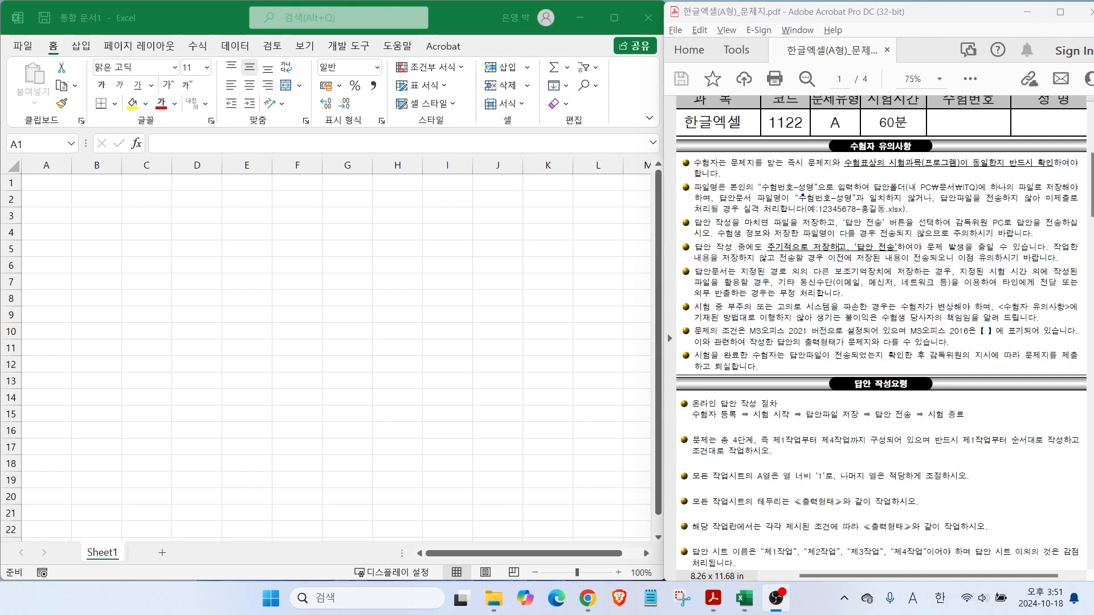
Review the exam instructions on file naming, the save folder, task order, column A width, borders and sheet names.
drag(748, 177, 821, 196)
drag(902, 176, 985, 198)
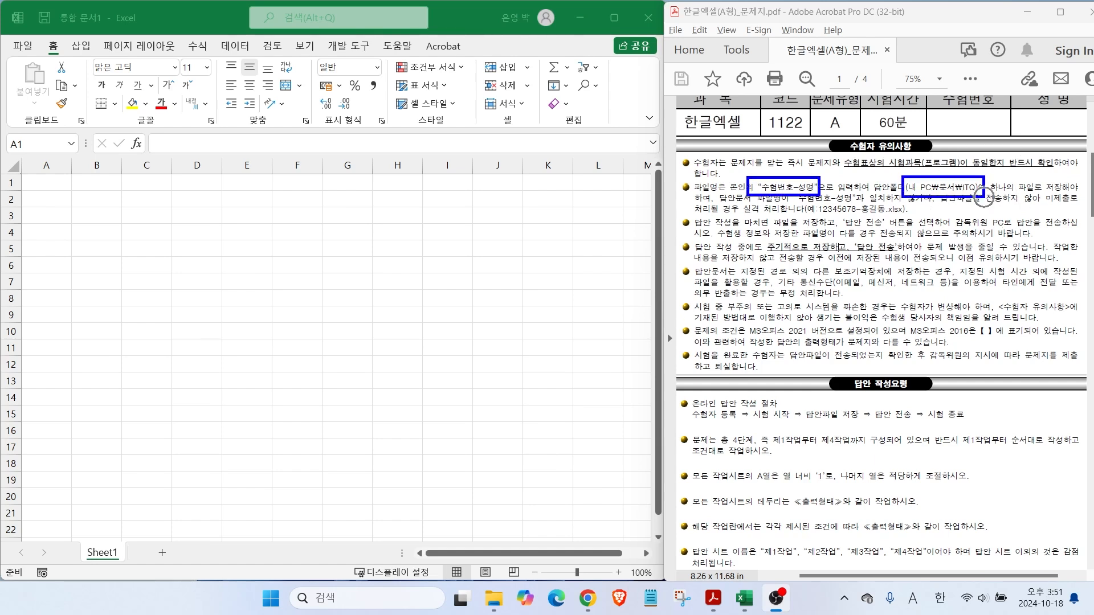
mouse_move(943, 182)
mouse_down()
mouse_move(971, 134)
mouse_move(982, 138)
mouse_up()
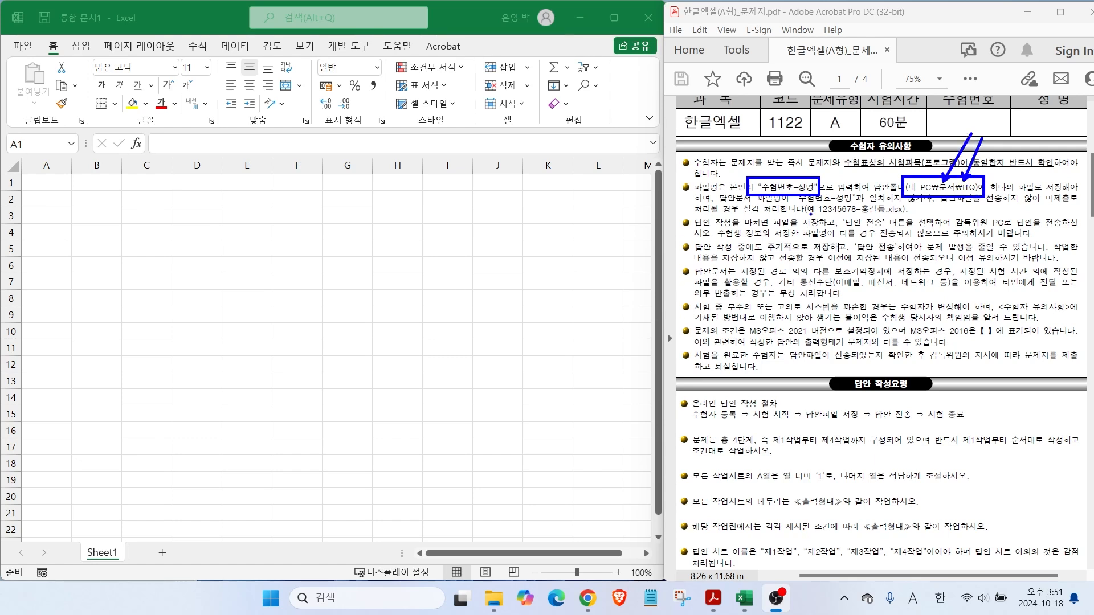
drag(809, 214, 904, 214)
mouse_move(761, 232)
mouse_down()
mouse_move(839, 254)
mouse_move(905, 254)
mouse_up()
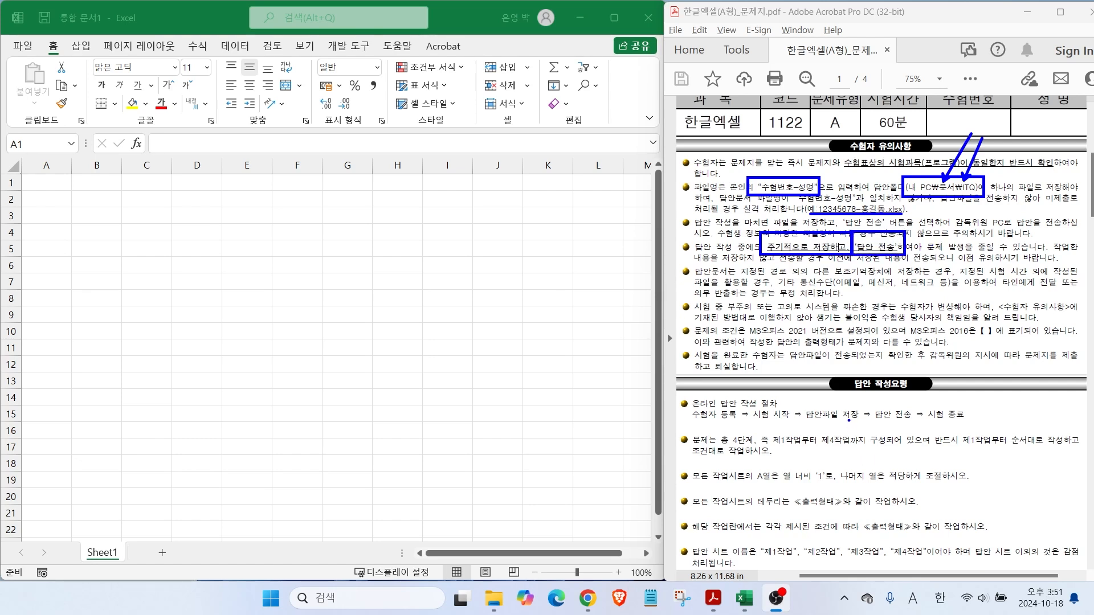
mouse_move(723, 446)
mouse_down()
mouse_move(774, 446)
mouse_move(846, 420)
mouse_move(861, 436)
mouse_up()
drag(935, 448, 1073, 447)
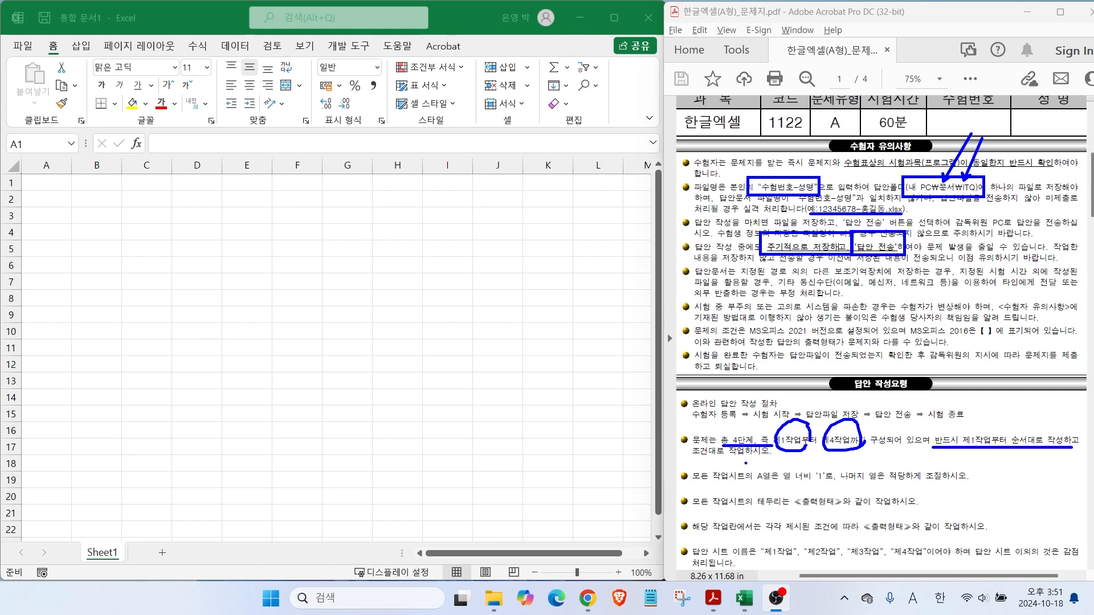
mouse_move(746, 486)
mouse_down()
mouse_move(837, 485)
mouse_move(822, 462)
mouse_up()
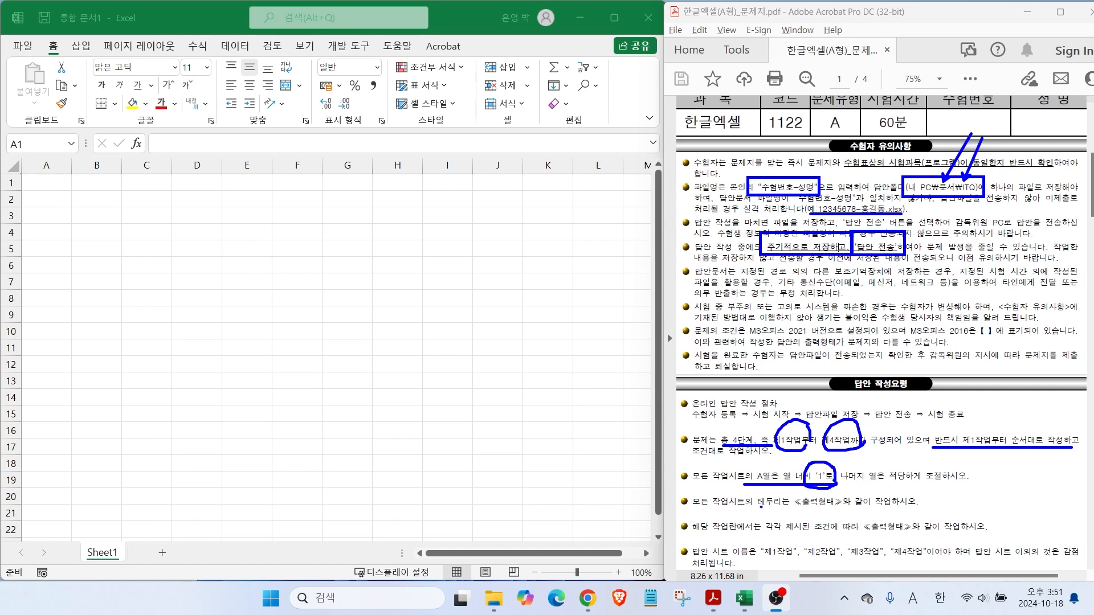
drag(754, 512, 877, 507)
mouse_move(794, 554)
mouse_down()
mouse_move(771, 564)
mouse_move(812, 540)
mouse_move(848, 557)
mouse_move(898, 543)
mouse_move(921, 557)
mouse_move(1032, 558)
mouse_up()
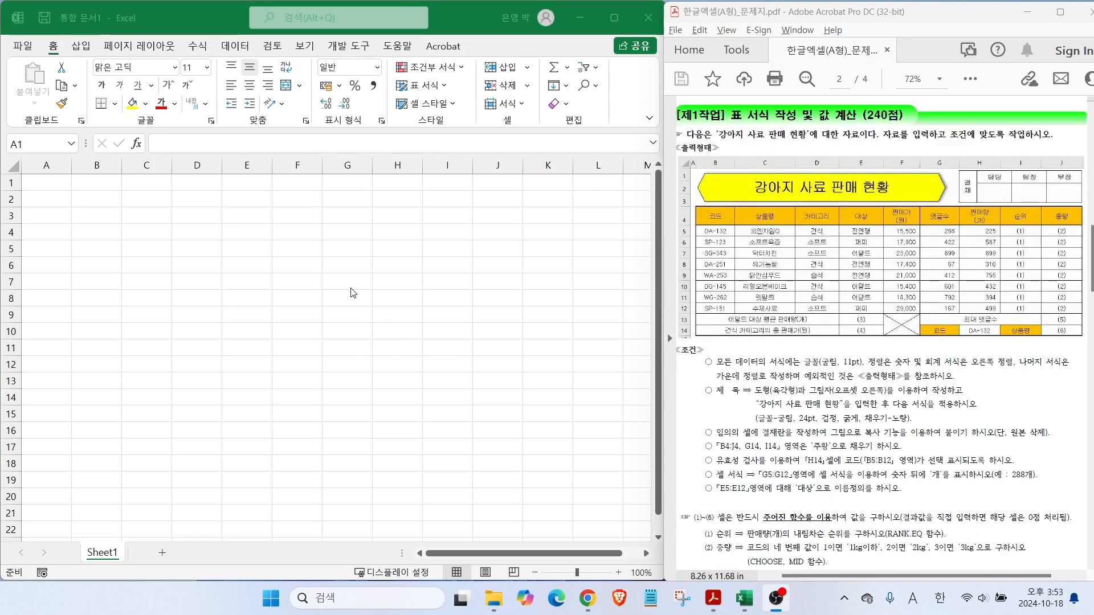
Rename the worksheet Sheet1 as 제1작업.
click(104, 562)
double_click(104, 553)
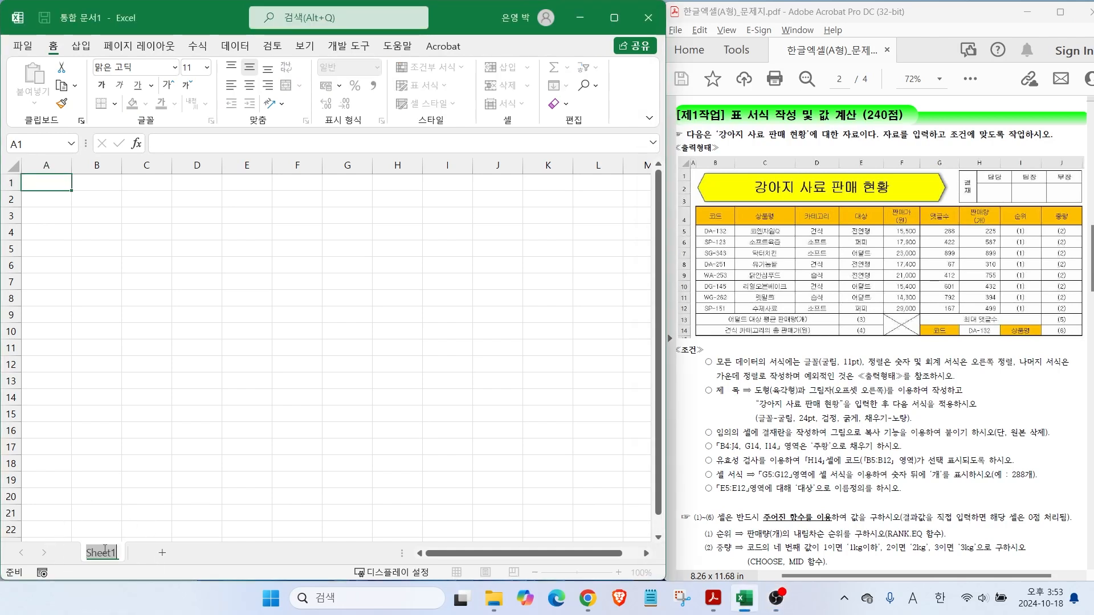
key(Hangul)
text(제1작업)
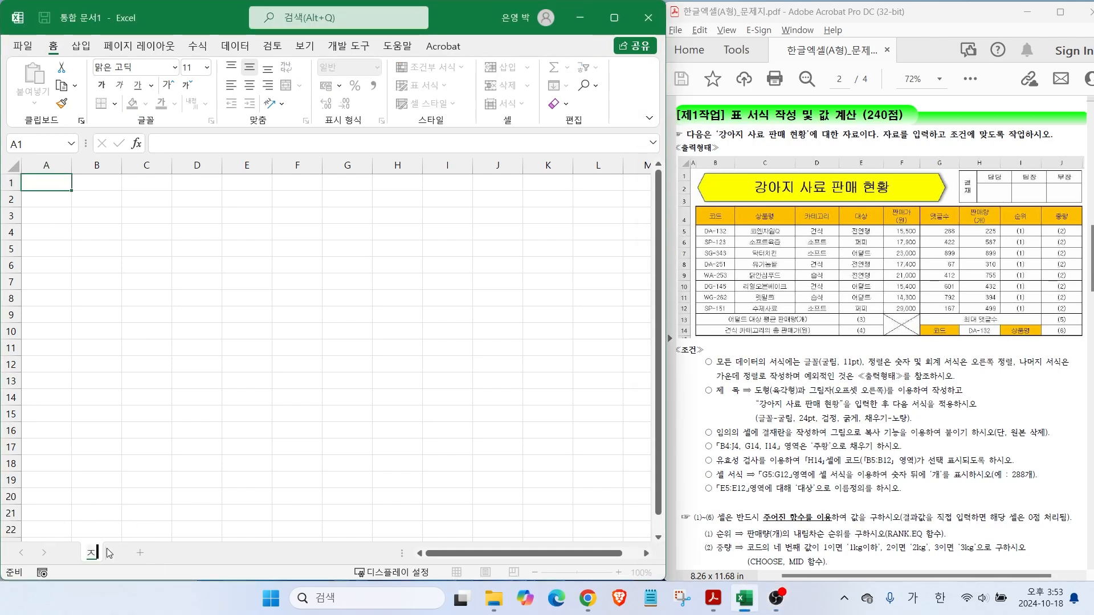
key(Return)
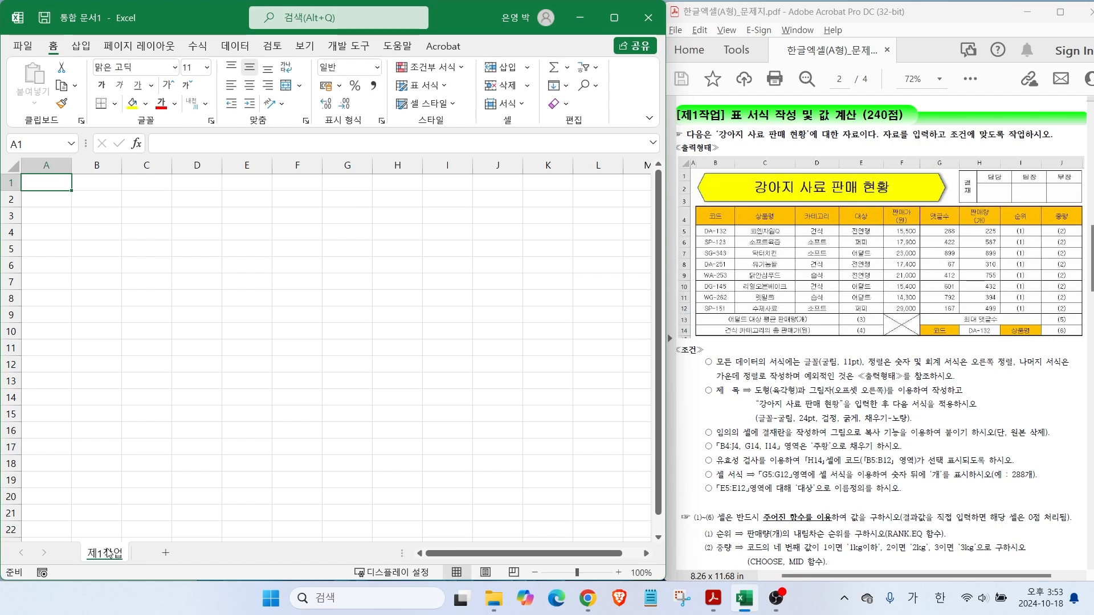
Add a second worksheet and name it 제2작업.
click(166, 553)
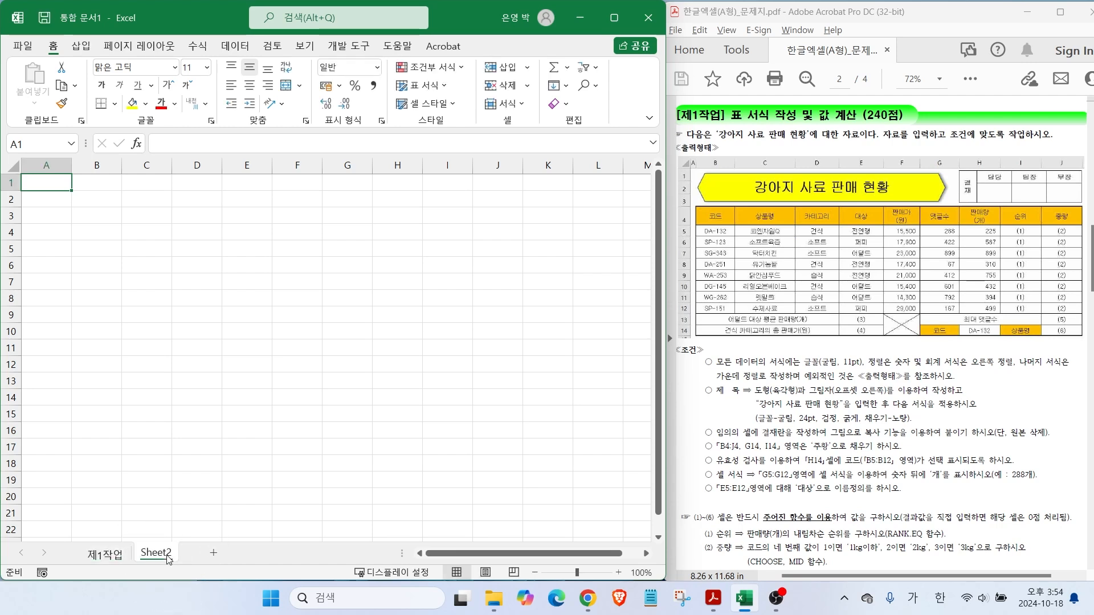
double_click(168, 554)
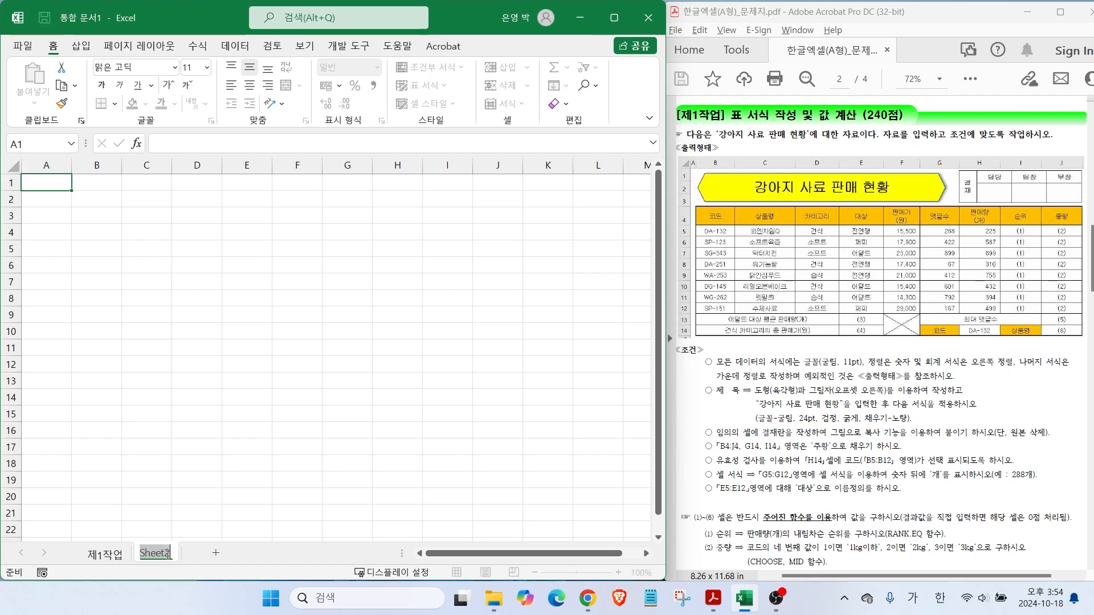
text(제2작업)
key(Return)
Add a third worksheet and name it 제3작업.
click(219, 552)
double_click(208, 554)
text(제3작업)
key(Return)
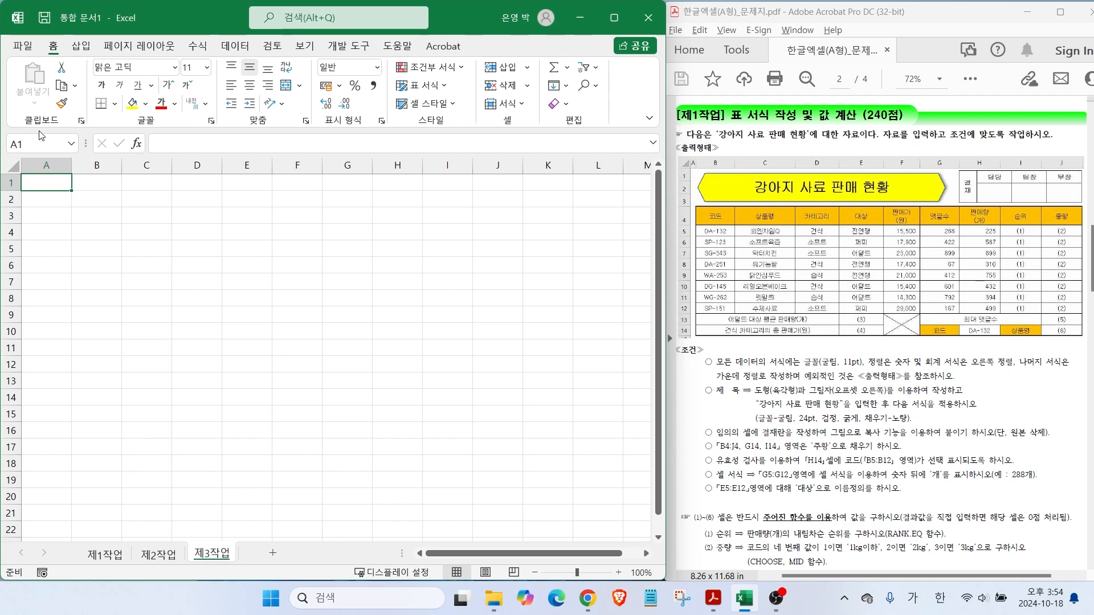
Set the width of column A on the 제3작업 sheet to 1.
right_click(46, 164)
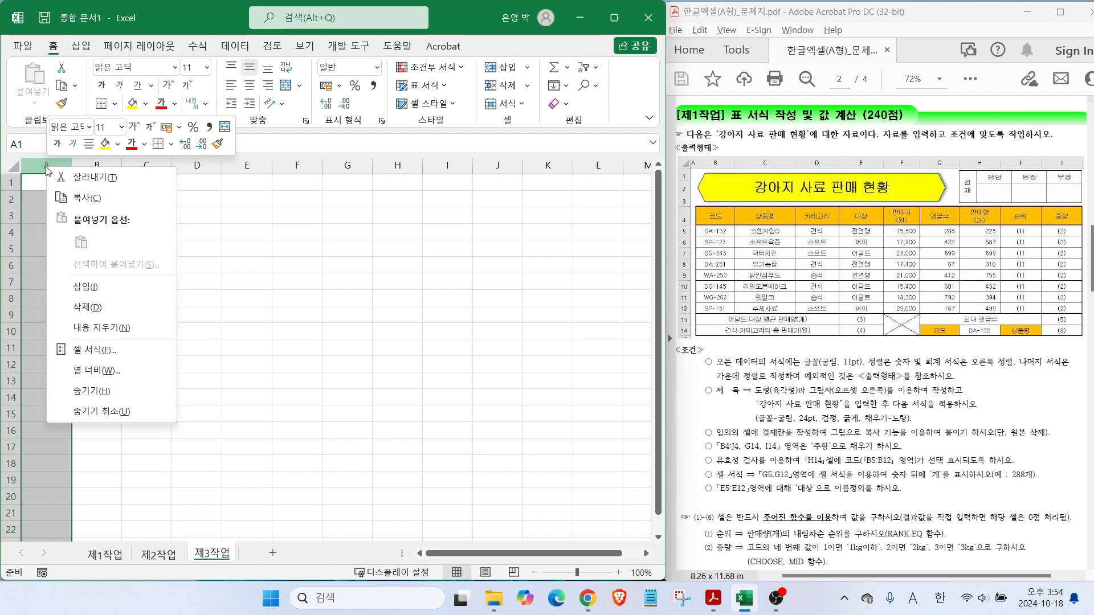
click(96, 371)
text(1)
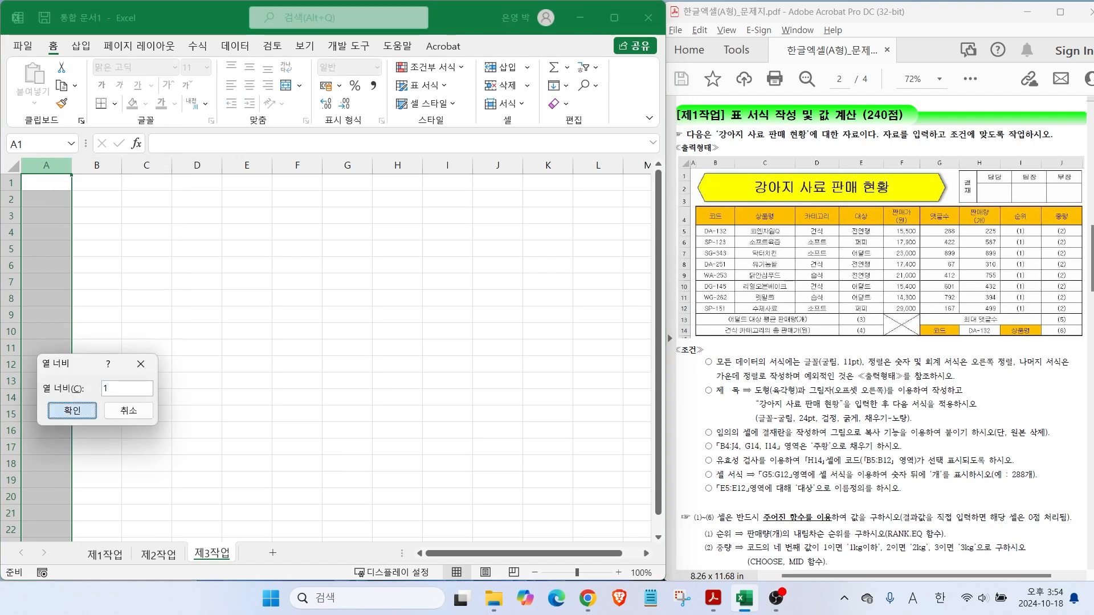
key(Return)
Set the width of column A on the 제2작업 sheet to 1.
click(160, 554)
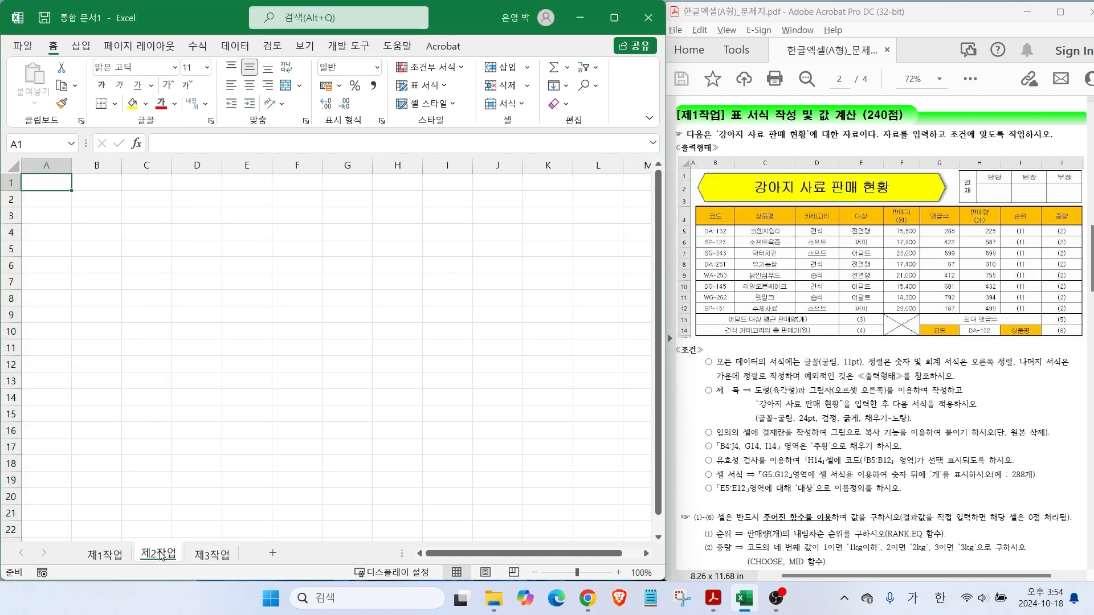
right_click(49, 163)
click(94, 372)
text(1)
key(Return)
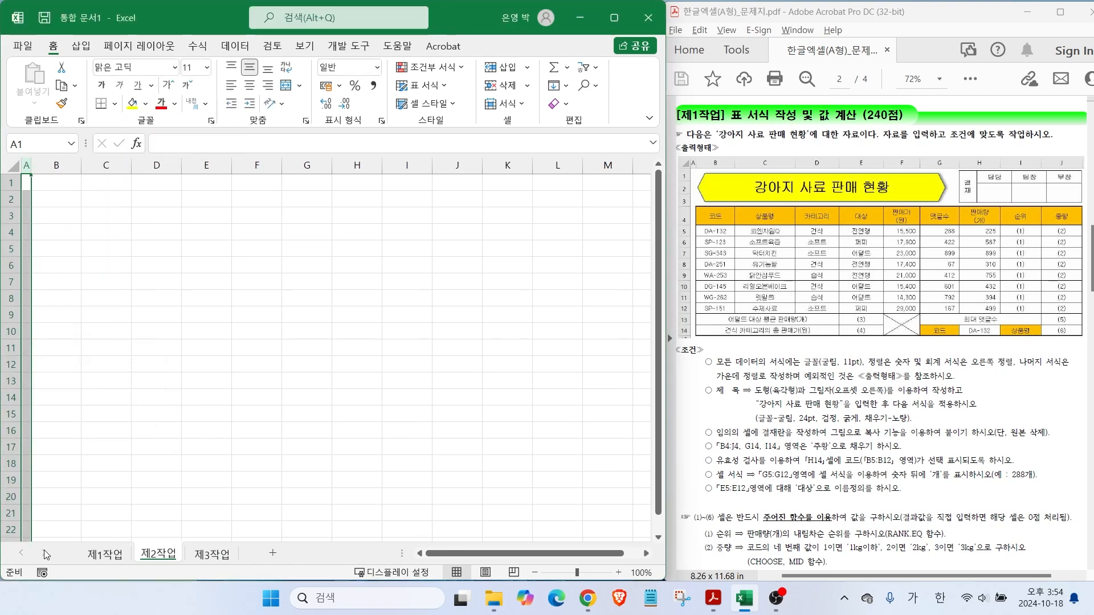
Set the width of column A on the 제1작업 sheet to 1.
click(105, 554)
right_click(47, 164)
click(90, 371)
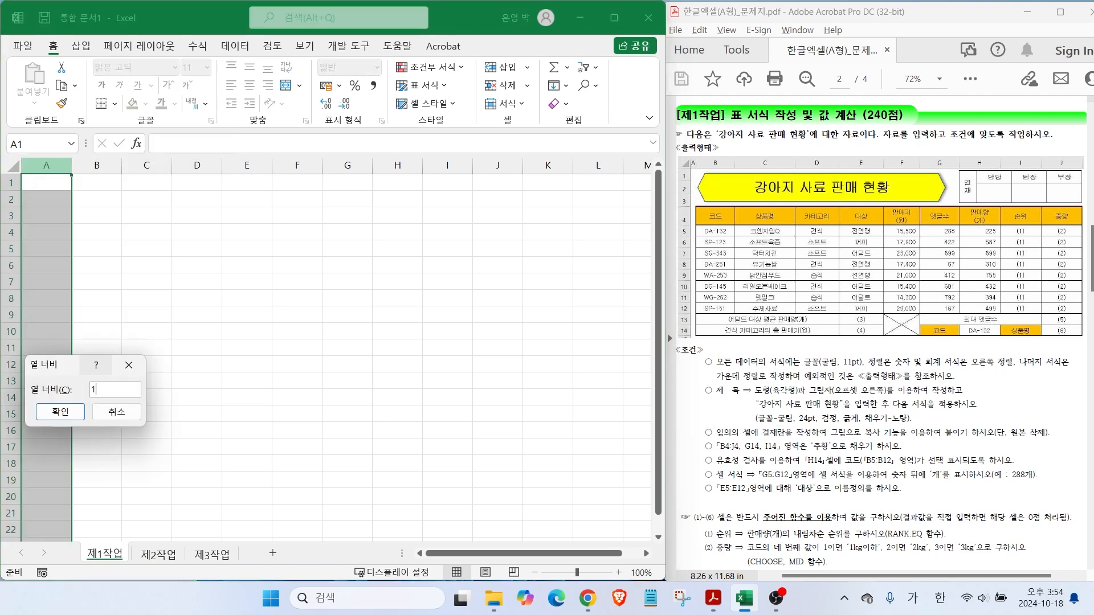
text(1)
key(Return)
click(107, 379)
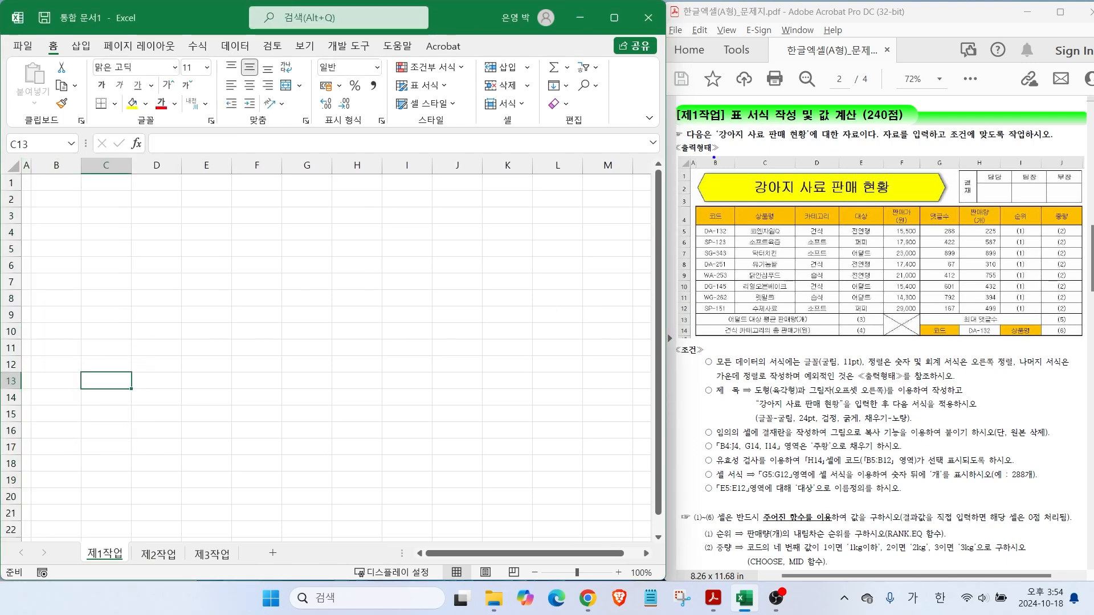
drag(713, 130, 713, 257)
drag(661, 215, 761, 215)
drag(698, 204, 697, 203)
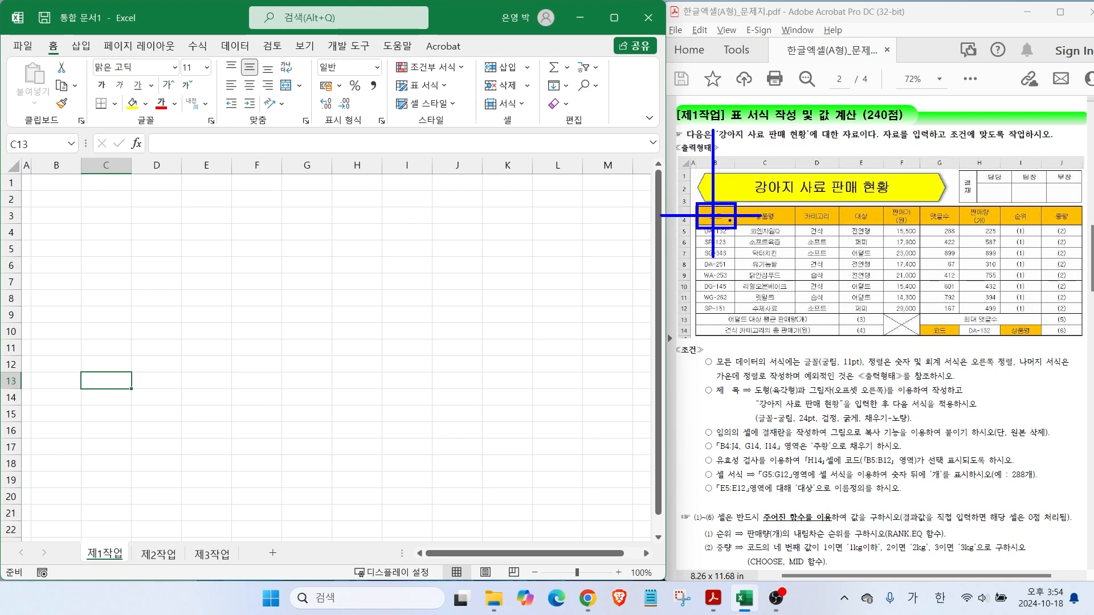
key(Escape)
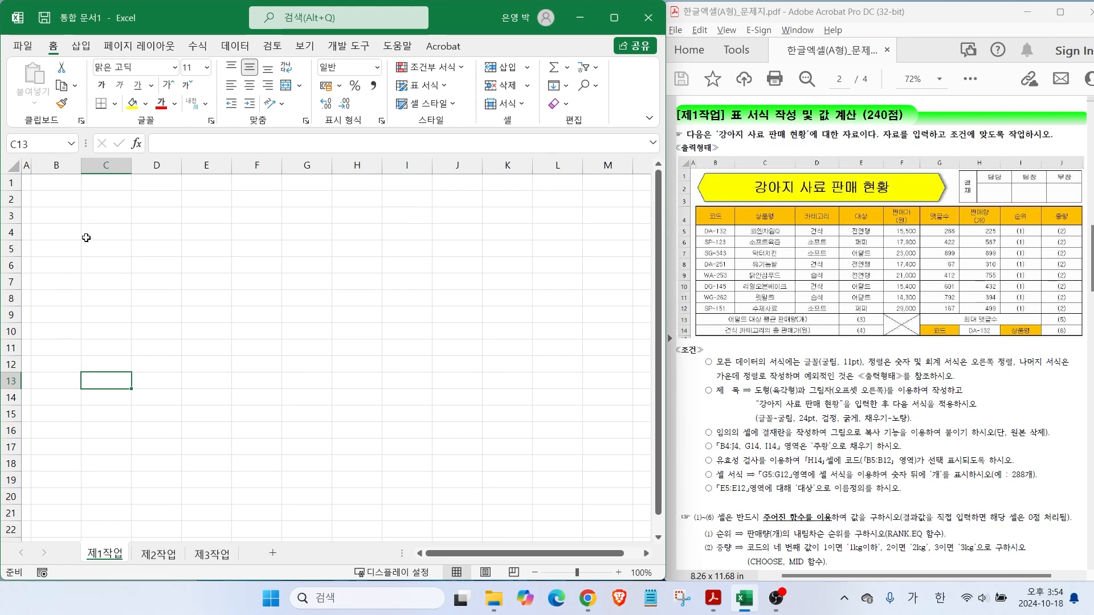
Enter the table headers 코드, 상품명, 카텍리 and 대상 in cells B4 to E4.
click(52, 235)
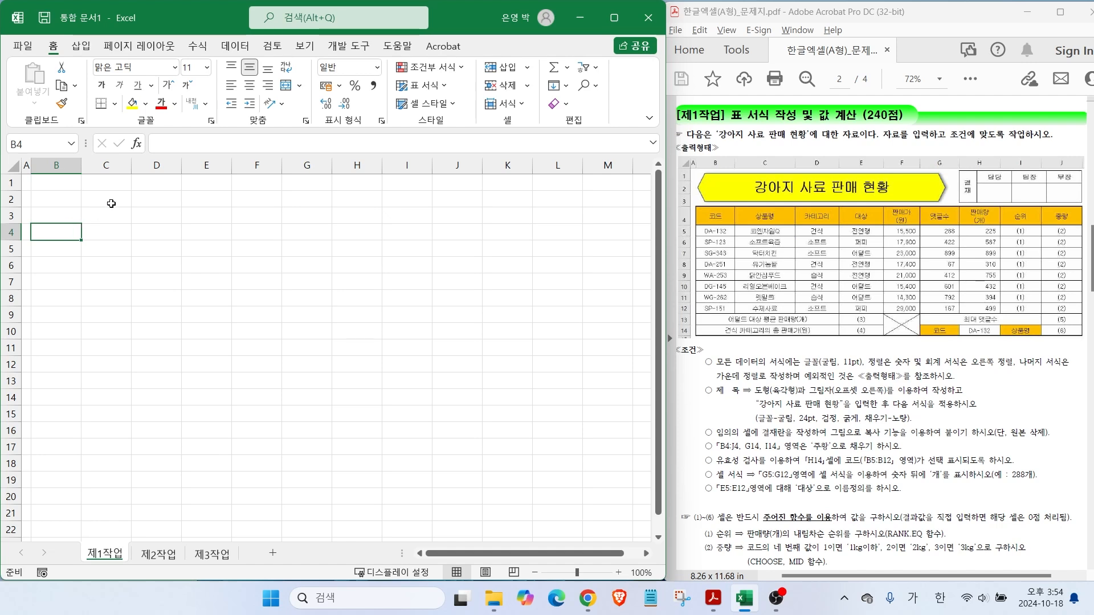
text(코드)
key(Tab)
text(상품명)
key(Tab)
text(카텍리)
key(Tab)
text(대상)
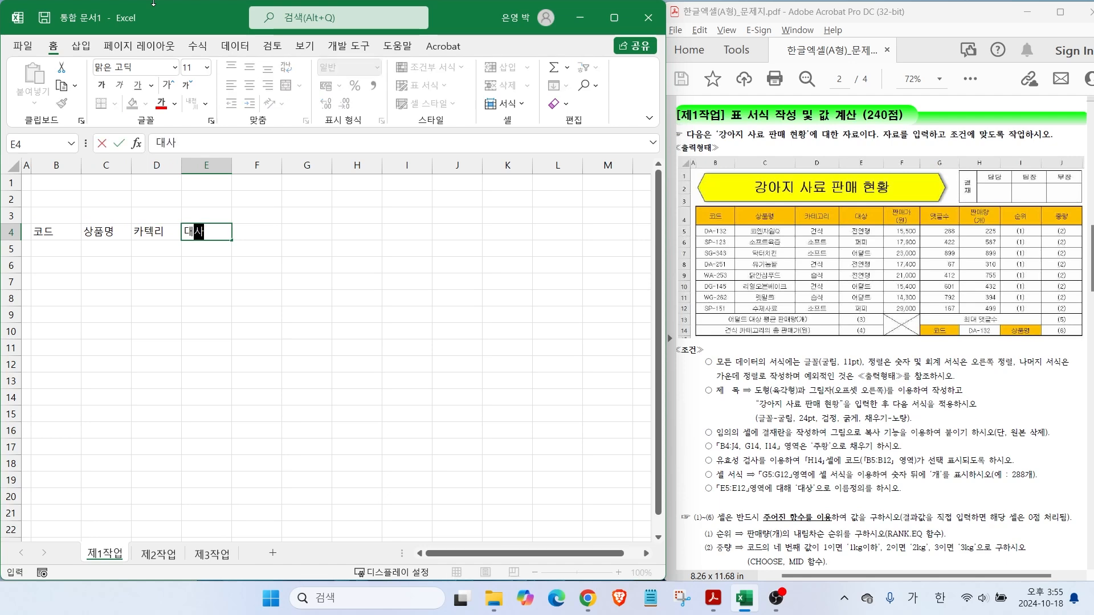
key(Tab)
Enter the header 판매가 with (원) on a second line in F4 and 댓글수 in G4.
text(판매가)
key(alt+Return)
text((원))
key(Tab)
text(댓글수)
key(Tab)
Enter 판매량 with (개) on a second line in H4, 순위 in I4 and 중량 in J4, and correct D4 to 카테고리.
text(판래먈)
key(BackSpace)
key(BackSpace)
key(BackSpace)
text(매량)
key(alt+Return)
text((개))
key(Tab)
text(순위)
key(Tab)
text(주ㅇ량)
key(Return)
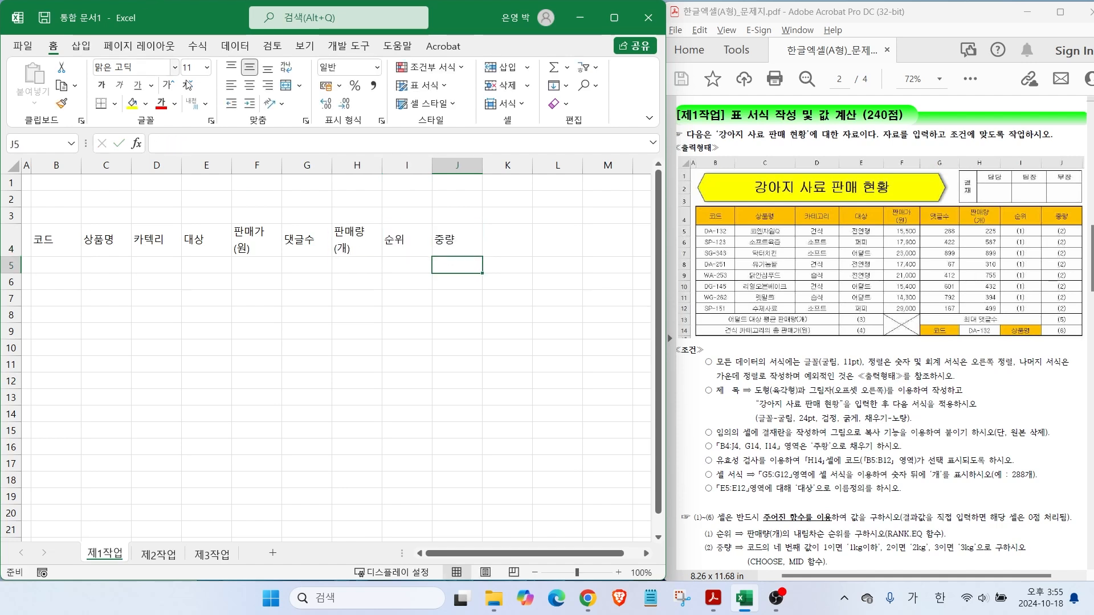
click(150, 245)
text(카테고리)
Enter the product codes DA-132, SP-123 and SG-343 in cells B5 to B7.
click(56, 266)
key(Hangul)
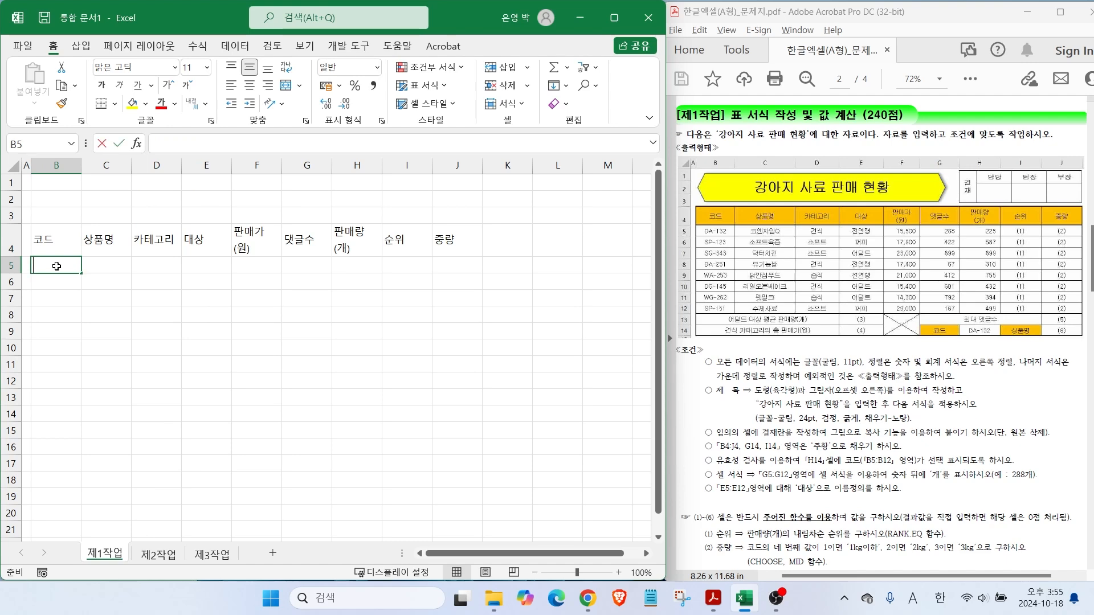
text(DA-132)
key(Return)
text(SP-123)
key(Return)
text(SG-3)
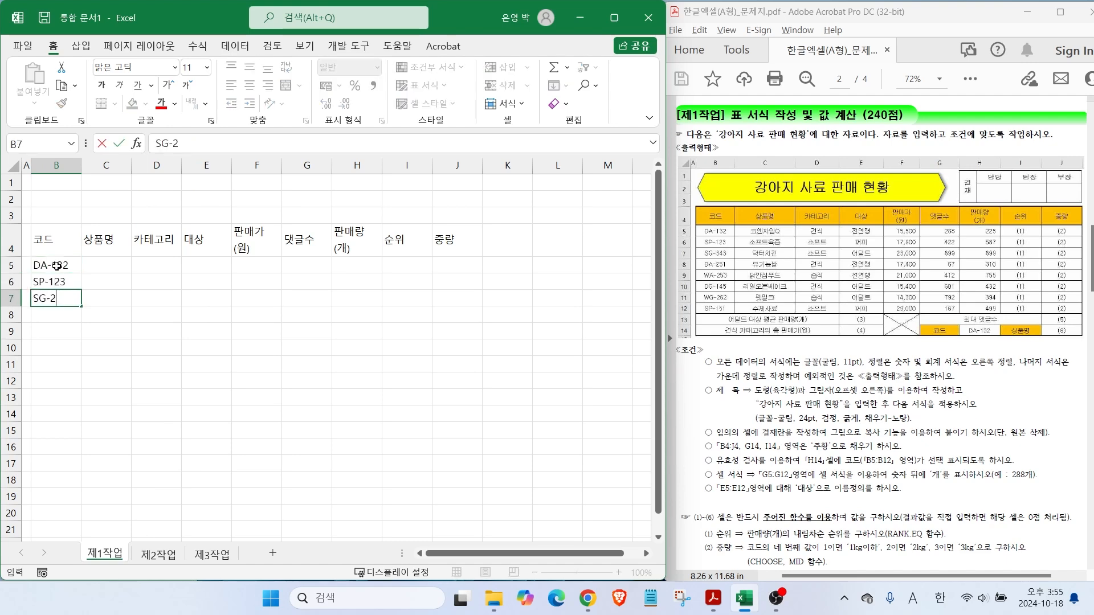
text(43)
key(Return)
Enter the product codes DA-251, WA-253, DG-145, WG-262 and SO-151 in cells B8 to B12.
text(DA-251)
key(Return)
text(WA-253)
key(Return)
text(DG-145)
key(Return)
text(WG-262)
key(Return)
text(SO-151)
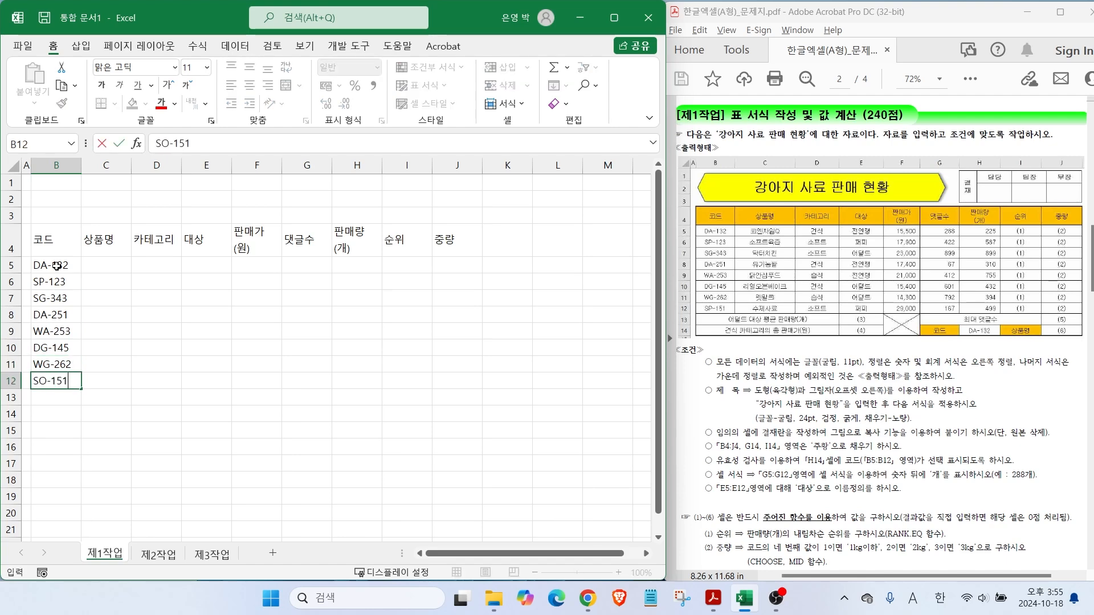
Enter the product names 코엔자임Q, 소프트육즙, 닥터치킨 and 유기농쌀 in cells C5 to C8.
click(114, 264)
text(코엔자임Q)
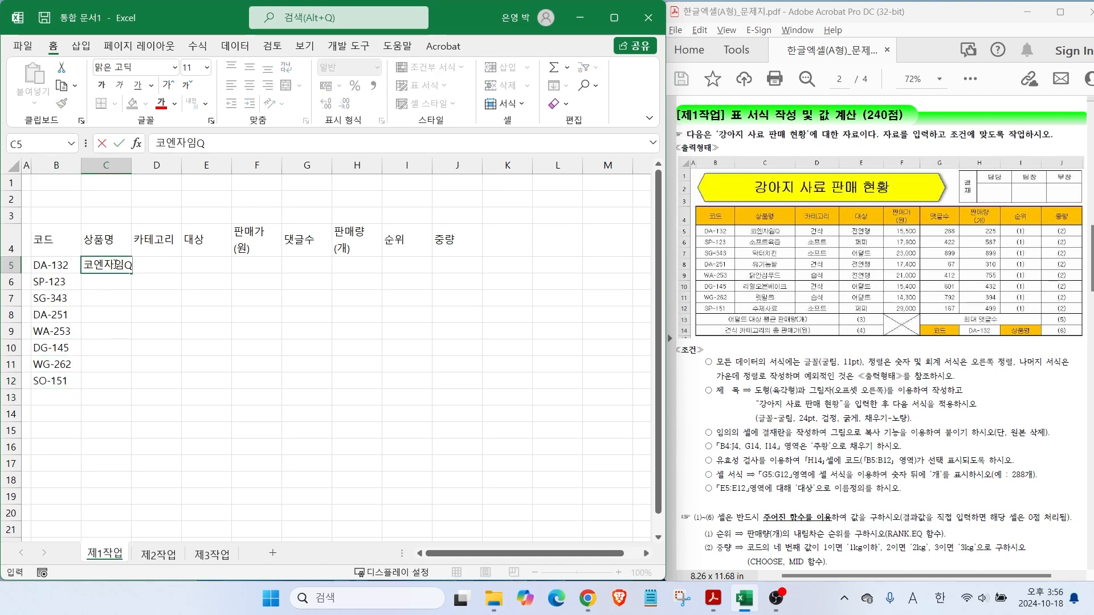
key(Return)
text(소프등육즙)
key(Return)
text(닥터치킨)
key(Return)
text(유기농쌀)
key(Return)
Enter the product names 닭안심푸드, 리얼오븐베이크, 펫밀크 and 수제사료 in cells C9 to C12.
text(닭안ㅅ심푸드)
key(Return)
text(리얼오븐베이크)
key(Return)
text(펫밀크)
key(Return)
text(수제사료)
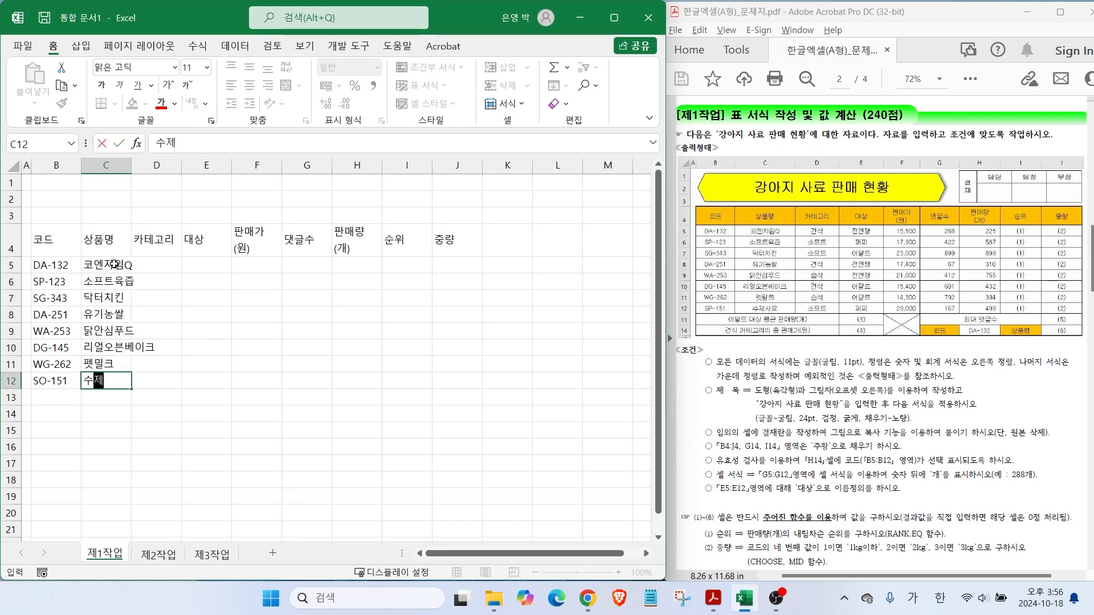
key(Return)
Fill the category column D5 to D12 with 건식, 소프트, 소프트, 건식, 습식, 건식, 습식 and 소프트.
click(152, 265)
text(건식 소프트 소프트 건식 습식 거식)
key(Return)
text(습식)
key(Return)
text(소프트)
Fill the 대상 column E5 to E12 with 전연령, 퍼피, 어덜트, 전연령, 전연령, 어덜트, 어덜트 and 퍼피.
click(199, 266)
text(전여ㄴ령 퍼피 어덜트 전연령 전연령 어덜트 어덜트 퍼피)
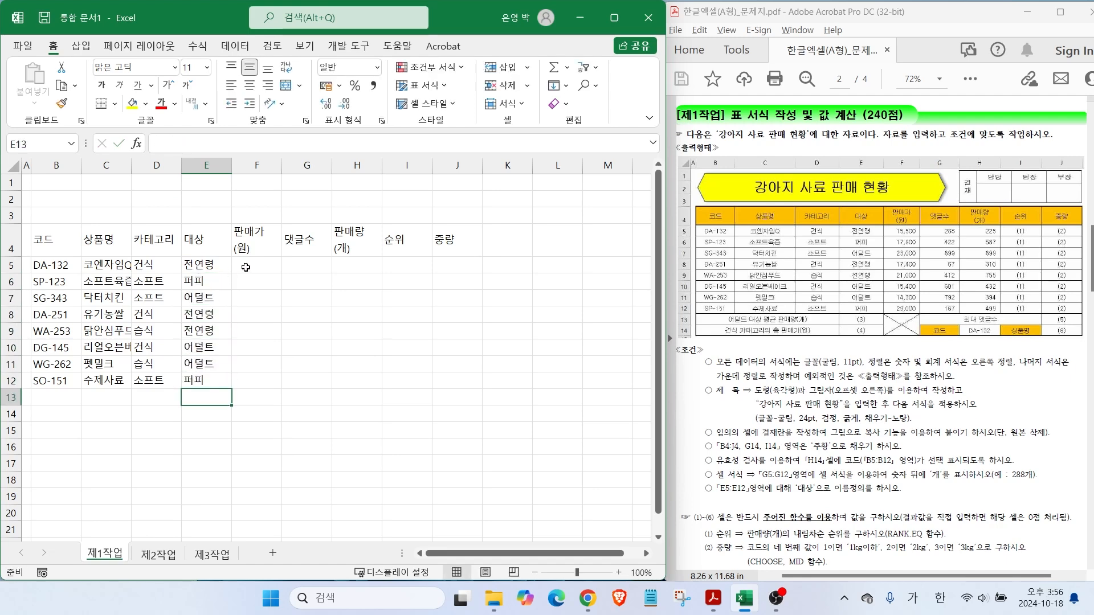
Enter the sale prices 15500, 17900, 23000, 17400, 21000, 15400, 14300 and 29000 in cells F5 to F12.
click(249, 266)
text(15500 17900 23000 17400 21000 154)
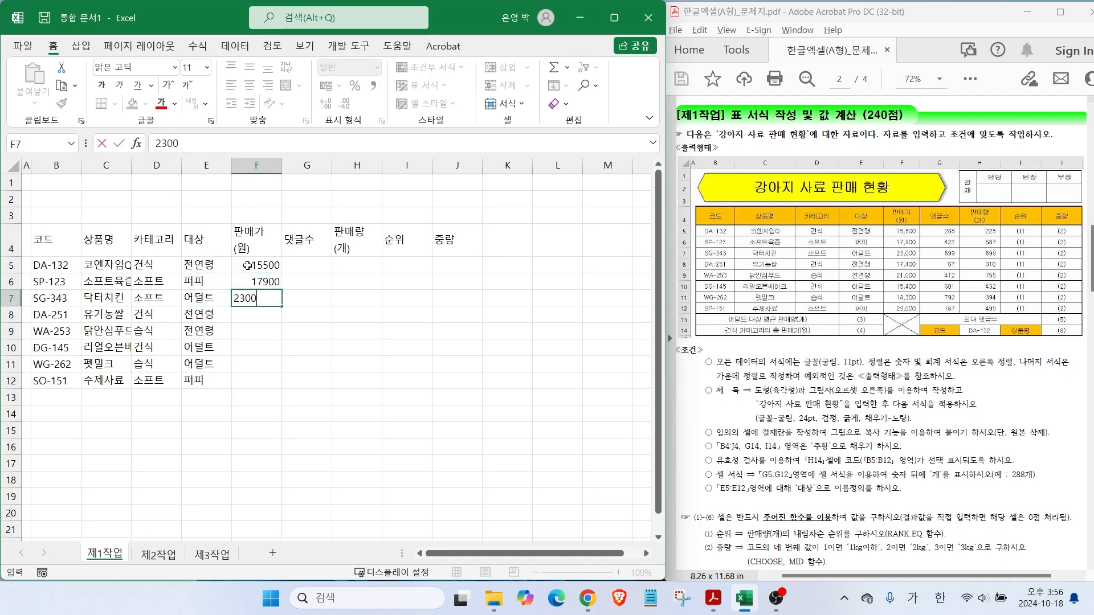
text(00 14300 2900)
key(BackSpace)
key(BackSpace)
text(000)
Enter the comment counts 288, 422, 899, 67, 412, 601, 792 and 167 in cells G5 to G12.
key(Tab)
text(4)
text(167)
key(Up)
text(792)
key(Up)
text(601)
key(Up)
text(412)
key(Up)
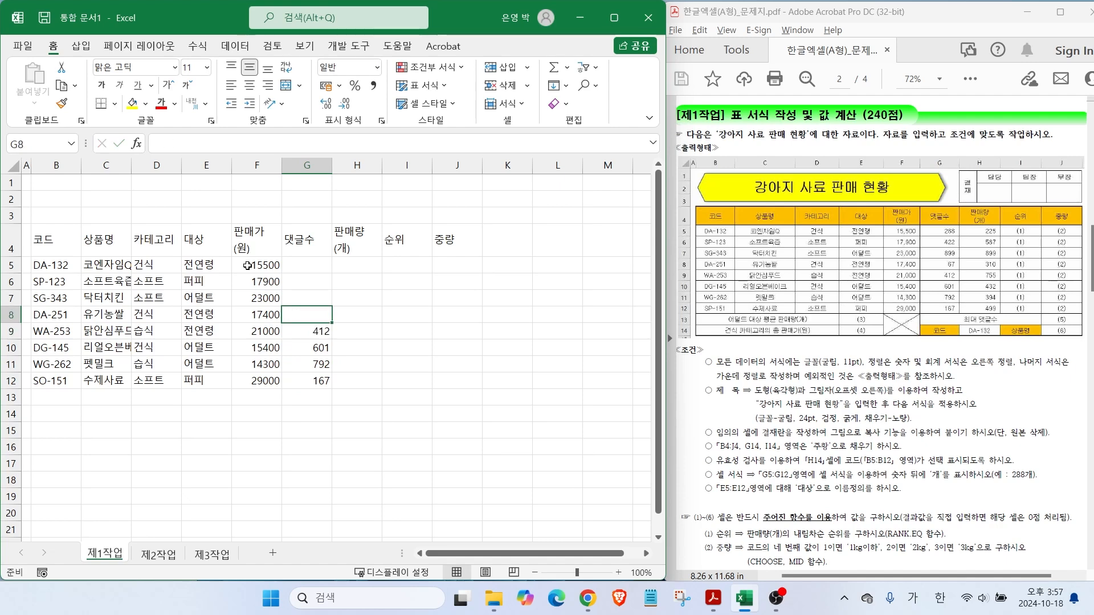
text(67)
key(Up)
text(899)
key(Up)
text(422)
key(Up)
text(288)
Enter the sales quantities 225, 587, 899, 310, 755, 432, 394 and 499 in cells H5 to H12.
key(Tab)
text(225 587 899 310 755 432 394 499)
Enter the summary labels 어덜트 대상 평균 판래량(개) in B13 and 건식 카테고리의 총 판매가(원) in B14.
click(56, 397)
text(어덜트)
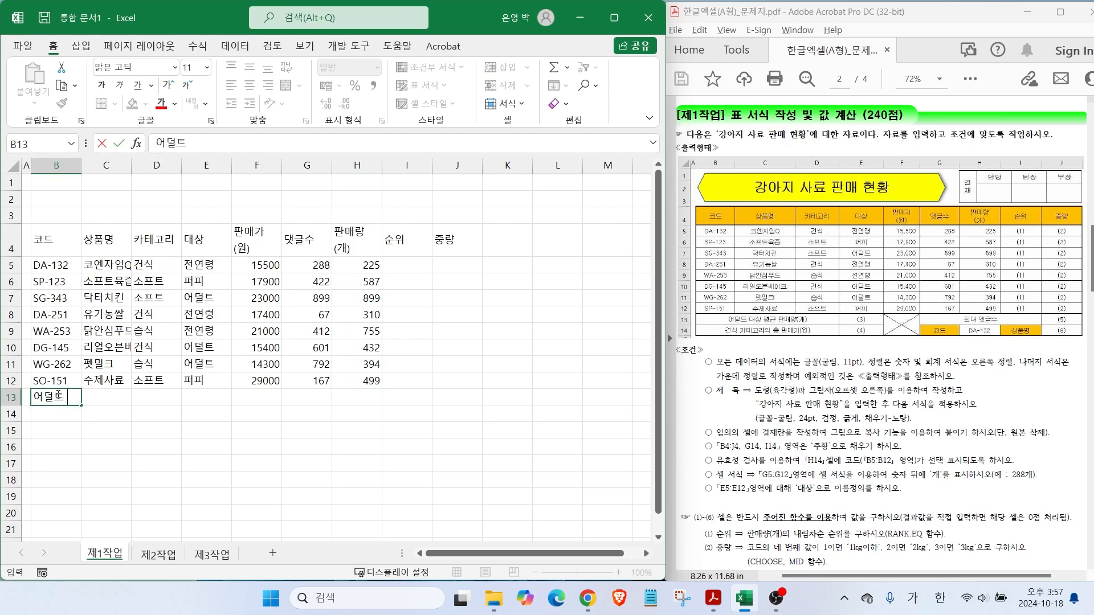
text( 대상 평균 판매량(개)
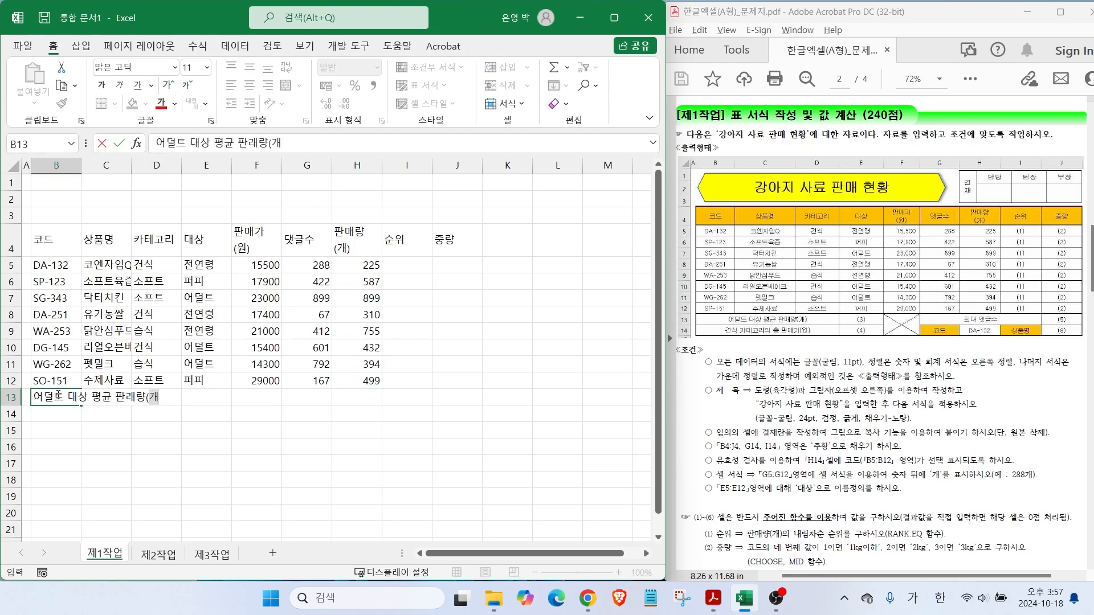
text())
key(Return)
text(건식 카테)
text(판매가(원))
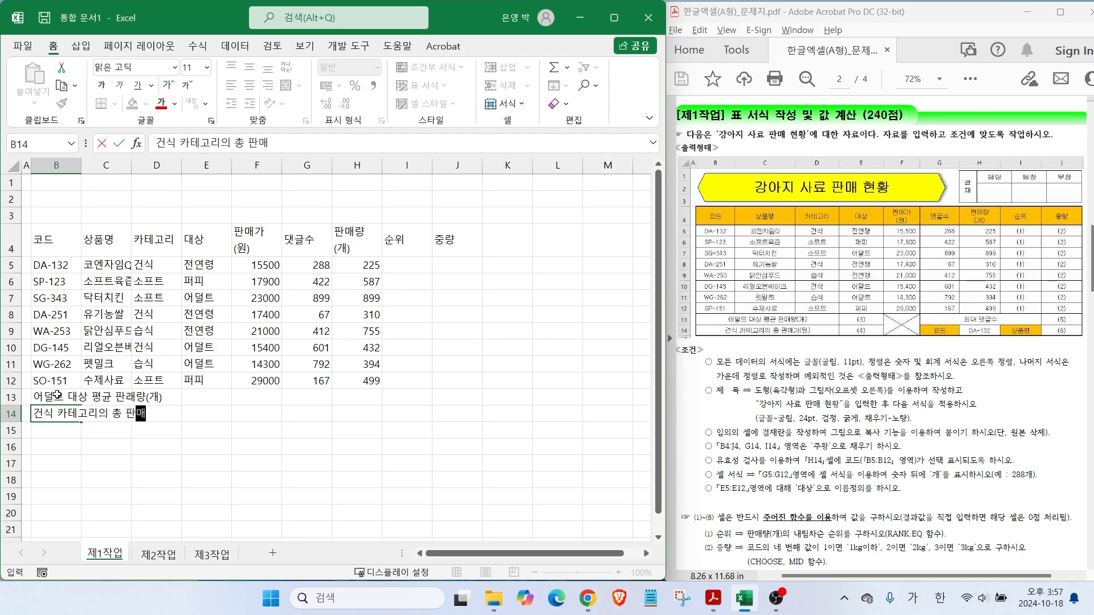
key(Return)
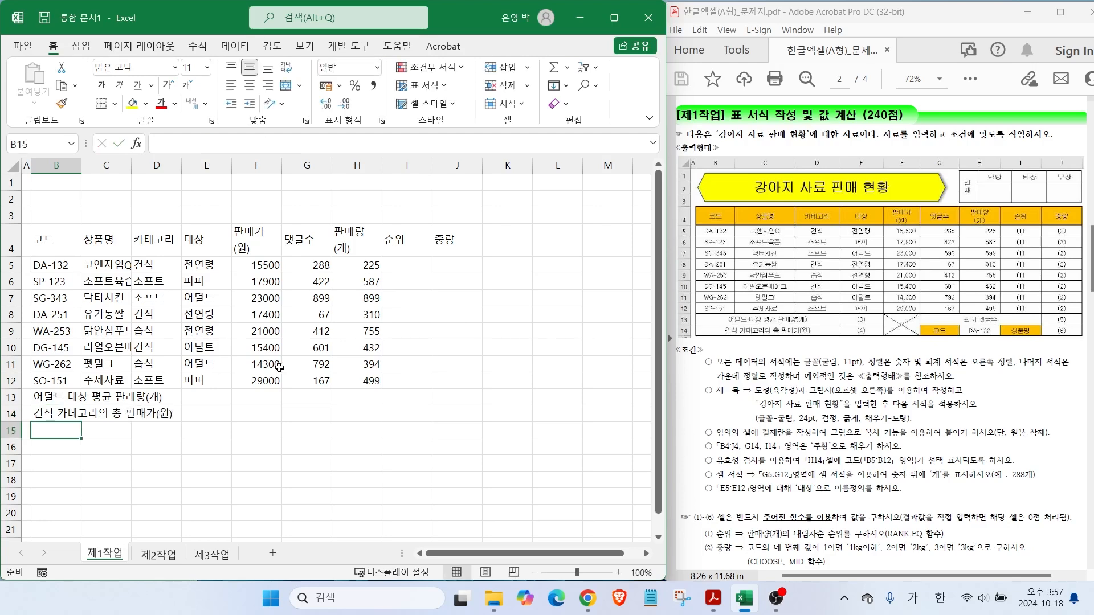
Enter the labels 최대 댓글수 in G13, 코드 in G14 and 상품명 in I14.
click(254, 397)
key(Right)
text(최대 댓글수)
key(Return)
text(코드)
click(407, 414)
text(상품명)
Apply all borders to the table range B4:J14.
drag(57, 245, 457, 420)
click(114, 103)
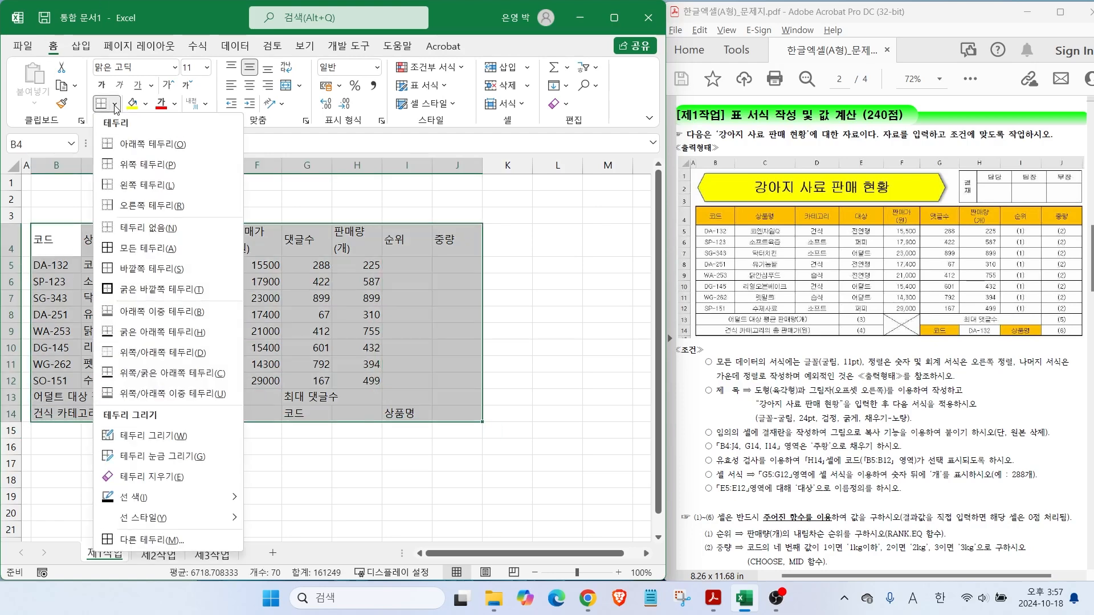
click(143, 234)
Widen columns B through J, making the product name column C the widest so its text fits.
double_click(131, 165)
drag(160, 169, 173, 169)
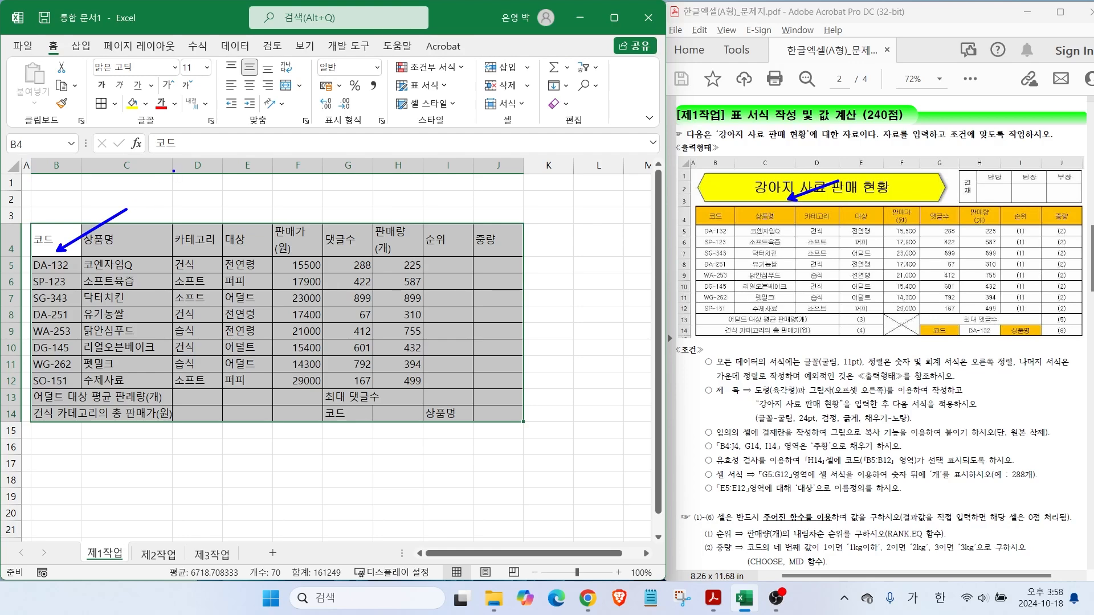
drag(198, 165, 498, 168)
drag(474, 165, 484, 165)
drag(81, 166, 95, 166)
drag(187, 166, 203, 165)
click(233, 447)
Merge and center the ranges B13:D13, B14:D14, F13:F14 and G13:I13.
drag(56, 397, 233, 399)
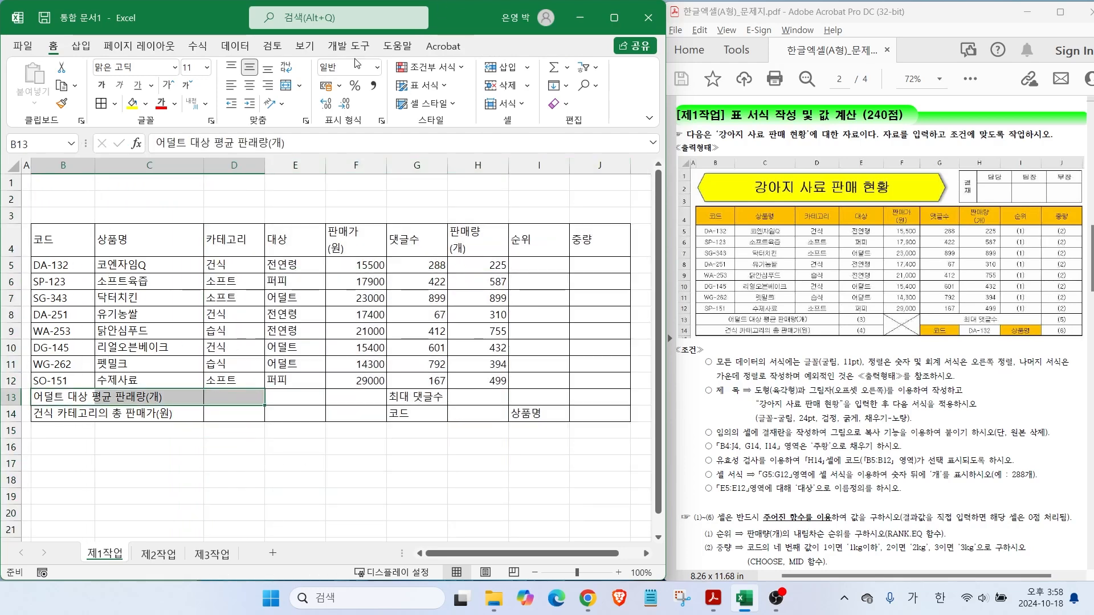
click(286, 85)
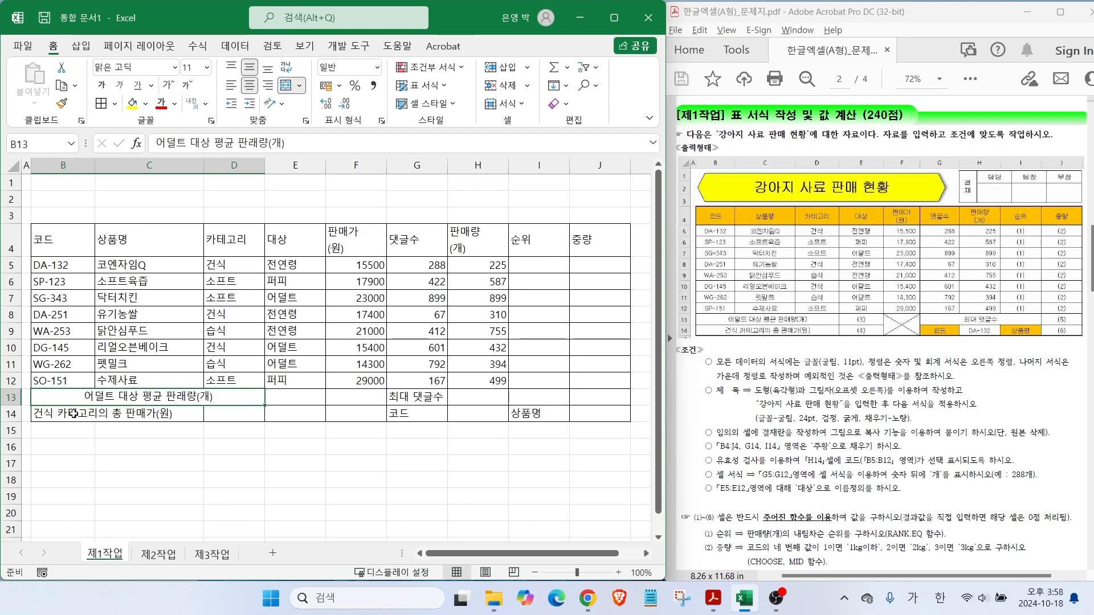
drag(74, 414, 234, 414)
click(286, 85)
drag(356, 397, 356, 413)
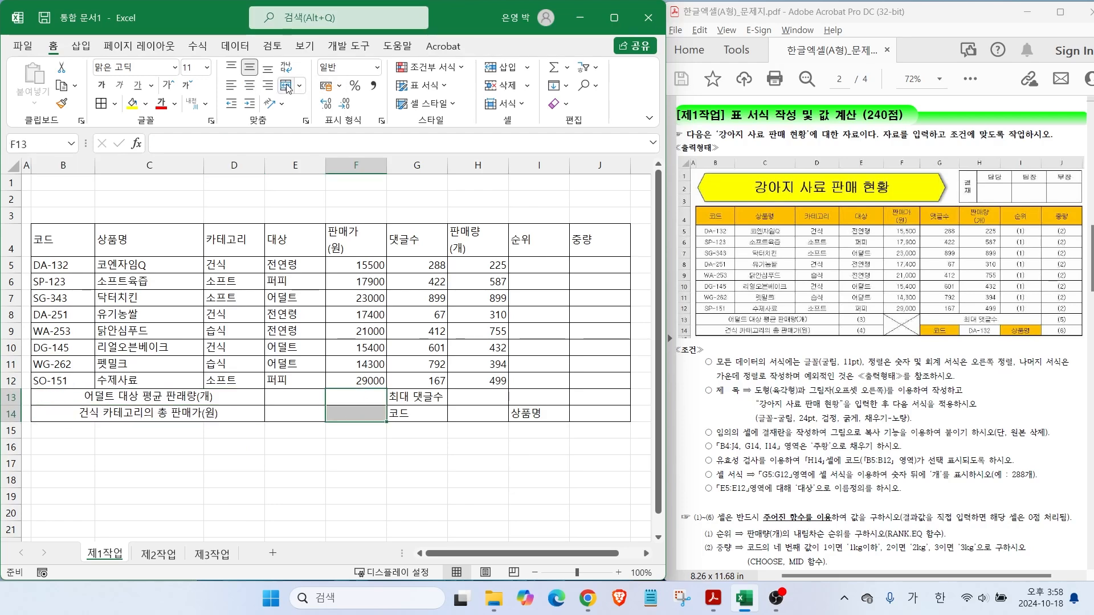
click(286, 85)
drag(417, 397, 538, 397)
click(286, 86)
click(357, 464)
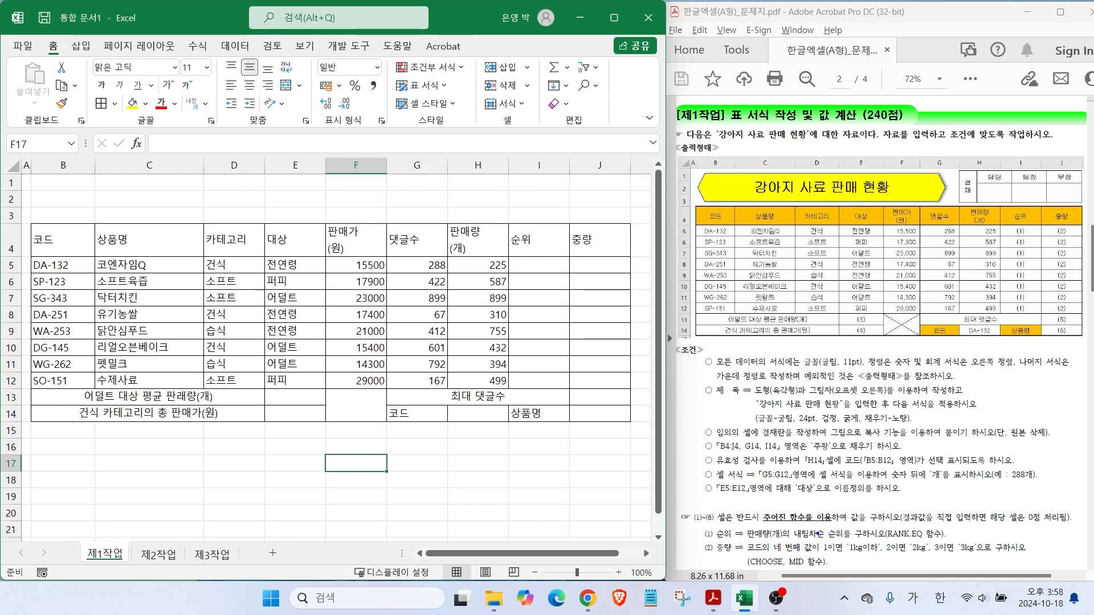
drag(763, 370, 812, 370)
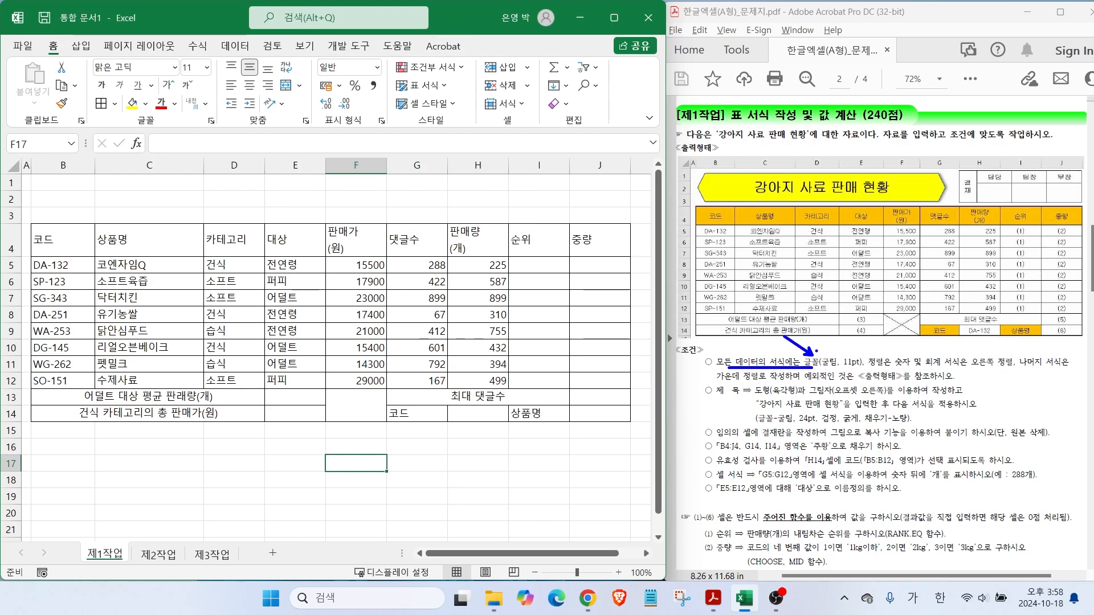
drag(849, 357, 819, 342)
drag(897, 368, 952, 367)
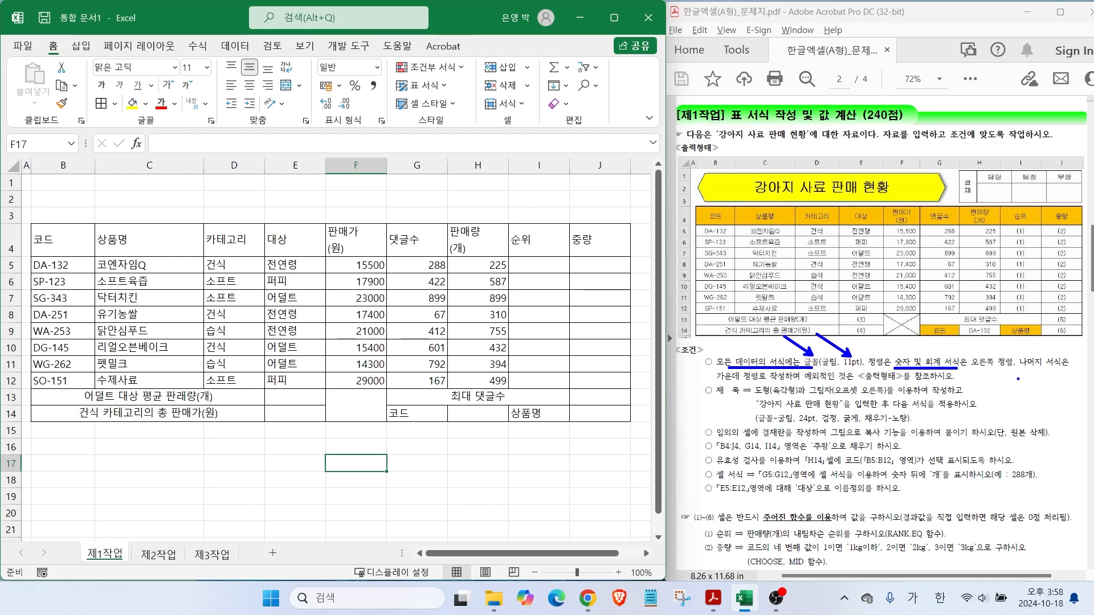
drag(735, 381, 744, 374)
key(Escape)
Set the font of the table range B4:J14 to 굴림 at 11 pt.
drag(71, 245, 616, 416)
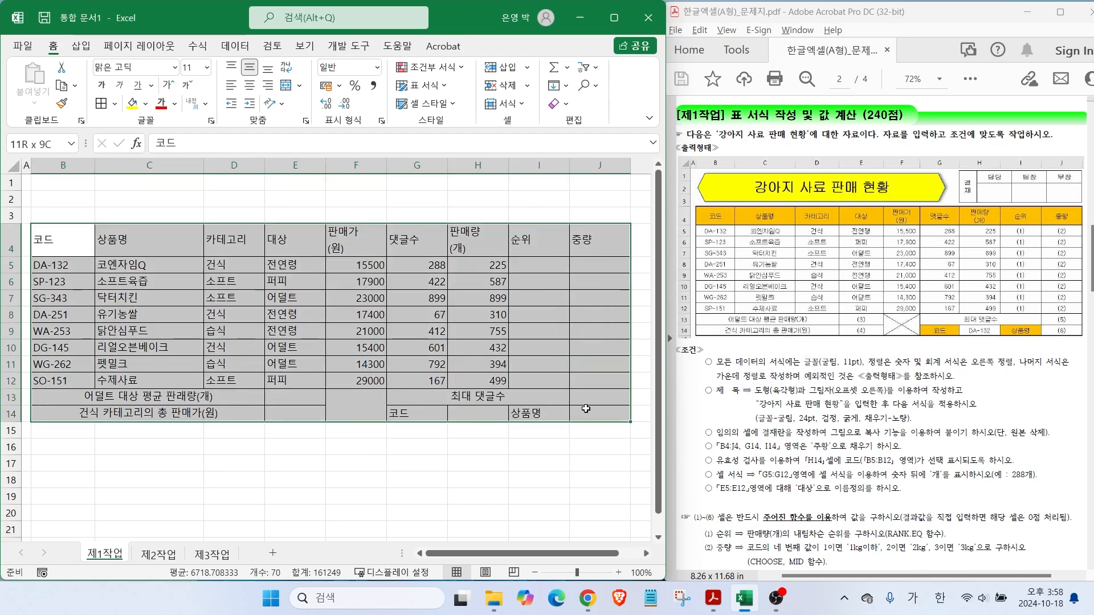
click(175, 69)
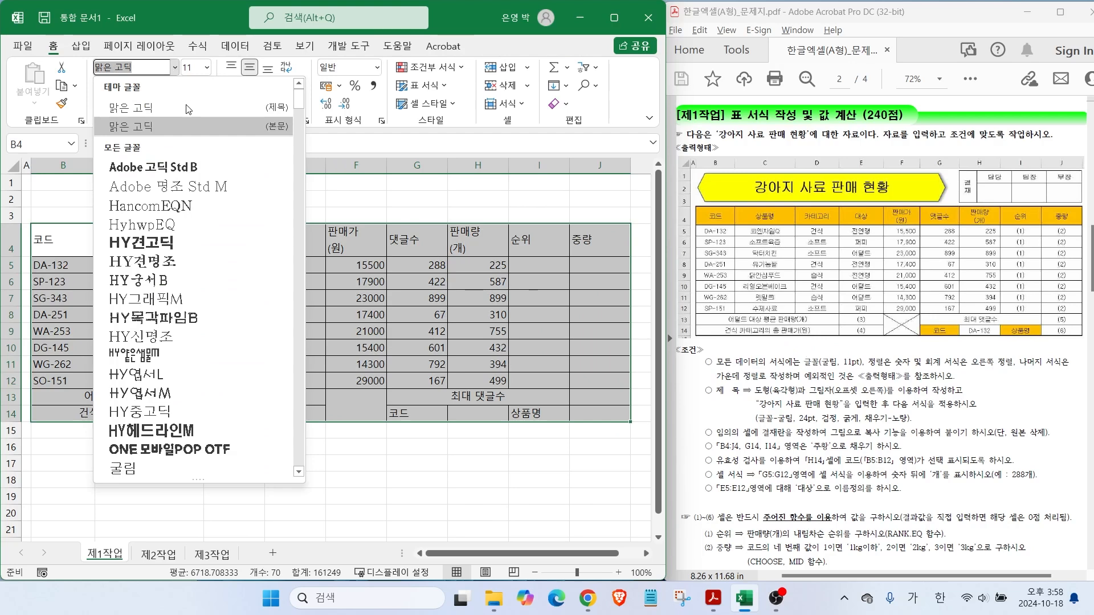
scroll(262, 211, down, 10)
scroll(262, 129, up, 4)
click(124, 160)
click(206, 68)
click(198, 121)
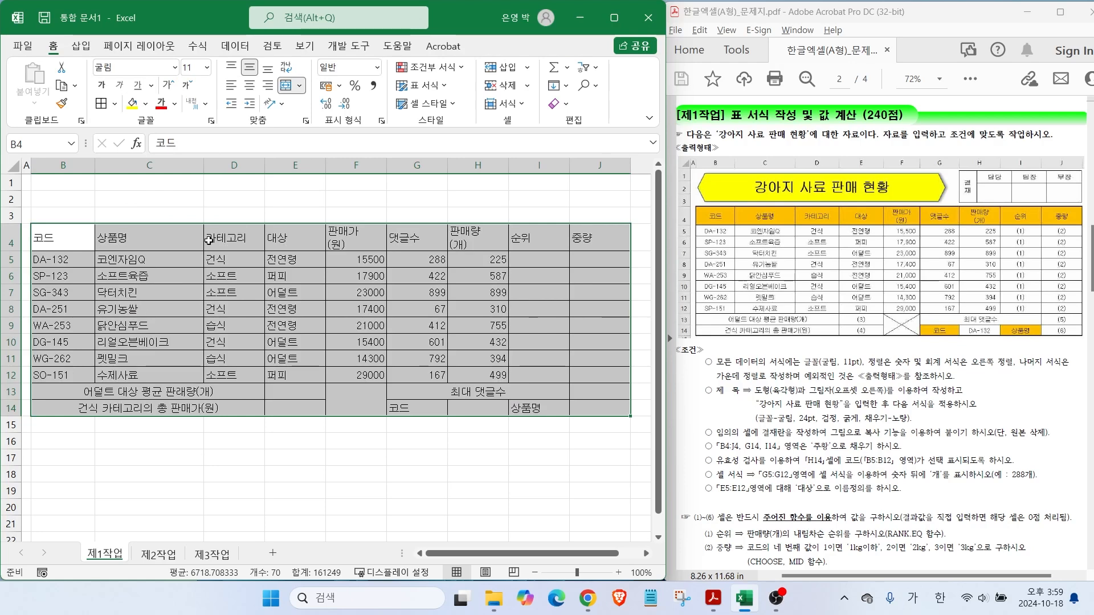
Center the contents of the table B4:J14 and right-align the numbers in F5:H12.
click(249, 86)
drag(349, 260, 484, 376)
click(267, 85)
click(371, 457)
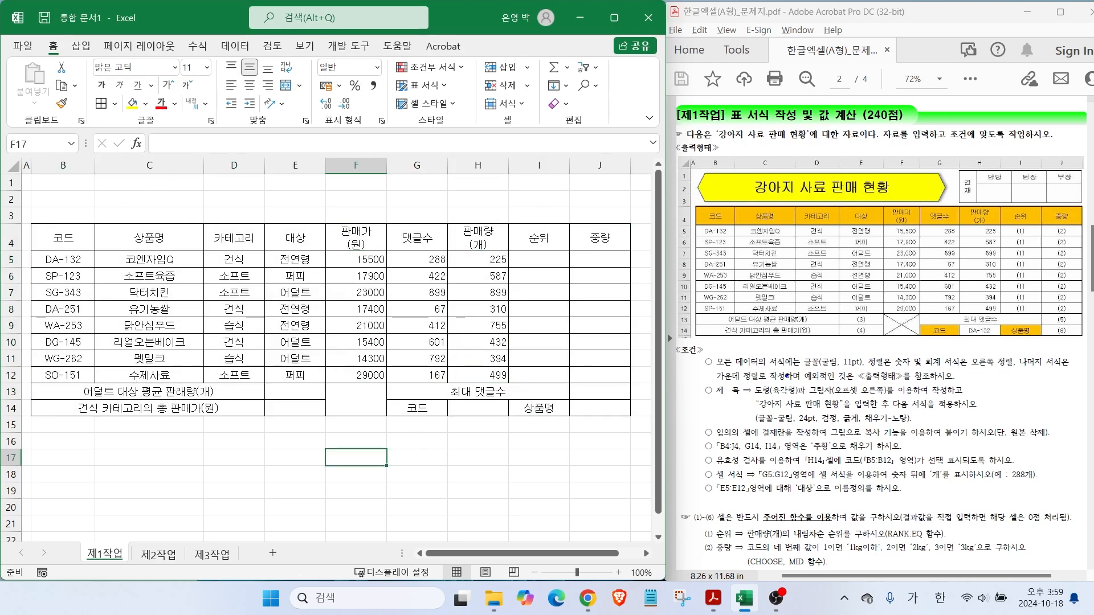
mouse_move(753, 388)
mouse_down()
mouse_move(725, 344)
mouse_move(812, 408)
mouse_move(936, 418)
mouse_up()
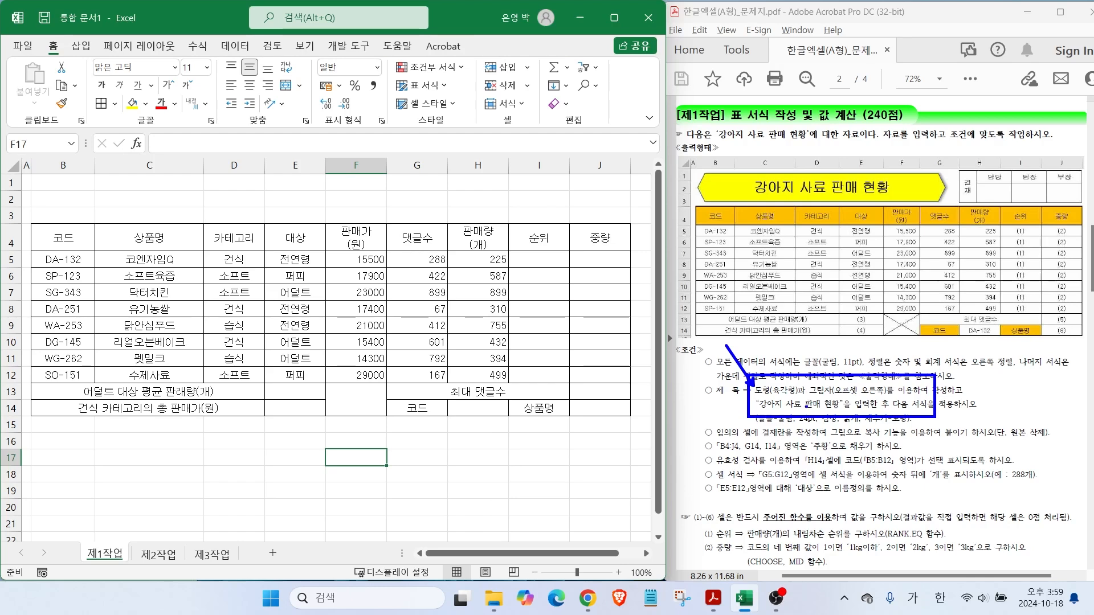
key(Escape)
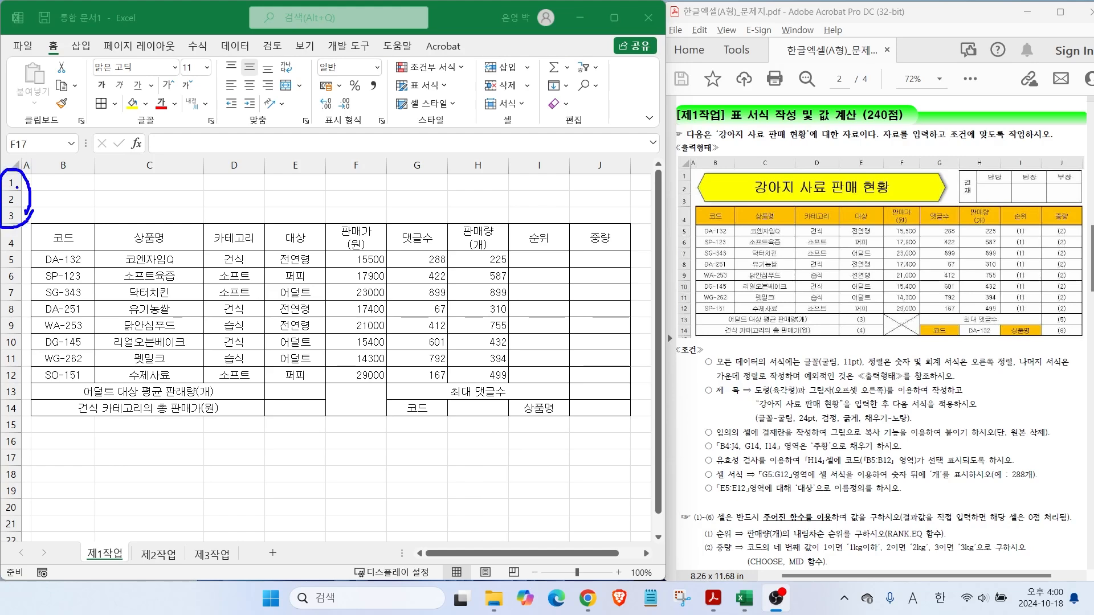
drag(676, 150, 716, 178)
key(Escape)
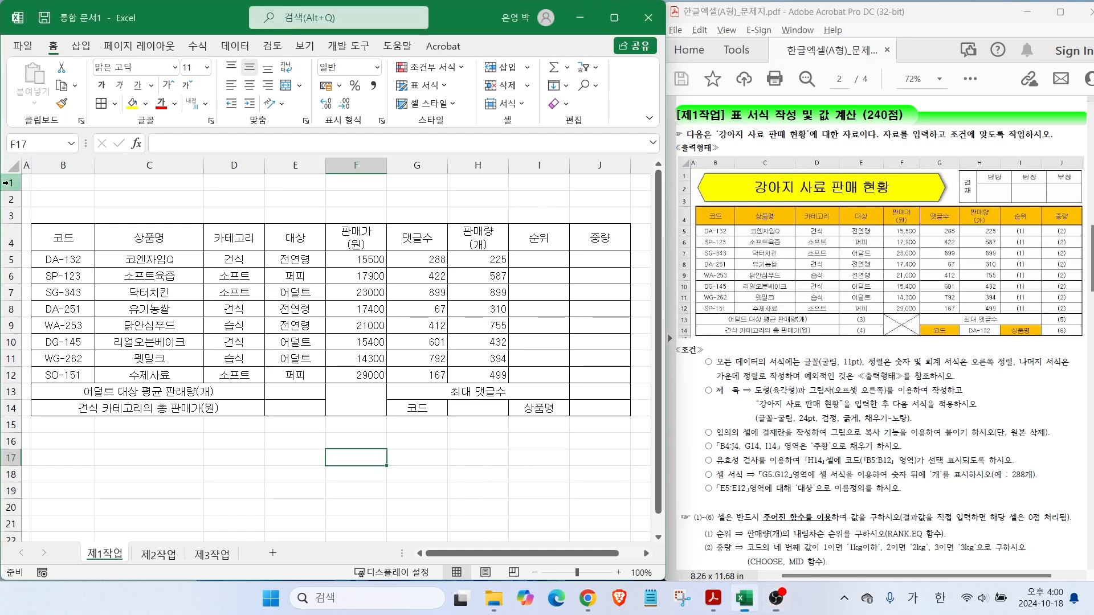
Increase the height of rows 1 to 3 evenly to make room for the title.
drag(11, 182, 12, 215)
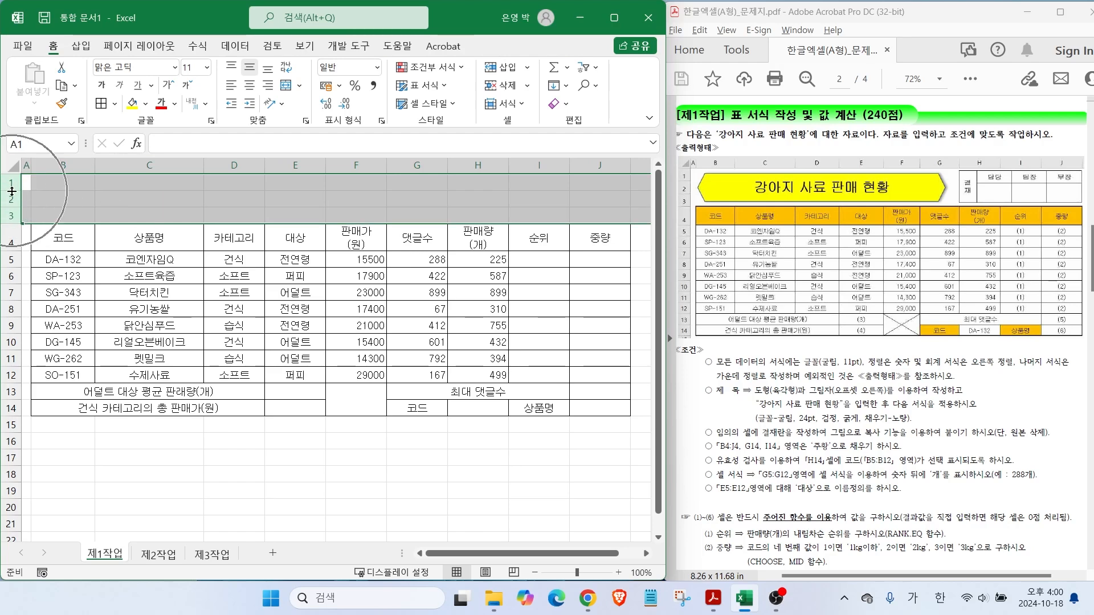
drag(14, 211, 13, 217)
click(70, 218)
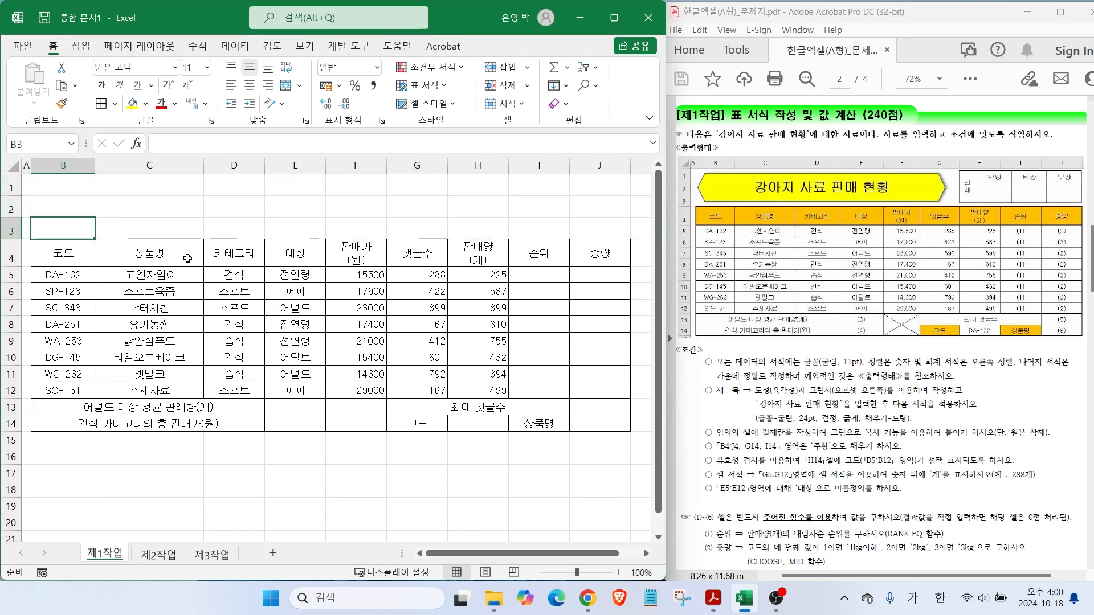
Draw a hexagon over about B1 to G3 above the table and enter the title 강아지 사료 판매 현황 in it.
click(81, 47)
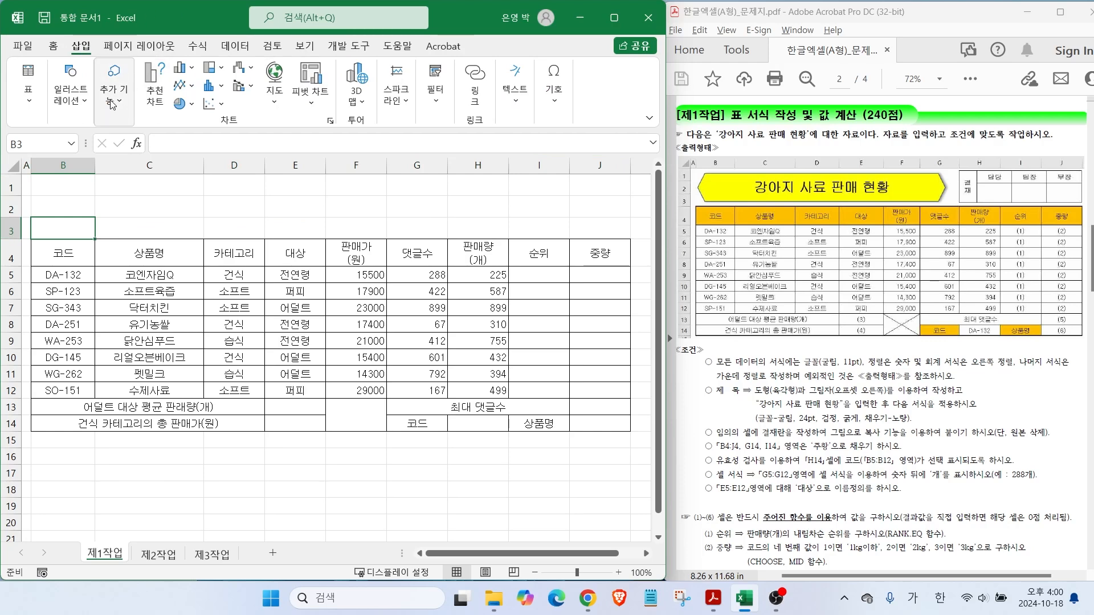
click(70, 91)
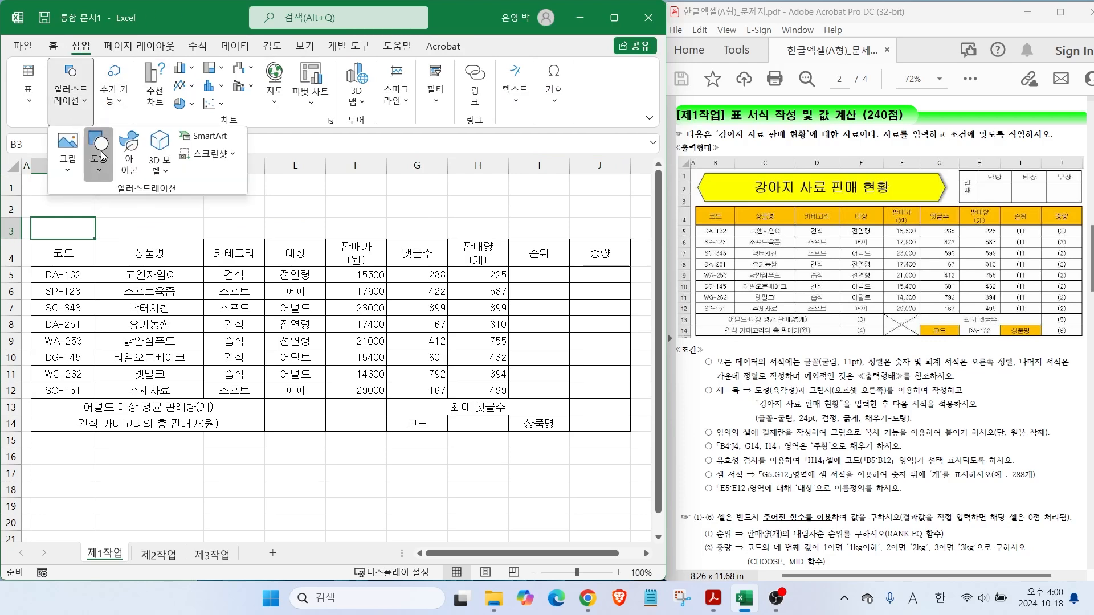
click(99, 151)
click(214, 351)
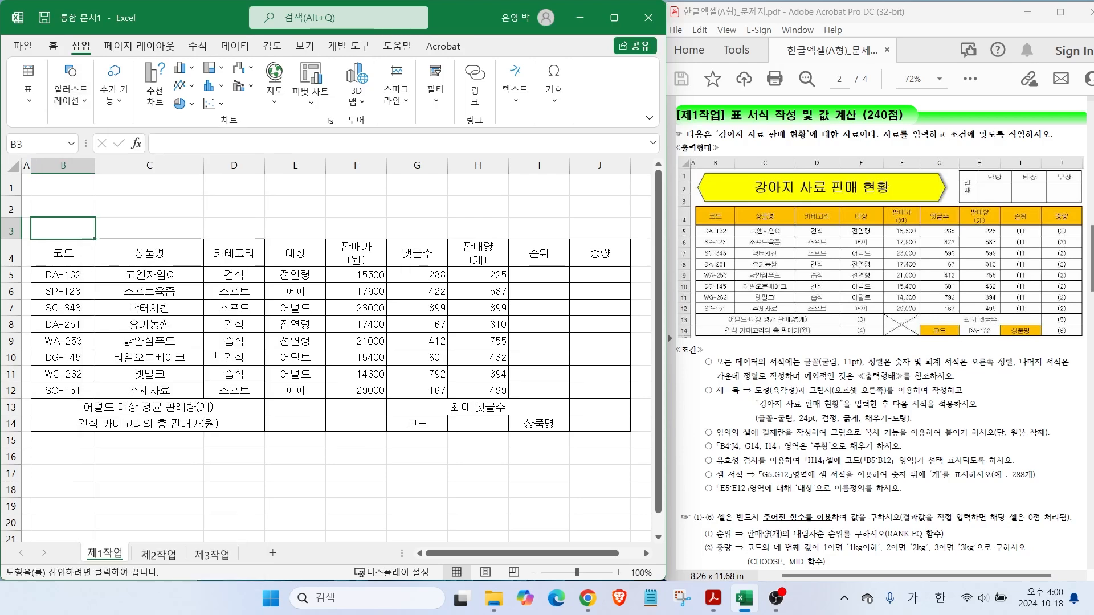
drag(40, 183, 426, 232)
text(강아지 사료 판매 현황)
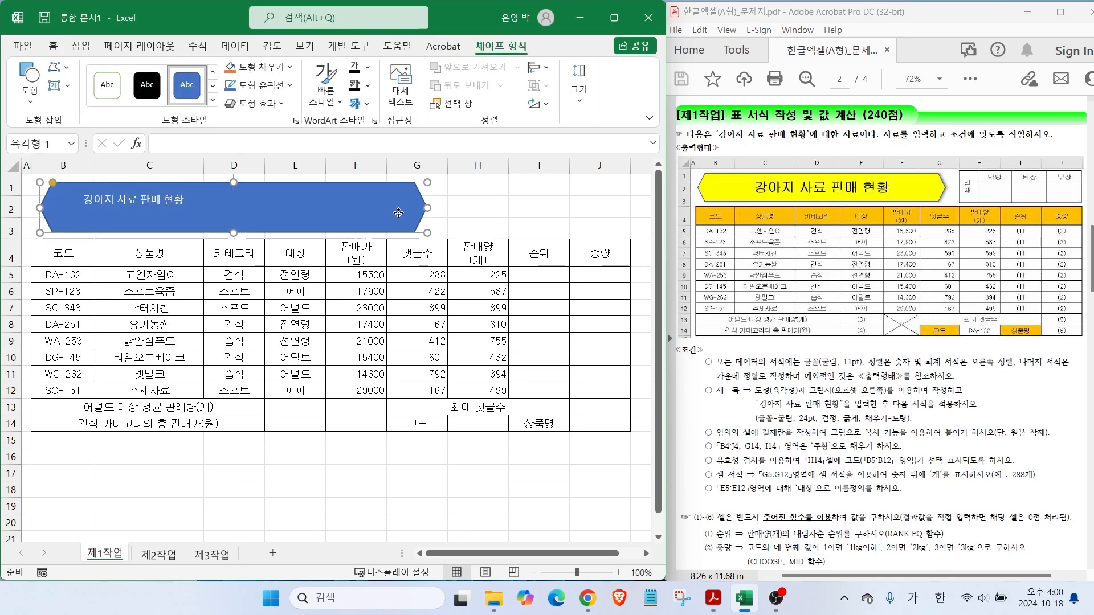
drag(410, 203, 458, 181)
mouse_move(532, 72)
mouse_down()
mouse_move(472, 69)
mouse_move(548, 71)
mouse_up()
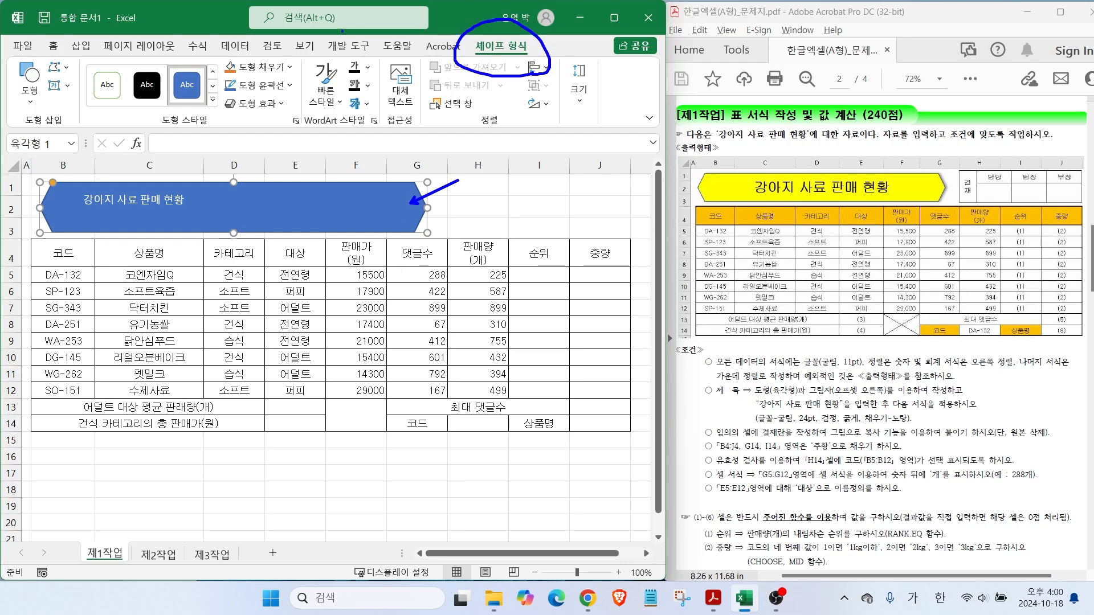
Apply the outer Offset: Right shadow to the title hexagon.
click(267, 104)
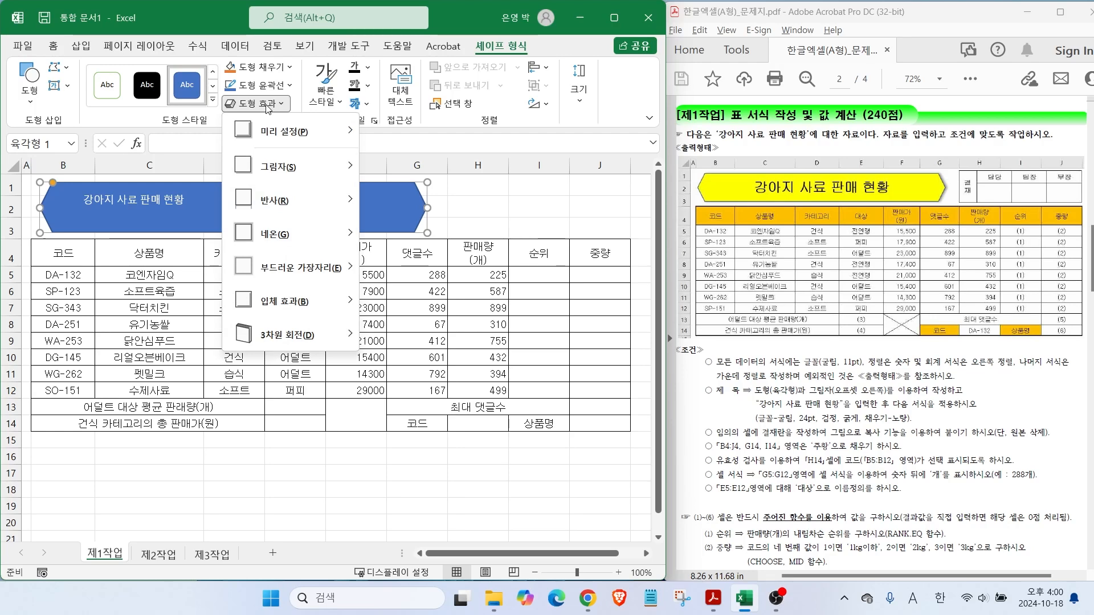
mouse_move(275, 175)
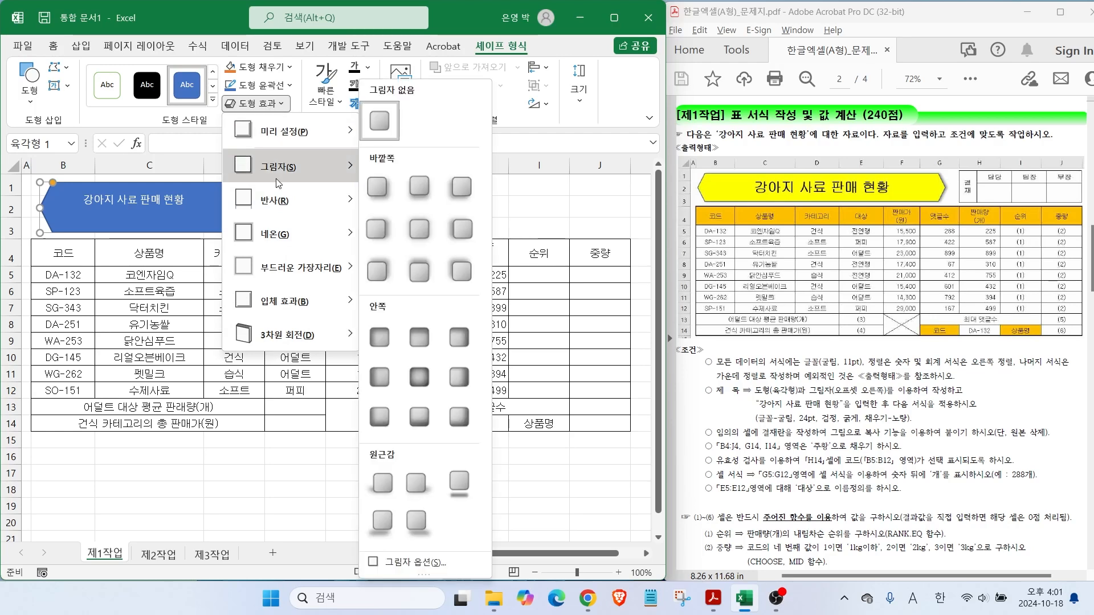
click(389, 236)
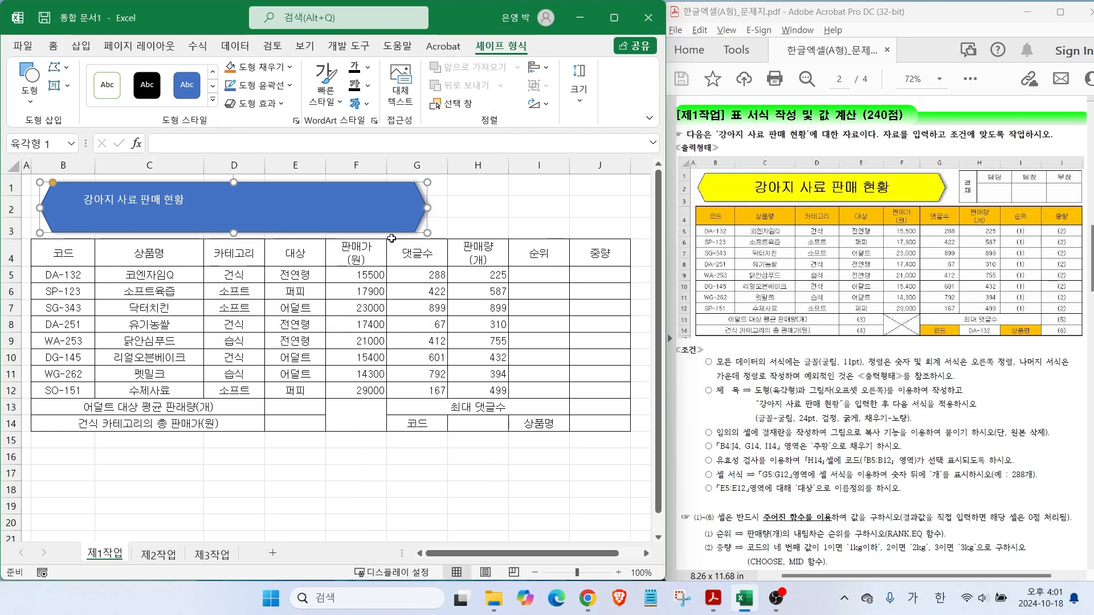
Set the hexagon's title text to 굴림, 24 pt, and center it both horizontally and vertically.
click(53, 45)
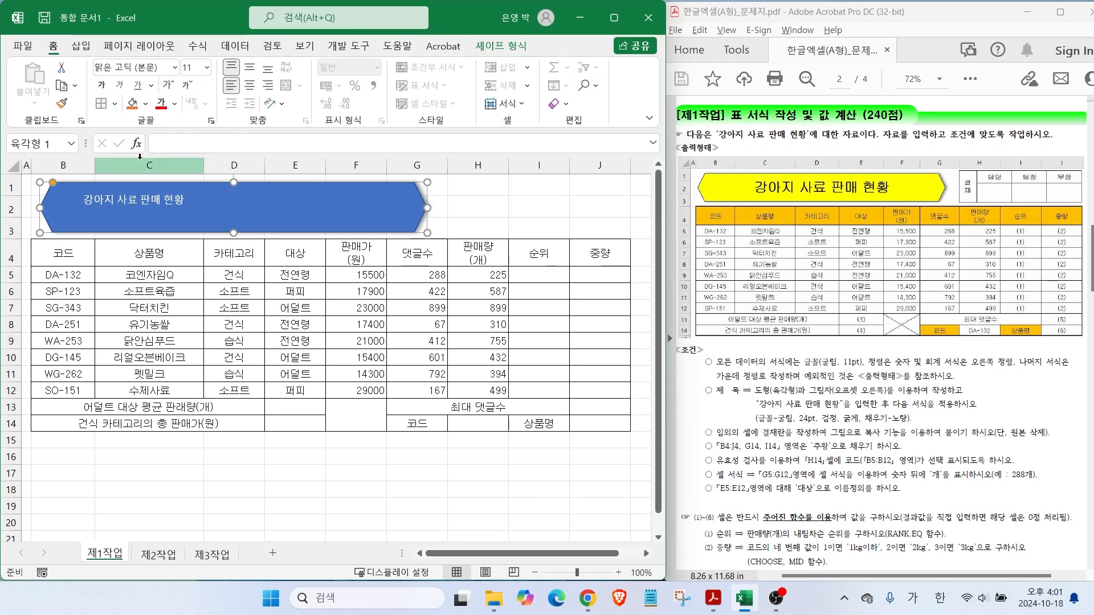
click(175, 68)
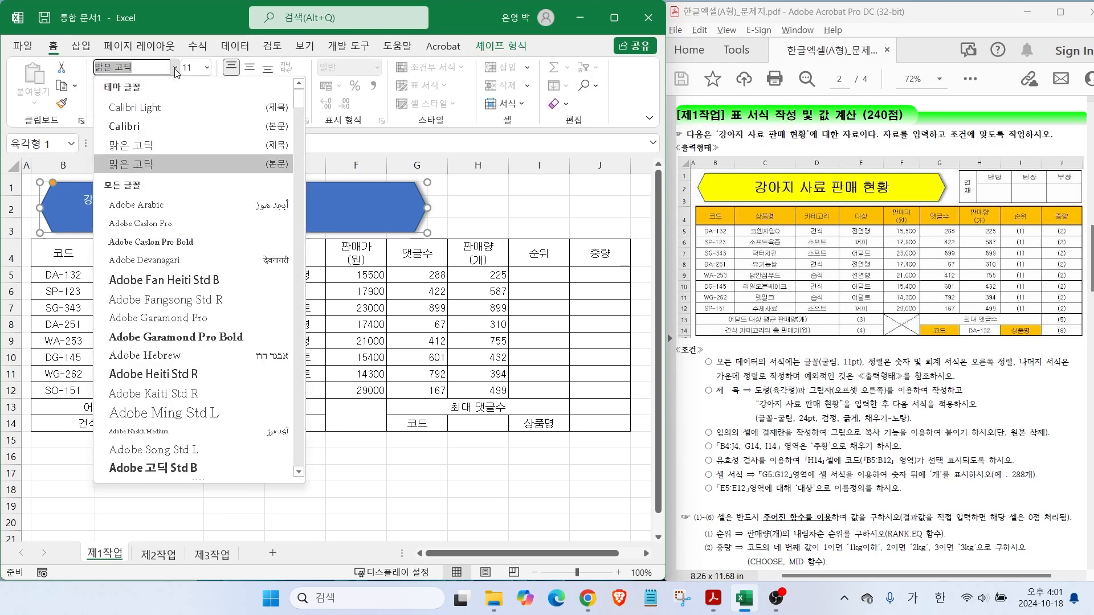
drag(299, 98, 300, 428)
click(123, 166)
click(206, 68)
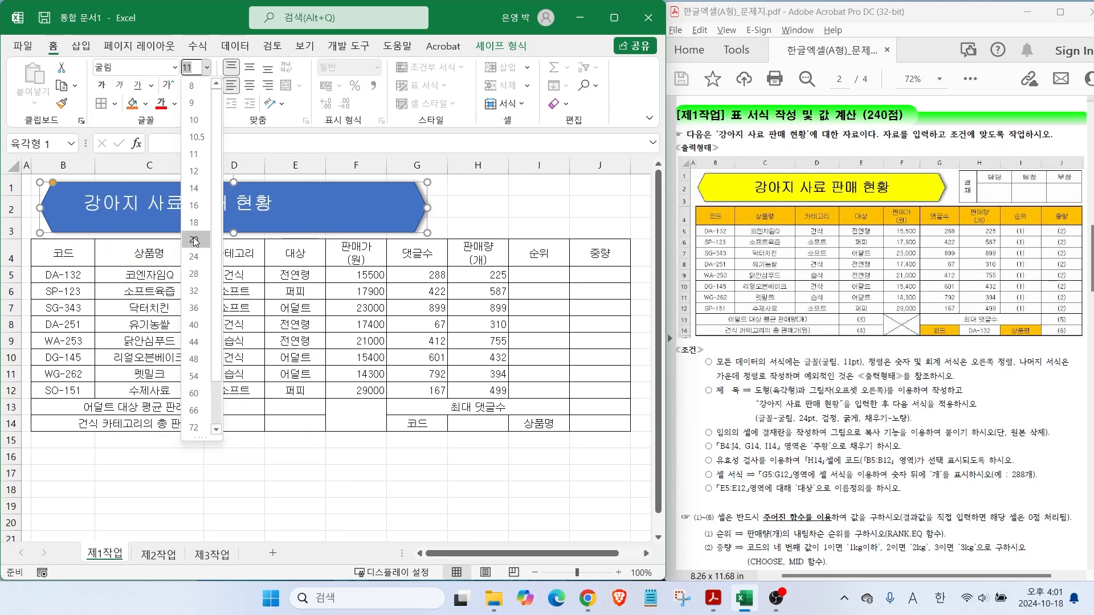
click(196, 254)
click(249, 68)
click(248, 86)
Fill the title hexagon with yellow and make its text black and bold.
click(146, 104)
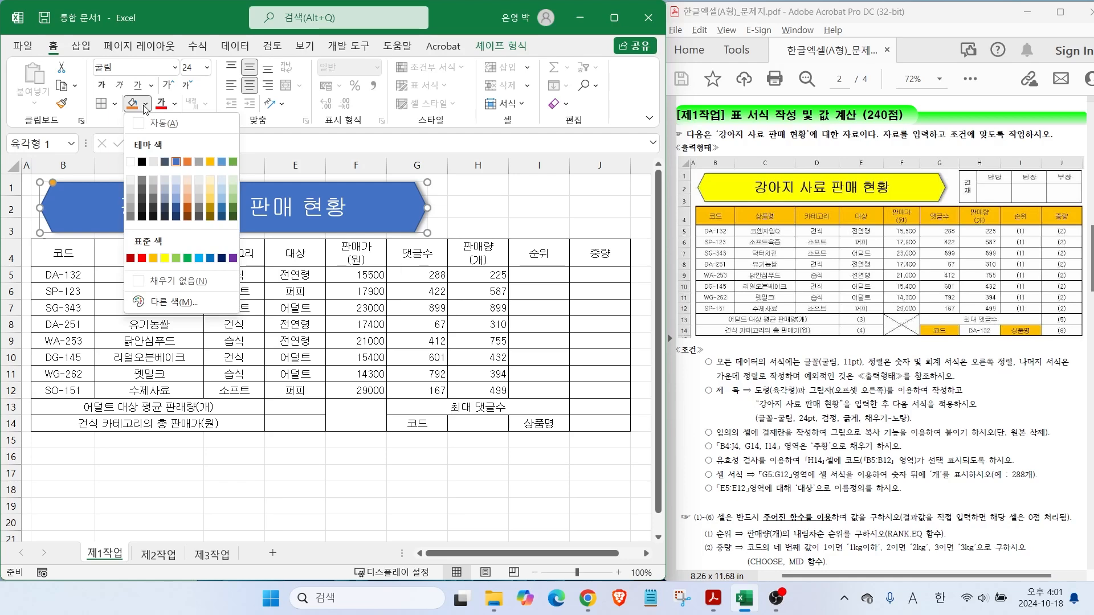
click(164, 259)
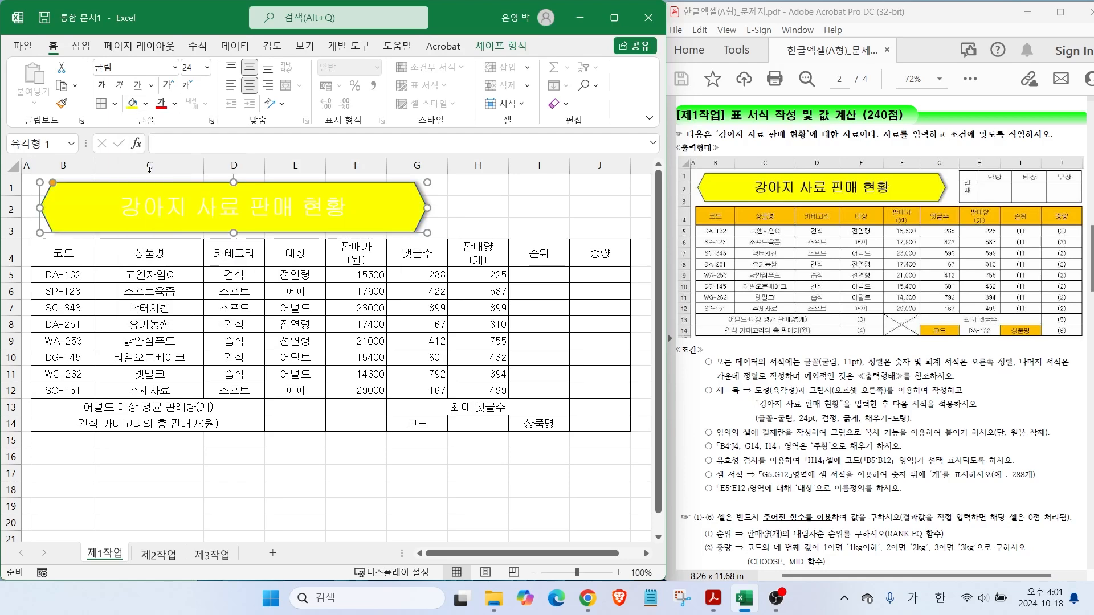
click(175, 104)
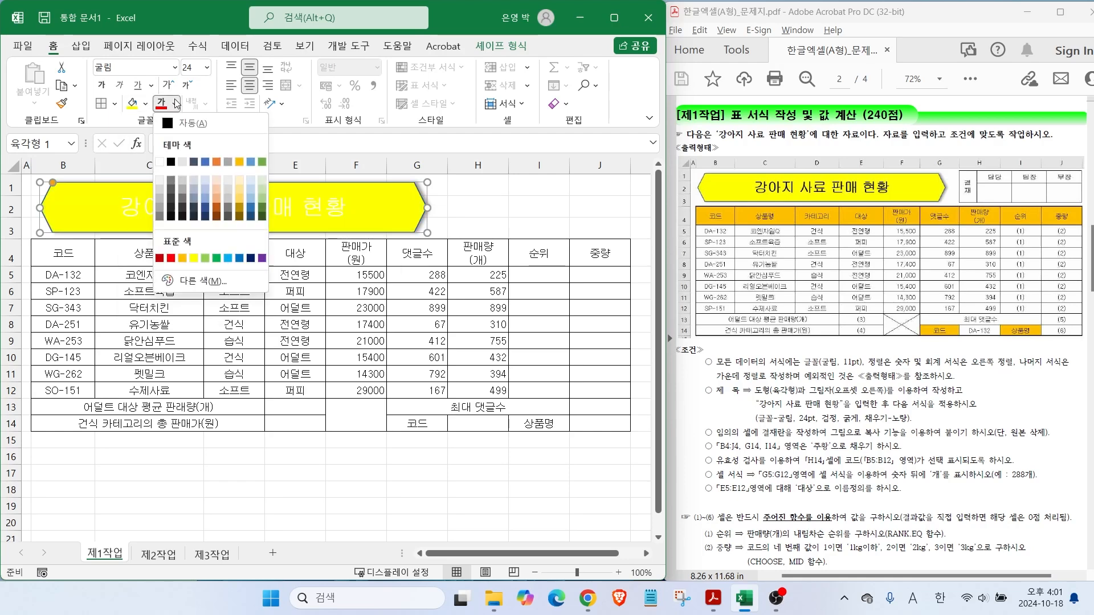
click(170, 162)
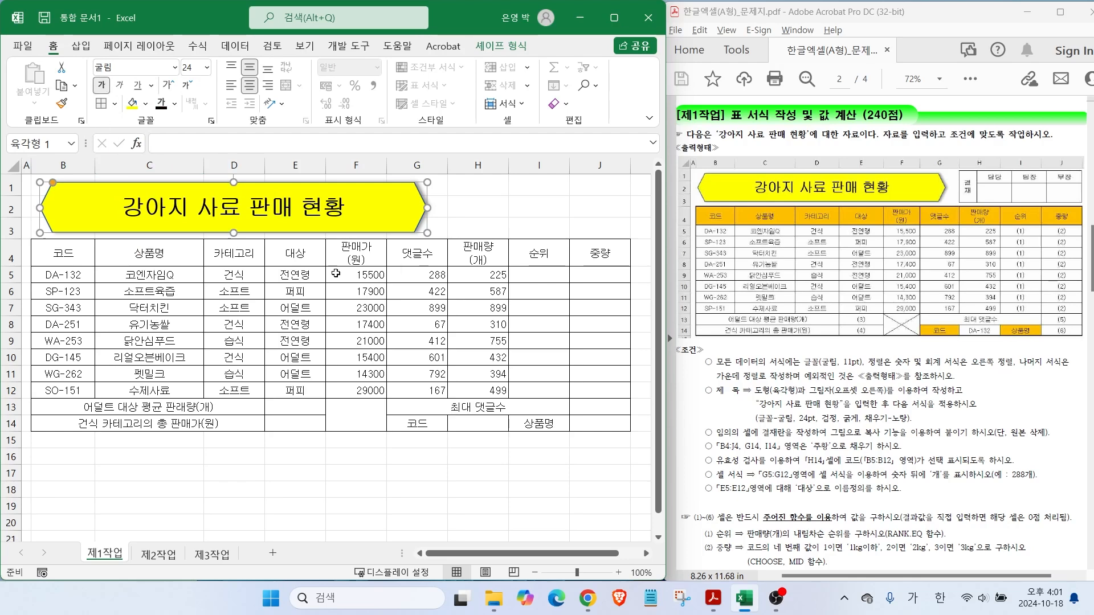
click(491, 211)
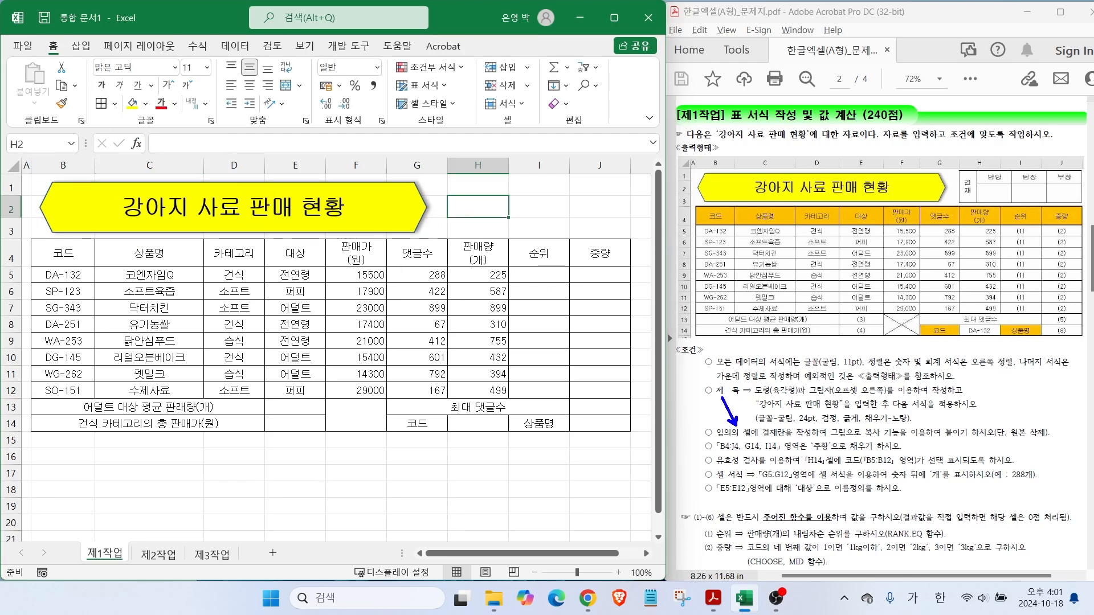
drag(726, 438, 907, 440)
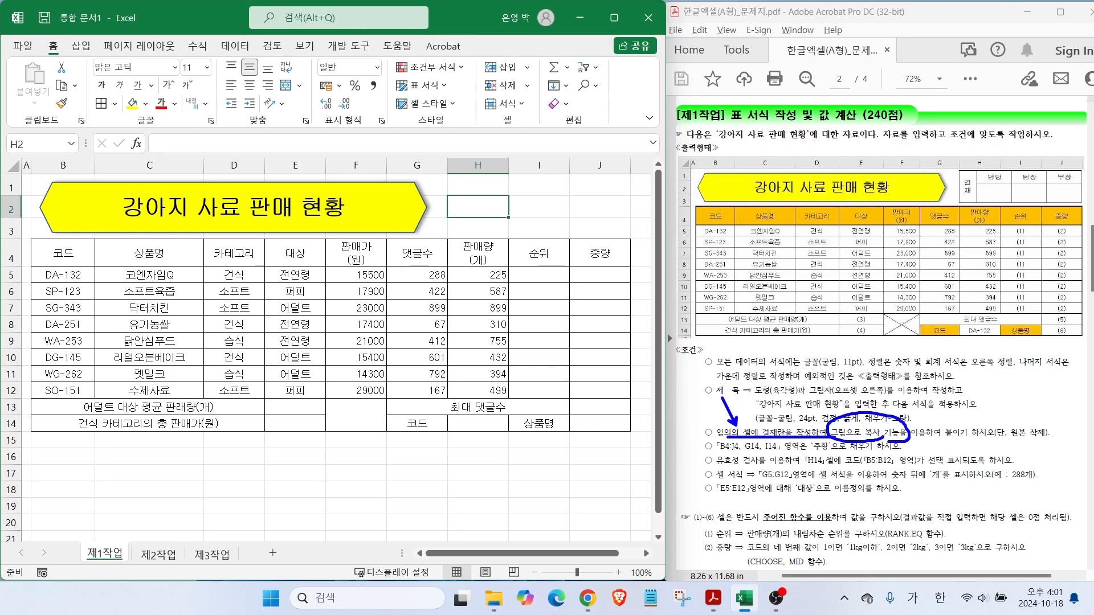
drag(1048, 449, 1061, 431)
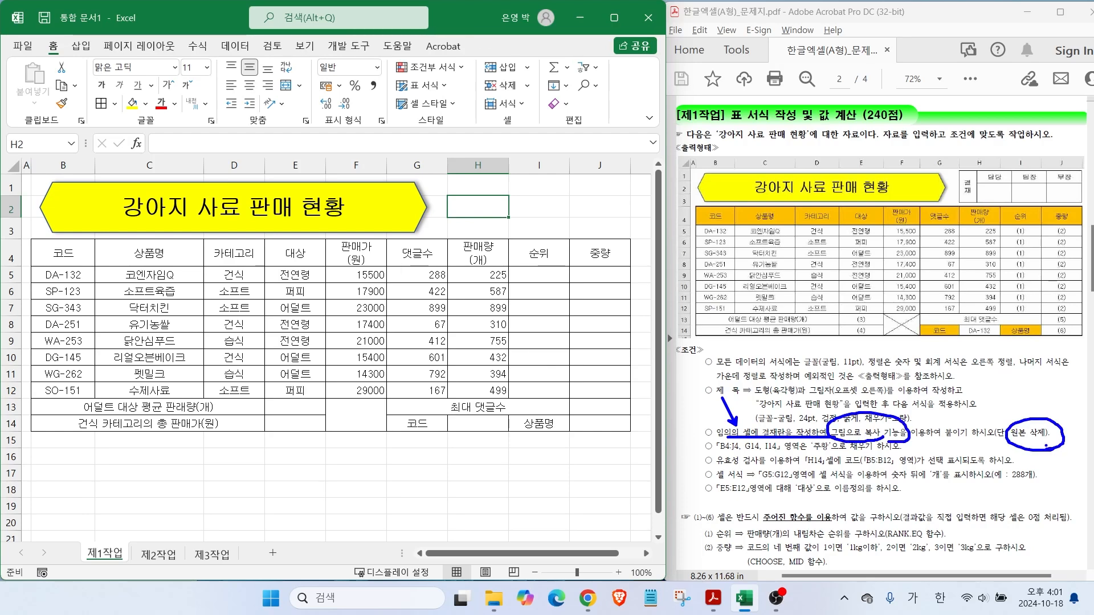
drag(948, 227, 977, 199)
drag(974, 192, 973, 249)
mouse_move(979, 185)
mouse_down()
mouse_move(930, 183)
mouse_move(985, 171)
mouse_up()
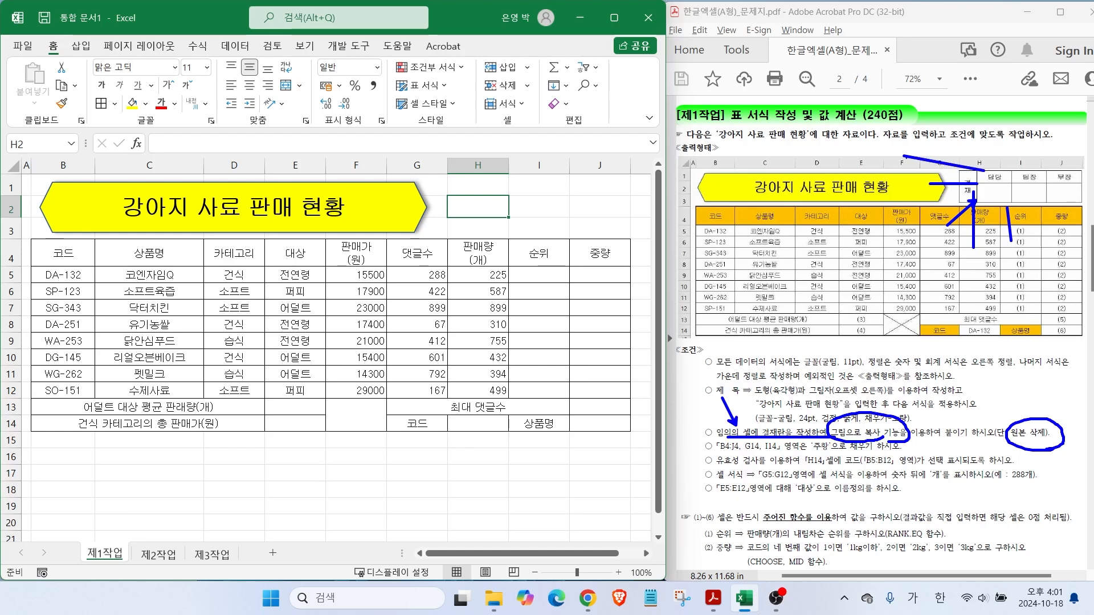
key(Escape)
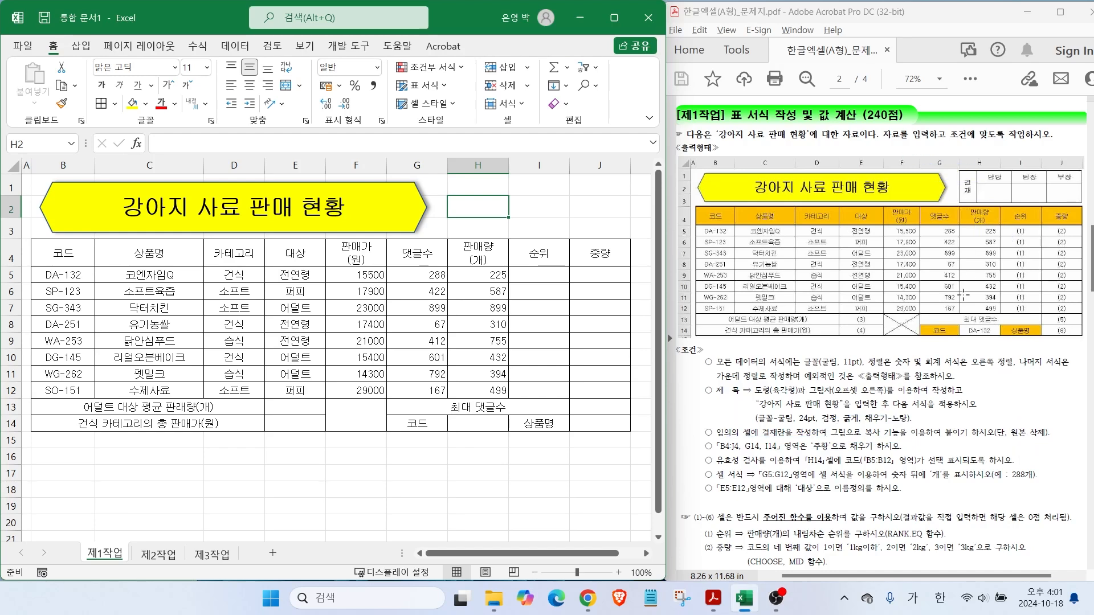
Add a new worksheet and apply all borders to the range D5:G6.
click(271, 553)
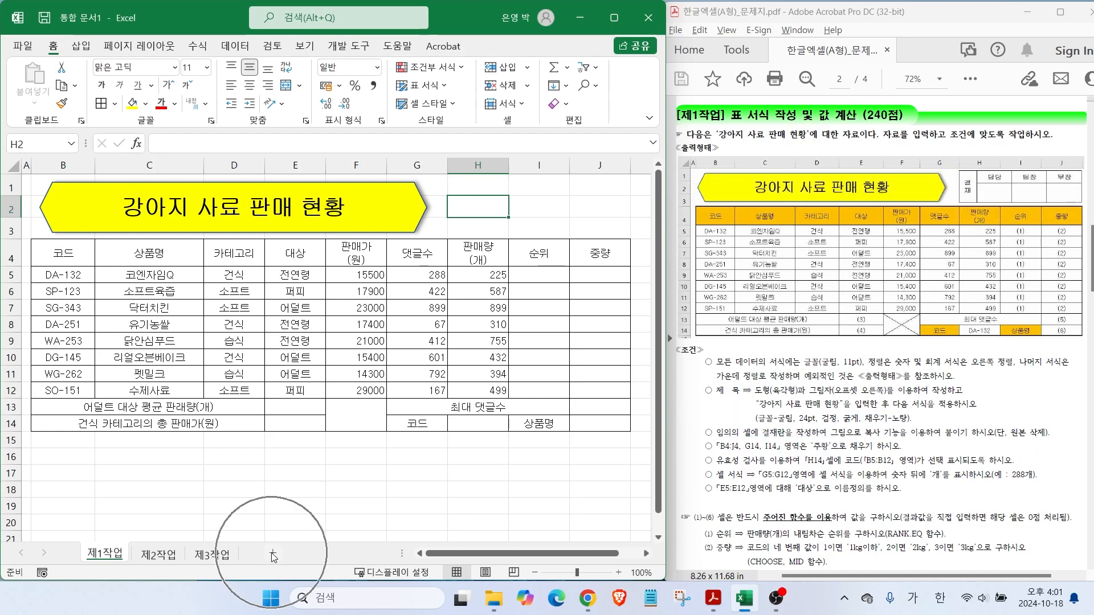
drag(187, 244, 341, 264)
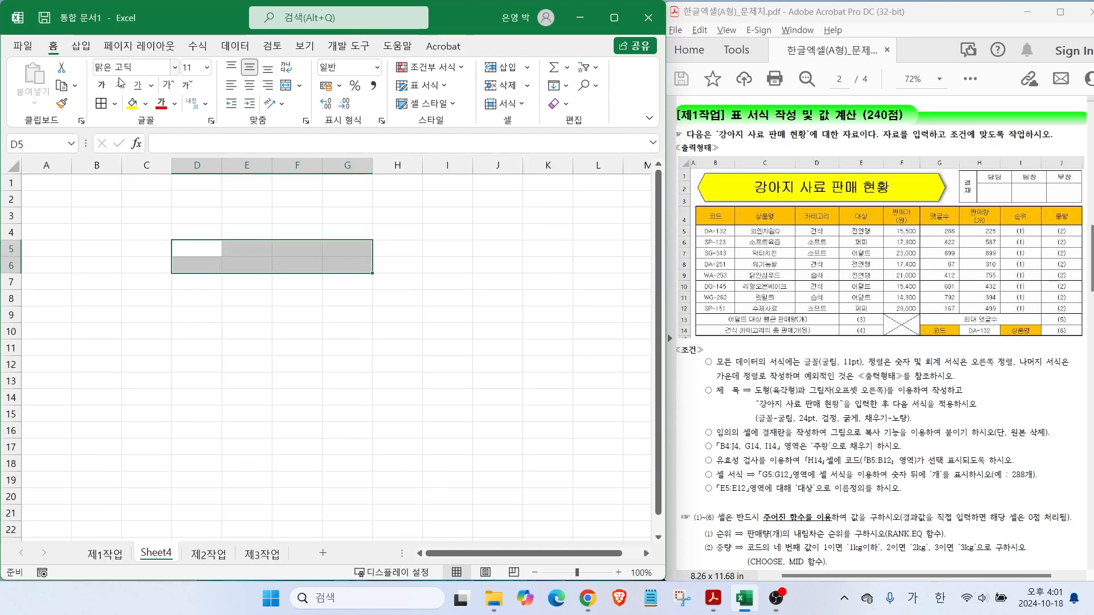
click(101, 103)
Merge and center D5:D6, narrow column D and increase the height of row 6.
drag(209, 251, 212, 263)
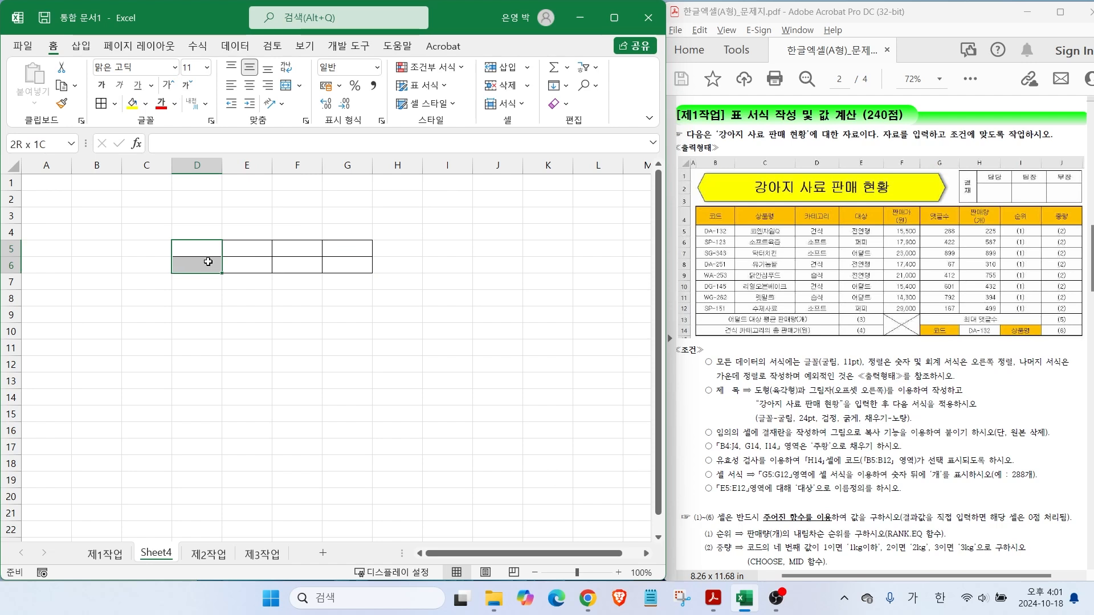
click(286, 84)
drag(225, 171, 203, 170)
drag(17, 275, 17, 291)
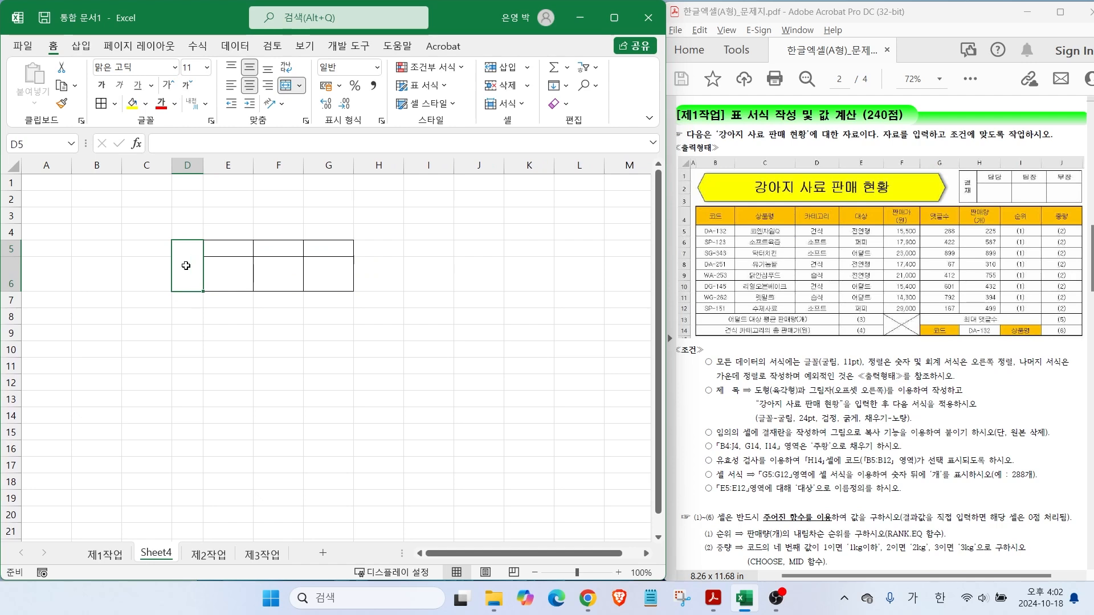
Enter 결재 in the merged cell D5 with 결 and 재 on separate lines.
text(결)
key(alt+Return)
text(재)
key(Return)
Enter the headings 담당, 팀장 and 부장 in E5:G5 and center them horizontally.
drag(228, 248, 333, 251)
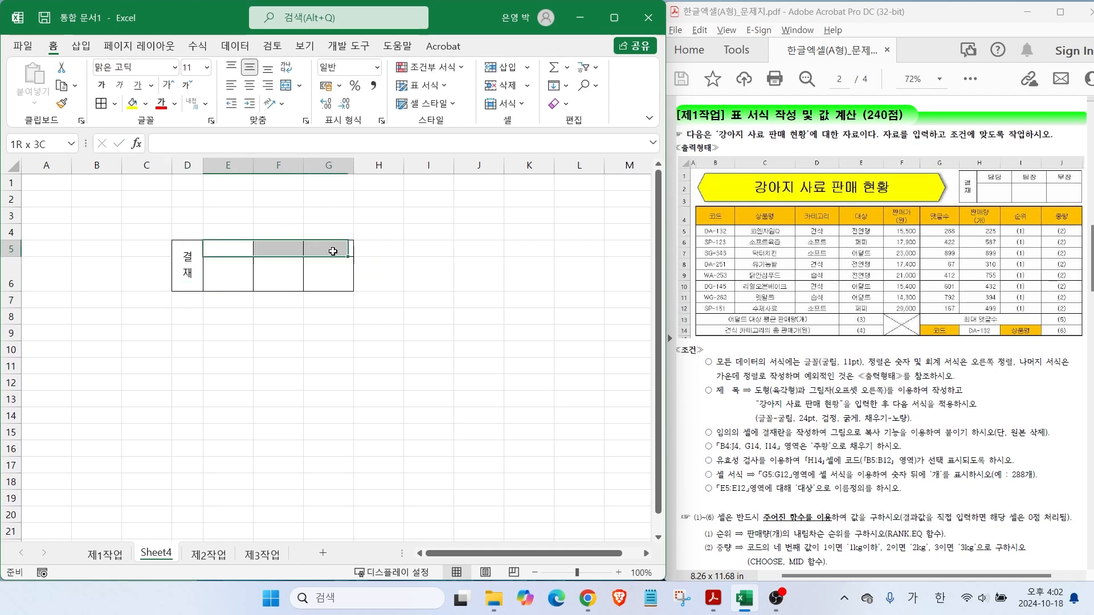
text(담당)
key(Tab)
text(팀장)
key(Tab)
text(부장)
key(Tab)
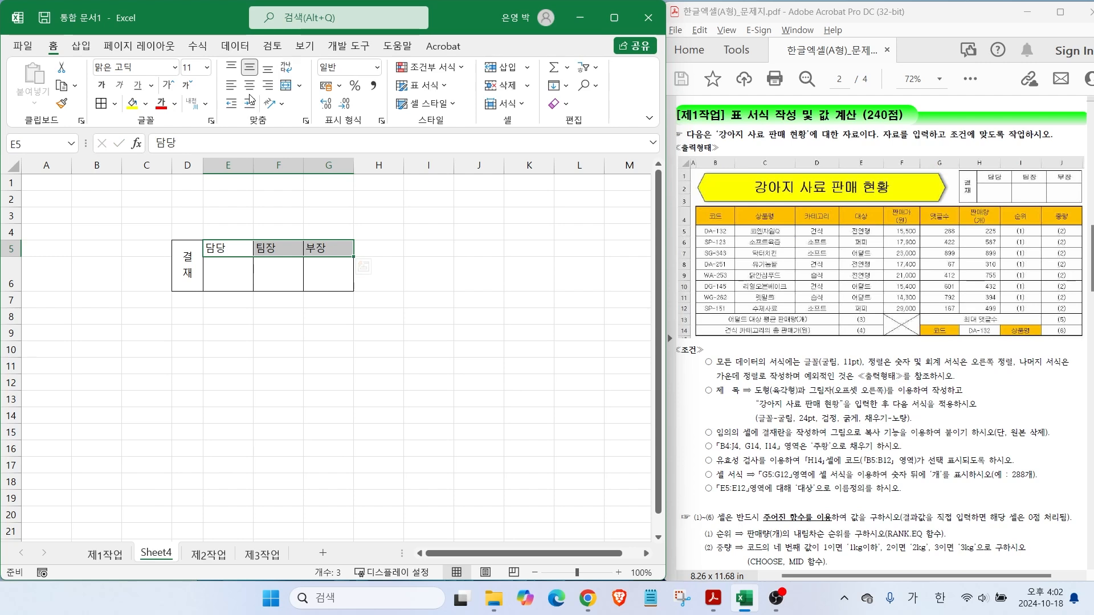
click(249, 86)
click(528, 274)
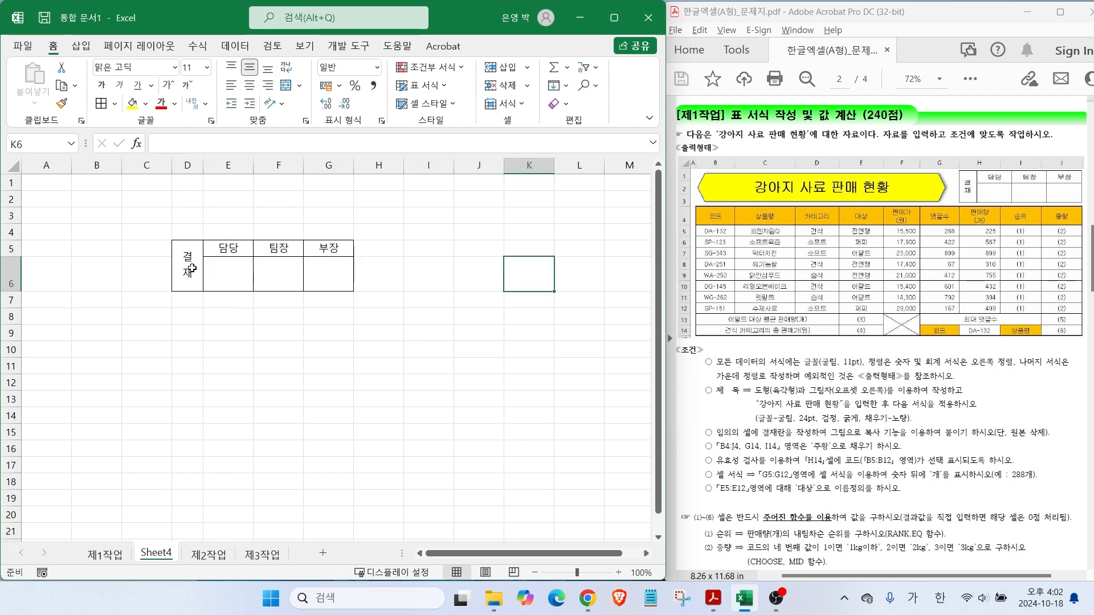
Copy the approval box D5:G6 as a picture, as shown on screen and in picture format.
drag(192, 268, 328, 276)
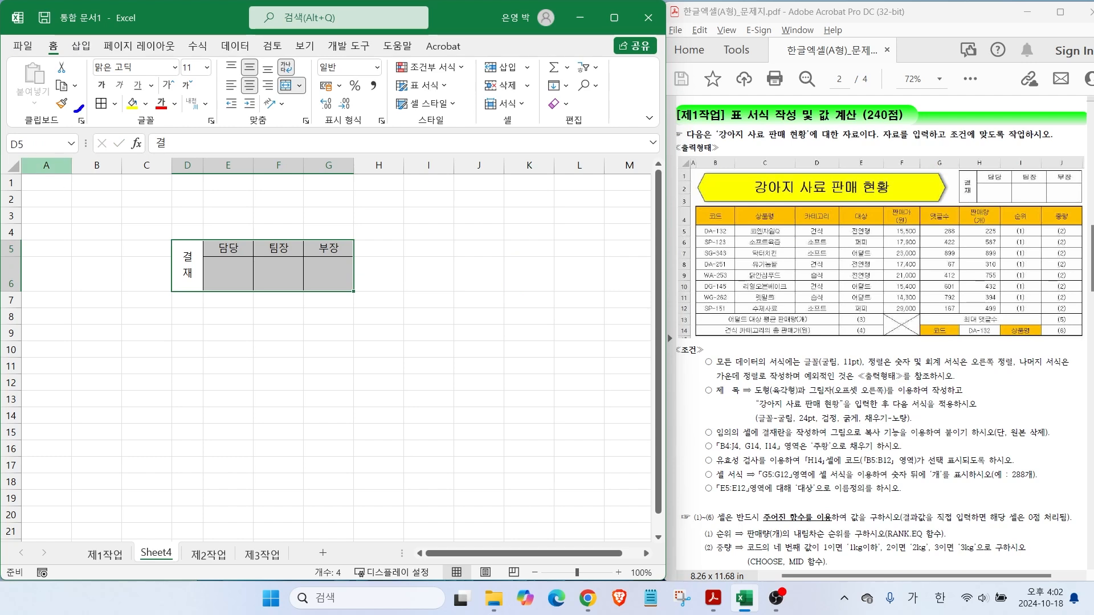
mouse_move(73, 111)
mouse_down()
mouse_move(57, 36)
mouse_move(84, 100)
mouse_move(118, 62)
mouse_up()
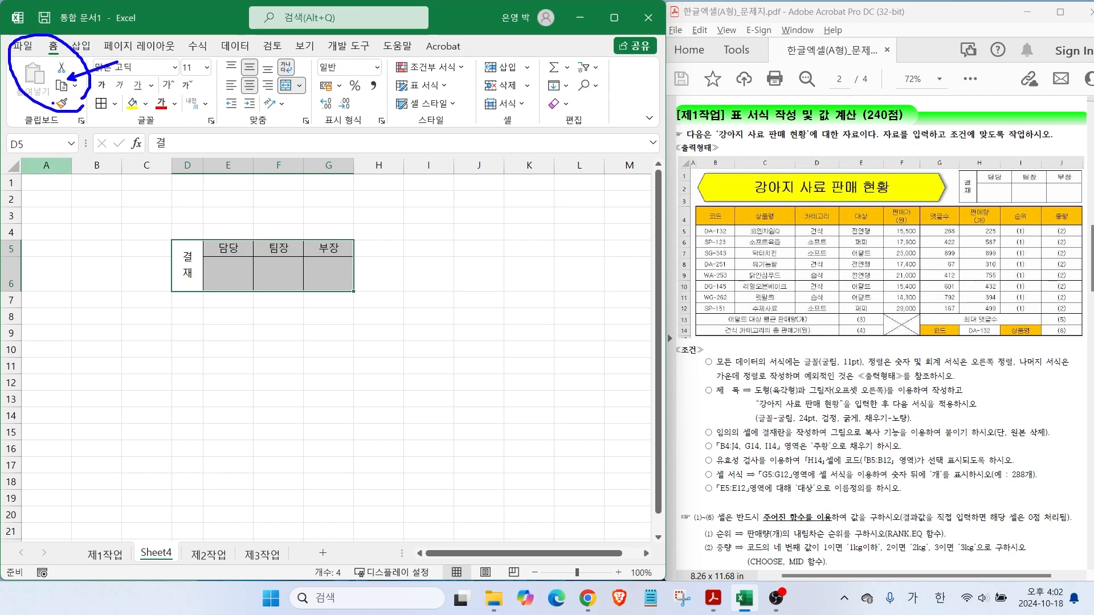
click(75, 87)
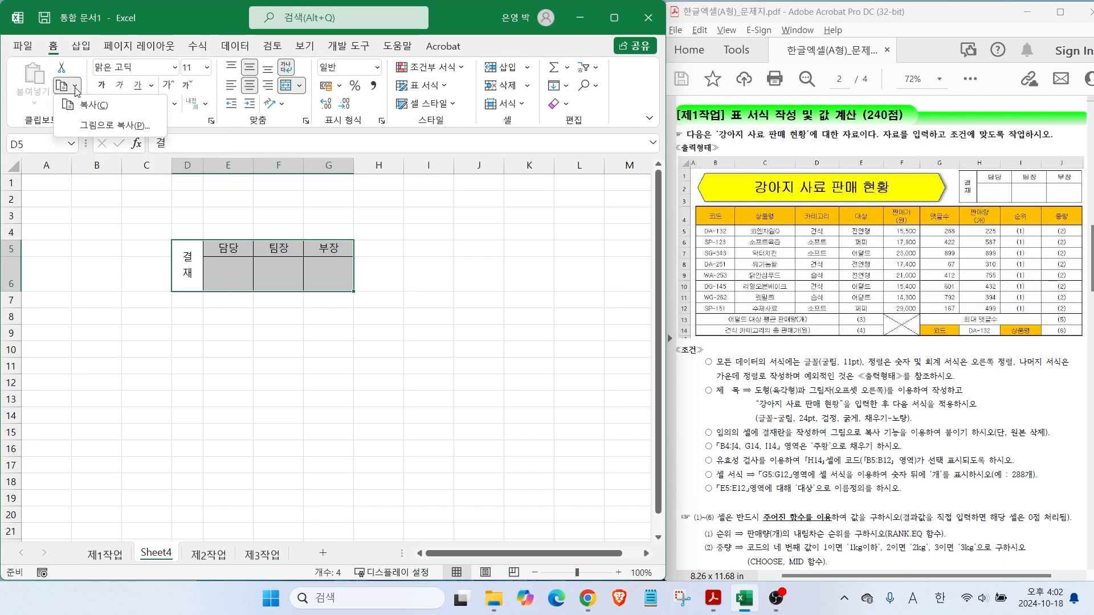
click(100, 125)
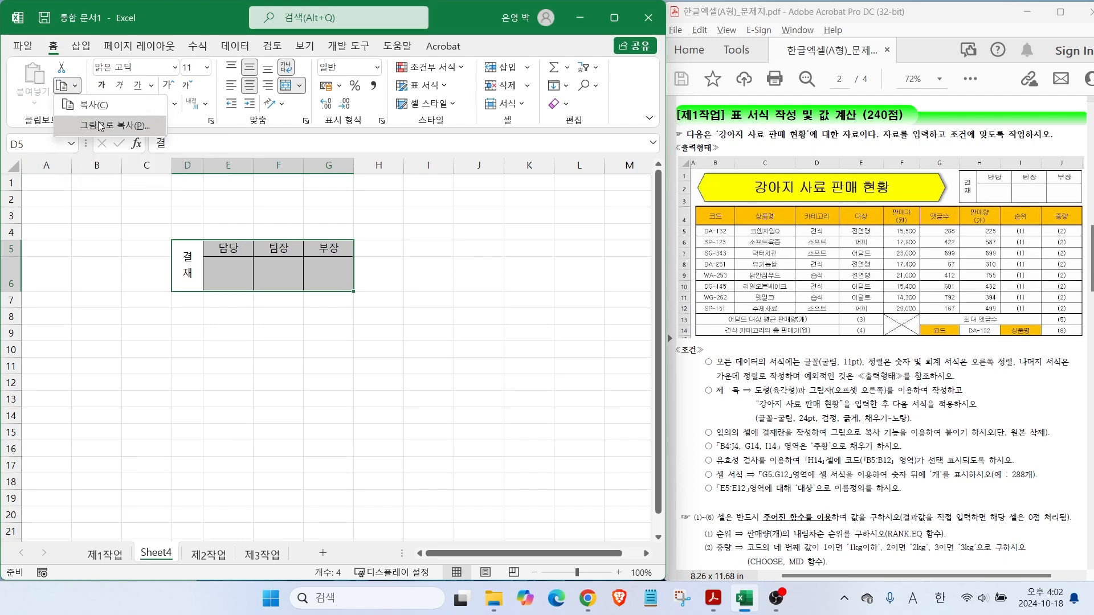
drag(606, 172, 493, 182)
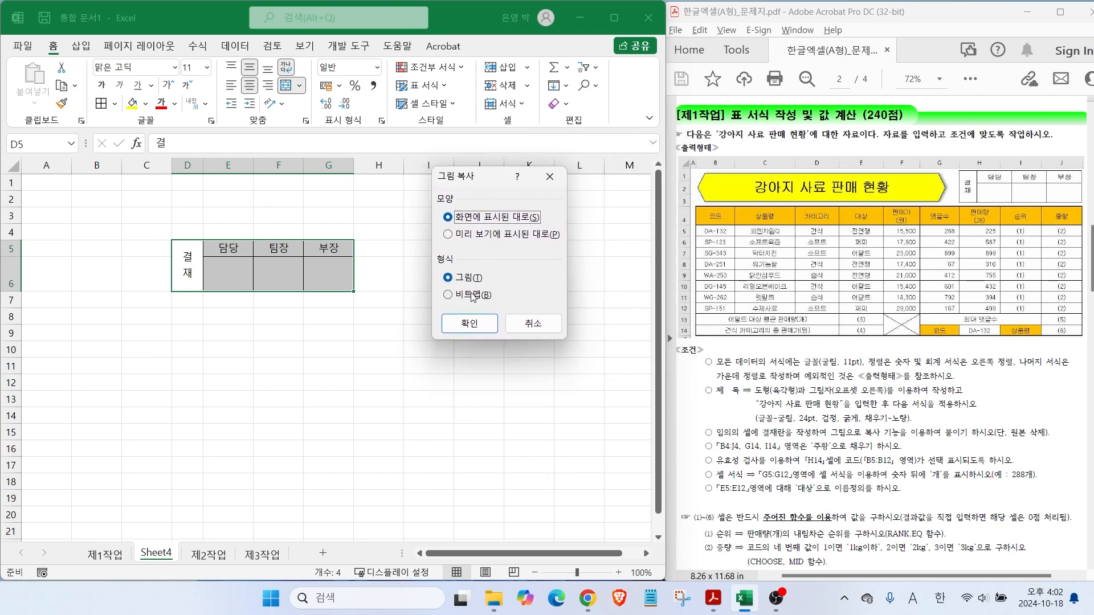
click(461, 322)
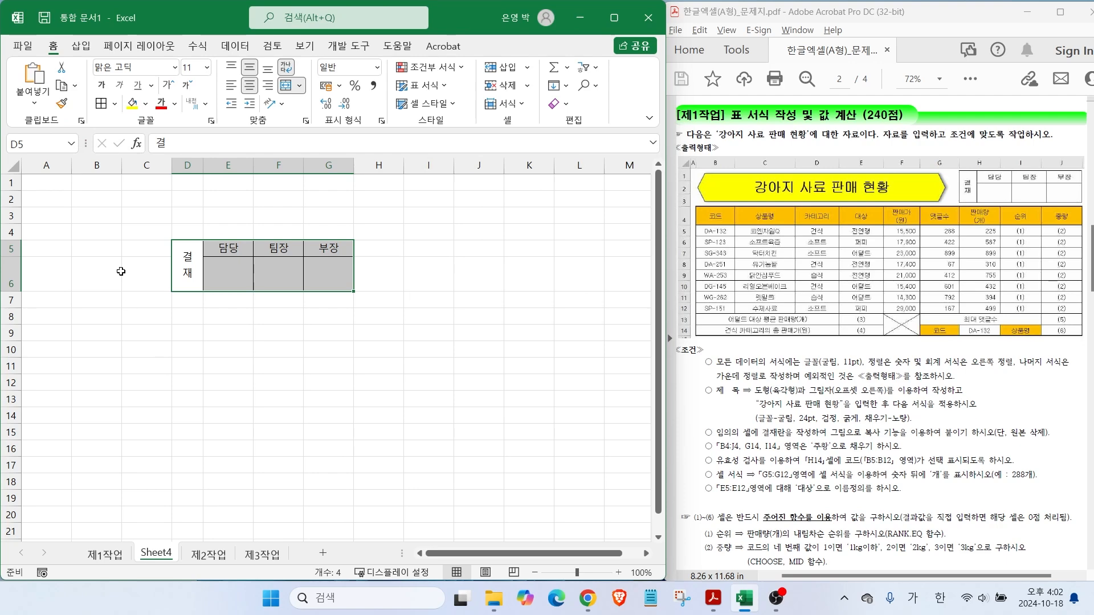
Paste the approval box picture on the 제1작업 sheet at H1 and position it beside the title above the table.
click(107, 561)
click(488, 183)
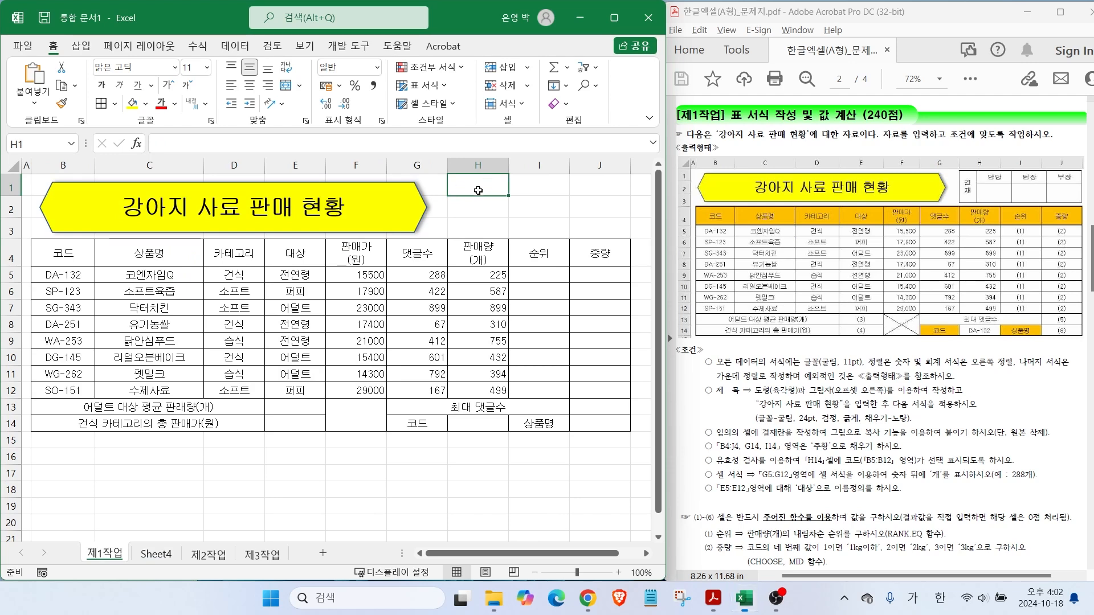
key(ctrl+v)
mouse_move(500, 204)
mouse_down()
mouse_move(486, 205)
mouse_move(497, 211)
mouse_up()
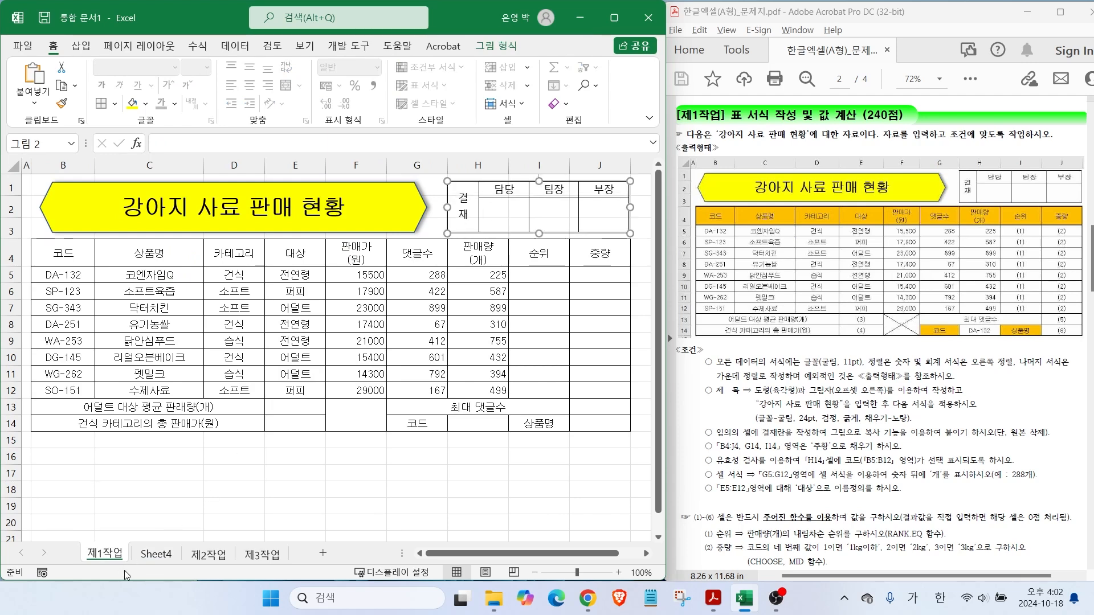
Delete the helper worksheet Sheet4 that holds the original approval box.
click(156, 554)
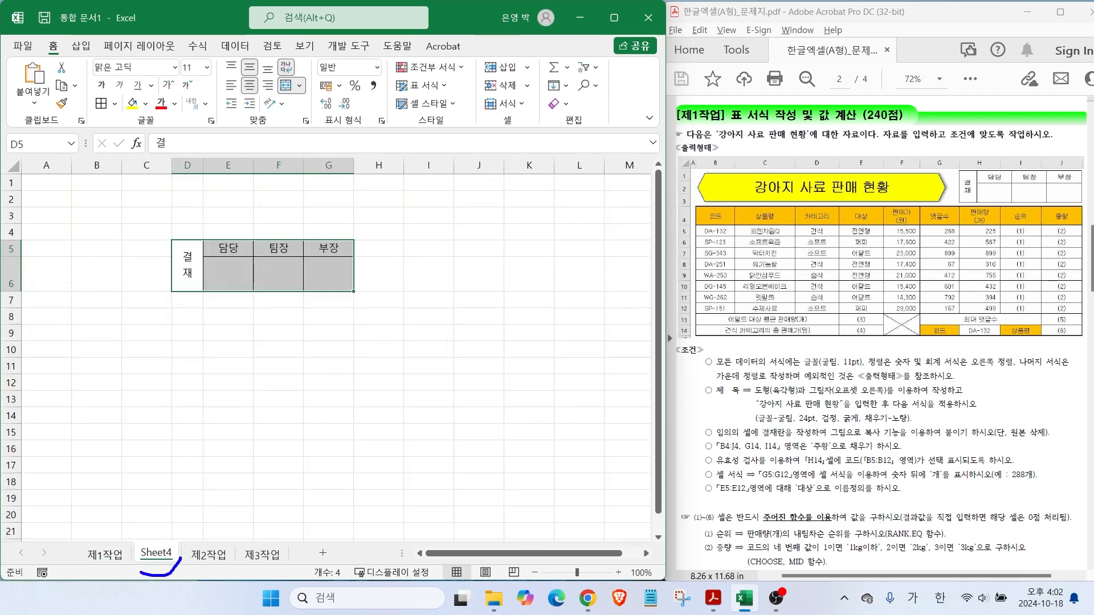
right_click(157, 555)
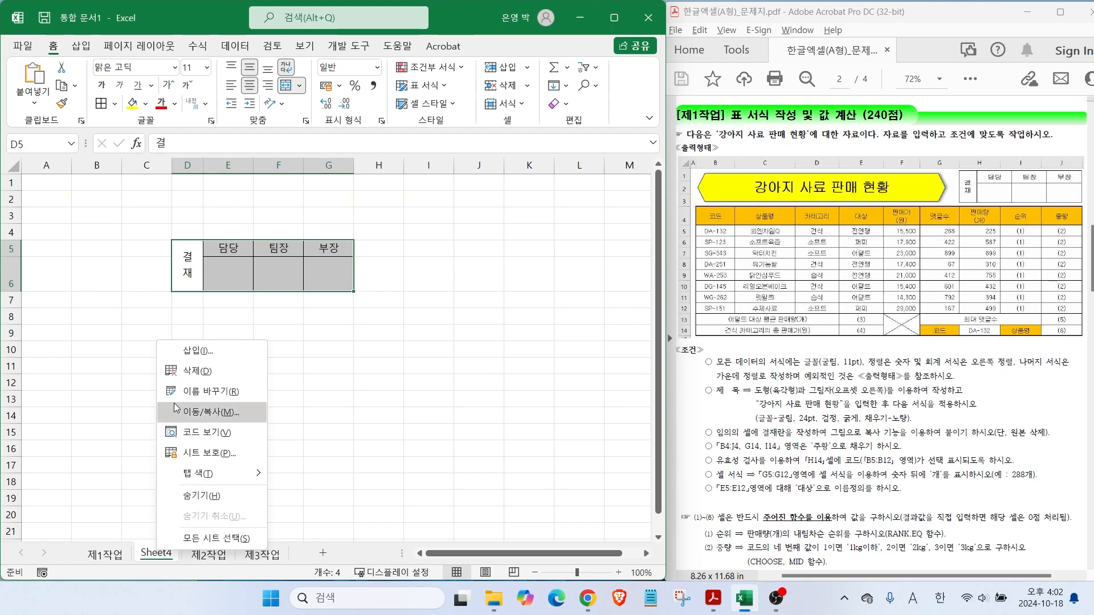
click(199, 375)
drag(500, 275, 433, 236)
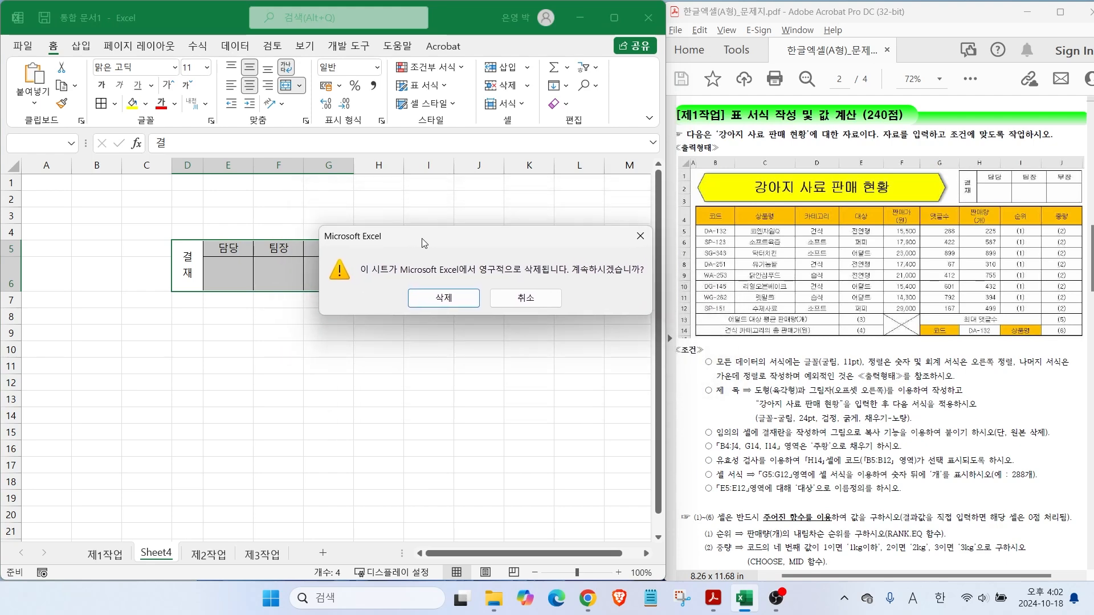
click(421, 305)
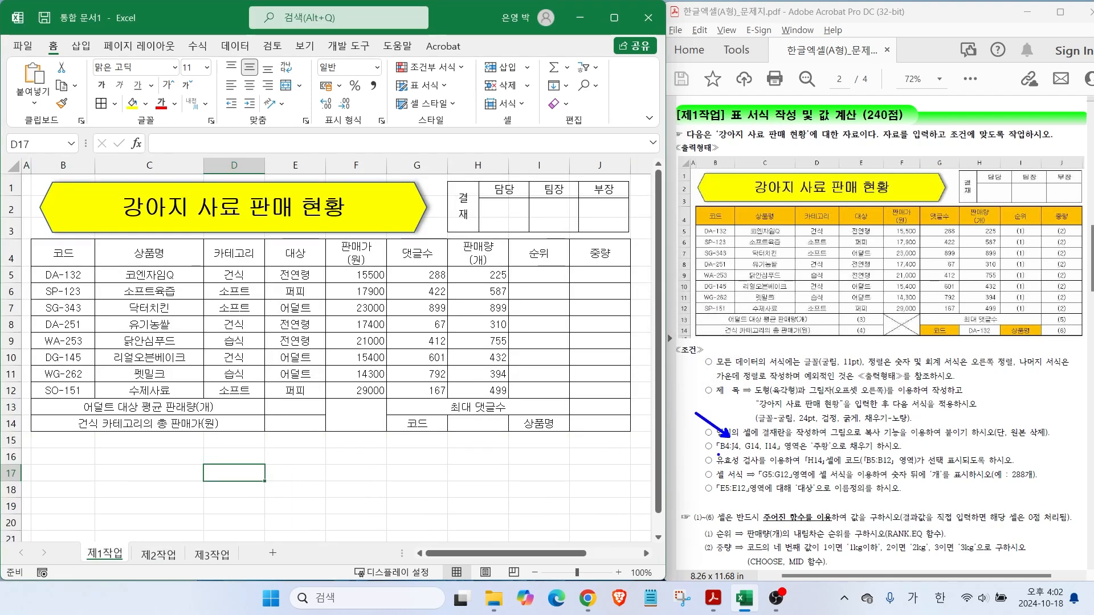
mouse_move(731, 403)
mouse_down()
mouse_move(753, 436)
mouse_move(789, 408)
mouse_up()
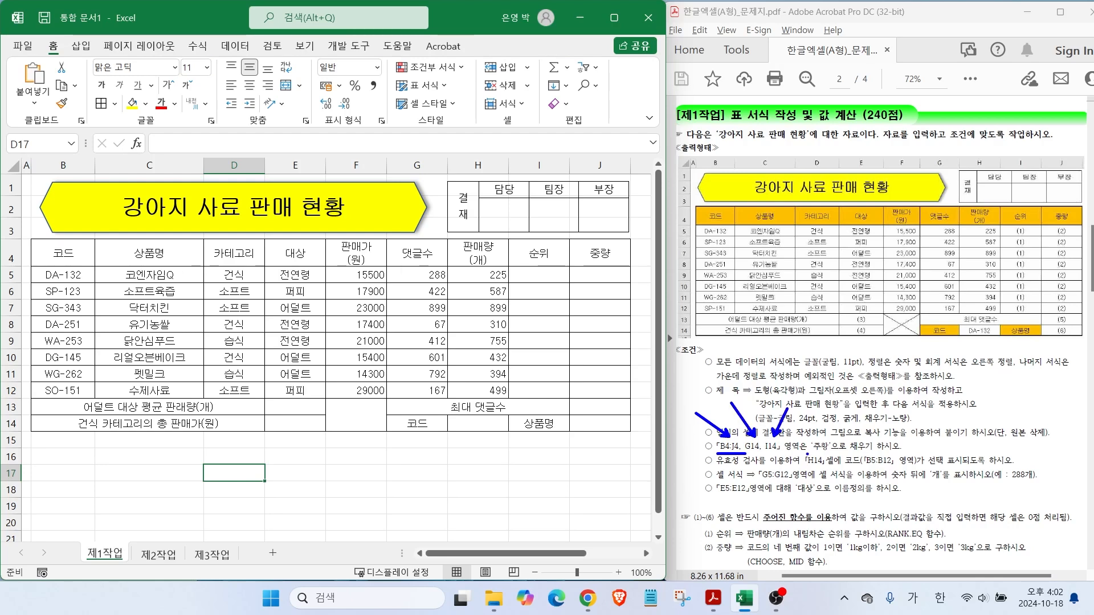
drag(814, 452, 900, 451)
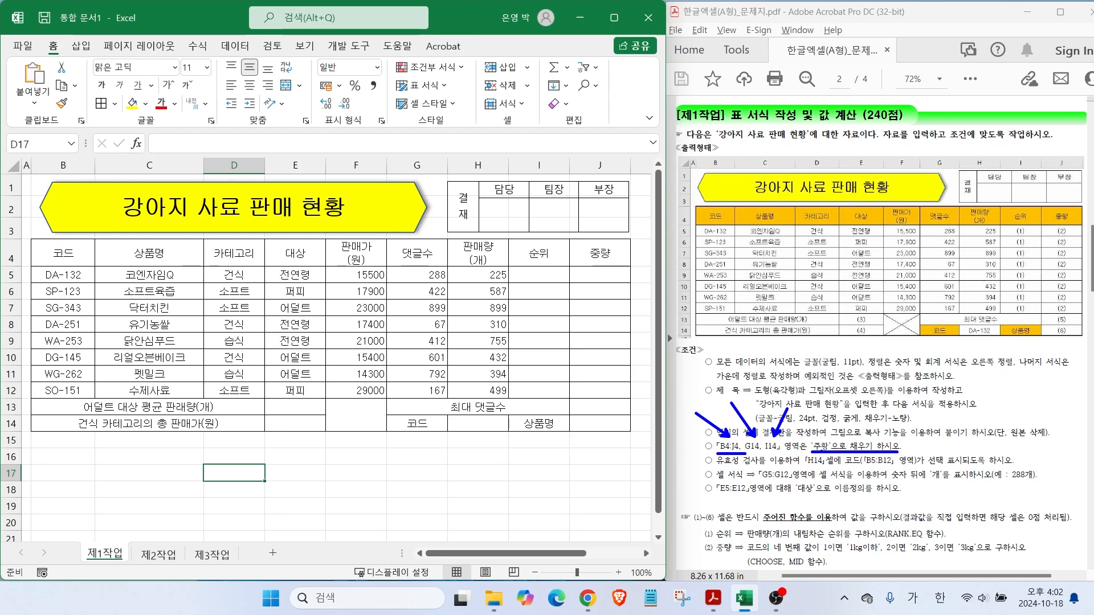
mouse_move(684, 200)
mouse_down()
mouse_move(806, 233)
mouse_move(1085, 231)
mouse_up()
mouse_move(913, 319)
mouse_down()
mouse_move(965, 341)
mouse_move(1045, 340)
mouse_up()
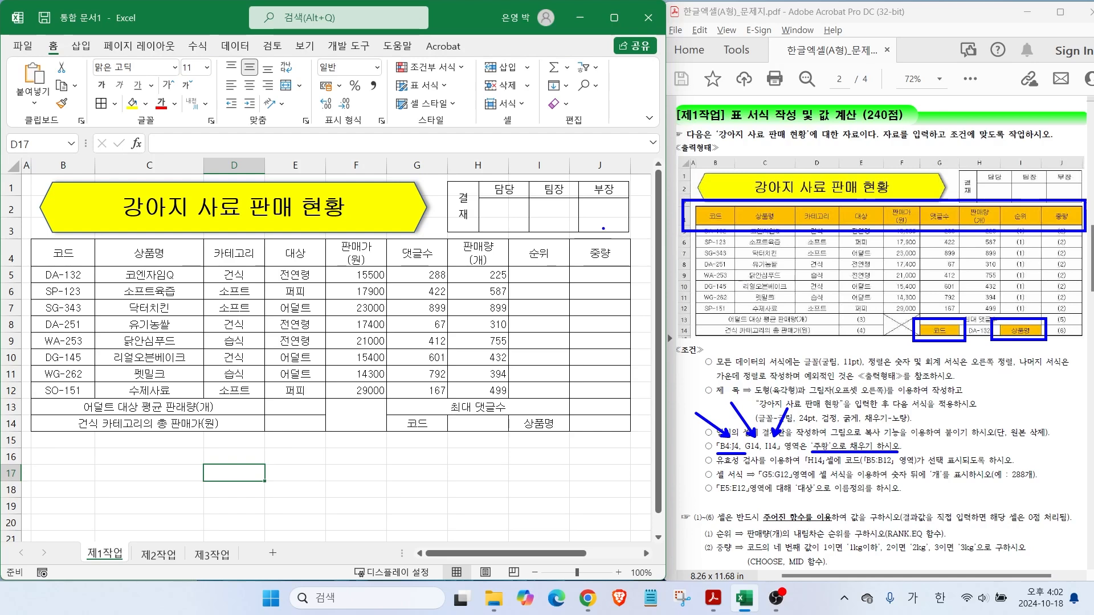
key(Escape)
Fill the header row B4:J4 and the cells G14 and I14 with the standard orange color.
drag(66, 250, 599, 252)
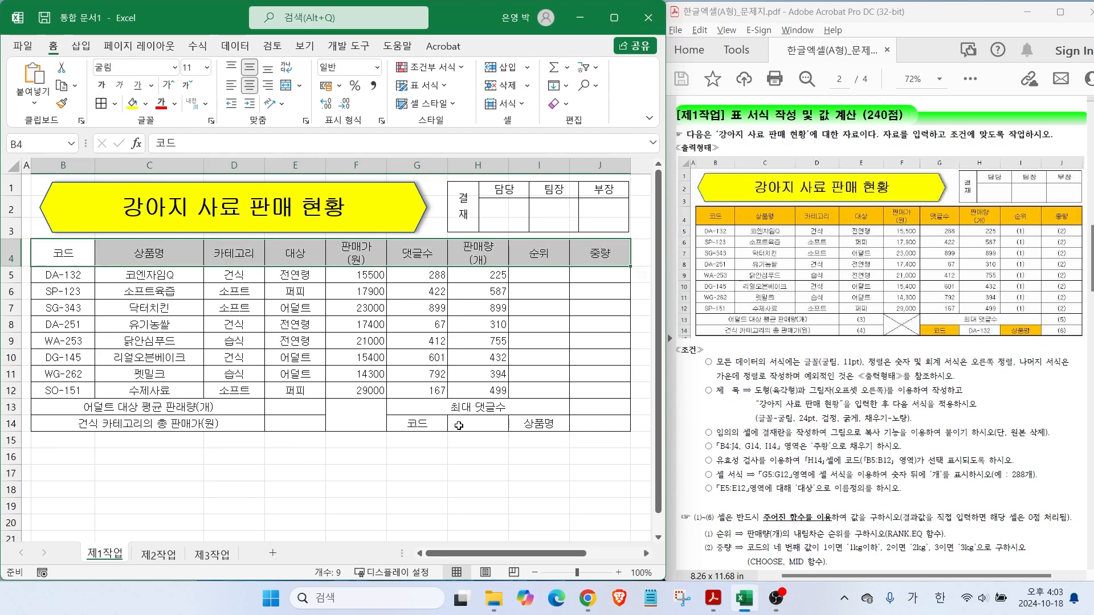
ctrl+click(413, 424)
ctrl+click(526, 425)
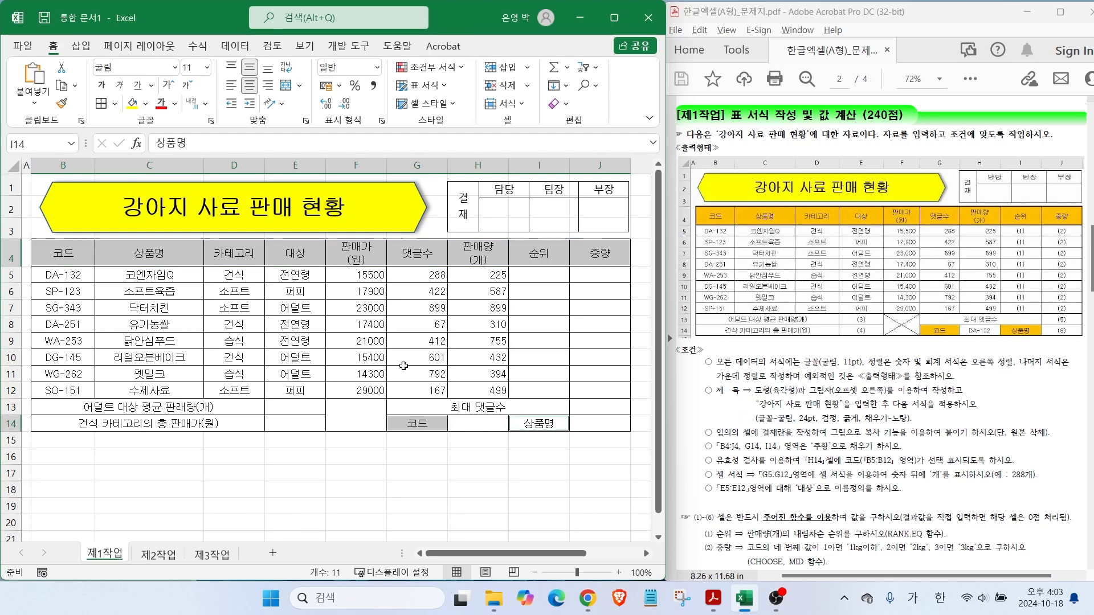
click(145, 105)
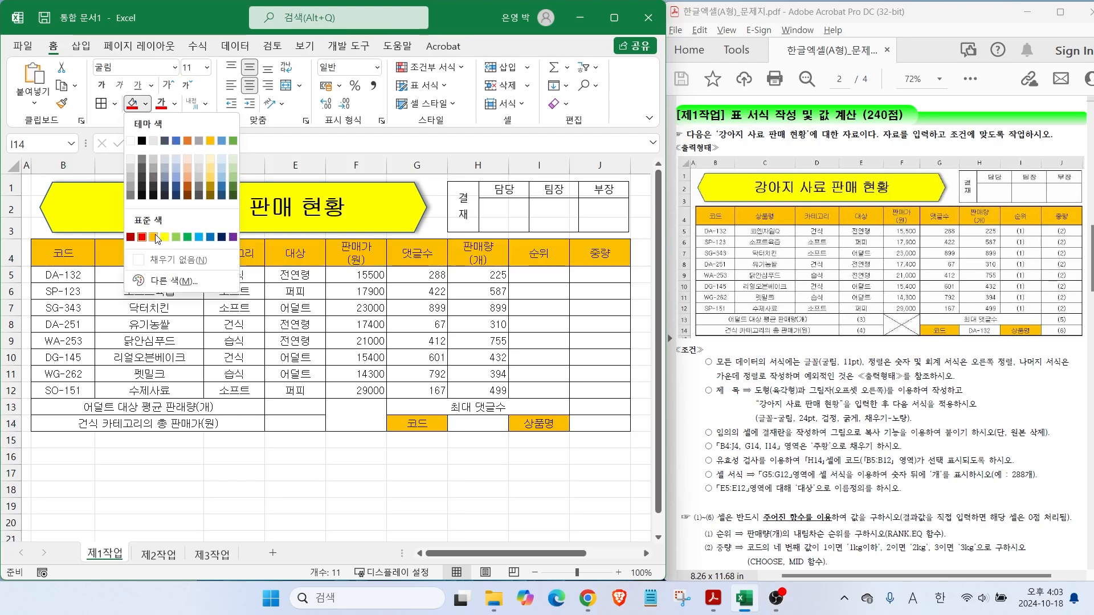
click(153, 237)
click(295, 473)
mouse_move(728, 466)
mouse_down()
mouse_move(826, 457)
mouse_move(824, 468)
mouse_move(910, 467)
mouse_up()
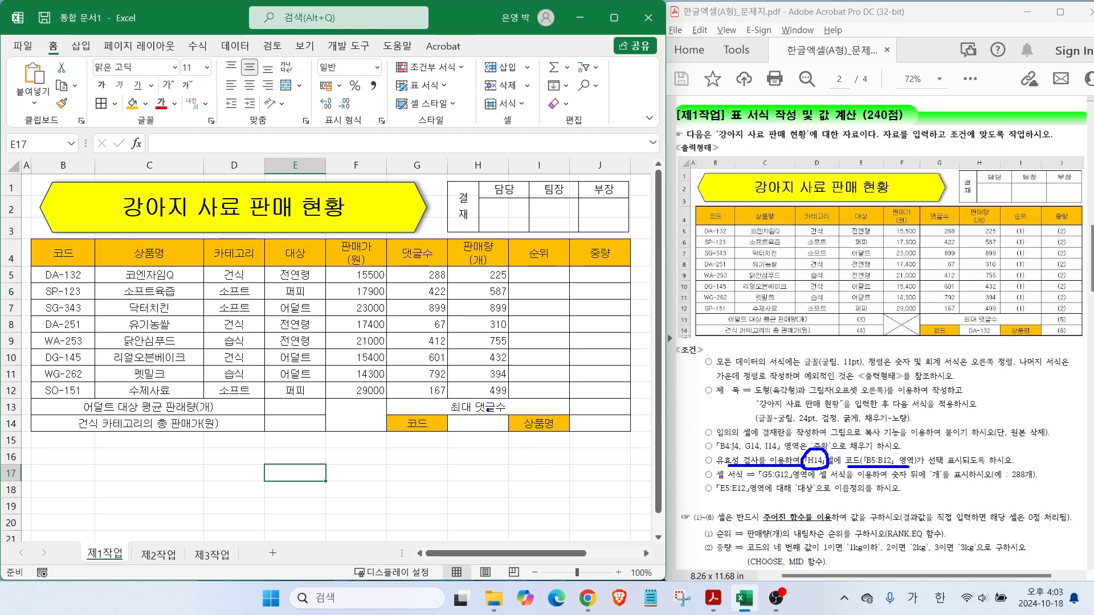
drag(463, 154, 463, 429)
mouse_move(8, 421)
mouse_down()
mouse_move(505, 421)
mouse_move(454, 443)
mouse_move(510, 438)
mouse_up()
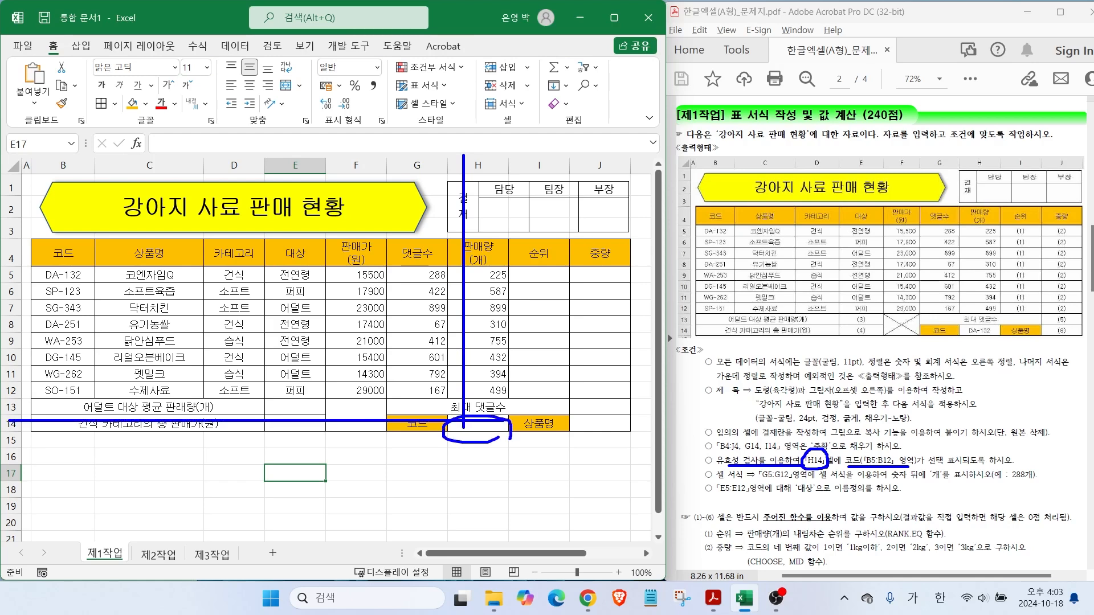
key(Escape)
Add list data validation to cell H14 using the codes in B5:B12 as the source.
click(472, 424)
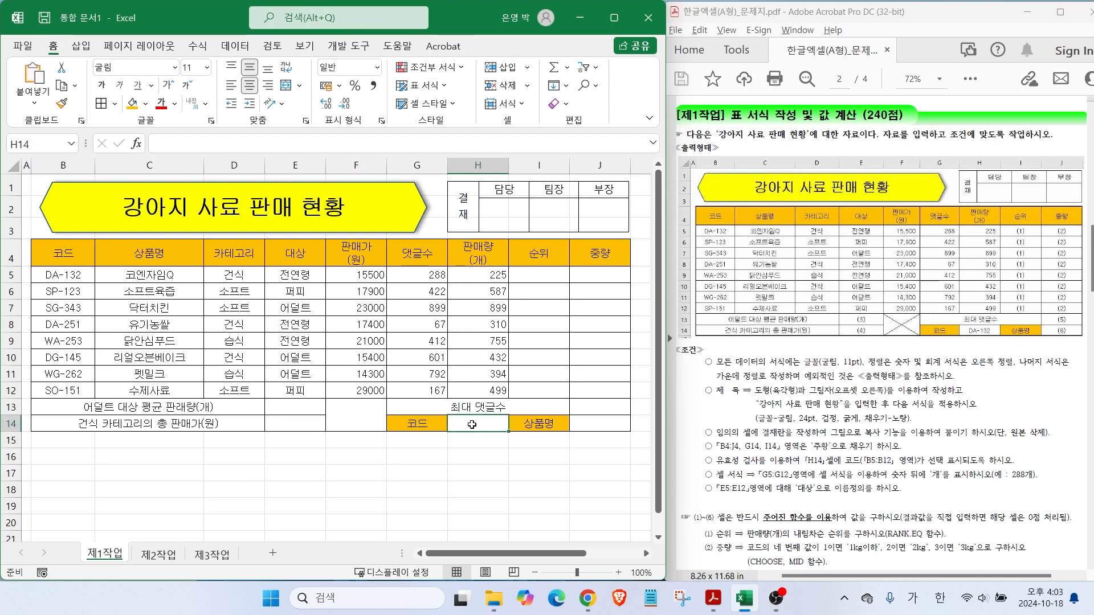
click(233, 49)
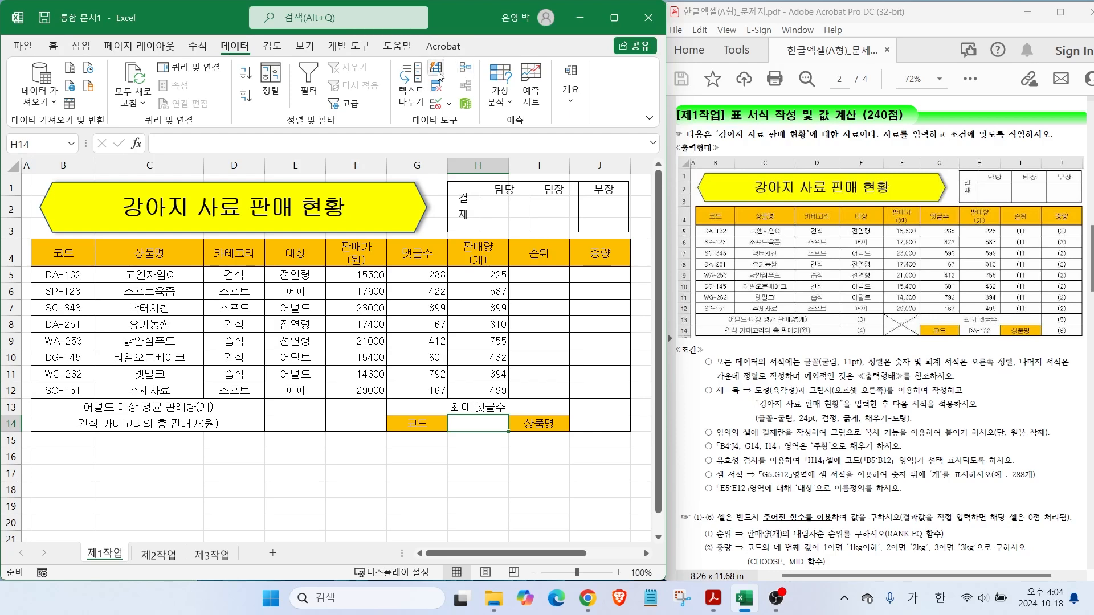
click(436, 103)
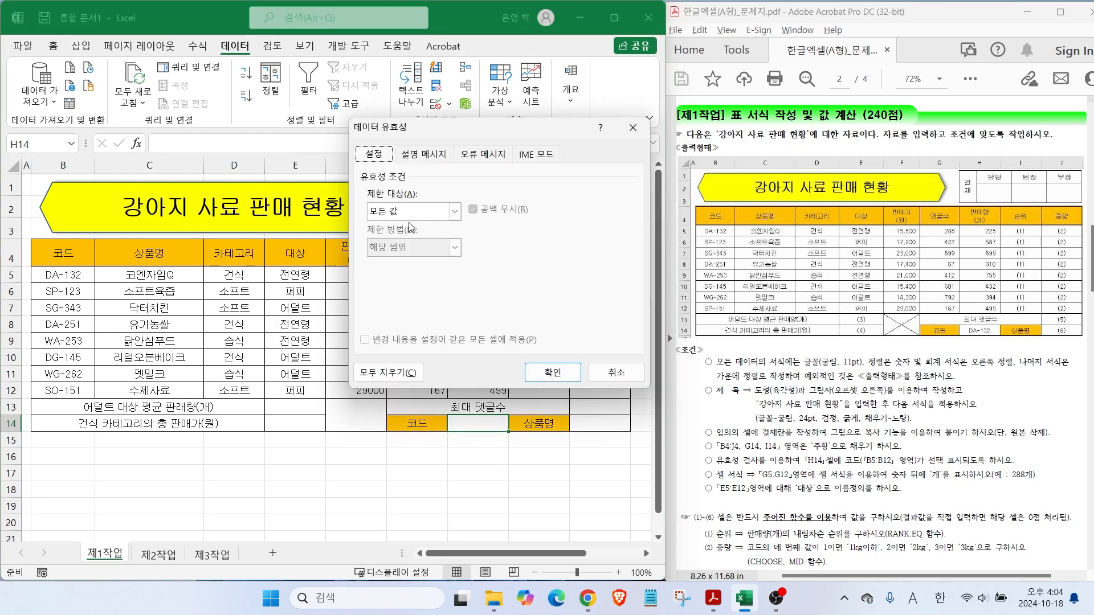
click(454, 212)
click(386, 262)
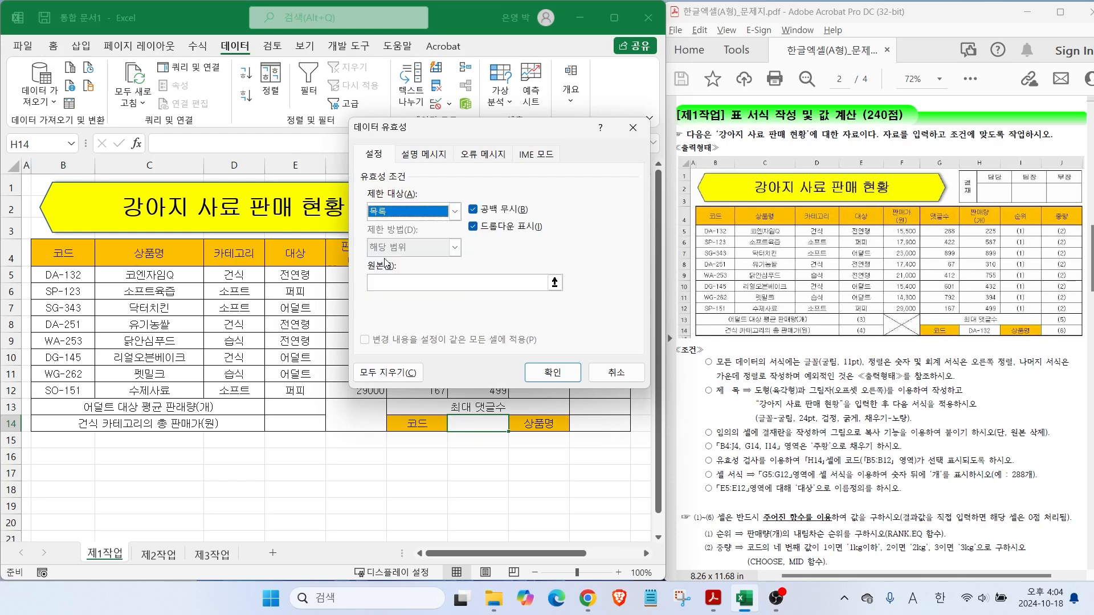
click(386, 282)
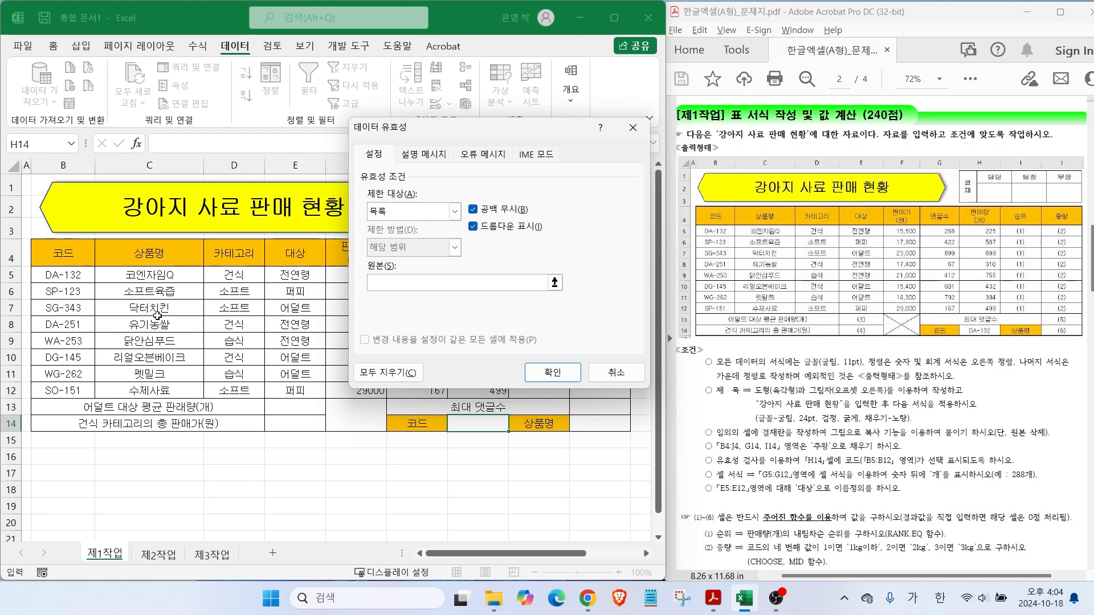
drag(32, 263, 106, 394)
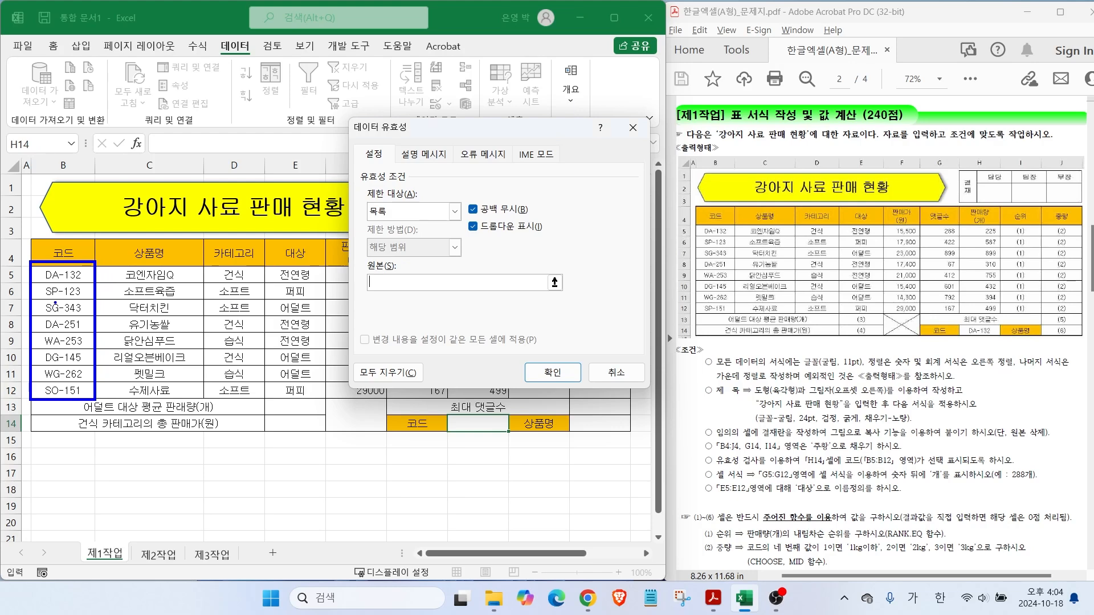
drag(57, 273, 57, 390)
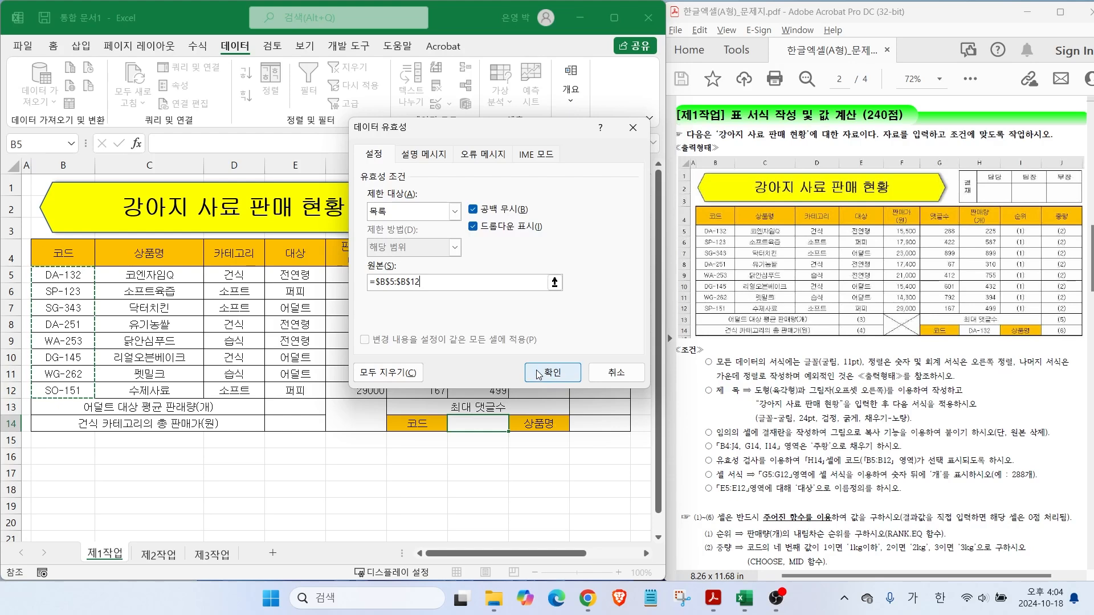
click(538, 374)
mouse_move(522, 439)
mouse_down()
mouse_move(500, 420)
mouse_move(522, 442)
mouse_up()
key(Escape)
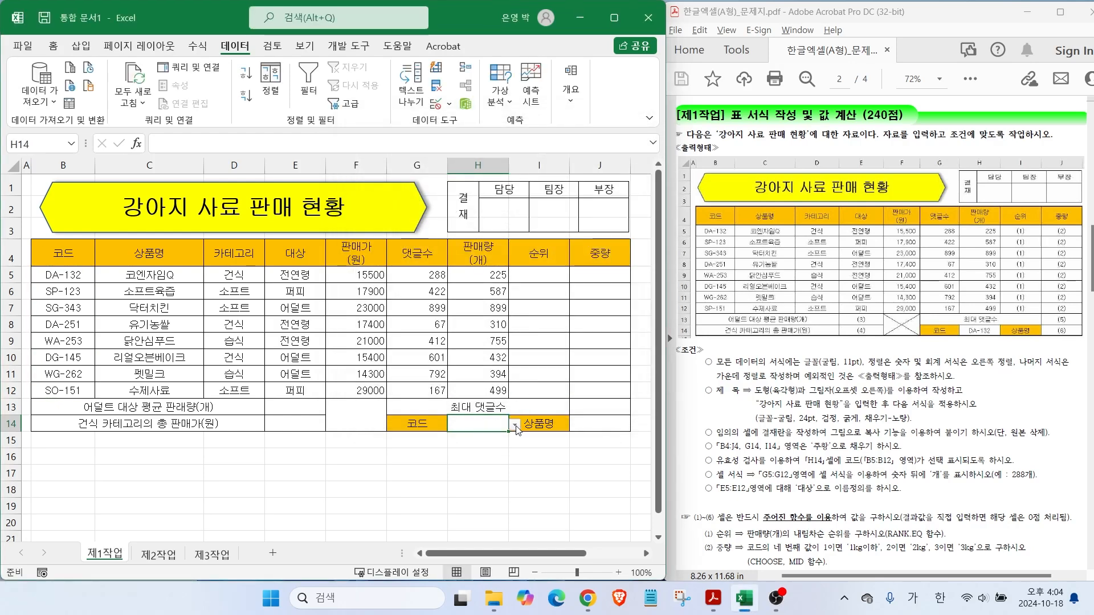
Choose the code DA-132 from the validation list in cell H14.
click(515, 425)
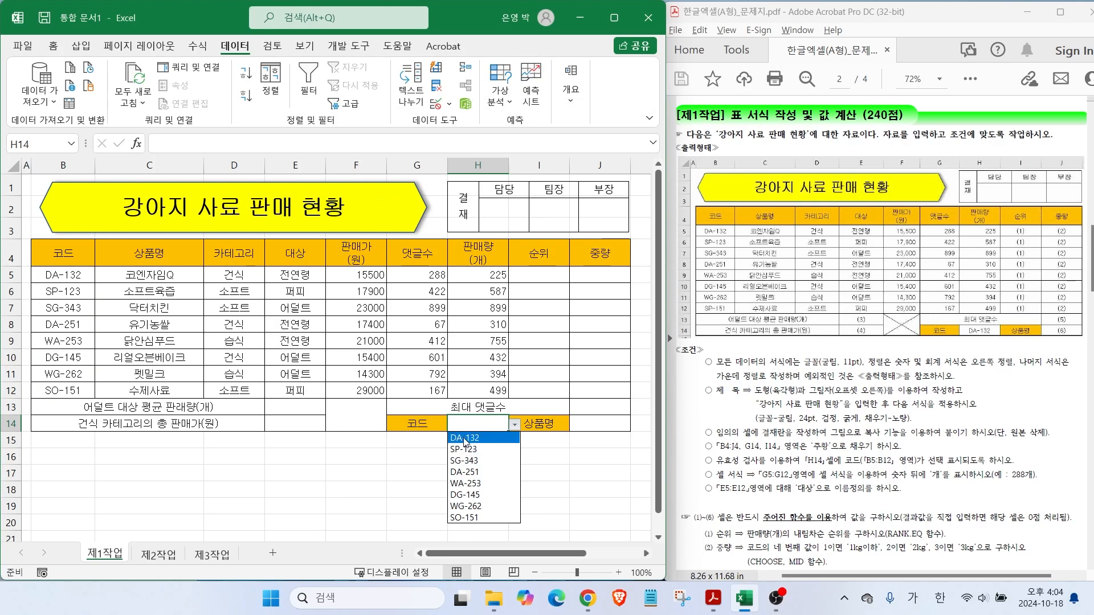
click(465, 438)
click(478, 456)
drag(727, 483, 944, 485)
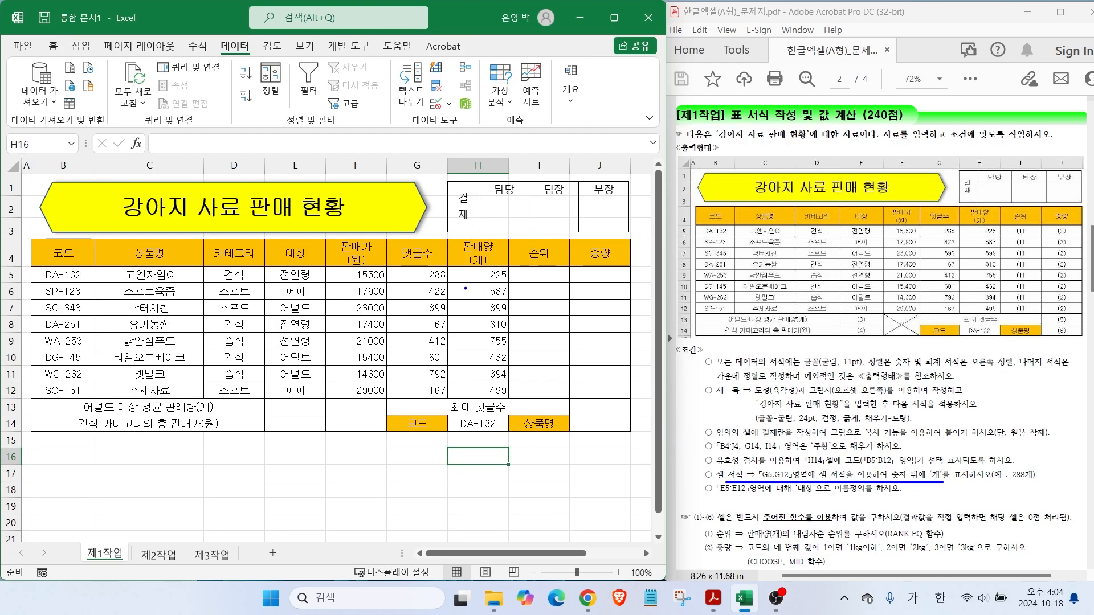
drag(384, 260, 453, 401)
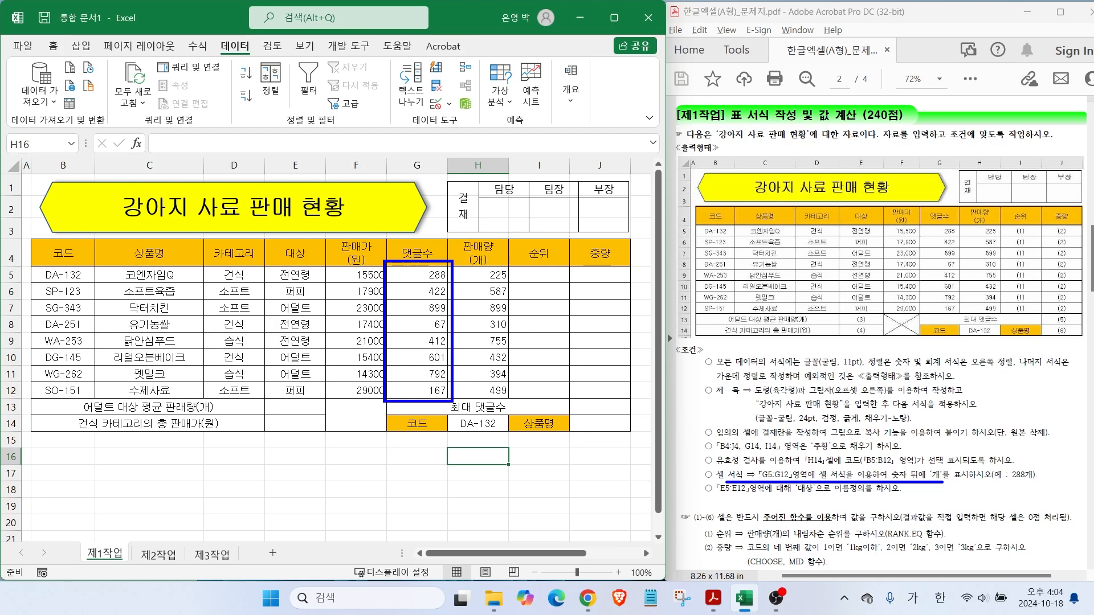
drag(920, 467, 961, 440)
mouse_move(1020, 485)
mouse_down()
mouse_move(1030, 457)
mouse_move(1032, 481)
mouse_up()
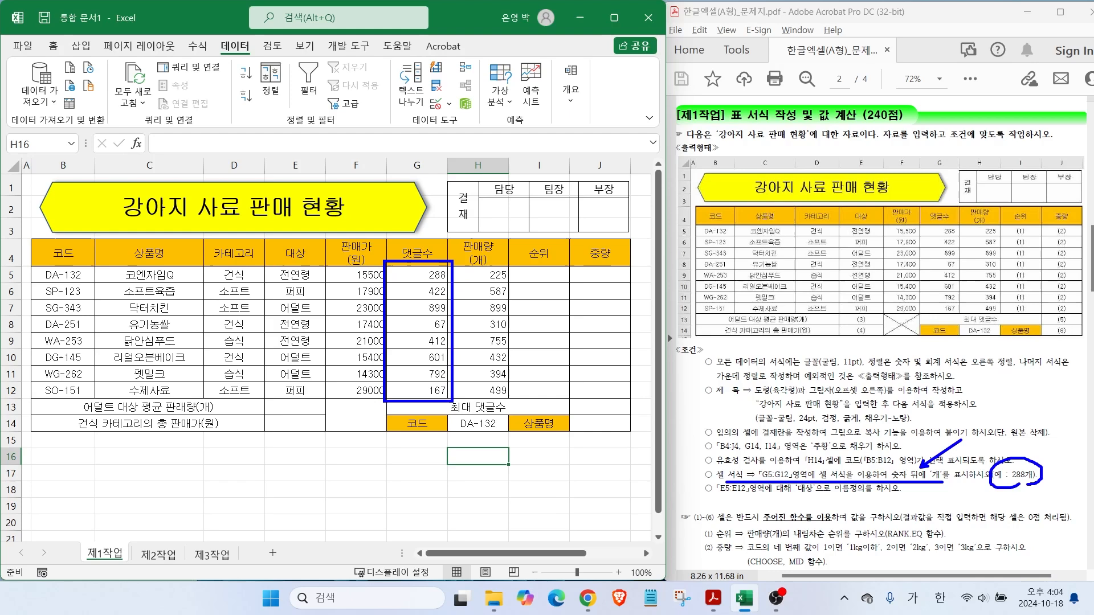
key(Escape)
Apply a custom number format to the comment counts G5:G12, using 0 followed by the text 개.
drag(416, 275, 412, 388)
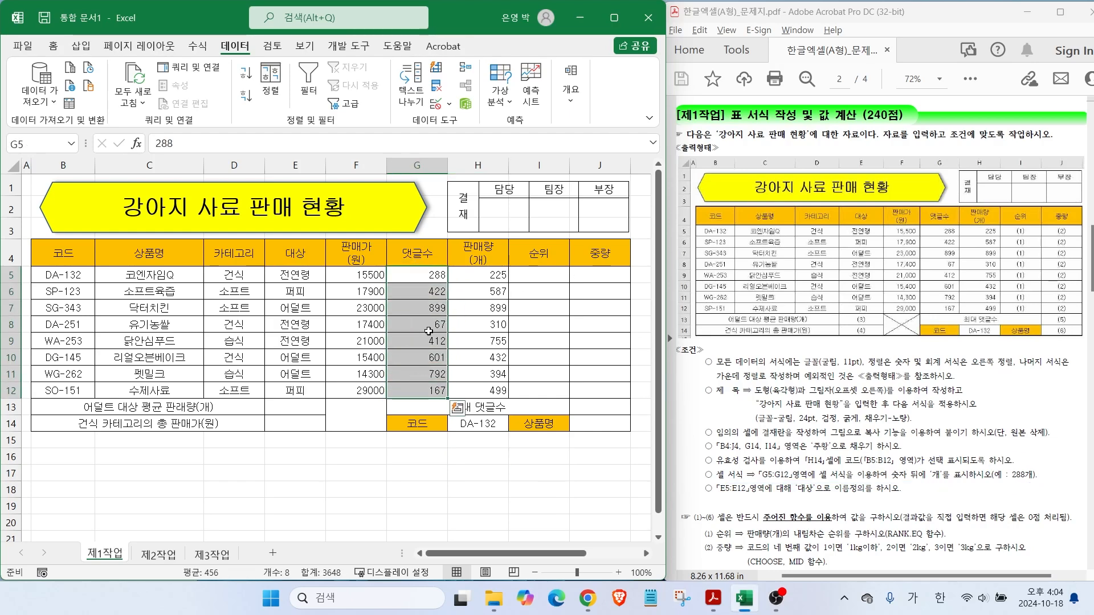
right_click(428, 331)
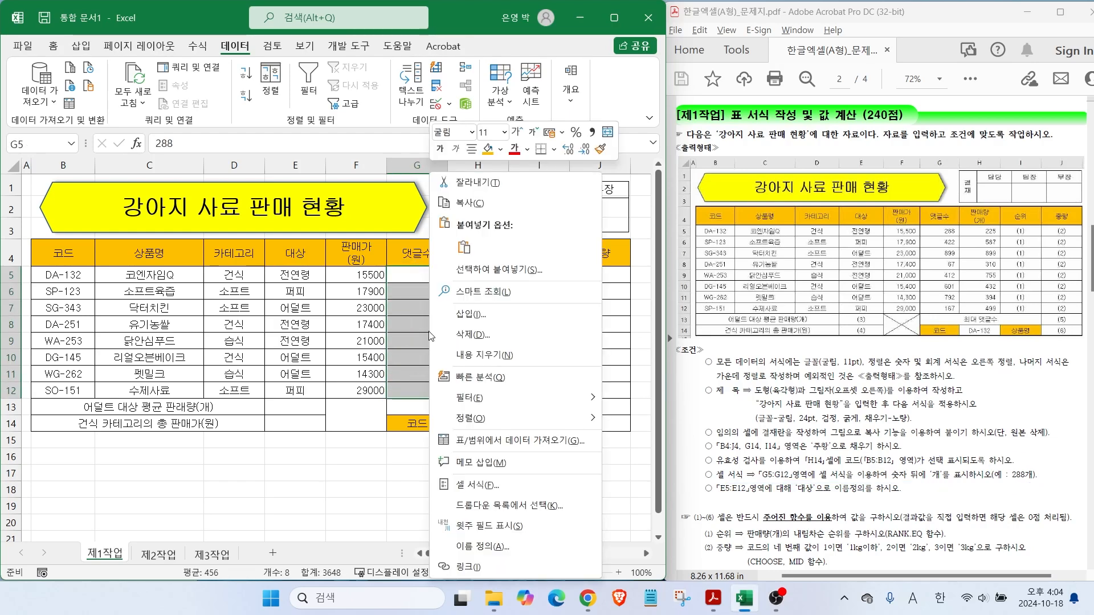
click(491, 486)
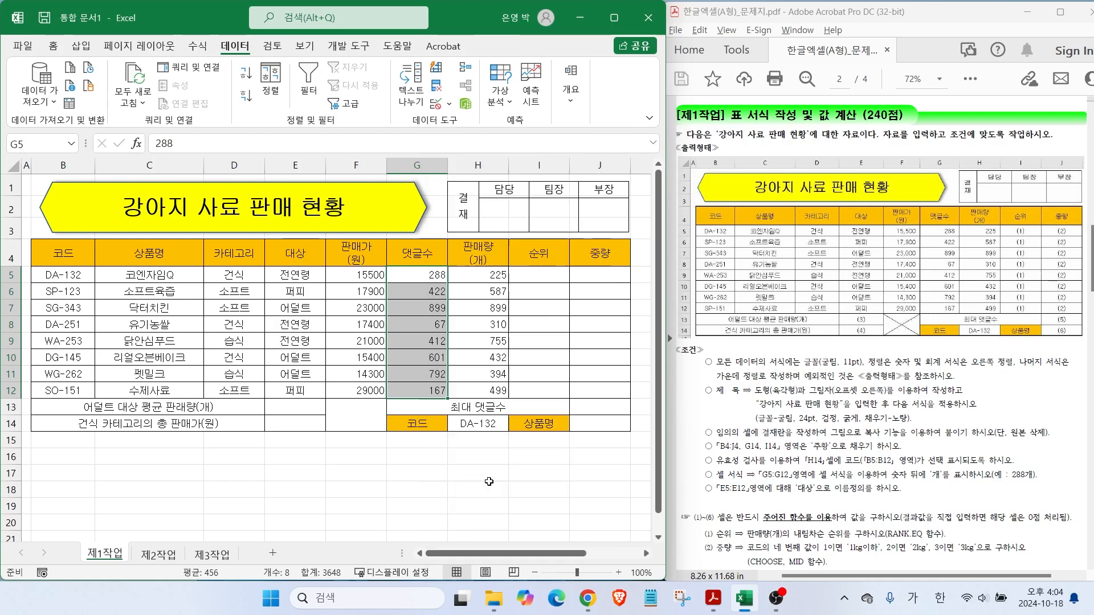
drag(387, 90, 486, 48)
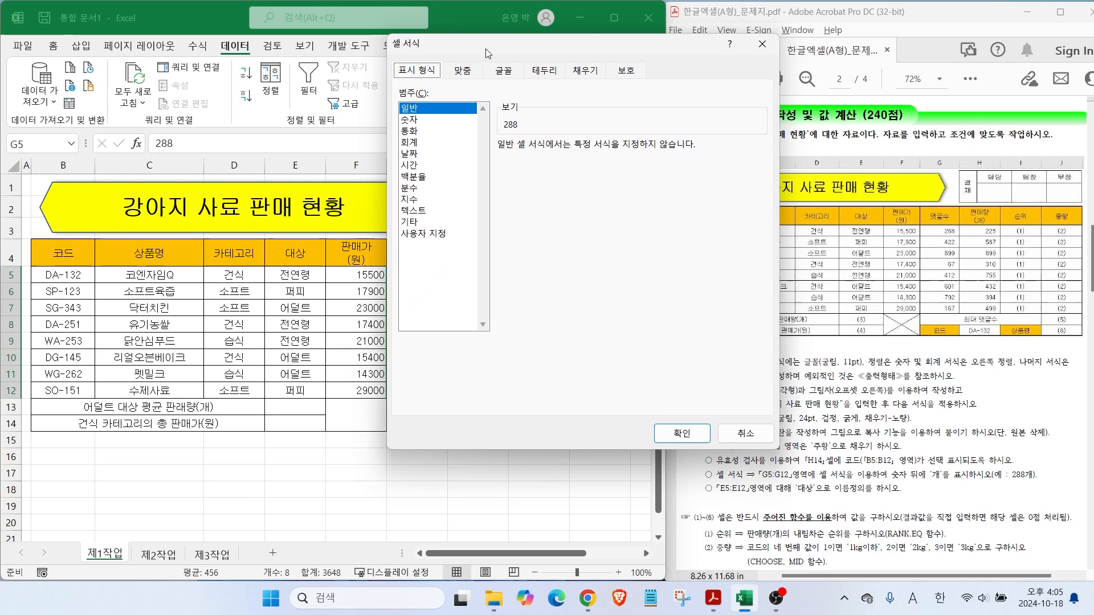
click(420, 234)
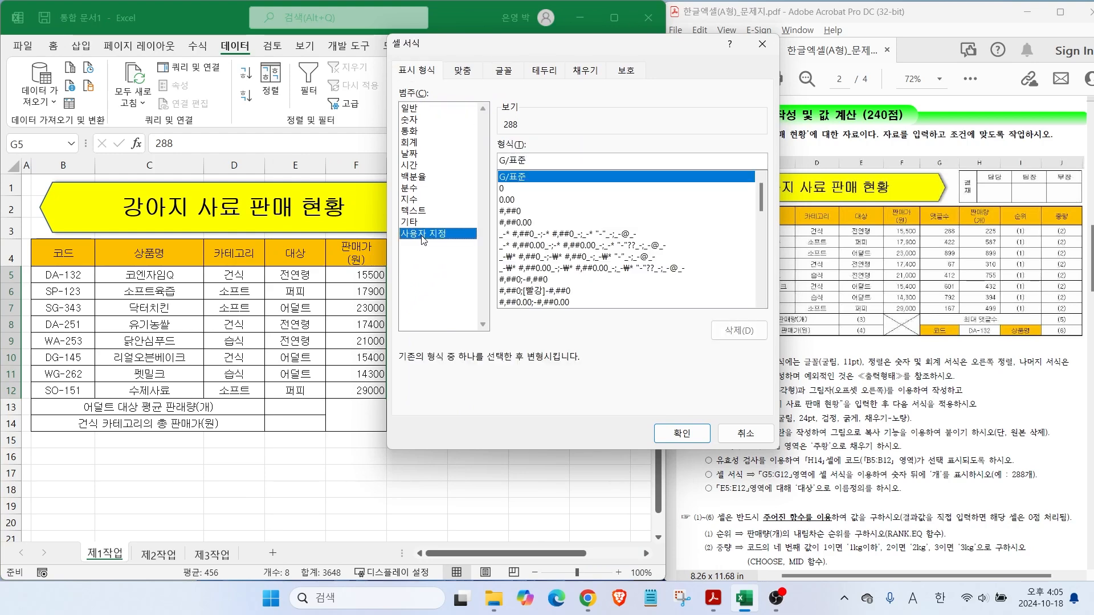
drag(508, 187, 562, 144)
drag(526, 213, 569, 252)
drag(489, 218, 570, 217)
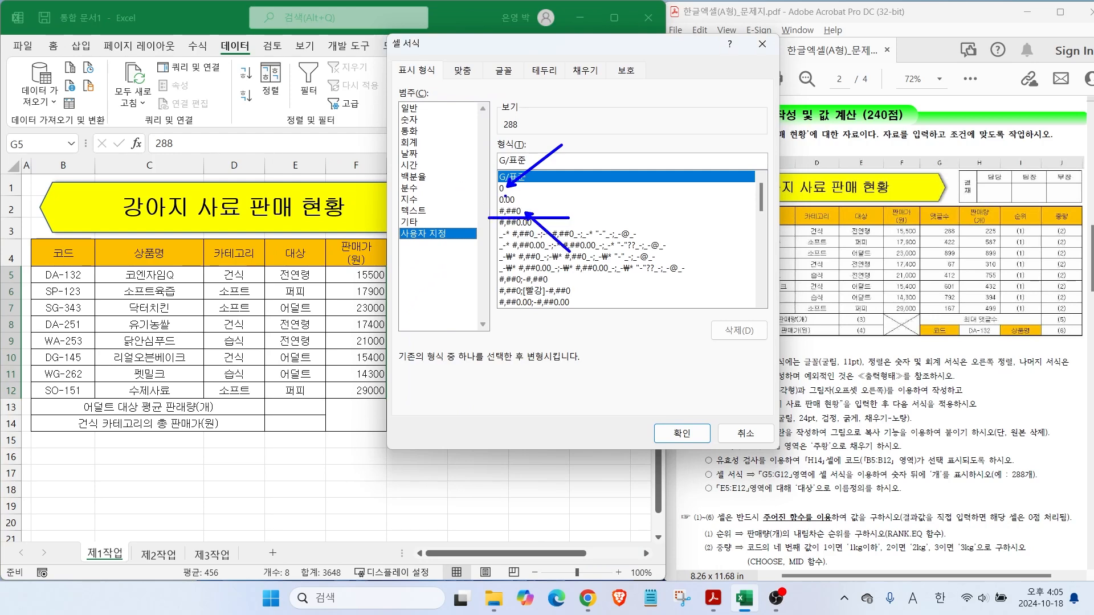
key(e)
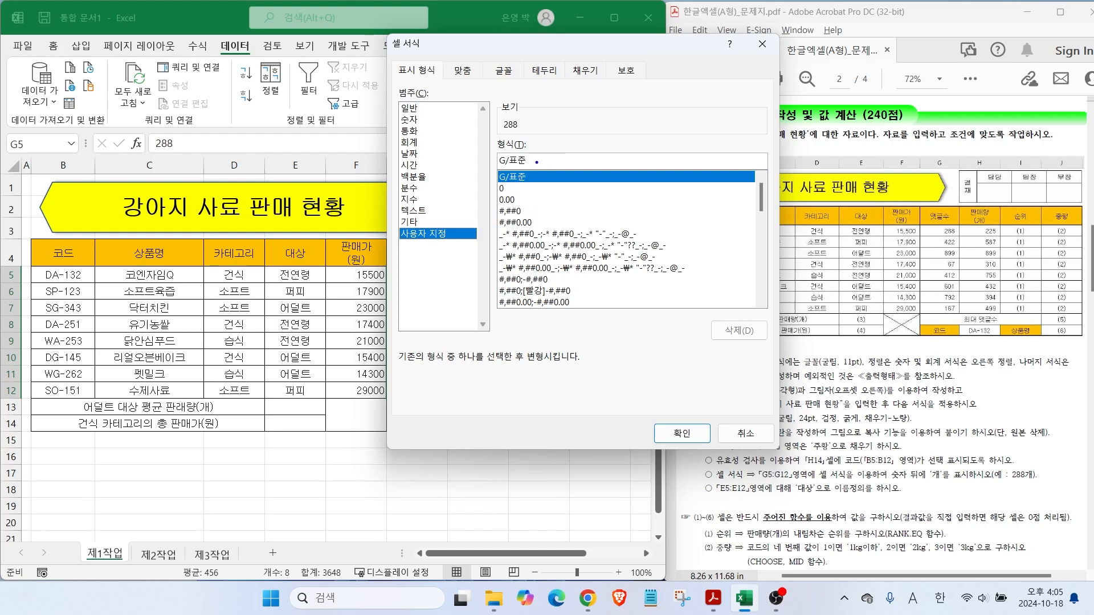
double_click(520, 160)
text(0)
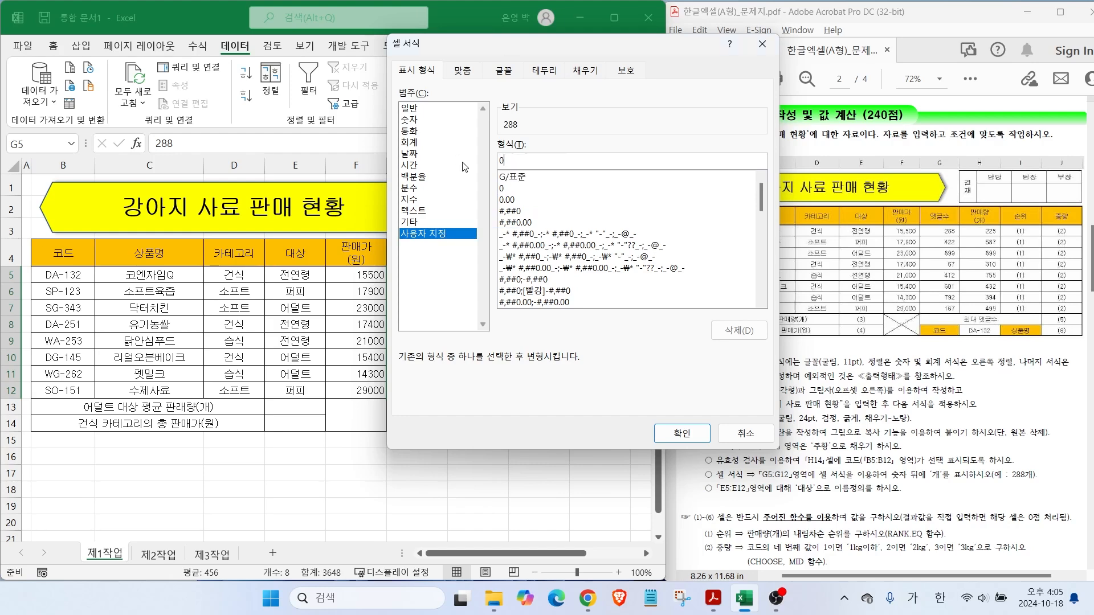
text(ㄱㅐ)
mouse_move(539, 127)
mouse_down()
mouse_move(513, 135)
mouse_move(508, 90)
mouse_move(535, 128)
mouse_up()
drag(568, 89, 539, 118)
key(Escape)
click(681, 438)
click(477, 488)
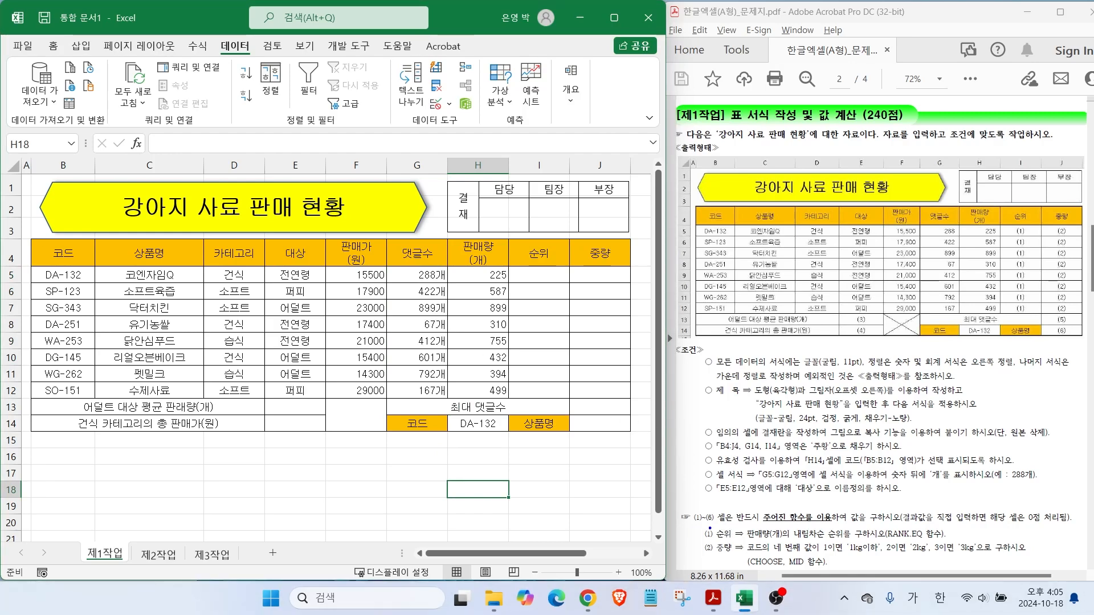
Define the name 대상 for the range E5:E12.
drag(718, 497, 755, 497)
mouse_move(824, 499)
mouse_down()
mouse_move(784, 474)
mouse_move(822, 488)
mouse_up()
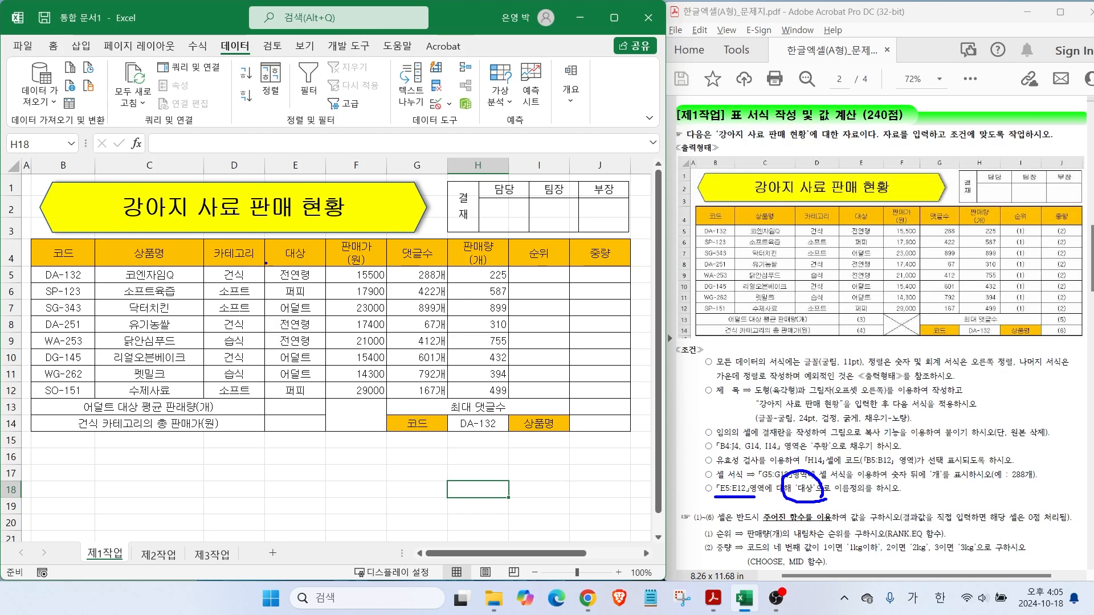
drag(262, 263, 326, 403)
drag(295, 275, 301, 392)
mouse_move(66, 153)
mouse_down()
mouse_move(5, 132)
mouse_move(59, 154)
mouse_move(110, 81)
mouse_up()
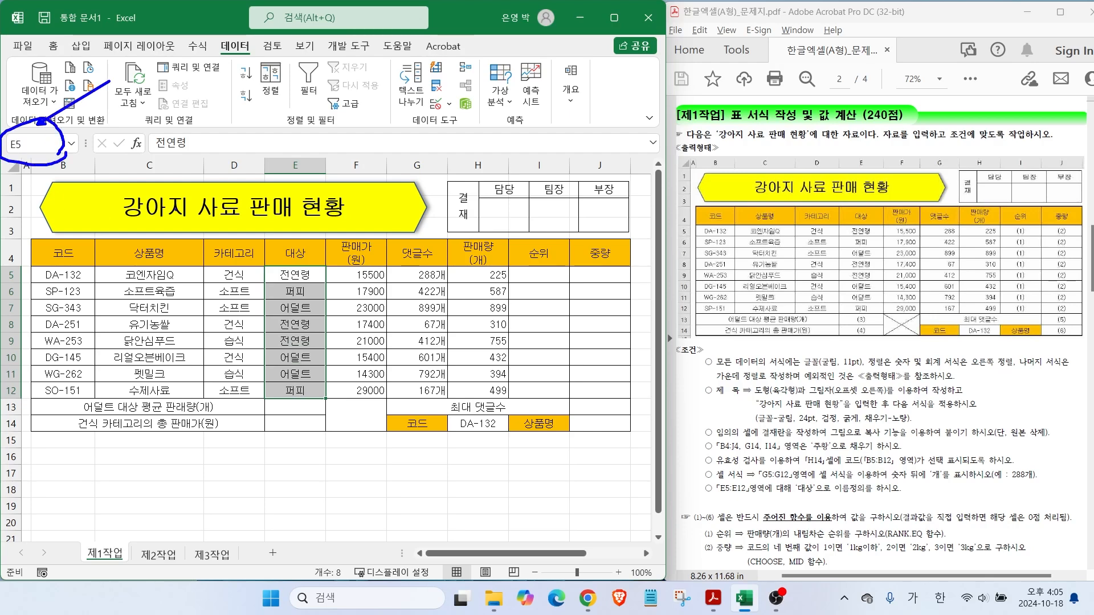
mouse_move(264, 262)
mouse_down()
mouse_move(333, 405)
mouse_move(333, 263)
mouse_move(266, 273)
mouse_move(318, 280)
mouse_up()
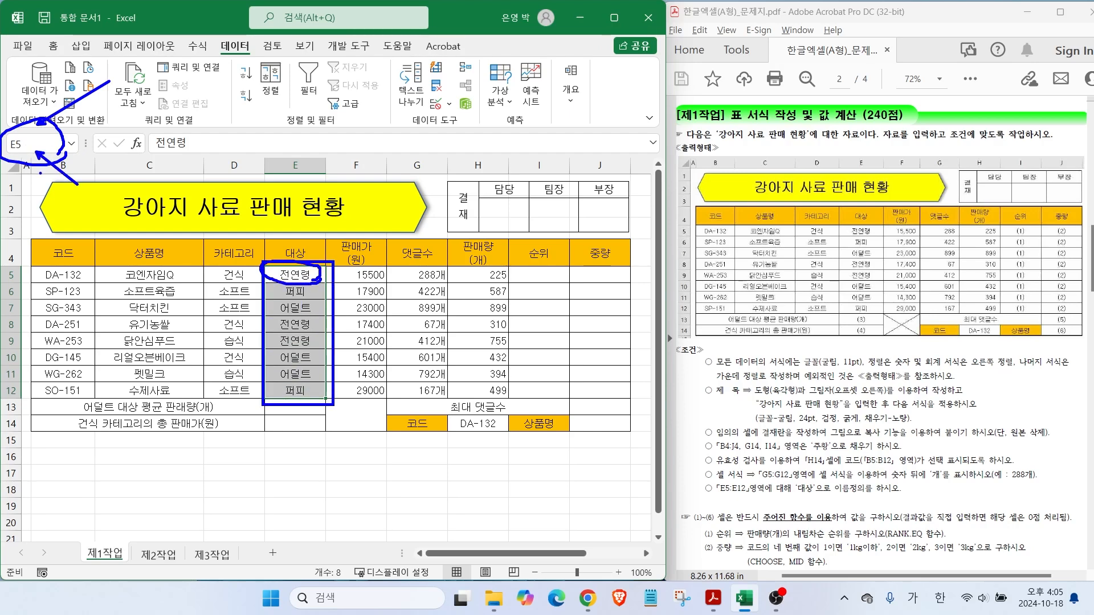
key(Escape)
click(33, 145)
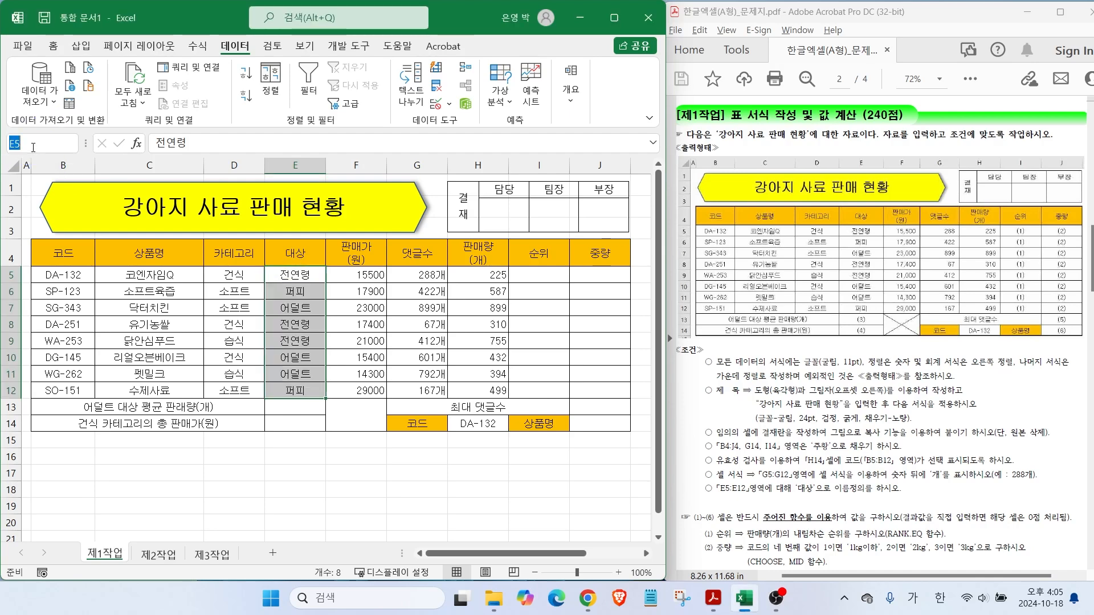
text(대상)
key(Return)
Check the defined name of E5:E12 by selecting individual cells and the whole range.
click(295, 341)
click(304, 375)
click(308, 392)
drag(304, 274, 304, 394)
click(302, 309)
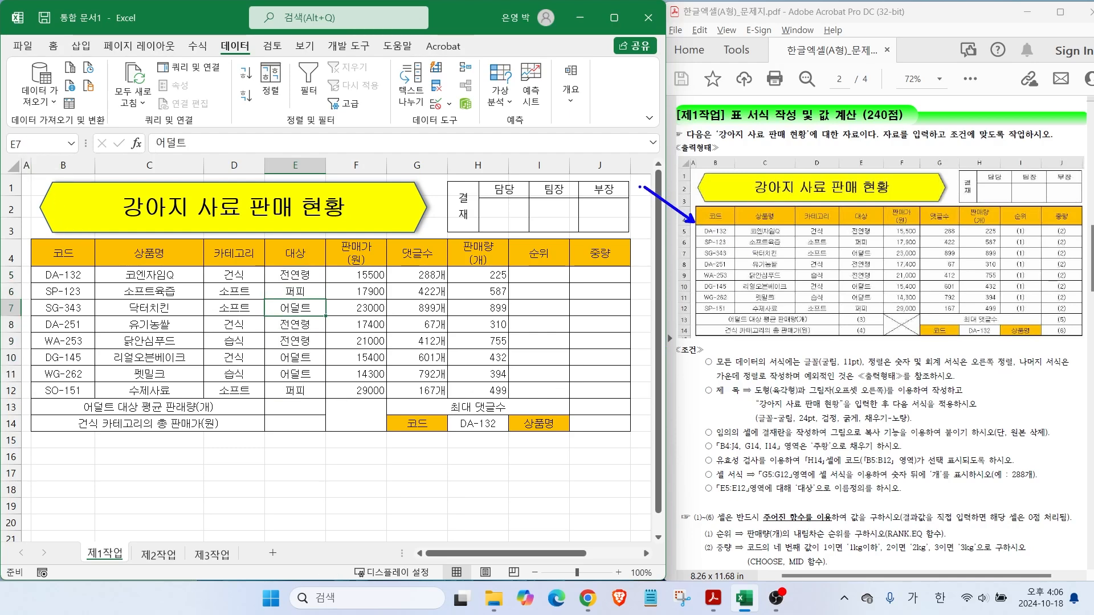
Apply a thick outside border around the whole table B4:J14.
drag(73, 257, 593, 421)
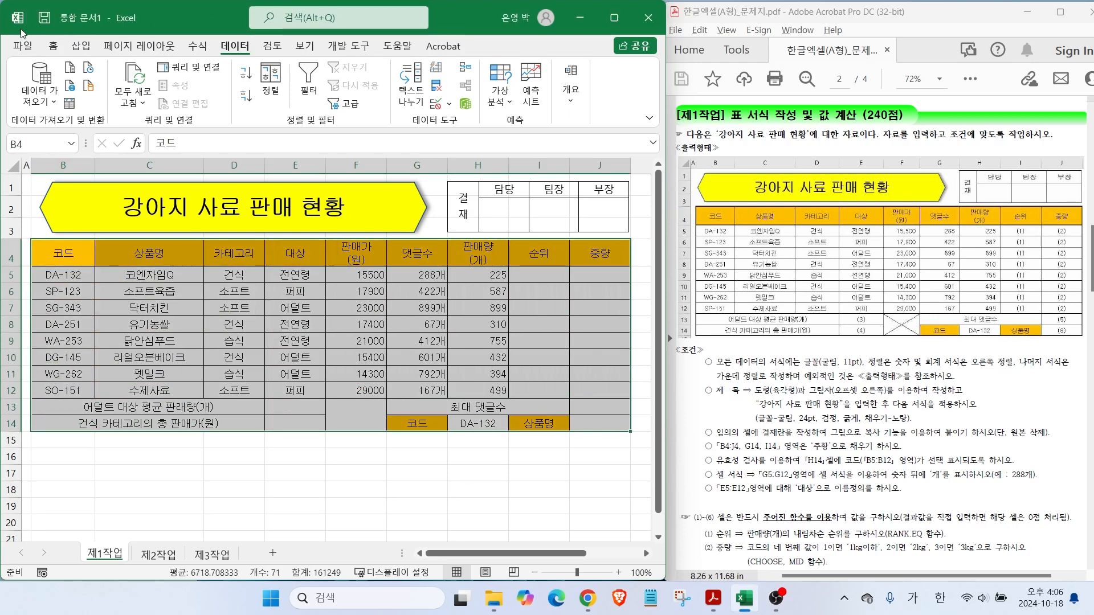
click(53, 46)
click(116, 103)
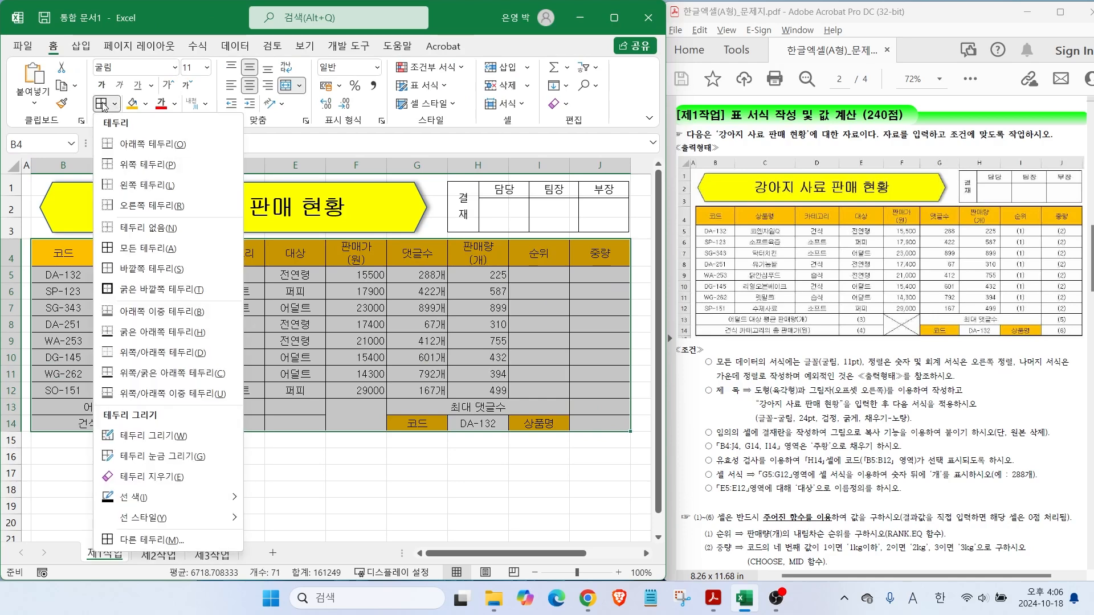
click(147, 289)
Cross out the merged cell F13:F14 with diagonal borders in both directions.
click(346, 414)
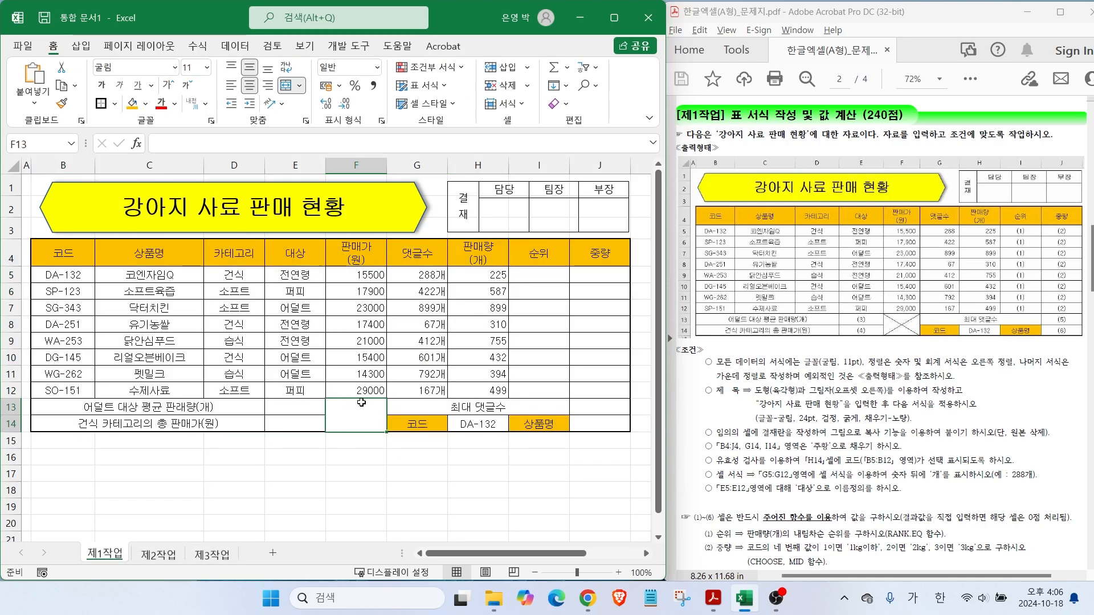
click(115, 103)
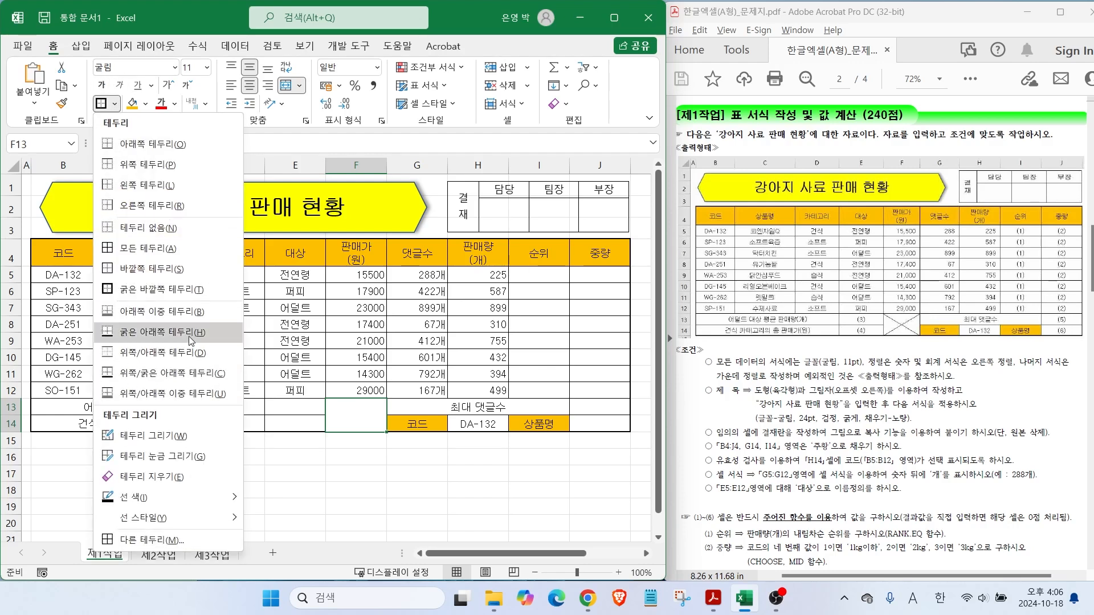
click(149, 539)
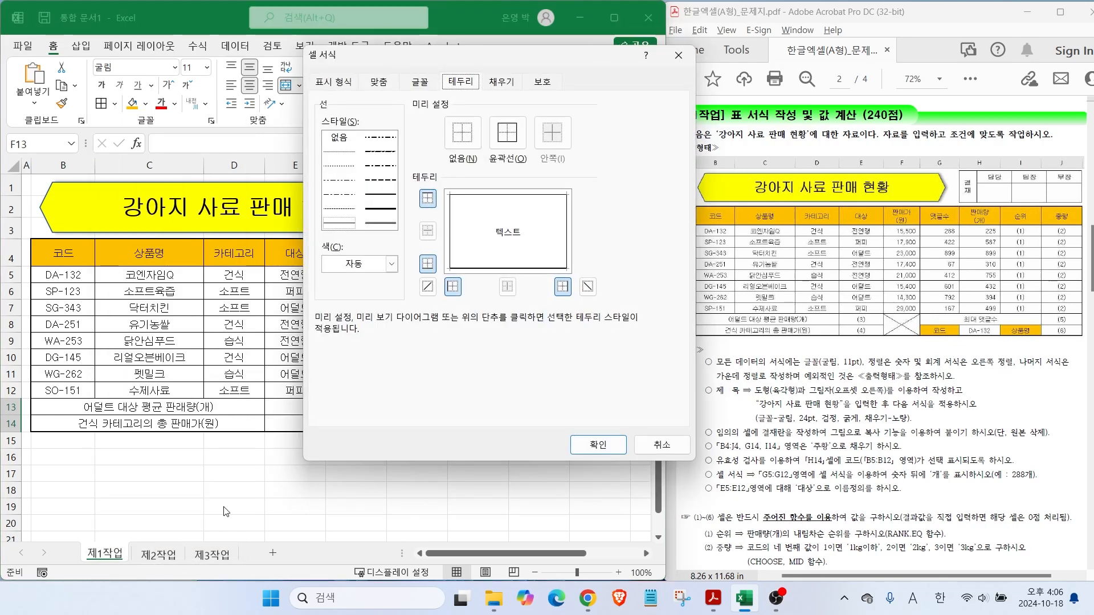
click(587, 286)
click(597, 444)
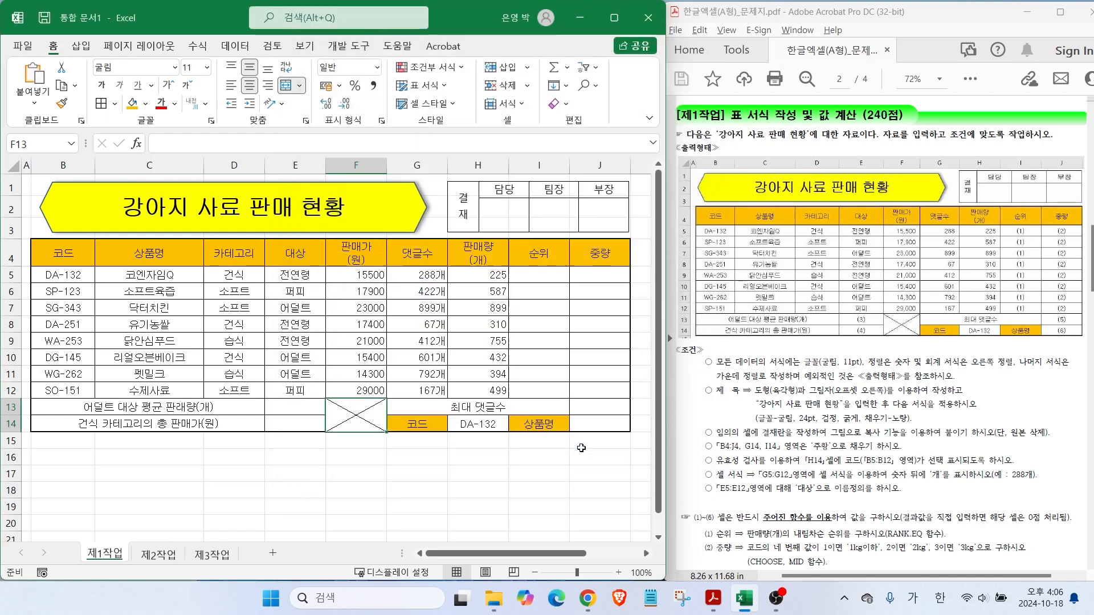
click(477, 457)
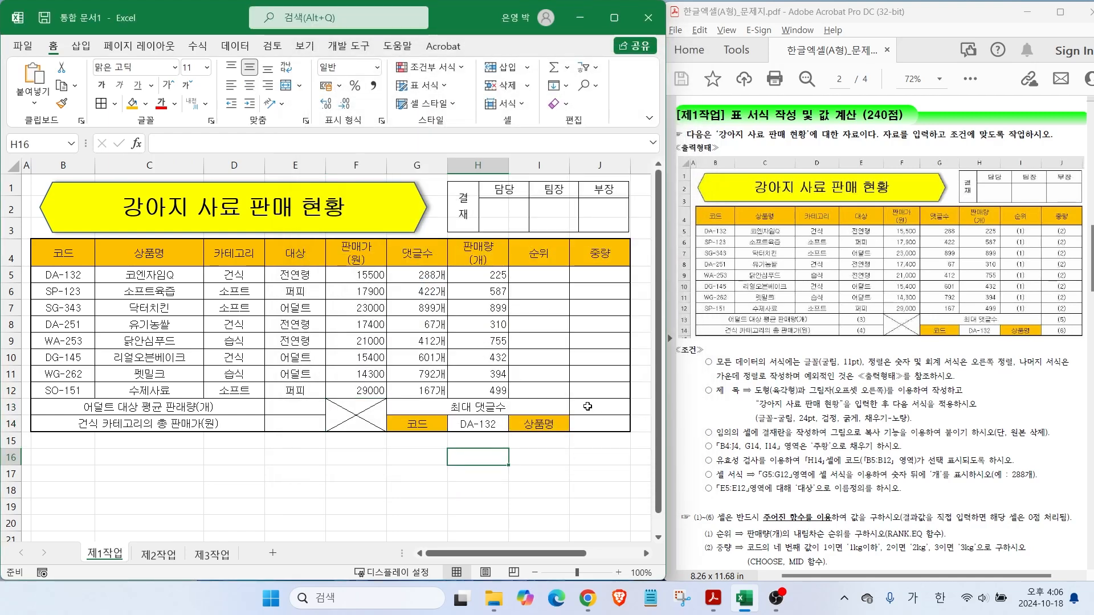
Review the conditional formatting requirement (7) for the selling price in the exam PDF.
scroll(756, 455, down, 2)
scroll(757, 456, down, 4)
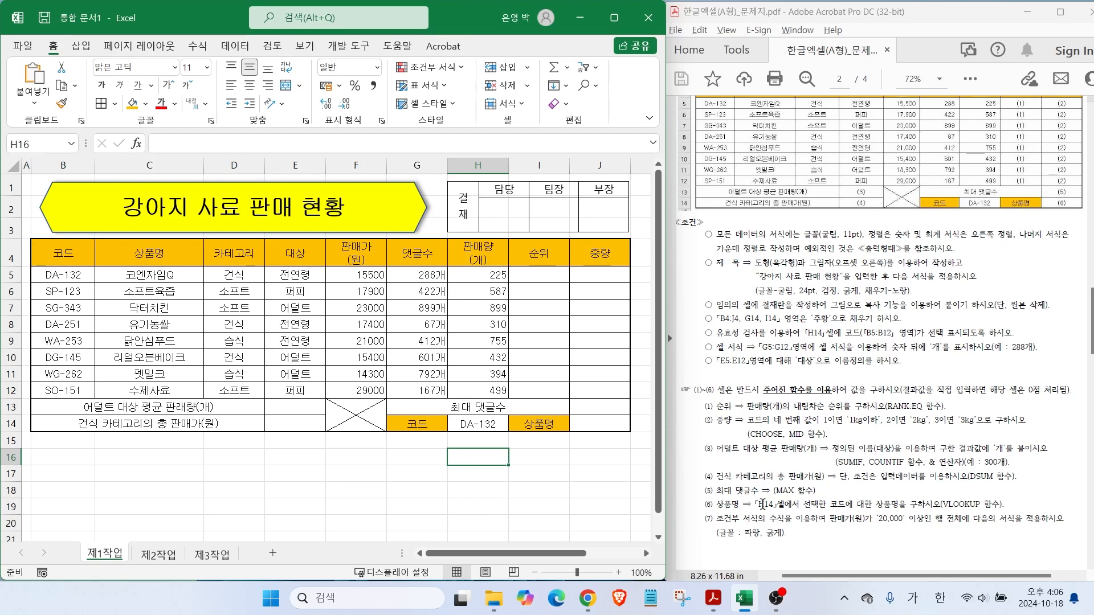
drag(730, 548, 883, 548)
drag(801, 529, 922, 529)
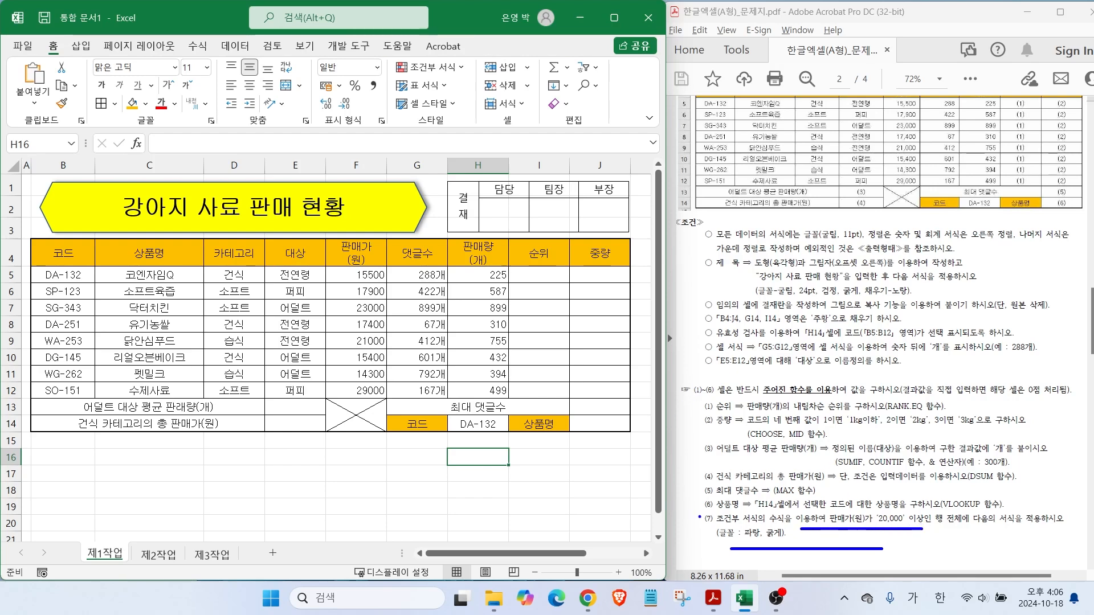
Examine how requirement (7)'s price condition and font settings relate to the header row and the data rows B5:J12.
key(Escape)
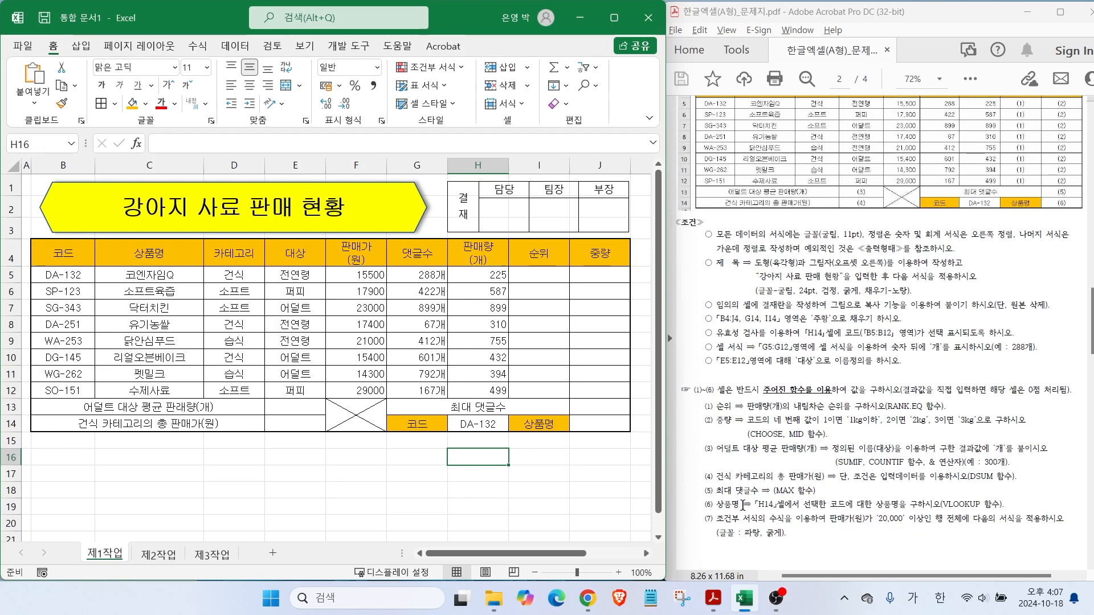
click(736, 517)
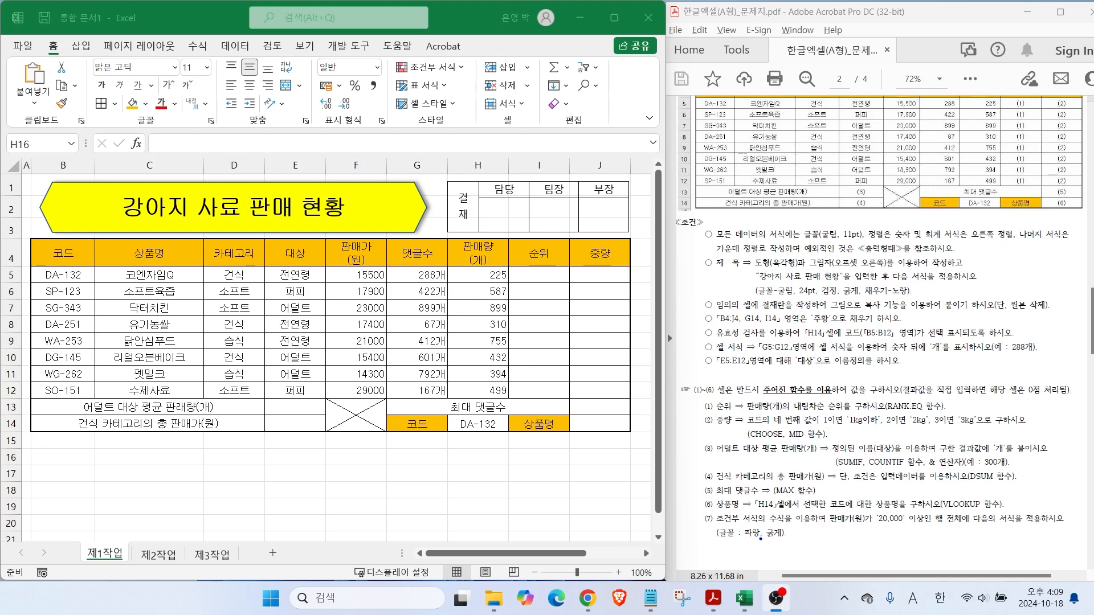
drag(721, 546, 802, 545)
drag(42, 235, 634, 268)
drag(549, 236, 587, 212)
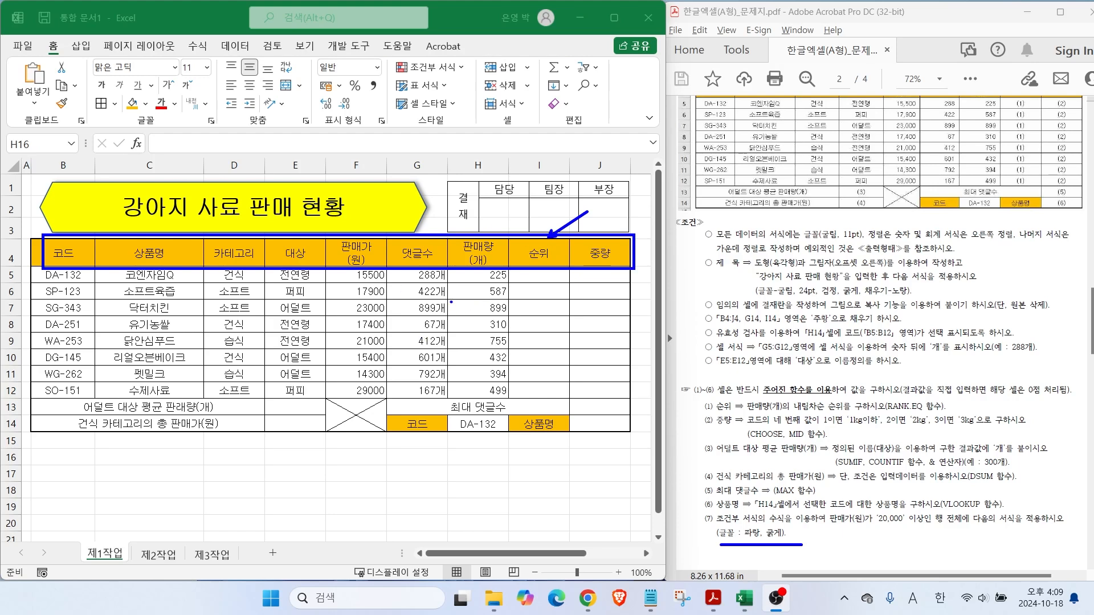
key(Escape)
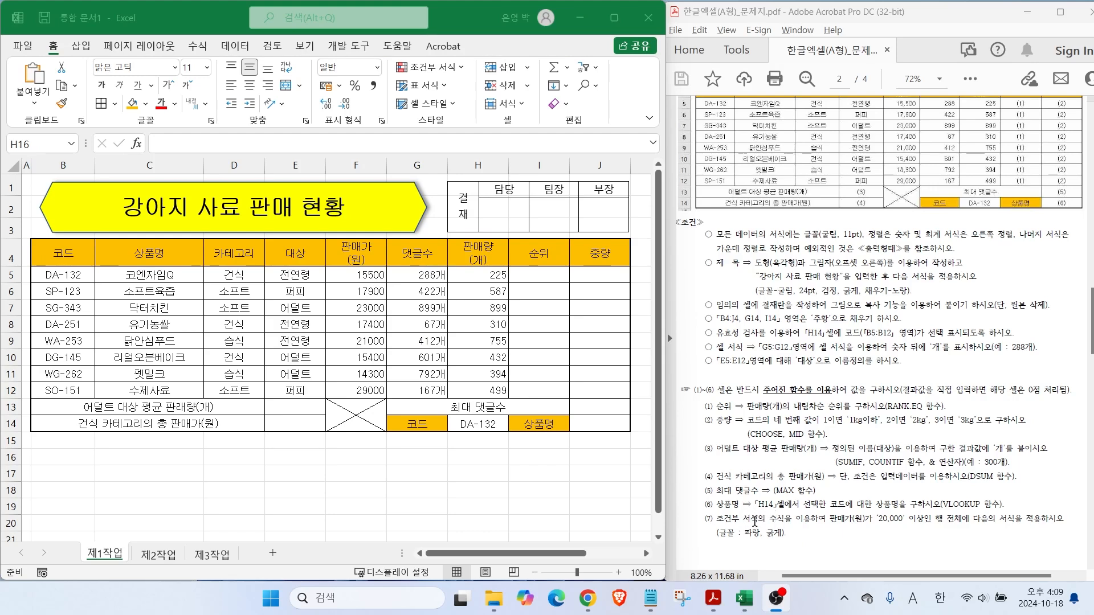
key(ctrl+2)
mouse_move(761, 525)
mouse_down()
mouse_move(850, 525)
mouse_move(849, 503)
mouse_move(858, 531)
mouse_up()
mouse_move(925, 530)
mouse_down()
mouse_move(875, 520)
mouse_move(1038, 533)
mouse_up()
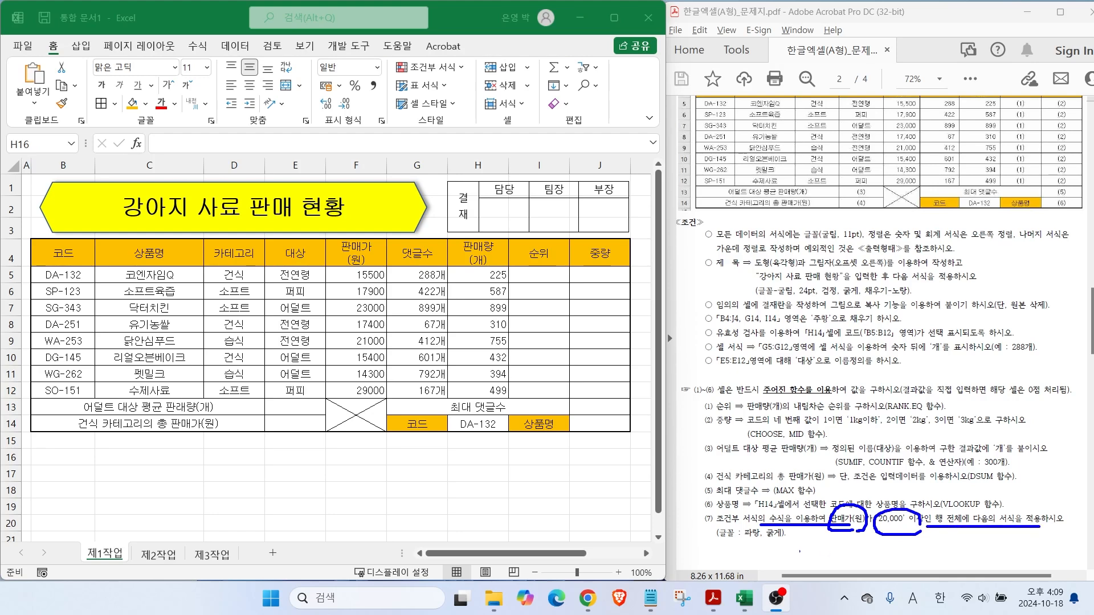
mouse_move(759, 549)
mouse_down()
mouse_move(772, 568)
mouse_move(811, 575)
mouse_up()
drag(44, 267, 632, 394)
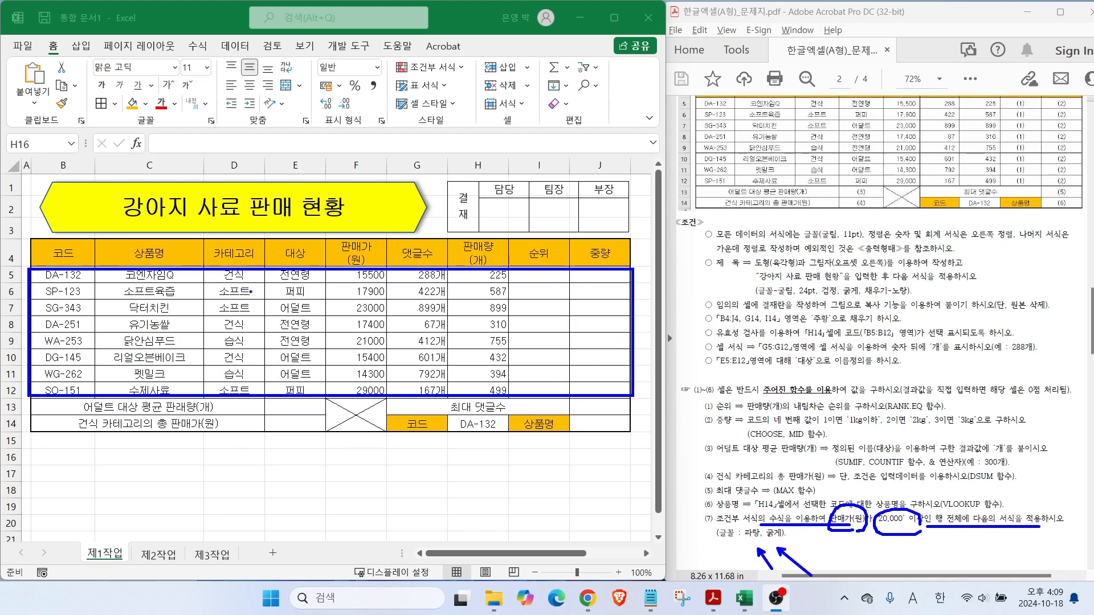
key(Escape)
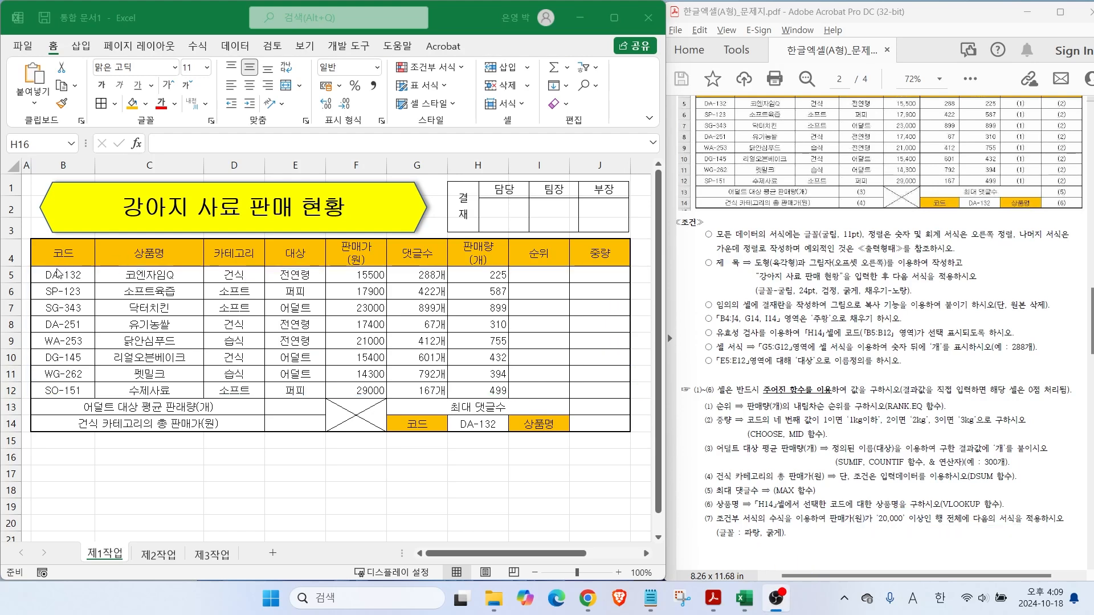
Create a new conditional formatting rule for B5:J12 that uses a formula to determine which cells to format.
drag(61, 275, 598, 383)
key(ctrl+2)
mouse_move(419, 84)
mouse_down()
mouse_move(465, 78)
mouse_move(465, 59)
mouse_move(462, 79)
mouse_move(452, 76)
mouse_up()
drag(452, 95, 472, 76)
key(Escape)
click(436, 67)
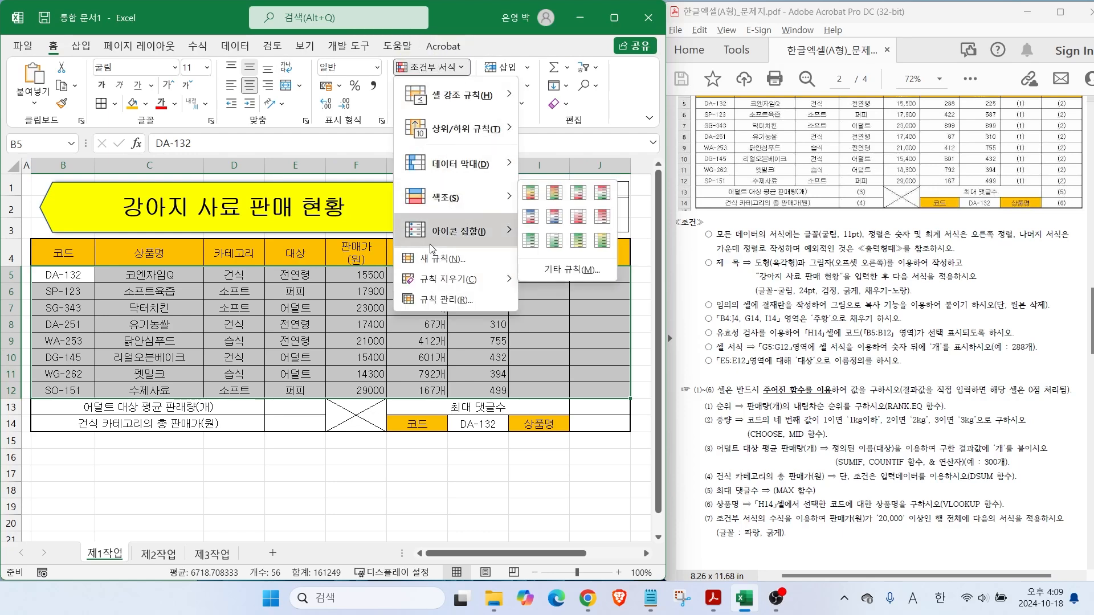
click(444, 268)
drag(427, 141, 577, 75)
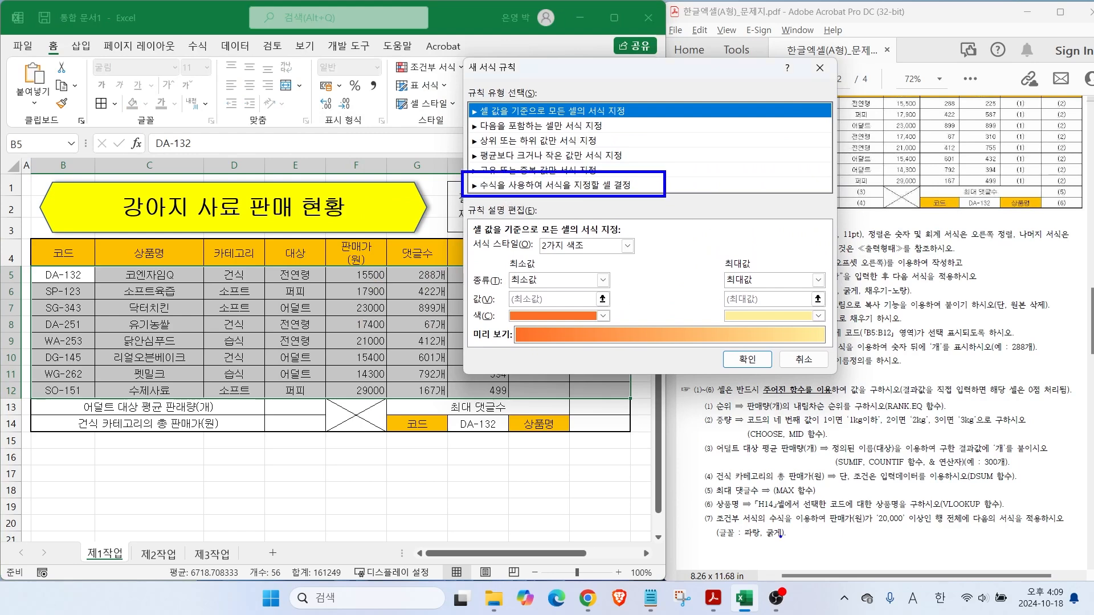
drag(766, 523, 864, 523)
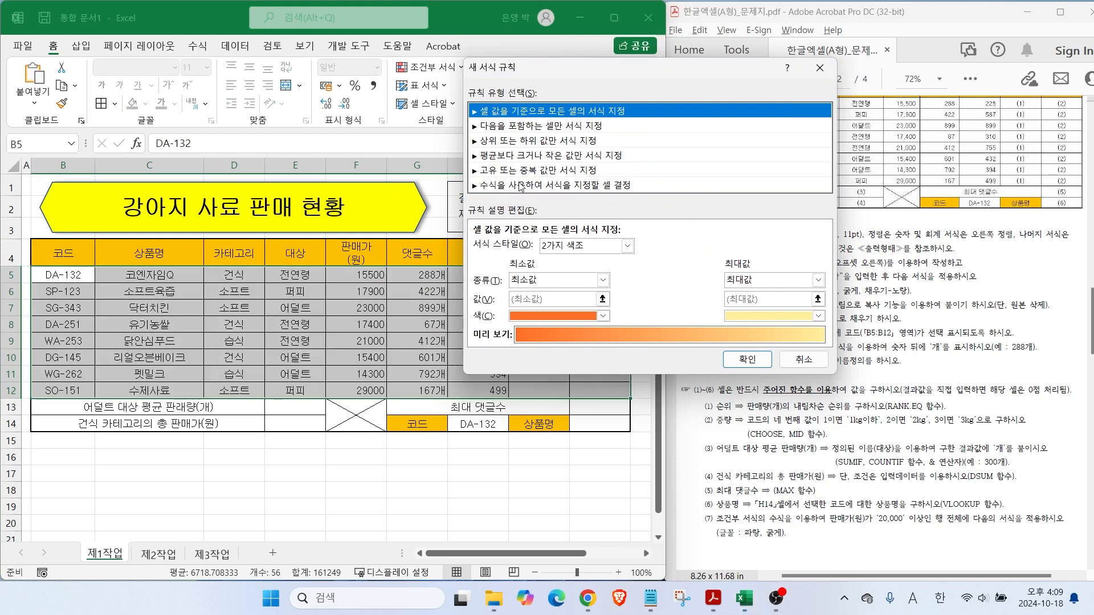
click(496, 185)
click(500, 247)
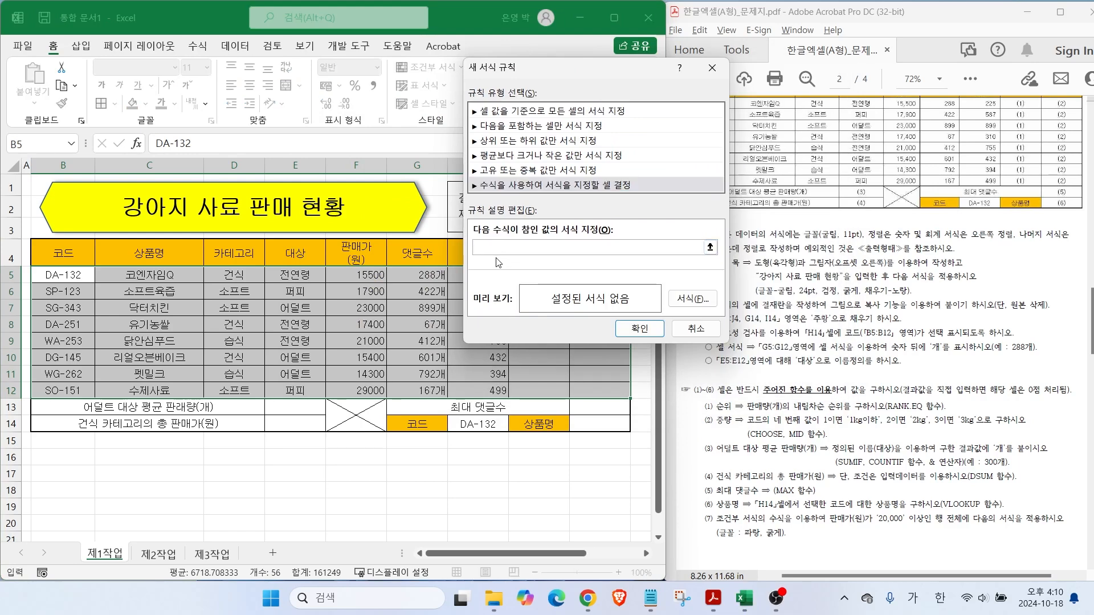
Begin the rule formula with an absolute reference to F5, the first selling price.
text(=)
key(ctrl+2)
mouse_move(867, 539)
mouse_down()
mouse_move(878, 516)
mouse_move(941, 537)
mouse_up()
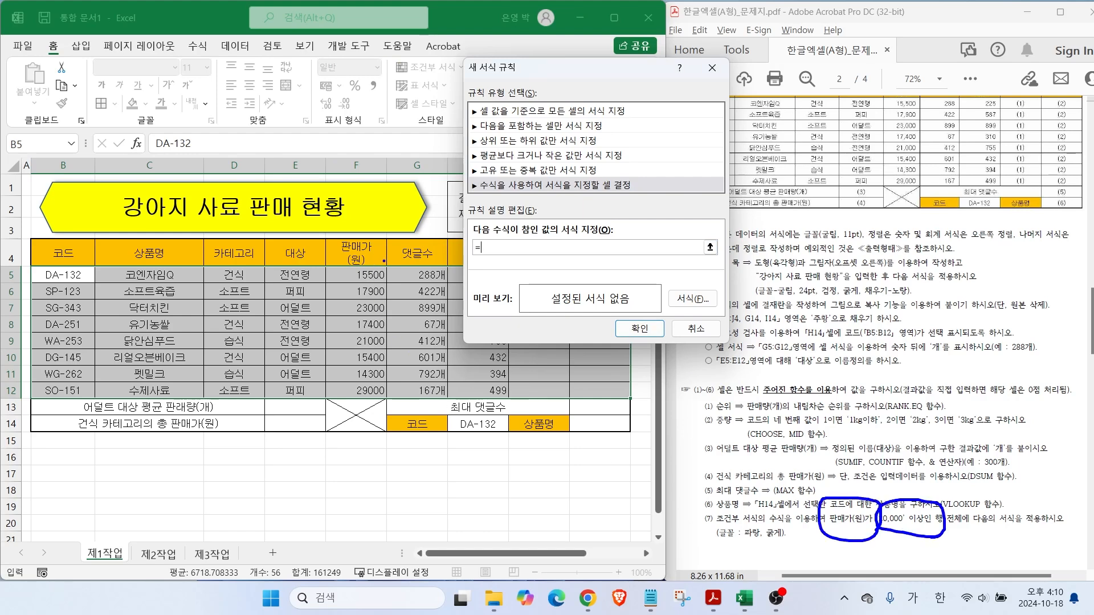
drag(365, 270, 422, 222)
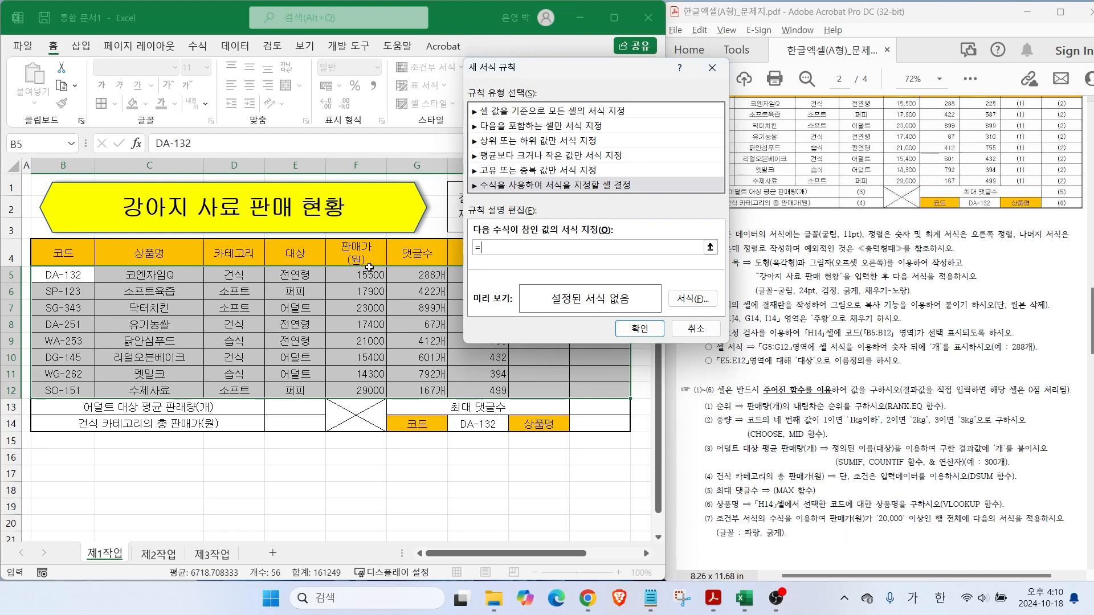
click(350, 279)
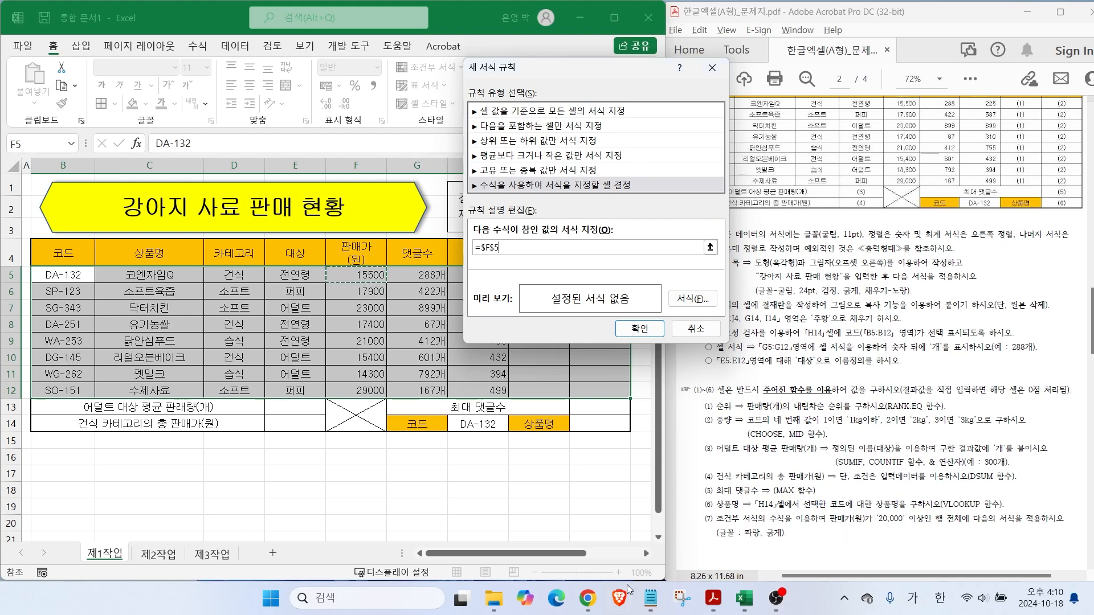
Switch to the Notepad notes and review absolute versus mixed cell addresses for the selling price column.
click(657, 607)
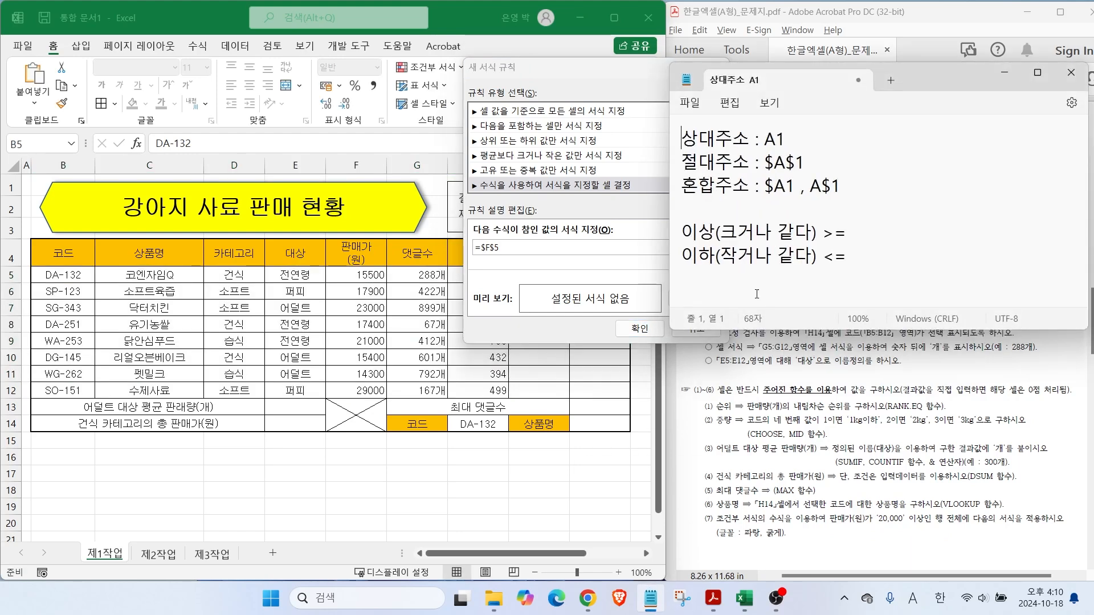
drag(760, 155, 723, 116)
drag(796, 154, 764, 110)
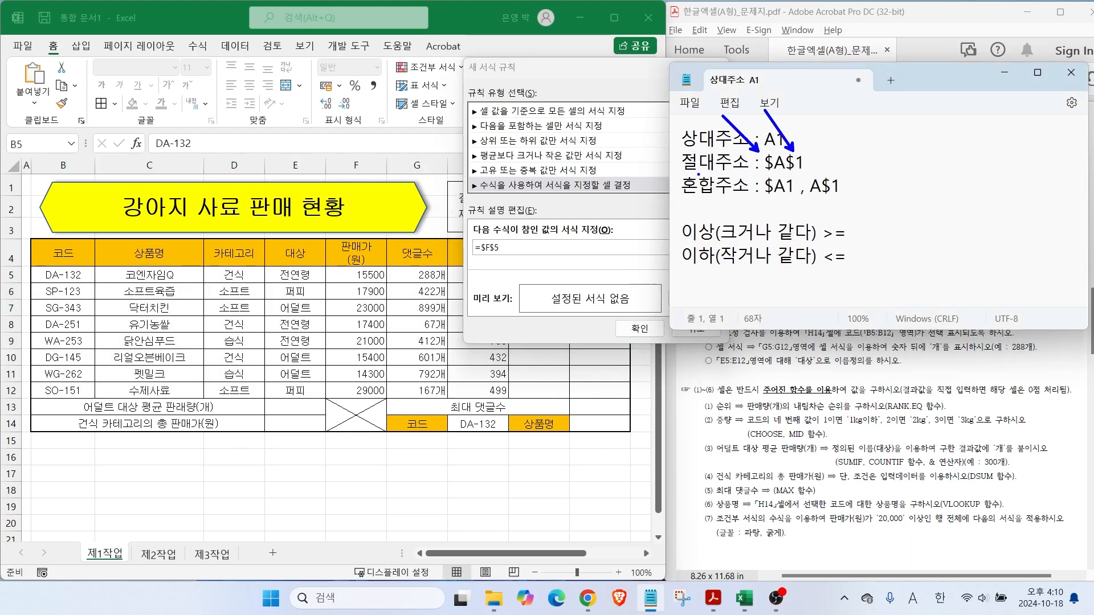
drag(678, 174, 827, 174)
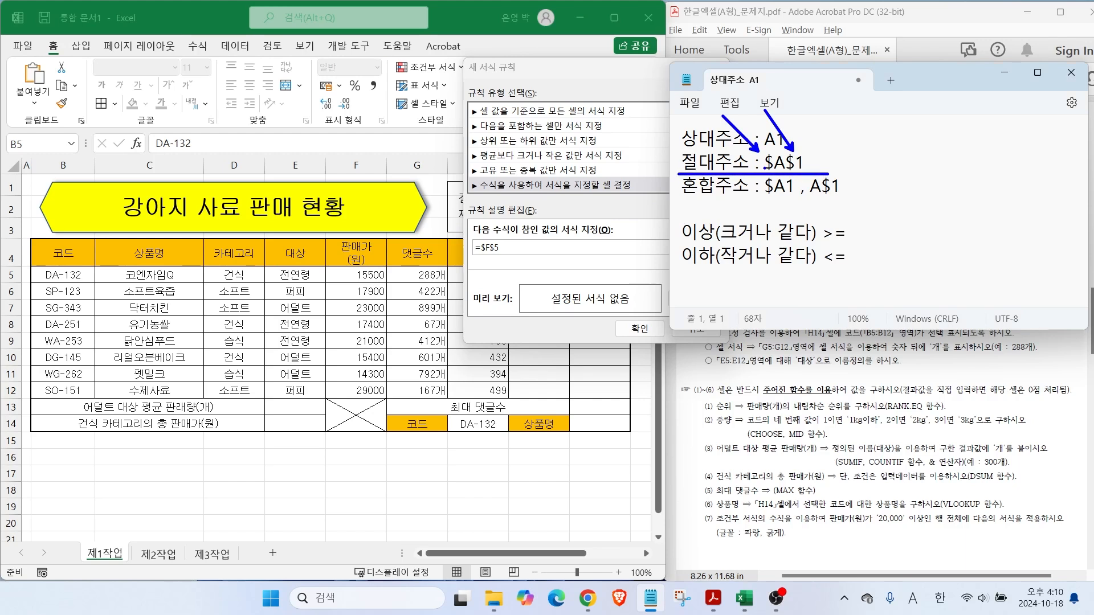
mouse_move(765, 147)
mouse_down()
mouse_move(771, 178)
mouse_move(776, 145)
mouse_move(790, 172)
mouse_move(797, 148)
mouse_up()
mouse_move(348, 274)
mouse_down()
mouse_move(383, 254)
mouse_move(354, 288)
mouse_move(387, 297)
mouse_move(371, 321)
mouse_move(400, 309)
mouse_up()
mouse_move(839, 132)
mouse_down()
mouse_move(875, 130)
mouse_move(850, 161)
mouse_move(871, 147)
mouse_move(812, 143)
mouse_move(812, 155)
mouse_up()
drag(815, 118, 819, 155)
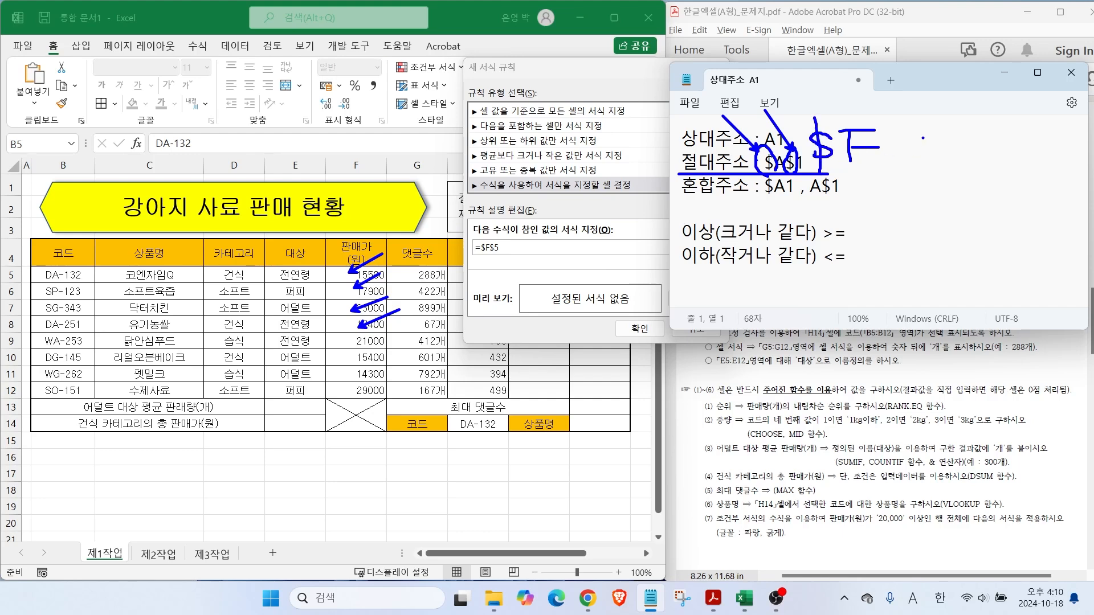
mouse_move(921, 132)
mouse_down()
mouse_move(887, 116)
mouse_move(888, 154)
mouse_move(904, 153)
mouse_move(892, 146)
mouse_up()
mouse_move(862, 206)
mouse_down()
mouse_move(902, 203)
mouse_move(870, 234)
mouse_move(916, 208)
mouse_move(921, 234)
mouse_up()
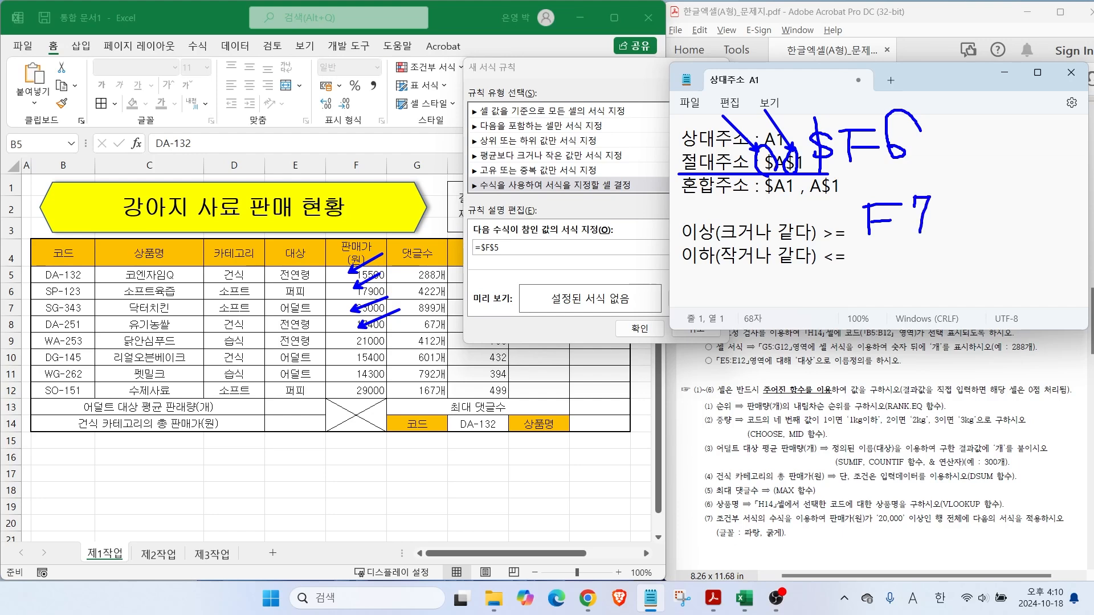
mouse_move(858, 212)
mouse_down()
mouse_move(840, 230)
mouse_move(845, 248)
mouse_up()
key(Escape)
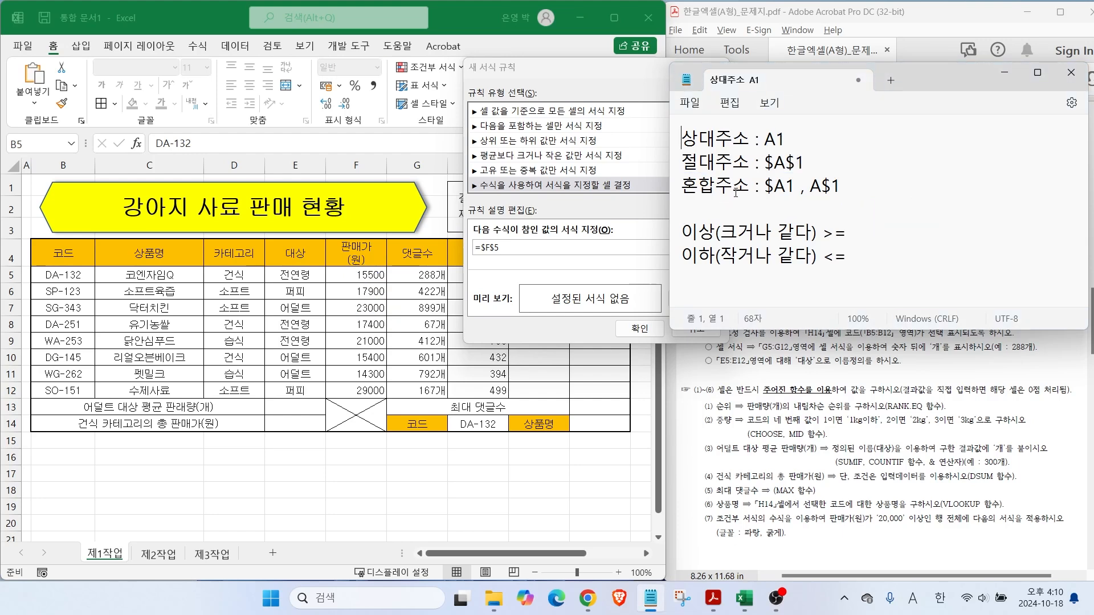
Return to Excel's rule formula and replace the absolute reference with the column-locked mixed reference $F5.
click(514, 249)
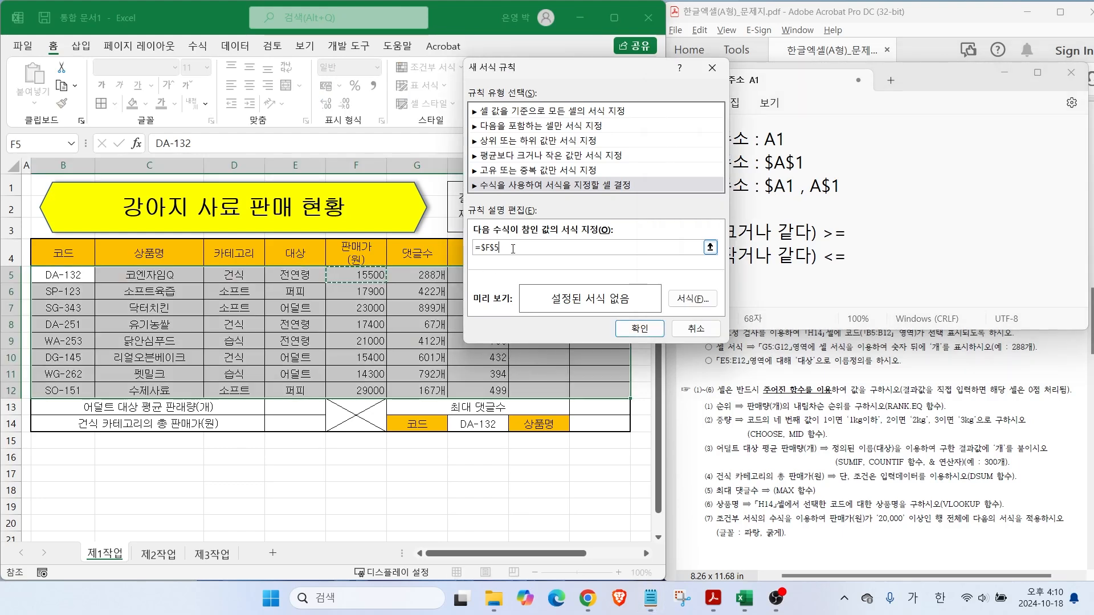
drag(502, 249, 480, 248)
key(BackSpace)
click(365, 275)
key(F4)
key(F4)
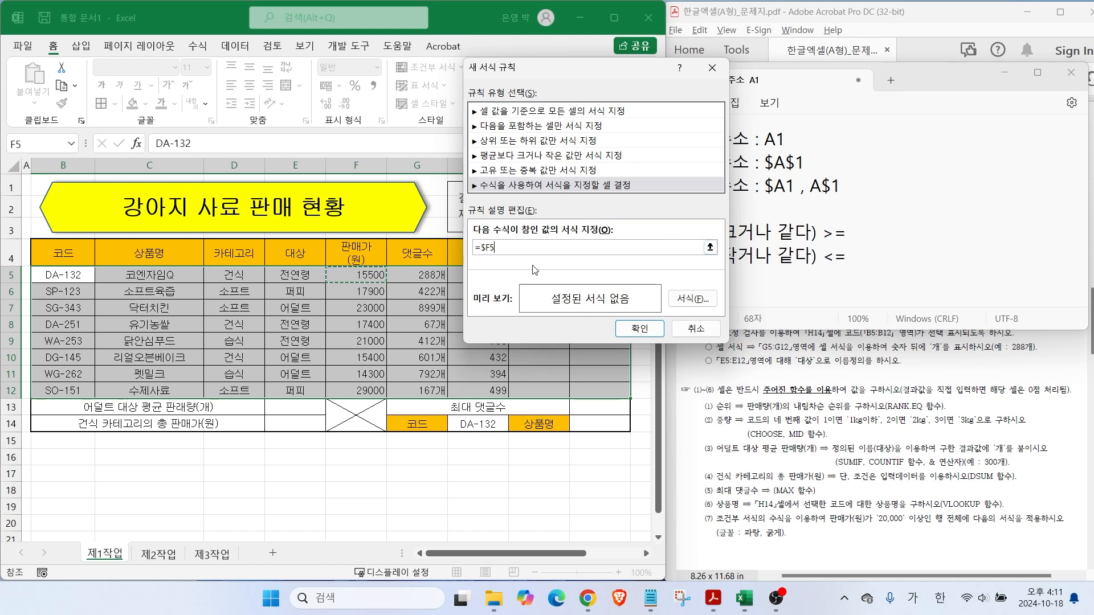
Examine how the column-locked mixed reference $F5 is composed in the rule formula.
mouse_move(630, 224)
mouse_down()
mouse_move(592, 234)
mouse_move(586, 263)
mouse_up()
mouse_move(610, 206)
mouse_down()
mouse_move(610, 280)
mouse_move(689, 210)
mouse_move(639, 280)
mouse_up()
drag(642, 241, 661, 239)
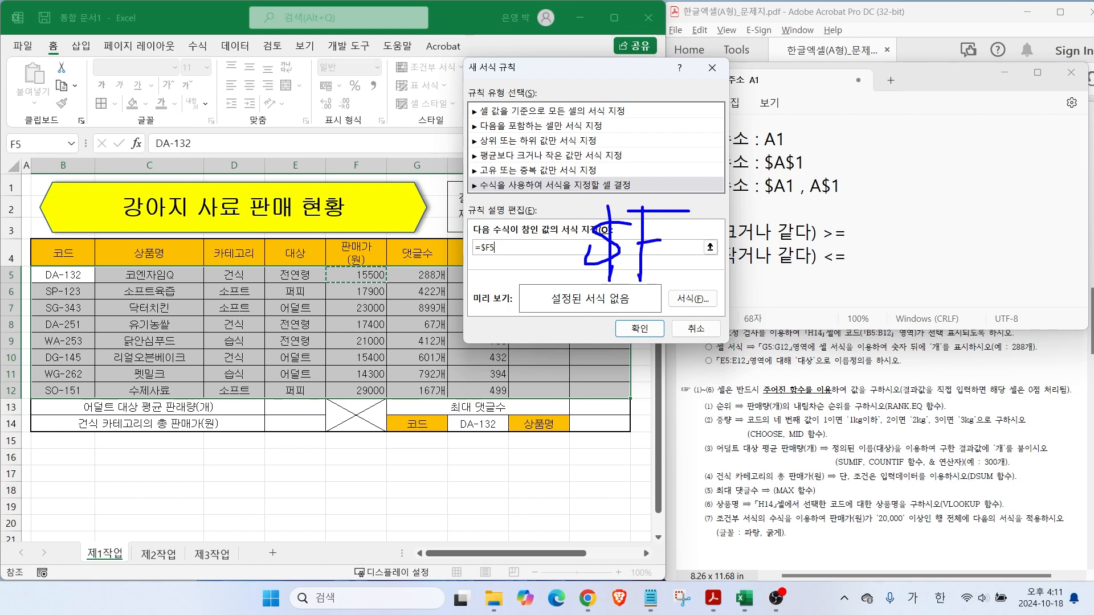
click(672, 241)
click(678, 236)
drag(692, 223, 708, 268)
drag(691, 226, 727, 225)
key(Escape)
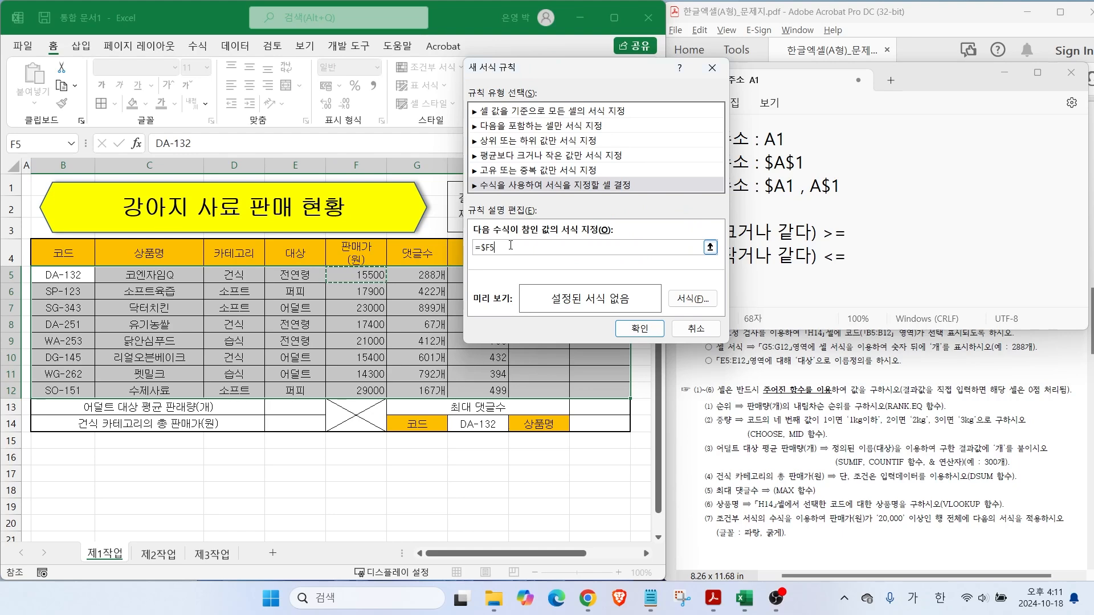
Complete the rule formula as =$F5>=20000, using the notes' operator for 이상 and requirement (7)'s price threshold.
drag(858, 530, 975, 530)
key(Escape)
drag(551, 73, 480, 60)
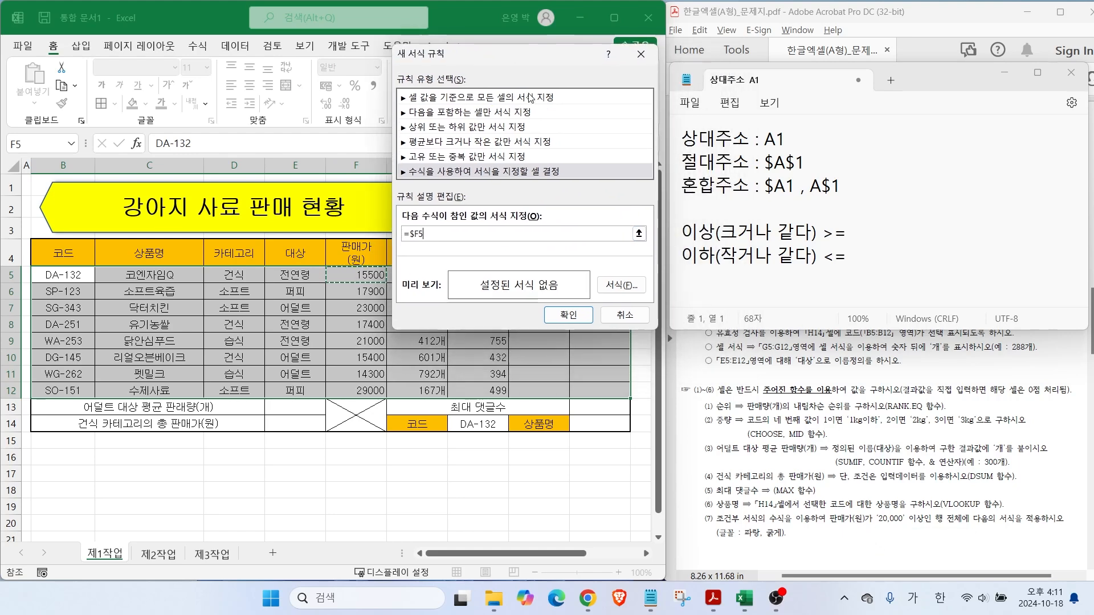
mouse_move(667, 243)
mouse_down()
mouse_move(881, 244)
mouse_move(870, 192)
mouse_up()
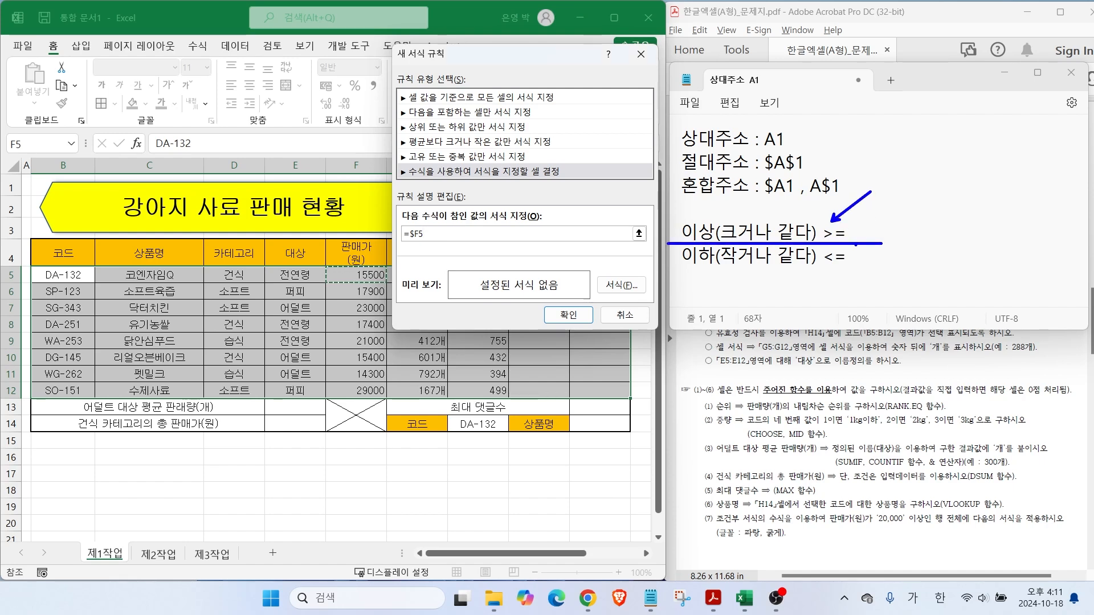
mouse_move(427, 224)
mouse_down()
mouse_move(459, 242)
mouse_move(442, 256)
mouse_move(494, 234)
mouse_move(544, 249)
mouse_up()
mouse_move(562, 235)
mouse_down()
mouse_move(553, 241)
mouse_move(608, 225)
mouse_up()
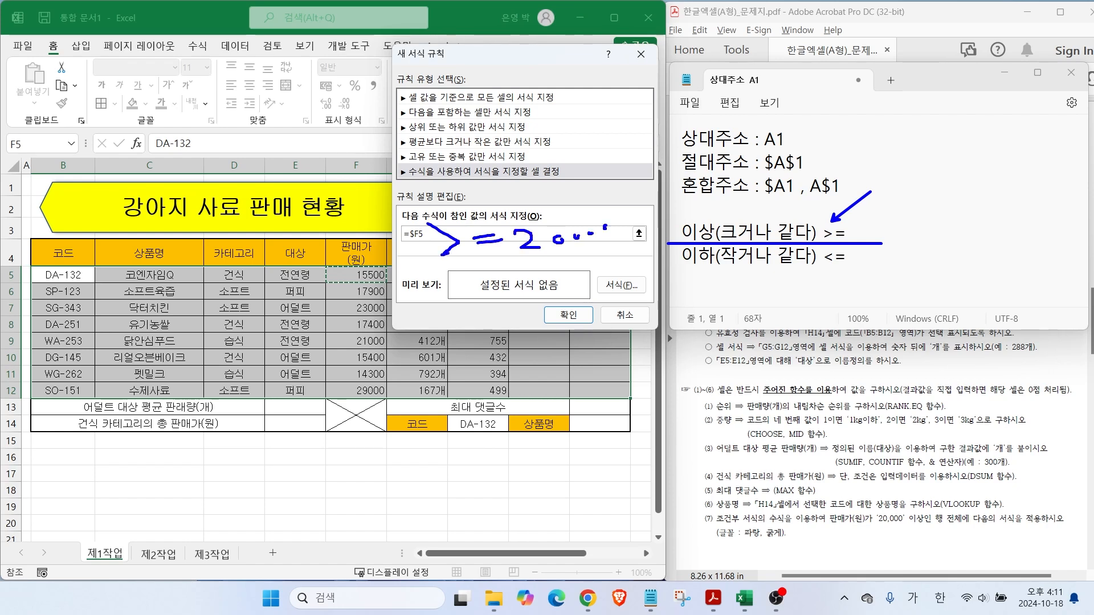
drag(865, 529, 924, 529)
drag(572, 246, 570, 255)
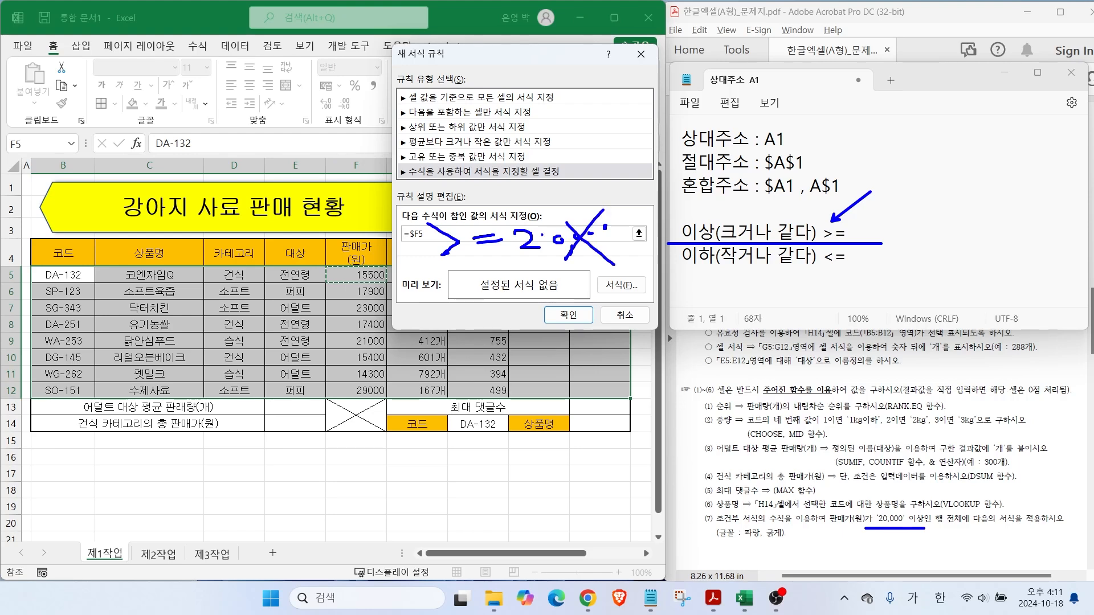
key(Escape)
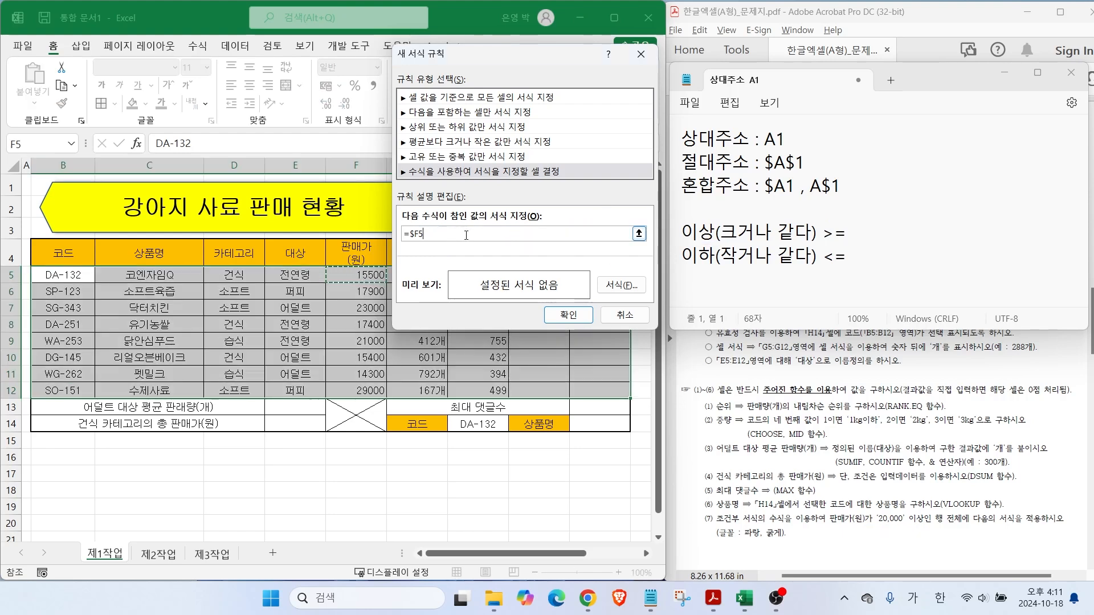
text(>=20000)
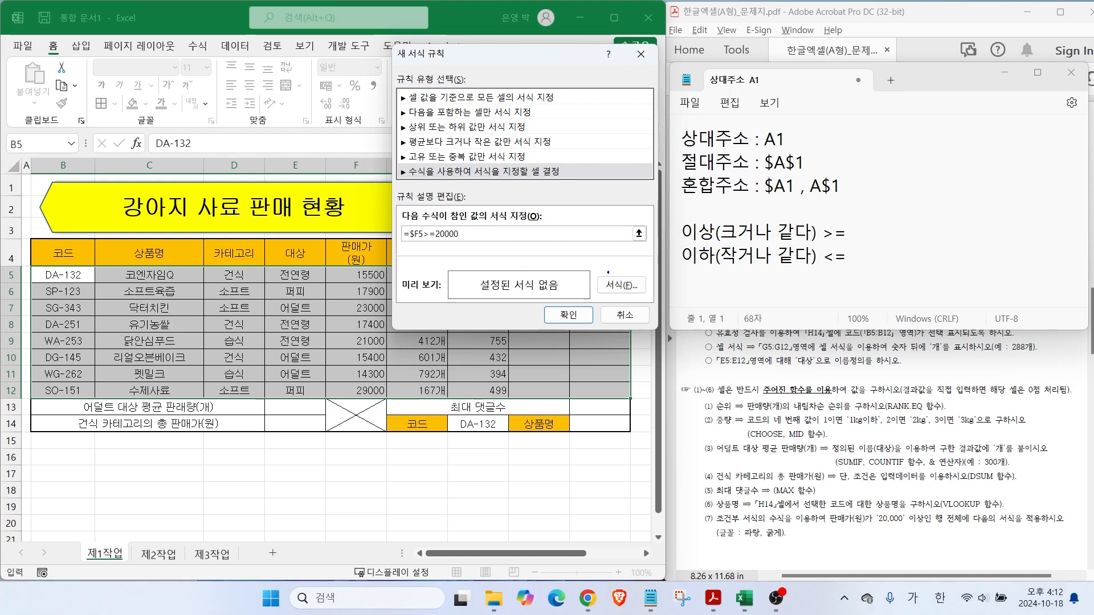
Set the rule's font format to bold (굵게) in standard blue (파랑) and apply the rule to the data rows.
mouse_move(639, 293)
mouse_down()
mouse_move(631, 266)
mouse_move(638, 294)
mouse_move(666, 272)
mouse_up()
click(619, 285)
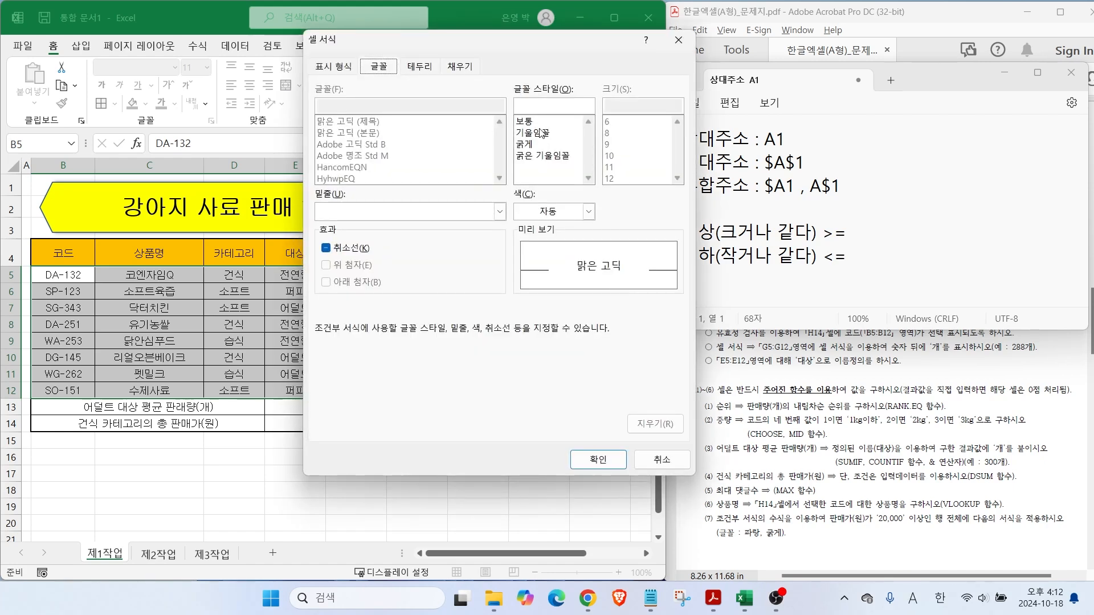
click(531, 145)
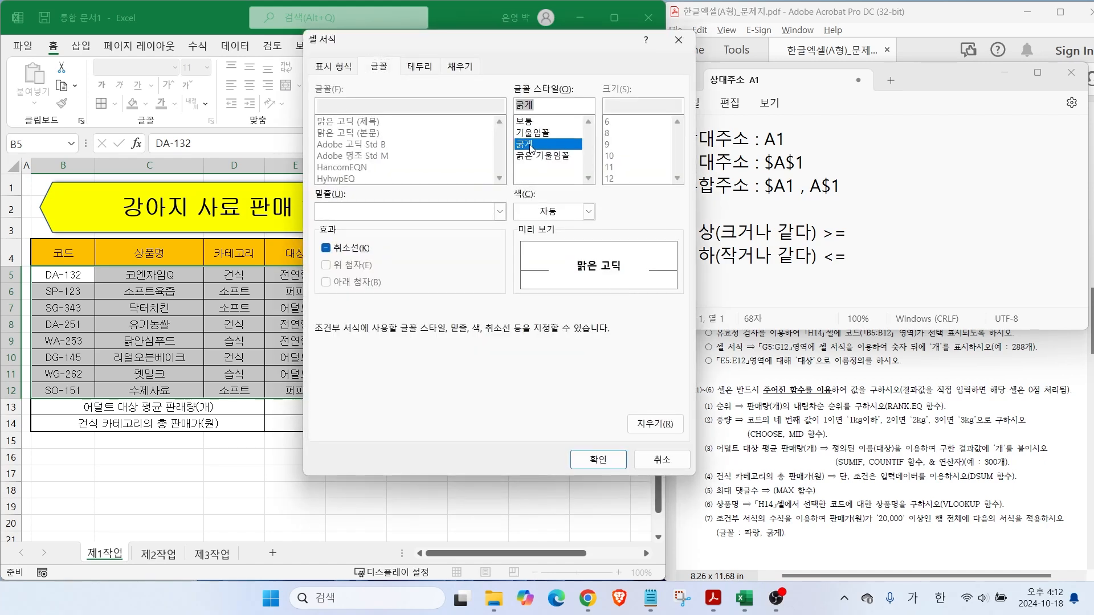
click(553, 210)
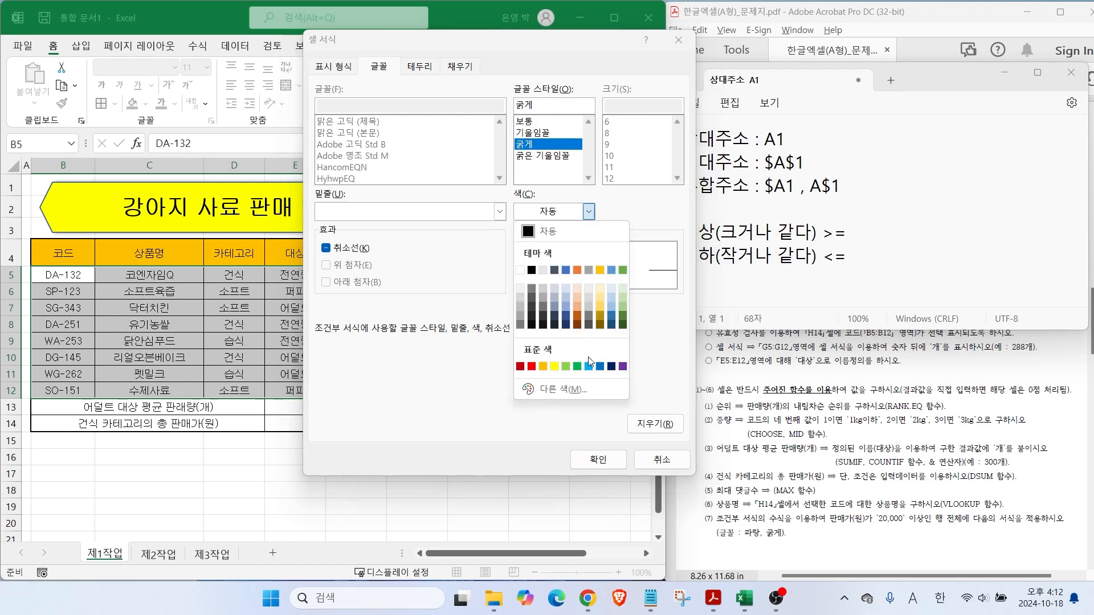
click(600, 366)
click(599, 460)
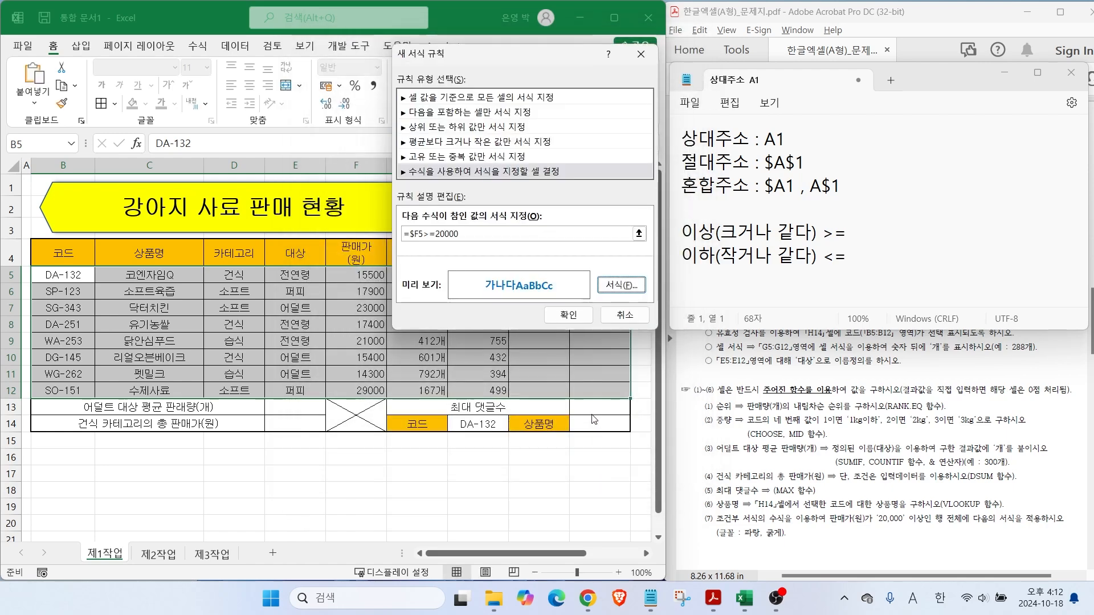
click(568, 315)
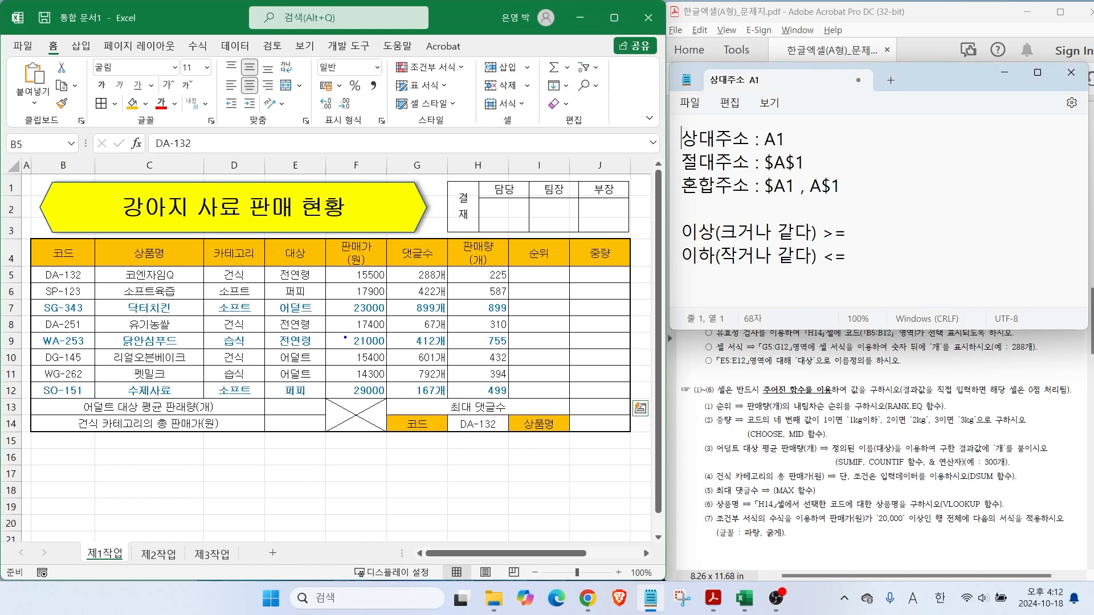
Check which rows of the dog food table the conditional formatting rule highlights.
mouse_move(75, 301)
mouse_down()
mouse_move(66, 314)
mouse_move(485, 313)
mouse_up()
drag(94, 354, 552, 354)
drag(94, 399, 545, 398)
key(Escape)
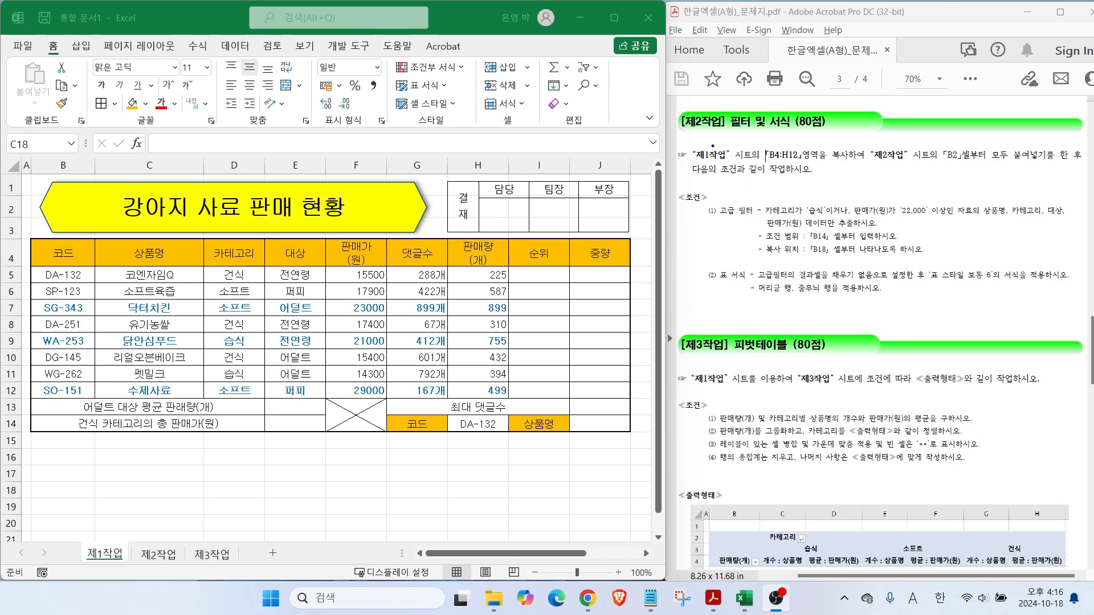
Review the 제2작업 copy instruction and locate its source range B4:H12 on the 제1작업 sheet.
drag(774, 92, 743, 114)
drag(696, 161, 810, 160)
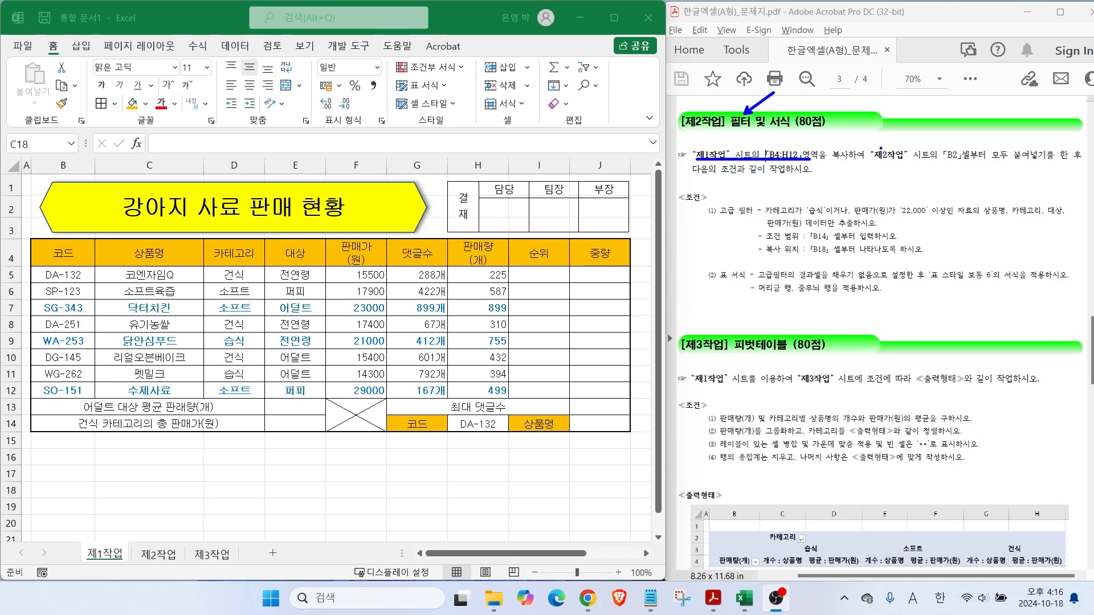
drag(866, 162, 974, 162)
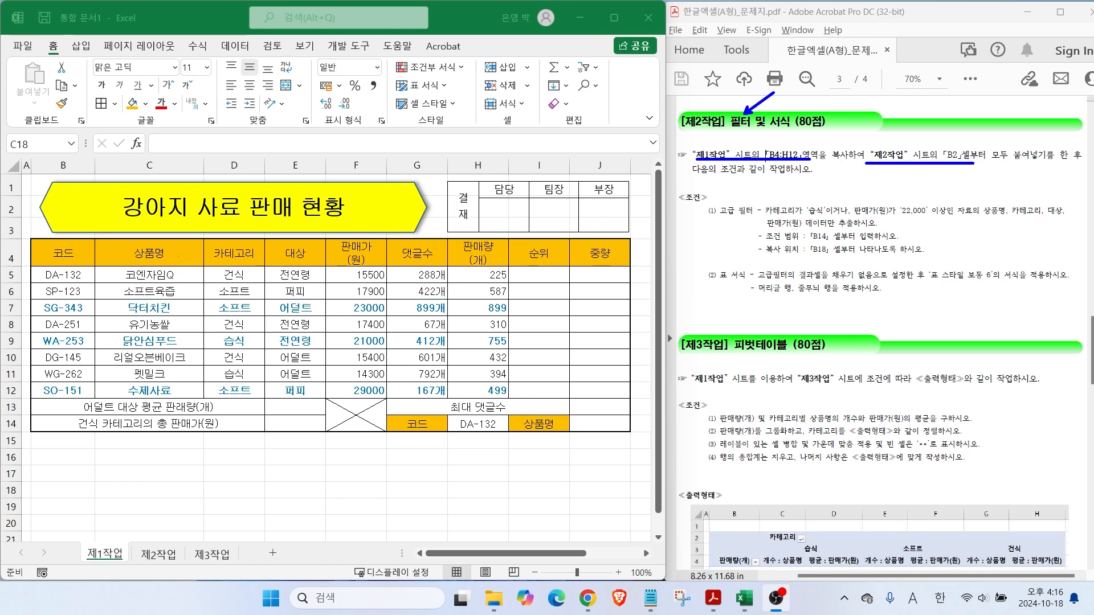
mouse_move(34, 246)
mouse_down()
mouse_move(236, 324)
mouse_move(516, 399)
mouse_up()
mouse_move(530, 334)
mouse_down()
mouse_move(601, 291)
mouse_move(605, 324)
mouse_up()
mouse_move(276, 427)
mouse_down()
mouse_move(310, 405)
mouse_move(344, 429)
mouse_up()
mouse_move(561, 436)
mouse_down()
mouse_move(637, 394)
mouse_move(611, 433)
mouse_up()
key(Escape)
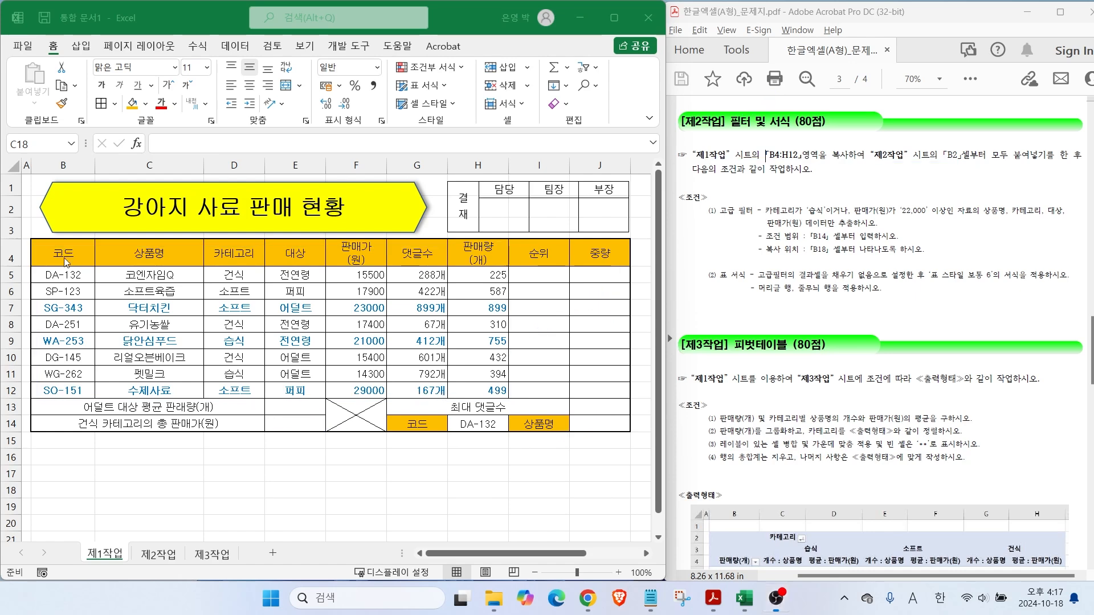
Copy B4:H12 from the 제1작업 sheet and paste it into the 제2작업 sheet starting at B2.
drag(60, 254, 459, 388)
key(ctrl+c)
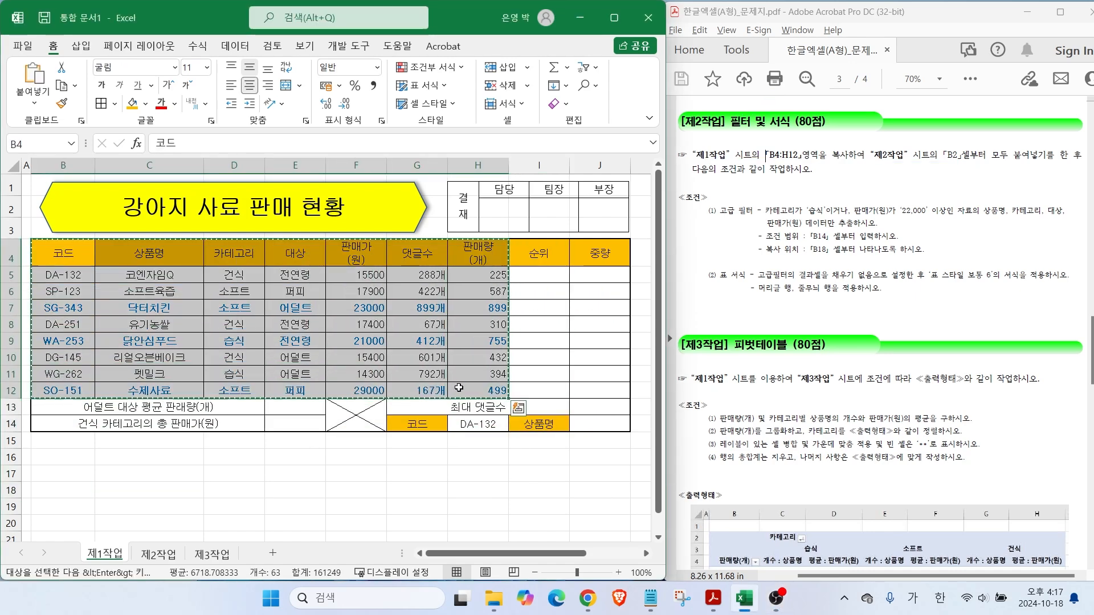
click(151, 555)
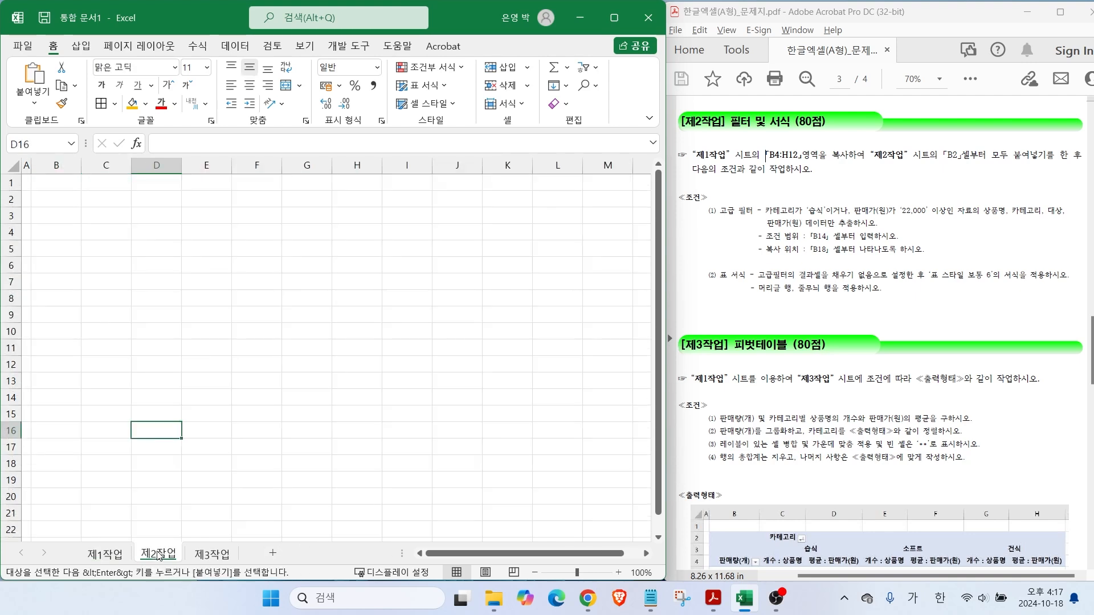
click(54, 199)
key(ctrl+v)
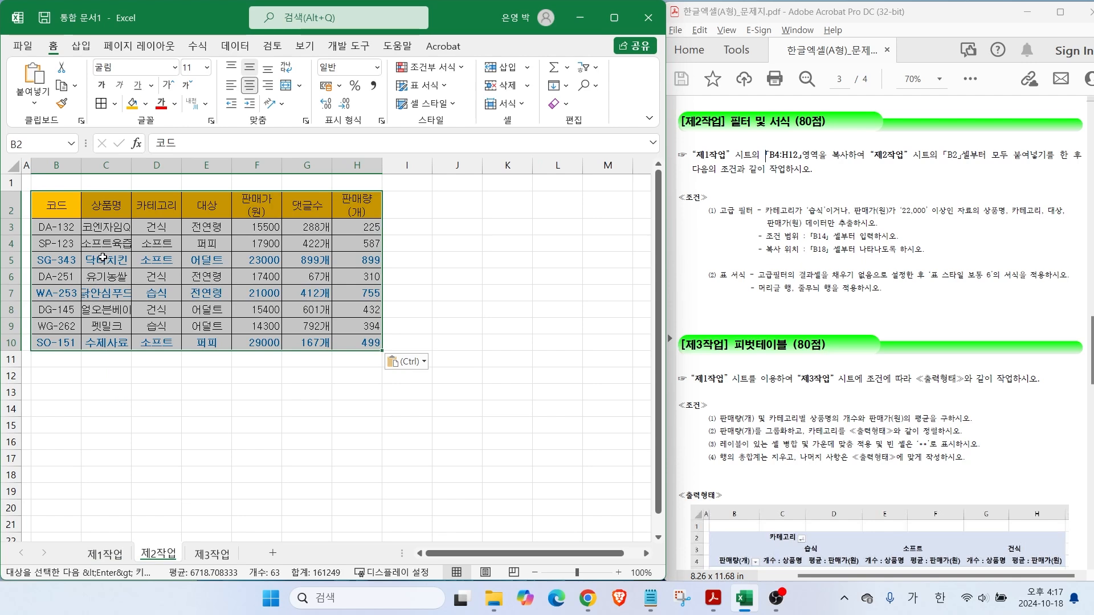
Apply the keep-source-column-widths paste option to the table pasted in the 제2작업 sheet.
drag(82, 197, 72, 139)
drag(129, 190, 148, 136)
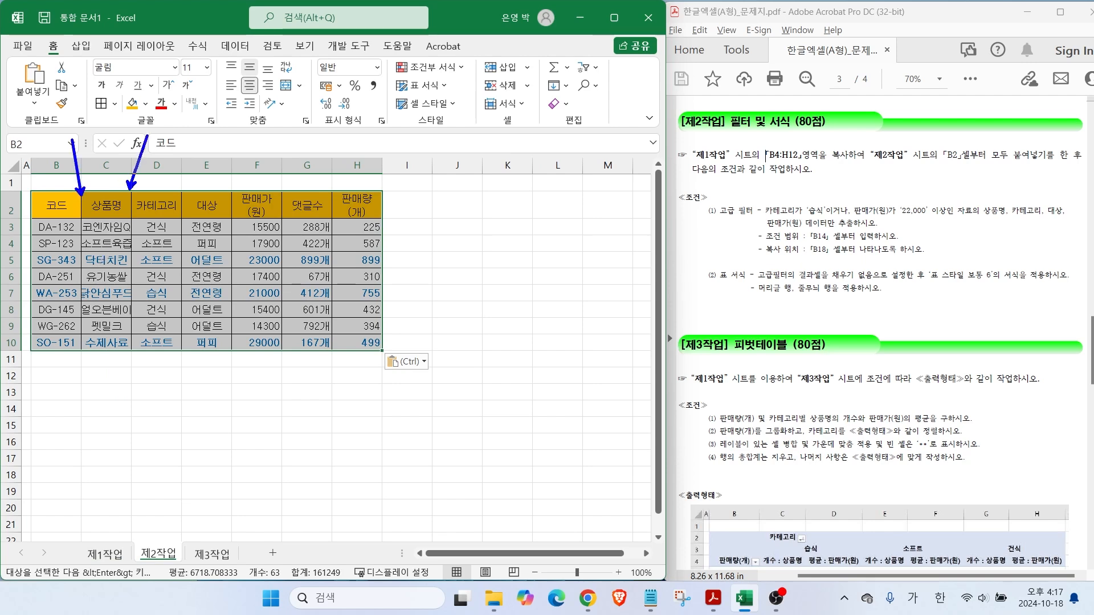
mouse_move(444, 384)
mouse_down()
mouse_move(424, 399)
mouse_move(399, 337)
mouse_move(459, 385)
mouse_move(450, 392)
mouse_up()
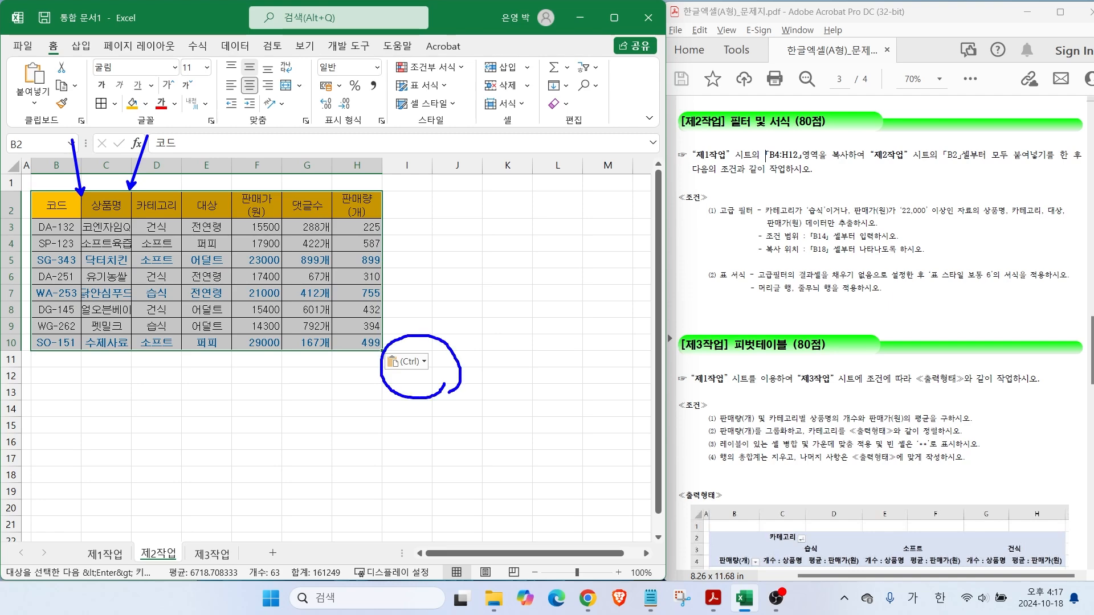
click(407, 362)
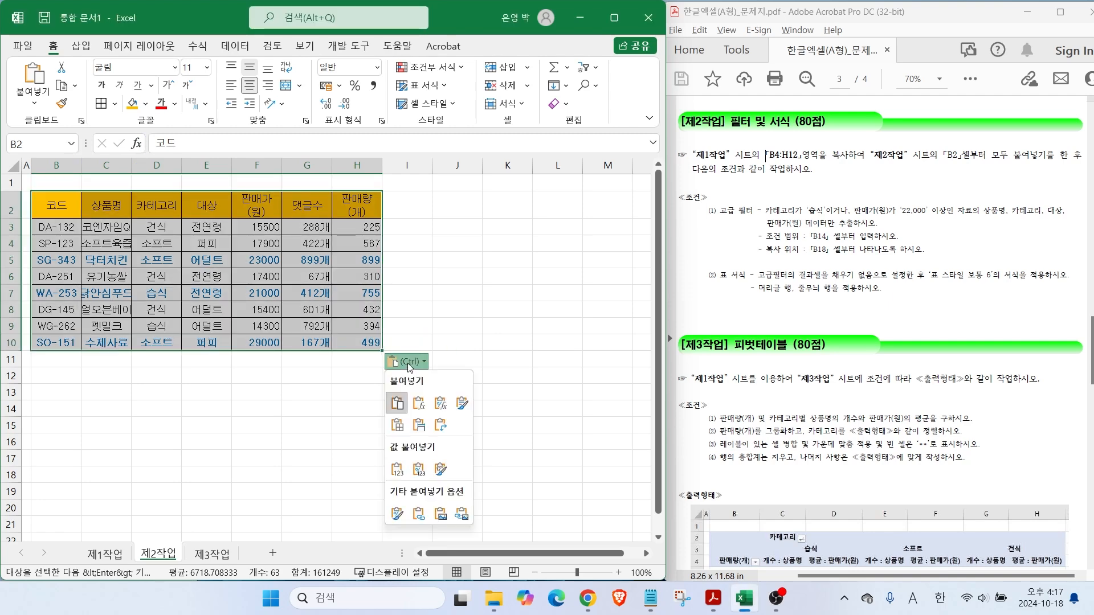
click(419, 426)
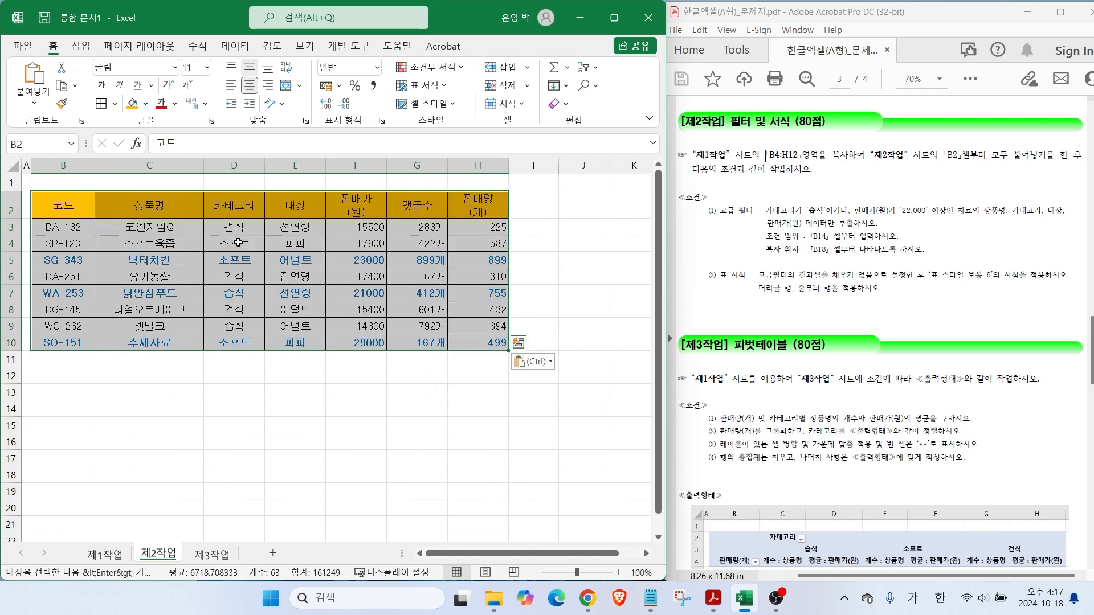
click(384, 406)
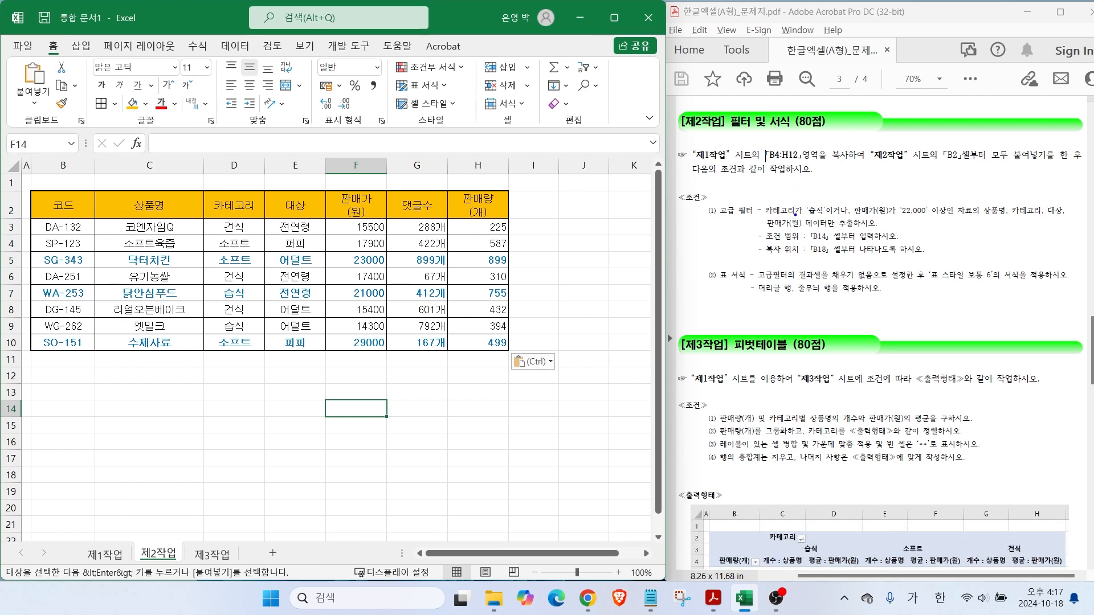
Read the 제2작업 advanced filter requirements: the conditions, the fields to extract, the criteria range and the copy location.
mouse_move(796, 214)
mouse_down()
mouse_move(764, 211)
mouse_move(801, 206)
mouse_up()
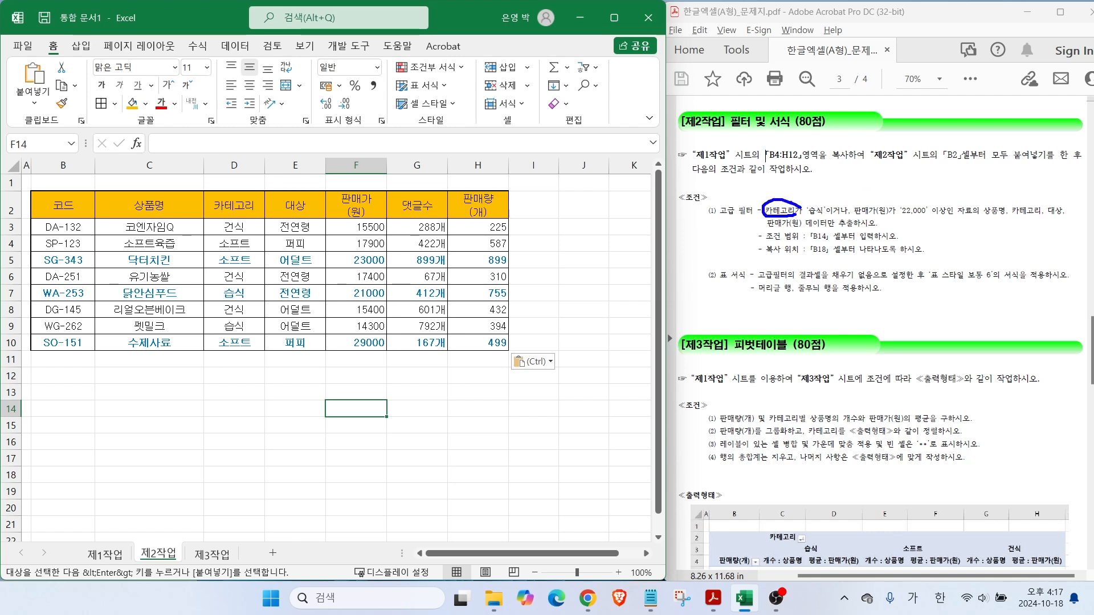
mouse_move(884, 214)
mouse_down()
mouse_move(854, 212)
mouse_move(894, 205)
mouse_move(898, 217)
mouse_up()
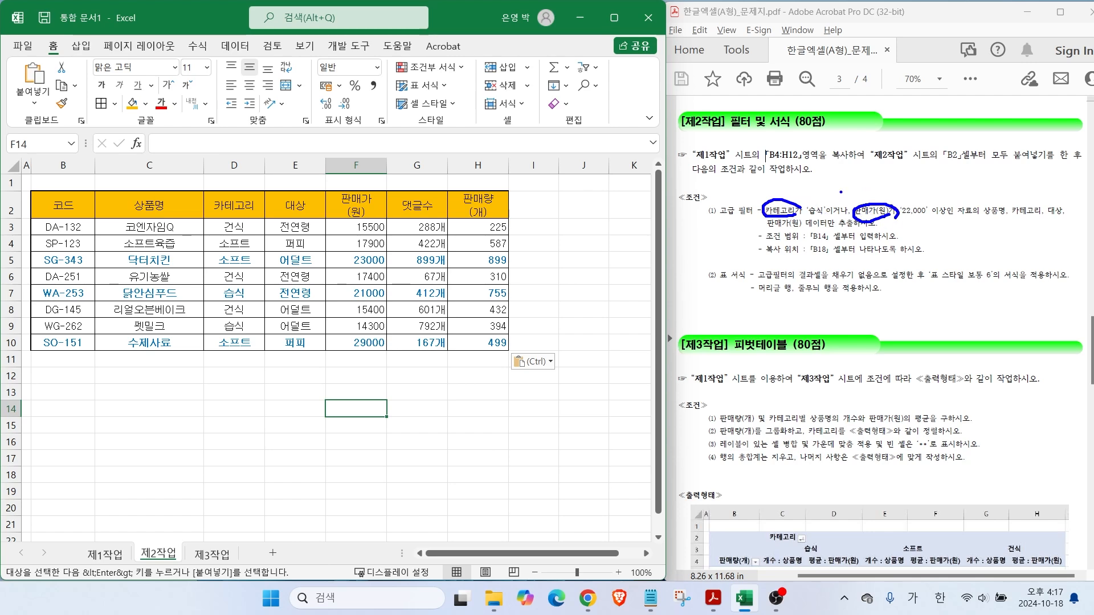
drag(865, 186, 827, 233)
drag(804, 217, 828, 215)
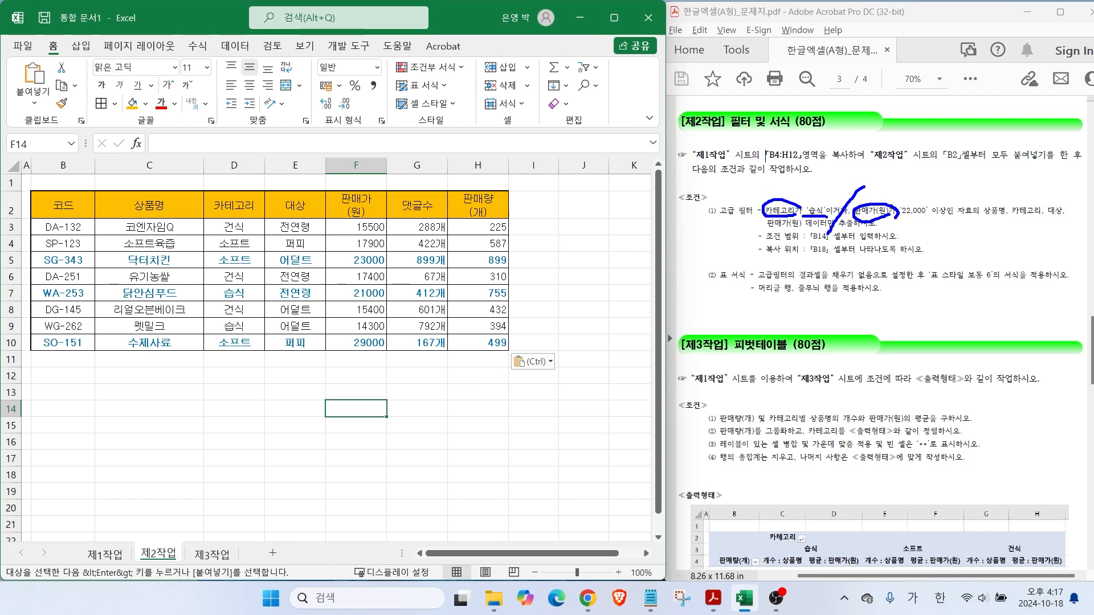
drag(898, 218, 947, 217)
mouse_move(990, 222)
mouse_down()
mouse_move(1005, 202)
mouse_move(1003, 221)
mouse_move(1029, 202)
mouse_move(1036, 221)
mouse_move(1075, 221)
mouse_up()
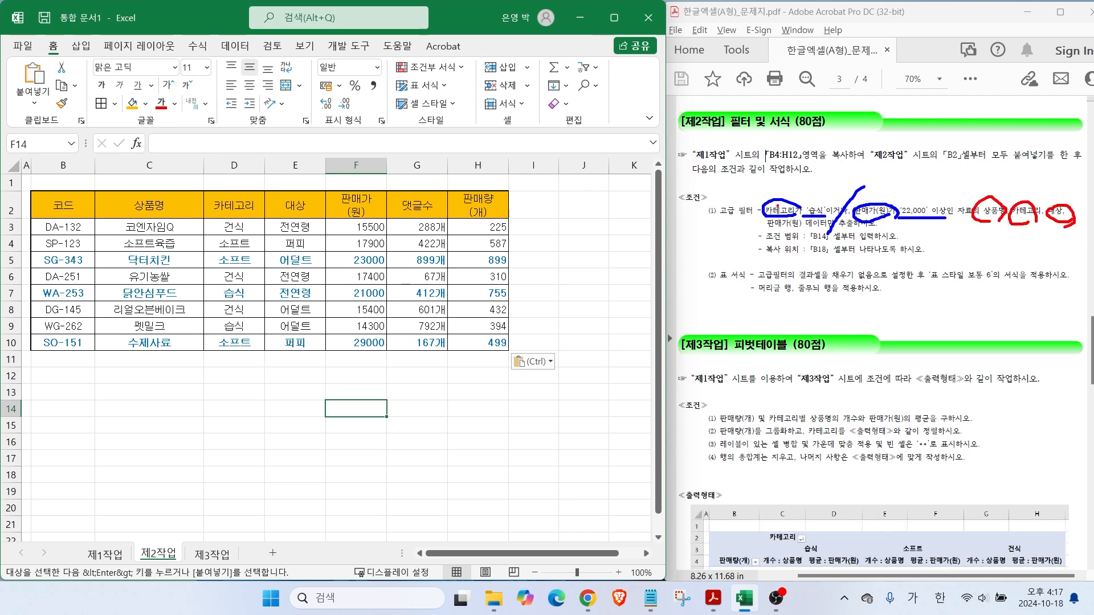
mouse_move(802, 228)
mouse_down()
mouse_move(785, 215)
mouse_move(802, 217)
mouse_up()
drag(788, 245, 837, 244)
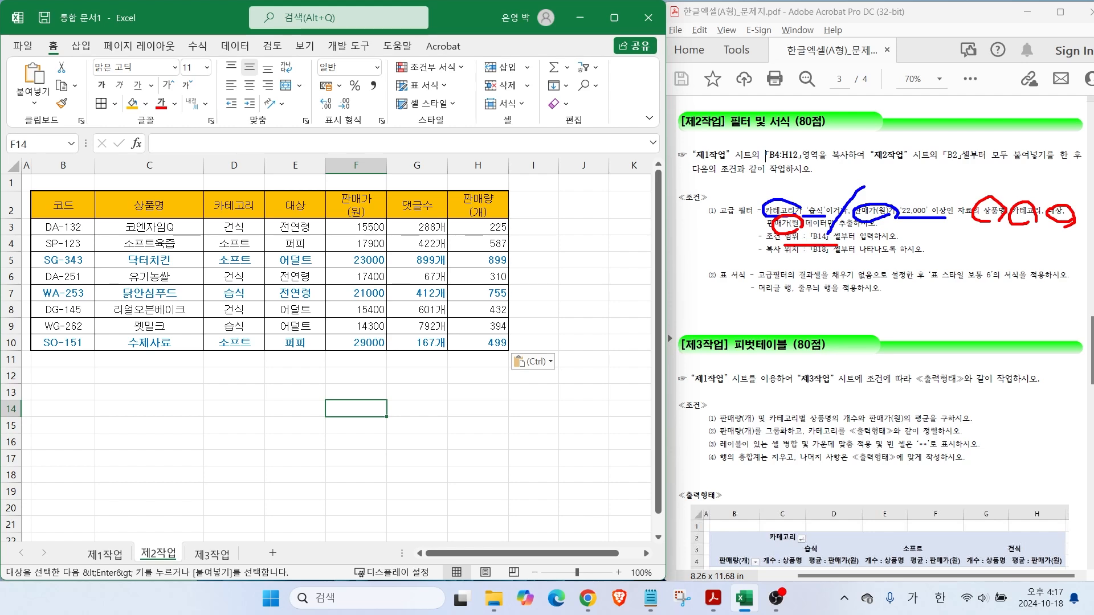
drag(780, 258, 858, 256)
key(Escape)
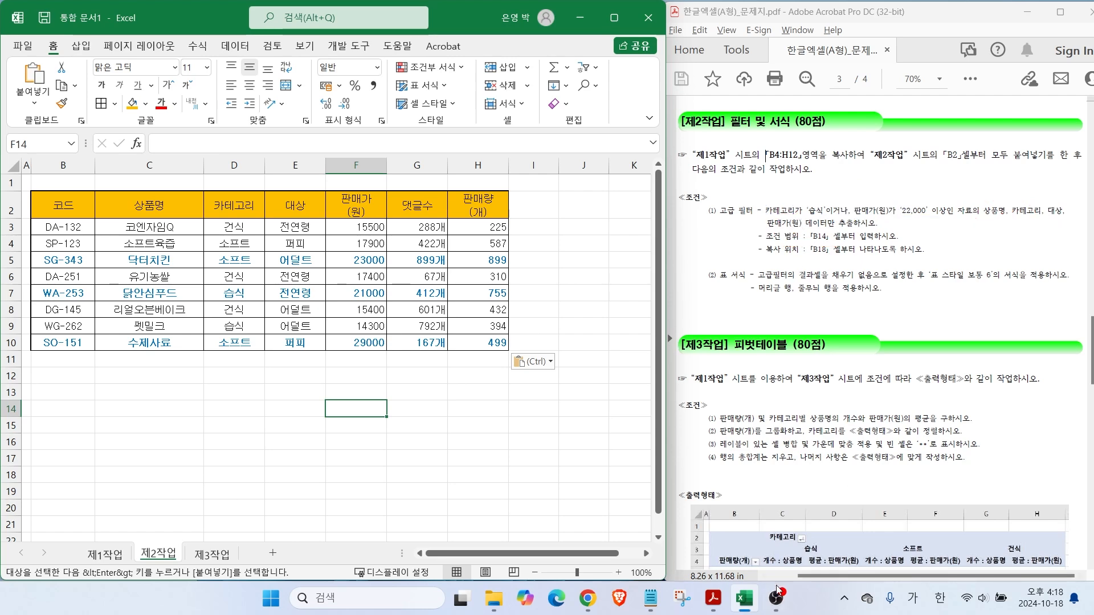
Bring up the Notepad notes and review the AND/OR row placement rules and the comparison operators for the filter criteria.
click(649, 601)
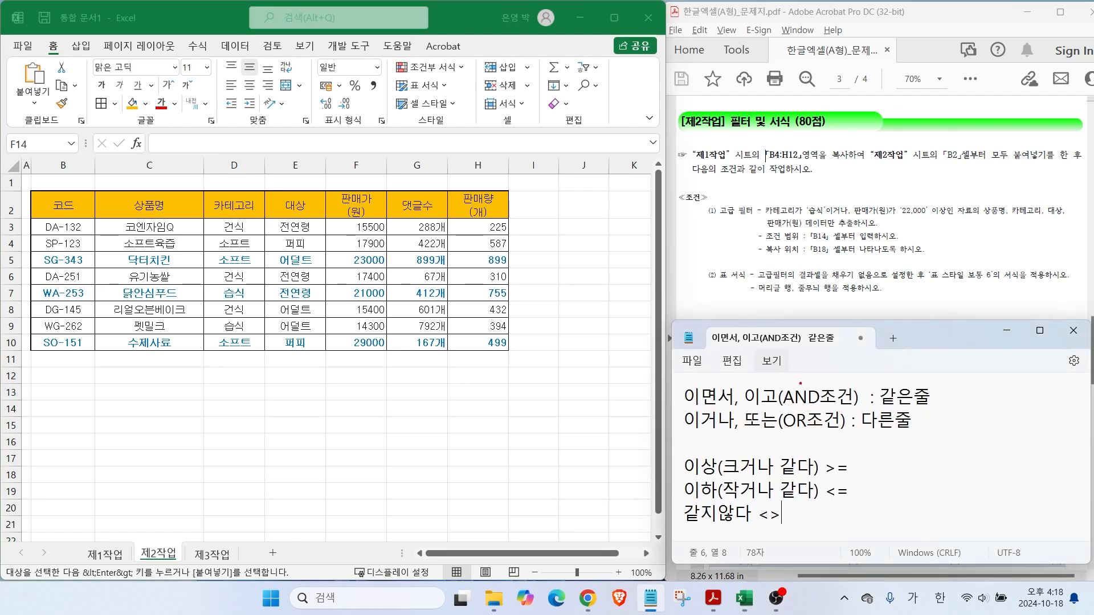
drag(693, 433, 943, 432)
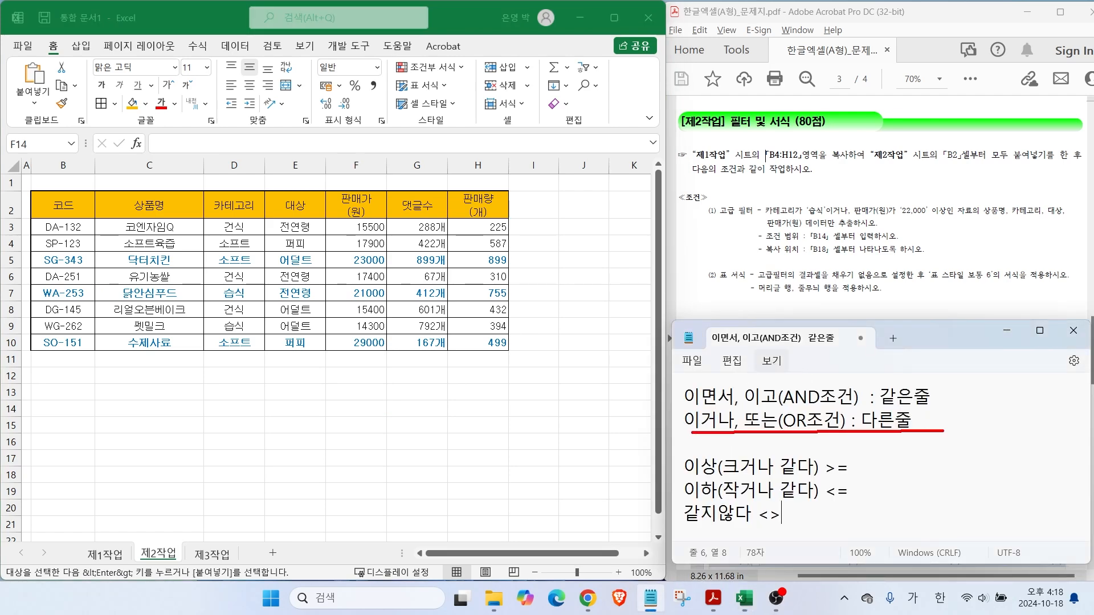
drag(814, 202, 796, 158)
drag(882, 199, 906, 166)
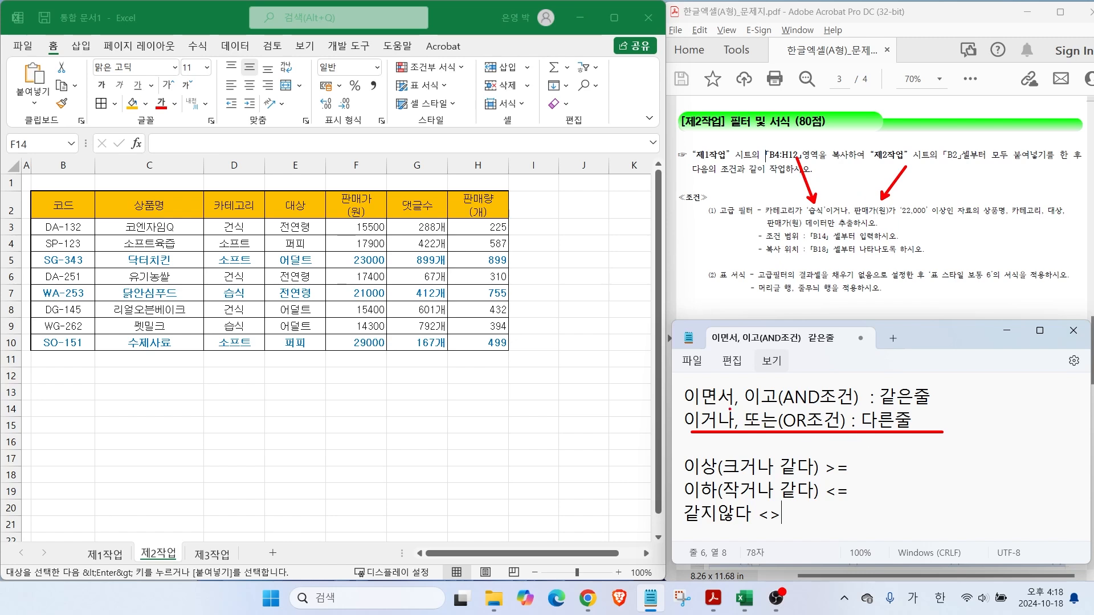
drag(705, 406, 952, 405)
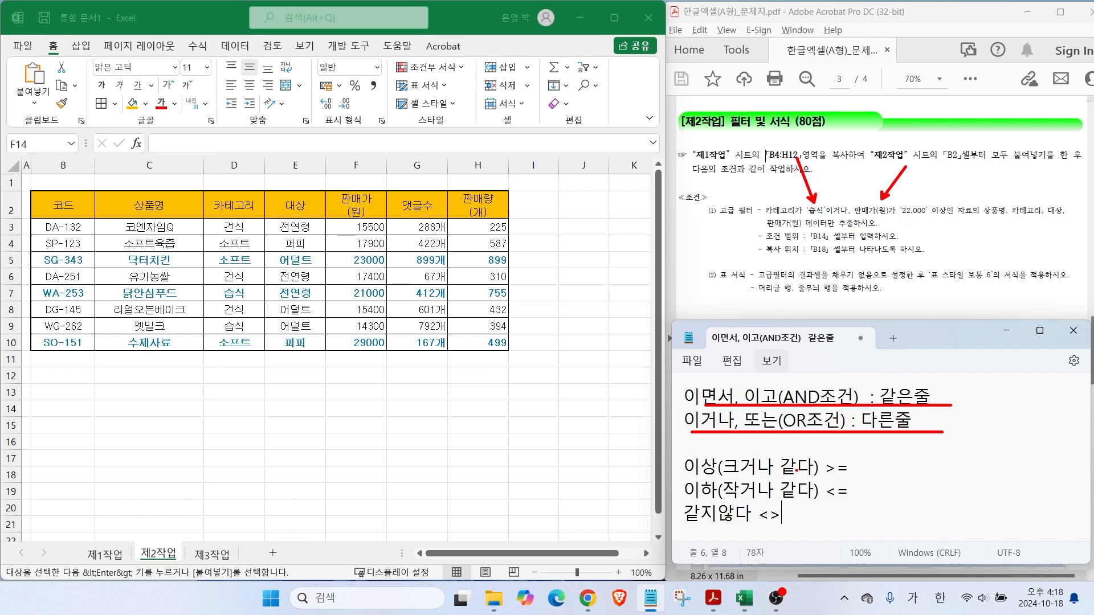
key(b)
mouse_move(689, 478)
mouse_down()
mouse_move(836, 477)
mouse_move(826, 476)
mouse_move(845, 454)
mouse_move(859, 469)
mouse_up()
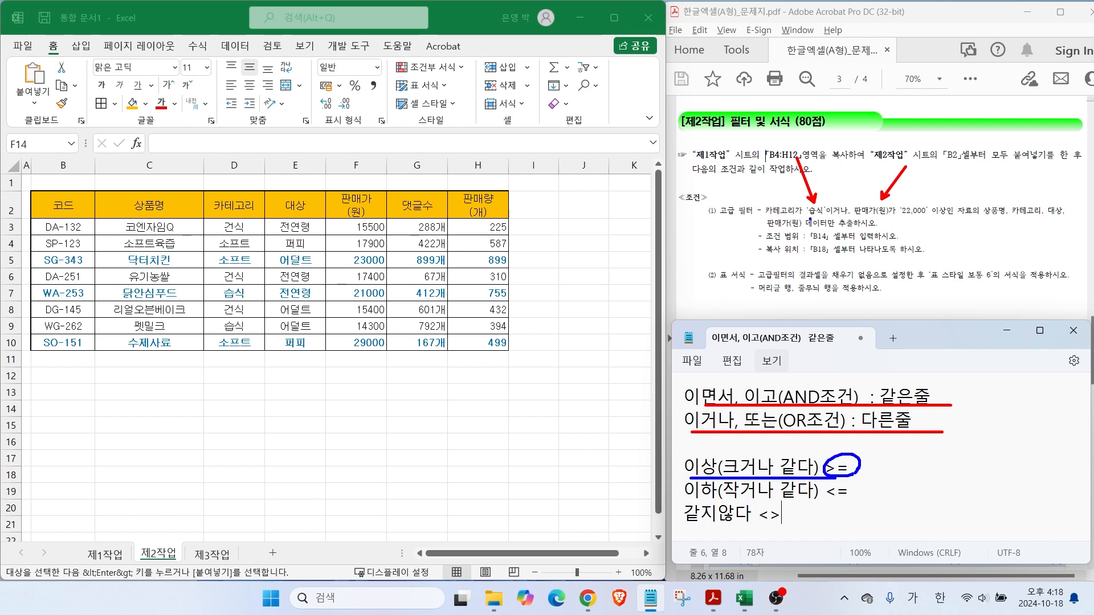
mouse_move(689, 530)
mouse_down()
mouse_move(796, 528)
mouse_move(769, 528)
mouse_move(787, 512)
mouse_move(752, 516)
mouse_move(758, 524)
mouse_up()
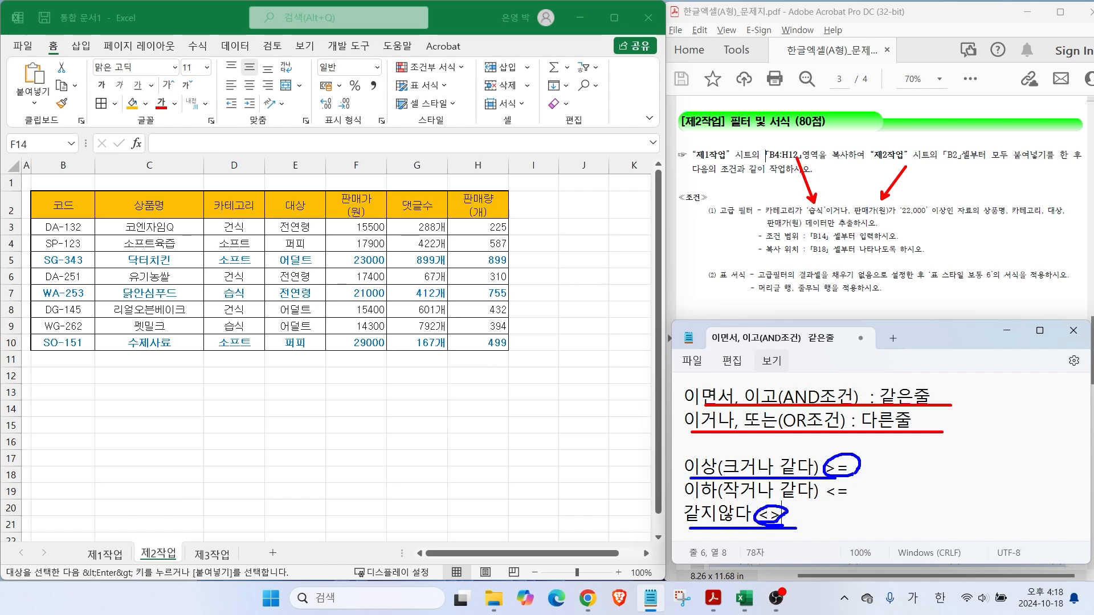
key(Escape)
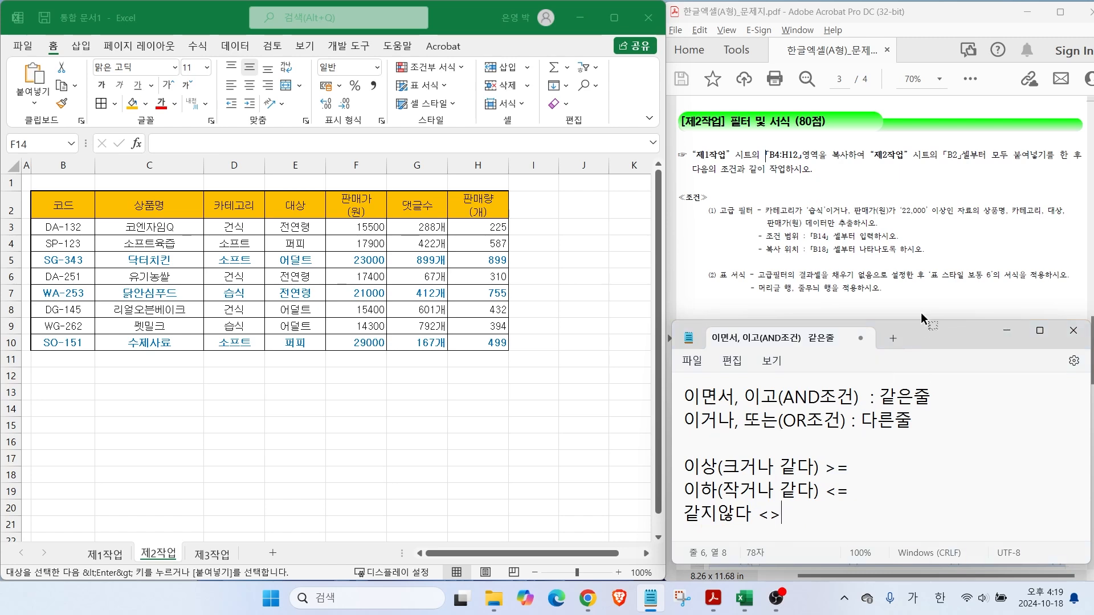
Copy the 카테고리 and 판매가(원) headers from the 제2작업 table into B14 and C14 as criteria headers.
click(61, 382)
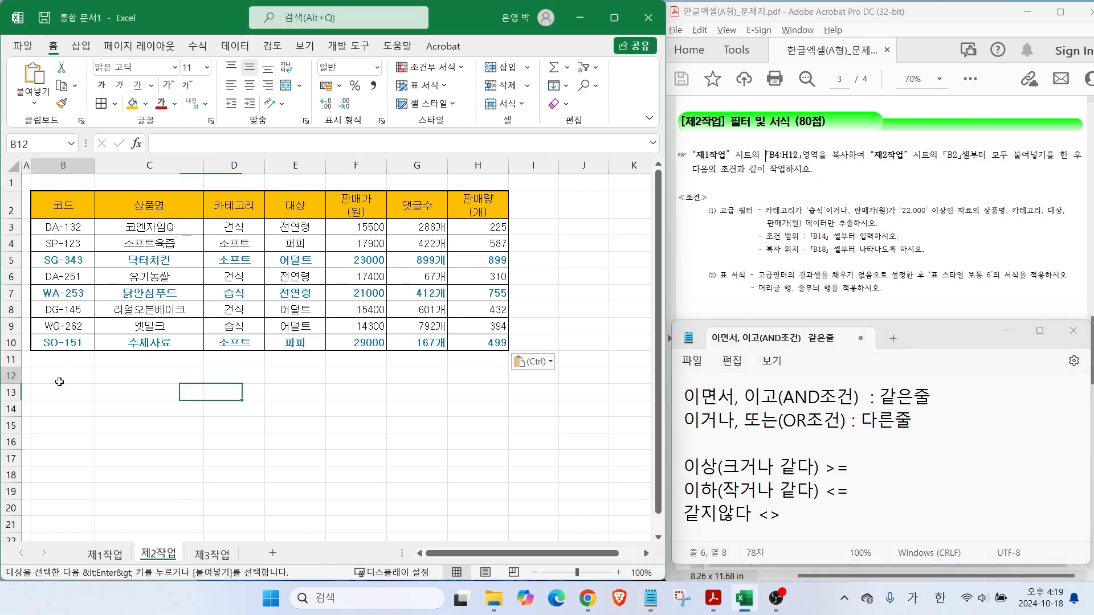
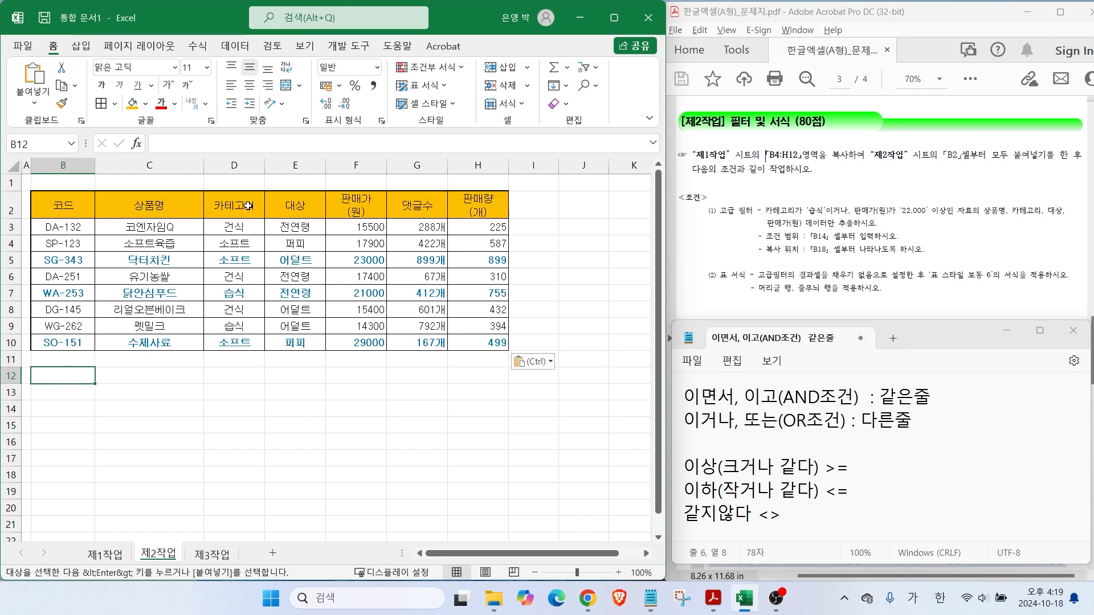
click(228, 205)
key(ctrl+c)
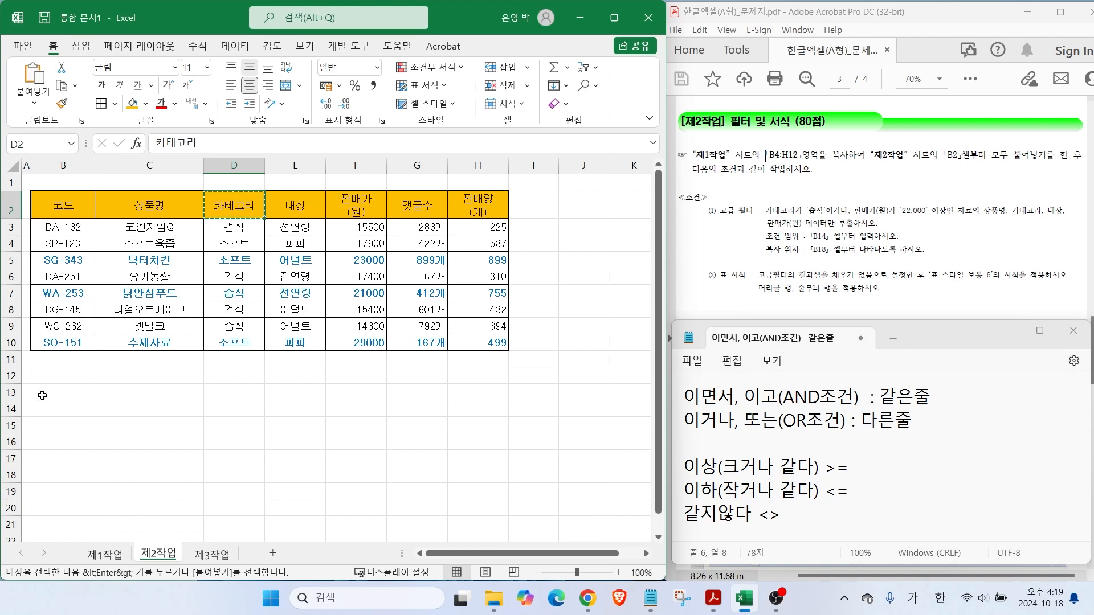
click(85, 408)
key(ctrl+v)
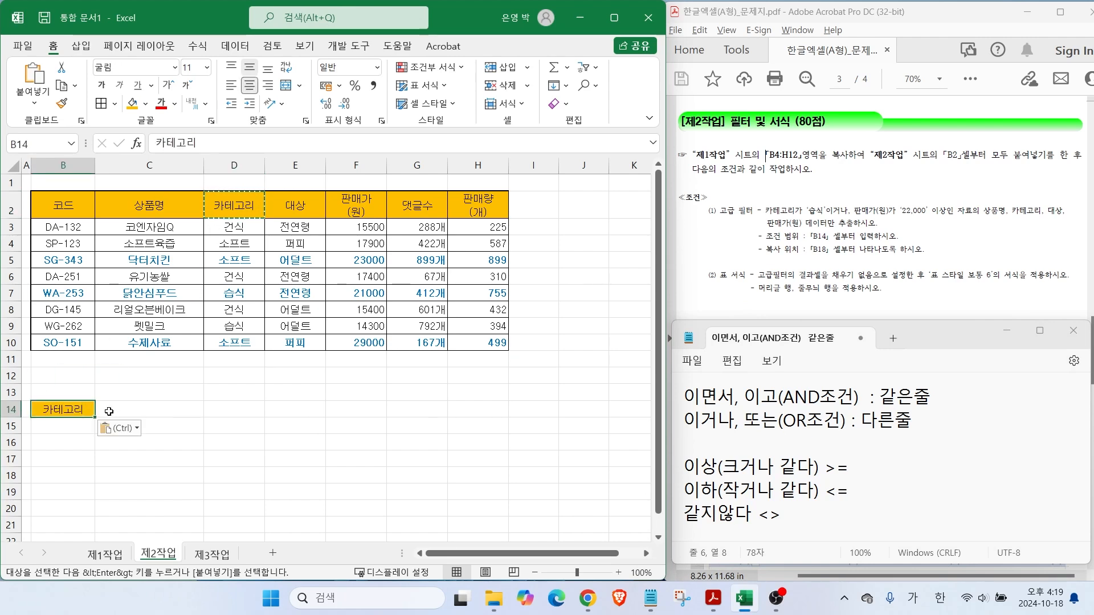
click(354, 210)
key(ctrl+c)
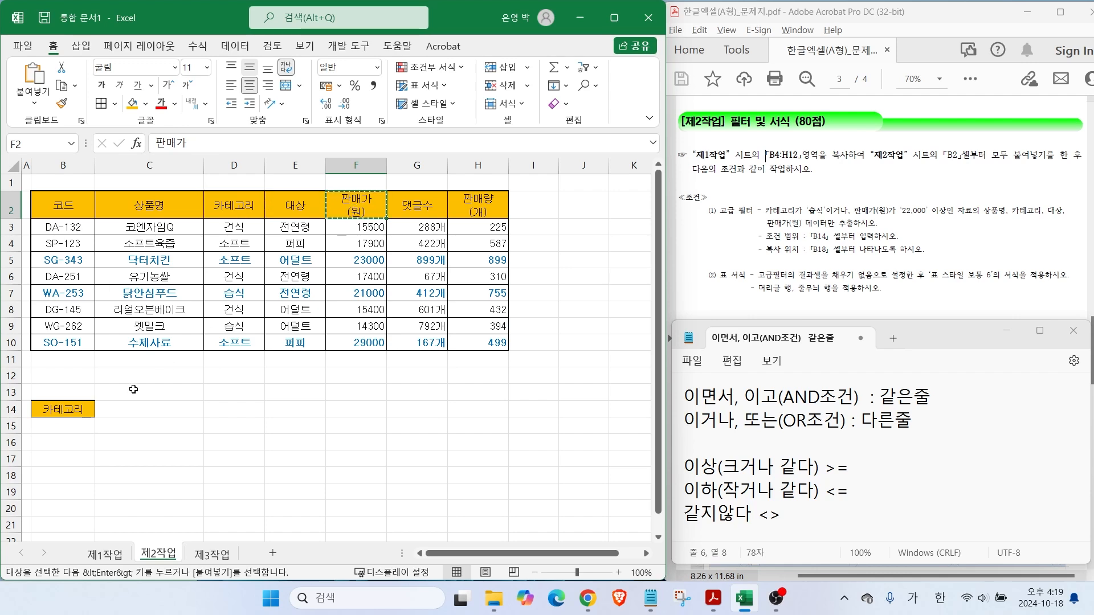
click(147, 408)
key(ctrl+v)
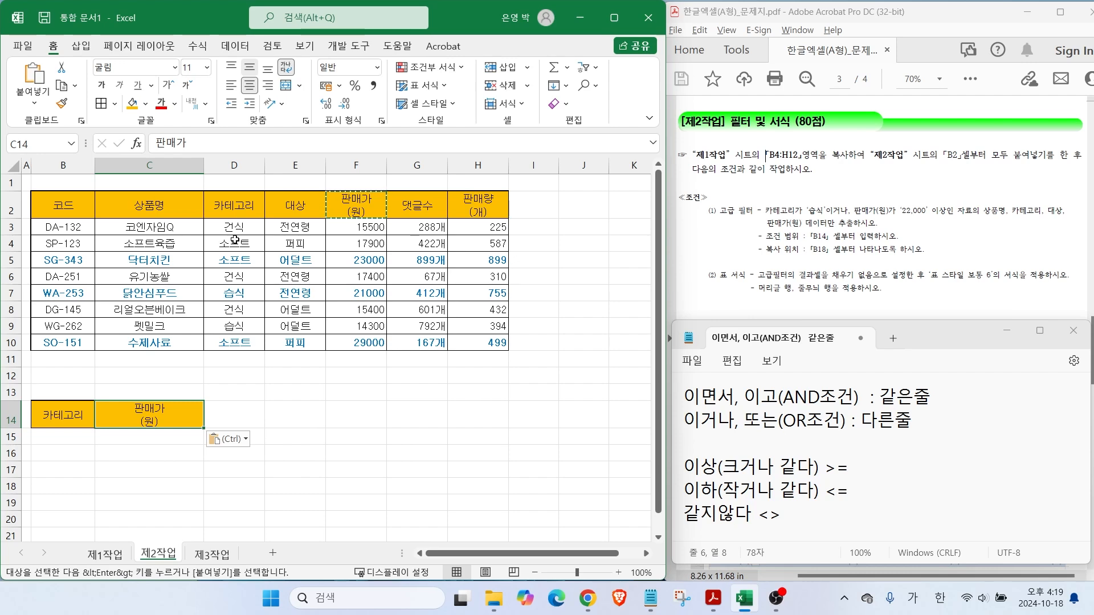
Copy the 습식 value from the table's category column into B15 under the 카테고리 criteria header.
click(225, 278)
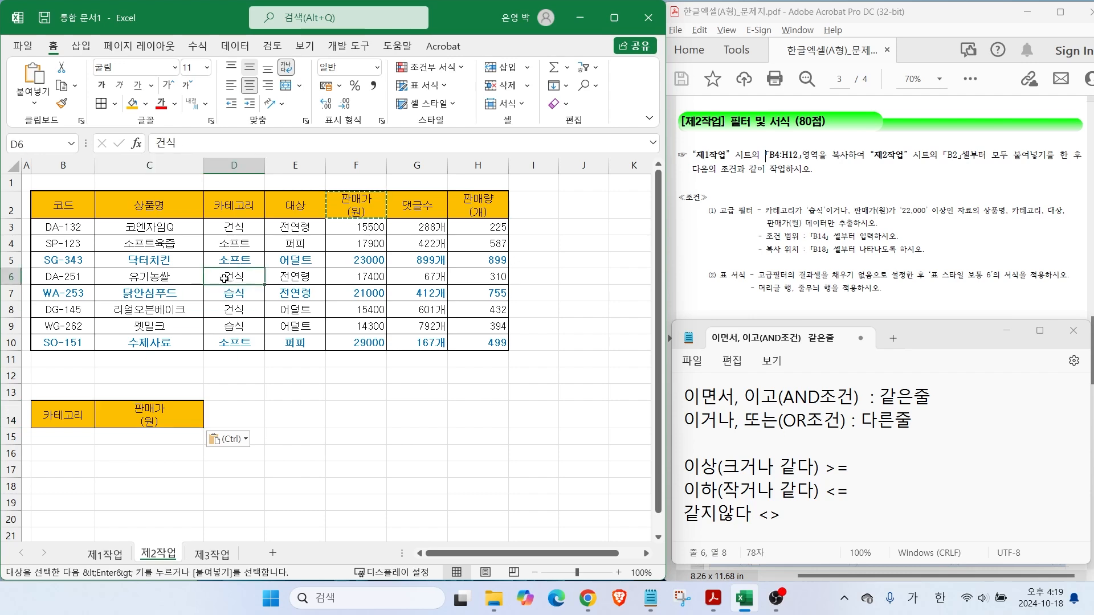
click(232, 327)
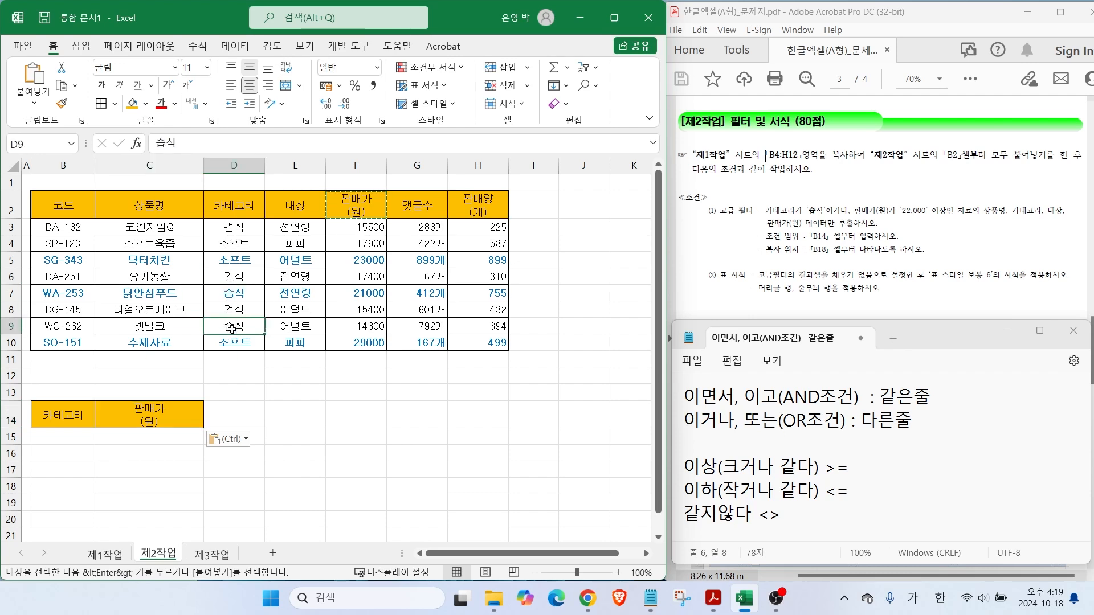
key(ctrl+c)
click(60, 442)
key(ctrl+v)
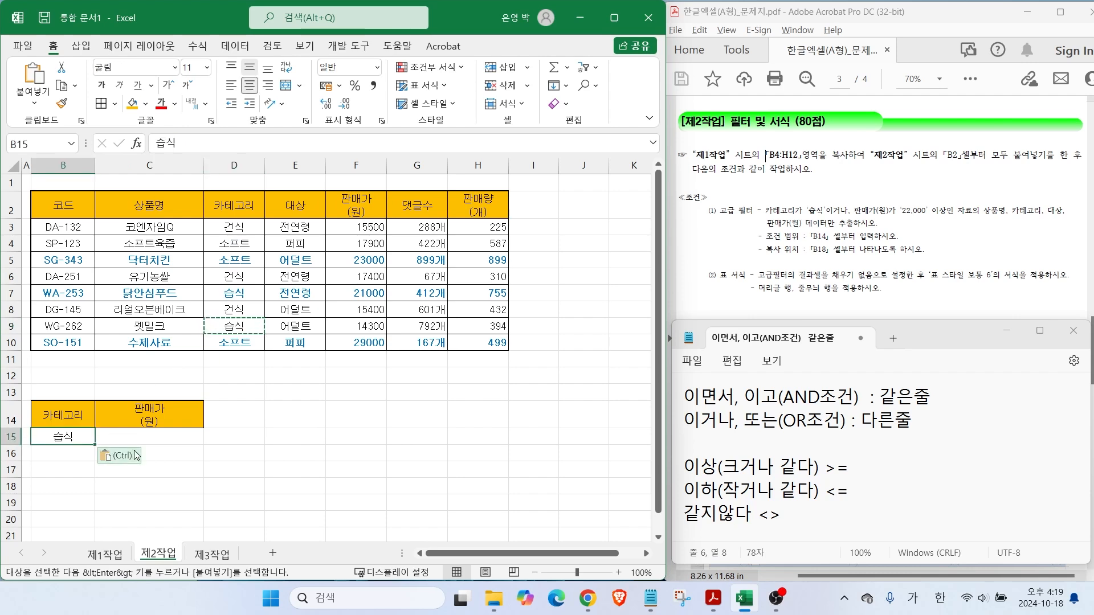
click(177, 463)
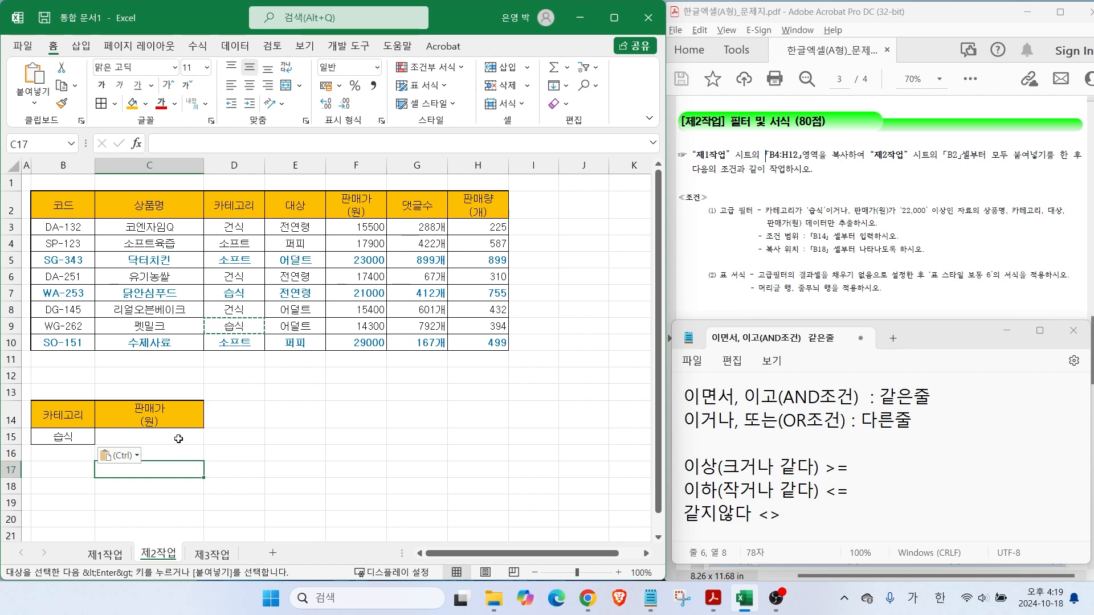
Enter the price criterion >=22000 in C16, one row below the 습식 criterion, for an OR condition.
key(ctrl+2)
mouse_move(261, 364)
mouse_down()
mouse_move(275, 371)
mouse_move(264, 390)
mouse_move(309, 374)
mouse_move(331, 387)
mouse_move(463, 381)
mouse_up()
mouse_move(86, 426)
mouse_down()
mouse_move(203, 438)
mouse_move(146, 437)
mouse_up()
drag(140, 419, 171, 443)
mouse_move(91, 449)
mouse_down()
mouse_move(230, 468)
mouse_move(215, 467)
mouse_move(257, 391)
mouse_up()
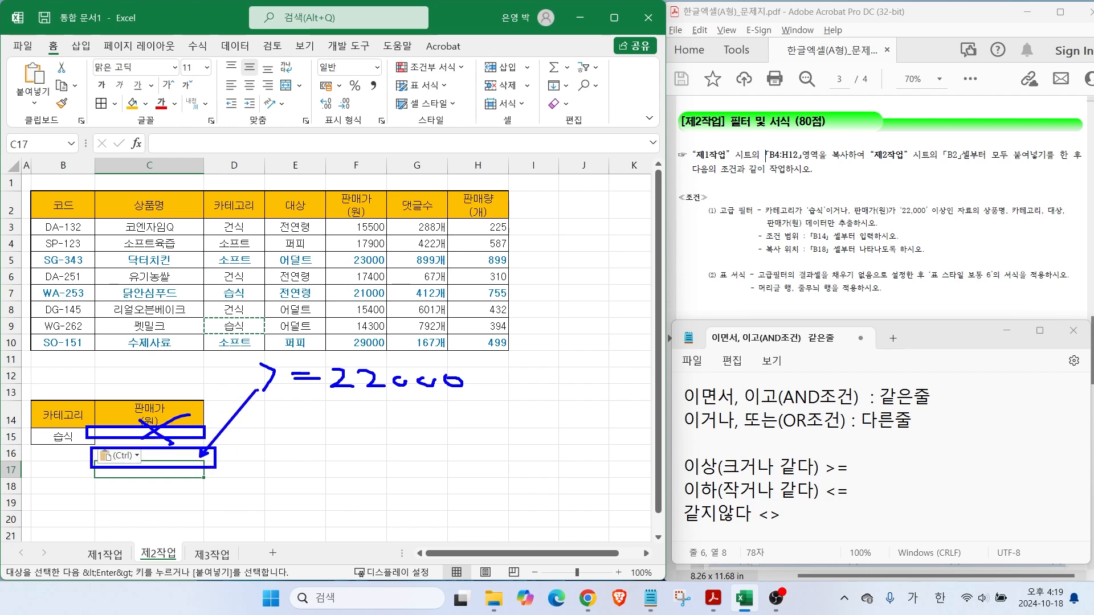
click(158, 451)
text(>=220)
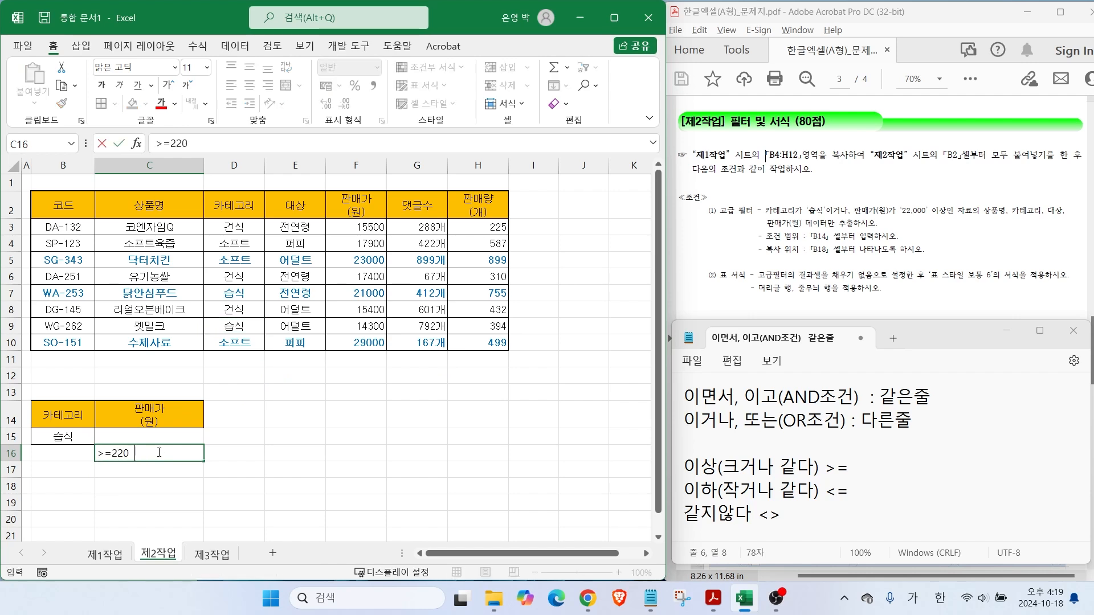
key(Return)
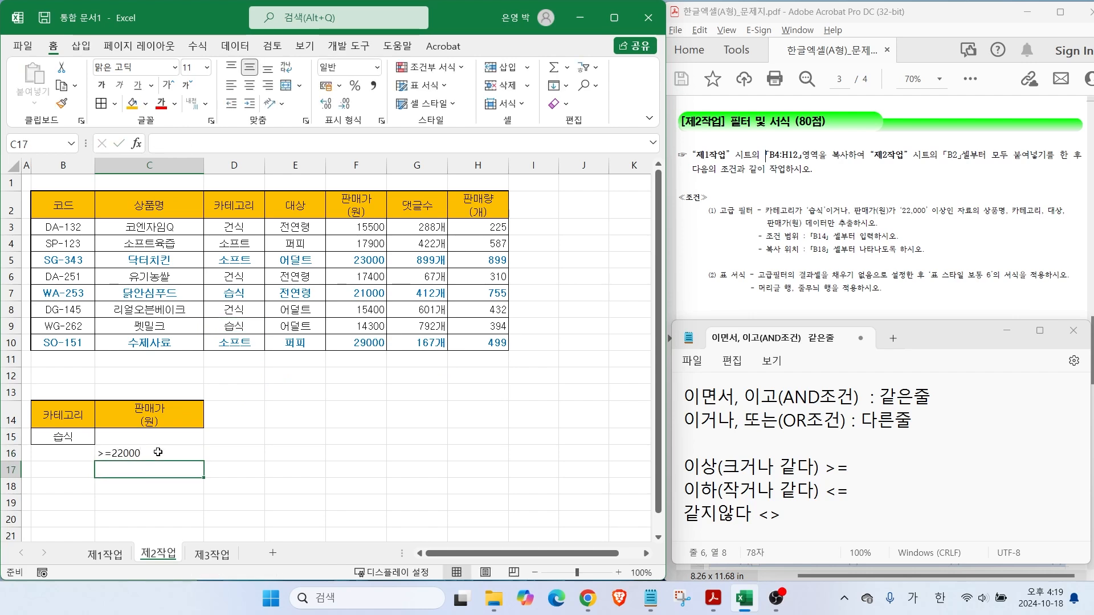
Review the criteria range and the required extraction fields: 상품명, 카테고리, 대상 and 판매가(원).
click(294, 472)
key(ctrl+2)
mouse_move(38, 404)
mouse_down()
mouse_move(202, 445)
mouse_move(211, 462)
mouse_up()
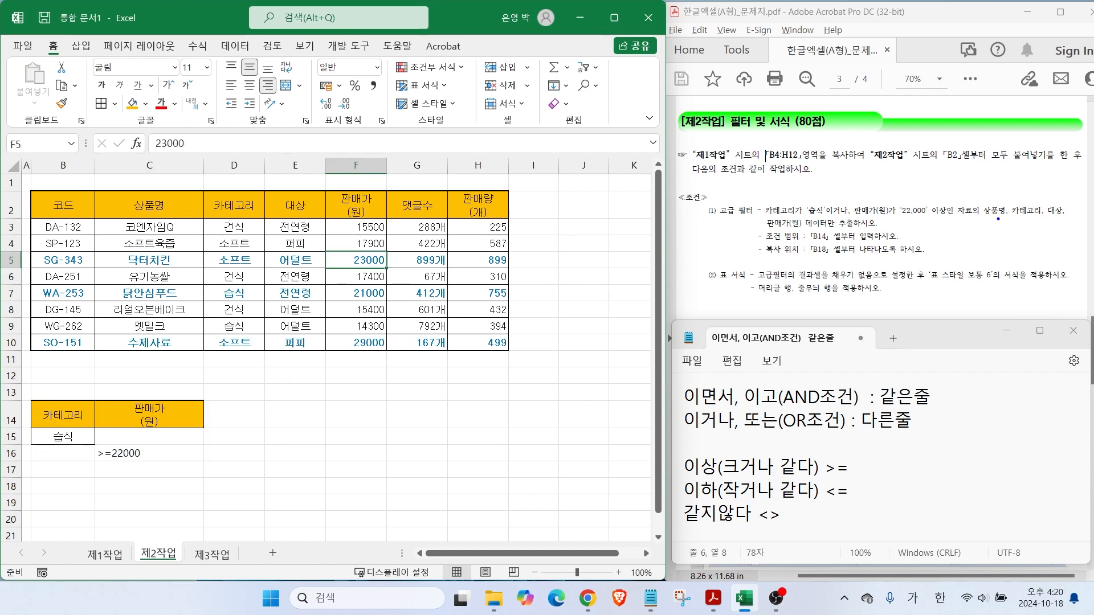
drag(1001, 218, 1061, 225)
drag(793, 231, 792, 228)
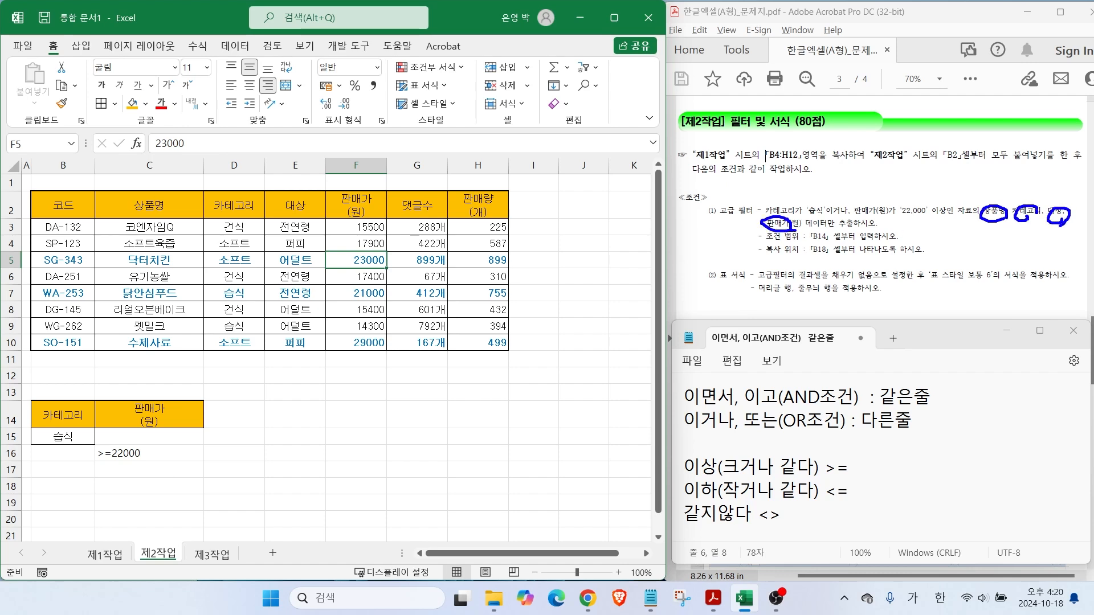
key(Escape)
click(139, 203)
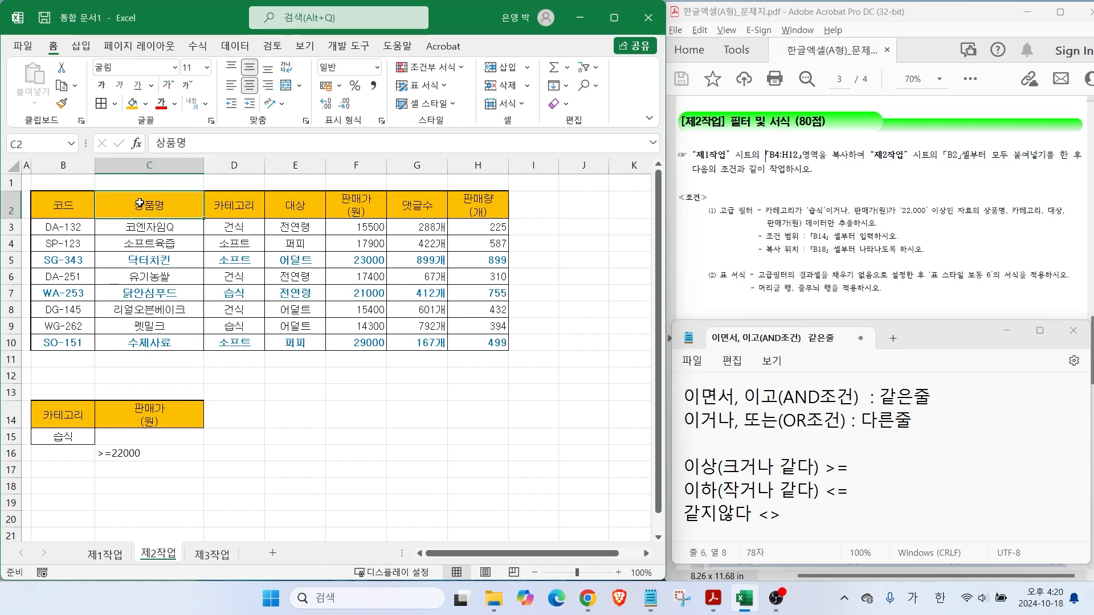
ctrl+click(231, 206)
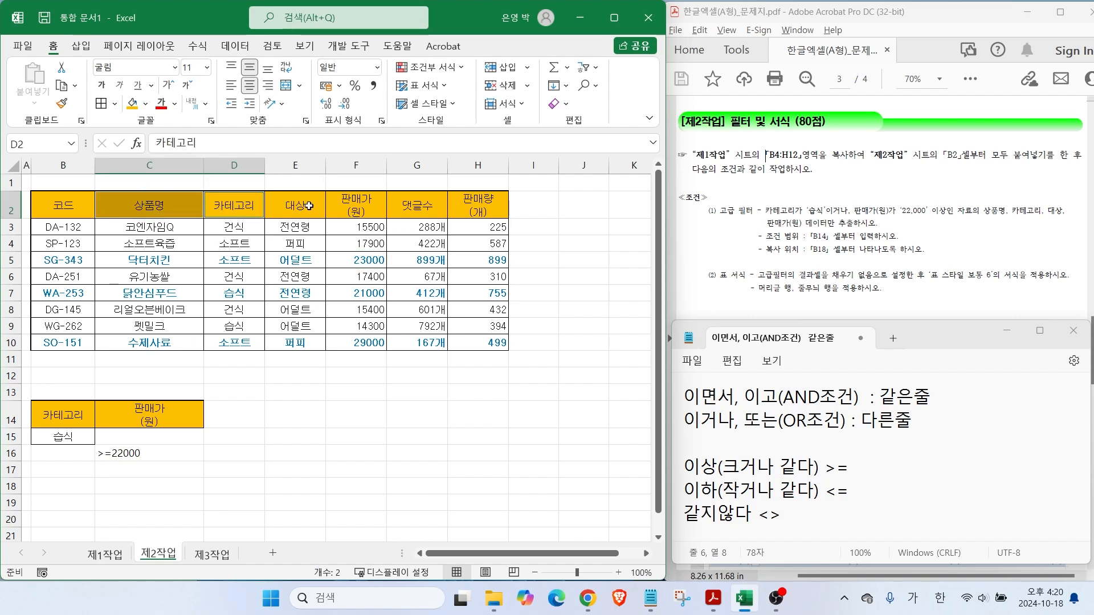
ctrl+click(312, 206)
ctrl+click(361, 205)
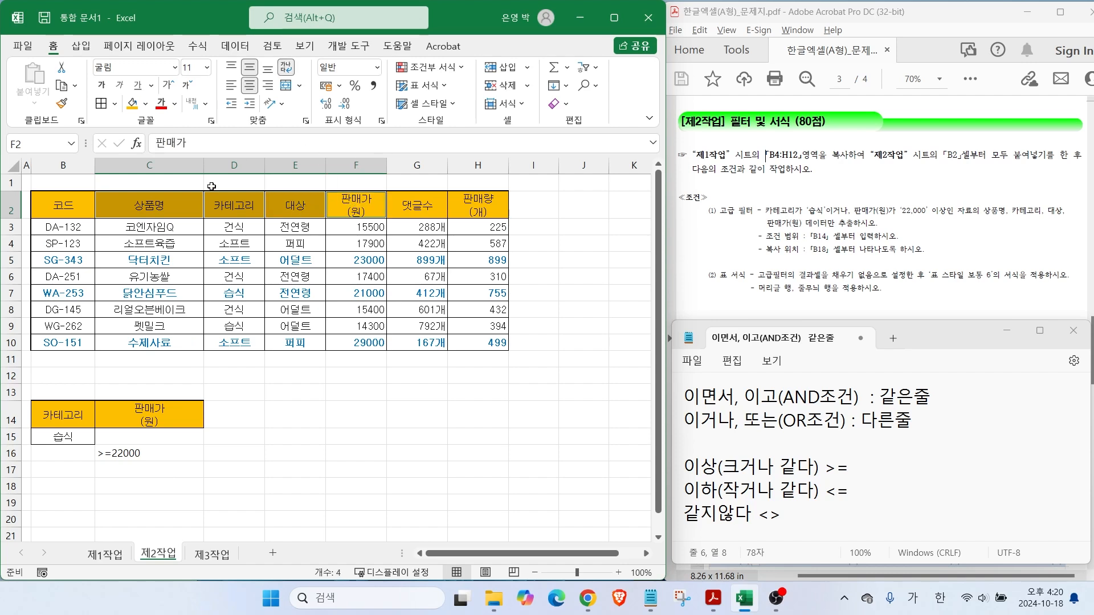
ctrl+click(82, 182)
click(130, 198)
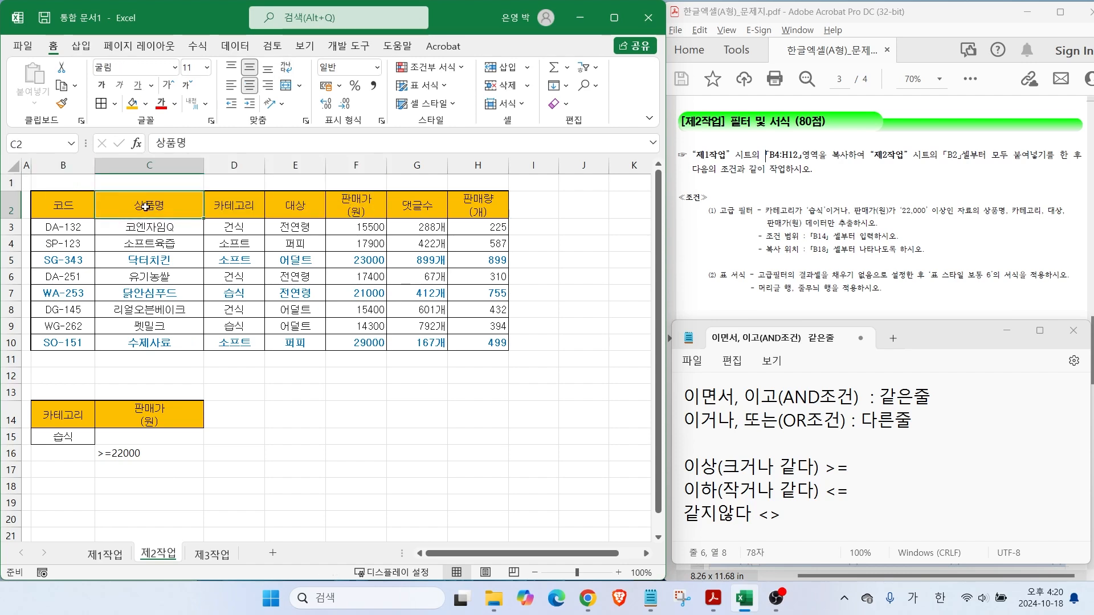
Copy the adjacent headers 상품명, 카테고리, 대상 and 판매가(원) from the source table to B18 as extraction headers.
drag(139, 206, 364, 205)
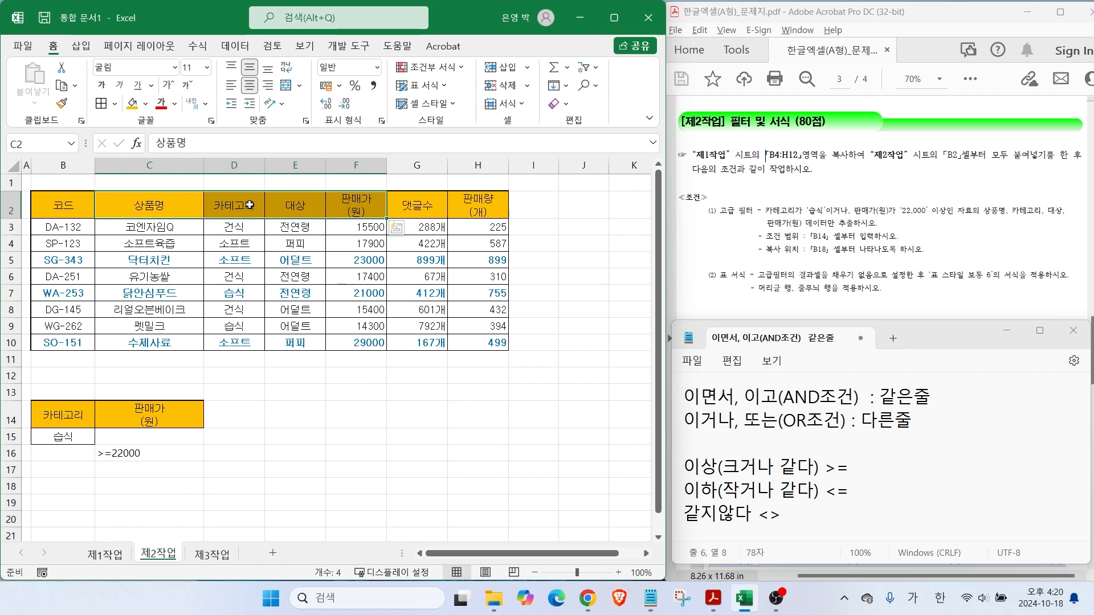
key(ctrl+c)
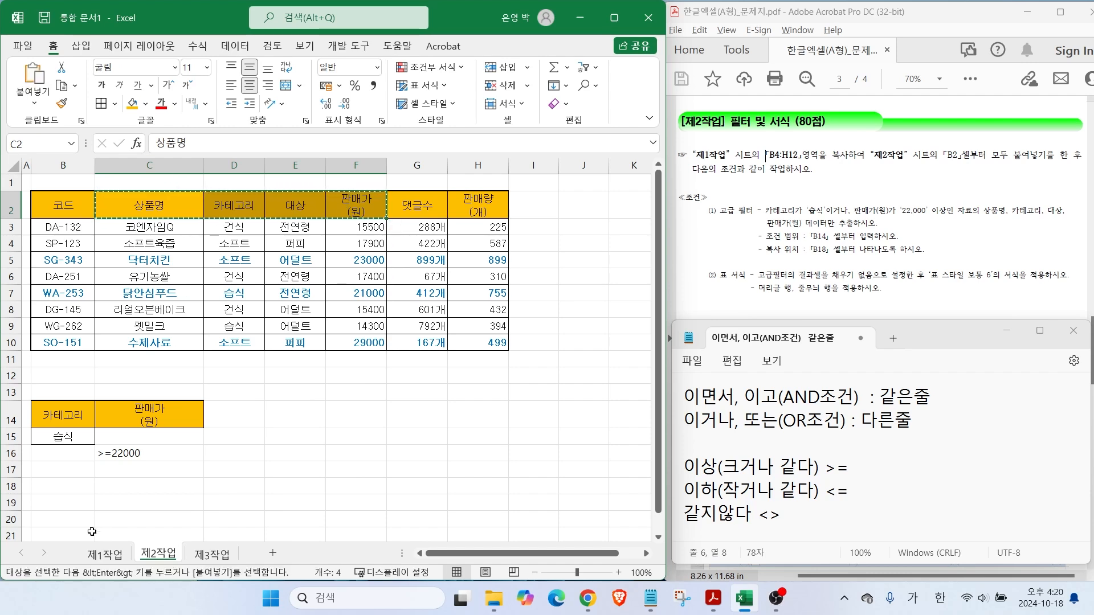
click(55, 487)
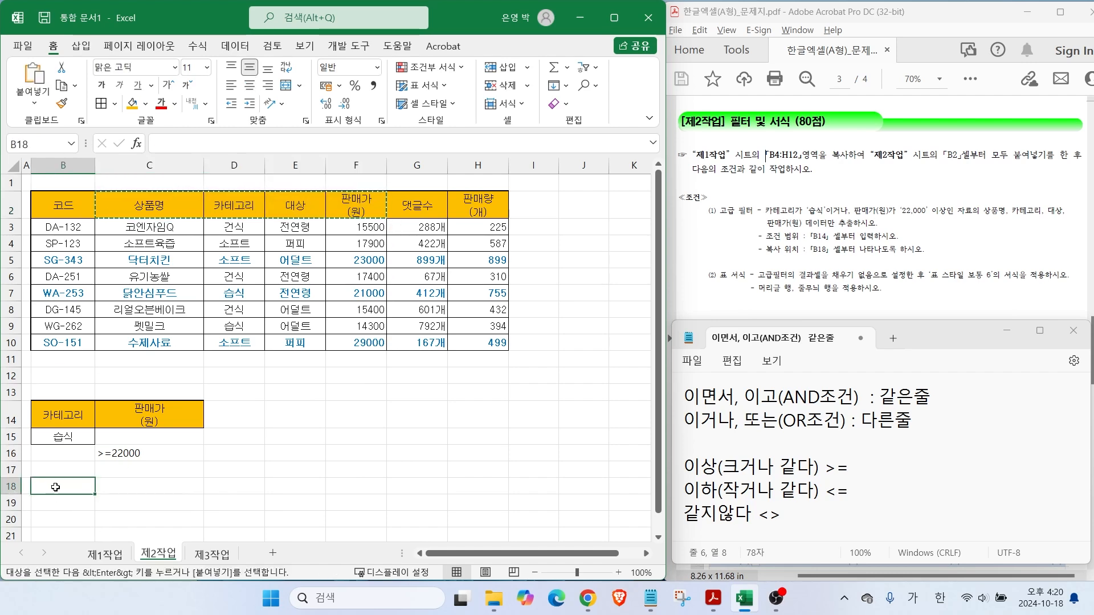
key(ctrl+v)
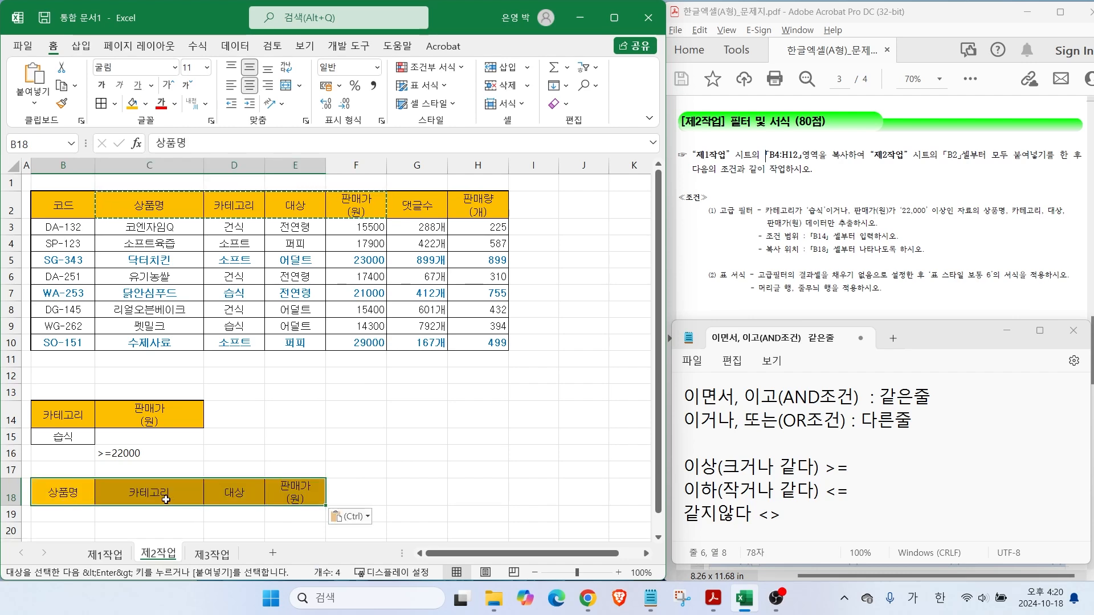
click(417, 492)
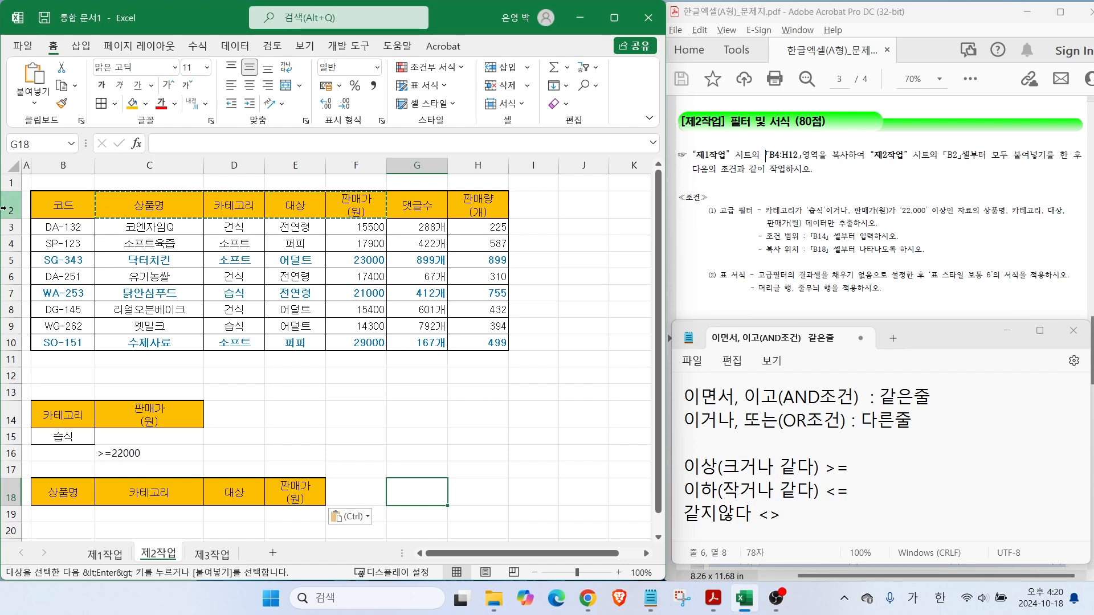
Start an advanced filter with the whole source table B2:H10 as the list range.
mouse_move(33, 191)
mouse_down()
mouse_move(262, 289)
mouse_move(526, 352)
mouse_up()
key(Escape)
mouse_move(63, 206)
mouse_down()
mouse_move(296, 262)
mouse_move(479, 326)
mouse_move(477, 343)
mouse_up()
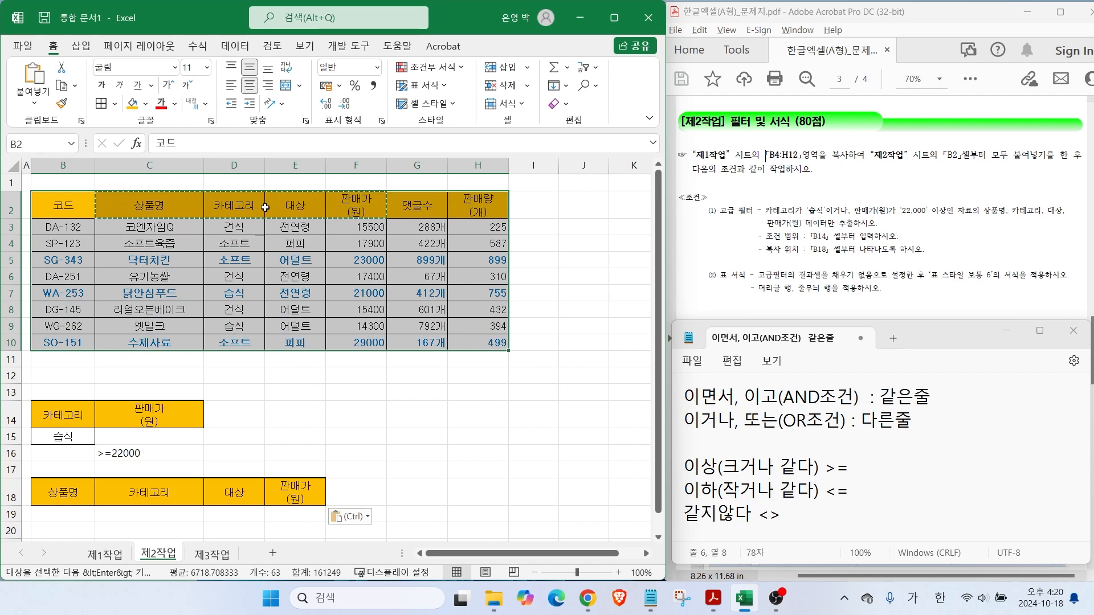
key(ctrl)
key(Escape)
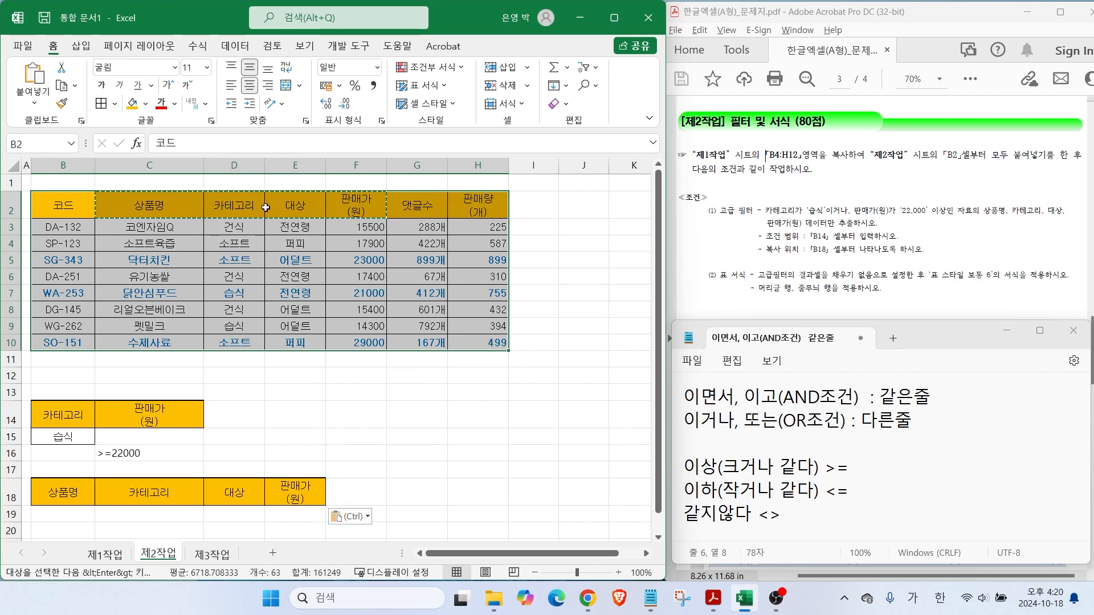
key(Escape)
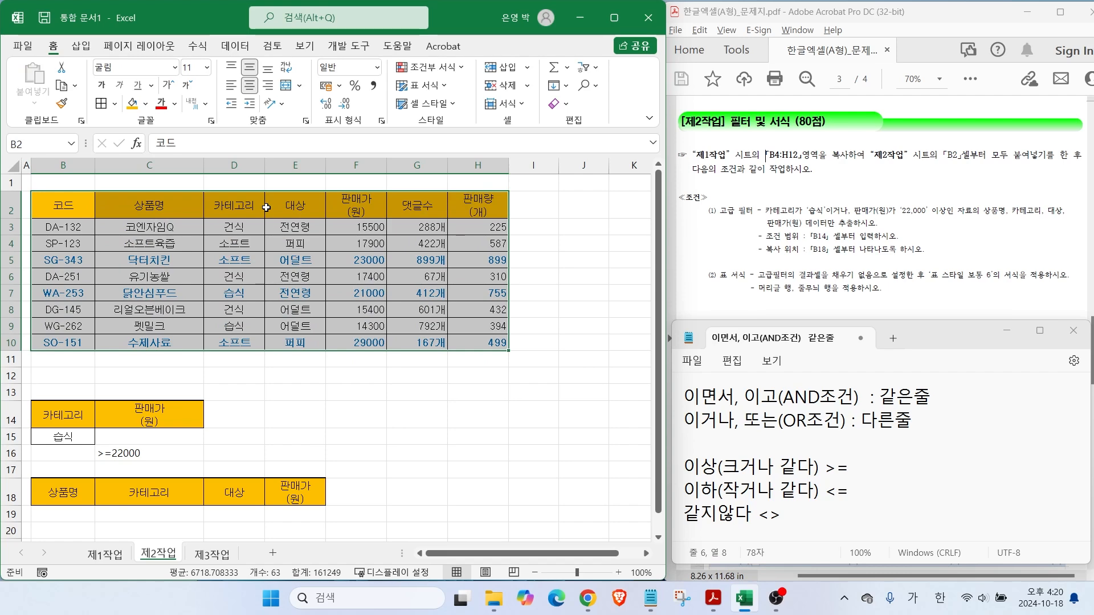
click(372, 410)
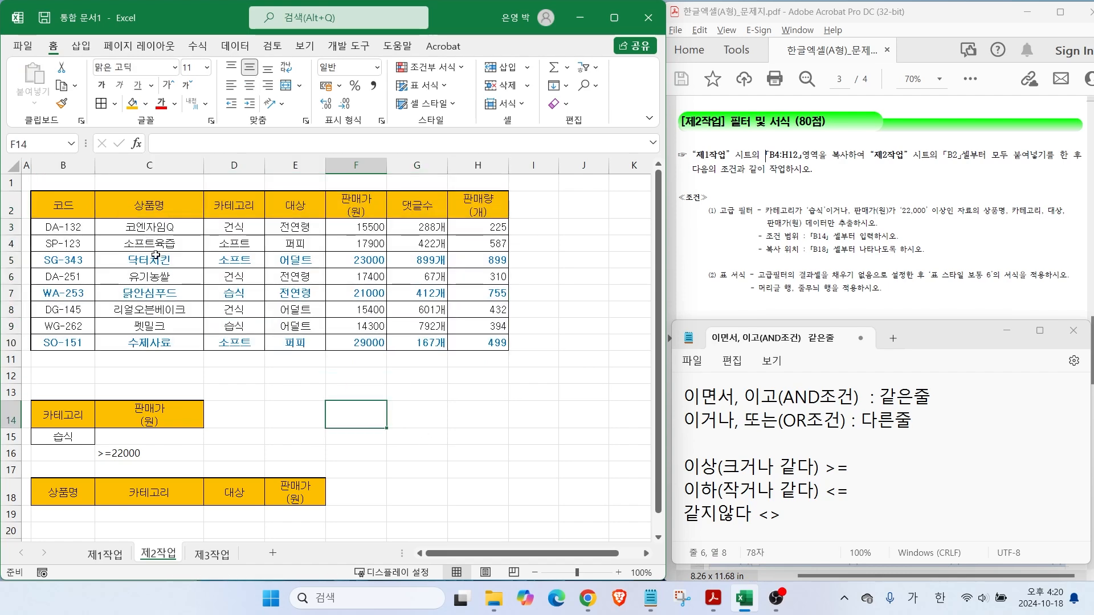
drag(54, 197, 486, 343)
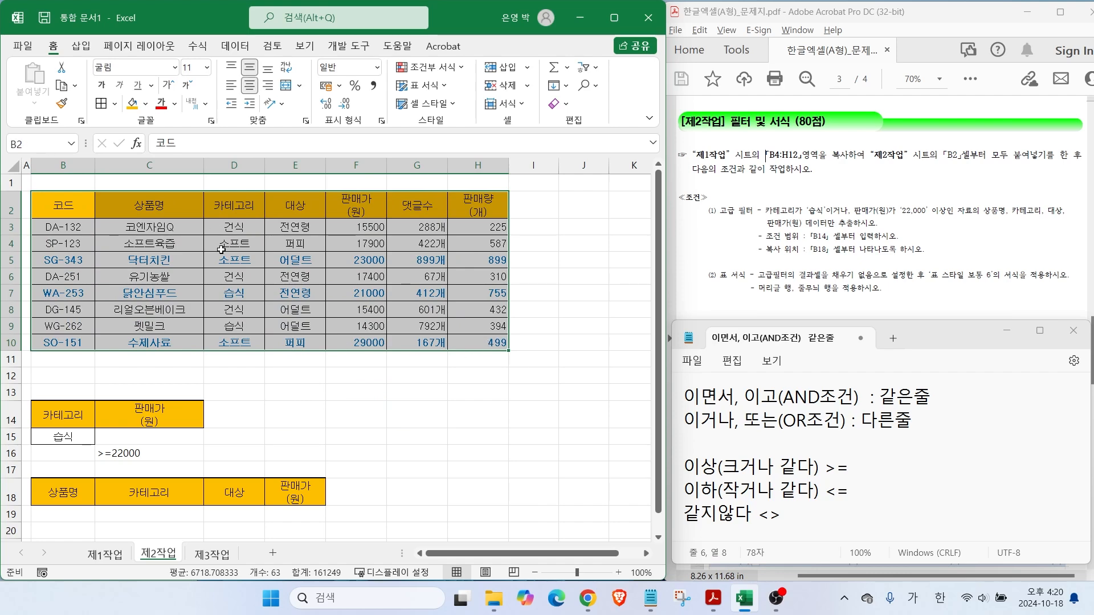
click(234, 45)
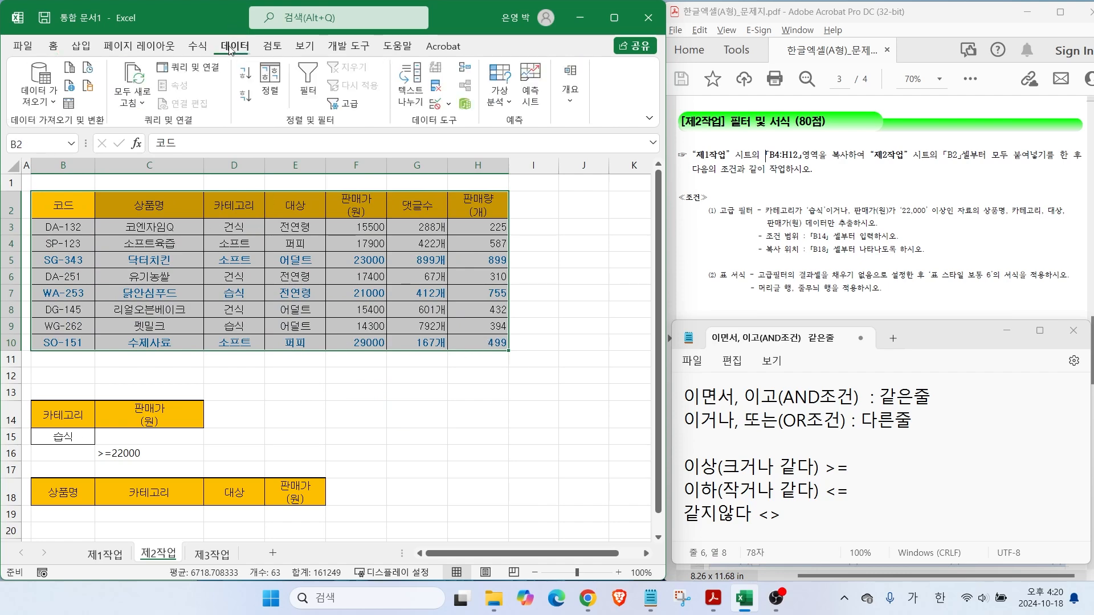
click(350, 104)
drag(491, 67, 587, 168)
key(ctrl+2)
mouse_move(34, 188)
mouse_down()
mouse_move(487, 359)
mouse_move(514, 359)
mouse_up()
drag(511, 255, 610, 245)
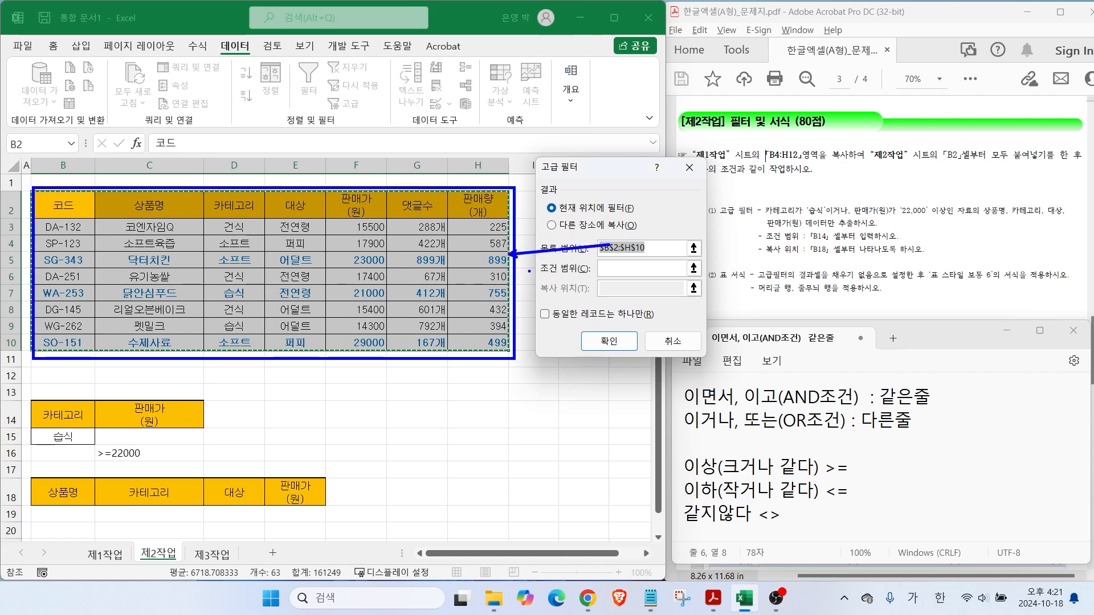
key(Escape)
Set the advanced filter's criteria range to B14:C16.
click(607, 272)
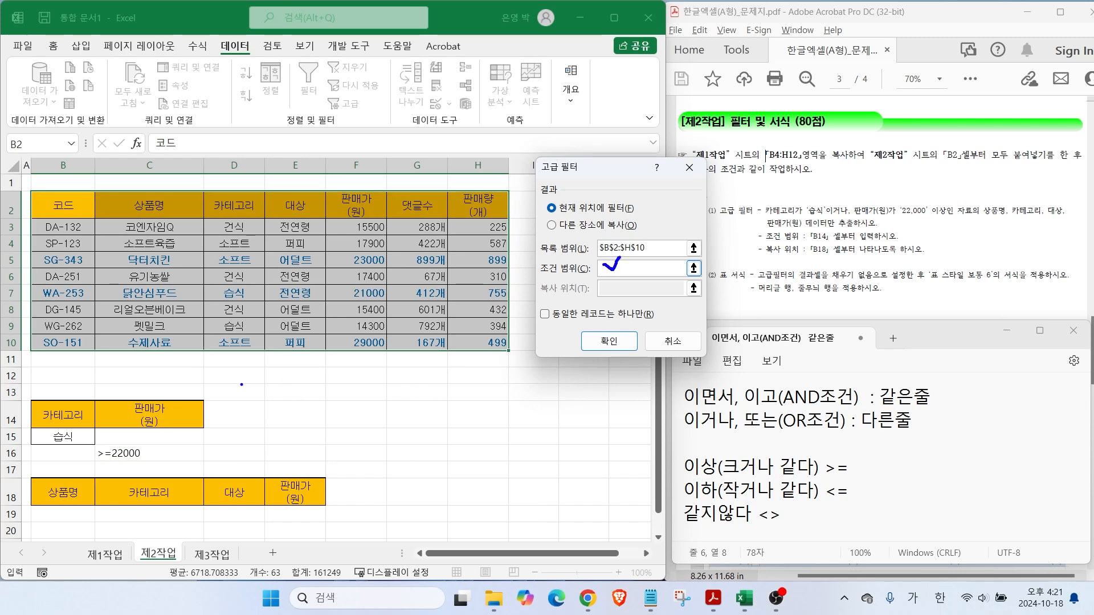
drag(31, 399, 218, 463)
mouse_move(240, 417)
mouse_down()
mouse_move(202, 436)
mouse_move(602, 266)
mouse_up()
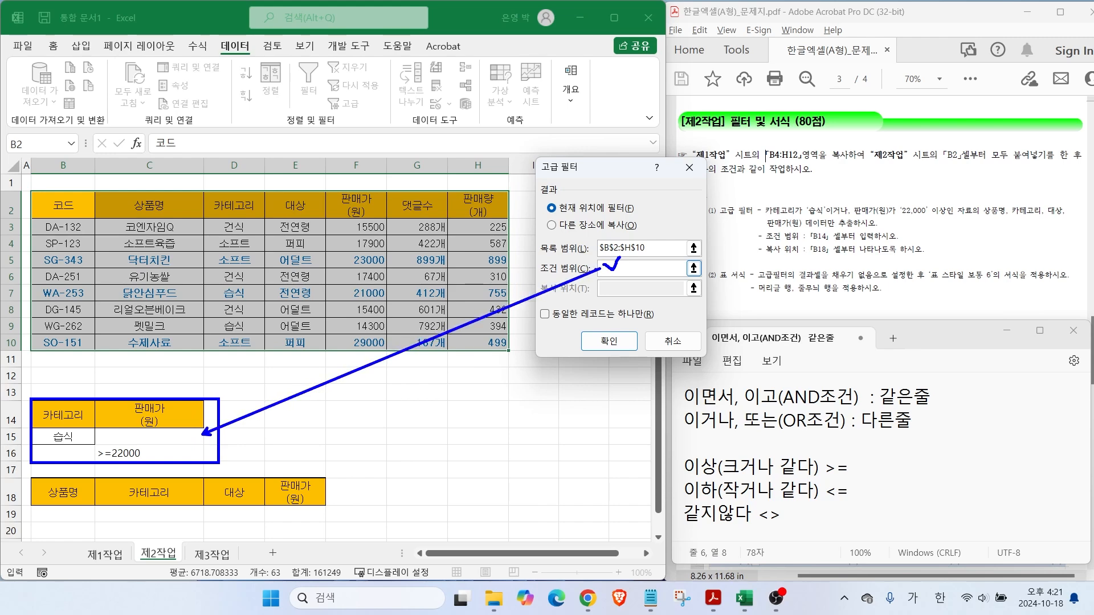
key(Escape)
drag(63, 415, 149, 453)
Set the advanced filter to copy results to another location, with B18:E18 as the destination, and run it.
drag(543, 225, 582, 211)
drag(598, 283, 637, 271)
key(Escape)
click(550, 225)
click(605, 290)
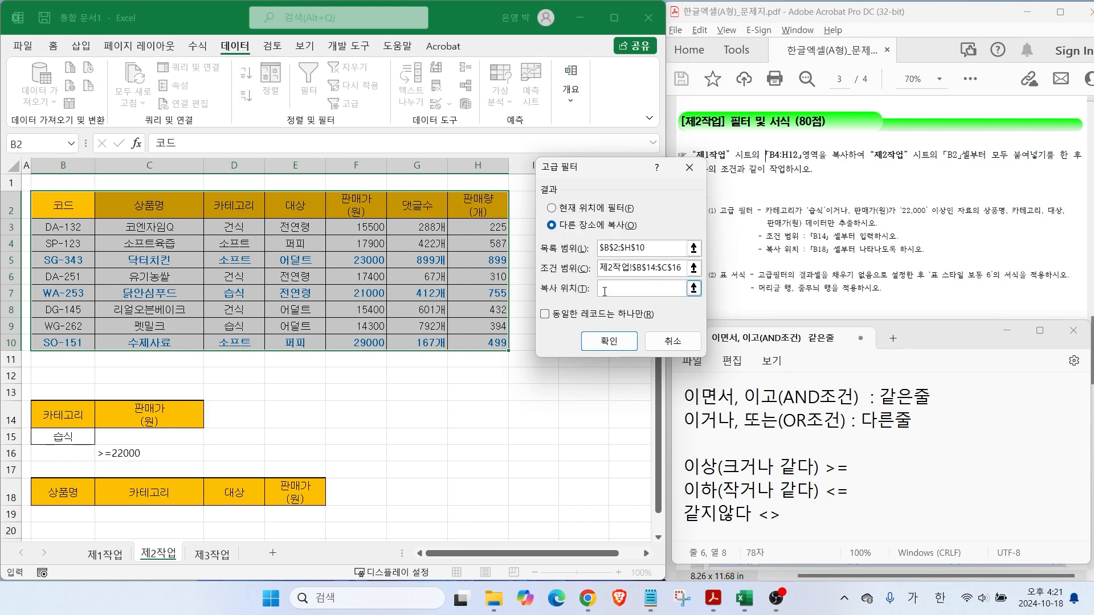
mouse_move(38, 477)
mouse_down()
mouse_move(193, 504)
mouse_move(334, 506)
mouse_move(610, 294)
mouse_up()
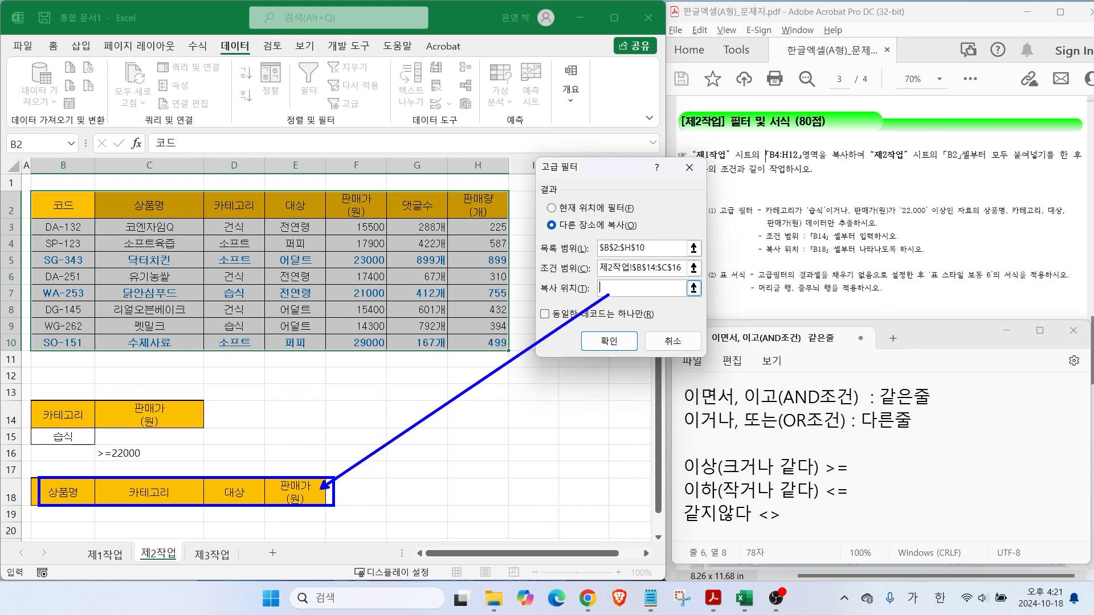
key(Escape)
drag(64, 497, 257, 493)
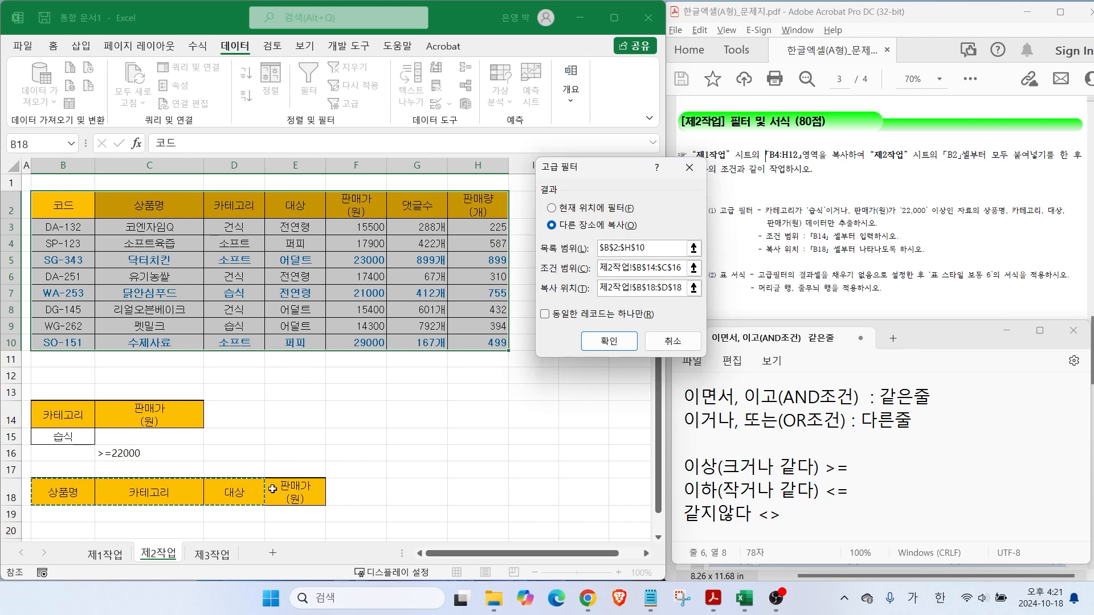
drag(62, 493, 286, 490)
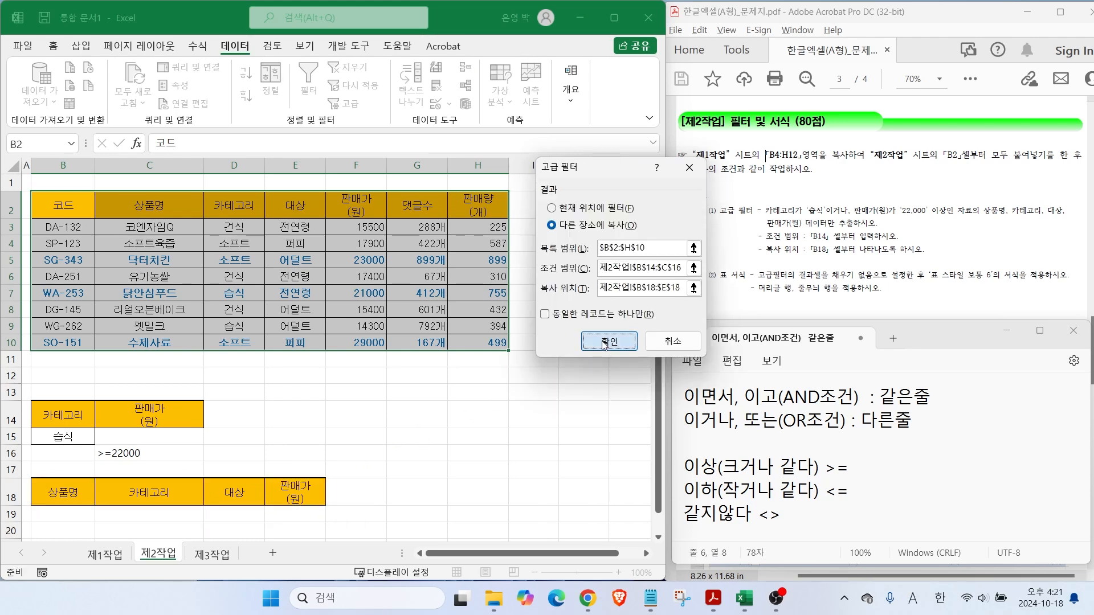
click(604, 343)
scroll(450, 408, down, 2)
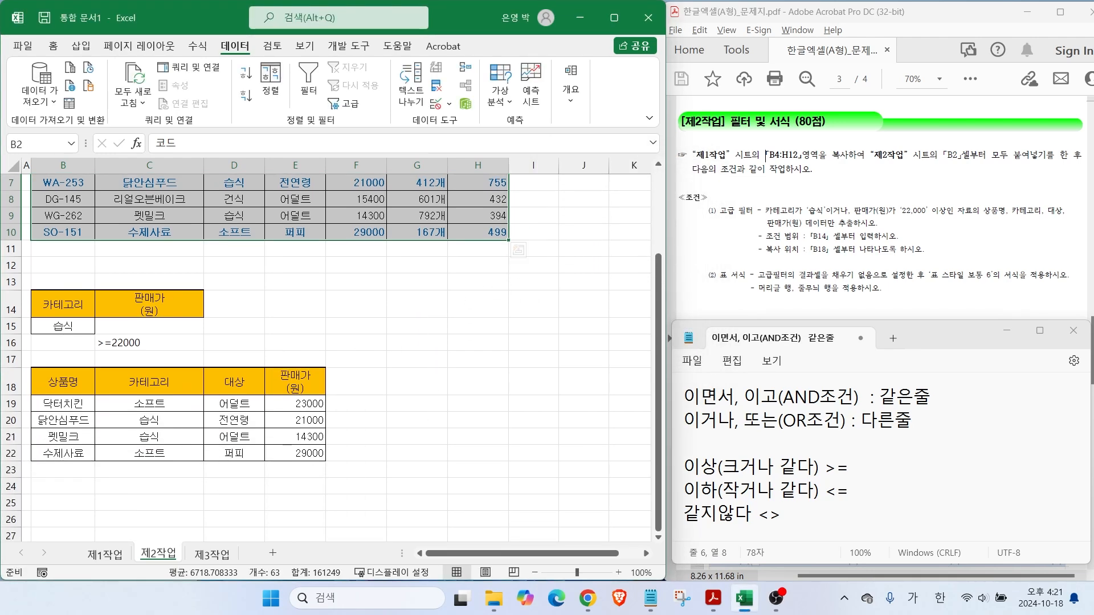
Set the extracted result range B18:E22, including its header row, to no fill.
drag(699, 264, 1079, 322)
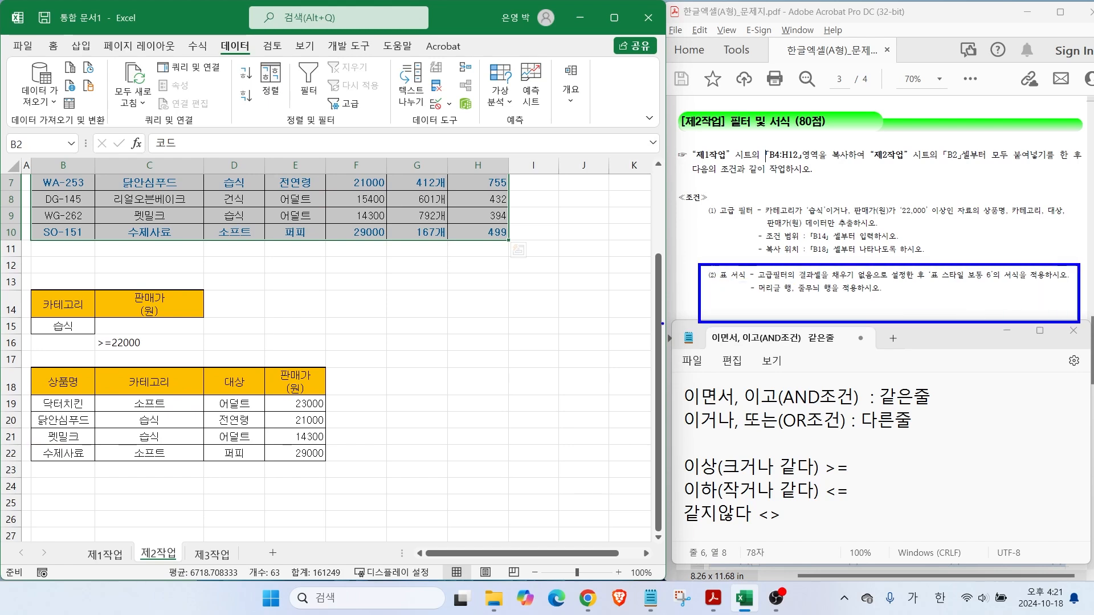
key(Escape)
drag(60, 385, 290, 455)
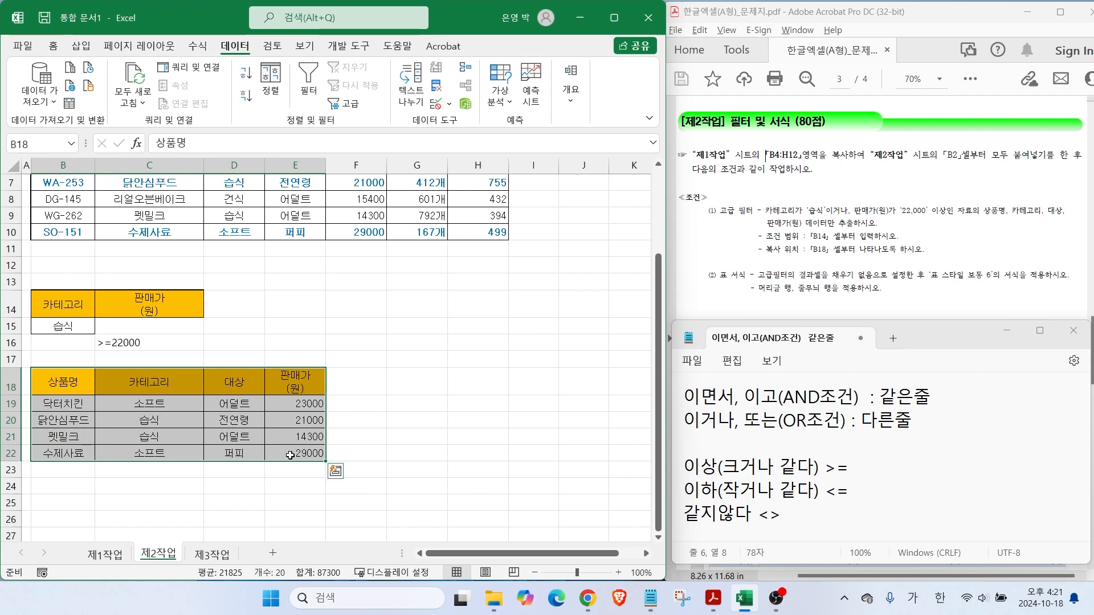
drag(842, 268, 911, 242)
drag(772, 283, 922, 282)
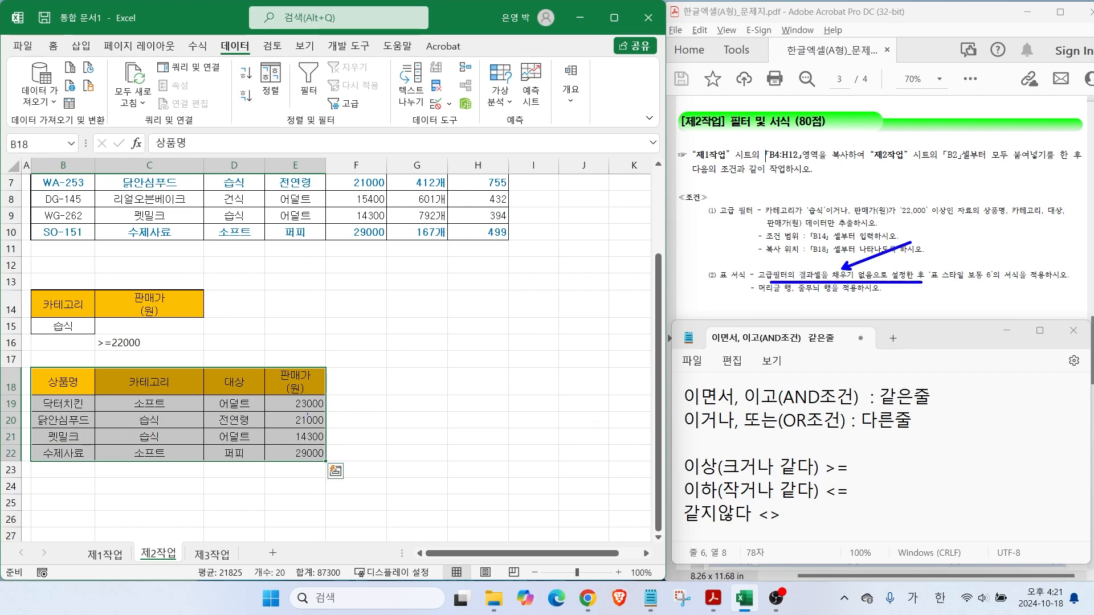
key(ctrl)
key(ctrl)
key(Escape)
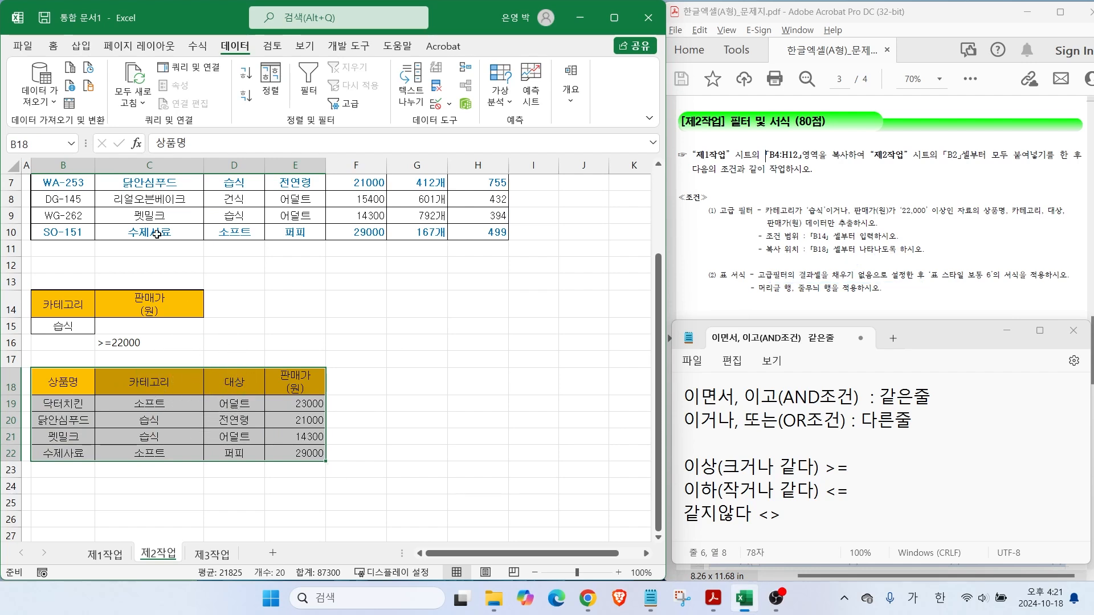
click(53, 46)
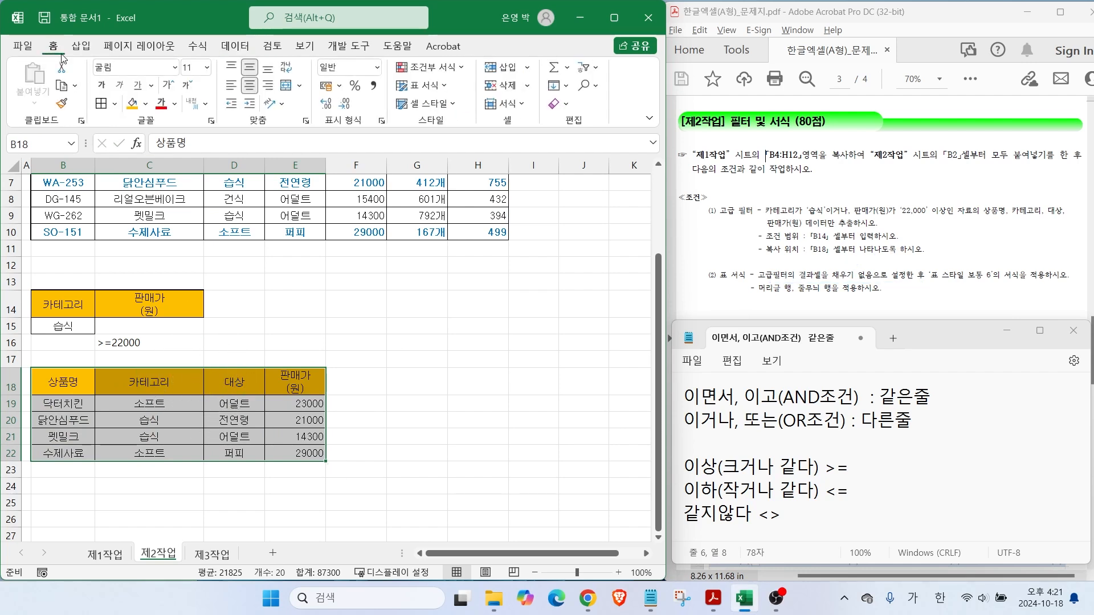
click(145, 110)
click(169, 259)
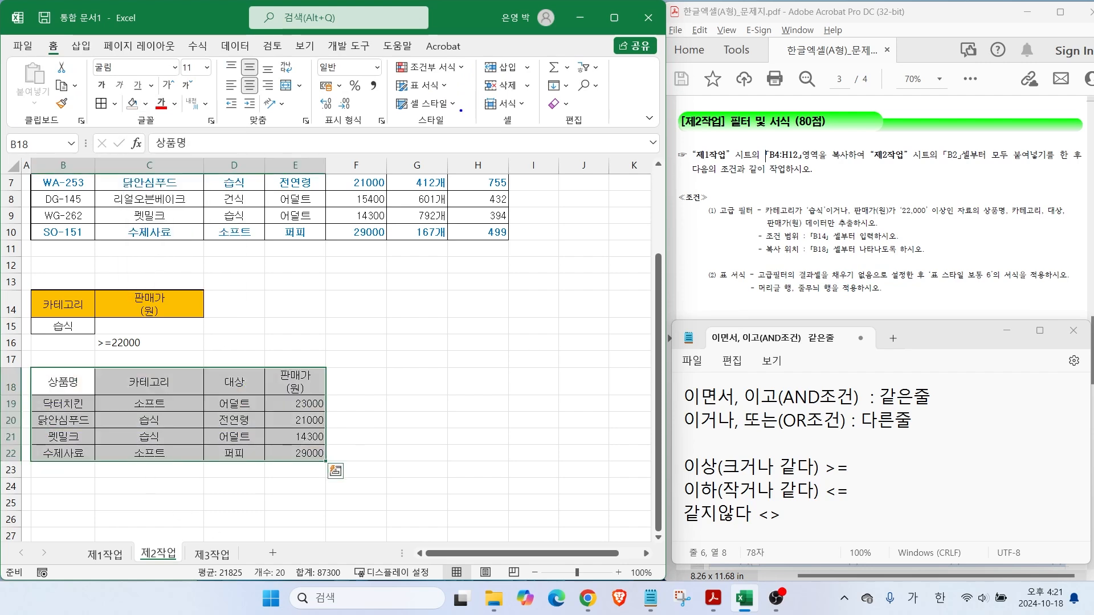
drag(461, 91, 446, 87)
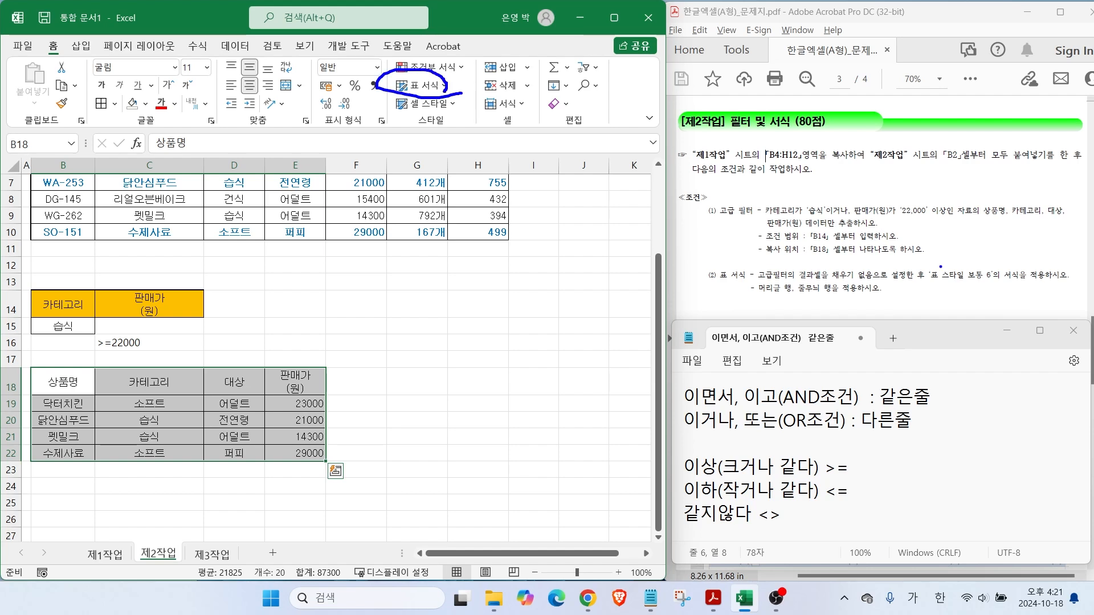
drag(964, 284, 995, 283)
drag(32, 365, 333, 470)
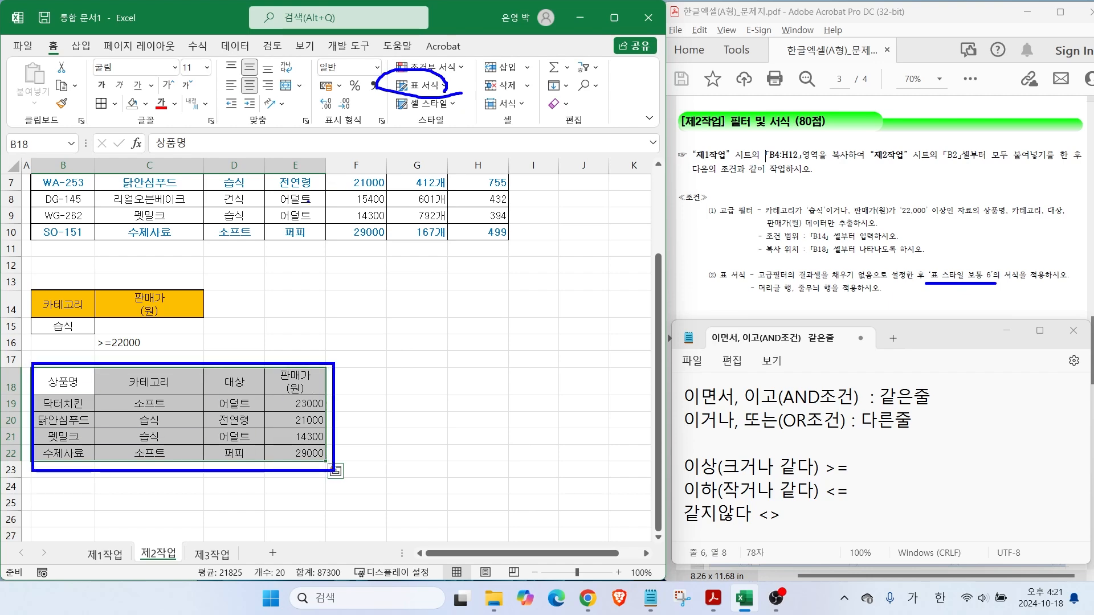
Format the extracted range B18:E22 as a table with headers, using the blue 표 스타일 보통 6 style.
click(424, 85)
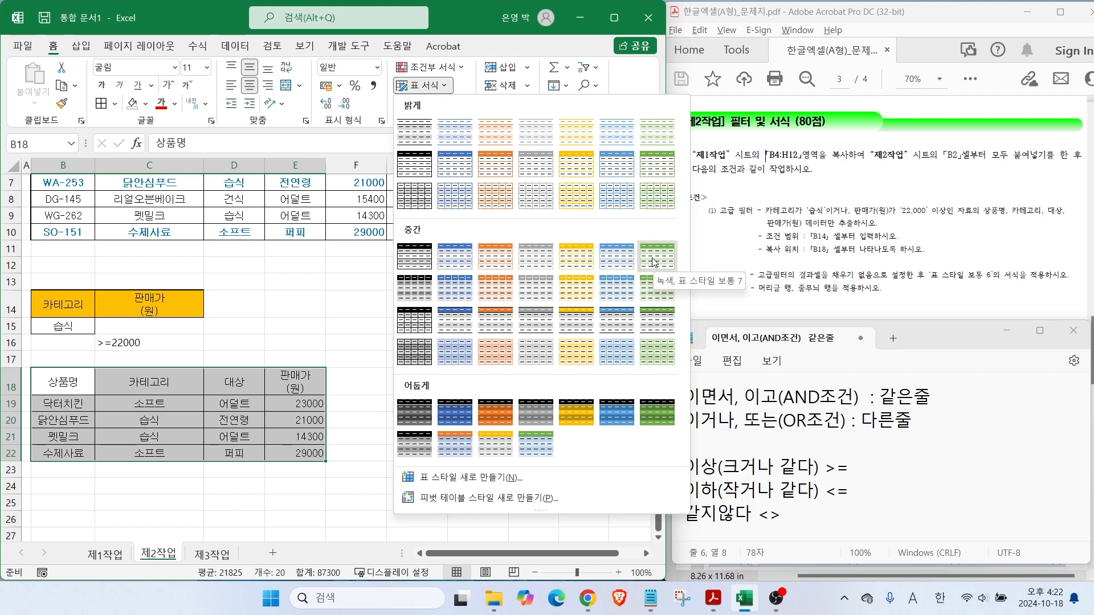
click(623, 263)
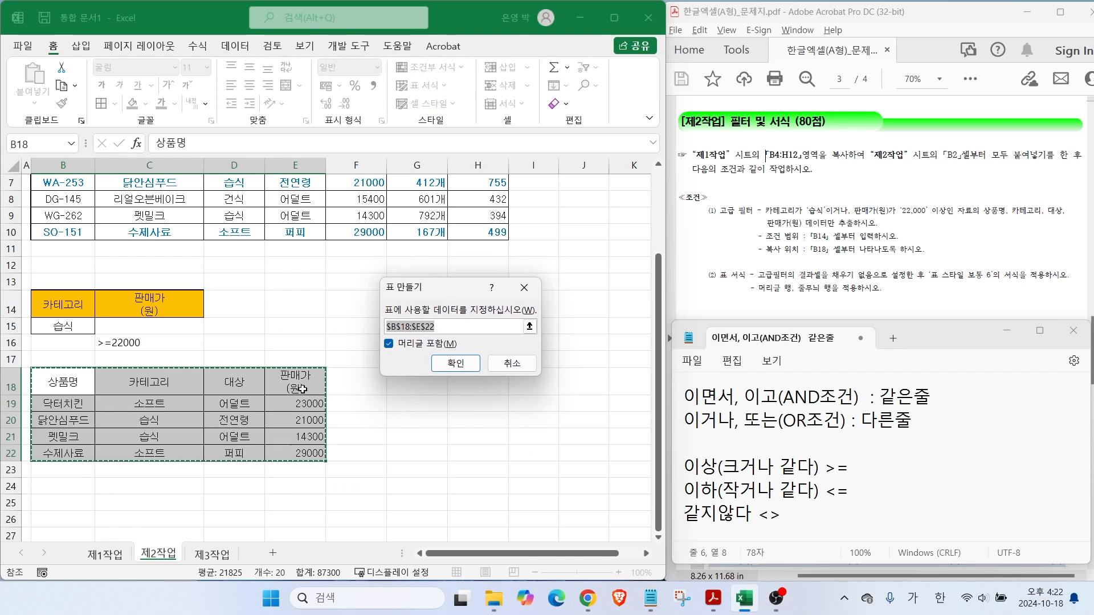
click(457, 366)
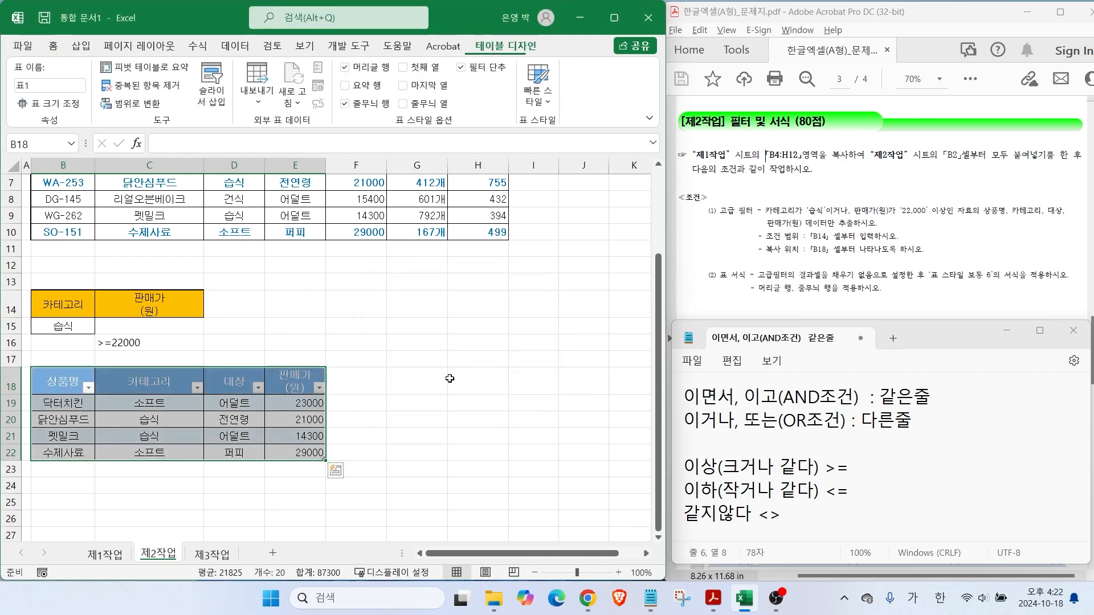
click(441, 402)
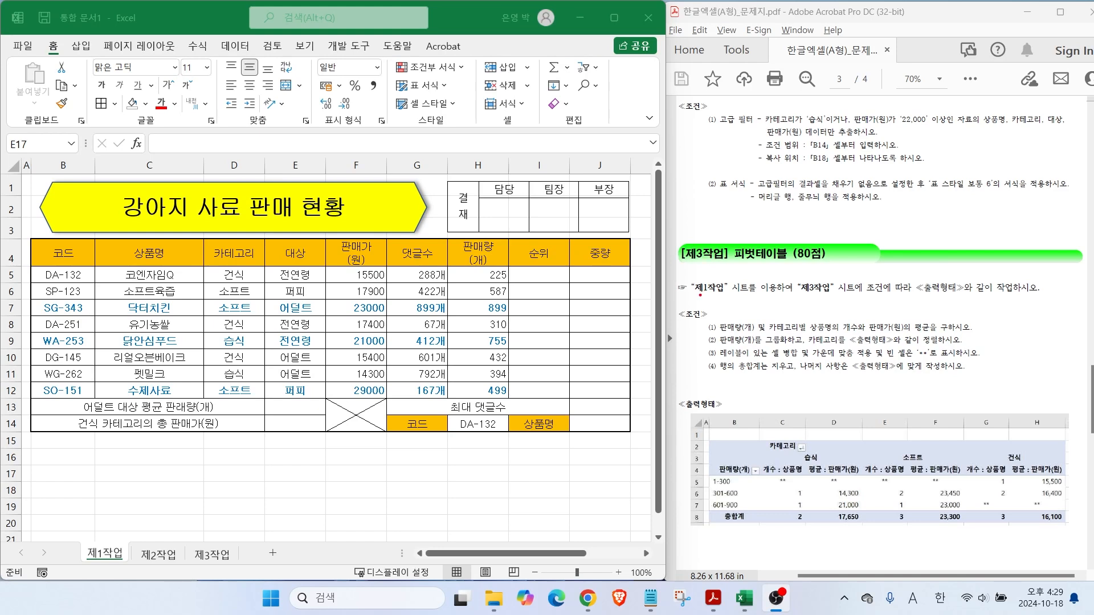
drag(698, 297, 864, 297)
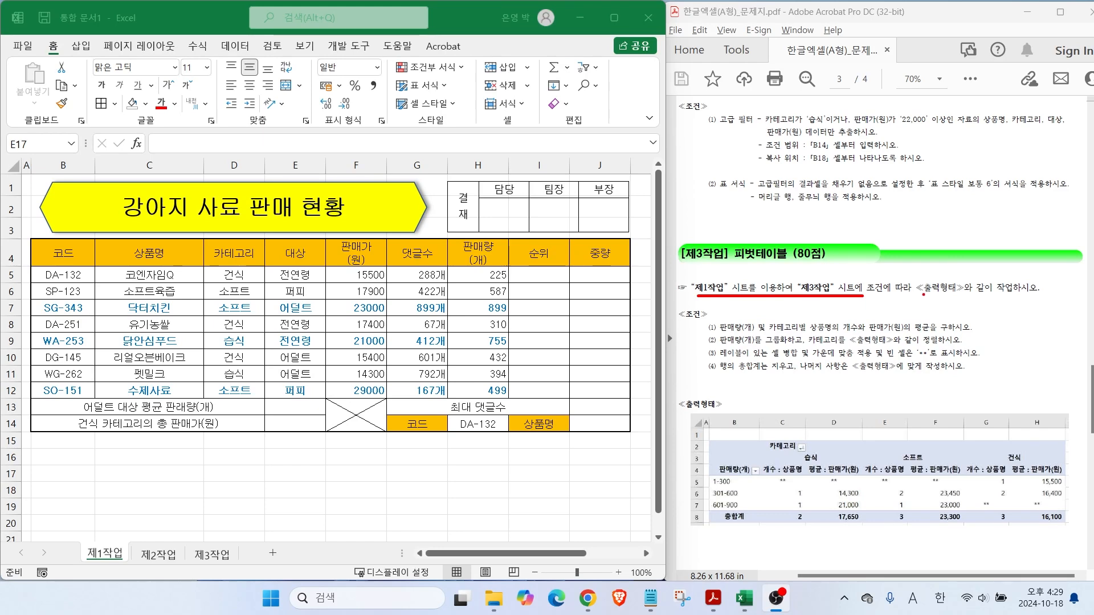
drag(921, 297, 1041, 299)
drag(33, 237, 511, 398)
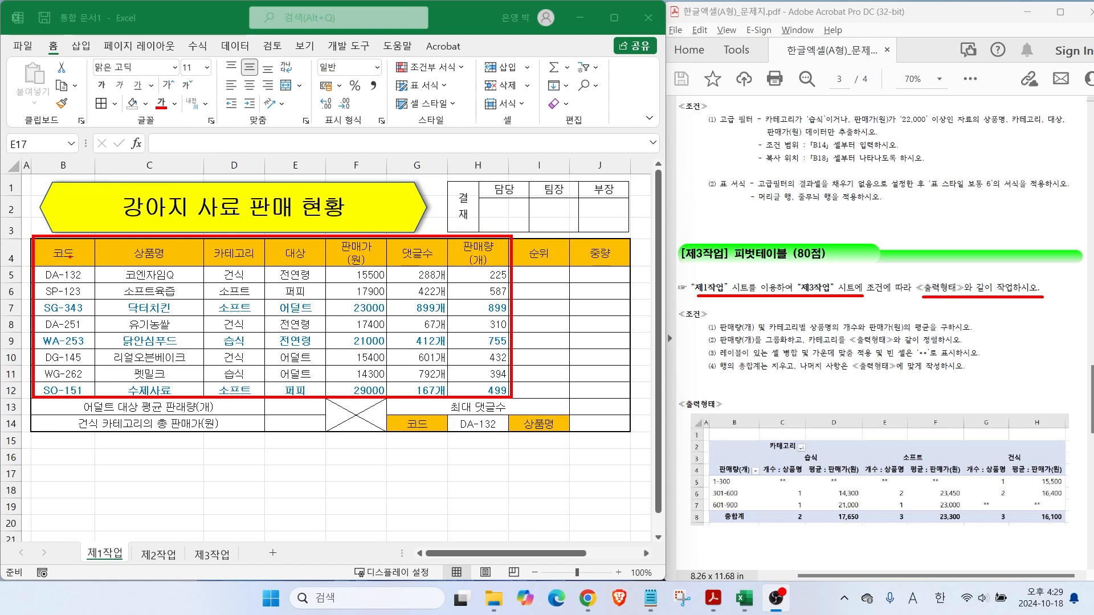
key(Escape)
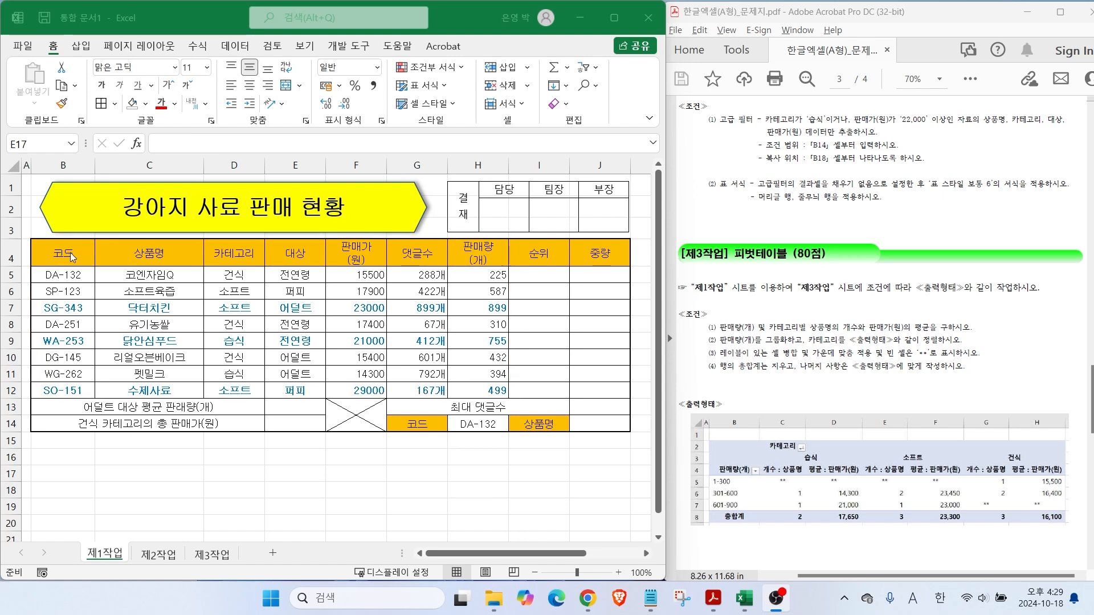
Start a pivot table from the range B4:H12 on the 제1작업 sheet.
drag(63, 253, 496, 392)
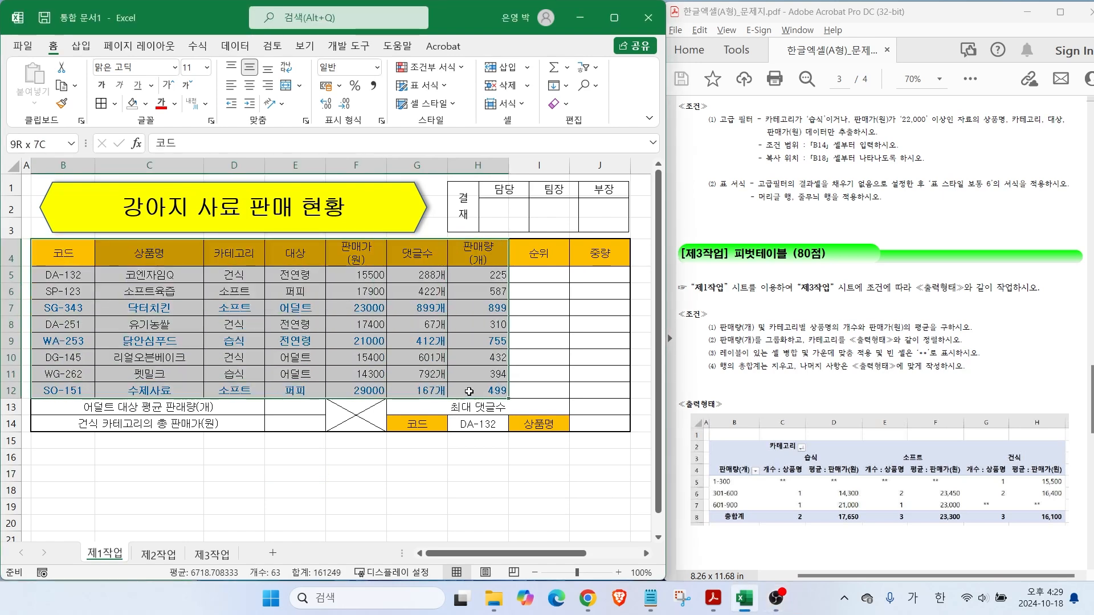
click(82, 49)
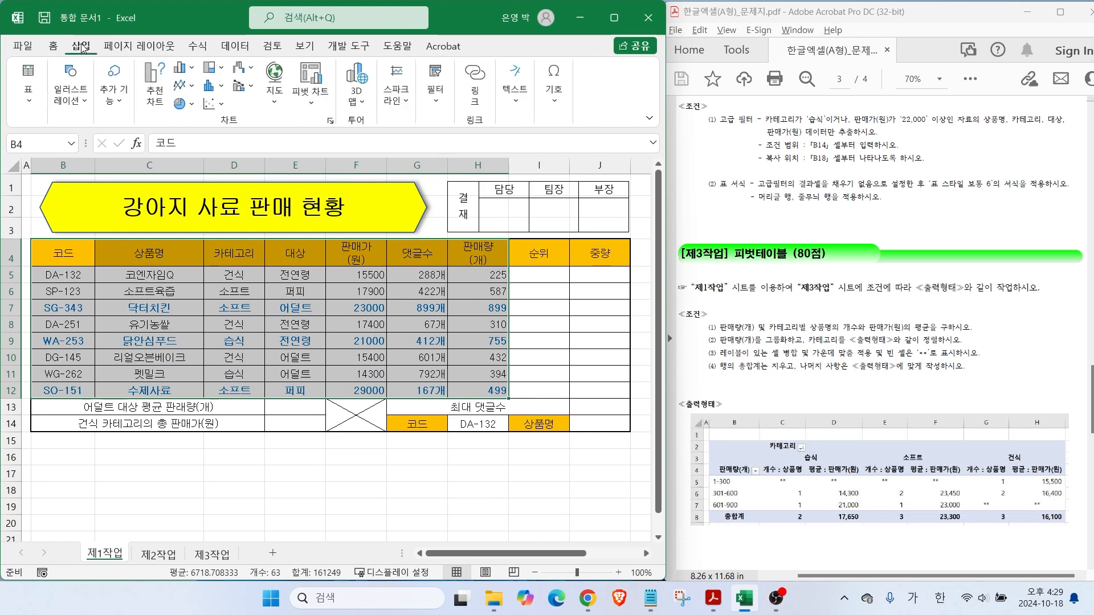
key(ctrl+q)
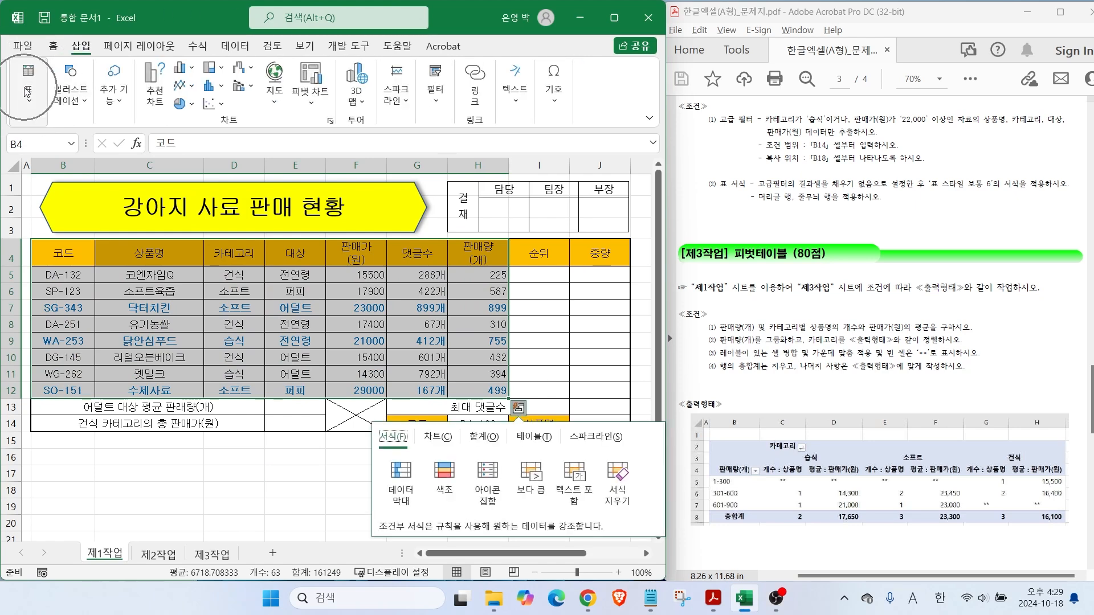
click(27, 93)
click(31, 143)
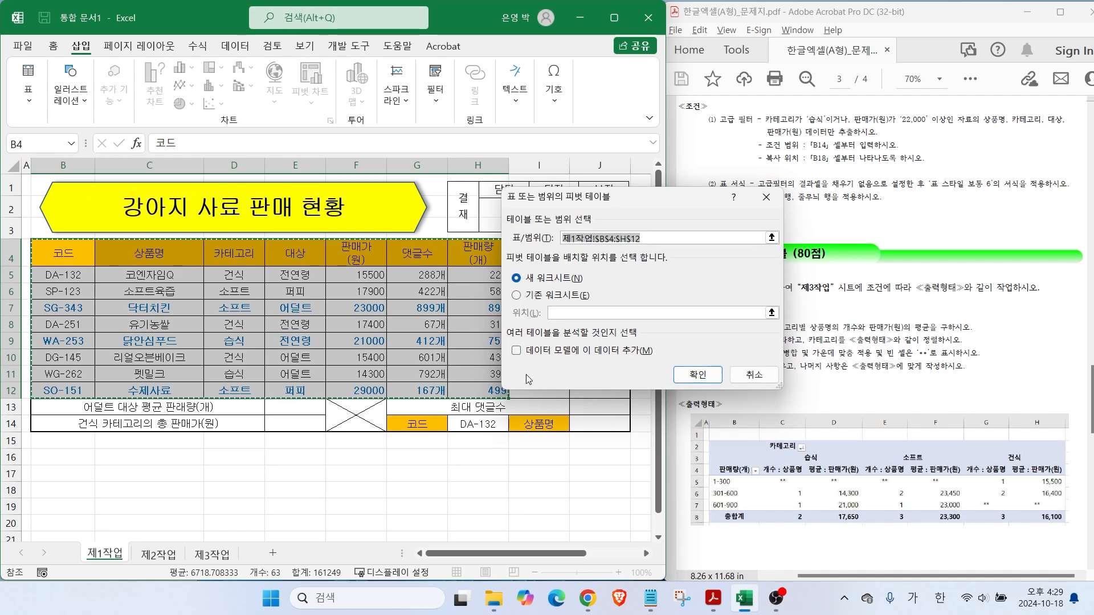
drag(747, 191, 605, 179)
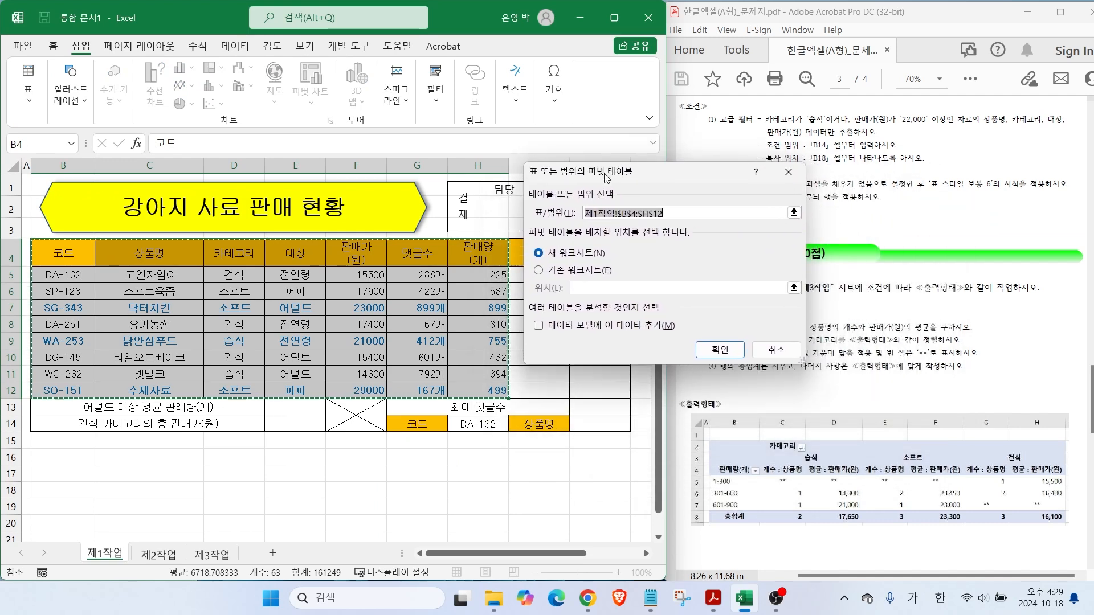
Place the pivot table on the existing 제3작업 worksheet at cell B2 and create it.
click(557, 272)
click(581, 289)
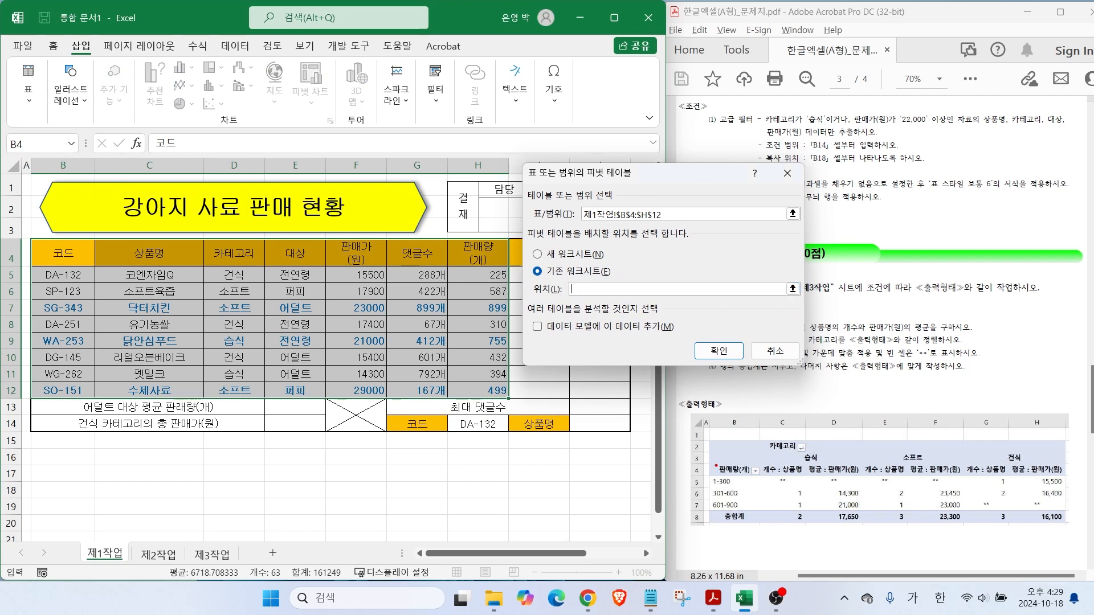
mouse_move(740, 416)
mouse_down()
mouse_move(739, 453)
mouse_move(696, 447)
mouse_move(764, 448)
mouse_up()
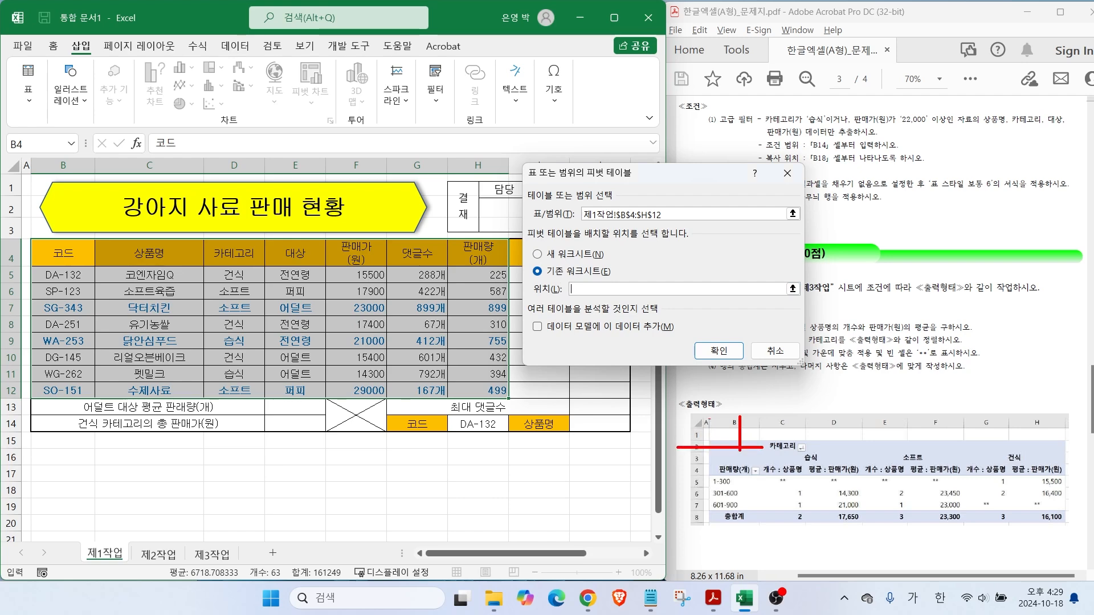
click(212, 553)
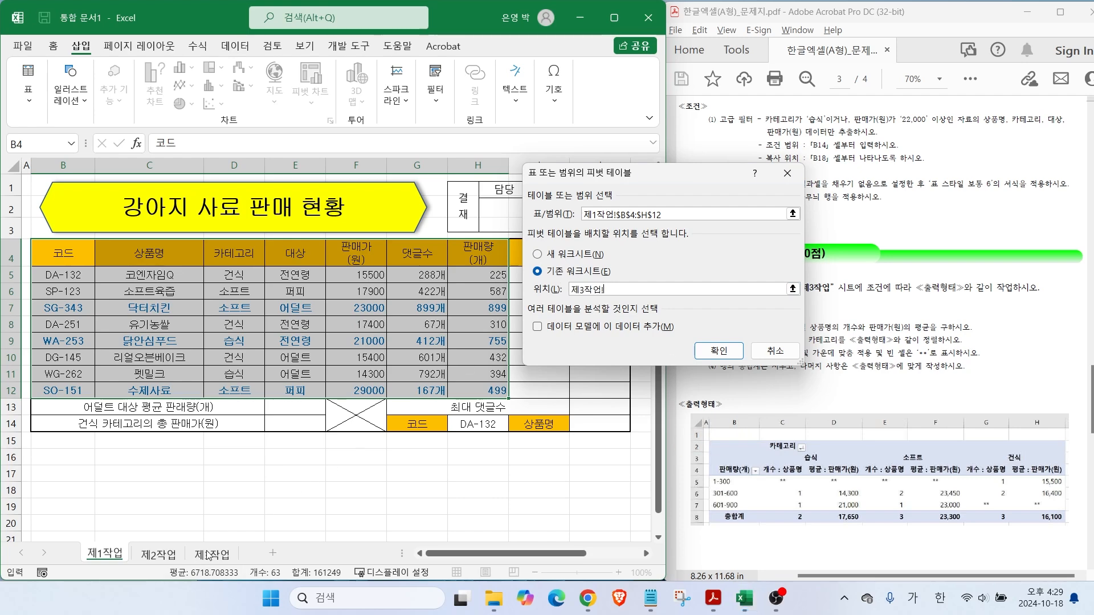
click(66, 203)
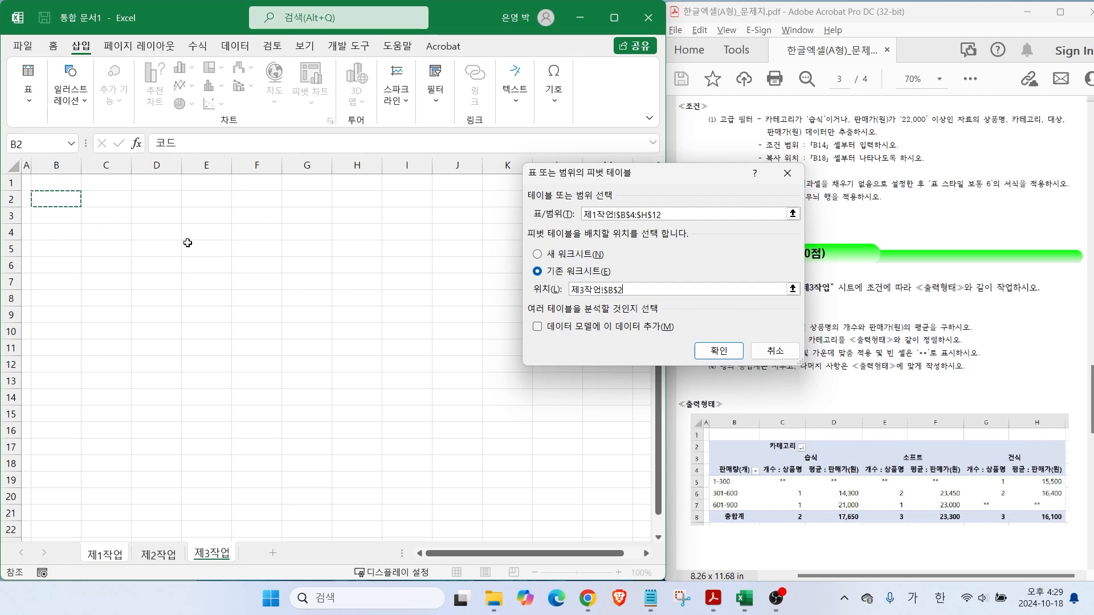
click(719, 350)
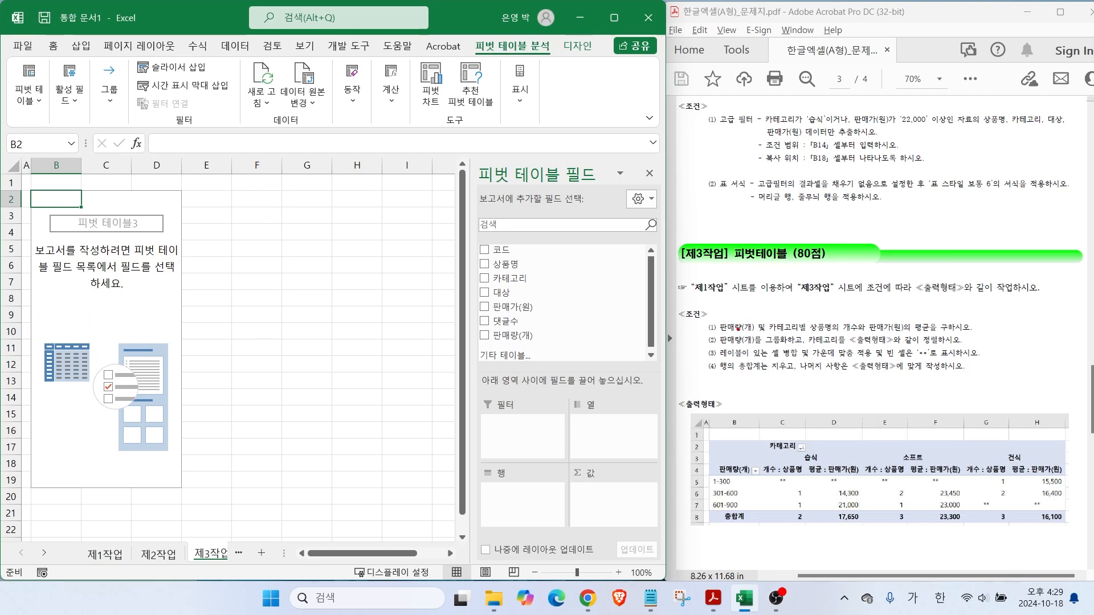
mouse_move(723, 320)
mouse_down()
mouse_move(685, 291)
mouse_move(716, 329)
mouse_move(790, 330)
mouse_move(853, 313)
mouse_move(893, 316)
mouse_move(894, 329)
mouse_up()
mouse_move(884, 314)
mouse_down()
mouse_move(897, 305)
mouse_move(913, 320)
mouse_up()
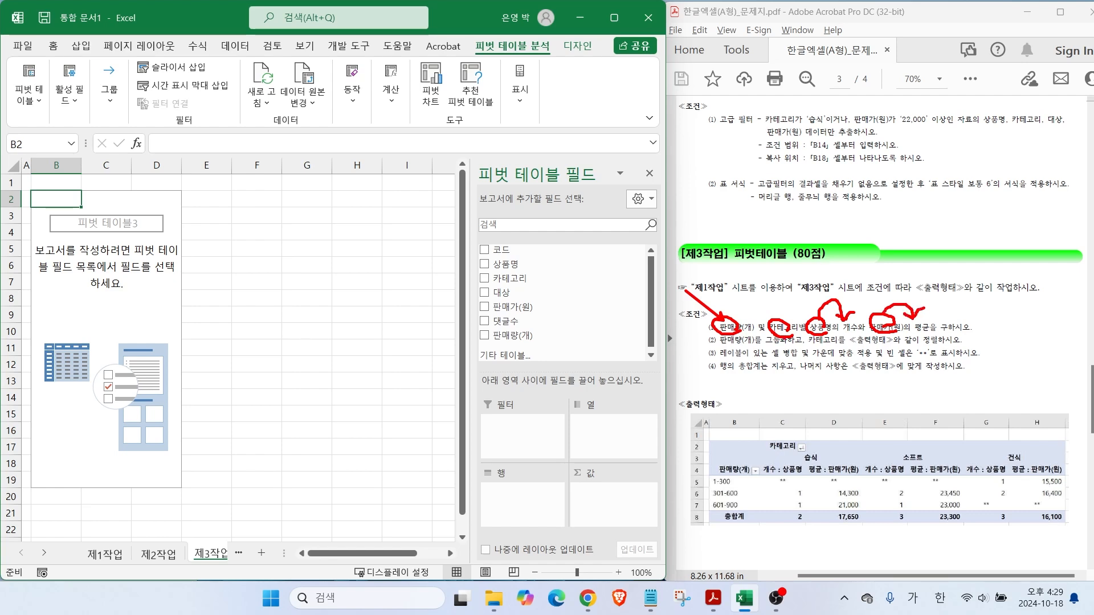
key(Escape)
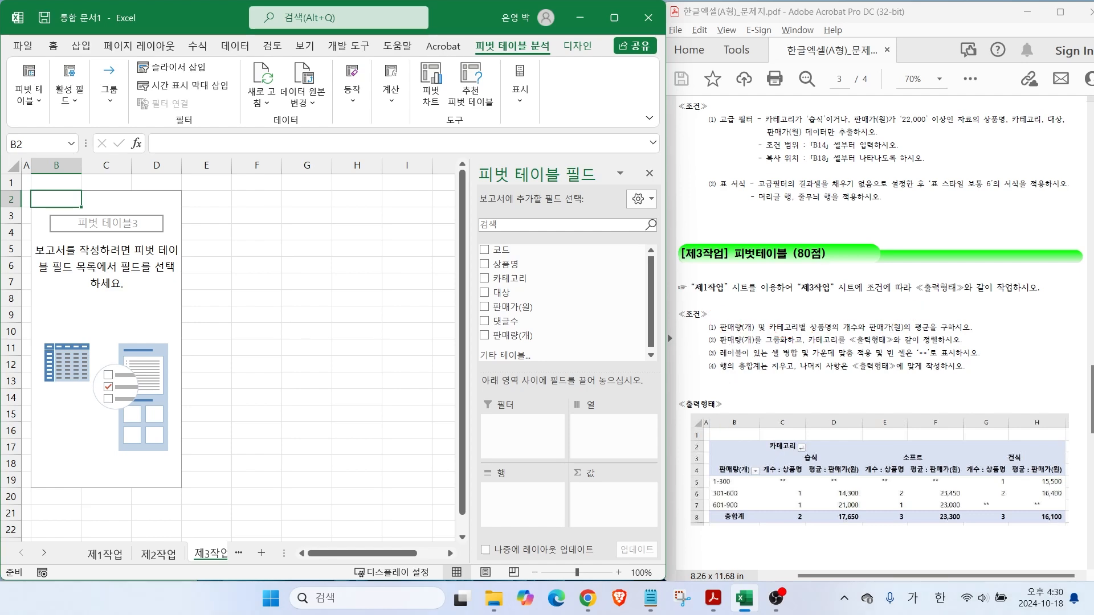
mouse_move(682, 486)
mouse_down()
mouse_move(805, 491)
mouse_move(733, 506)
mouse_move(814, 503)
mouse_move(861, 482)
mouse_move(845, 502)
mouse_move(866, 492)
mouse_up()
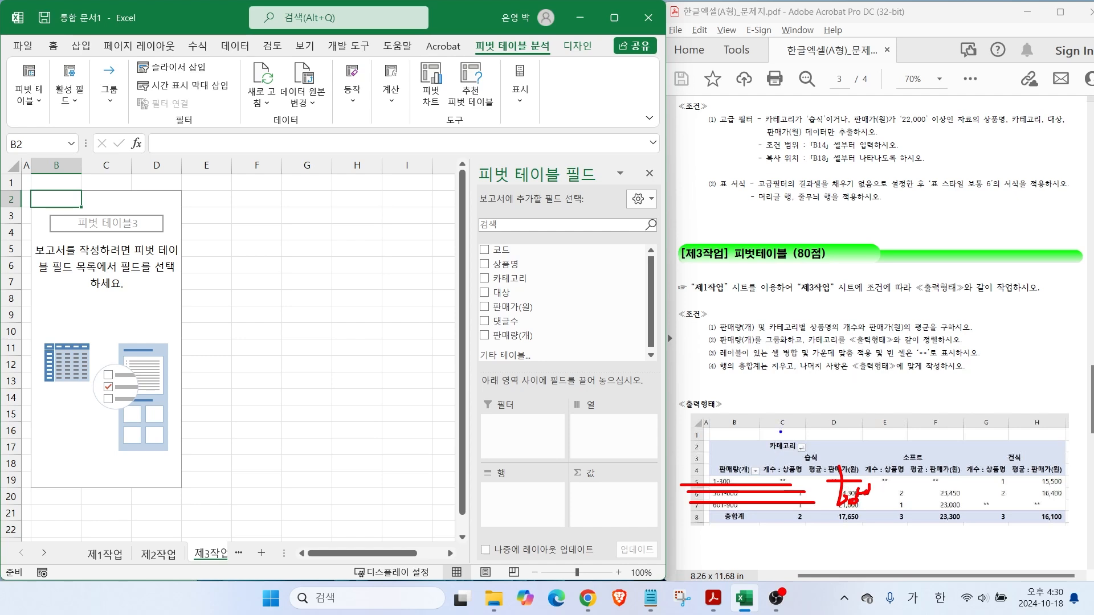
drag(810, 431, 805, 482)
drag(921, 422, 929, 484)
drag(1023, 436, 1019, 468)
mouse_move(834, 386)
mouse_down()
mouse_move(873, 393)
mouse_move(860, 422)
mouse_move(878, 419)
mouse_up()
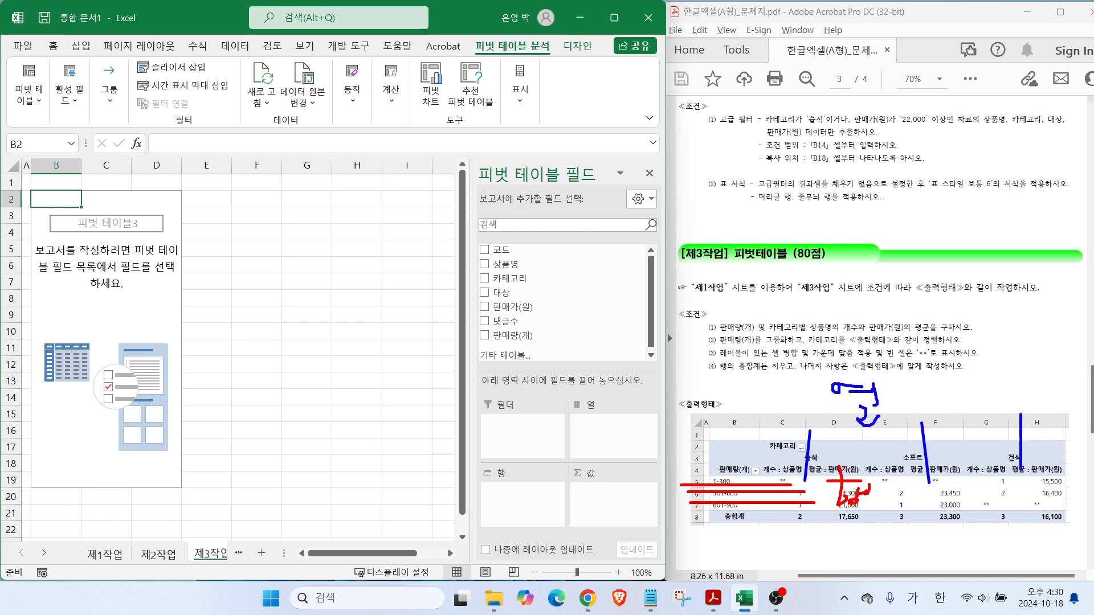
mouse_move(737, 338)
mouse_down()
mouse_move(740, 317)
mouse_move(742, 347)
mouse_move(805, 473)
mouse_move(838, 483)
mouse_up()
mouse_move(790, 323)
mouse_down()
mouse_move(757, 316)
mouse_move(792, 315)
mouse_move(849, 373)
mouse_up()
key(Escape)
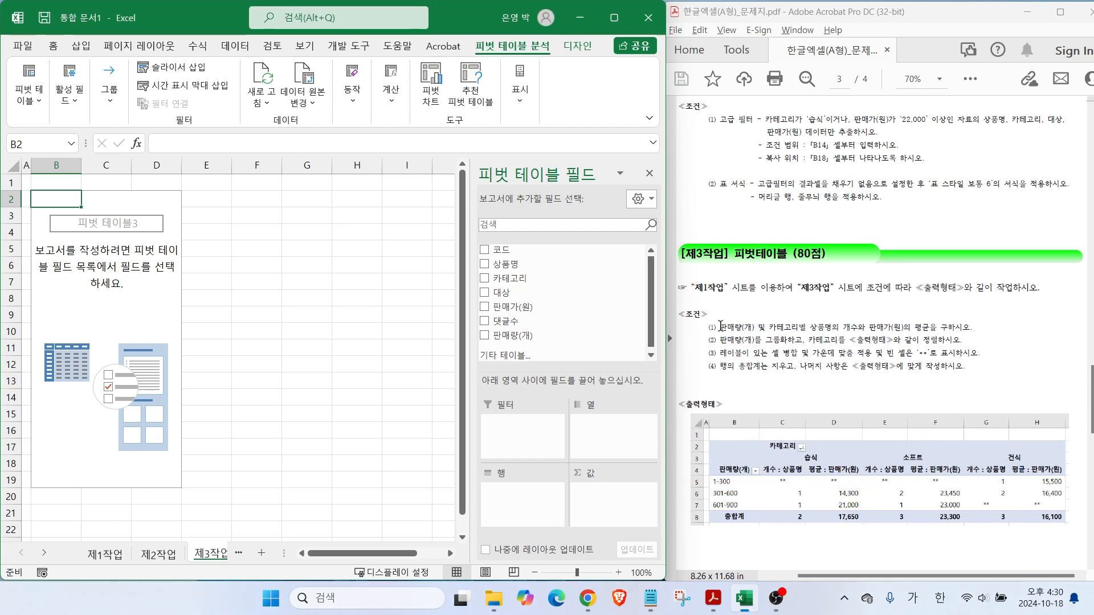
Lay out the pivot table with 판매량(개) as rows, 카테고리 as columns, and 상품명 and 판매가(원) as values.
drag(511, 336, 522, 491)
drag(518, 278, 612, 441)
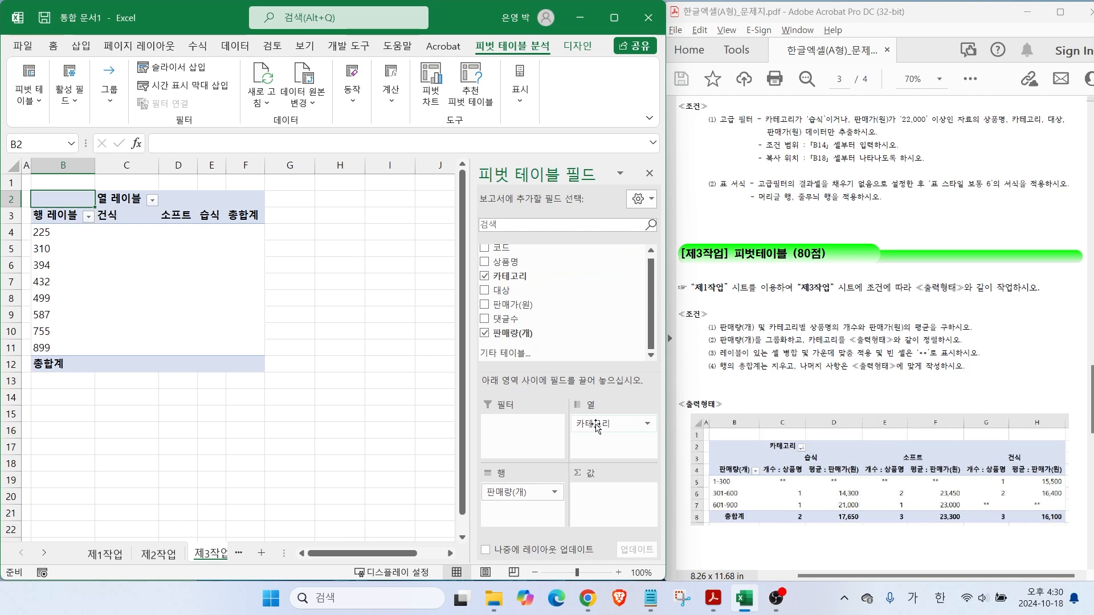
mouse_move(820, 337)
mouse_down()
mouse_move(834, 342)
mouse_move(860, 317)
mouse_up()
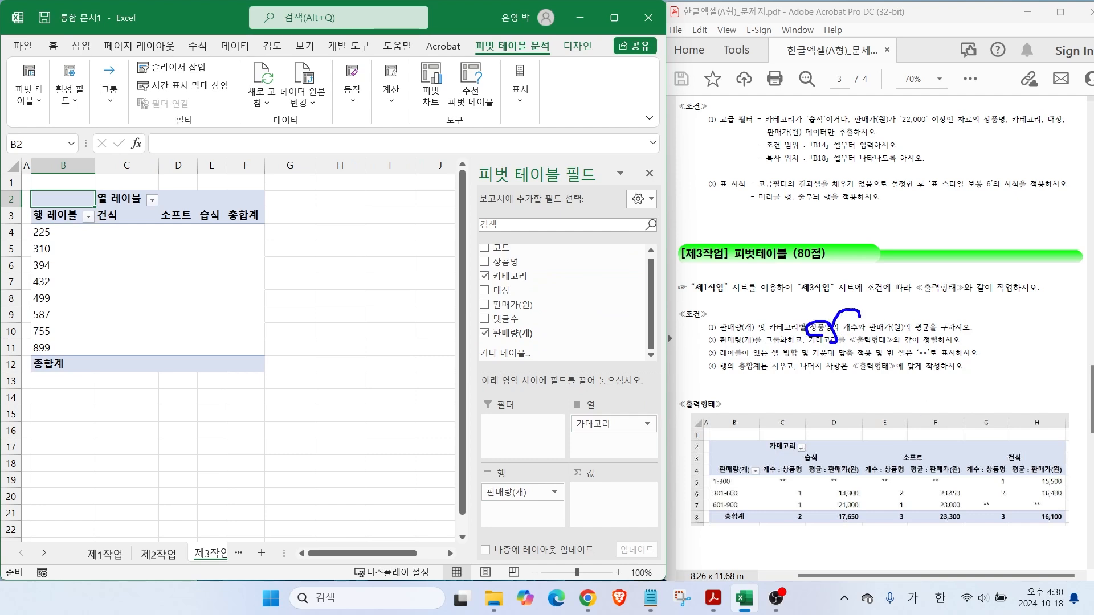
mouse_move(889, 330)
mouse_down()
mouse_move(903, 313)
mouse_move(915, 322)
mouse_up()
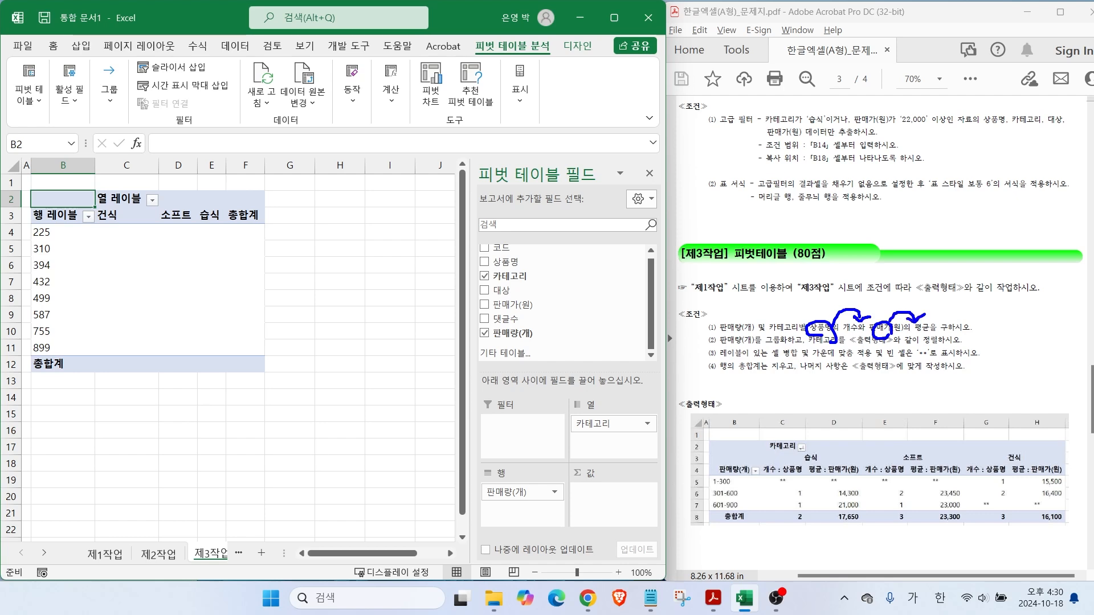
mouse_move(618, 520)
mouse_down()
mouse_move(586, 504)
mouse_move(641, 519)
mouse_up()
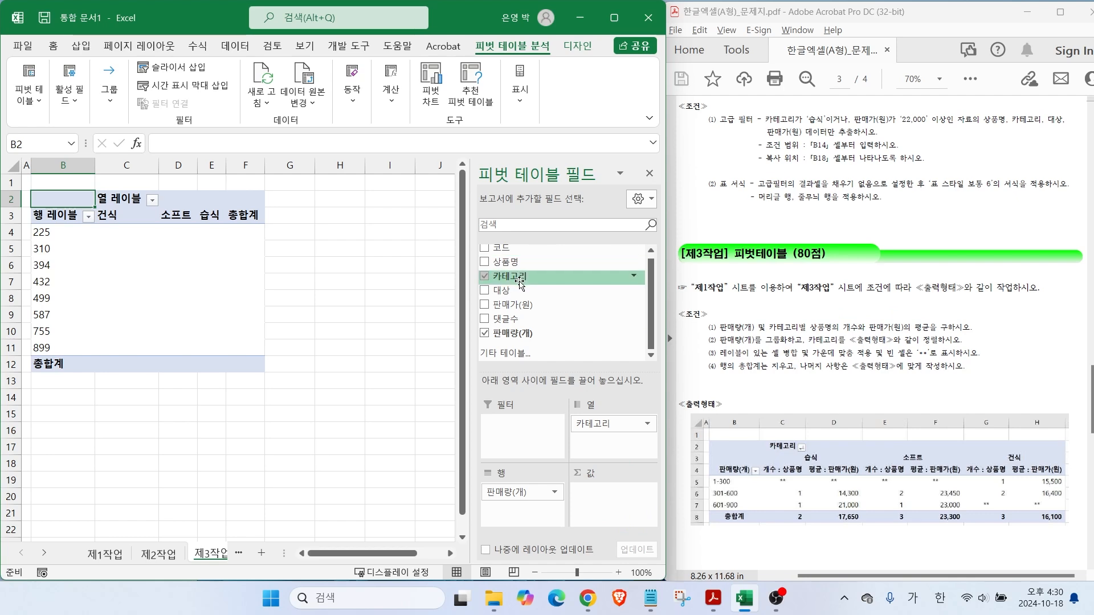
drag(507, 262, 612, 500)
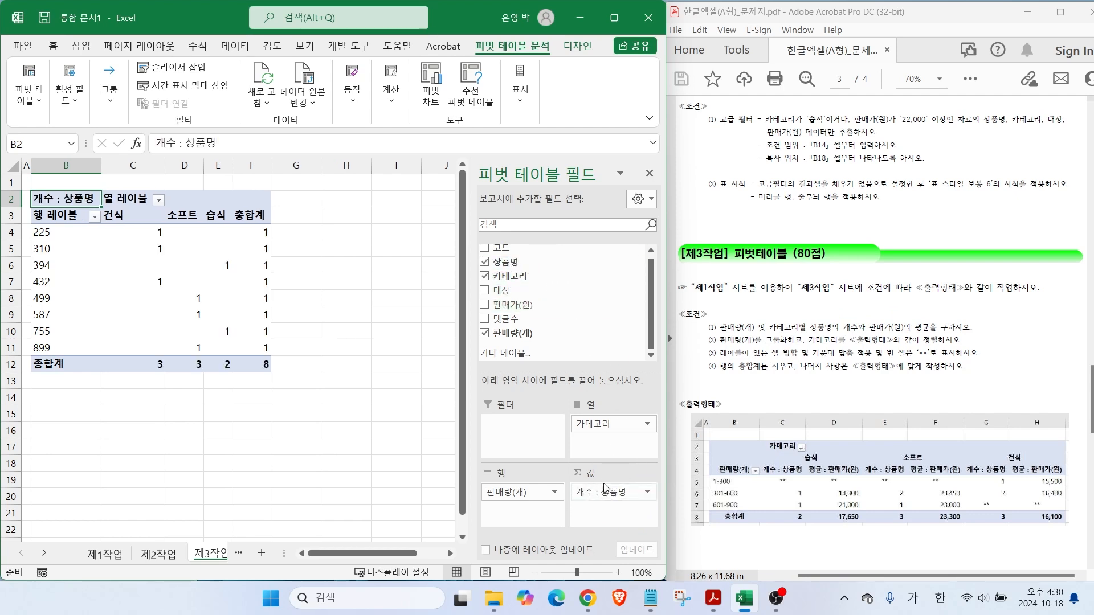
drag(516, 305, 625, 528)
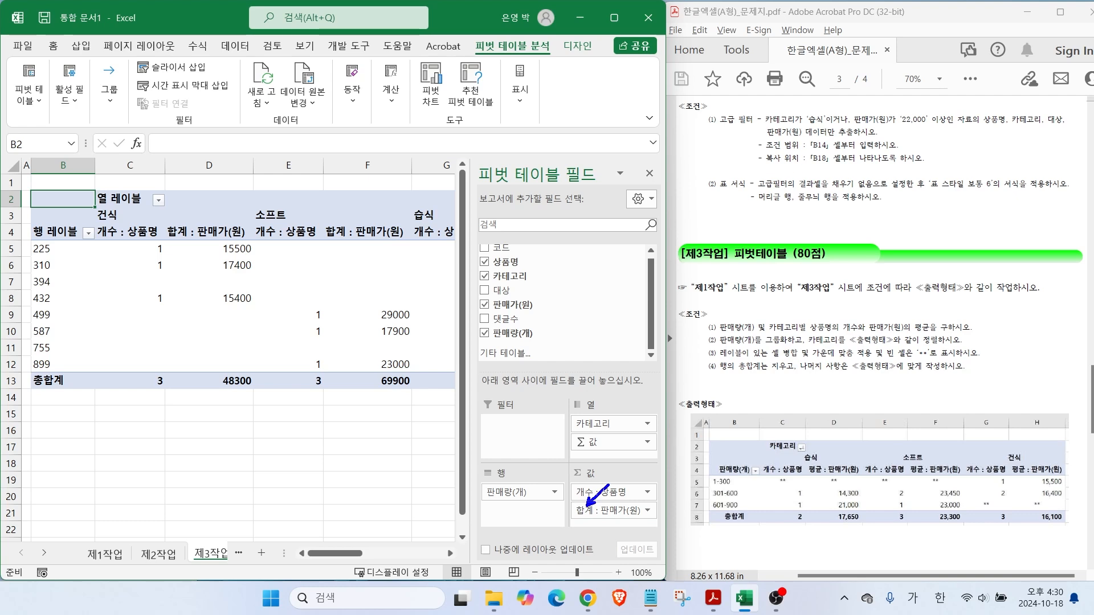
Summarize the 판매가(원) value field by 평균 and name it "평균 : 판매가(원)".
click(608, 511)
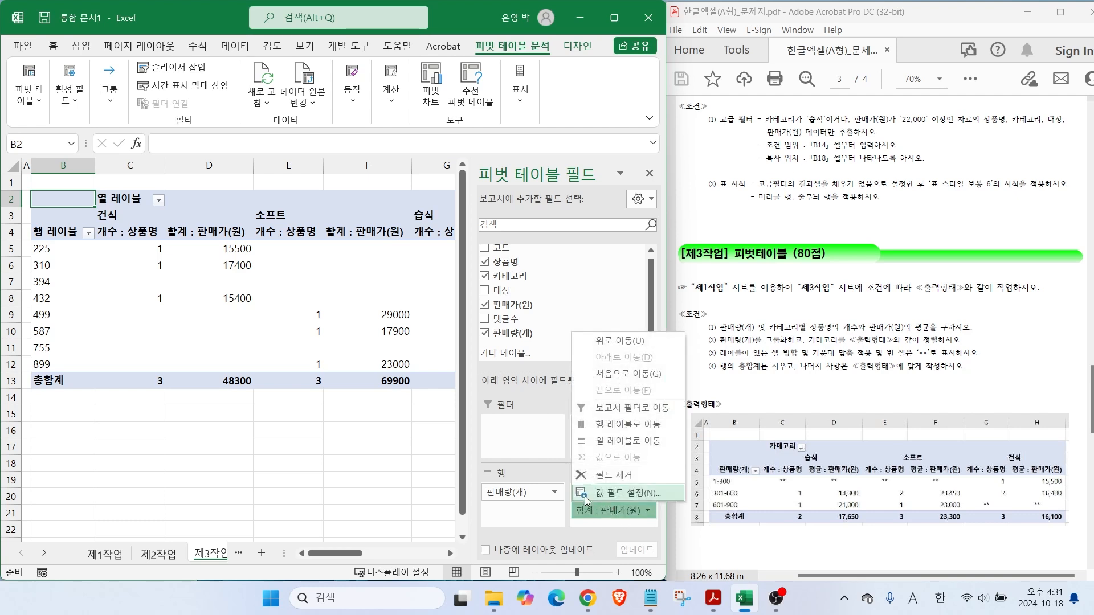
click(621, 494)
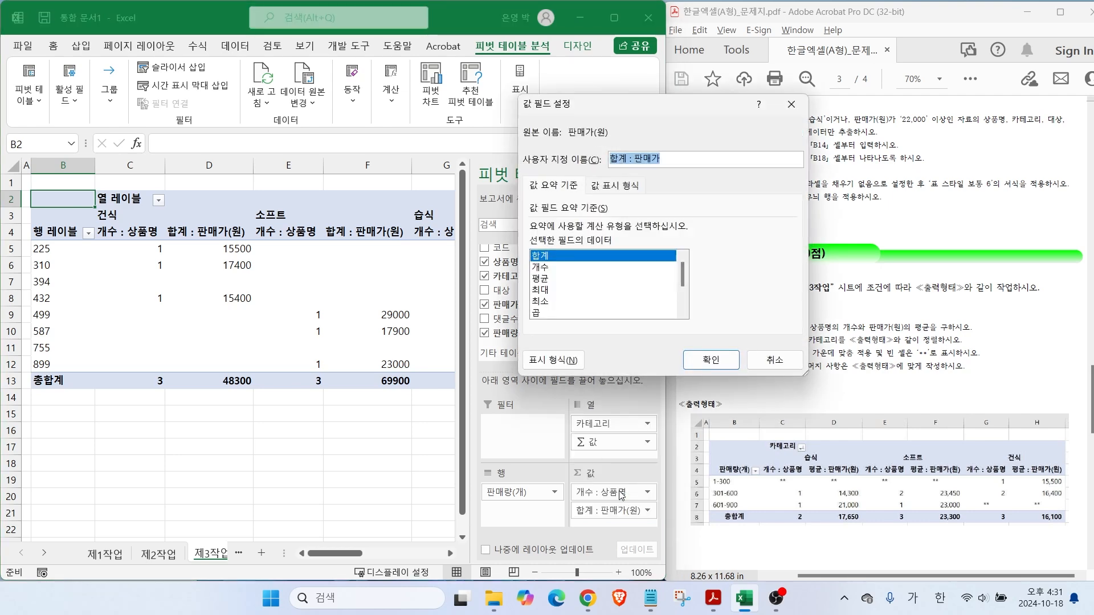
click(548, 279)
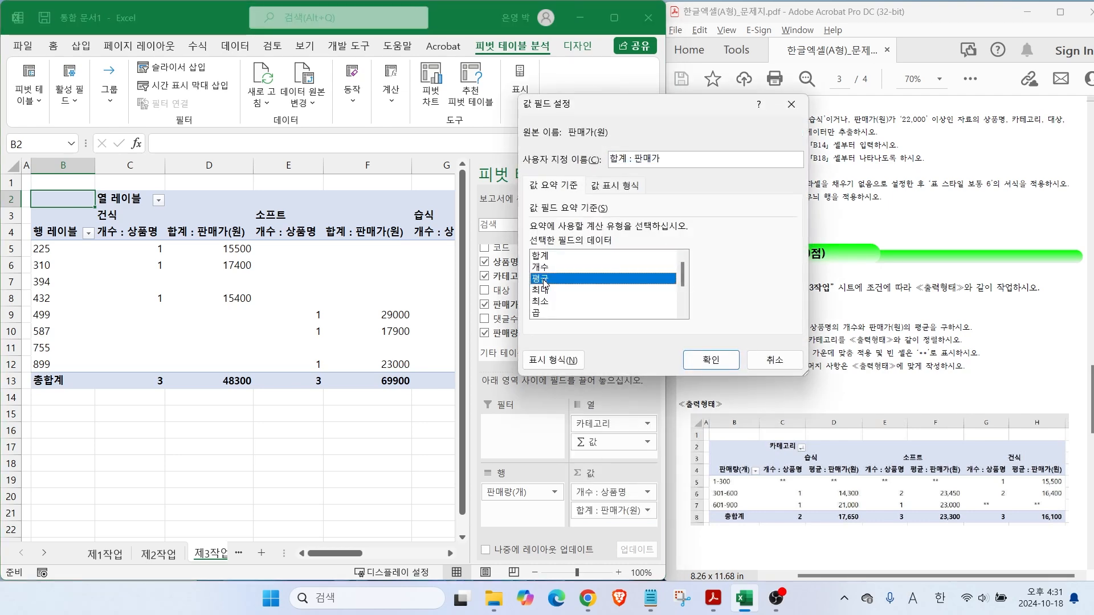
click(662, 160)
key(Hangul)
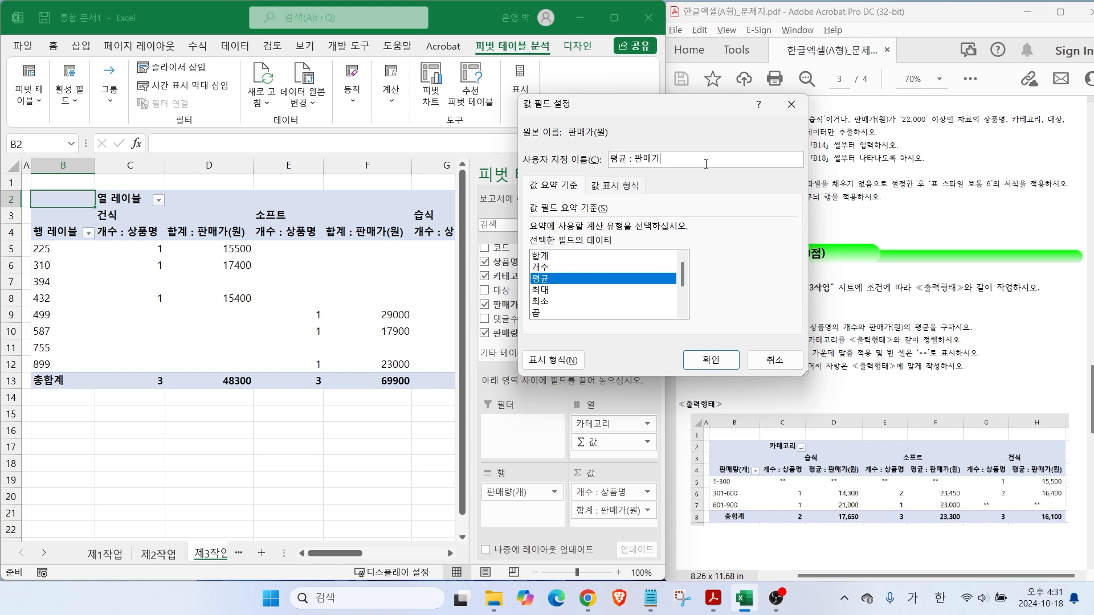
drag(856, 456, 878, 421)
mouse_move(677, 167)
mouse_down()
mouse_move(662, 166)
mouse_move(677, 169)
mouse_up()
key(Escape)
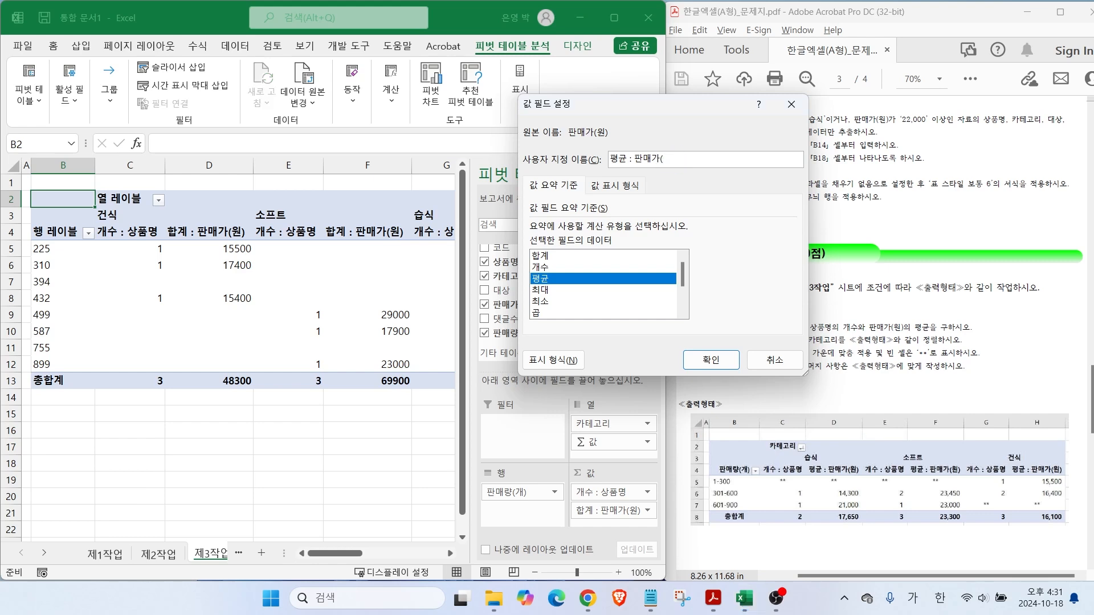
text())
click(709, 360)
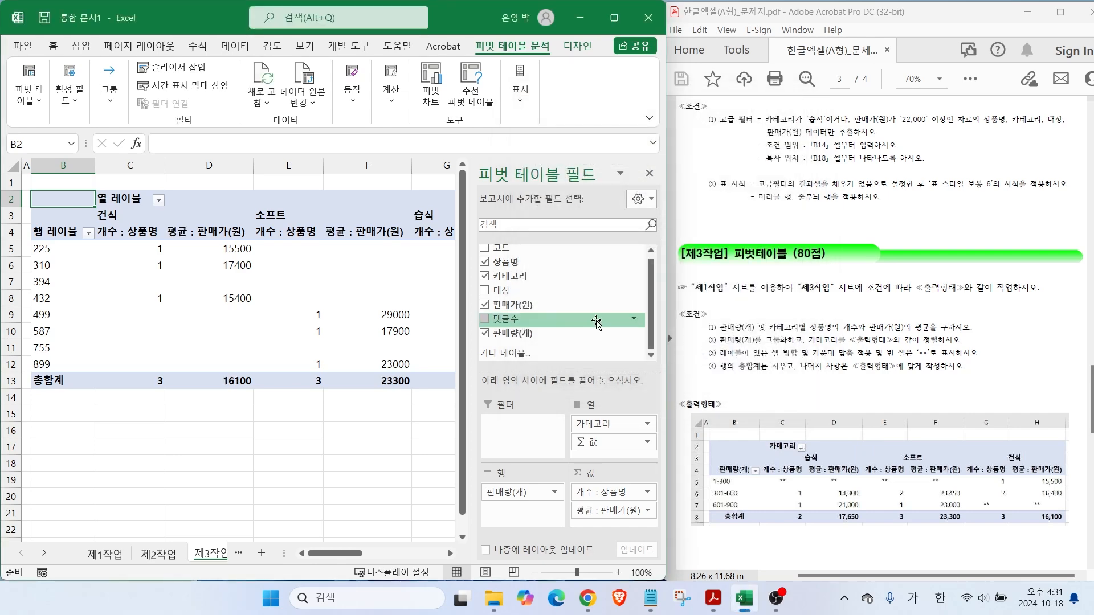
mouse_move(330, 226)
mouse_down()
mouse_move(365, 197)
mouse_move(393, 239)
mouse_move(408, 243)
mouse_up()
drag(259, 241, 320, 240)
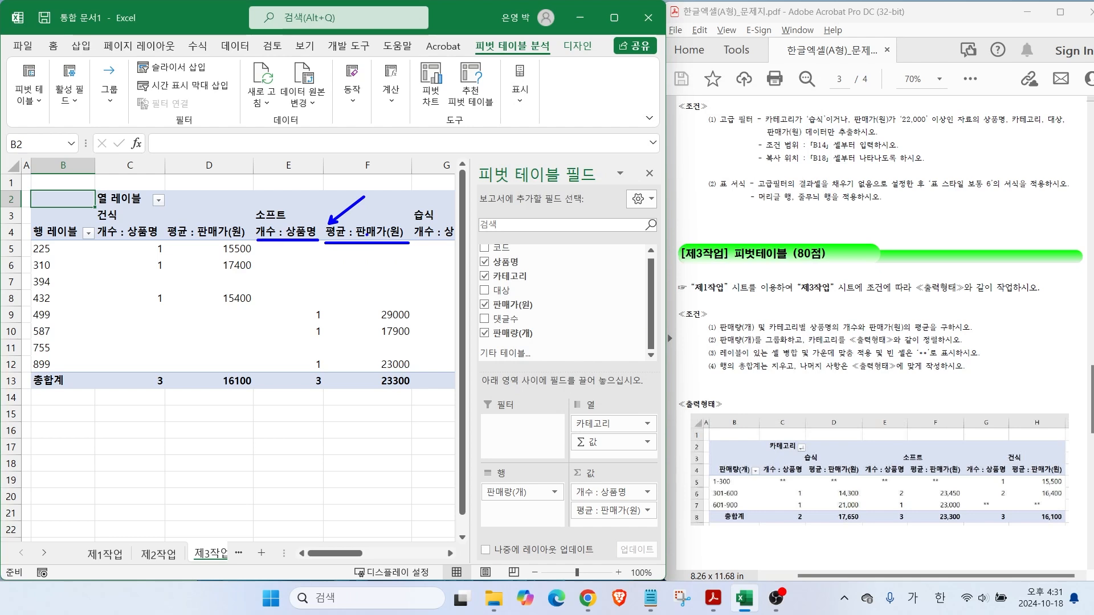
key(Escape)
key(ctrl+2)
drag(704, 344, 967, 346)
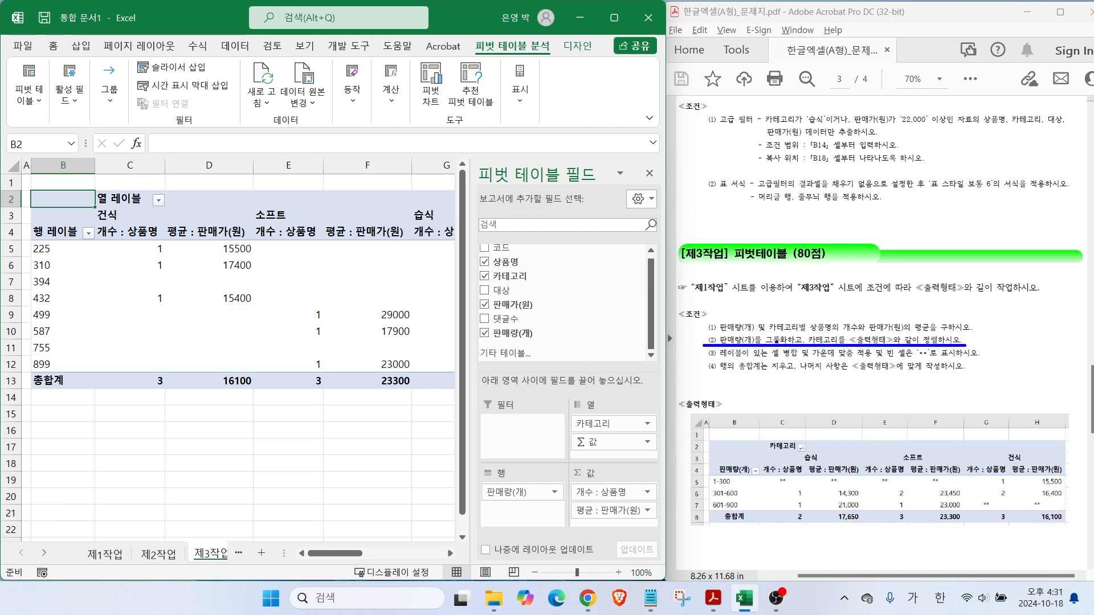
drag(762, 338, 782, 342)
drag(920, 338, 935, 344)
key(Escape)
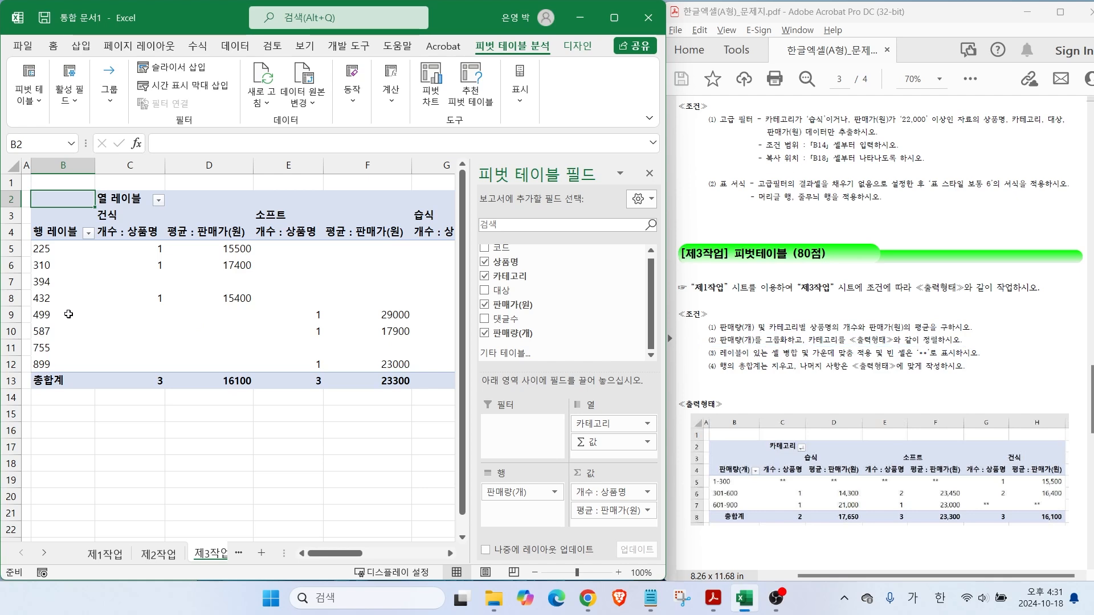
Rename the pivot table's row label in B4 as 판매량(개) and its column label in C2 as 카테고리.
click(32, 231)
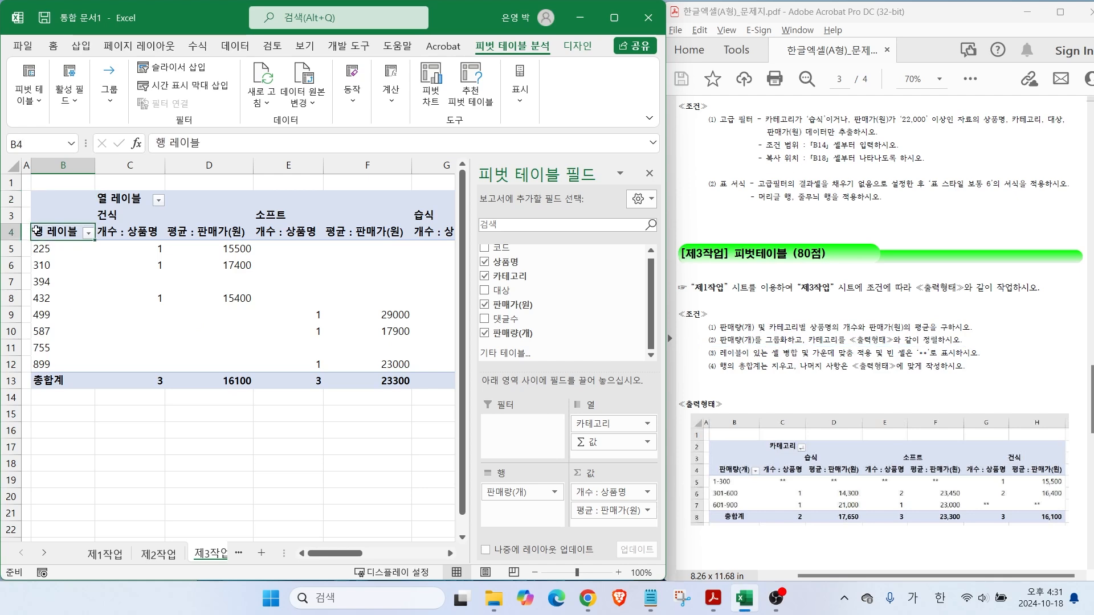
text(판매량)
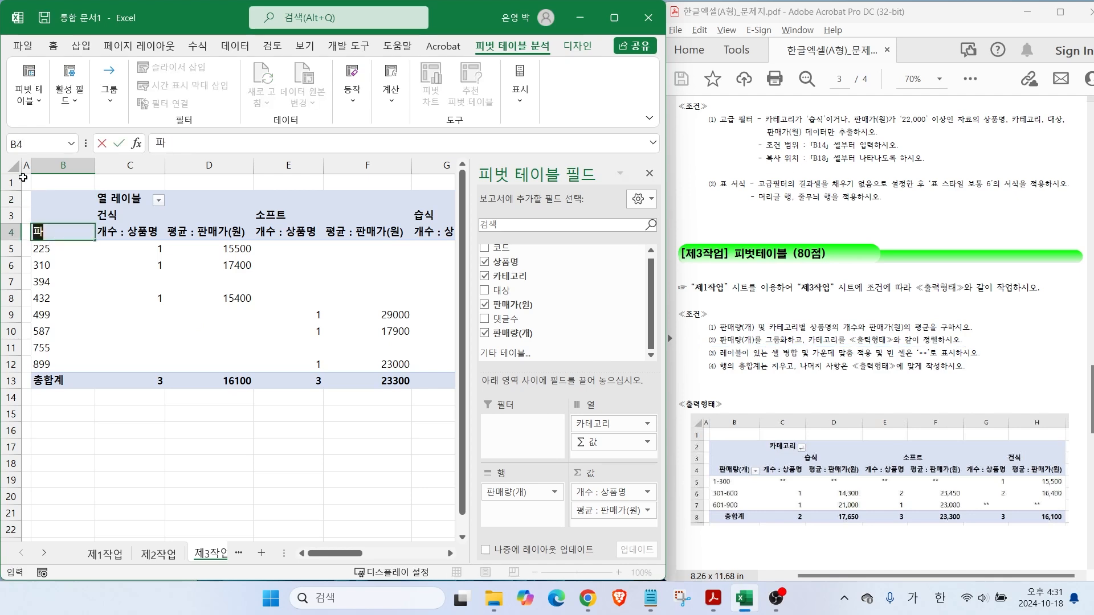
text(()
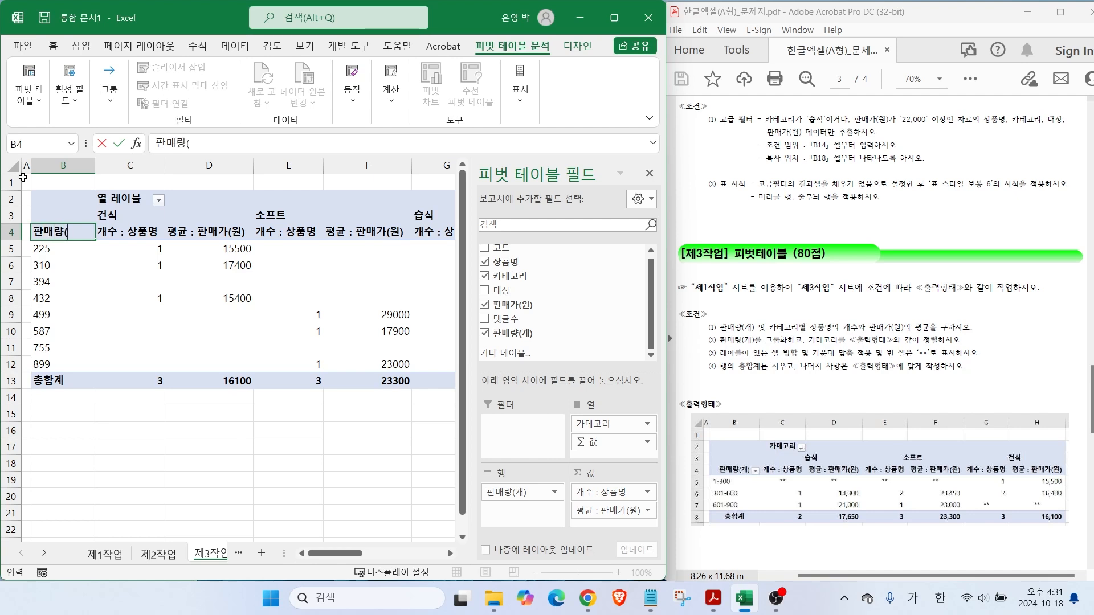
text(개))
click(128, 200)
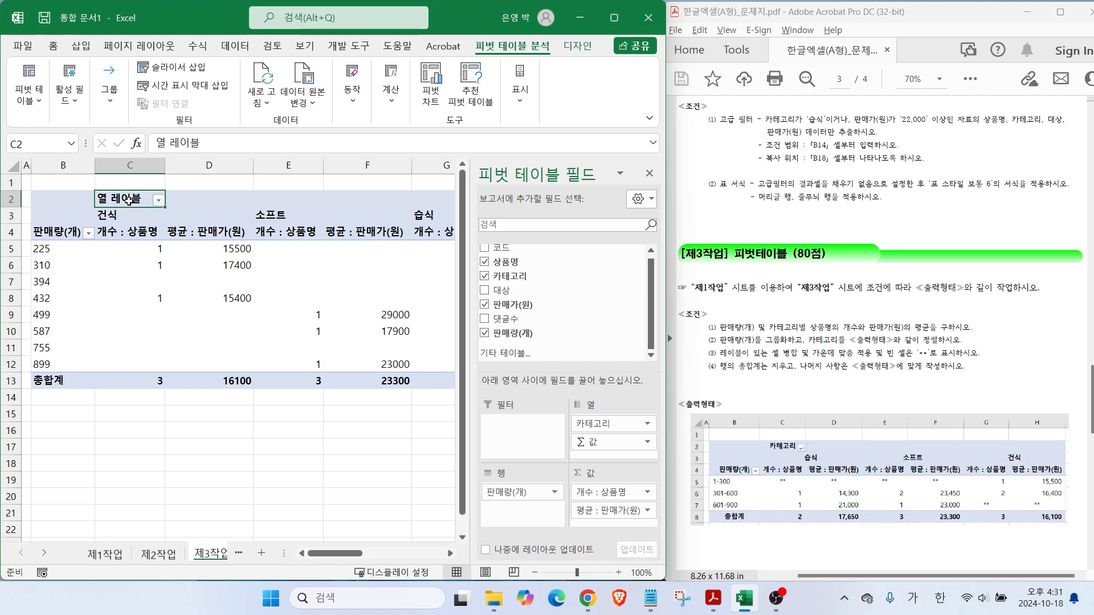
text(카테고리)
key(Return)
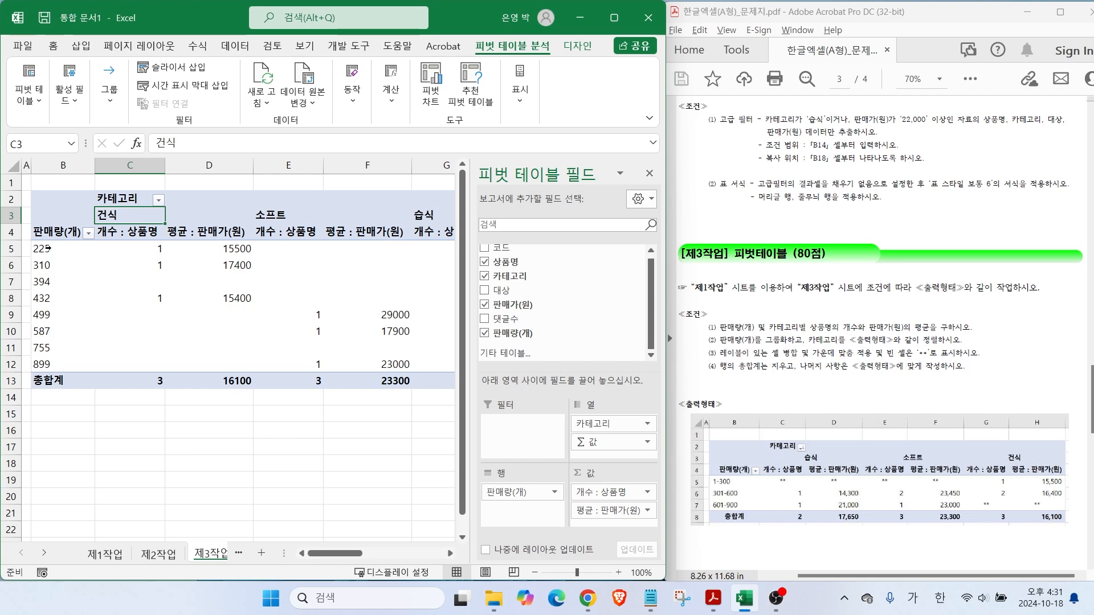
Group the 판매량(개) row values starting at 1 and ending at 900, in intervals of 300.
click(48, 248)
click(46, 265)
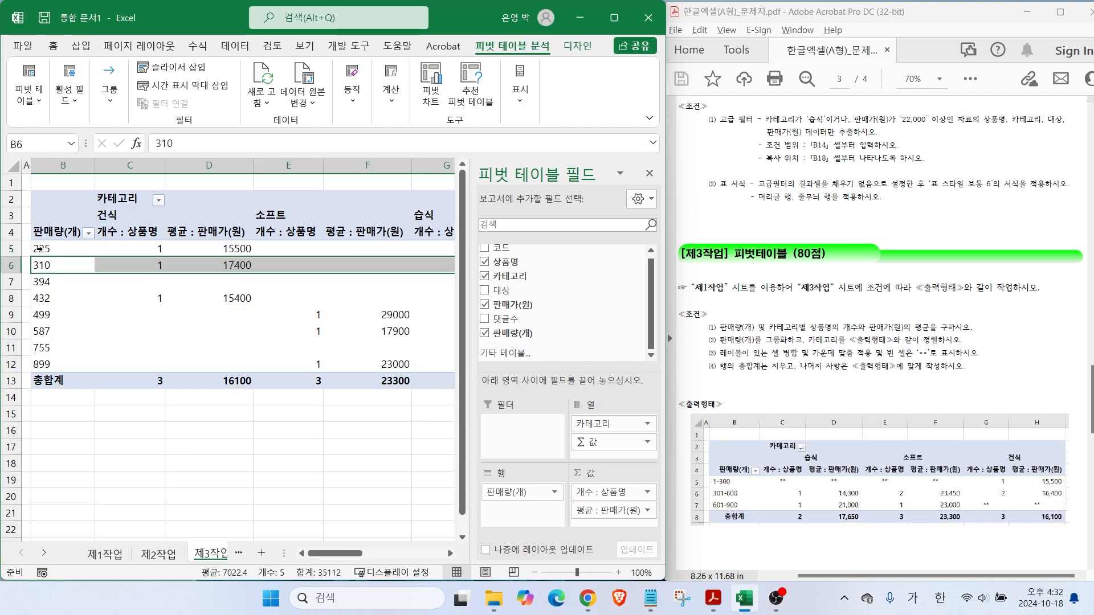
click(40, 248)
right_click(48, 250)
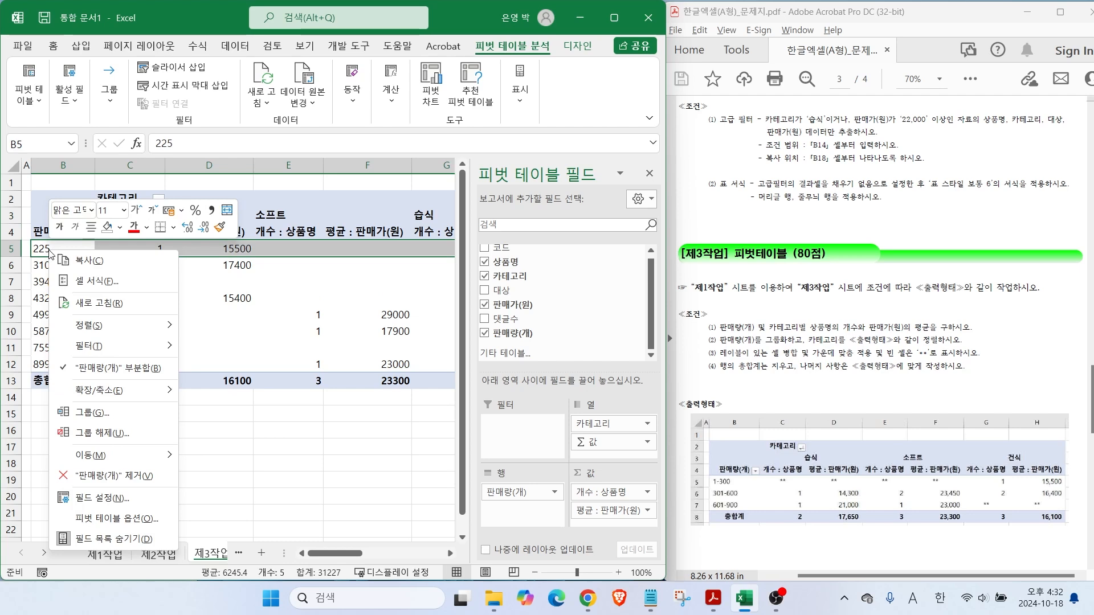
click(91, 412)
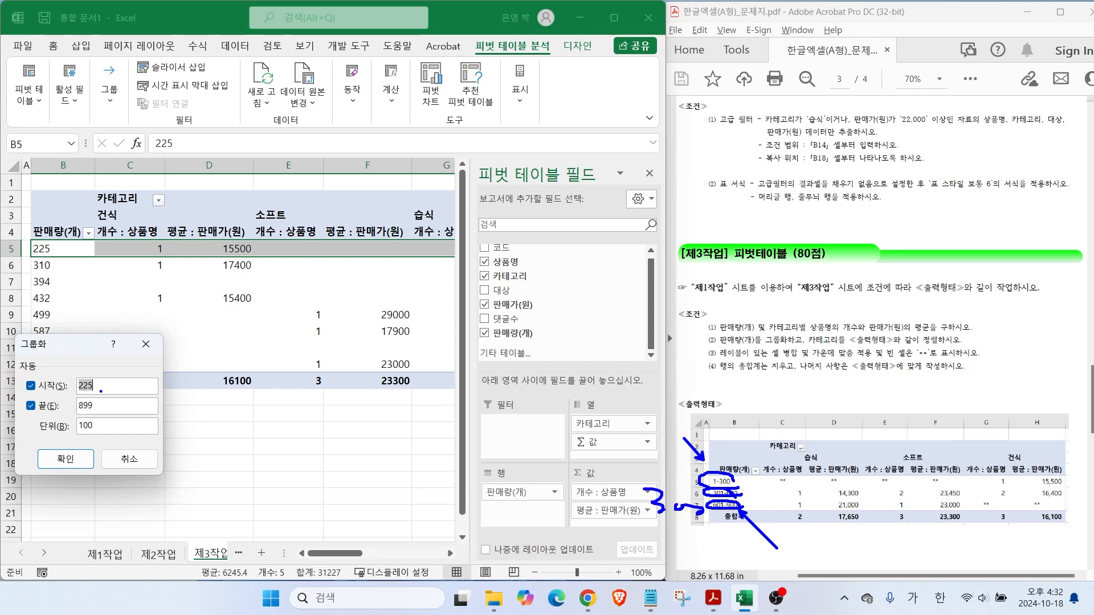
click(31, 385)
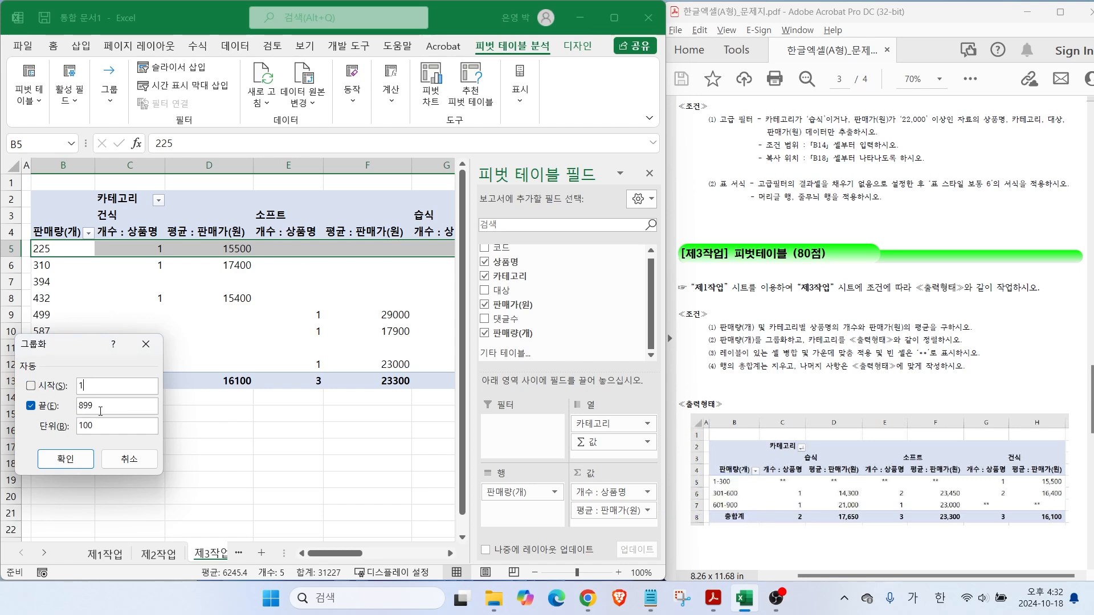
click(31, 405)
text(900)
key(Tab)
text(300)
click(65, 459)
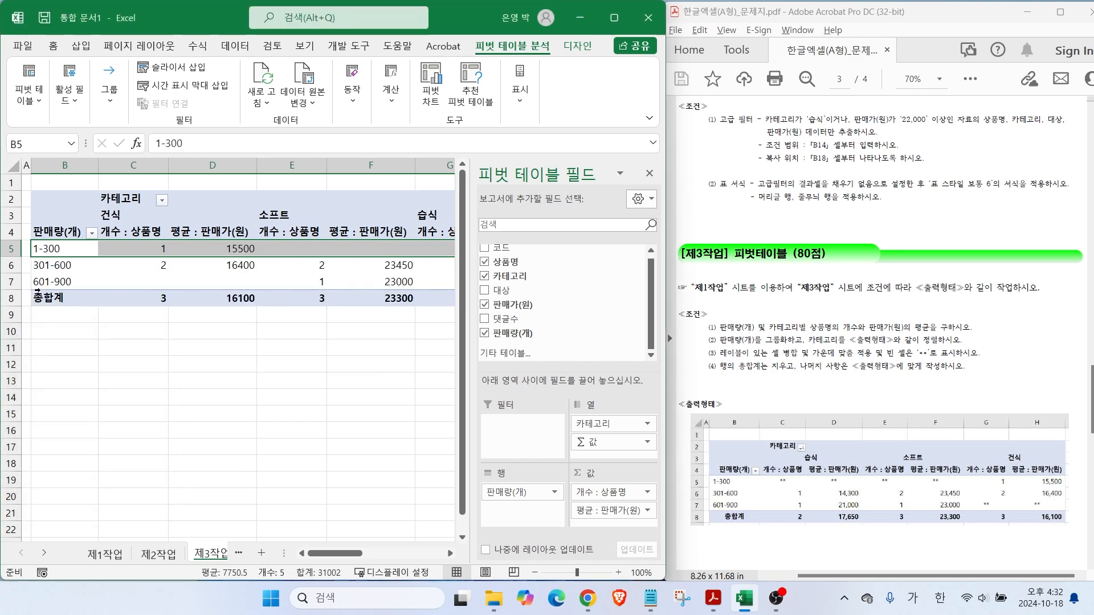
mouse_move(82, 295)
mouse_down()
mouse_move(16, 274)
mouse_move(78, 314)
mouse_up()
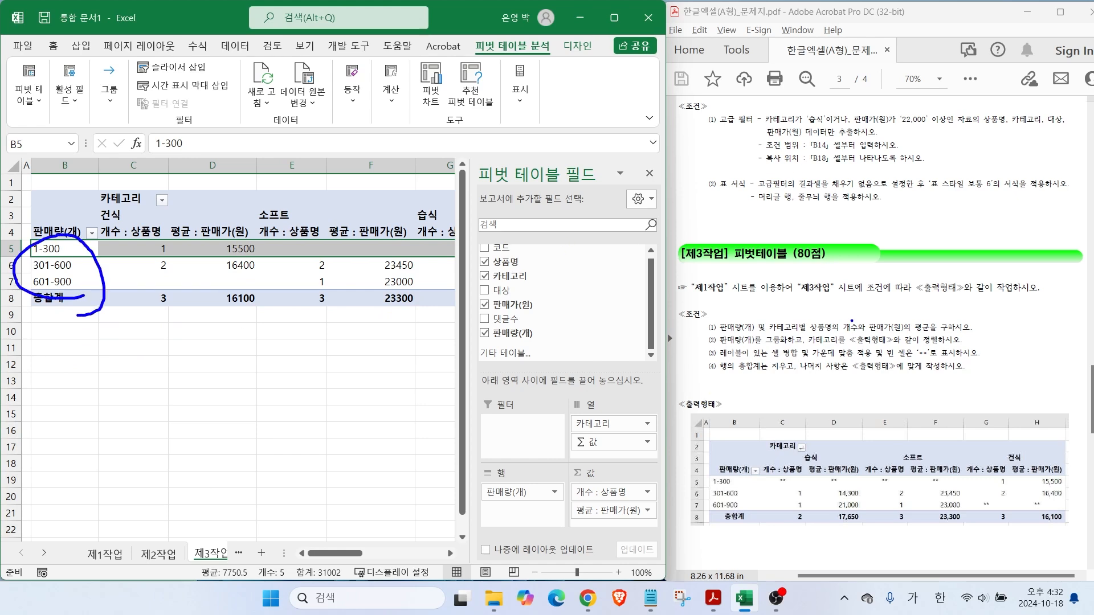
drag(949, 317, 919, 335)
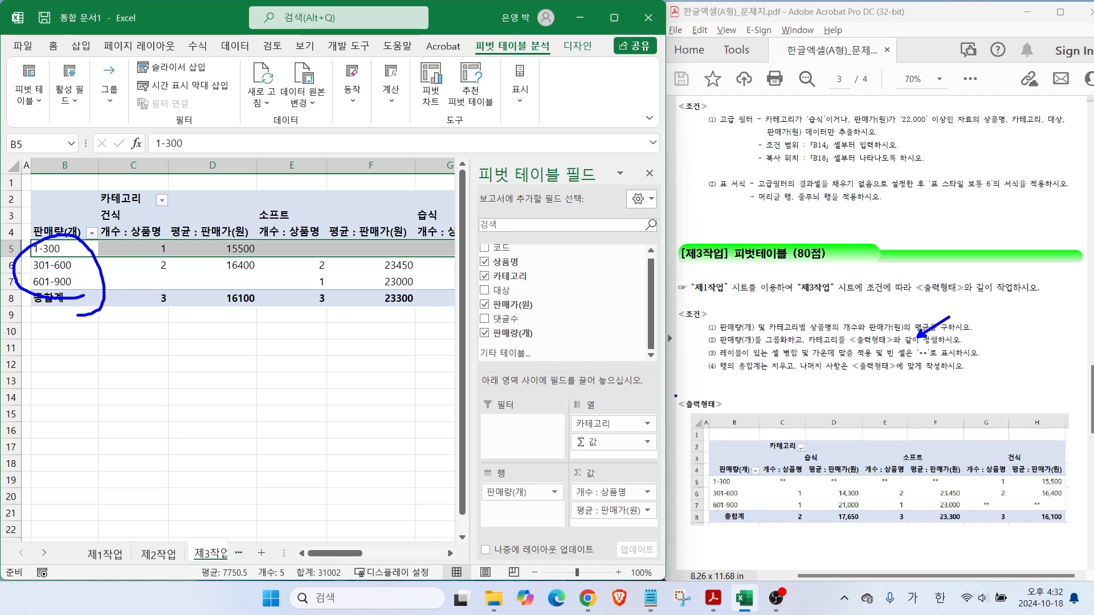
mouse_move(789, 460)
mouse_down()
mouse_move(820, 480)
mouse_move(912, 484)
mouse_up()
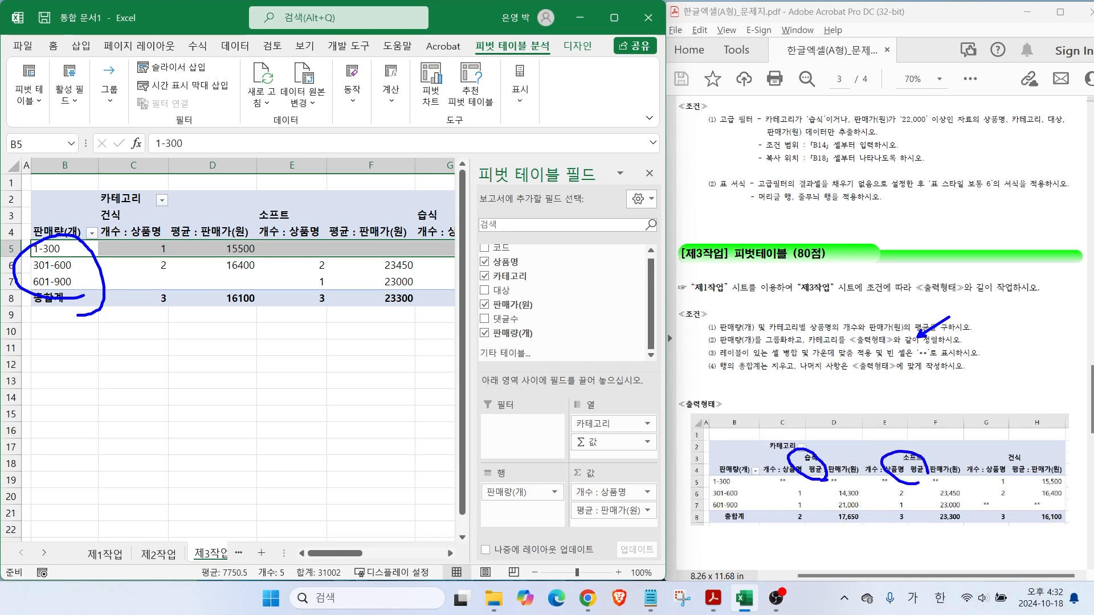
drag(1020, 474, 1036, 456)
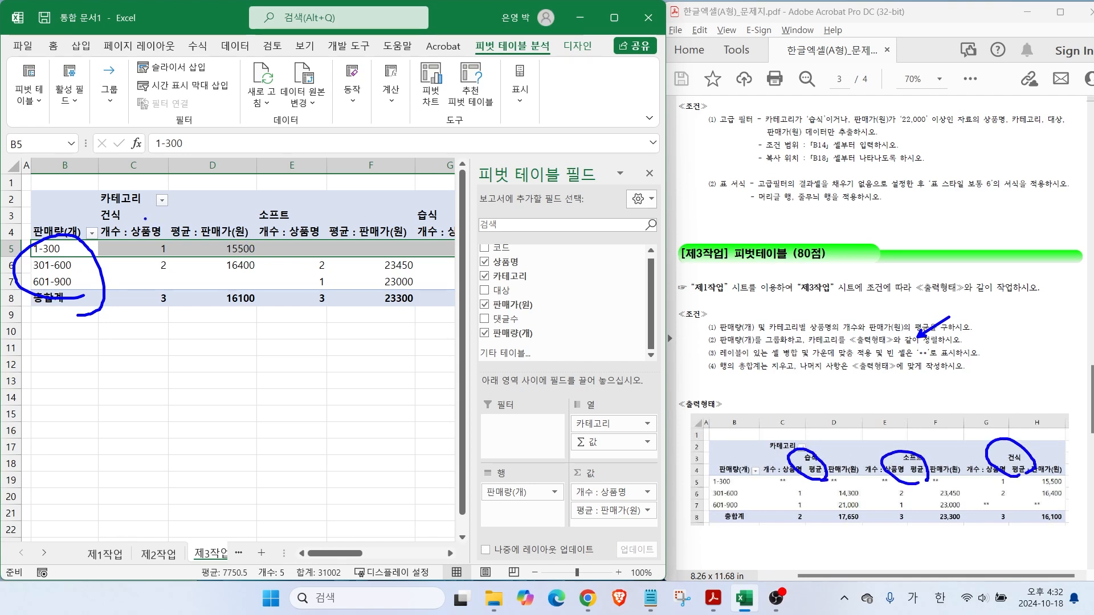
mouse_move(145, 224)
mouse_down()
mouse_move(81, 215)
mouse_move(124, 225)
mouse_up()
key(Escape)
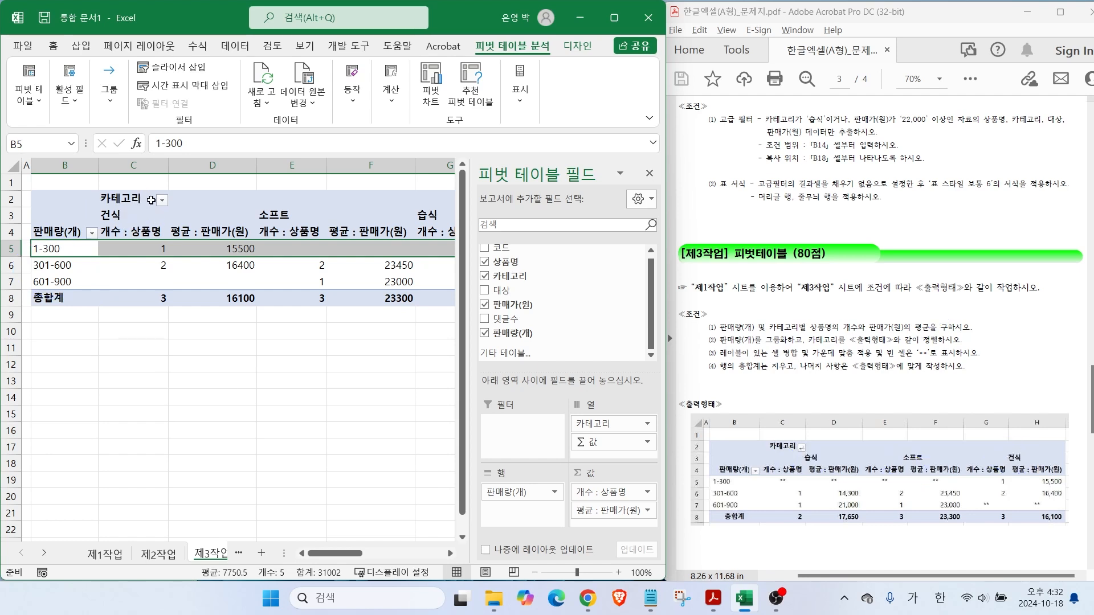
Sort the 카테고리 column labels in descending text order.
drag(175, 215, 171, 212)
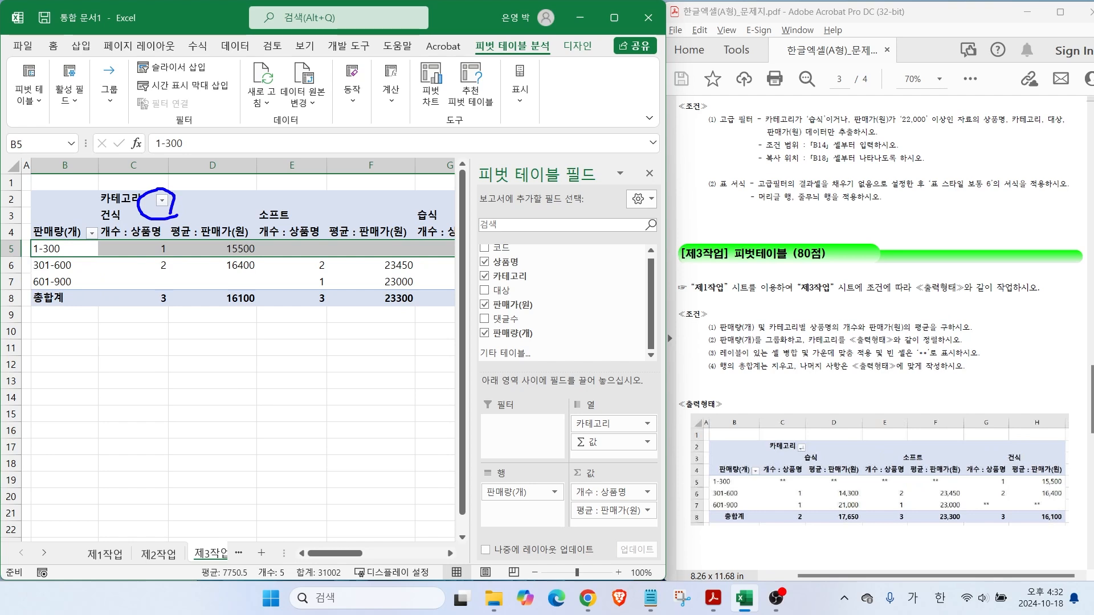
key(Escape)
click(163, 200)
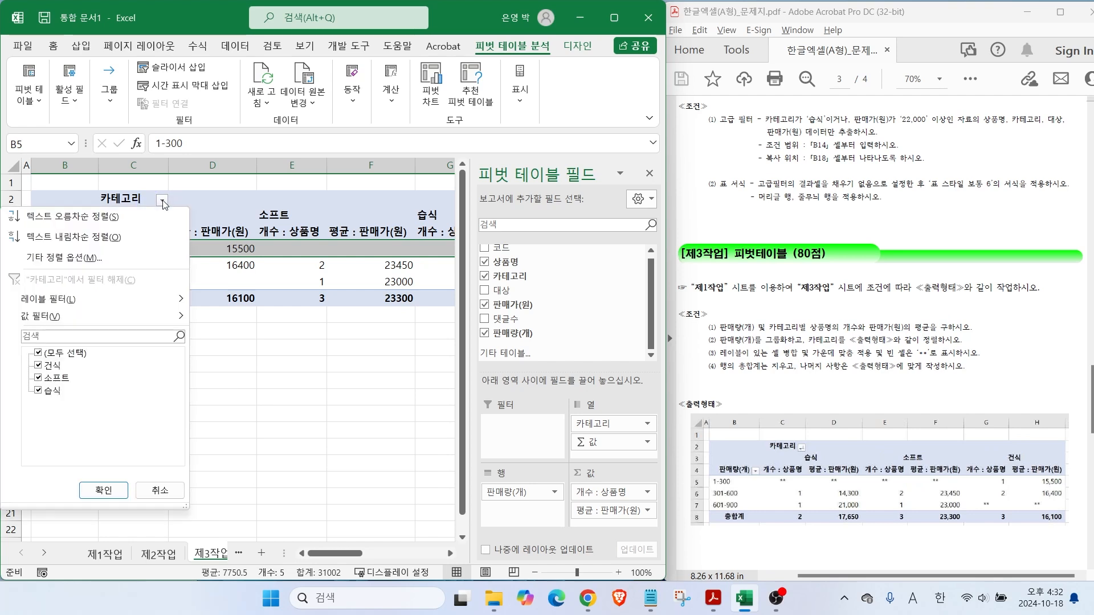
click(84, 238)
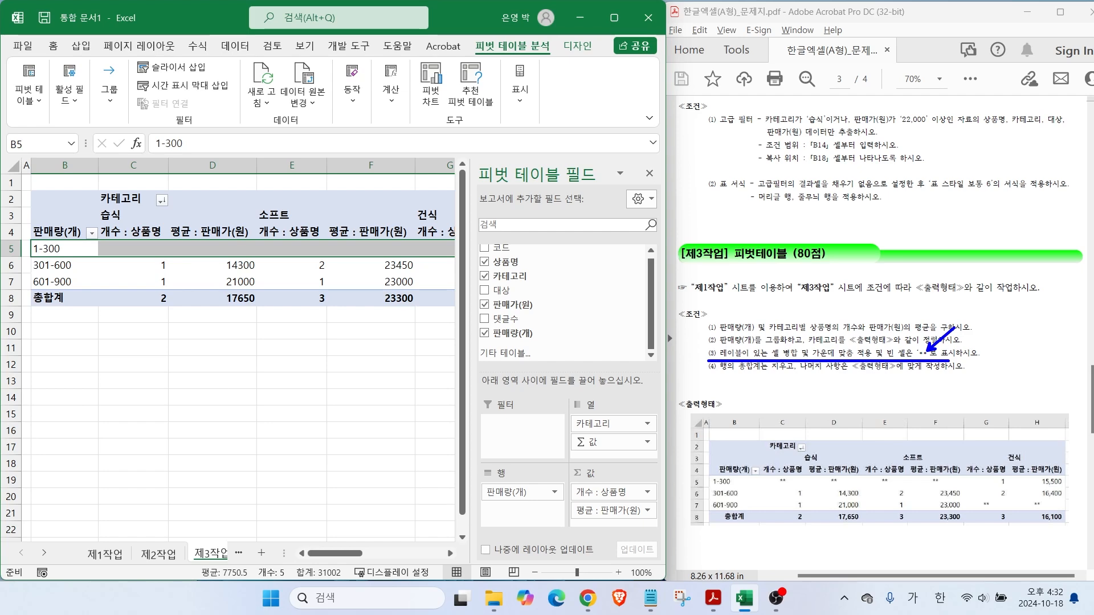
click(233, 270)
click(278, 344)
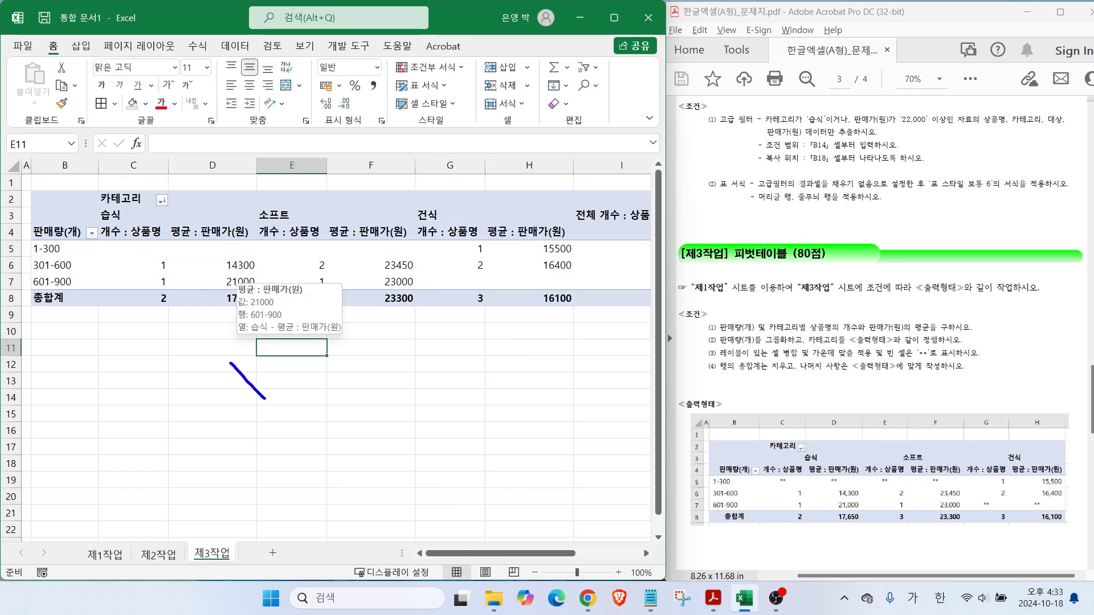
click(265, 384)
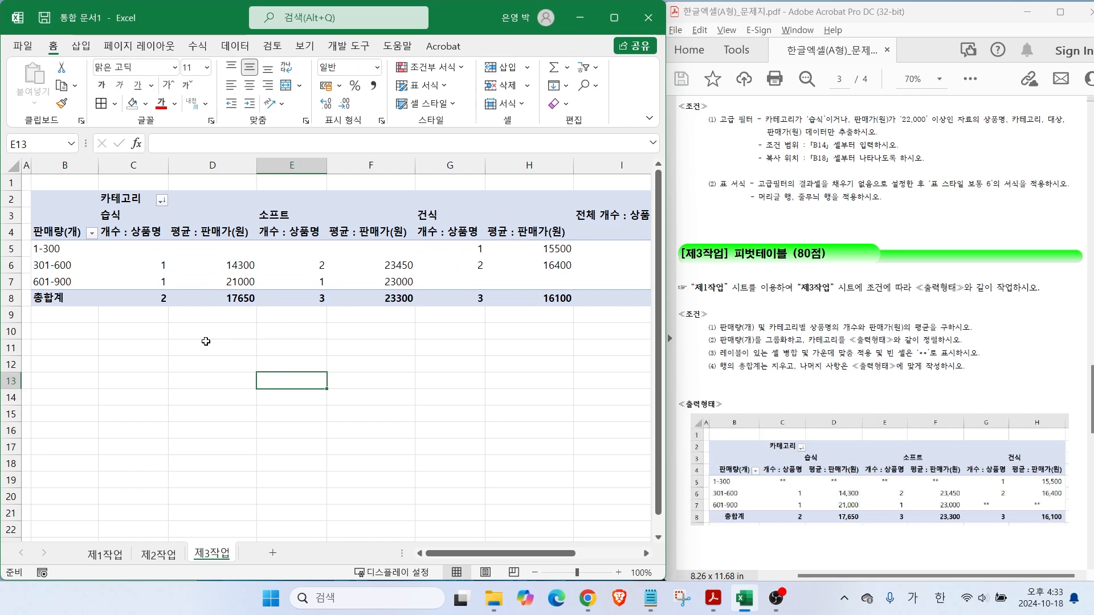
click(243, 381)
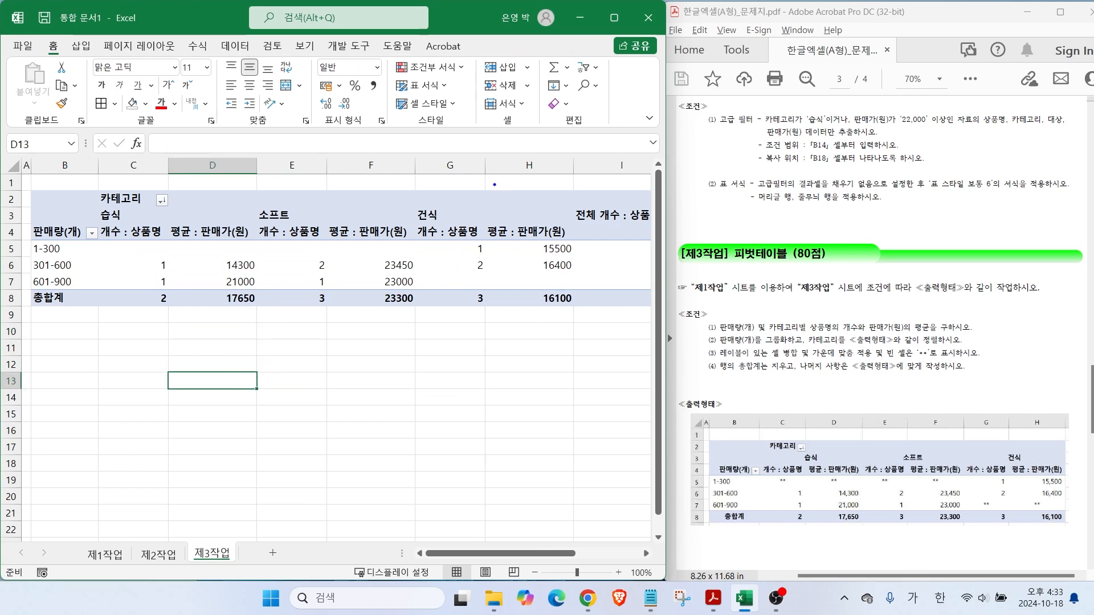
Set the pivot table options to merge and center cells with labels and to show empty cells as **.
click(210, 265)
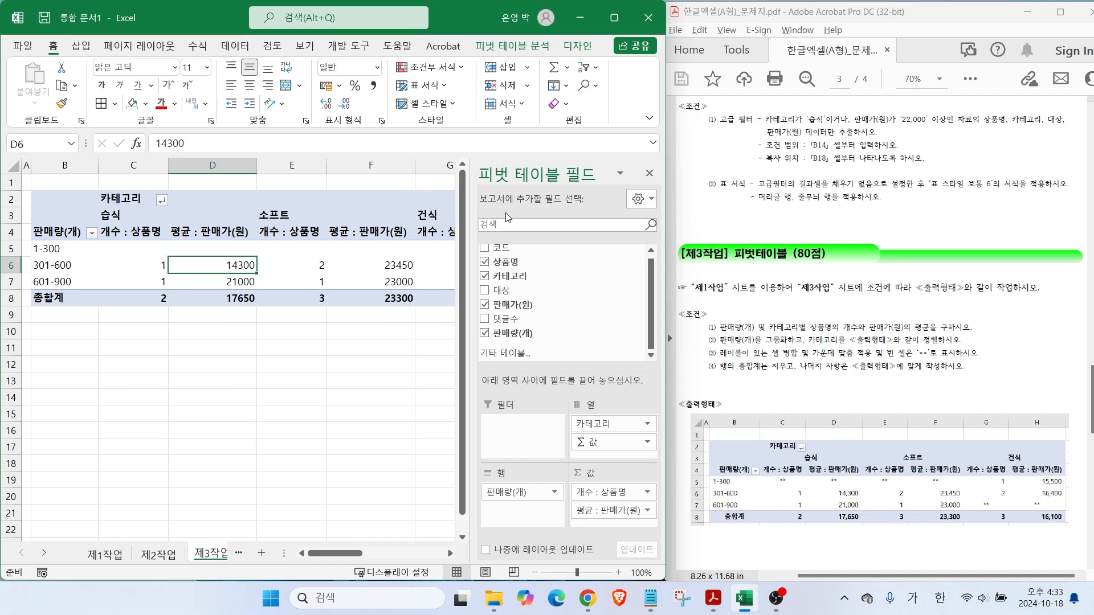
right_click(222, 264)
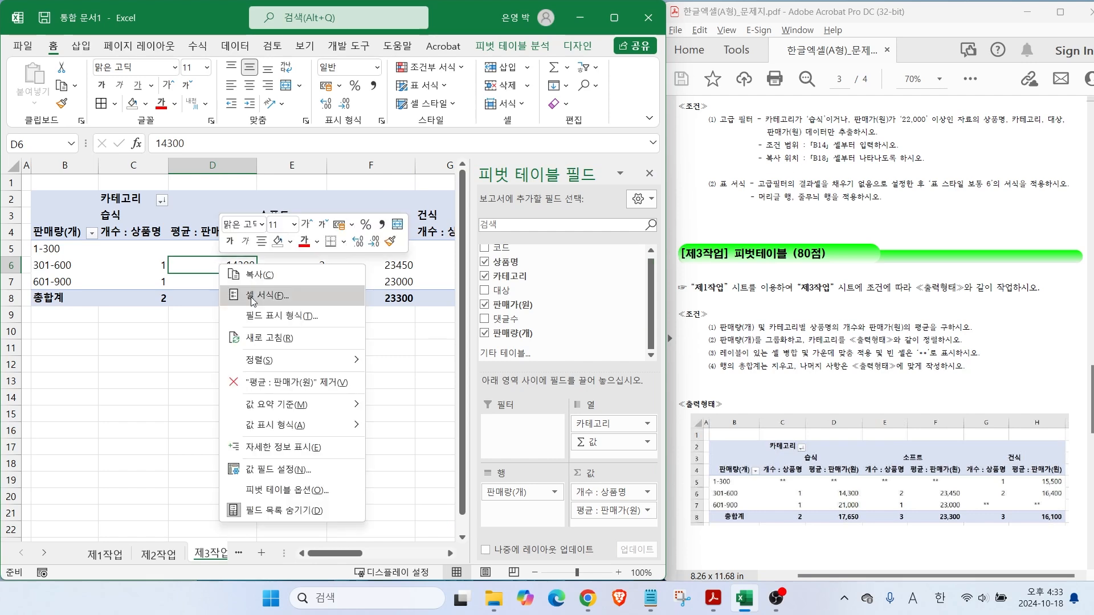
click(301, 491)
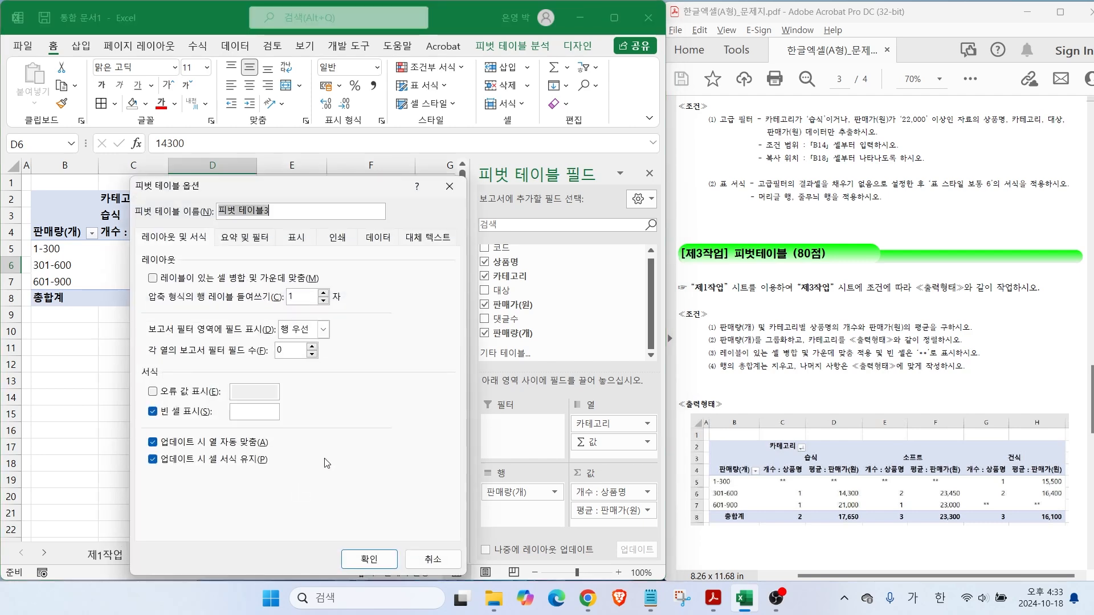
drag(137, 265, 178, 260)
drag(234, 403, 274, 388)
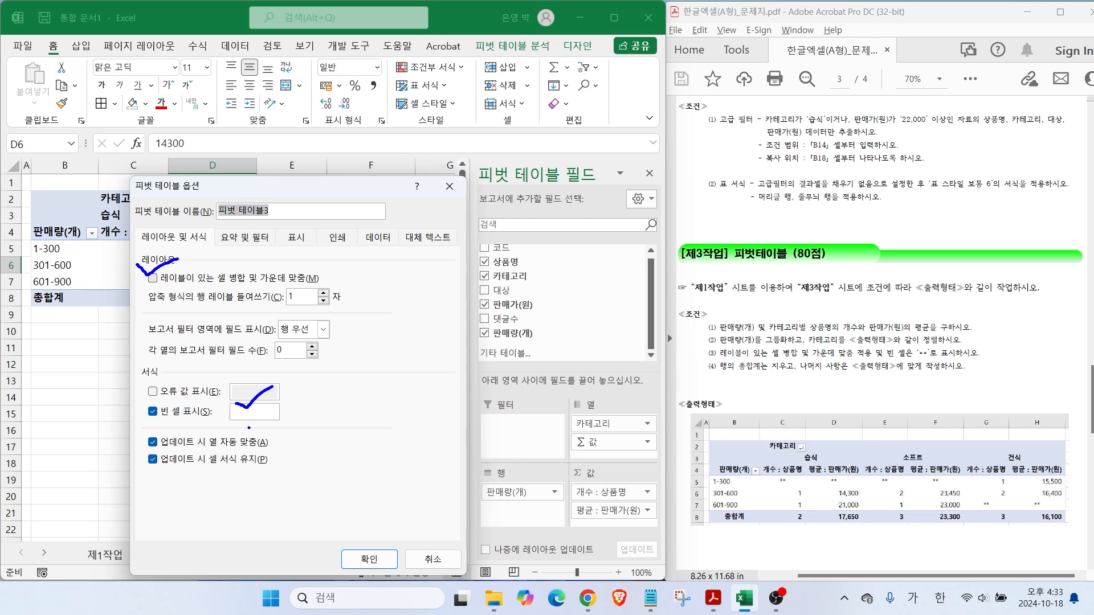
click(153, 278)
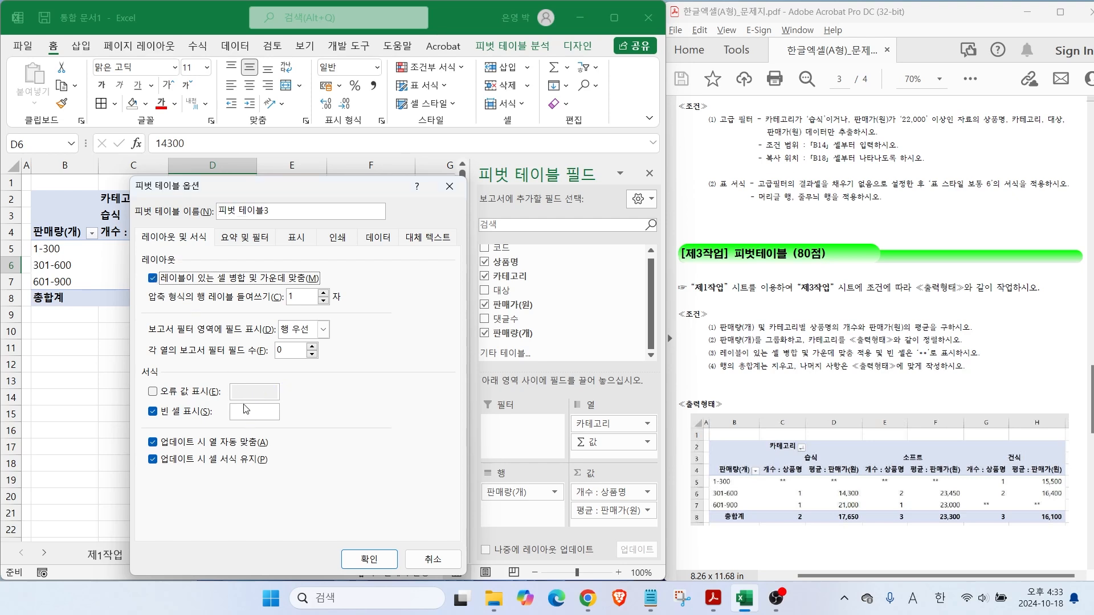
click(253, 415)
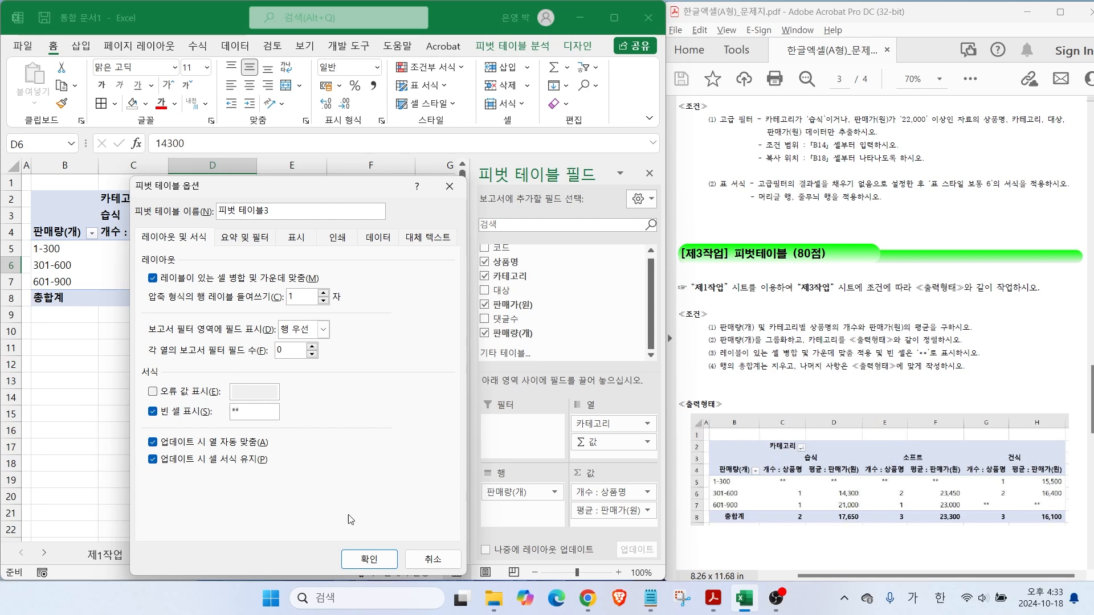
click(370, 560)
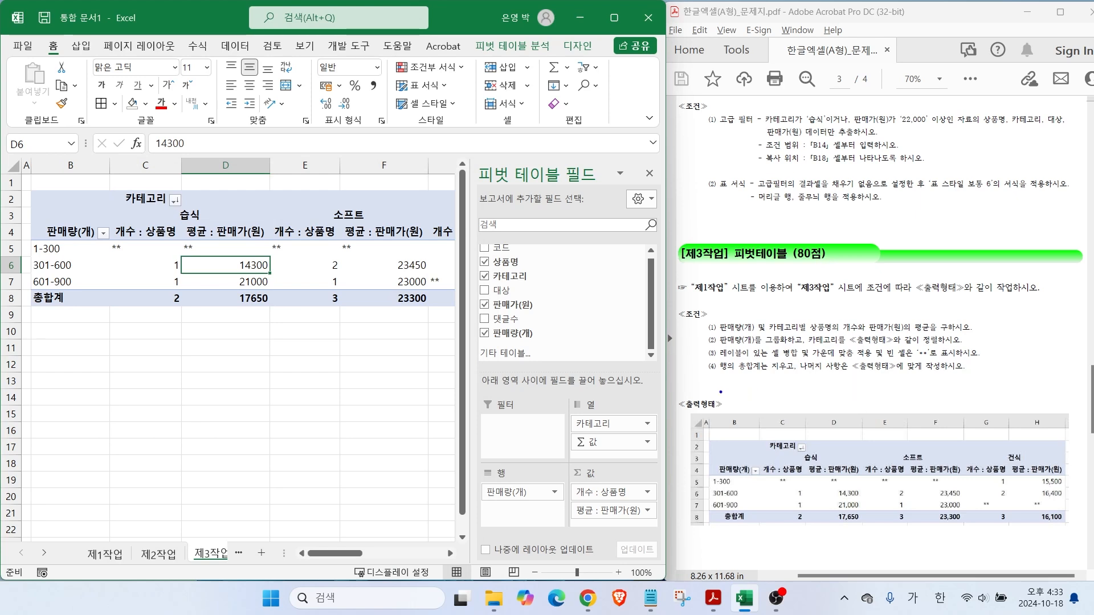
Compare the pivot table's grand total columns with condition (4) and the sample output in the exam sheet.
drag(707, 378, 962, 378)
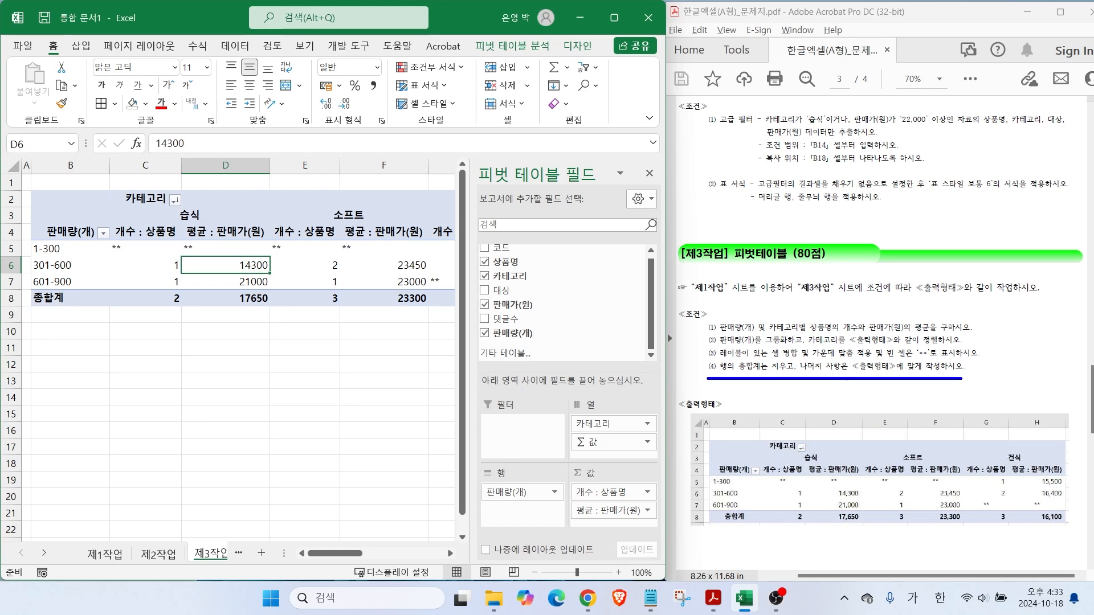
drag(885, 362, 934, 340)
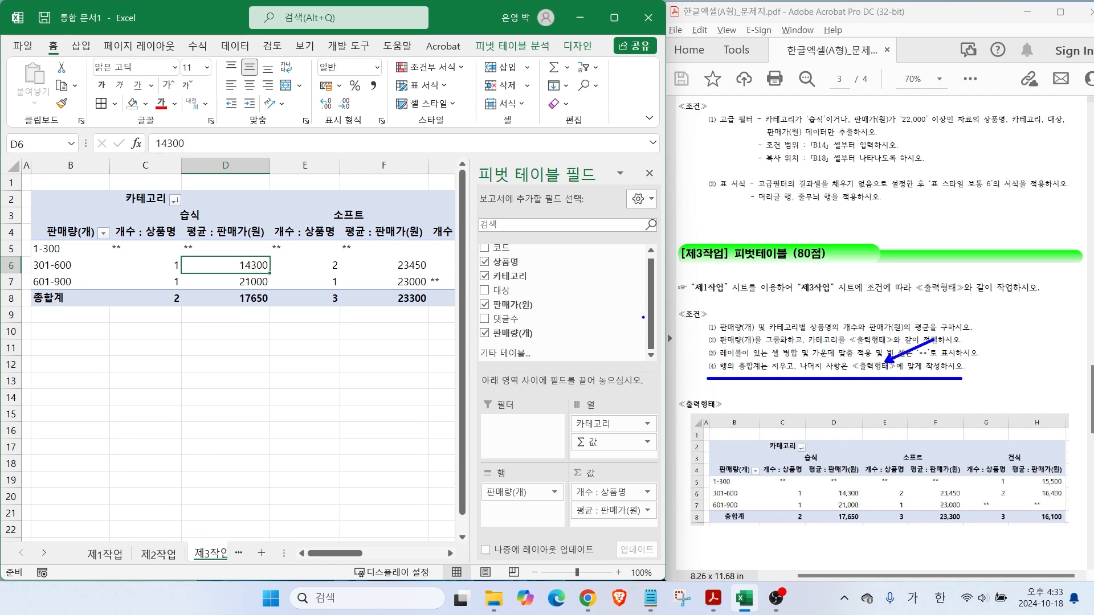
click(343, 342)
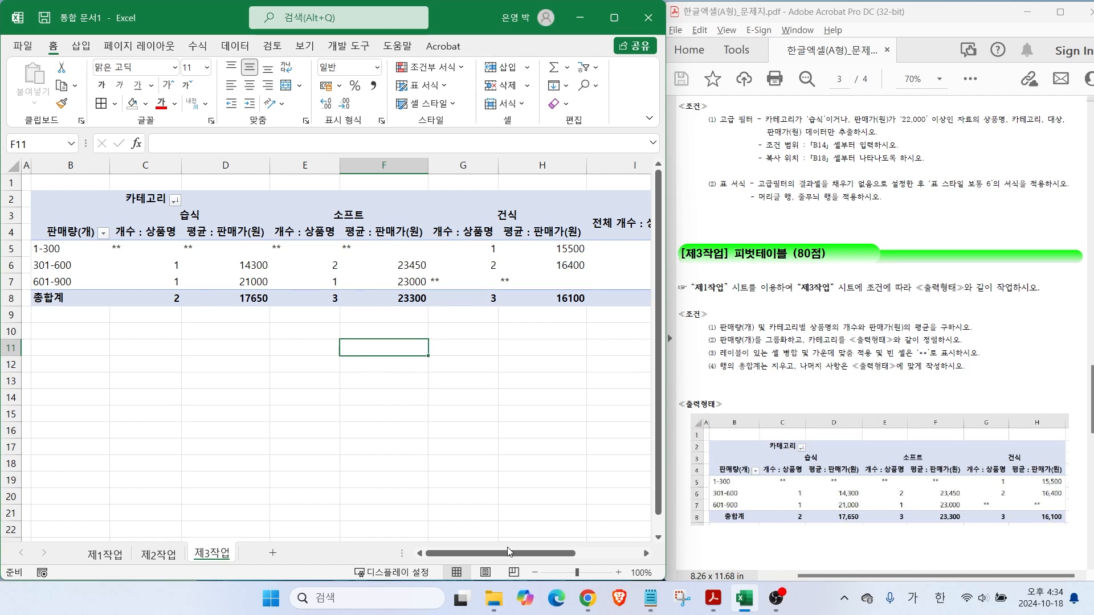
drag(504, 552, 593, 552)
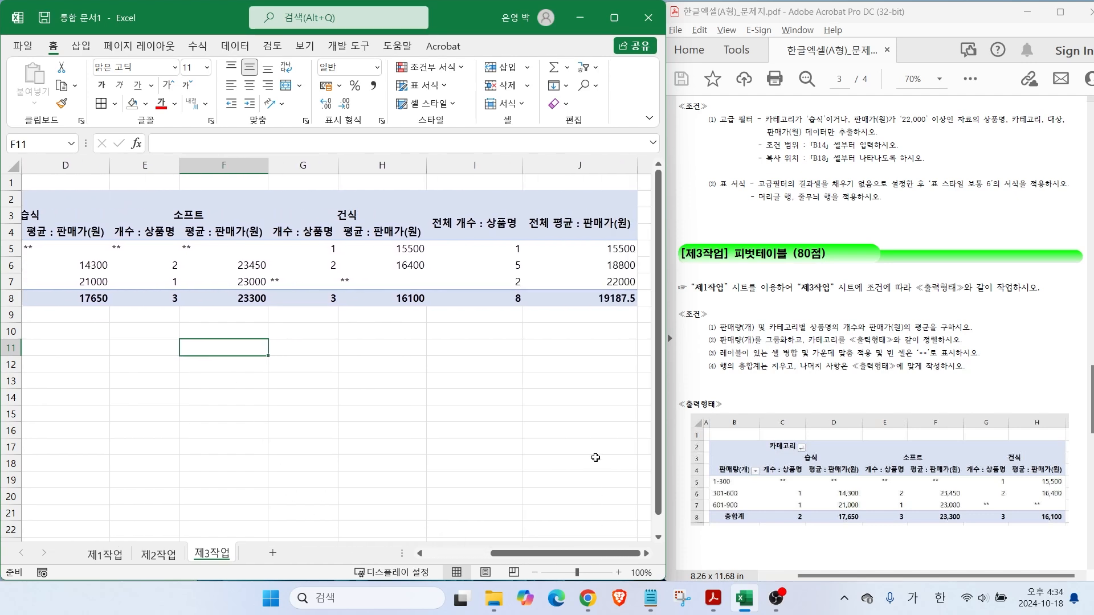
key(alt)
mouse_move(624, 326)
mouse_down()
mouse_move(519, 222)
mouse_move(661, 302)
mouse_move(631, 331)
mouse_up()
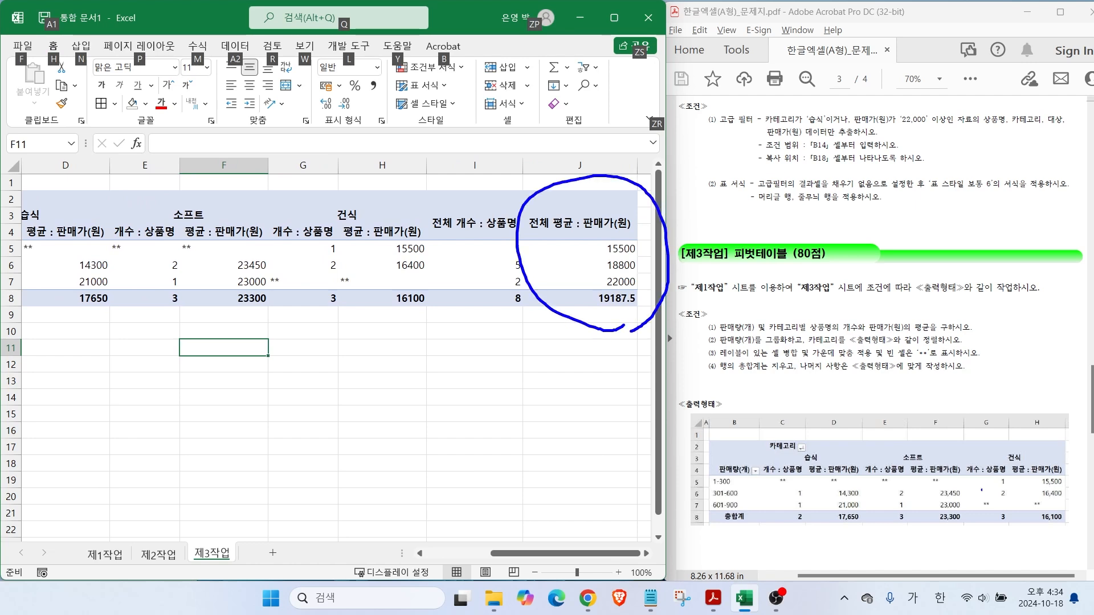
mouse_move(1036, 533)
mouse_down()
mouse_move(972, 506)
mouse_move(1034, 422)
mouse_move(1074, 513)
mouse_move(1058, 529)
mouse_up()
drag(415, 129, 415, 372)
drag(480, 301, 588, 202)
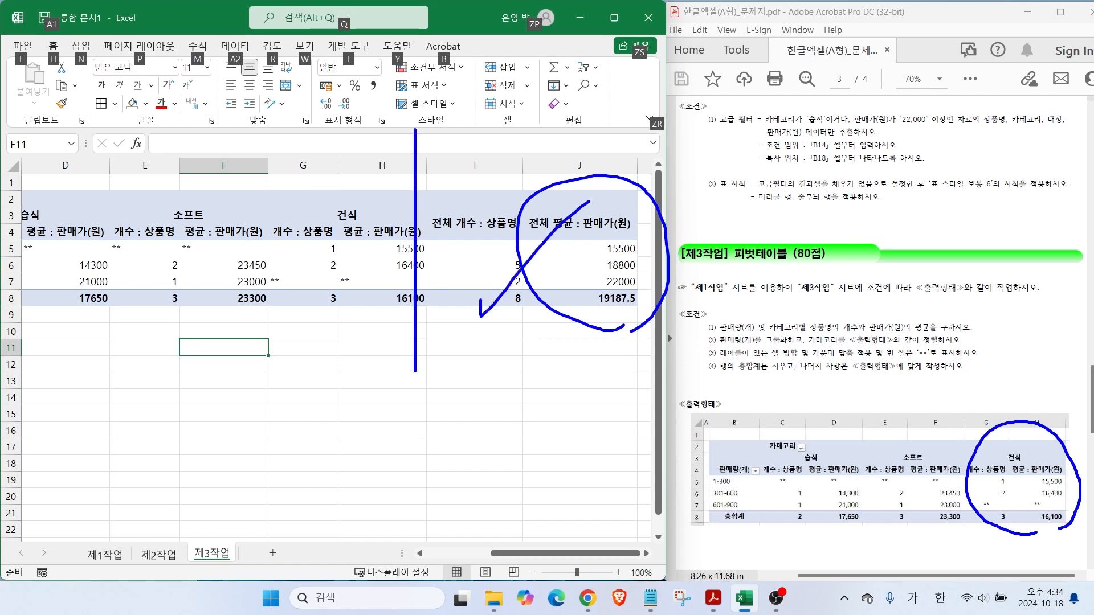
key(Escape)
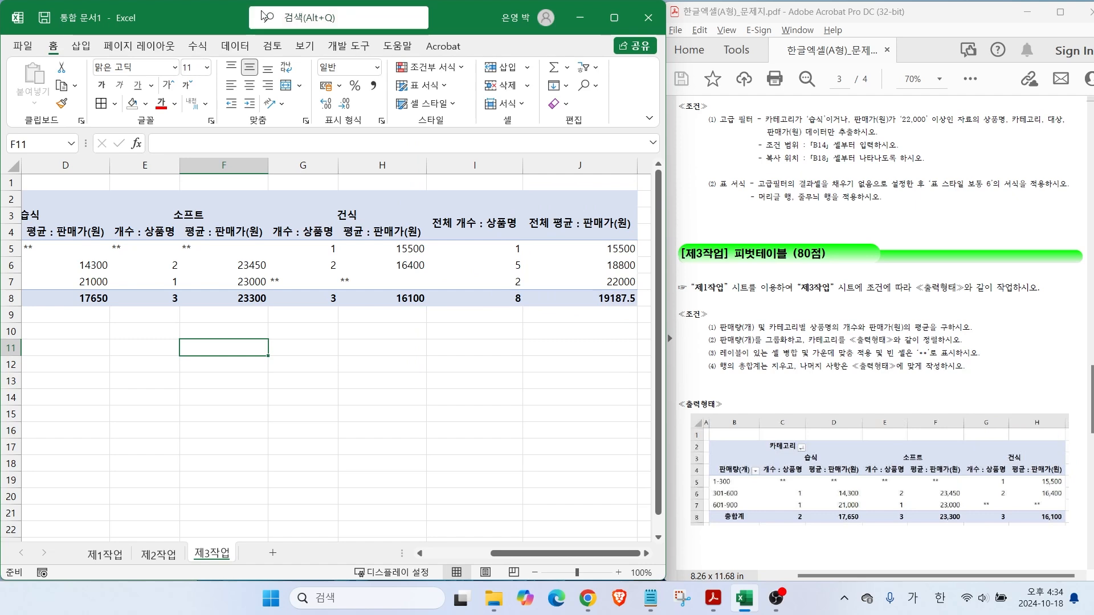
Turn off the row grand totals (행 총합계 표시) in the pivot table's totals and filters options.
click(294, 229)
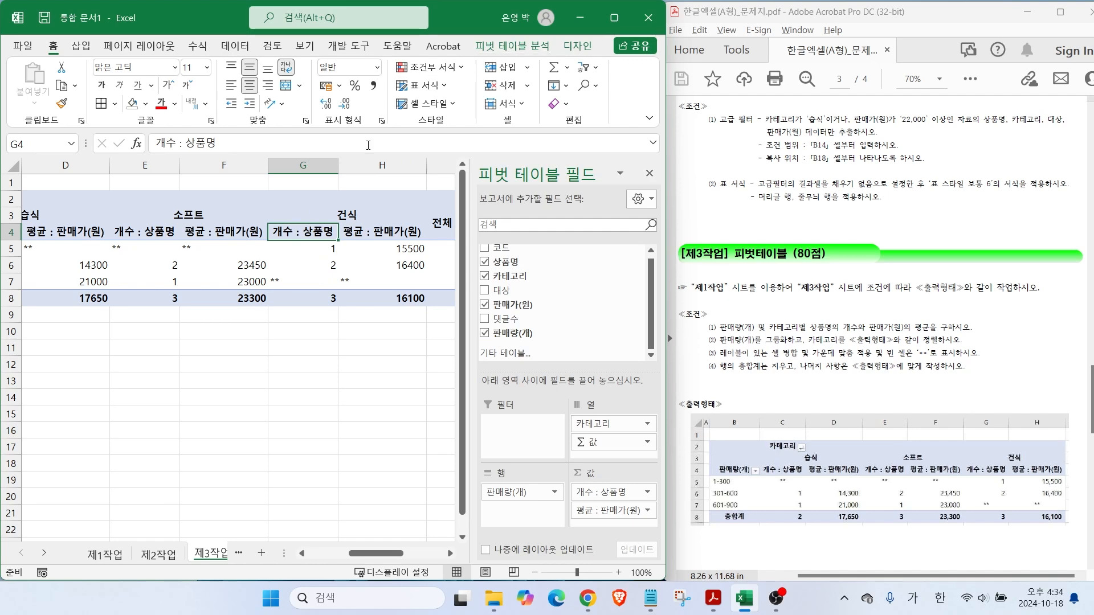
right_click(287, 235)
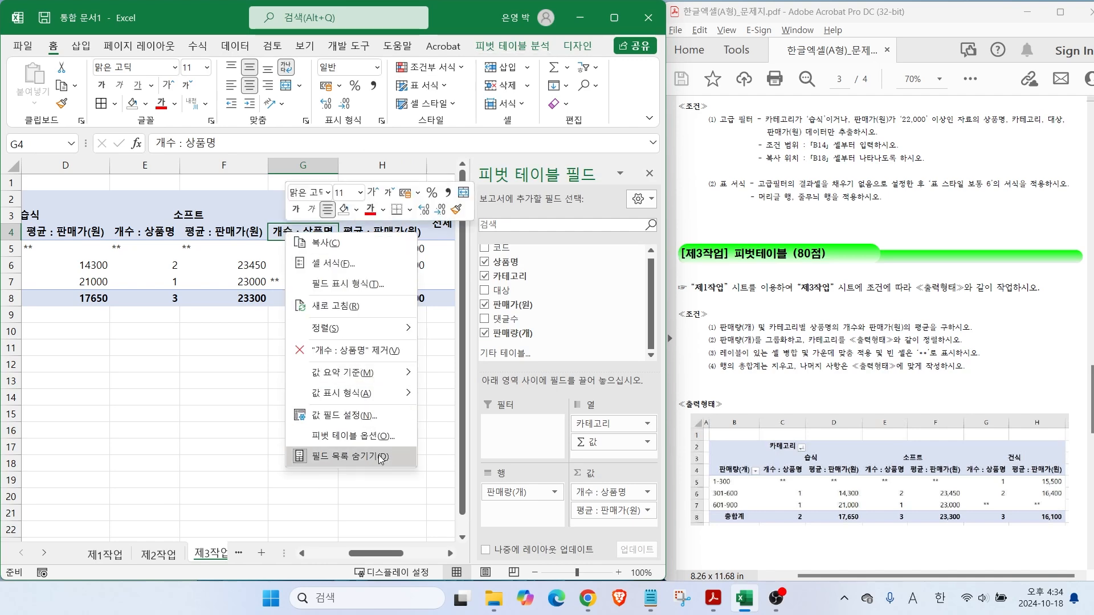
click(353, 435)
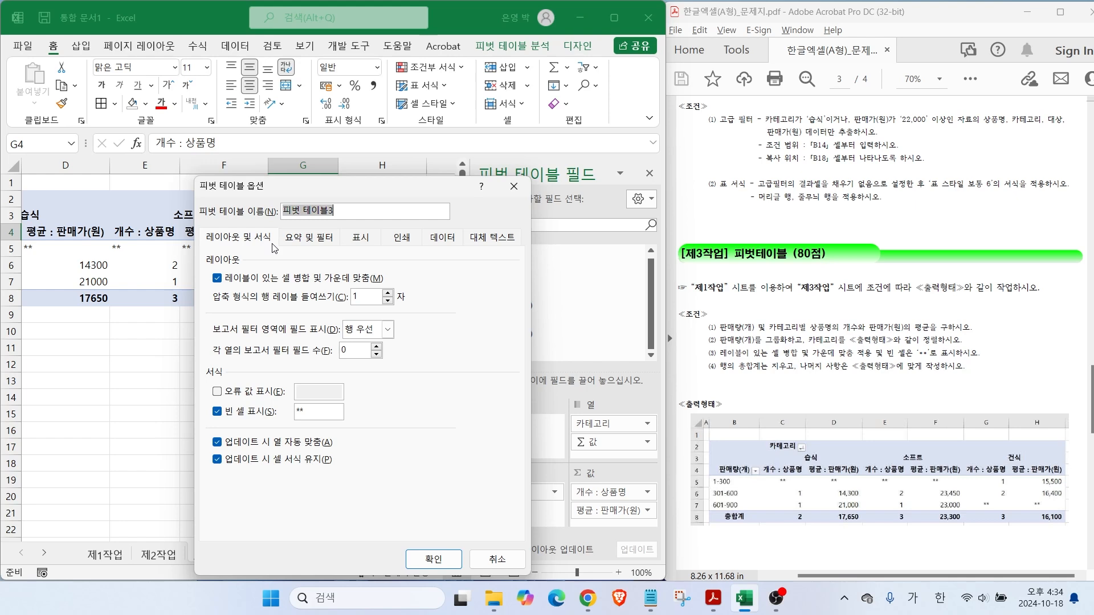
mouse_move(268, 251)
mouse_down()
mouse_move(206, 229)
mouse_move(273, 238)
mouse_up()
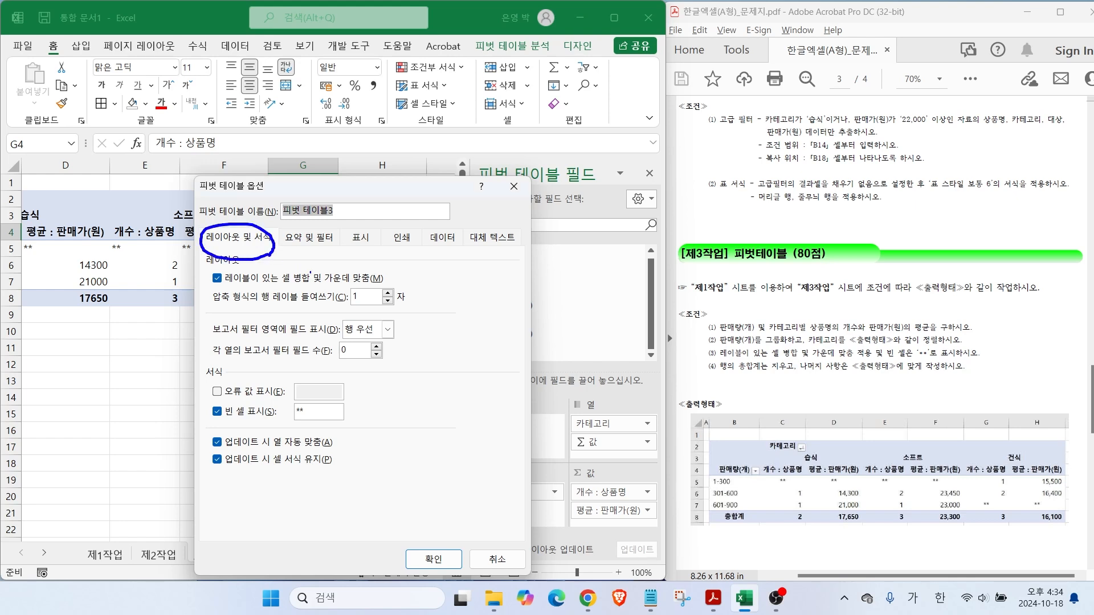
drag(217, 263, 255, 255)
mouse_move(333, 406)
mouse_down()
mouse_move(285, 401)
mouse_move(330, 422)
mouse_up()
mouse_move(328, 256)
mouse_down()
mouse_move(299, 212)
mouse_move(334, 254)
mouse_up()
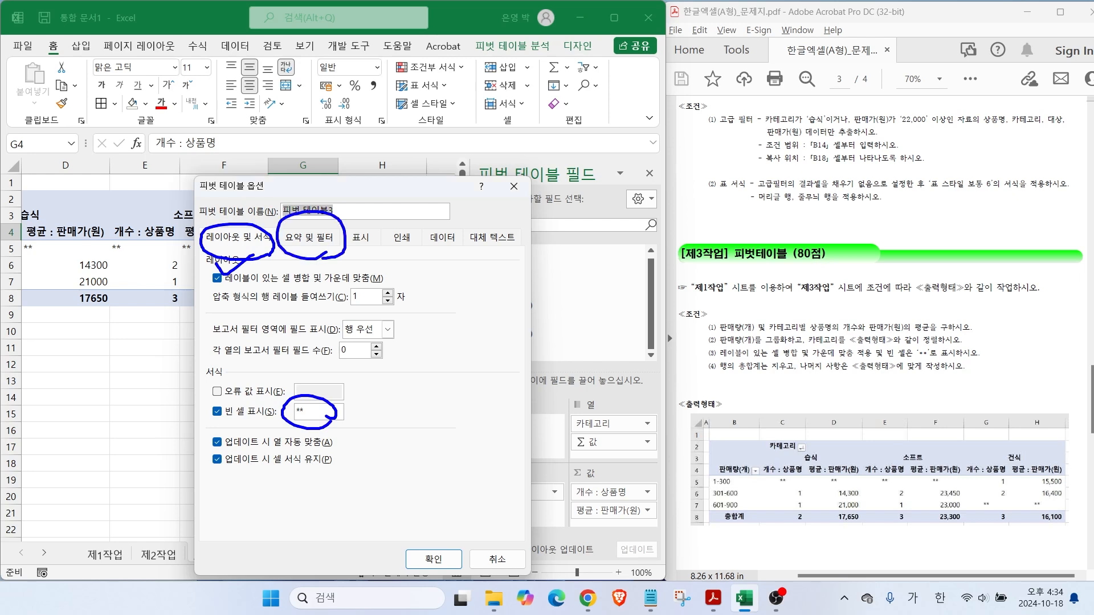
key(Escape)
click(312, 237)
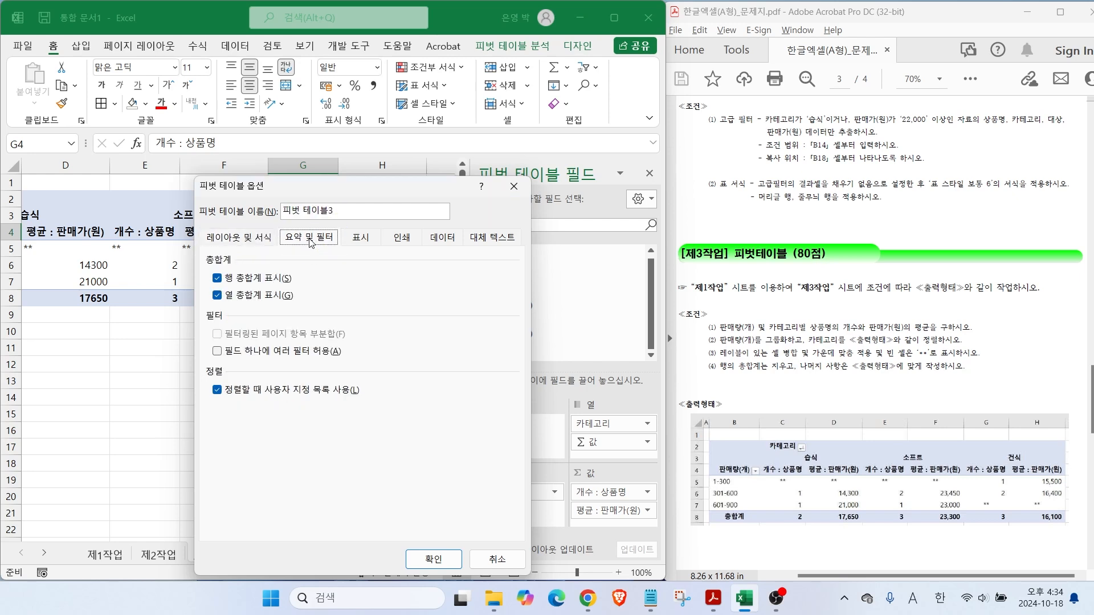
click(217, 279)
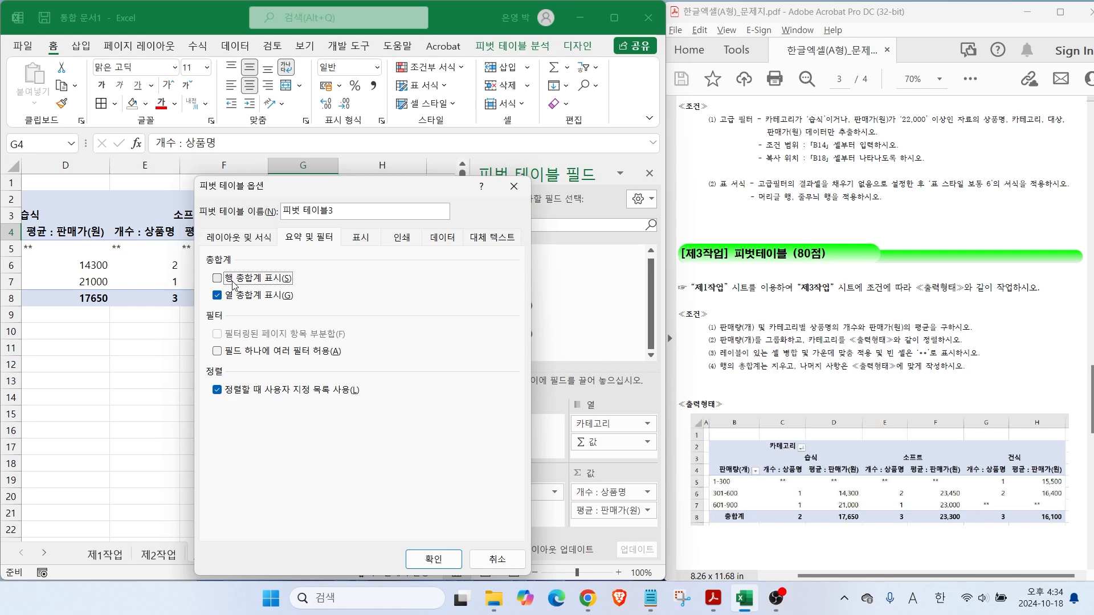
click(421, 554)
click(303, 428)
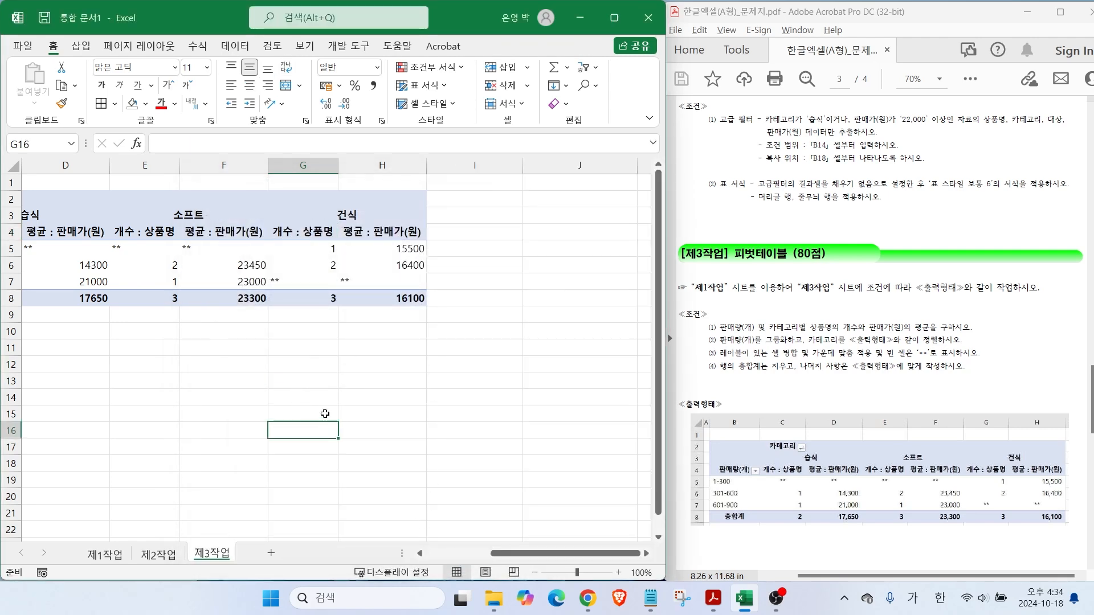
drag(512, 312, 523, 170)
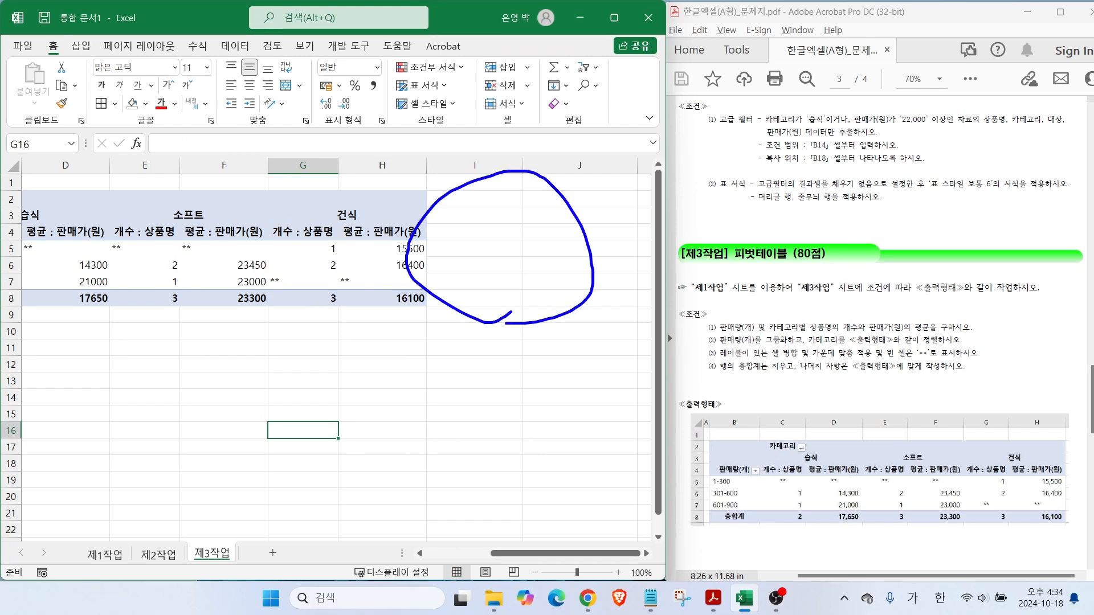
click(331, 363)
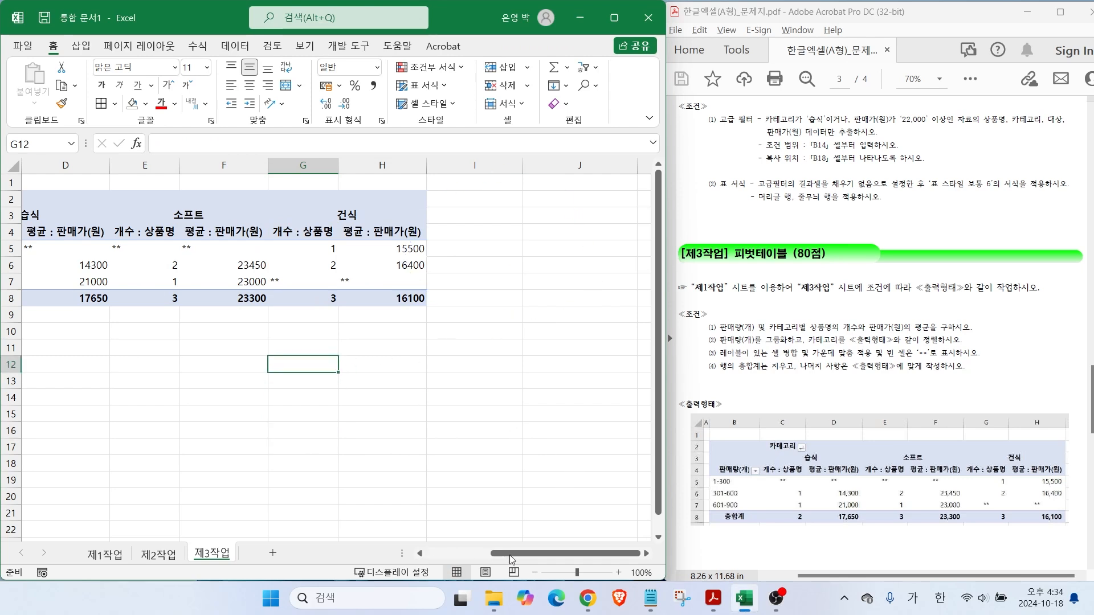
Apply the comma number style and center alignment to the pivot table values in C5:H8.
drag(501, 554, 432, 557)
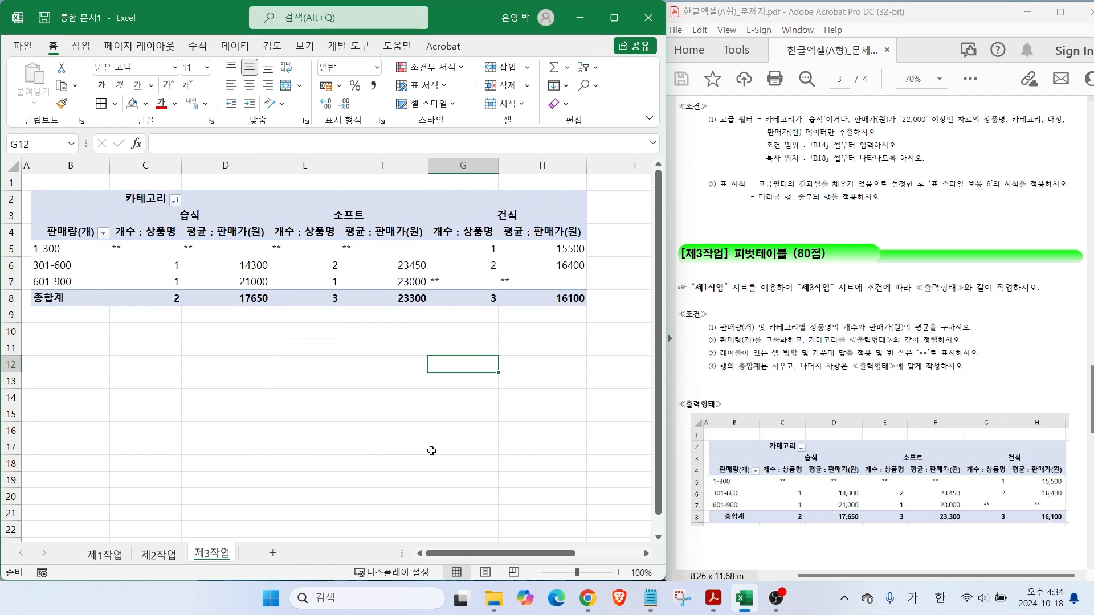
drag(833, 509, 811, 491)
drag(777, 480, 746, 453)
key(Escape)
drag(128, 247, 569, 298)
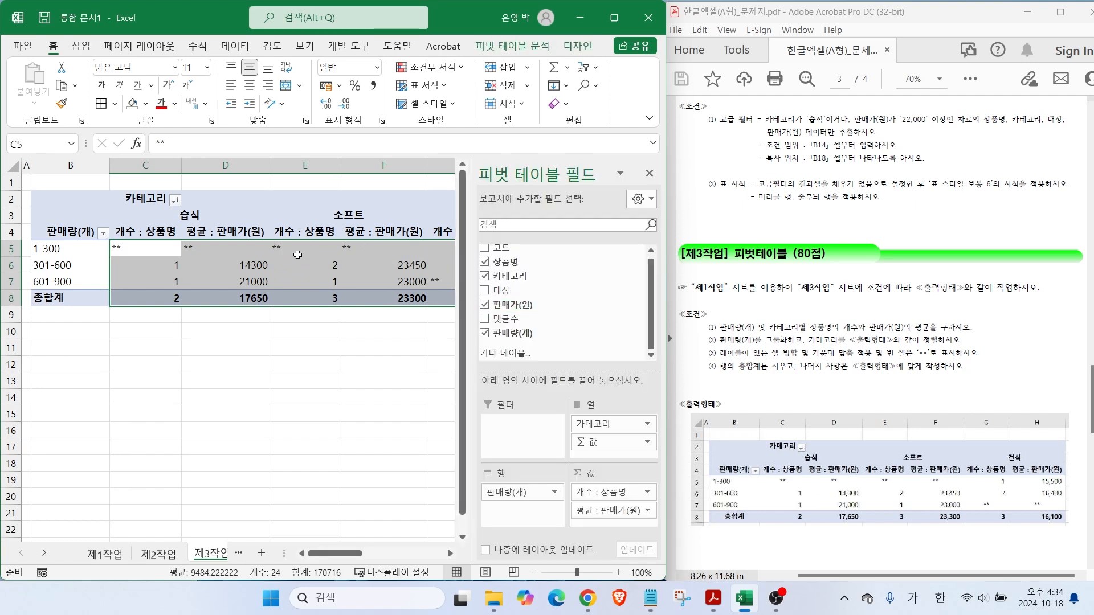
click(373, 86)
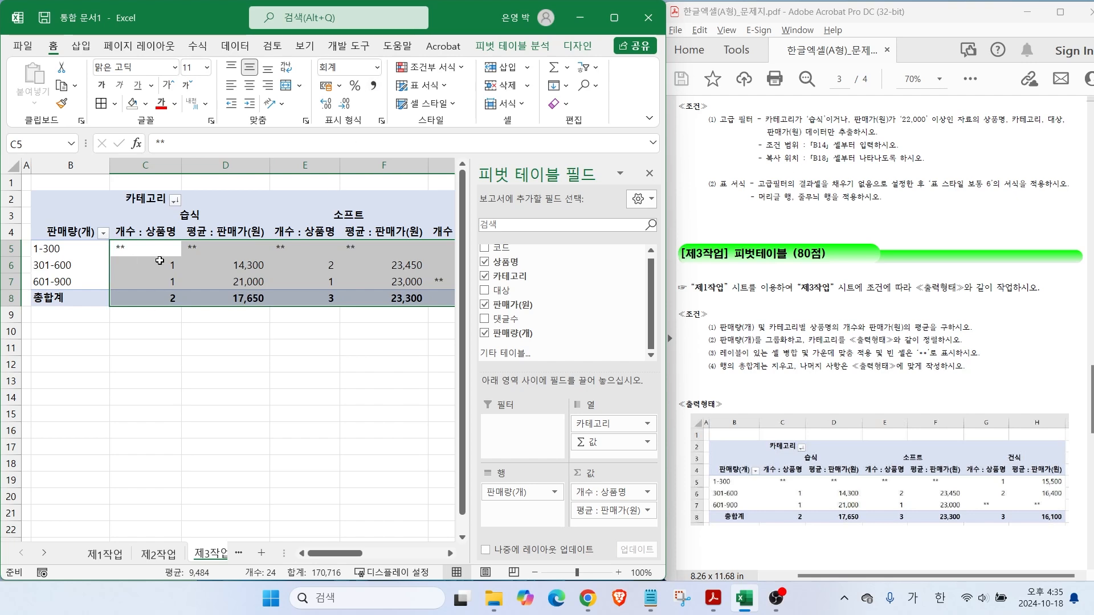
click(249, 86)
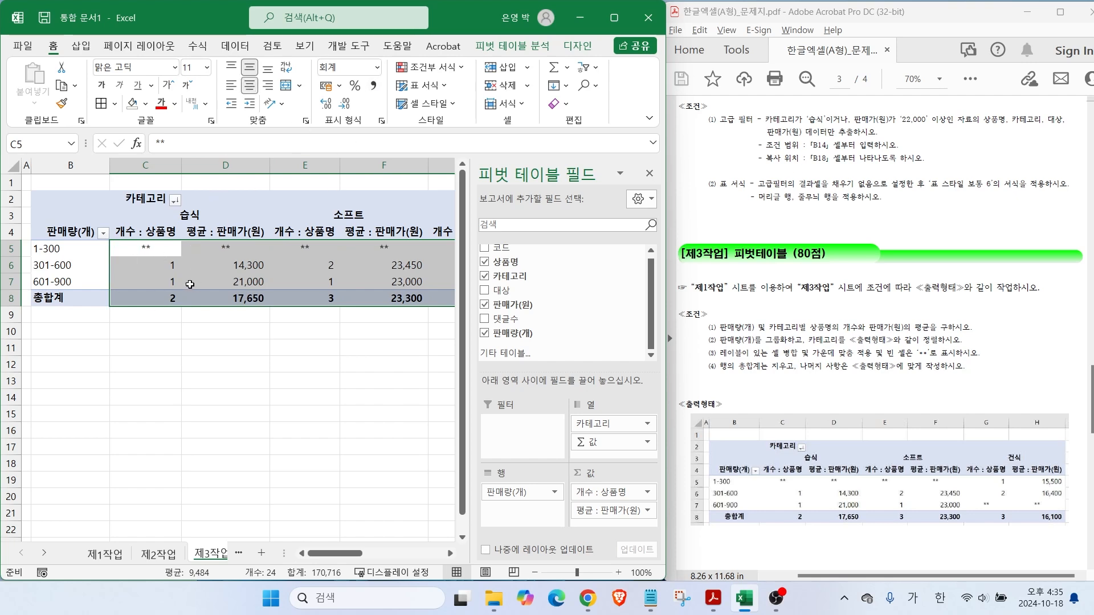
click(237, 409)
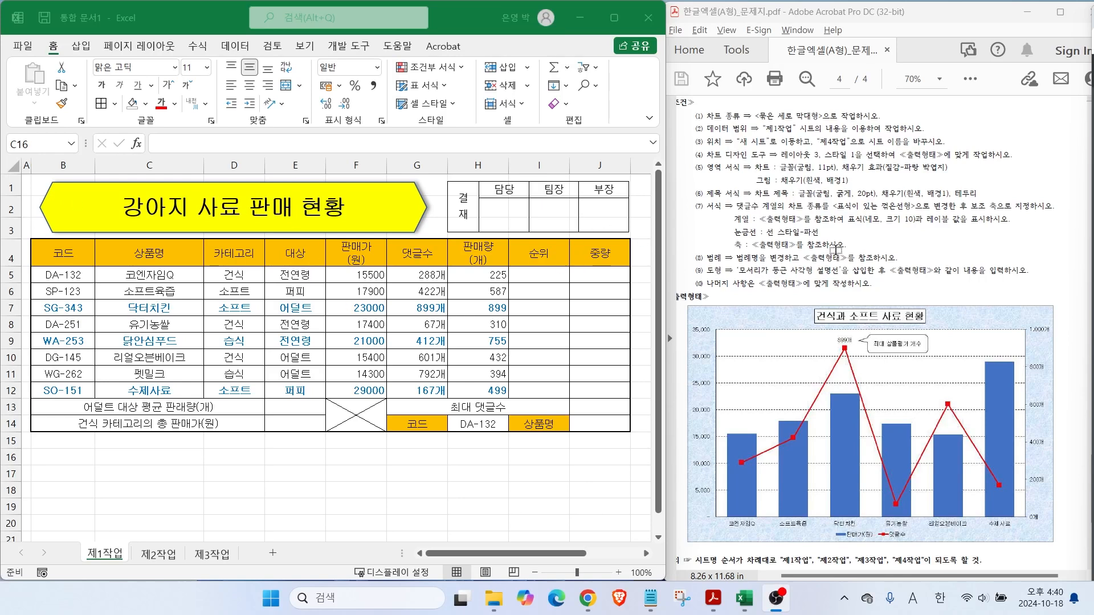
Review the 제4작업 chart conditions and sample chart against the 상품명, 판매가(원) and 댓글수 columns of 제1작업.
mouse_move(747, 119)
mouse_down()
mouse_move(854, 118)
mouse_move(902, 134)
mouse_up()
drag(747, 147, 925, 148)
drag(725, 162, 876, 161)
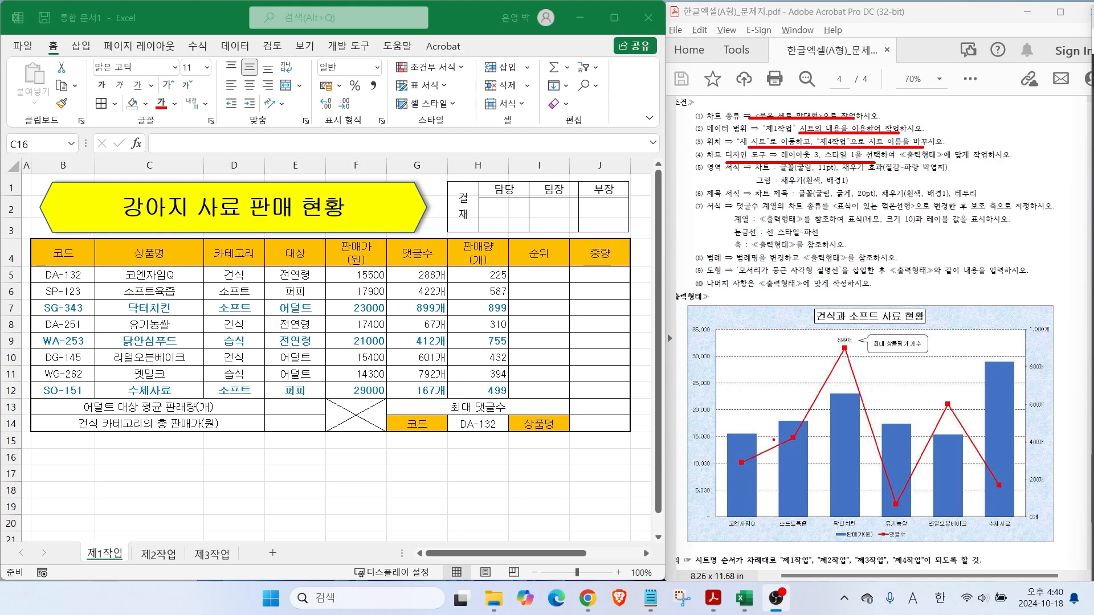
drag(848, 538, 837, 520)
mouse_move(901, 542)
mouse_down()
mouse_move(881, 546)
mouse_move(906, 523)
mouse_up()
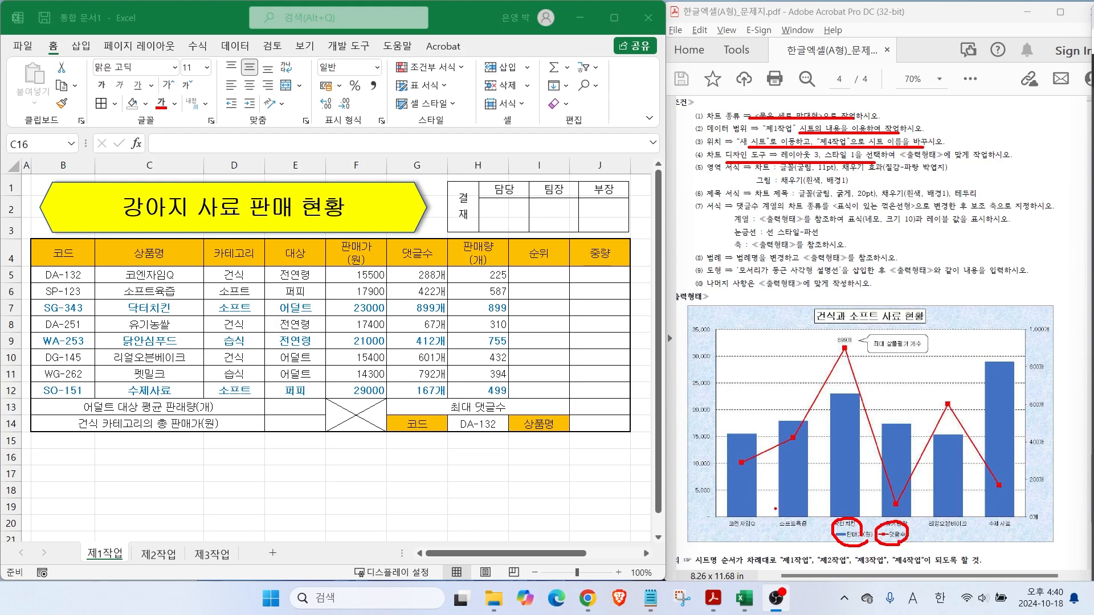
drag(750, 515, 788, 499)
mouse_move(185, 365)
mouse_down()
mouse_move(107, 383)
mouse_move(193, 317)
mouse_move(196, 358)
mouse_up()
mouse_move(314, 316)
mouse_down()
mouse_move(371, 346)
mouse_move(440, 302)
mouse_move(434, 362)
mouse_up()
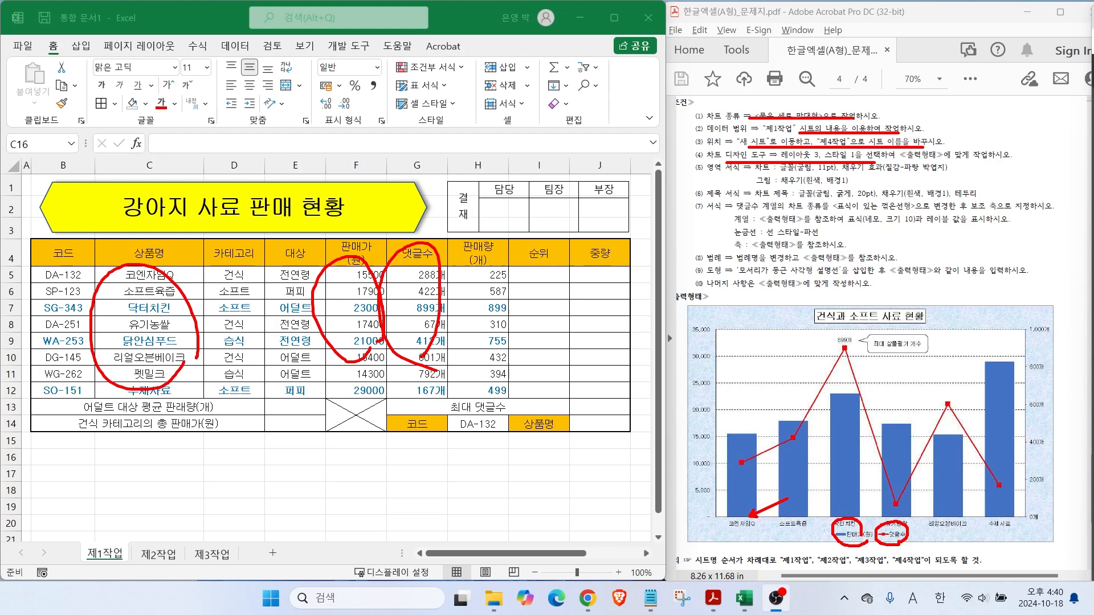
key(Escape)
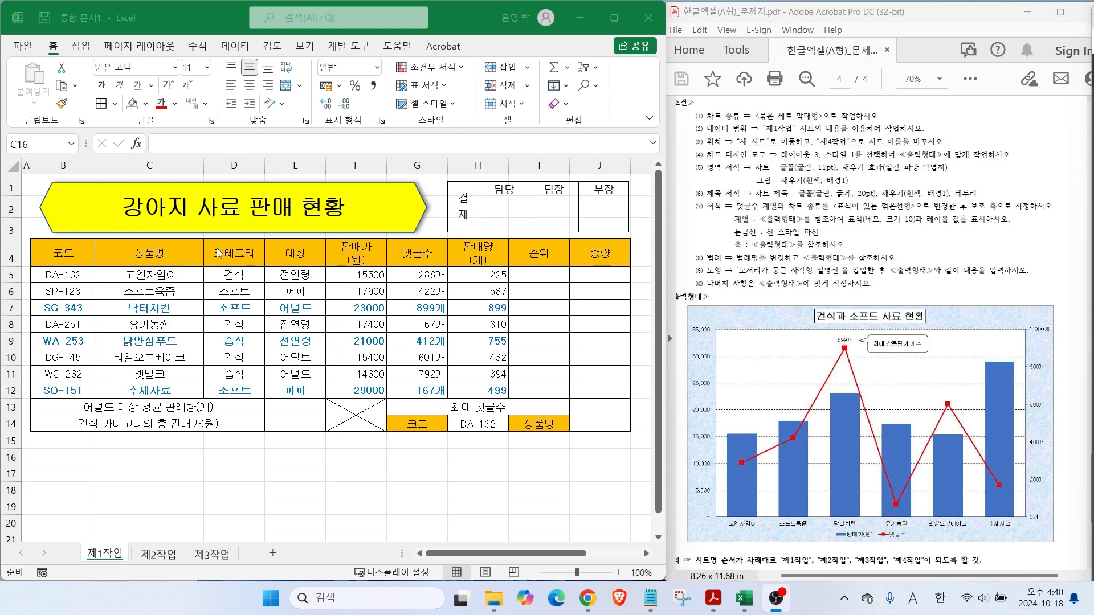
Insert a 2-D clustered column chart from the 상품명, 판매가(원) and 댓글수 columns, C4:C12 and F4:G12, of 제1작업.
click(170, 262)
drag(170, 262, 166, 393)
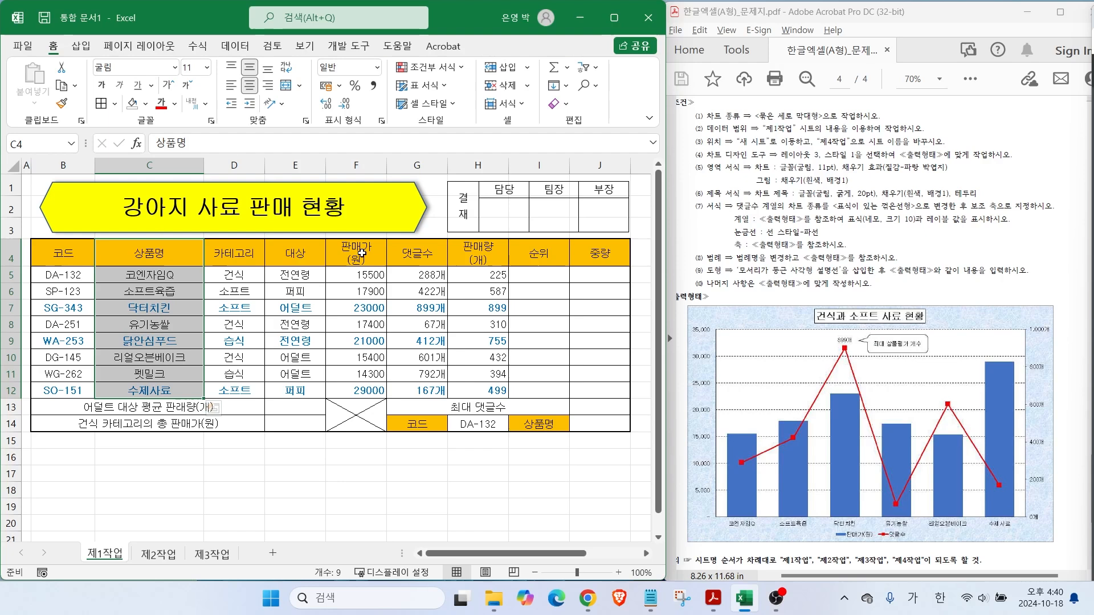
ctrl+drag(357, 252, 419, 389)
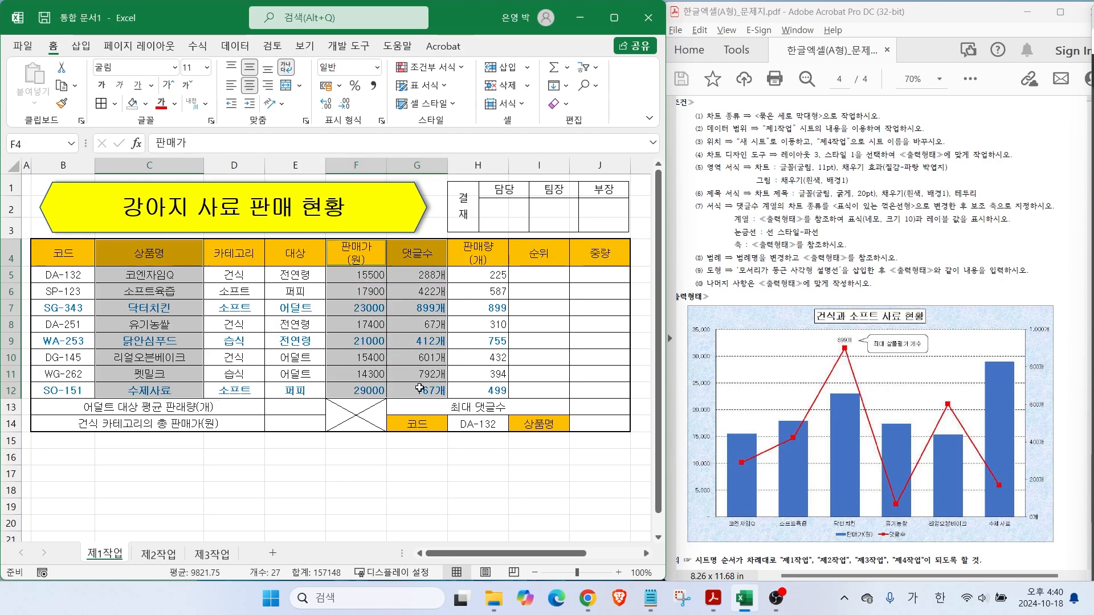
click(81, 46)
click(181, 71)
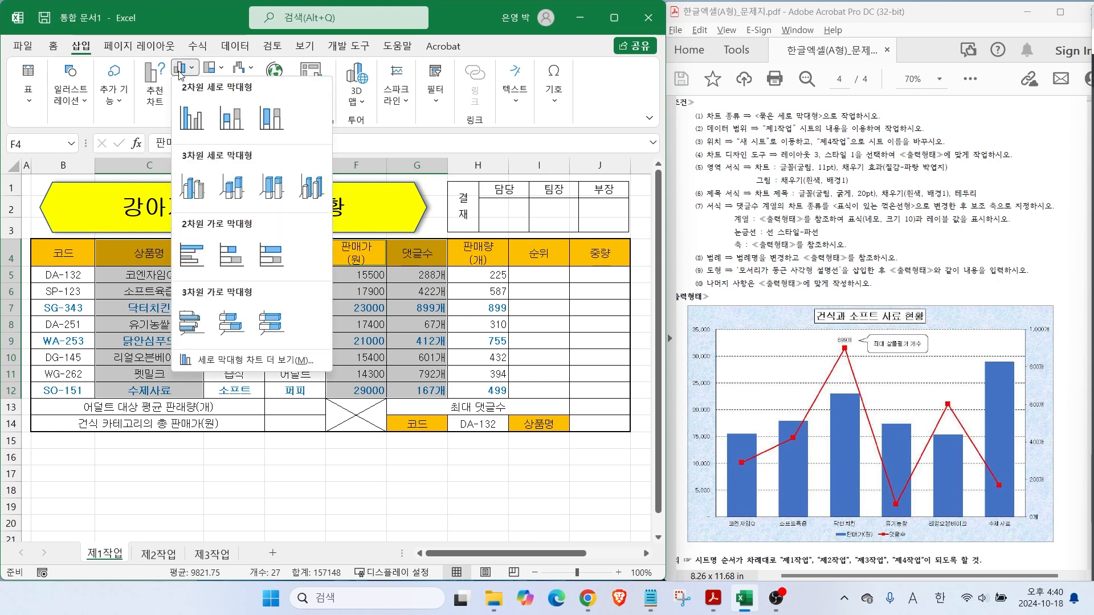
click(199, 125)
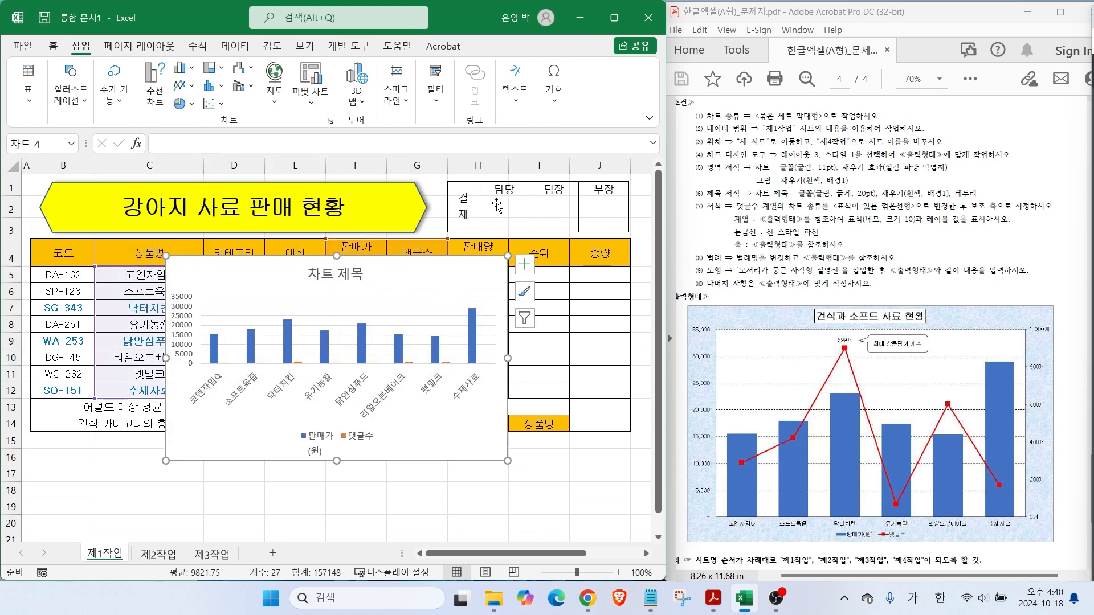
click(538, 481)
click(489, 417)
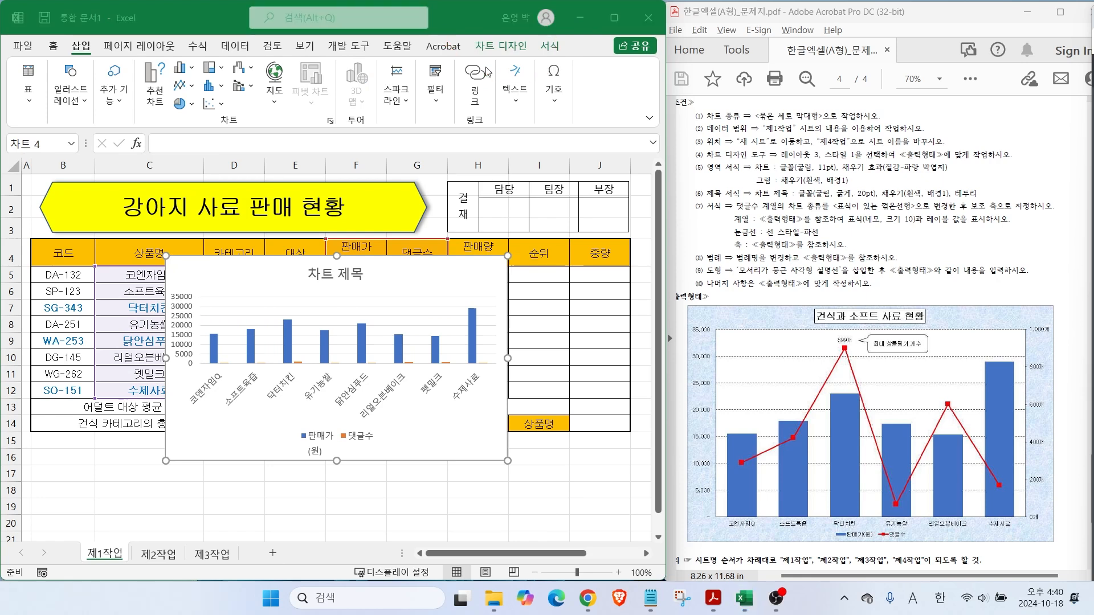
key(Escape)
click(500, 433)
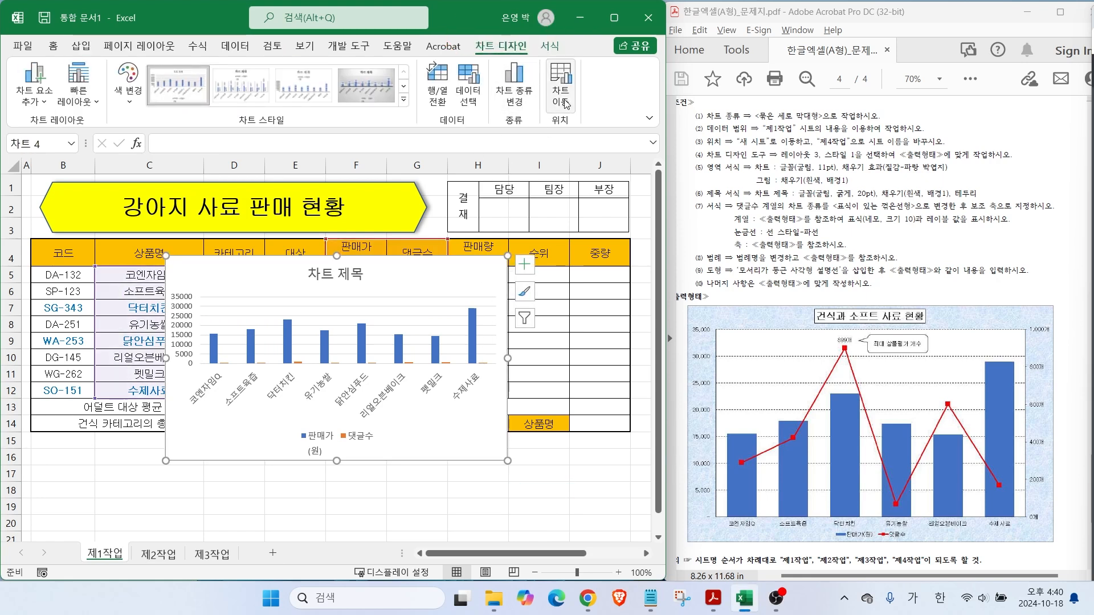
key(ctrl+2)
mouse_move(605, 127)
mouse_down()
mouse_move(588, 129)
mouse_move(621, 85)
mouse_move(590, 129)
mouse_up()
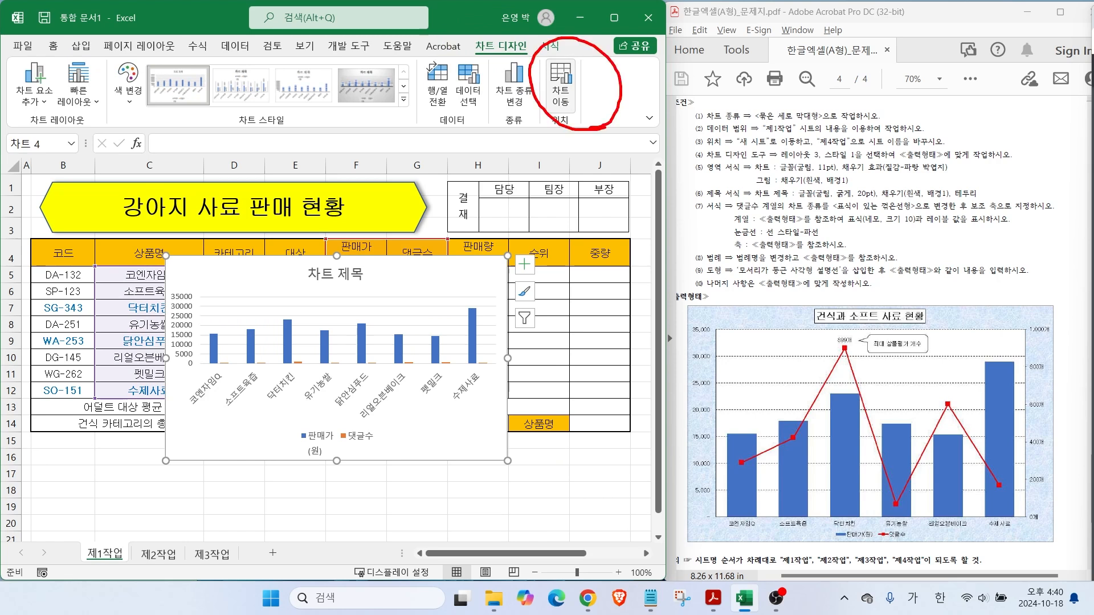
drag(724, 150, 924, 147)
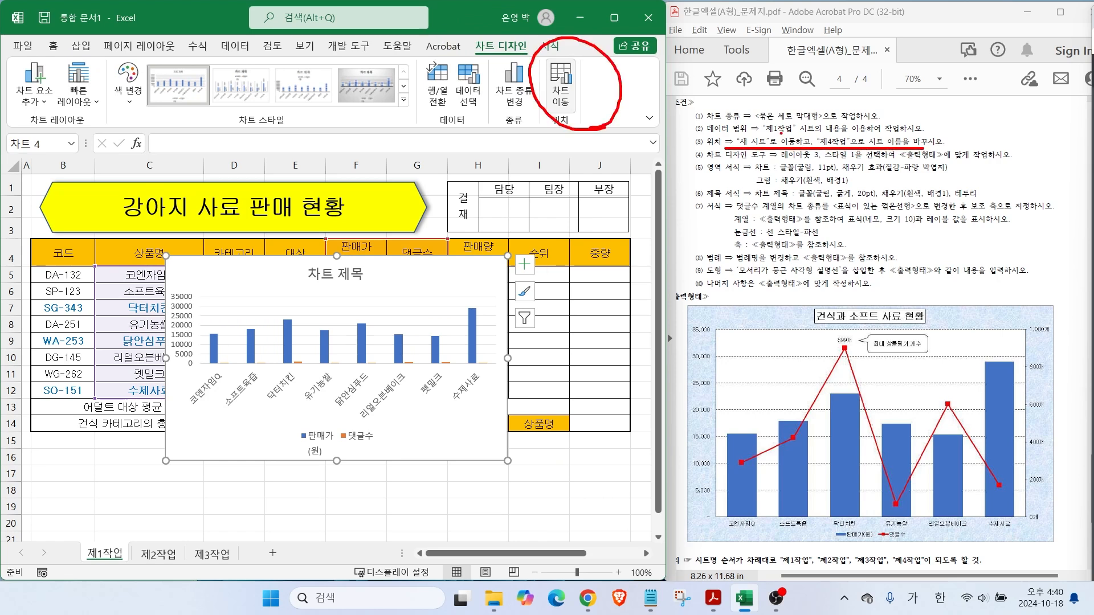
key(Escape)
Move the chart to a new chart sheet named 제4작업.
click(560, 85)
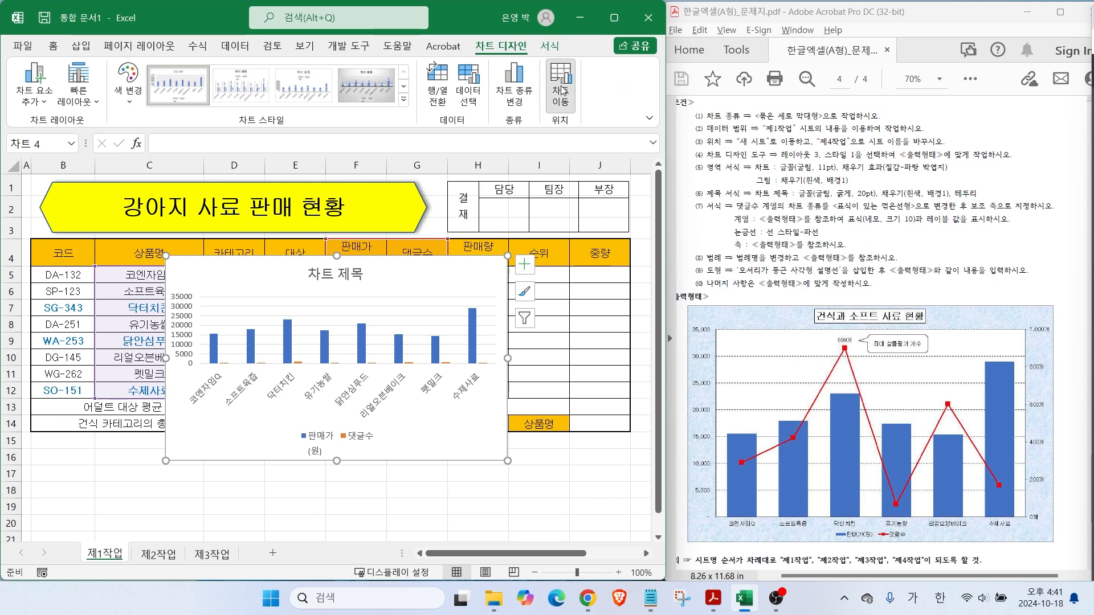
click(573, 217)
text(ㅈㅔ4작업)
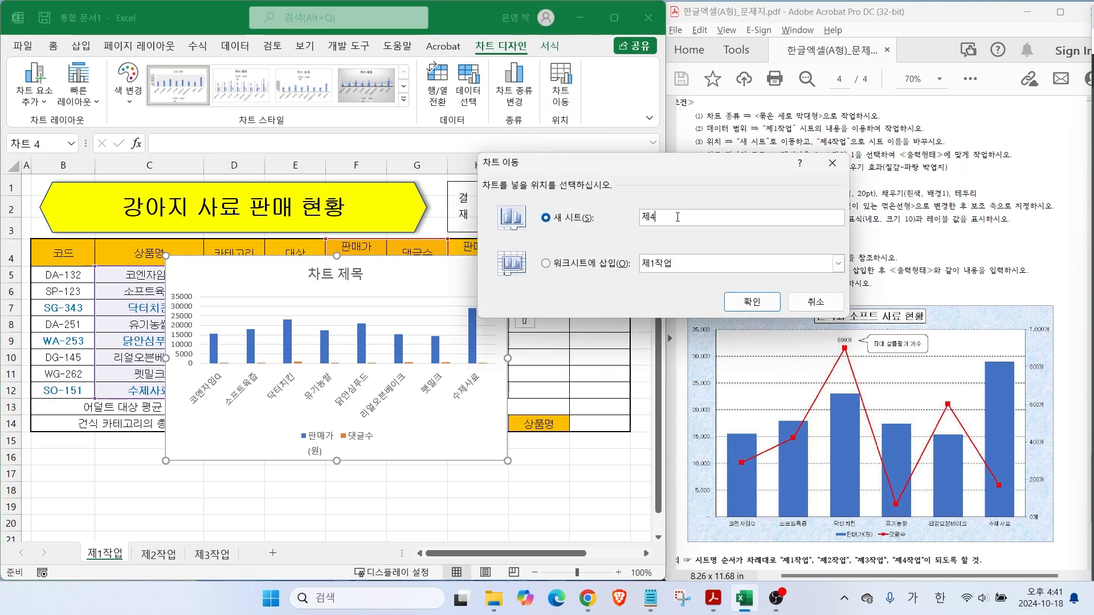
key(Return)
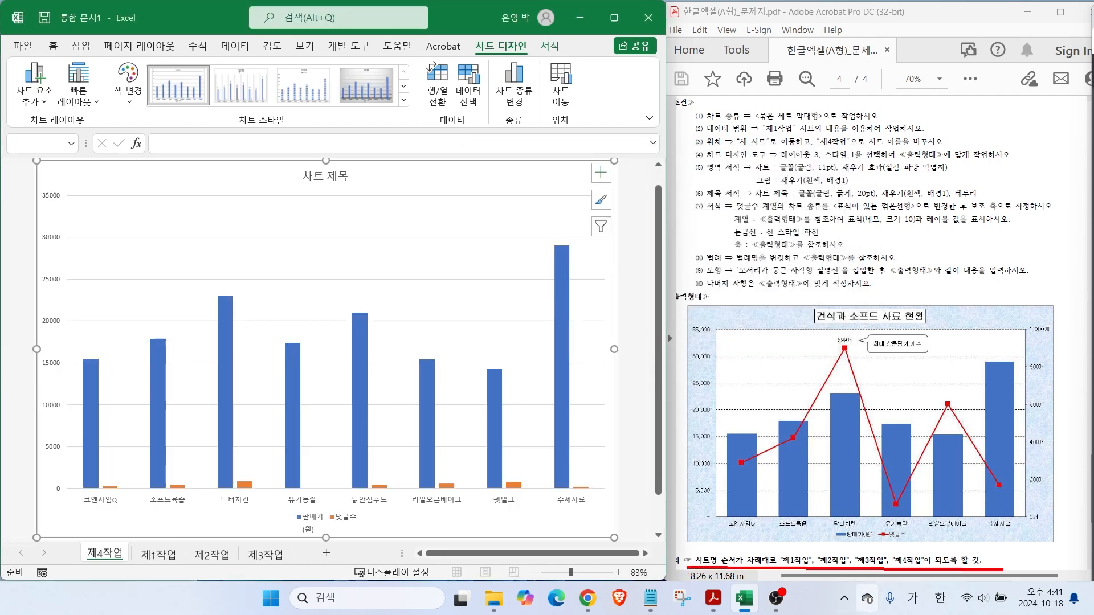
mouse_move(787, 552)
mouse_down()
mouse_move(844, 528)
mouse_move(879, 532)
mouse_up()
drag(875, 553, 964, 531)
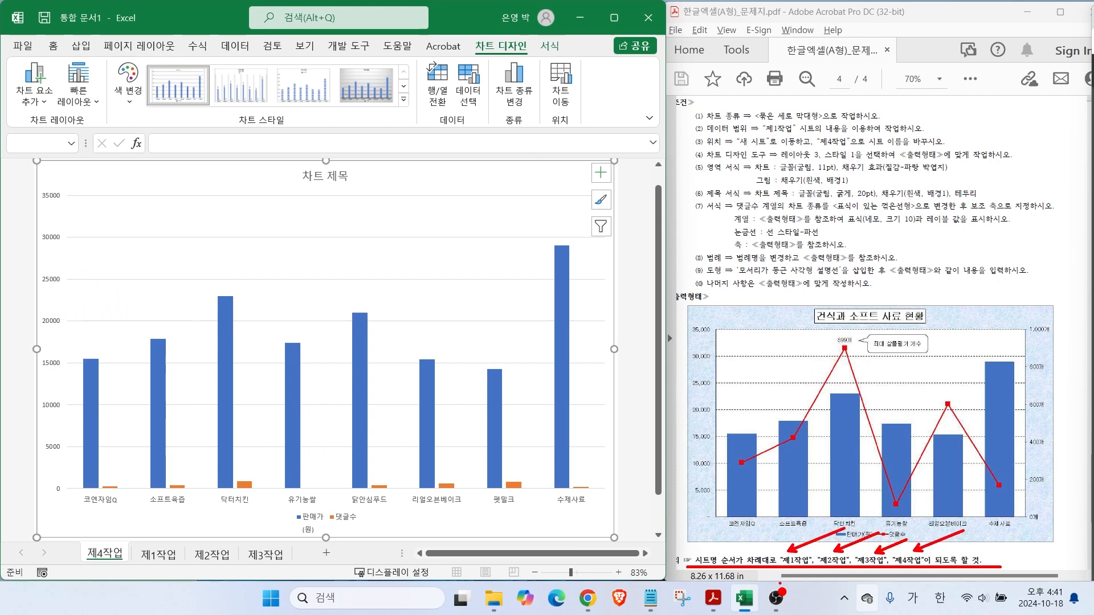
mouse_move(121, 554)
mouse_down()
mouse_move(102, 577)
mouse_move(100, 526)
mouse_move(135, 564)
mouse_move(216, 513)
mouse_move(302, 538)
mouse_up()
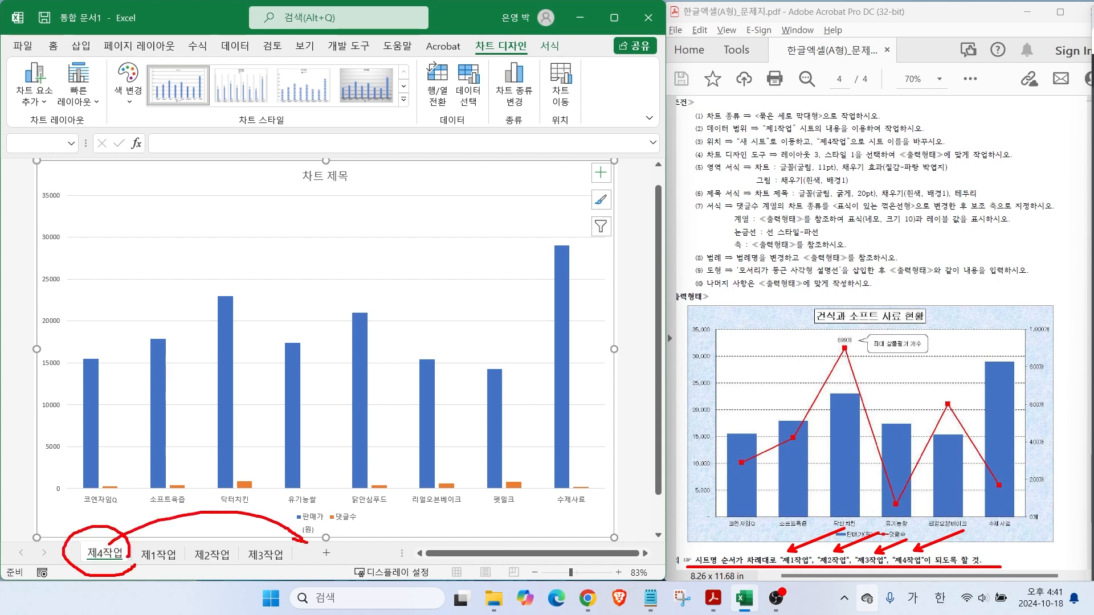
key(Escape)
Reorder the sheets so that 제4작업 comes directly after 제3작업.
drag(104, 553, 300, 549)
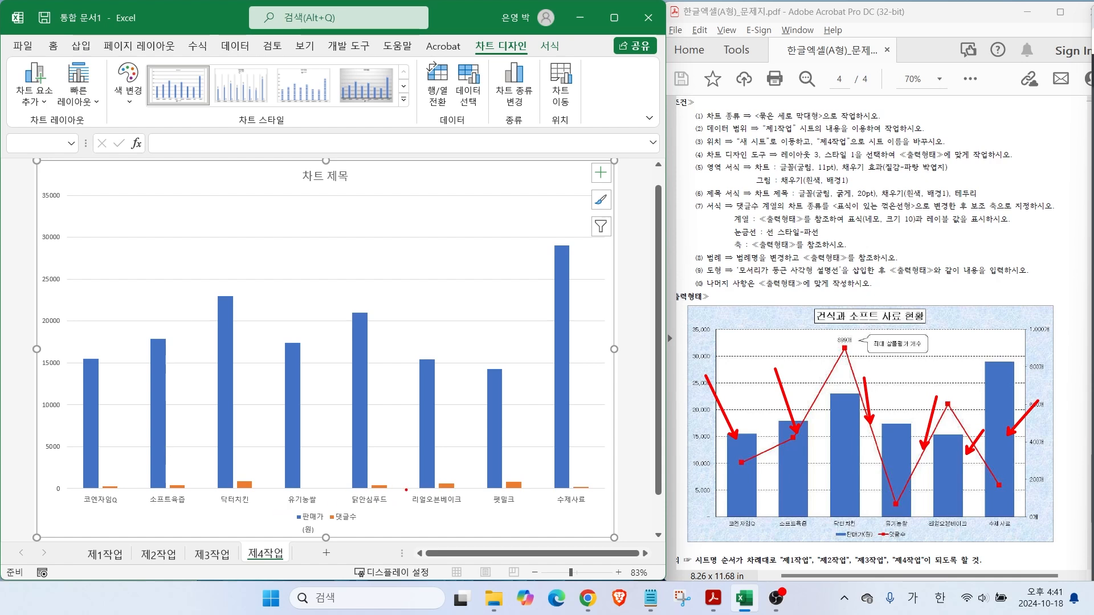
key(Escape)
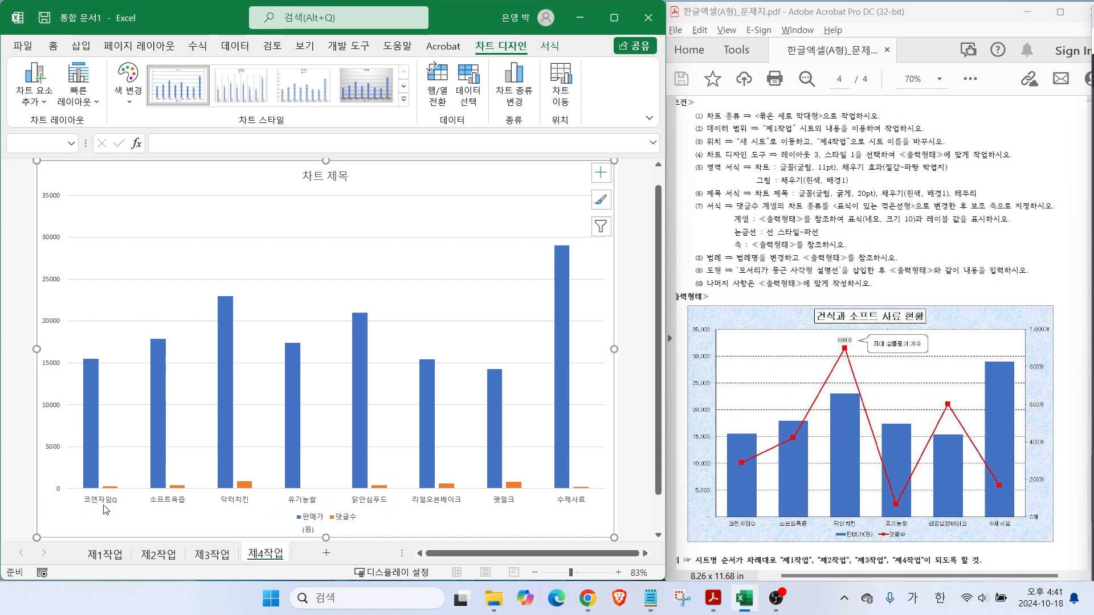
key(ctrl)
key(ctrl)
key(ctrl)
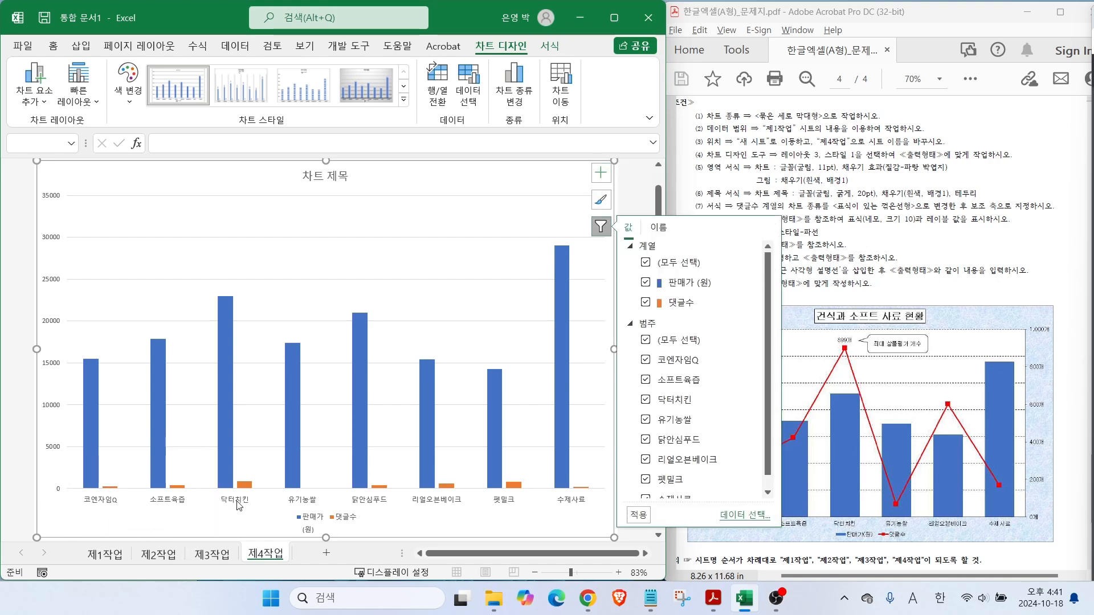
key(ctrl)
key(ctrl)
key(ctrl)
key(ctrl)
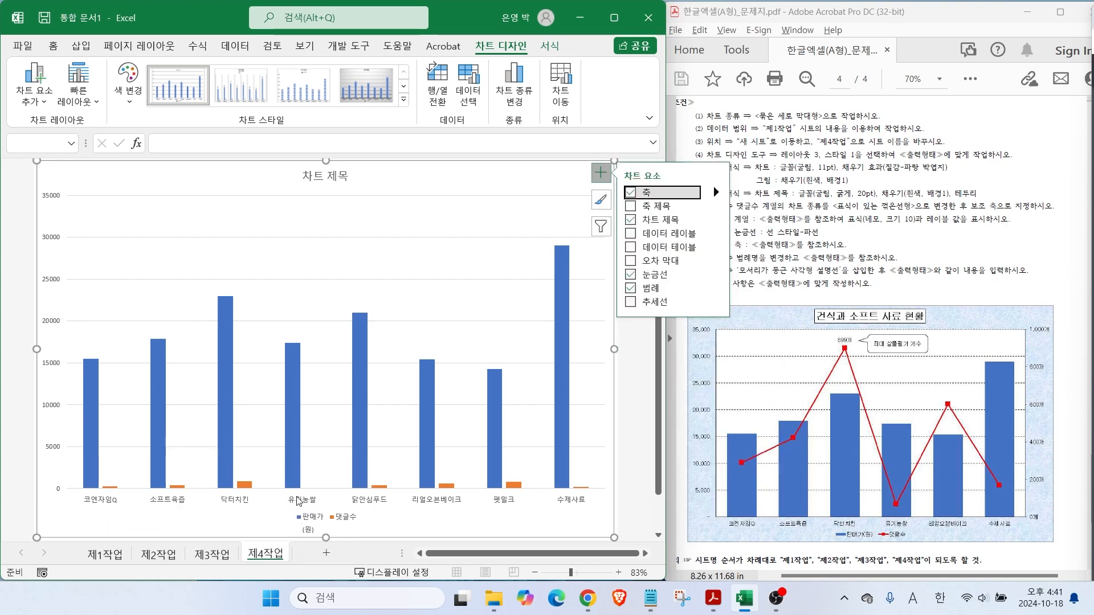
key(Escape)
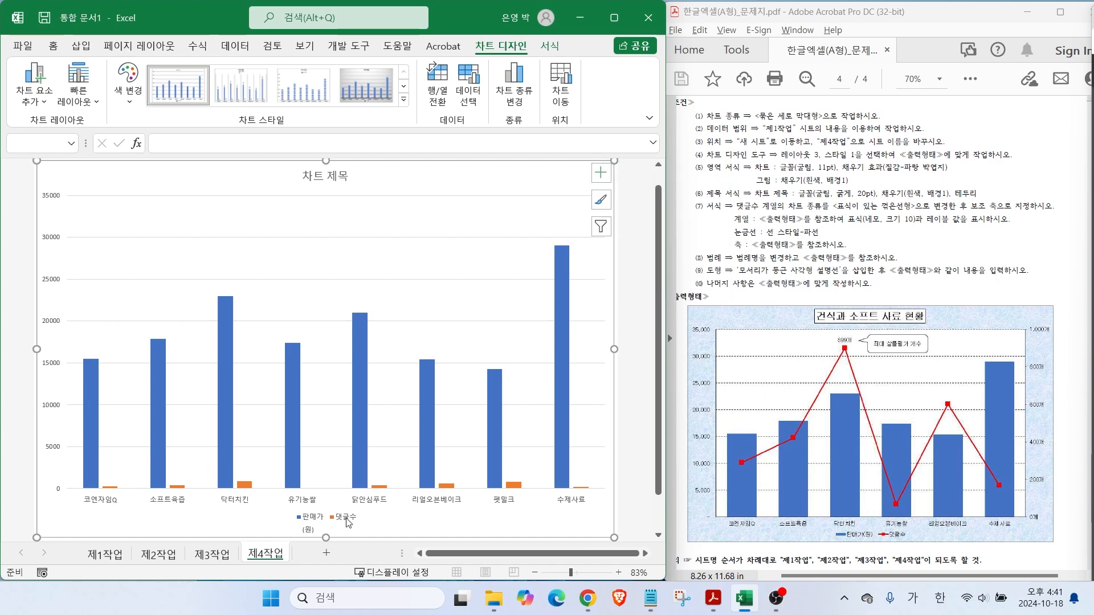
drag(352, 523, 413, 450)
drag(342, 464, 391, 516)
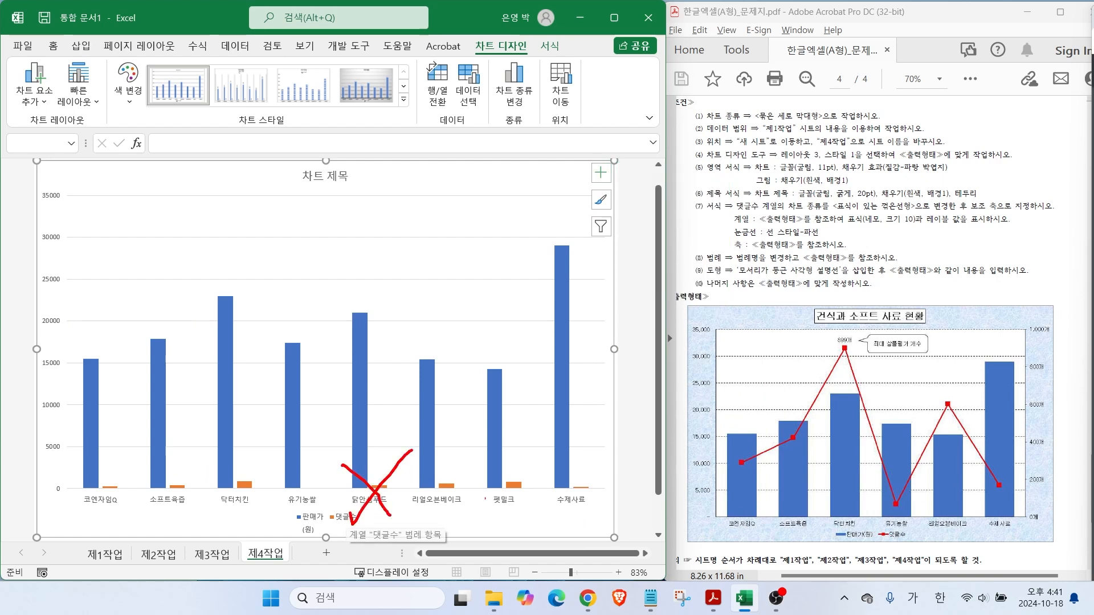
mouse_move(493, 511)
mouse_down()
mouse_move(529, 465)
mouse_move(520, 509)
mouse_up()
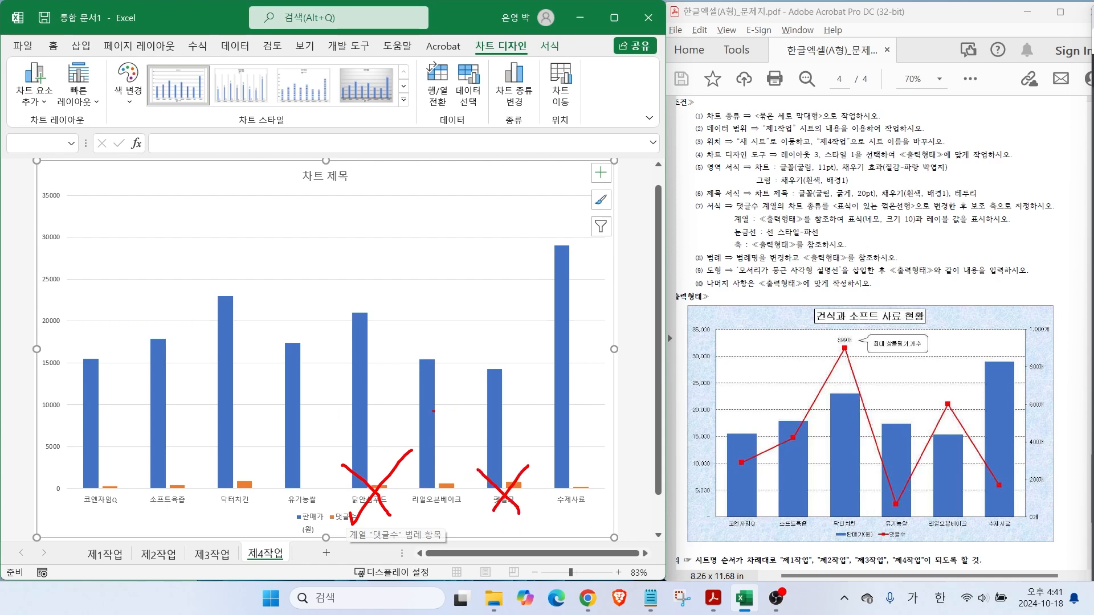
mouse_move(502, 108)
mouse_down()
mouse_move(447, 109)
mouse_move(506, 98)
mouse_move(495, 132)
mouse_up()
key(Escape)
Exclude the 닭안심푸드 and 펫밀크 categories from the chart's source data.
click(475, 93)
click(674, 335)
scroll(676, 340, down, 1)
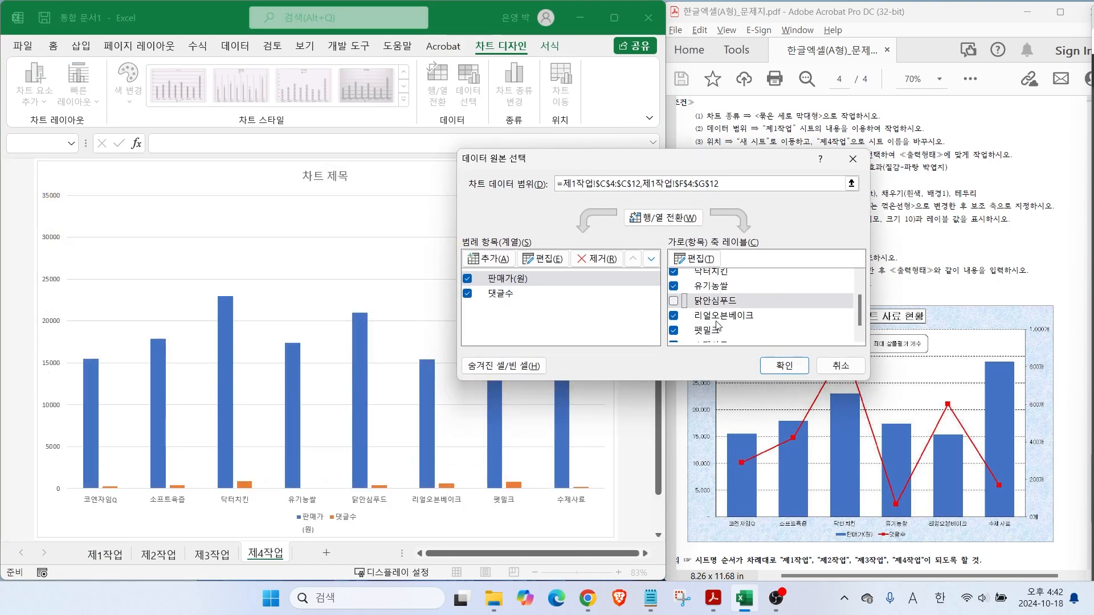
click(674, 331)
click(784, 365)
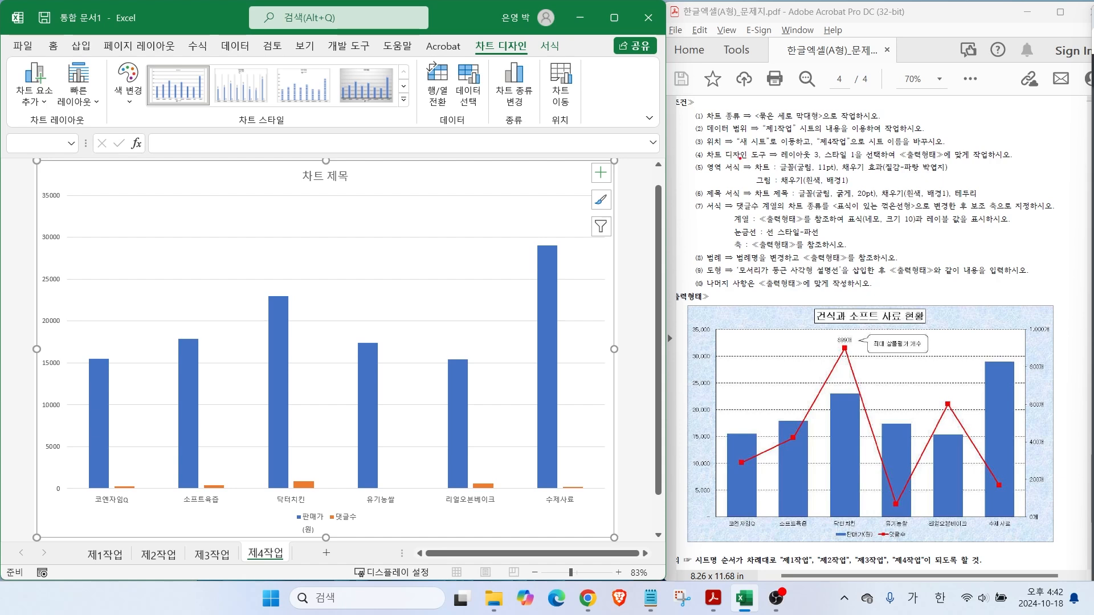
Apply quick layout 레이아웃 3 and chart style 스타일 1 to the column chart.
drag(703, 166, 857, 161)
key(Escape)
click(86, 79)
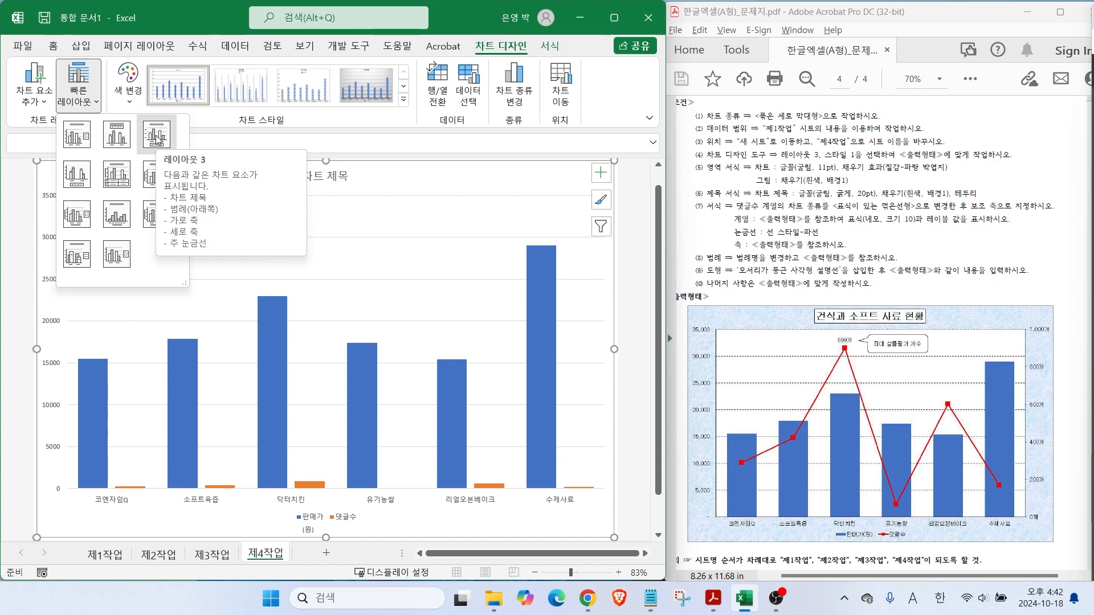
click(157, 137)
drag(748, 160, 894, 159)
drag(194, 103, 245, 144)
key(Escape)
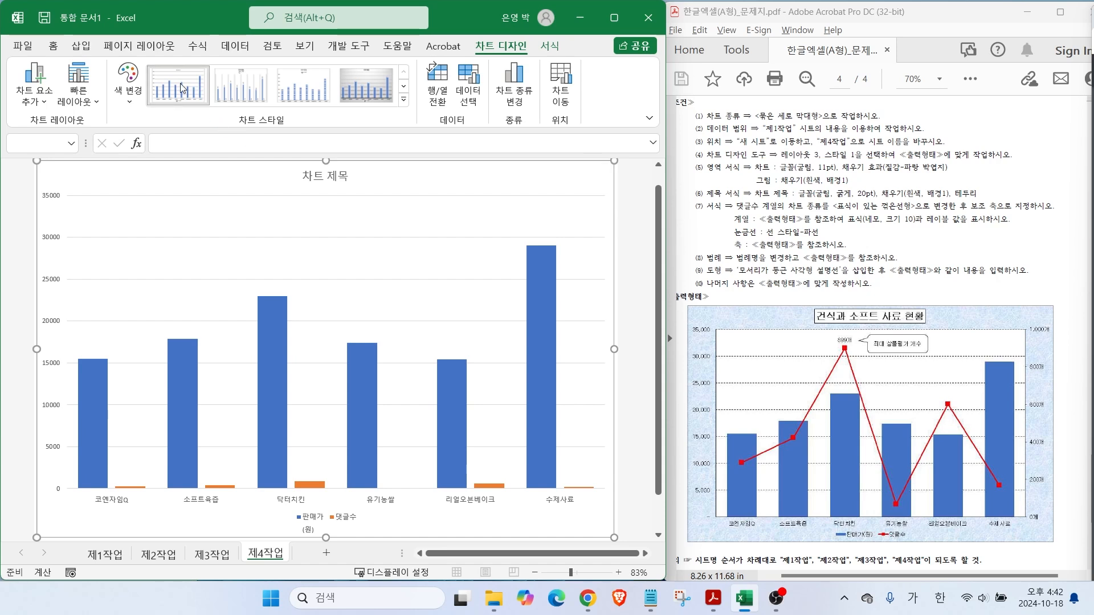
click(181, 86)
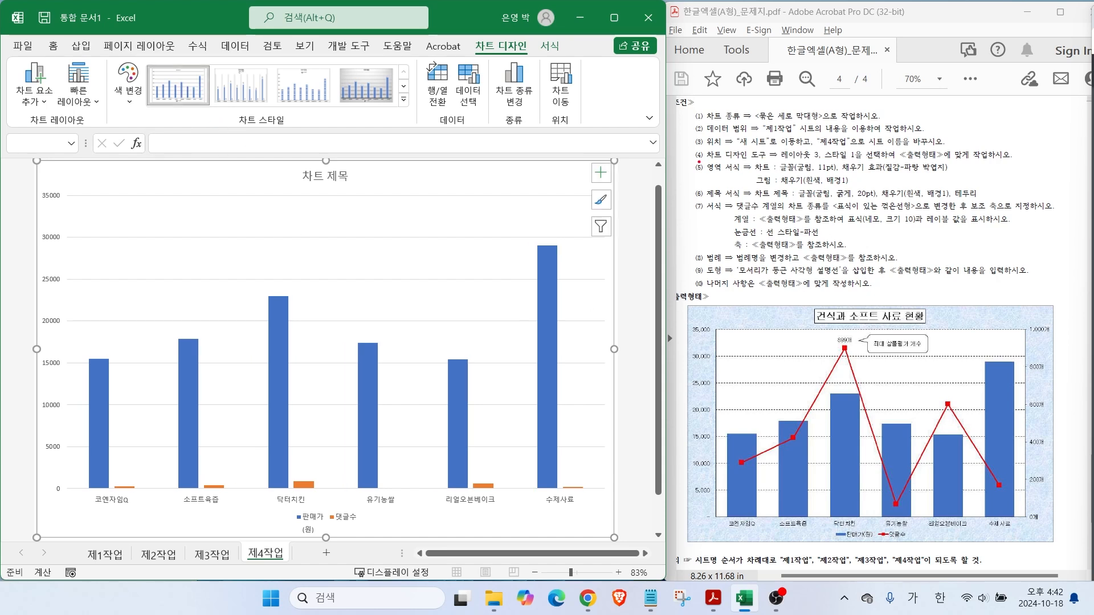
drag(693, 176, 980, 176)
key(Escape)
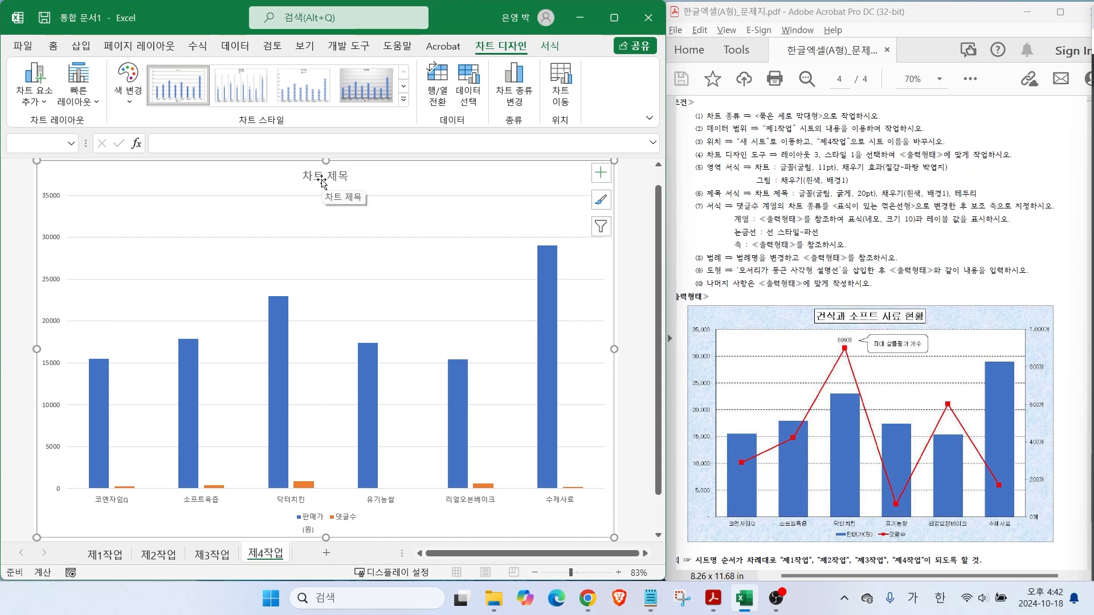
mouse_move(545, 306)
drag(753, 171, 956, 173)
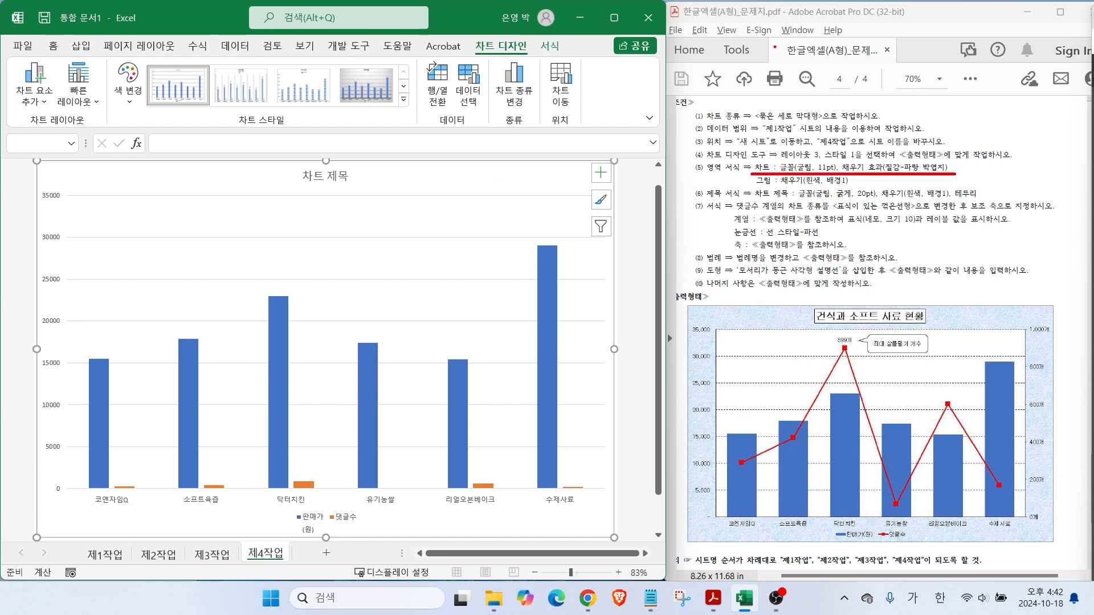
Set the font of the whole chart area to 굴림 at 11 pt.
click(53, 45)
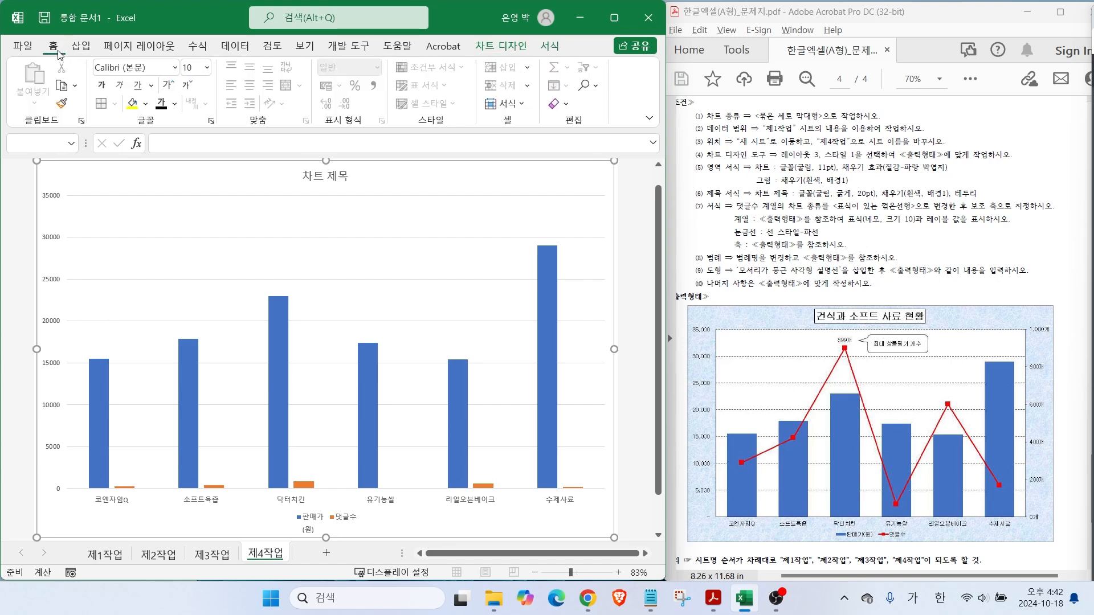
click(139, 68)
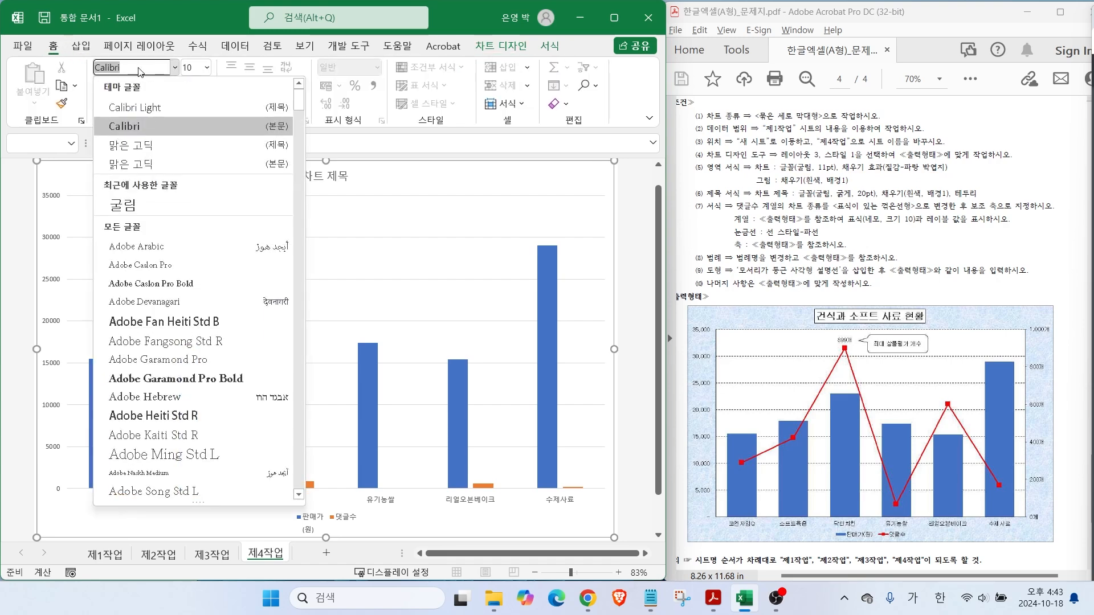
click(209, 204)
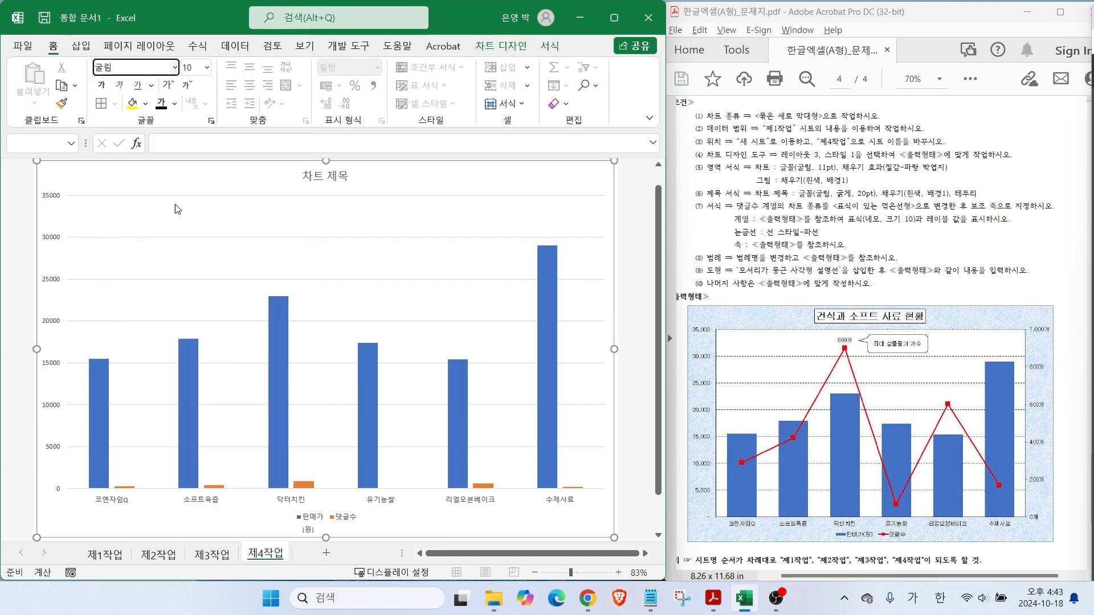
click(207, 67)
click(213, 147)
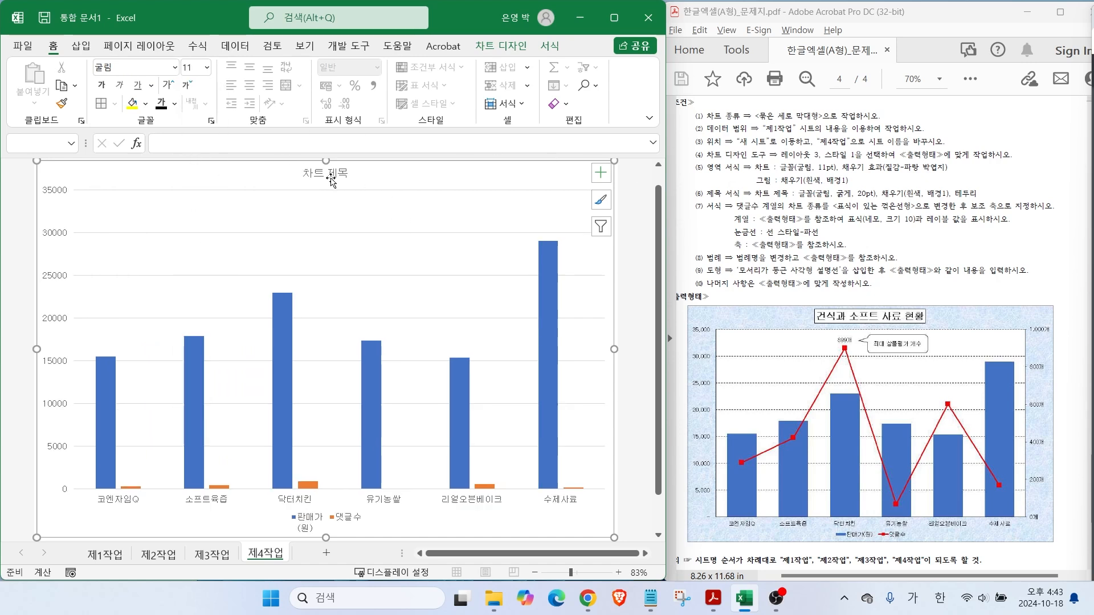
key(ctrl+2)
drag(769, 175, 944, 175)
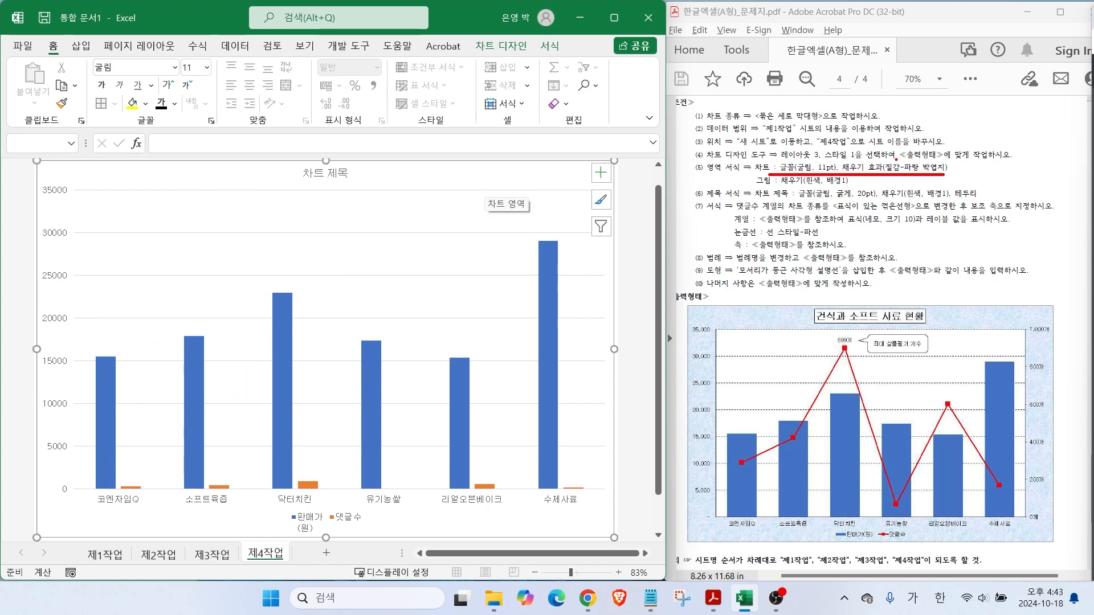
drag(870, 162, 910, 132)
key(Escape)
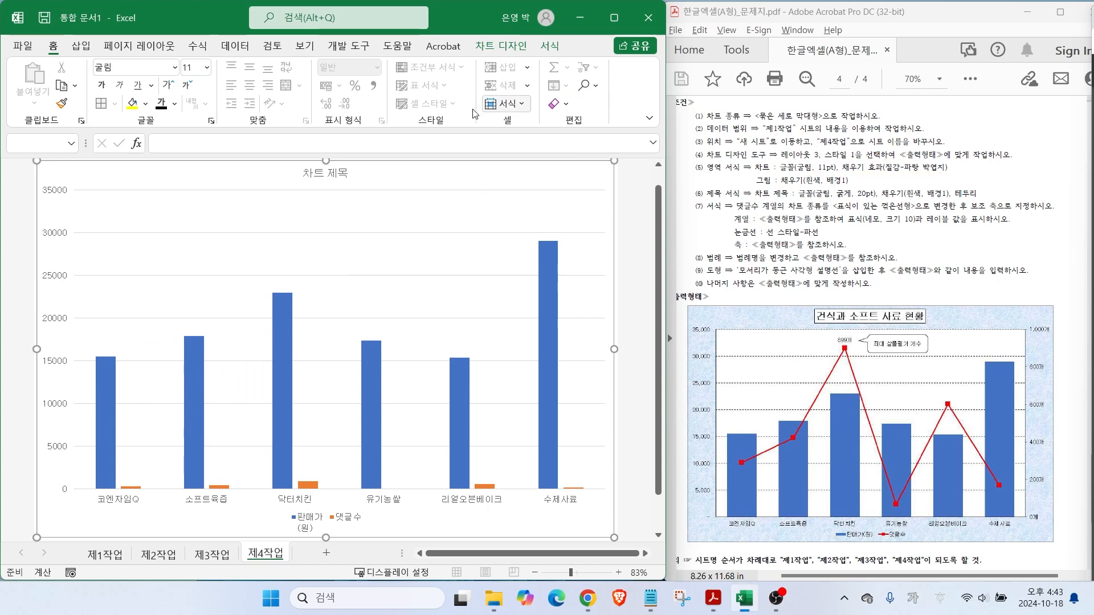
click(499, 46)
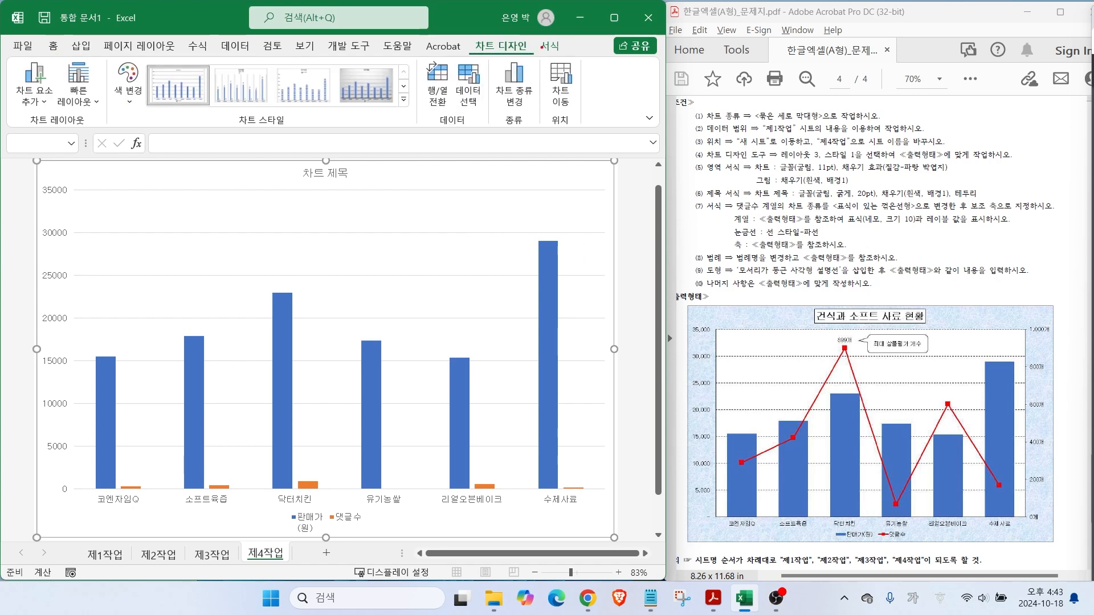
mouse_move(571, 54)
mouse_down()
mouse_move(546, 32)
mouse_move(588, 77)
mouse_up()
key(Escape)
Fill the chart area with the 파랑 박엽지 (blue tissue paper) texture.
click(549, 46)
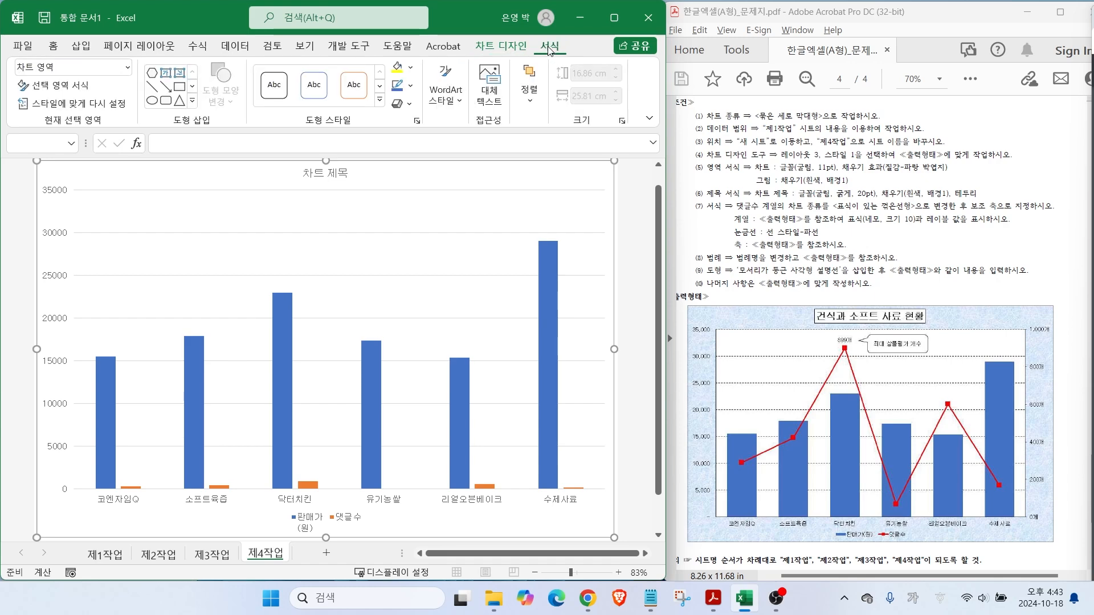
click(410, 68)
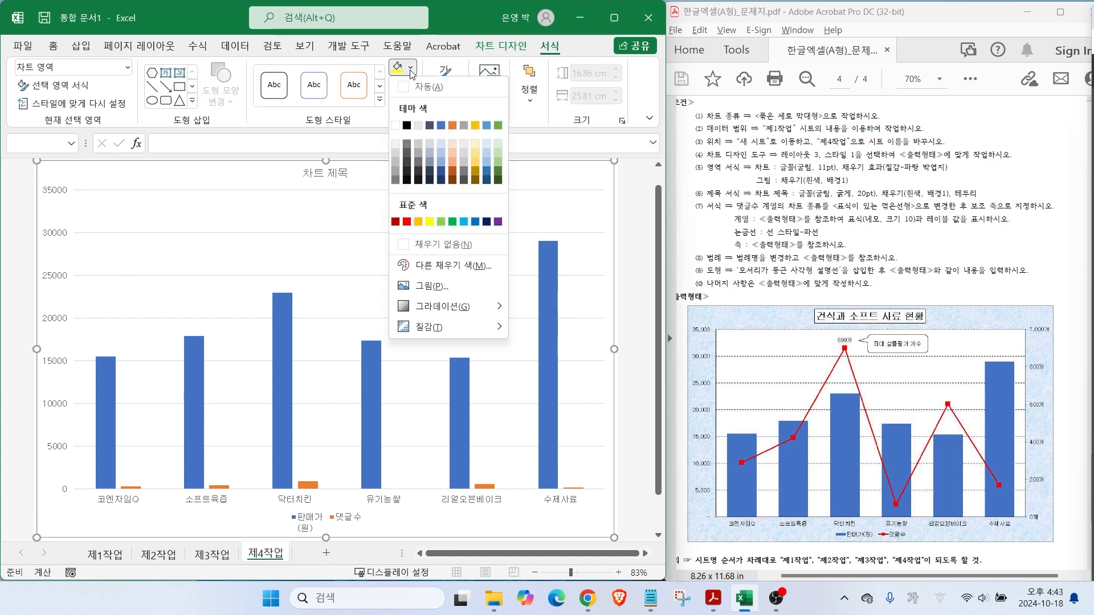
mouse_move(427, 328)
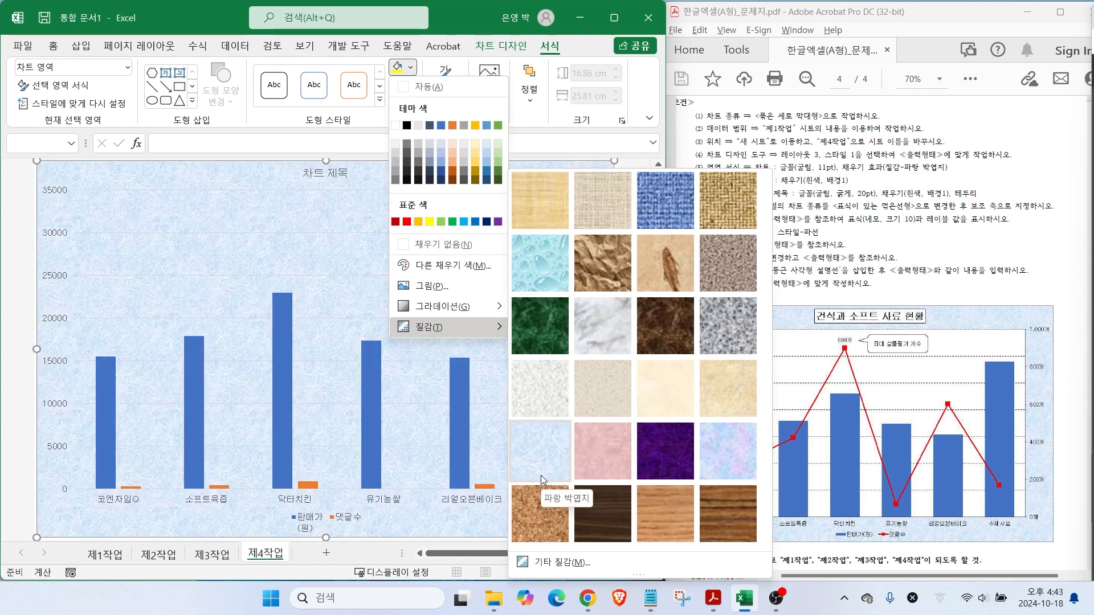
click(538, 469)
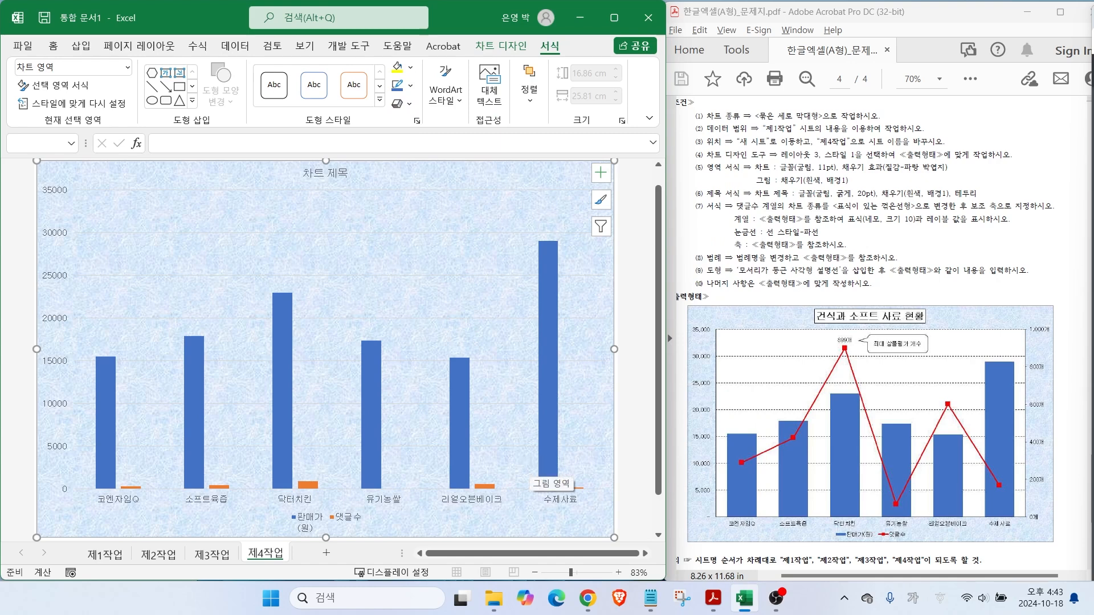
Fill the chart's plot area with solid white (흰색, 배경 1).
drag(749, 186, 880, 187)
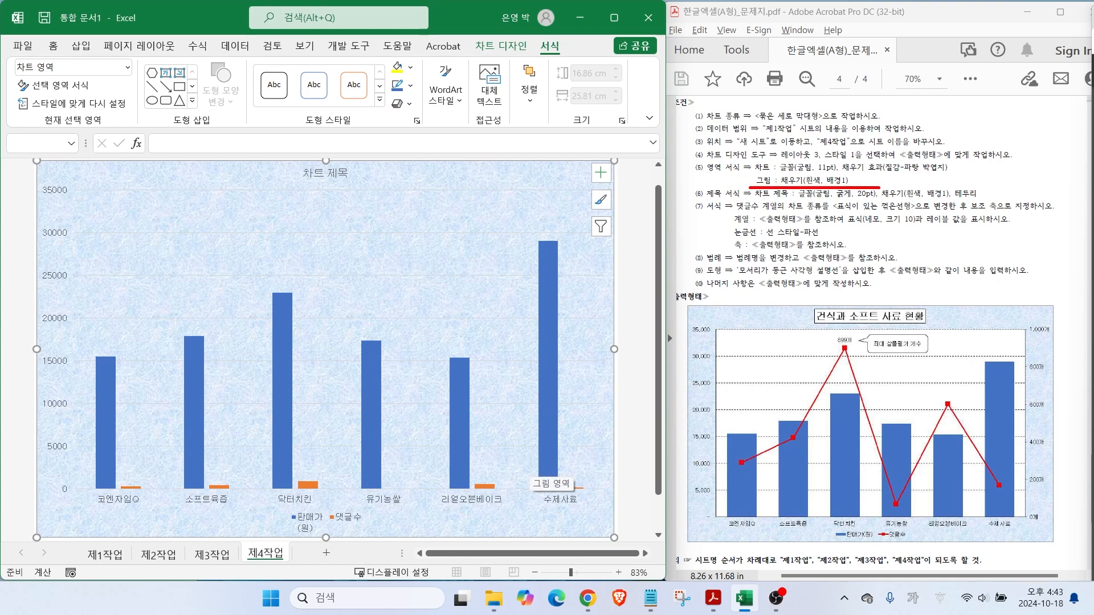
key(Escape)
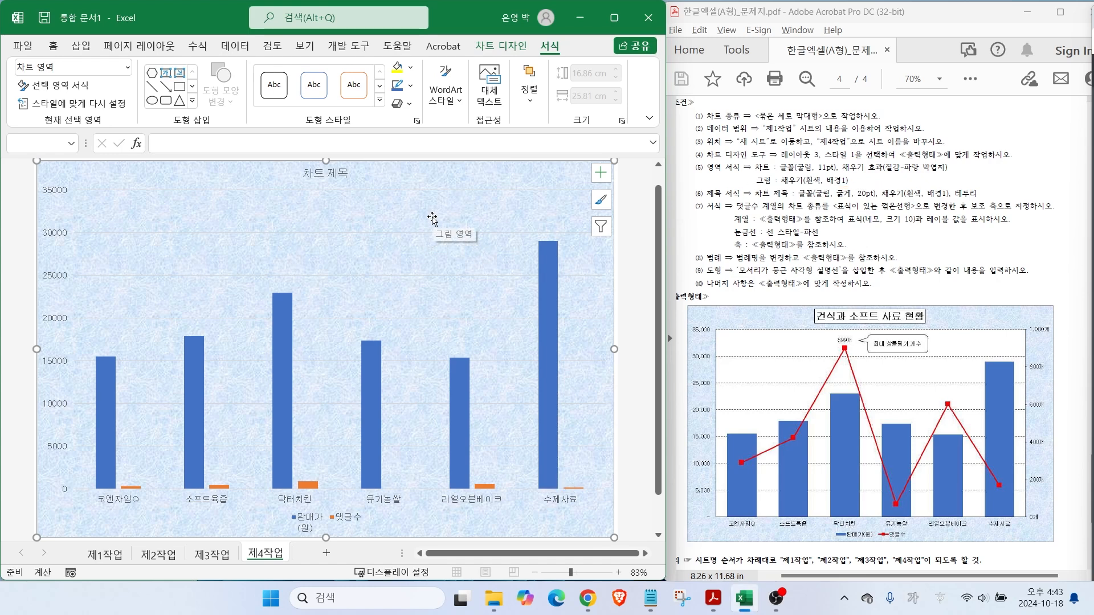
click(436, 214)
click(410, 67)
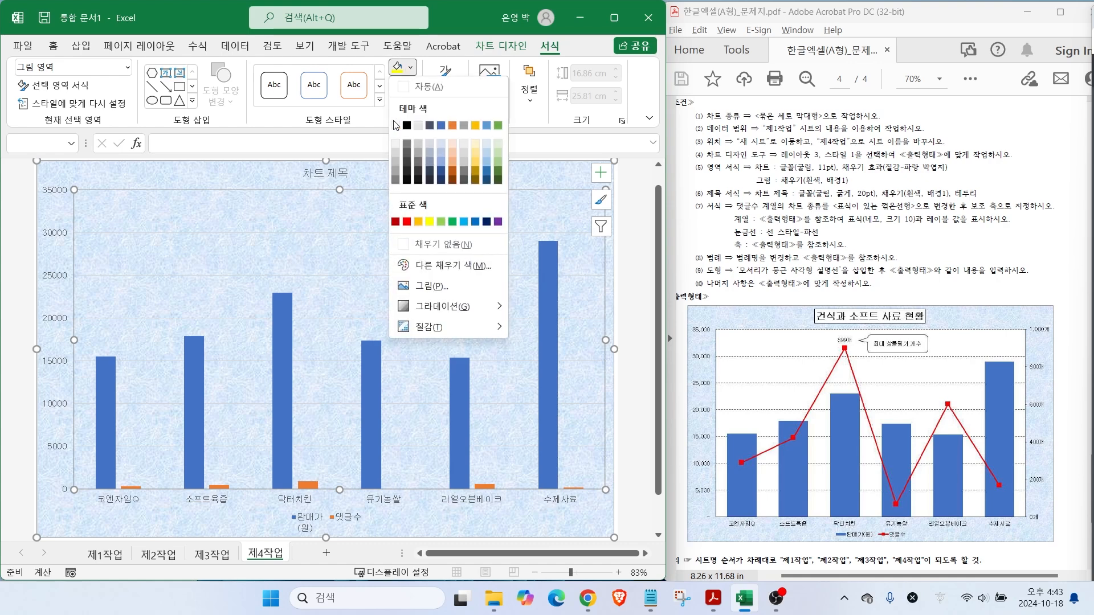
click(396, 126)
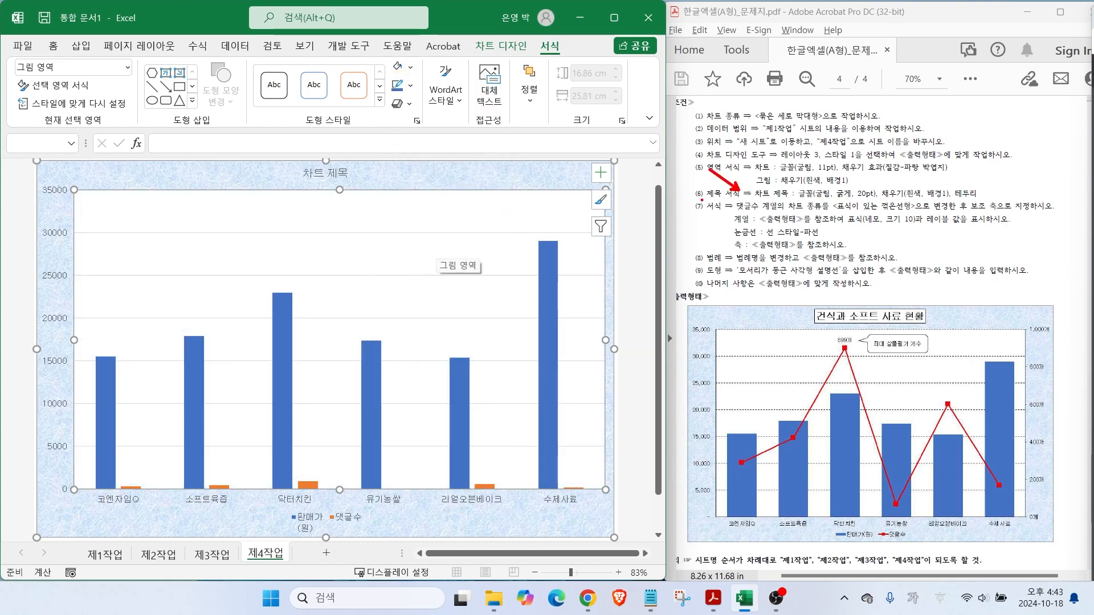
Change the chart title text to "건식과 소프트 사료 현황".
drag(702, 200, 825, 199)
key(Escape)
click(314, 173)
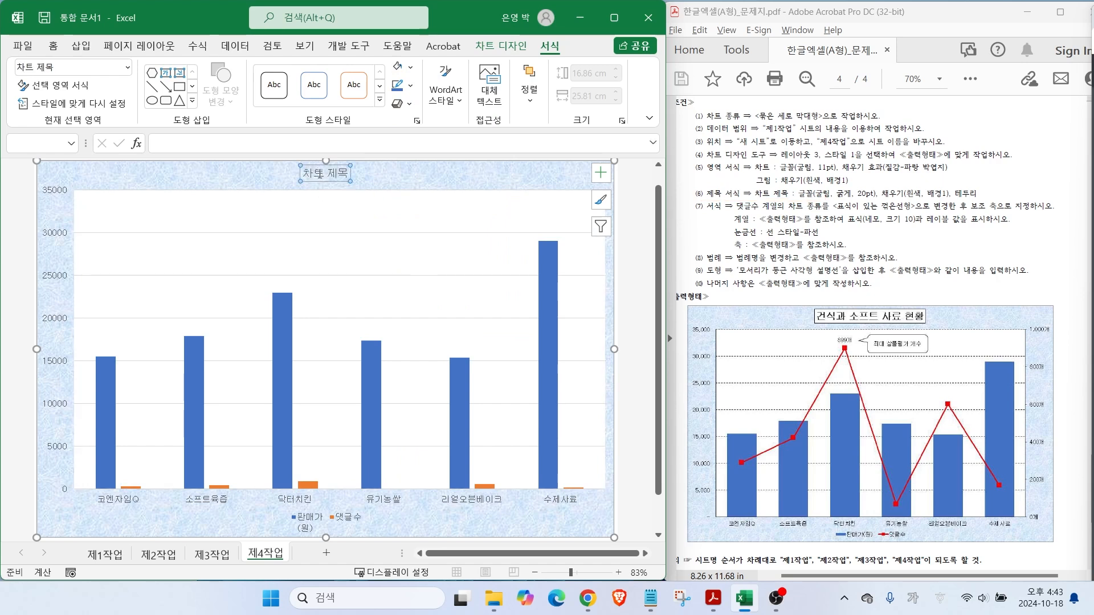
text(건식과)
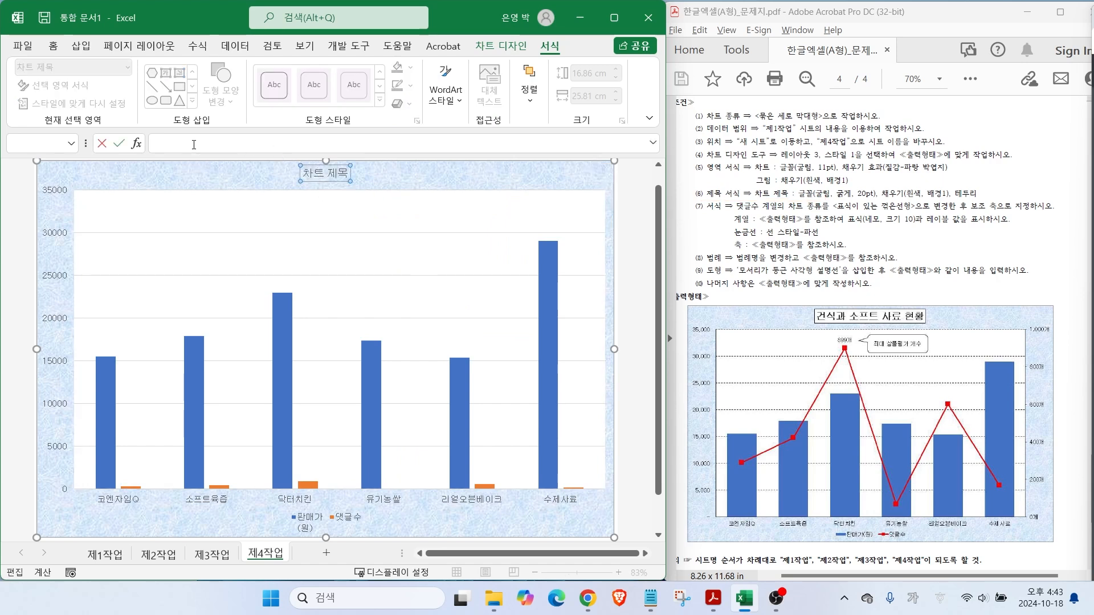
text( 소프트 사료 현황)
key(Return)
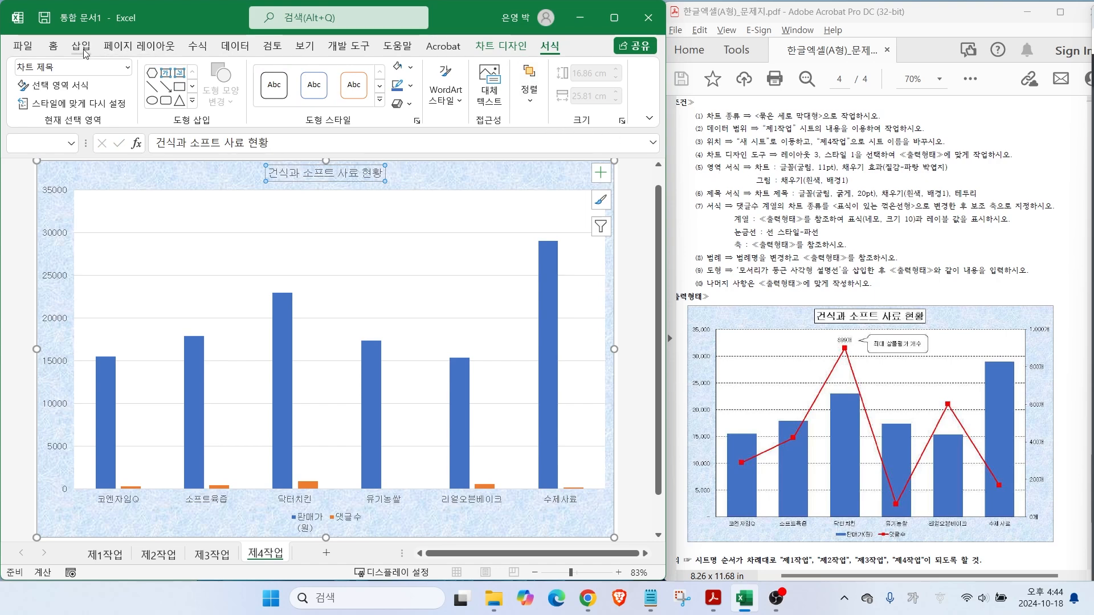
Format the chart title text as 20 pt bold.
click(51, 45)
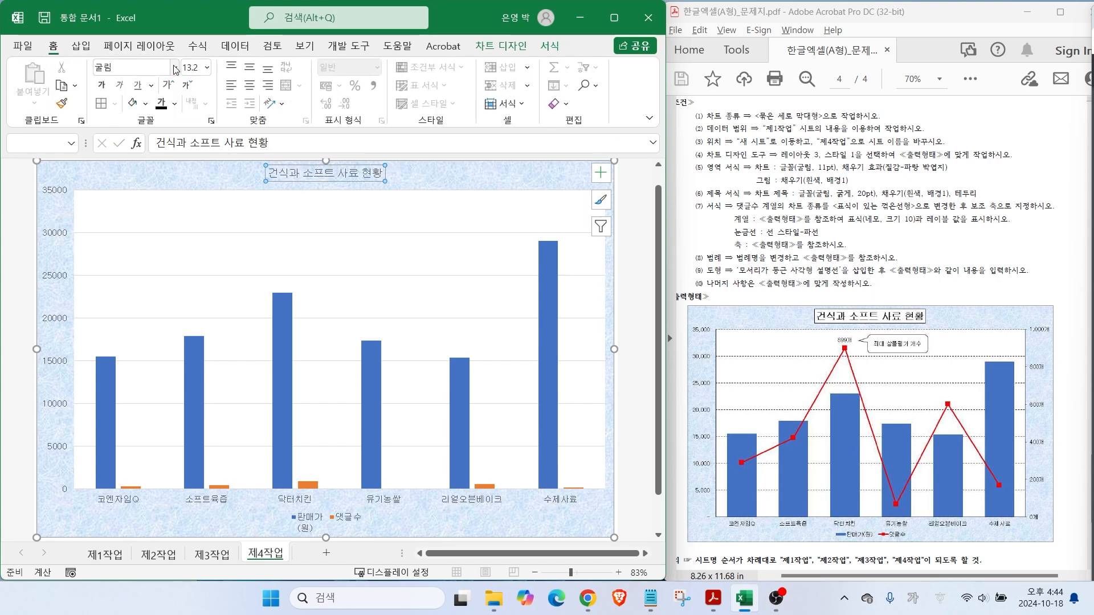
click(208, 68)
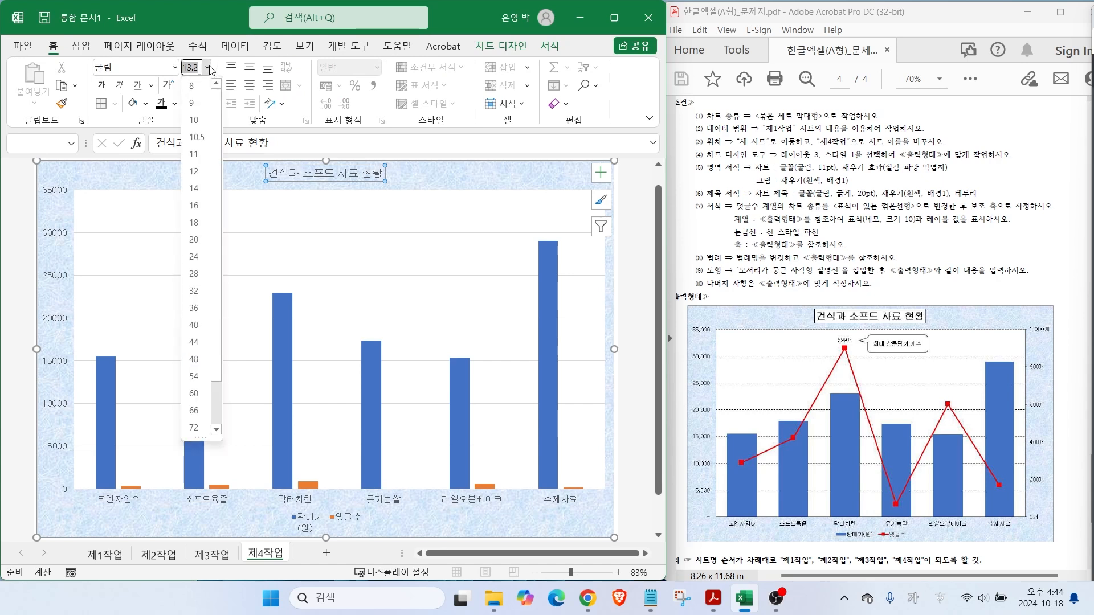
click(194, 239)
key(ctrl+b)
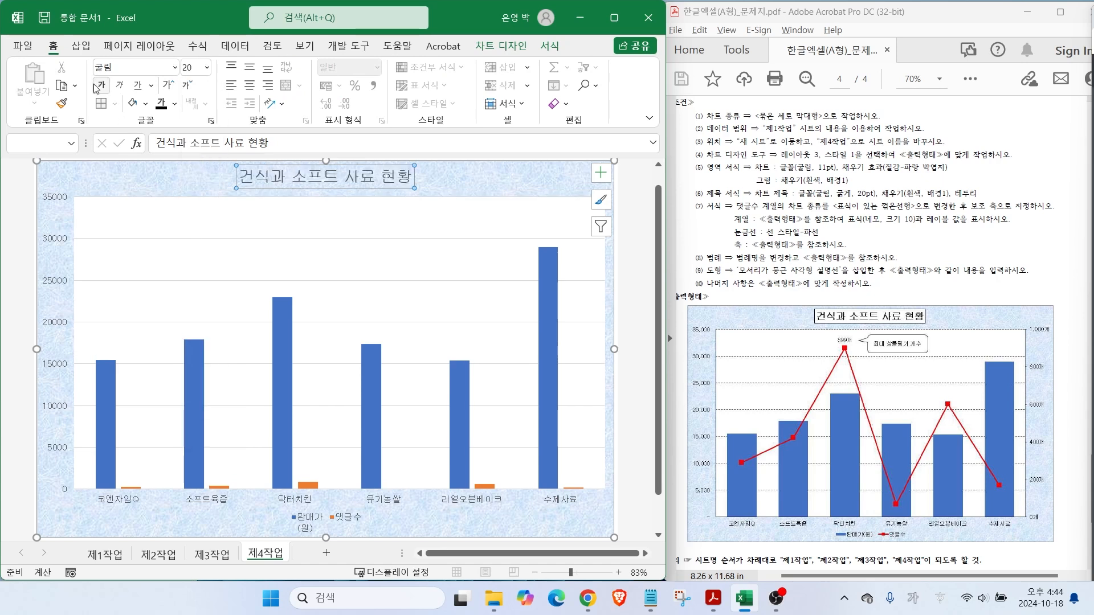
drag(904, 187, 881, 167)
drag(963, 188, 1000, 161)
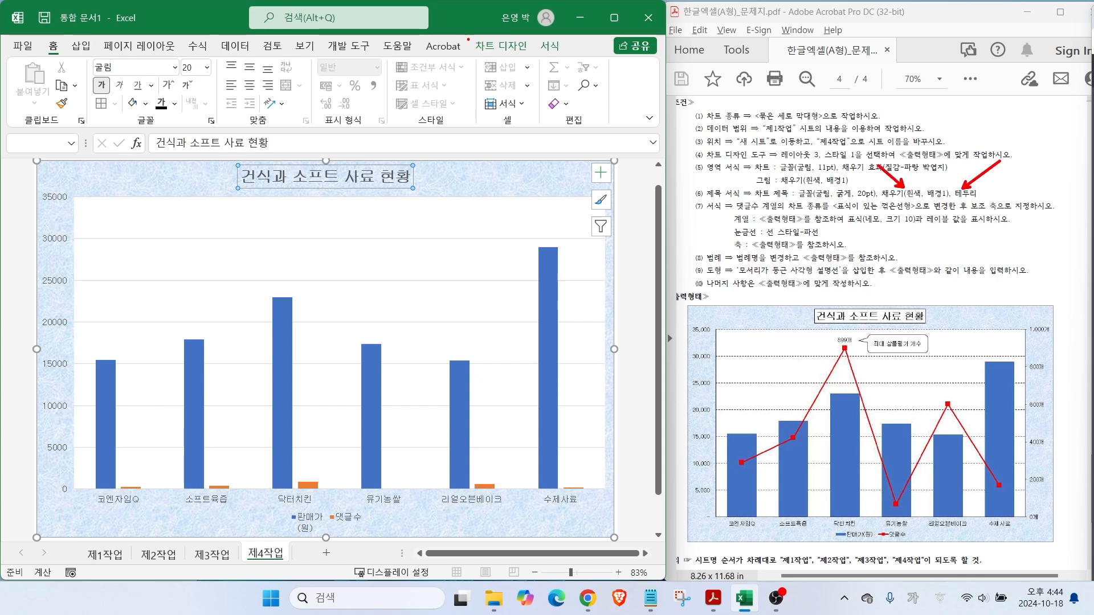
mouse_move(576, 58)
mouse_down()
mouse_move(564, 31)
mouse_move(578, 54)
mouse_up()
key(Escape)
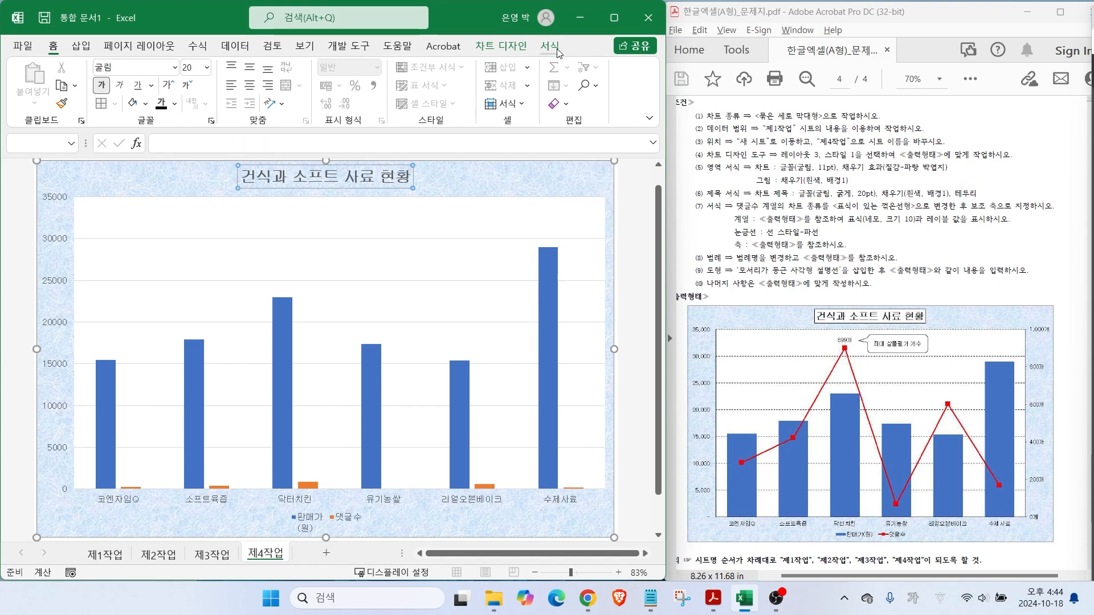
Give the chart title a black outline.
click(553, 49)
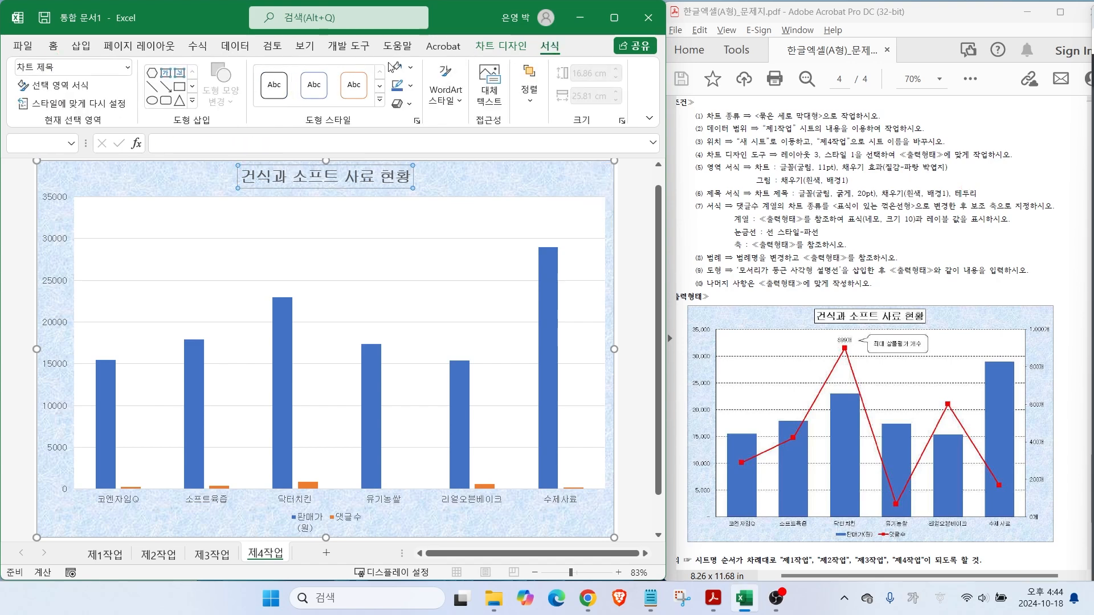
click(410, 86)
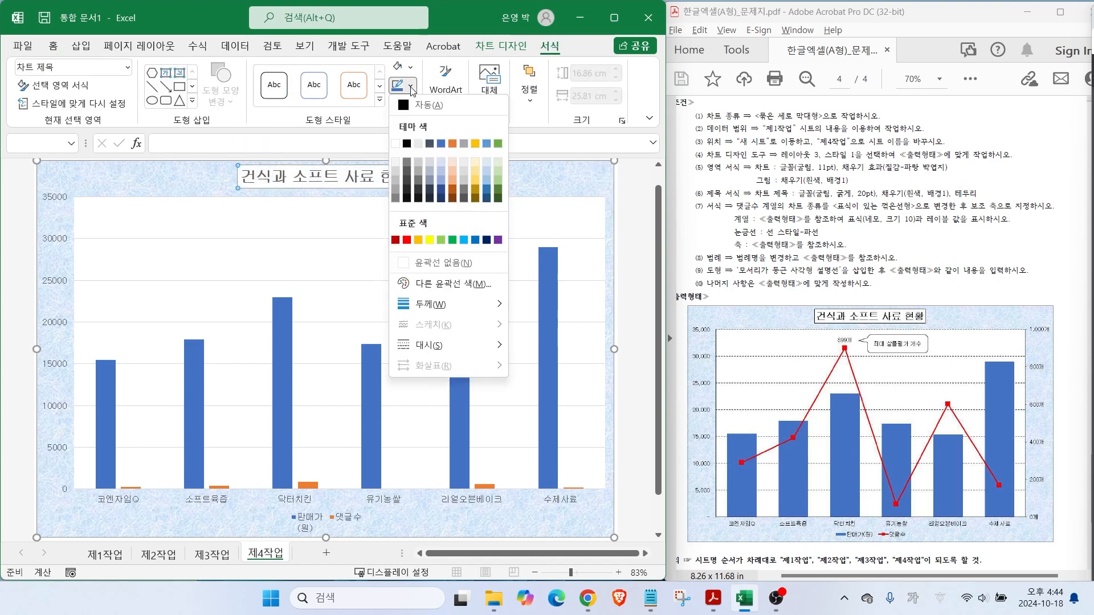
click(406, 145)
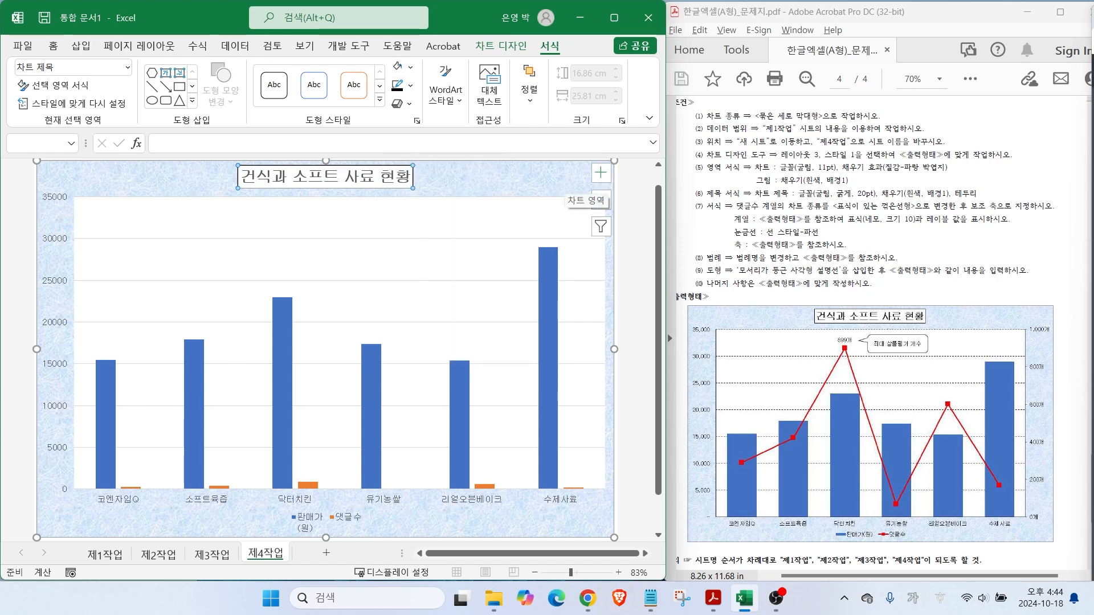
drag(719, 213, 821, 211)
drag(856, 212, 1015, 210)
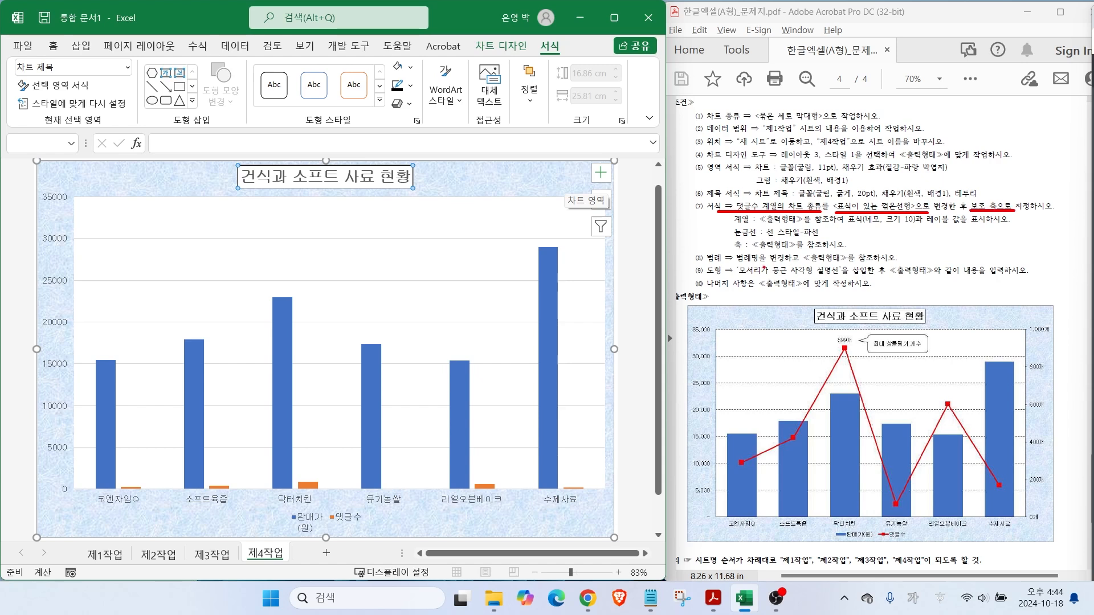
mouse_move(359, 527)
mouse_down()
mouse_move(335, 506)
mouse_move(369, 521)
mouse_up()
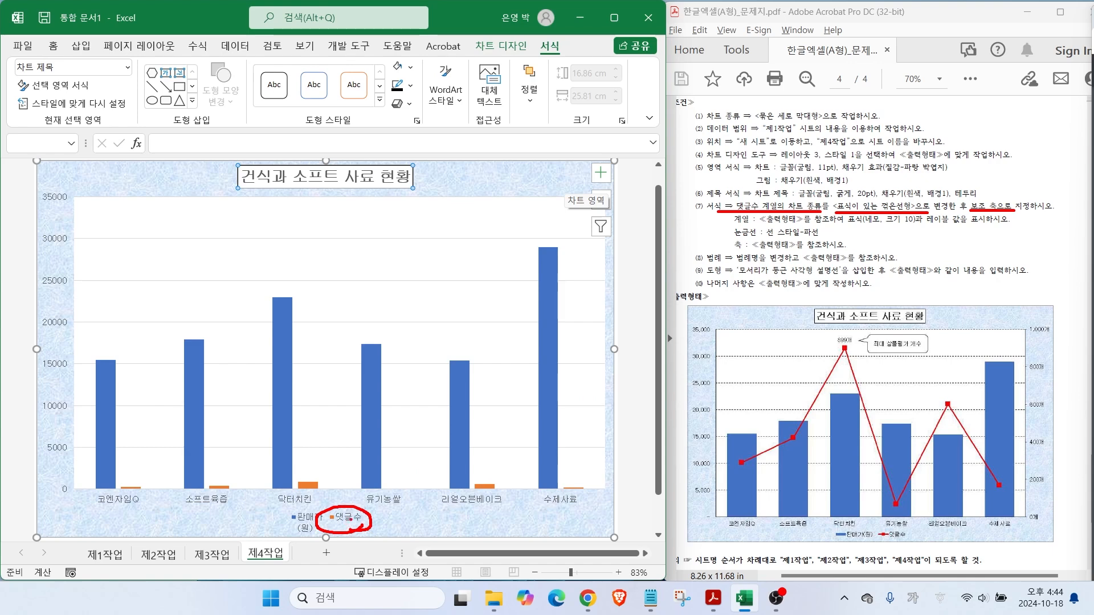
key(Escape)
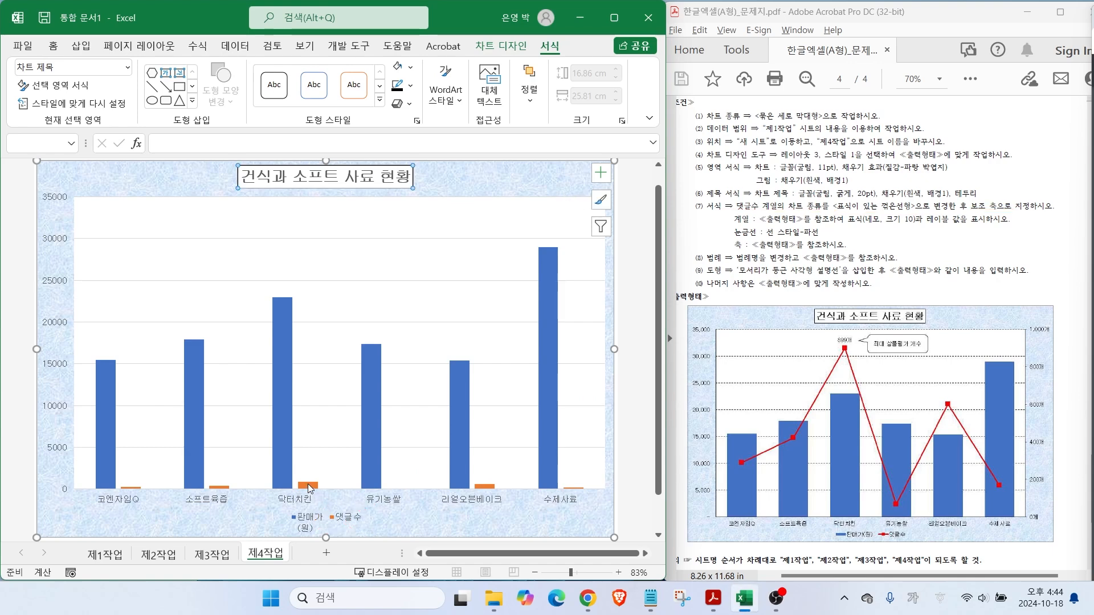
Change the 댓글수 series to a line with markers (표식이 있는 꺾은선형) plotted on the secondary axis.
click(309, 490)
right_click(309, 488)
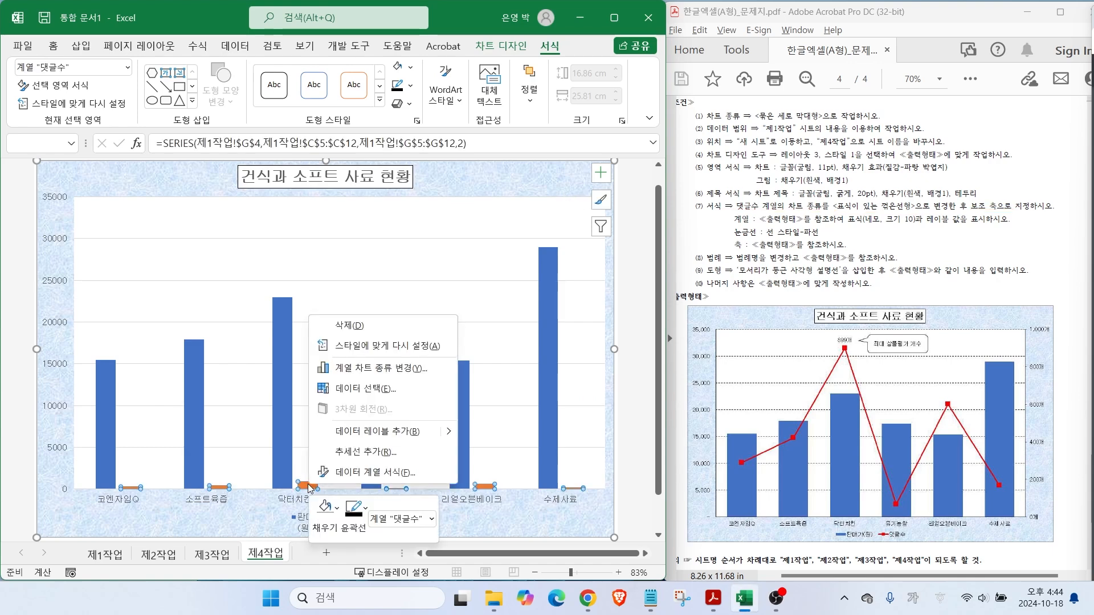
click(368, 369)
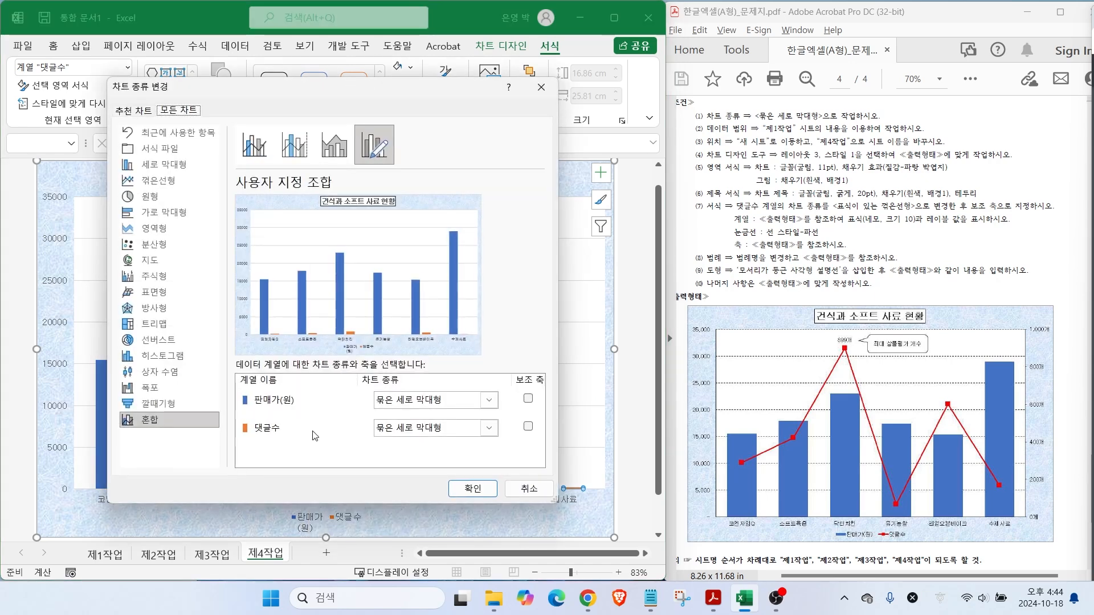
click(408, 433)
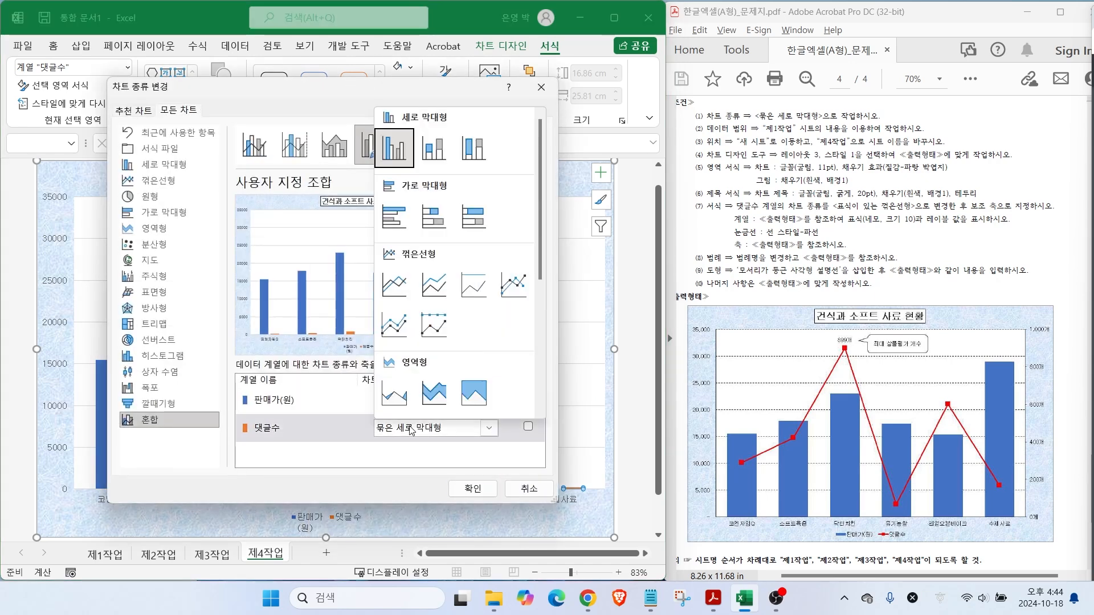
click(520, 287)
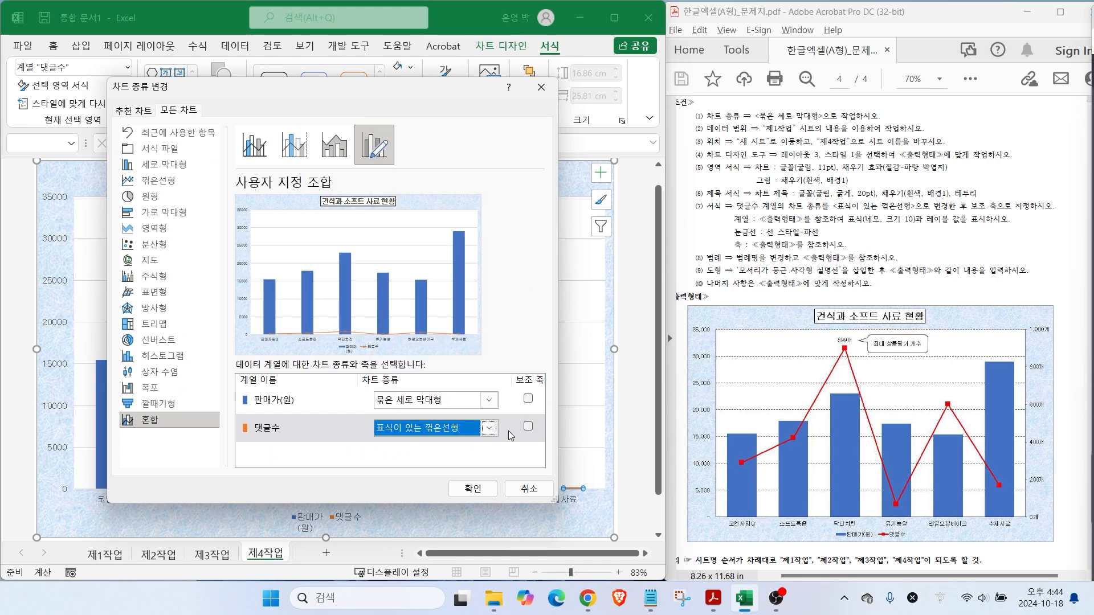
key(ctrl+2)
drag(516, 409, 544, 412)
click(529, 426)
click(477, 490)
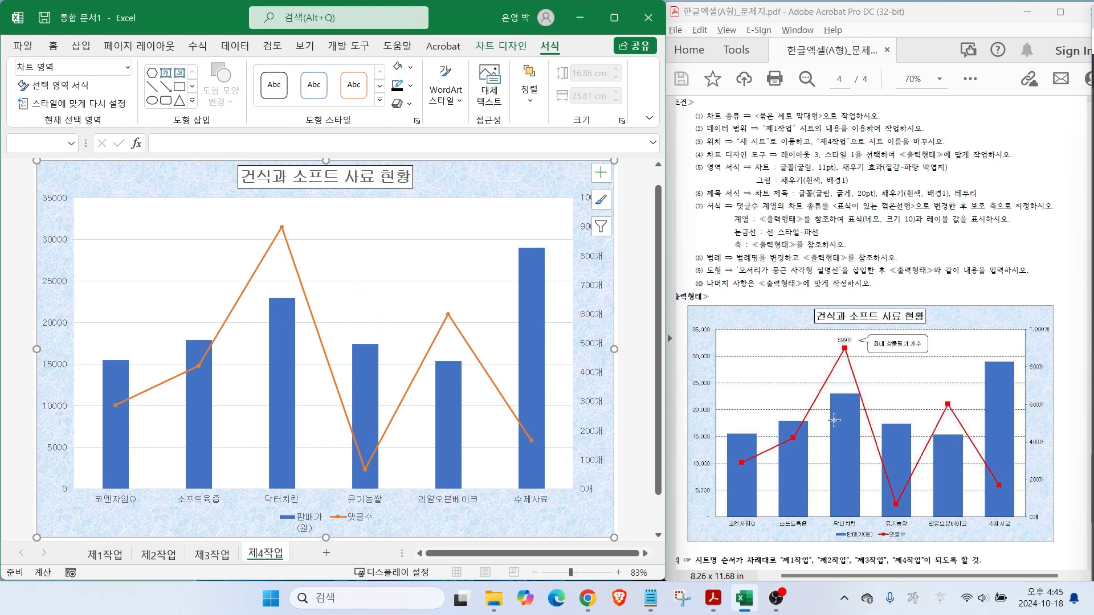
Open the data series formatting settings for the 댓글수 line.
drag(745, 225, 874, 224)
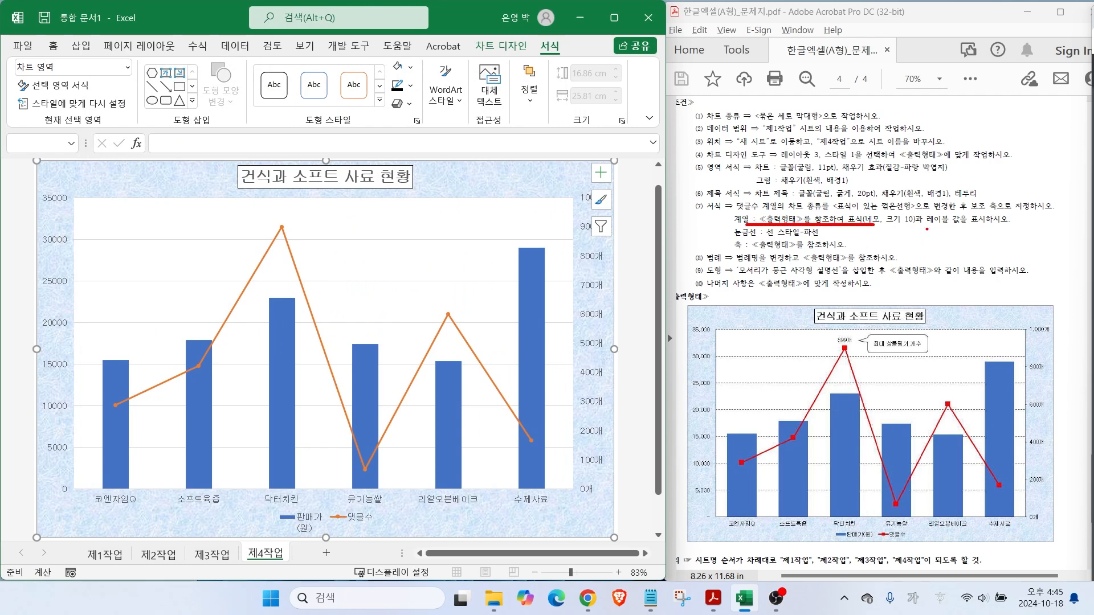
mouse_move(954, 229)
mouse_down()
mouse_move(923, 228)
mouse_move(952, 210)
mouse_move(888, 210)
mouse_move(910, 229)
mouse_up()
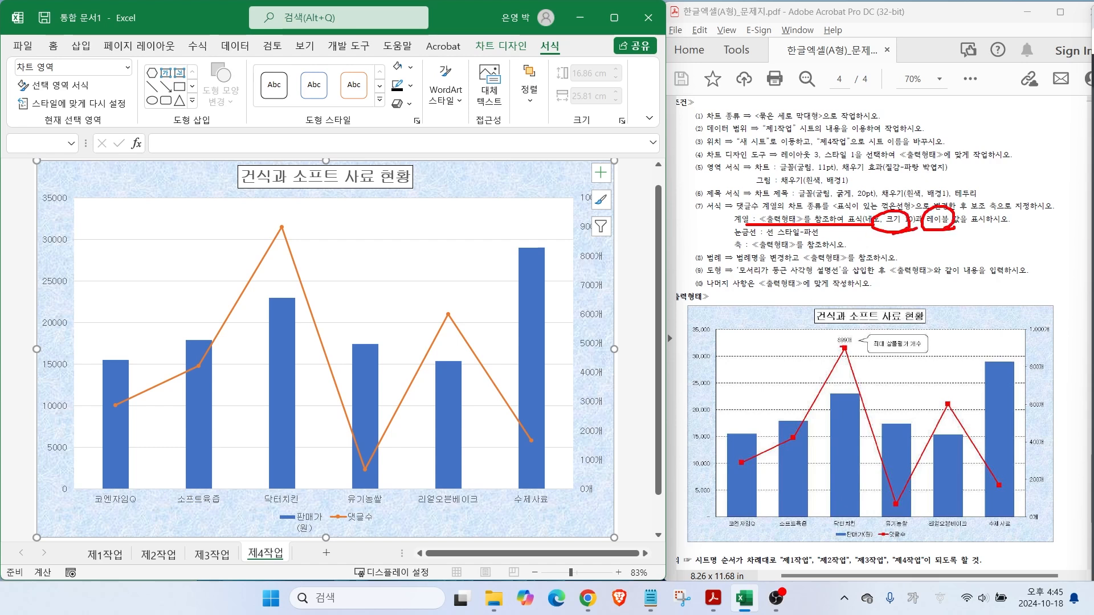
click(282, 227)
right_click(283, 231)
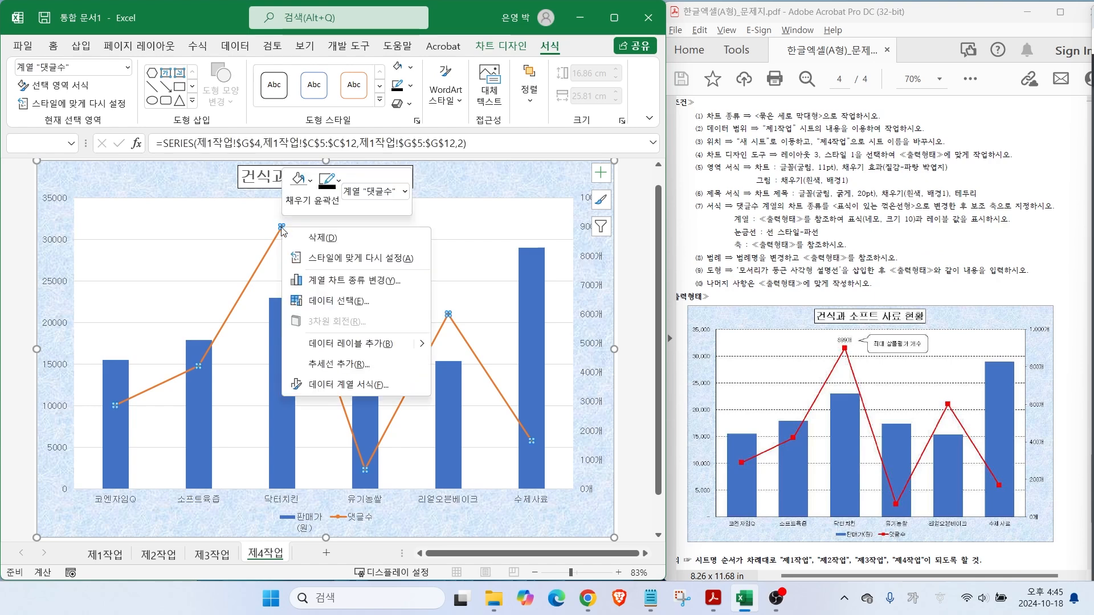
click(343, 385)
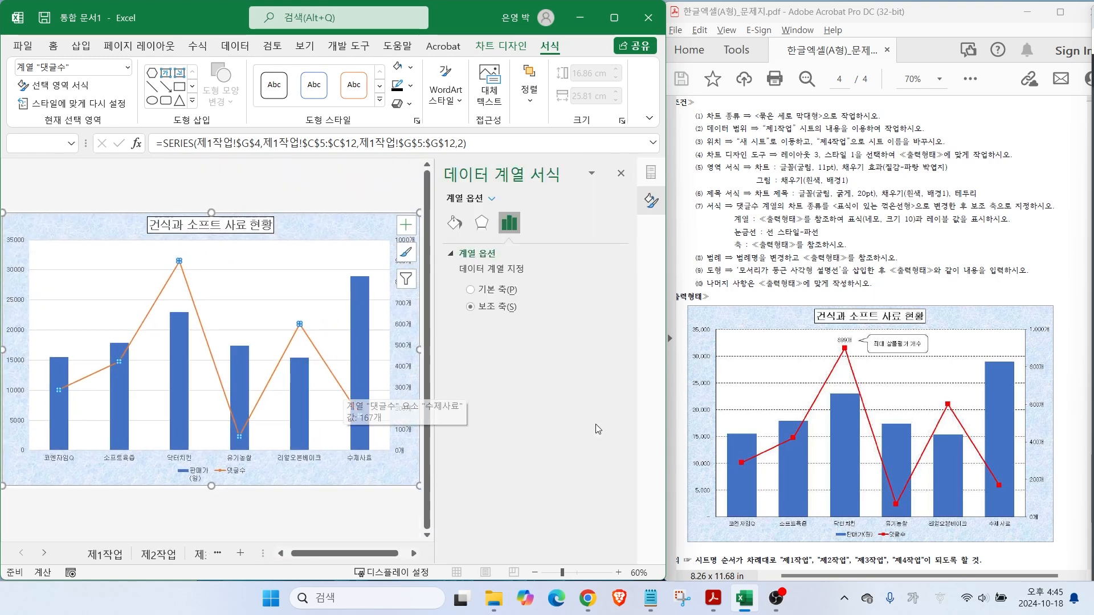
mouse_move(714, 25)
mouse_down()
mouse_move(956, 480)
mouse_move(1009, 553)
mouse_up()
mouse_move(432, 135)
mouse_down()
mouse_move(608, 490)
mouse_move(644, 538)
mouse_up()
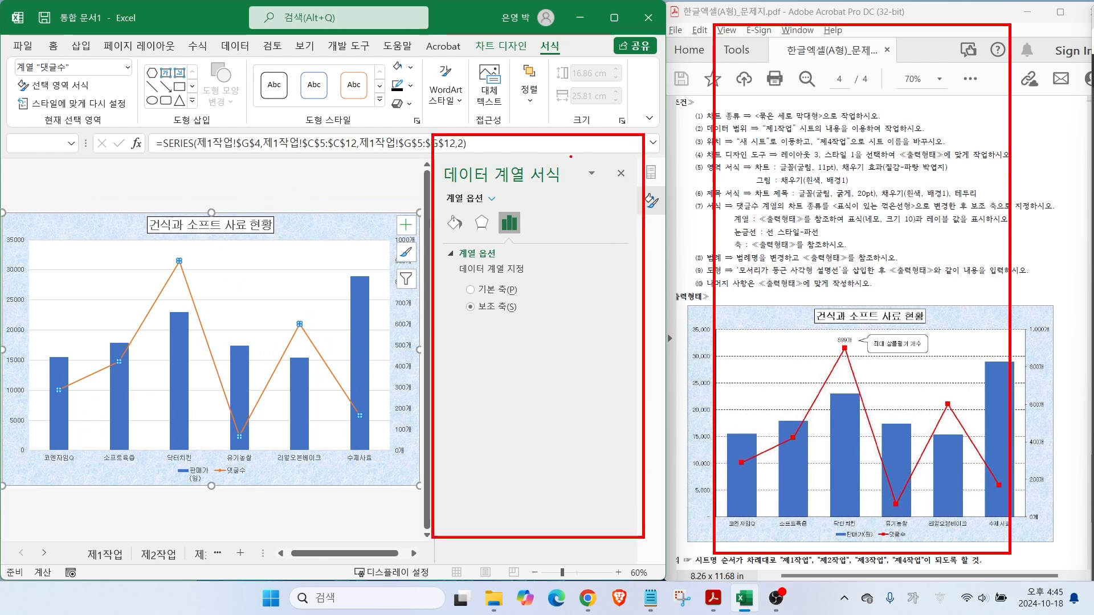
key(Escape)
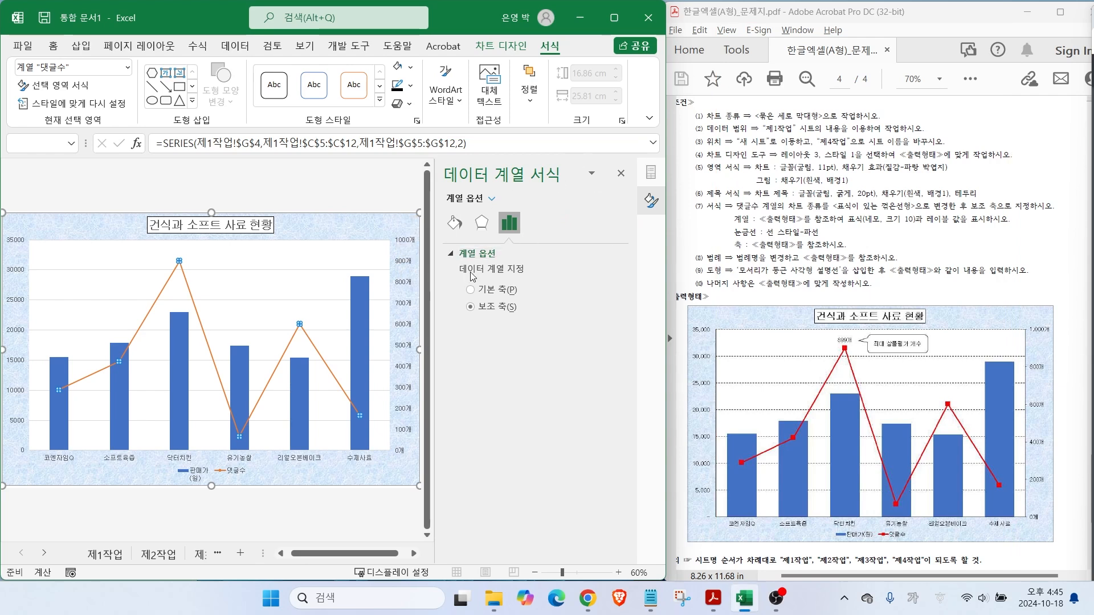
key(ctrl+2)
mouse_move(451, 218)
mouse_down()
mouse_move(432, 190)
mouse_move(464, 185)
mouse_up()
drag(517, 214, 519, 180)
key(Escape)
Set the 댓글수 line's markers to the built-in diamond shape at size 10.
click(453, 224)
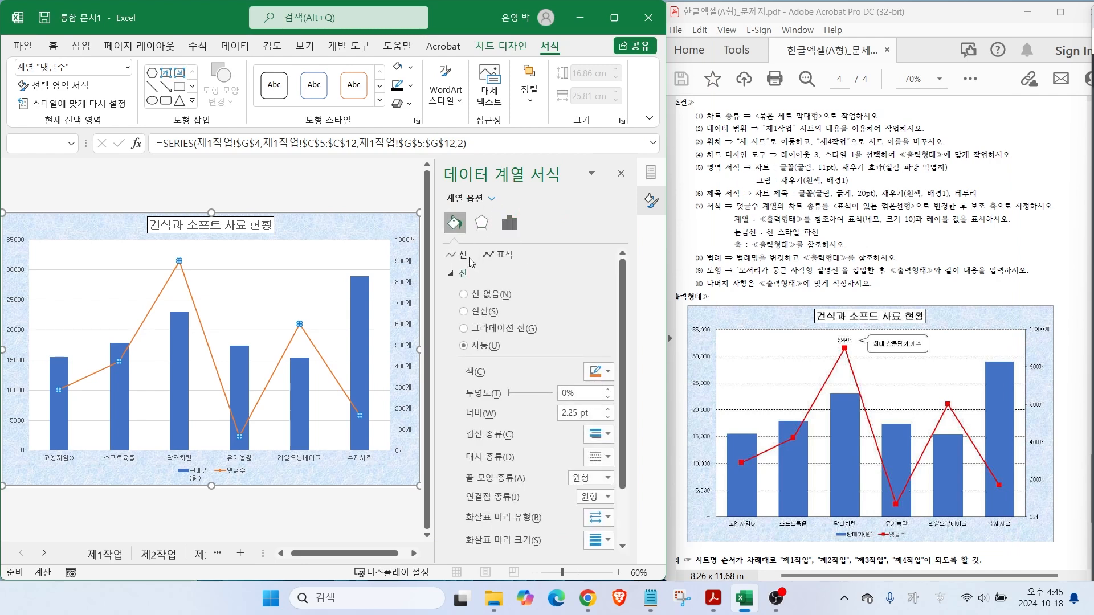
click(503, 257)
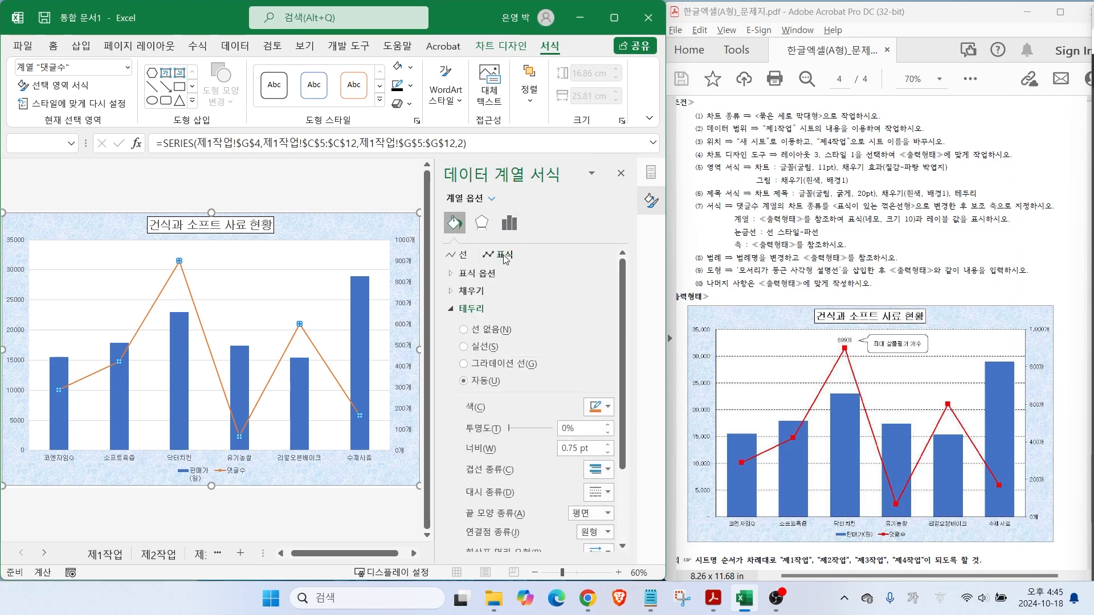
click(454, 274)
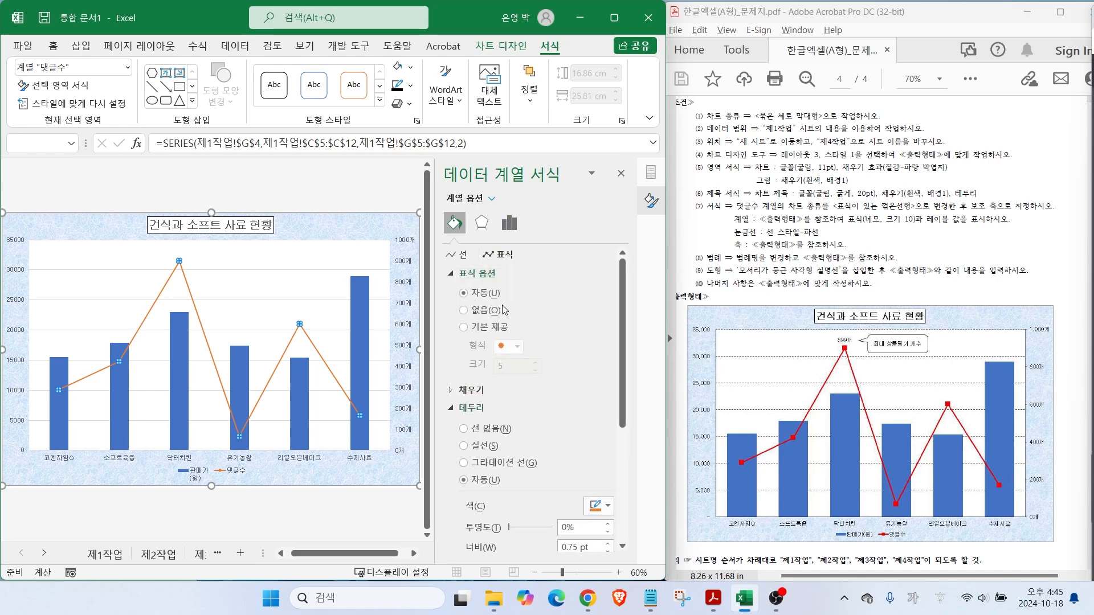
click(463, 327)
click(518, 347)
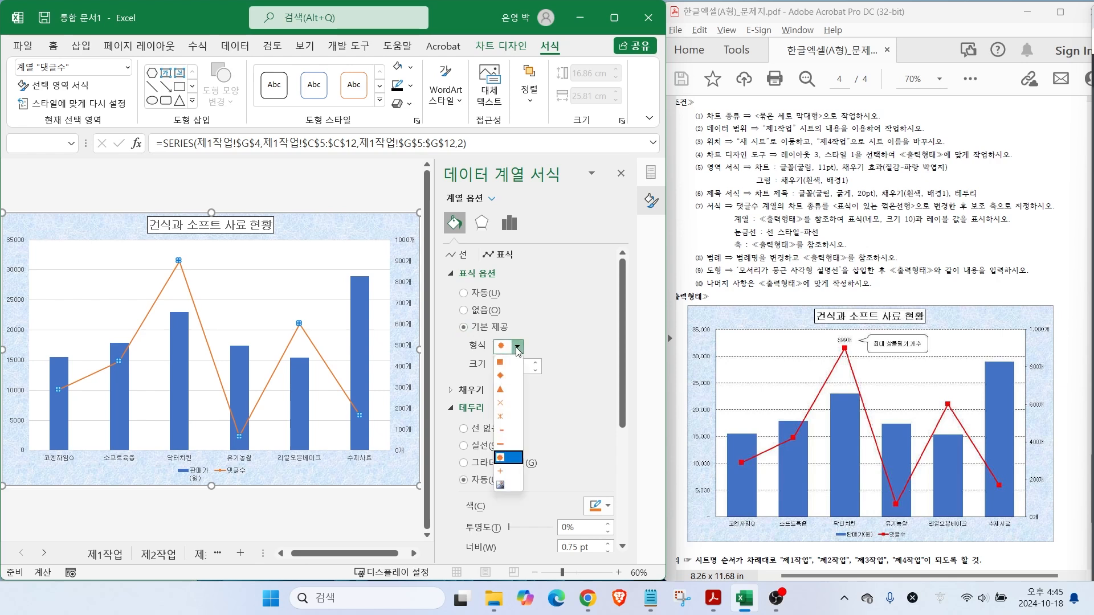
click(509, 376)
double_click(504, 366)
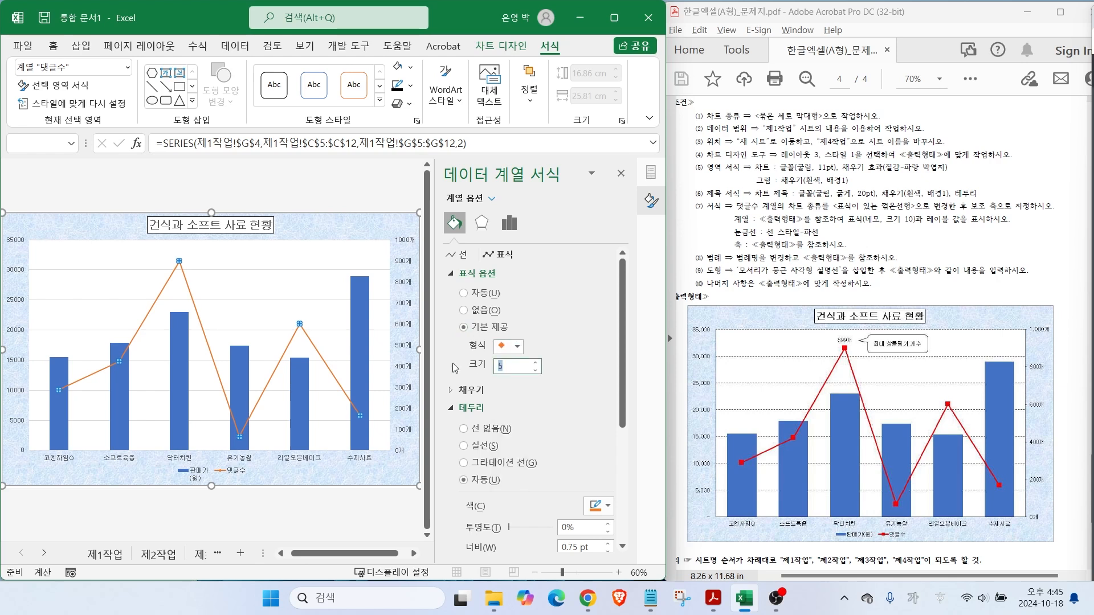
text(10)
key(Return)
Add a data label above (위쪽) only the 닥터치킨 point of the 댓글수 line, with the series formatting pane closed.
mouse_move(863, 362)
mouse_down()
mouse_move(821, 326)
mouse_move(864, 358)
mouse_up()
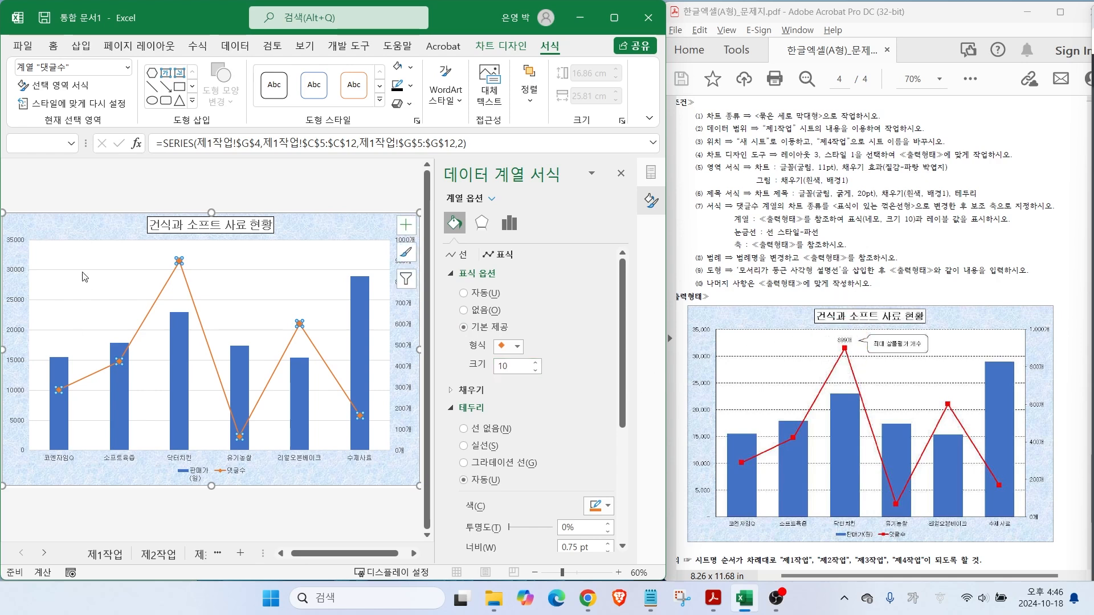
click(179, 262)
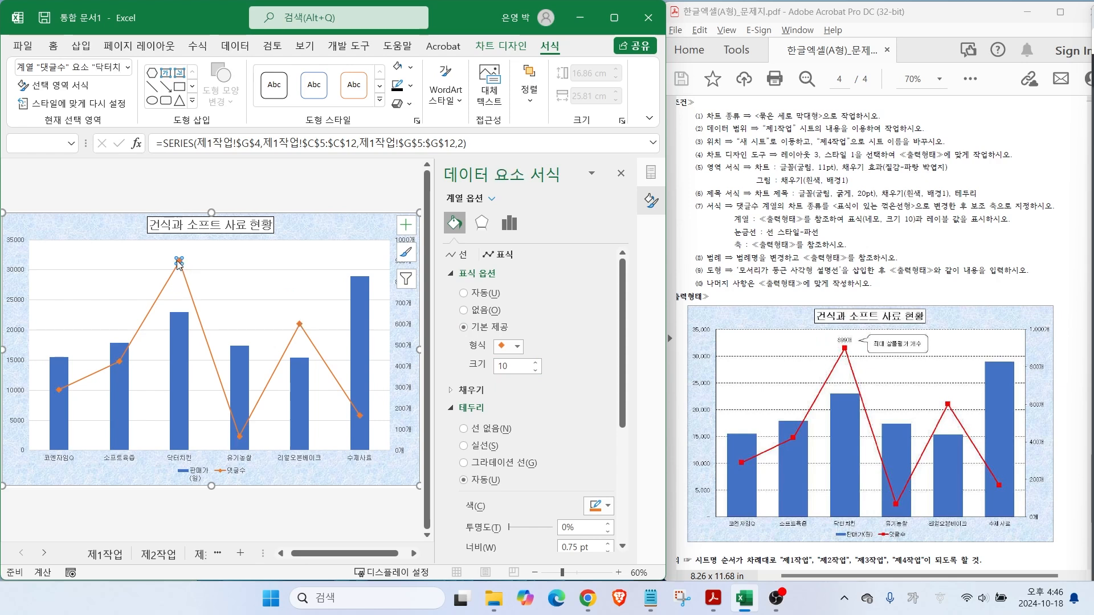
drag(289, 318, 308, 311)
mouse_move(189, 257)
mouse_down()
mouse_move(163, 273)
mouse_move(194, 269)
mouse_up()
key(Escape)
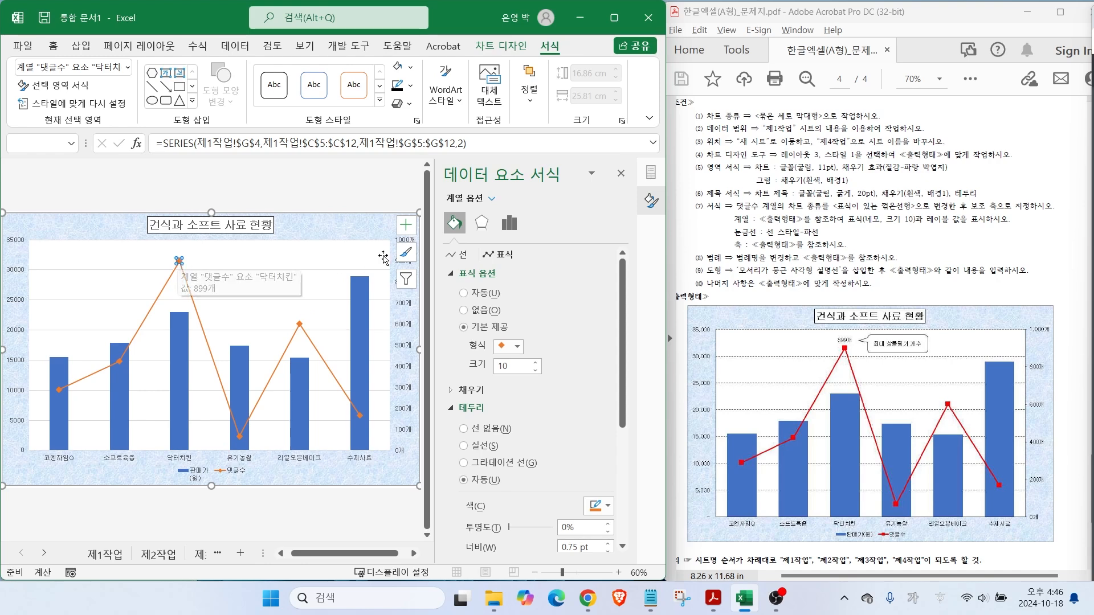
click(615, 177)
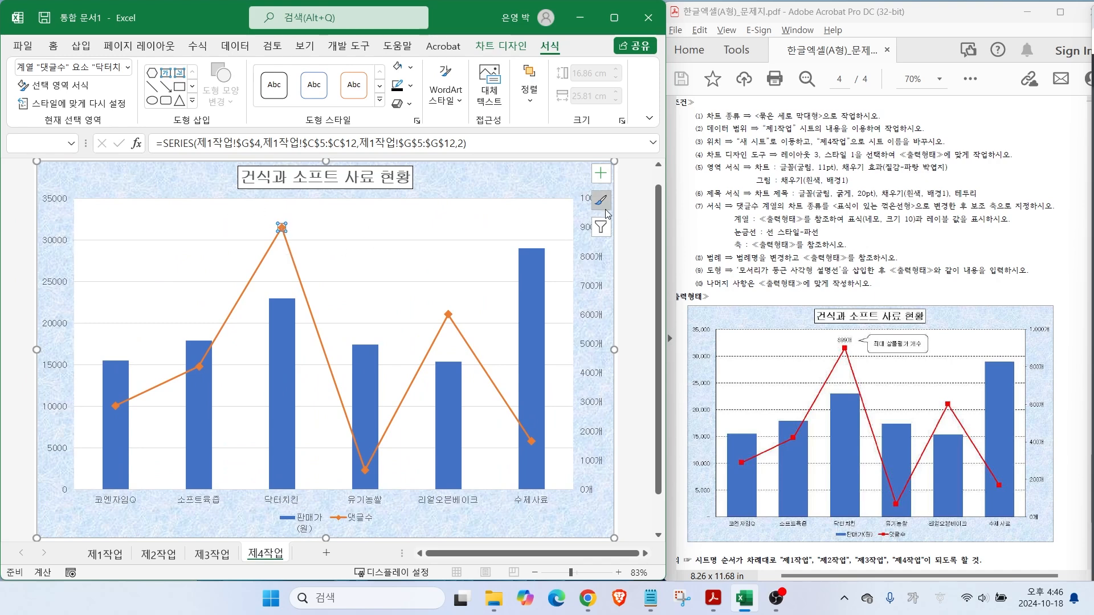
mouse_move(634, 189)
mouse_down()
mouse_move(611, 140)
mouse_move(635, 194)
mouse_up()
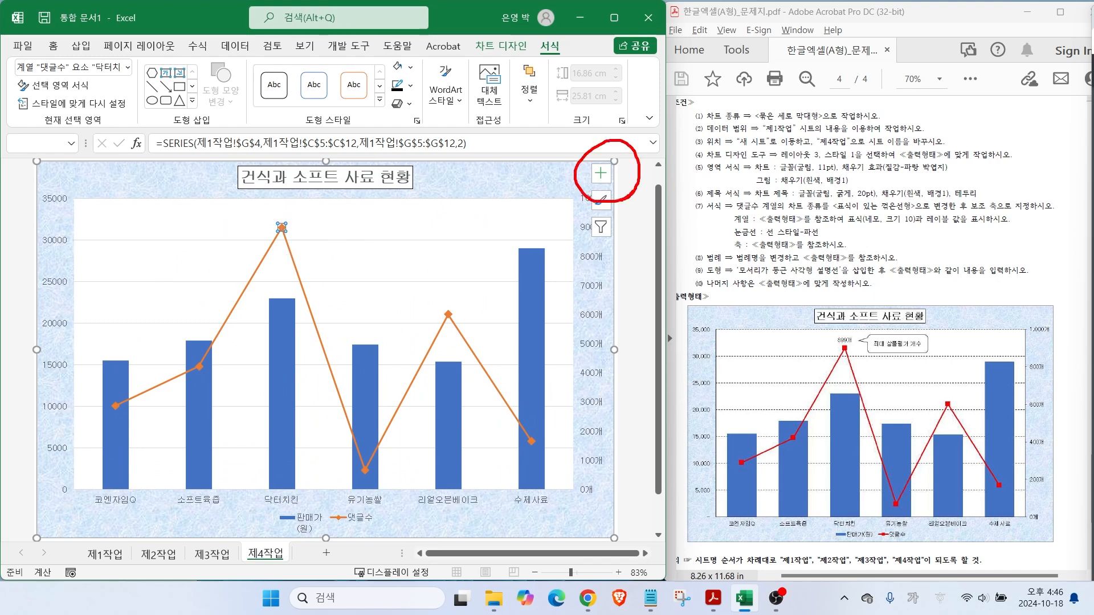
key(Escape)
click(501, 47)
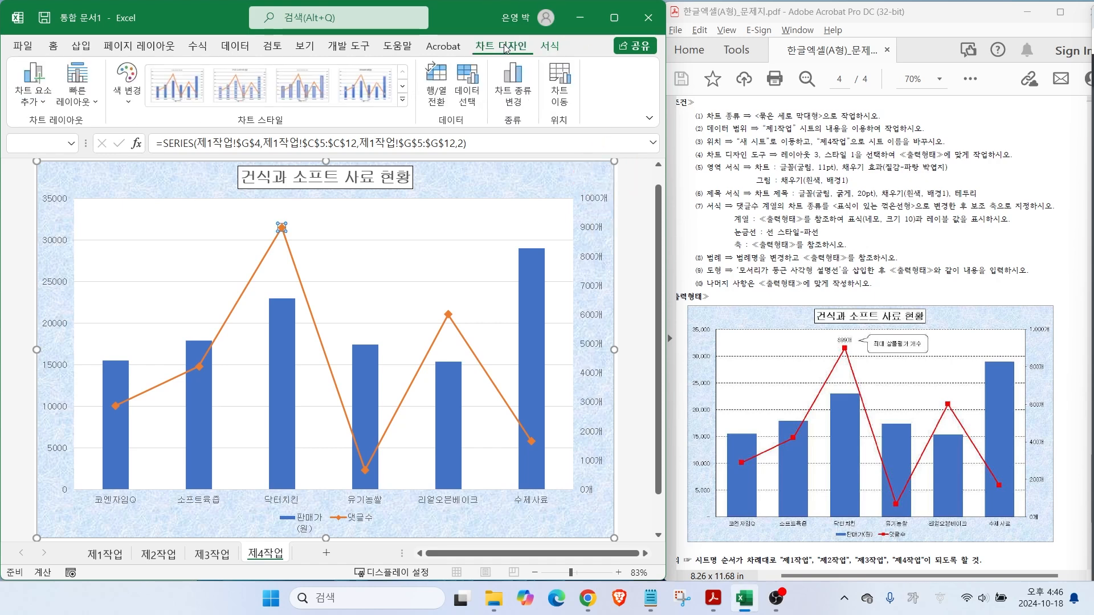
mouse_move(48, 101)
mouse_down()
mouse_move(57, 57)
mouse_move(61, 109)
mouse_up()
key(Escape)
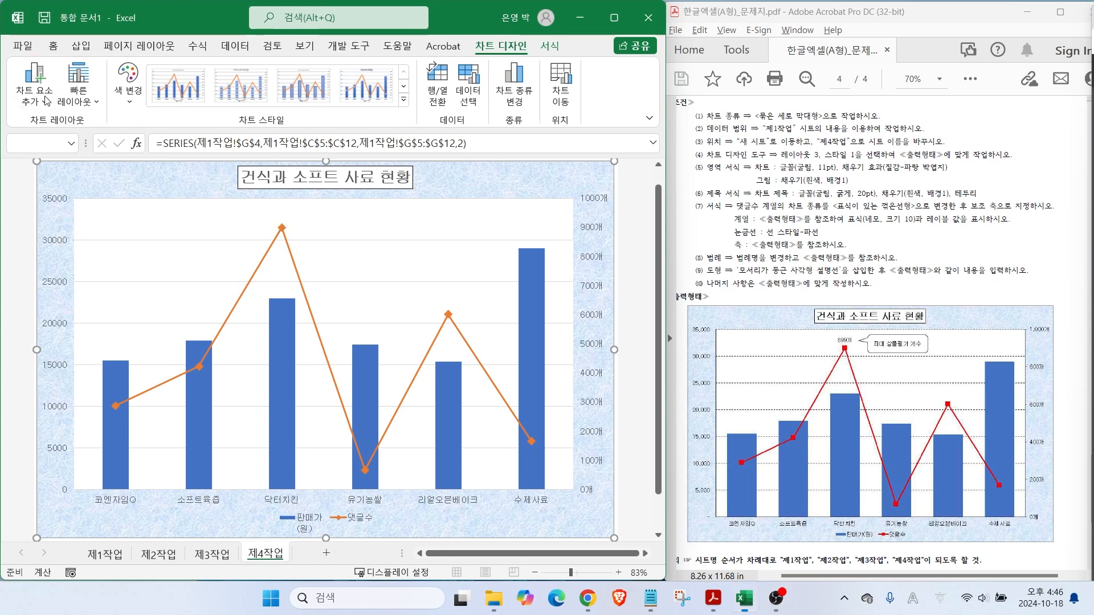
click(48, 102)
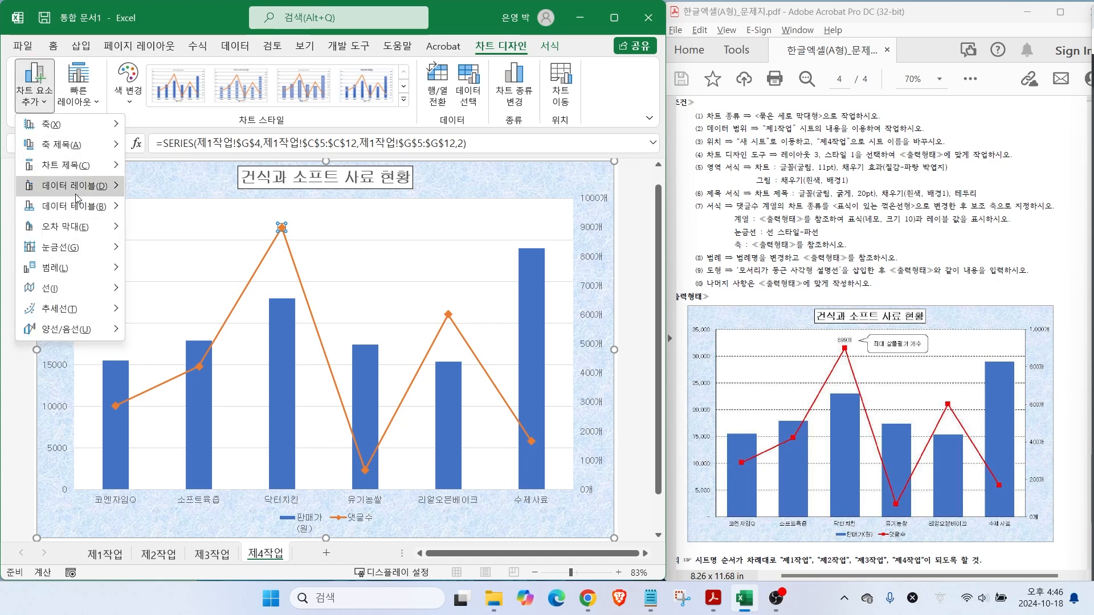
mouse_move(75, 194)
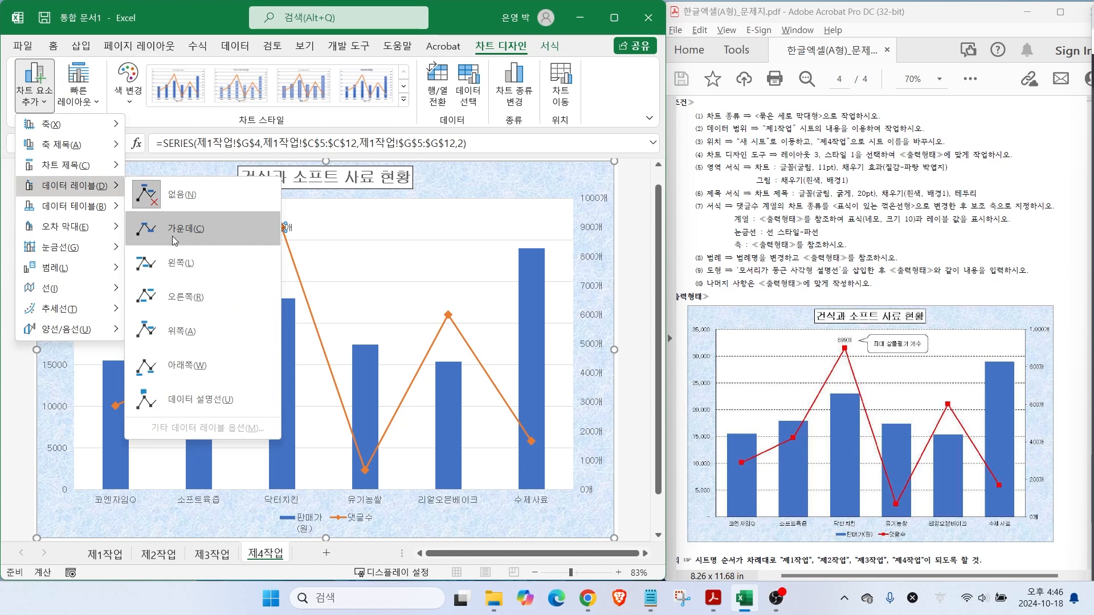
click(172, 334)
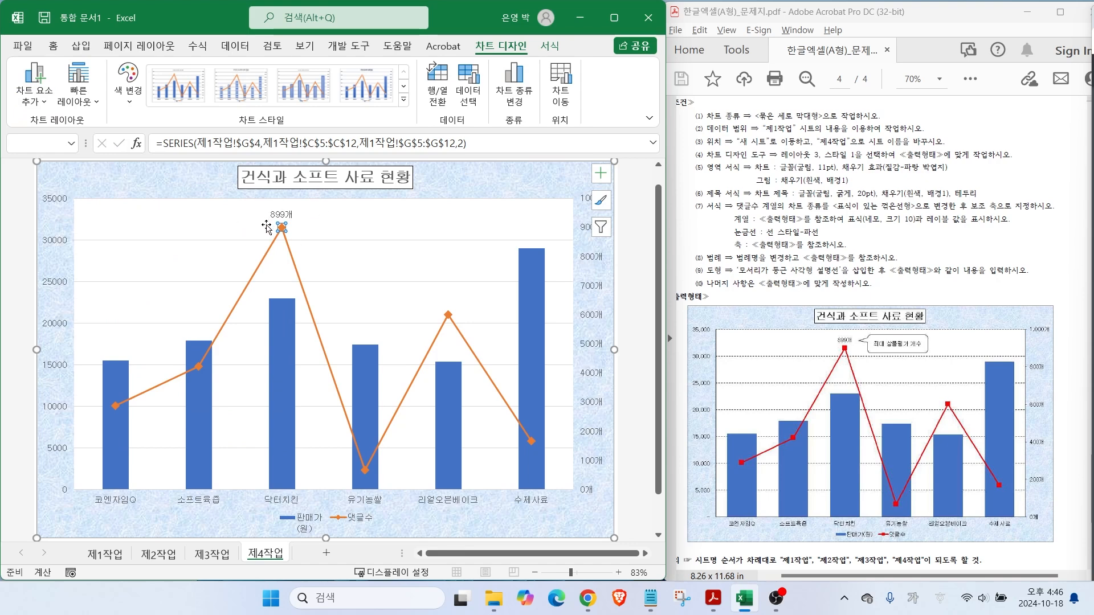
Change the chart's primary horizontal gridlines to a dashed line style (파선).
drag(734, 241, 828, 239)
drag(432, 243, 476, 219)
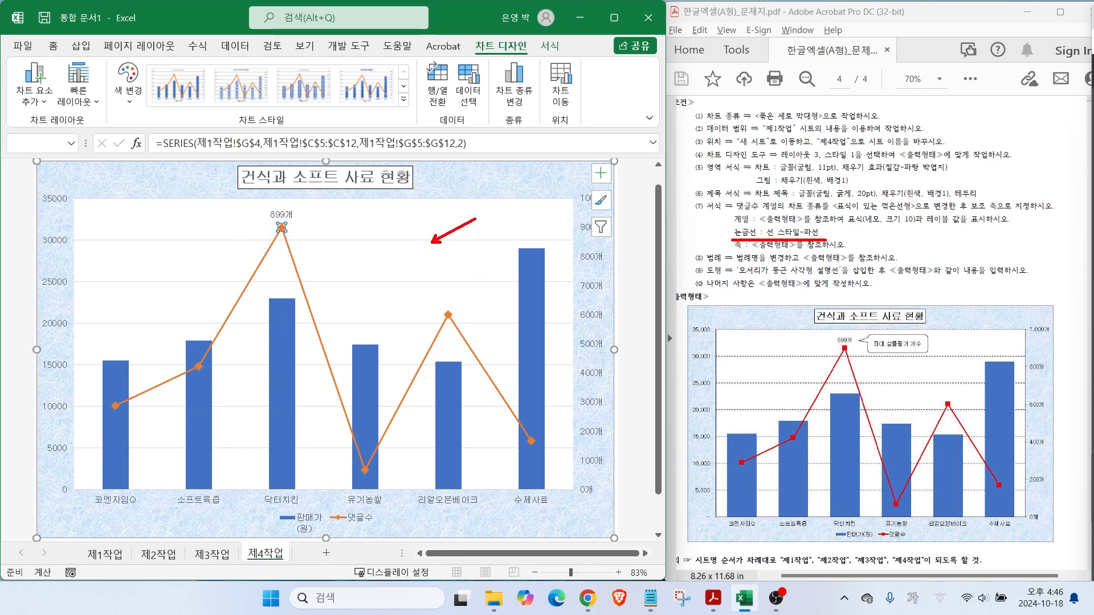
key(Escape)
click(379, 240)
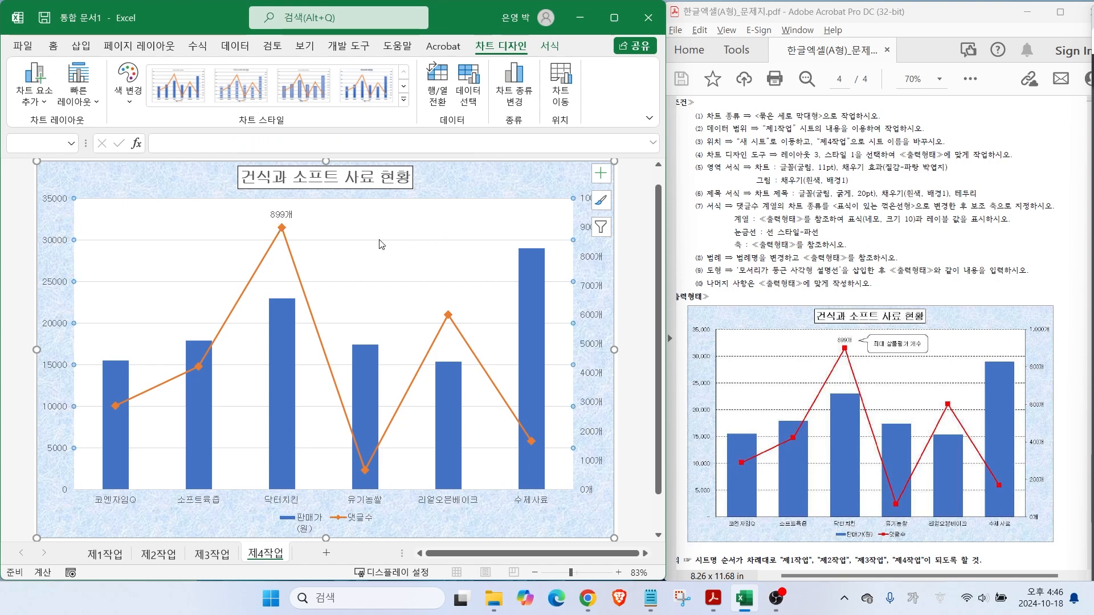
click(550, 46)
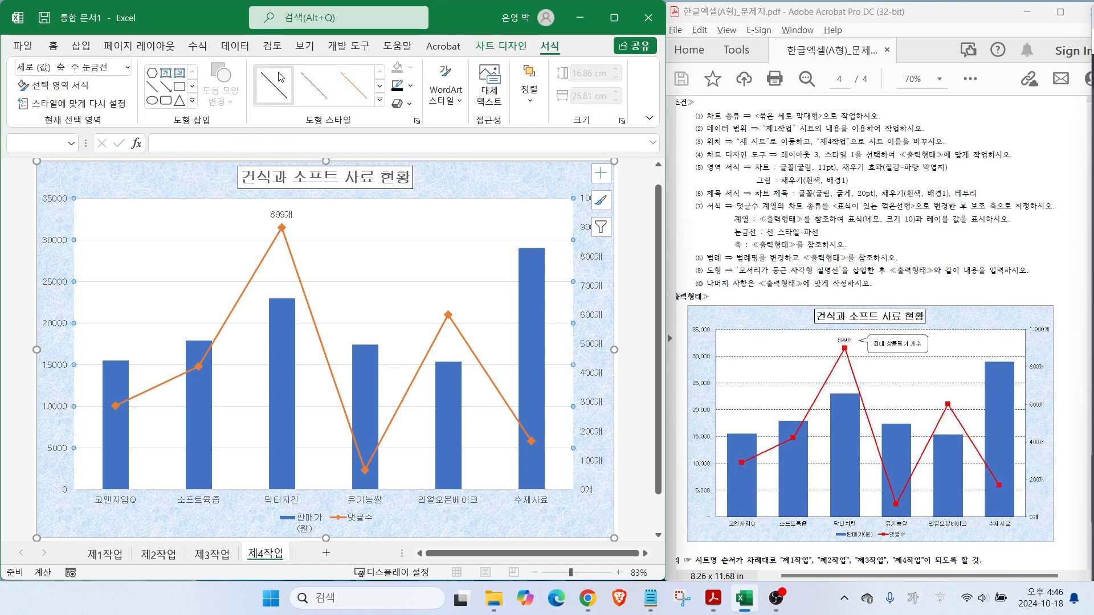
click(411, 85)
mouse_move(428, 348)
click(567, 377)
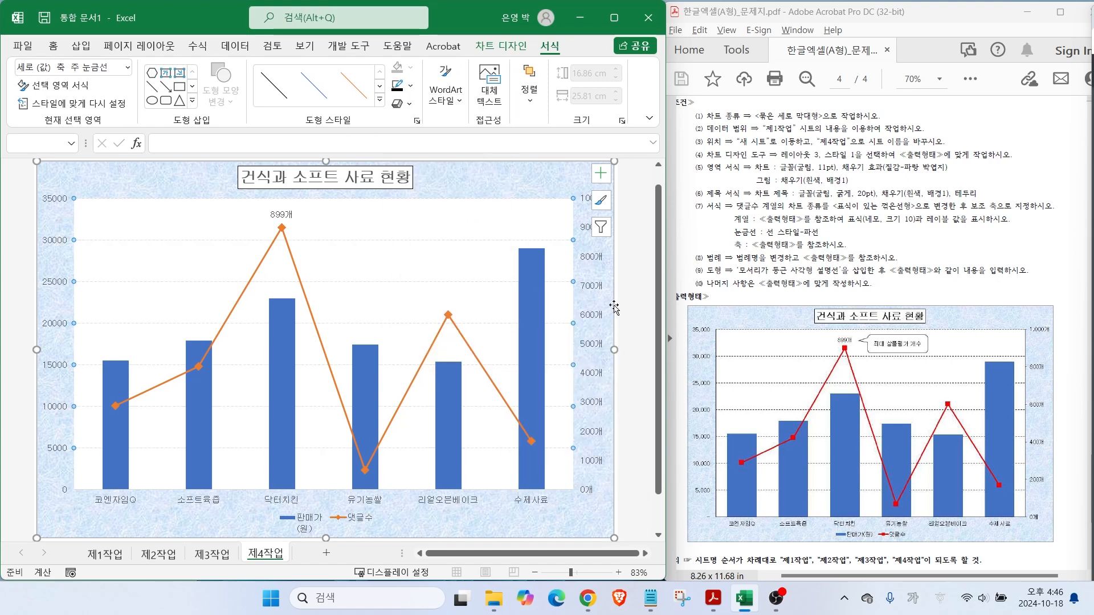
mouse_move(757, 249)
mouse_down()
mouse_move(715, 222)
mouse_move(764, 249)
mouse_move(871, 249)
mouse_up()
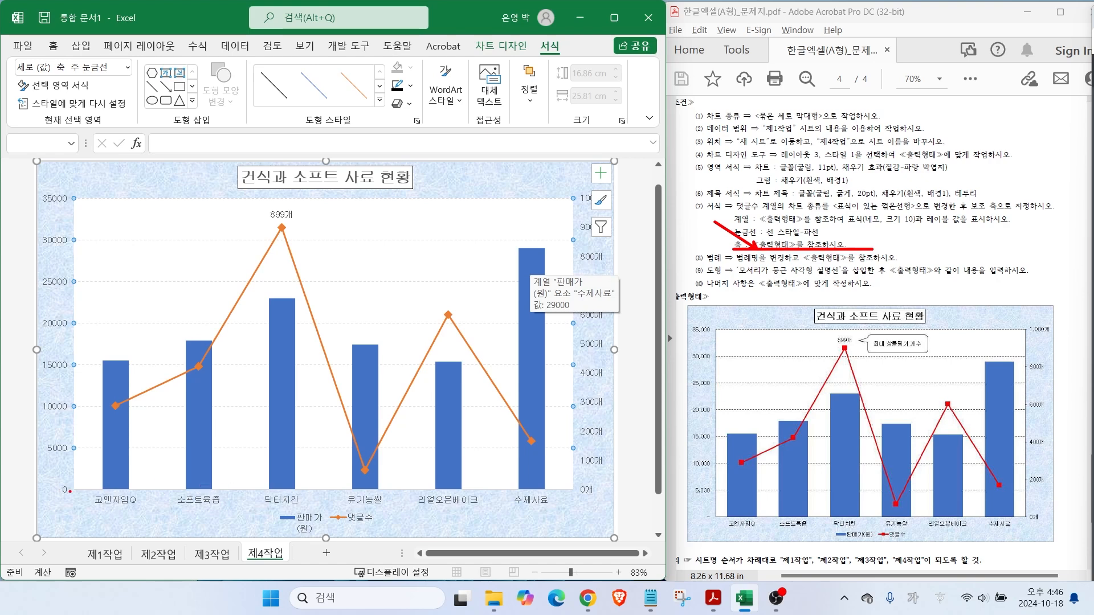
drag(65, 490, 41, 500)
drag(57, 202, 24, 179)
drag(707, 516, 676, 528)
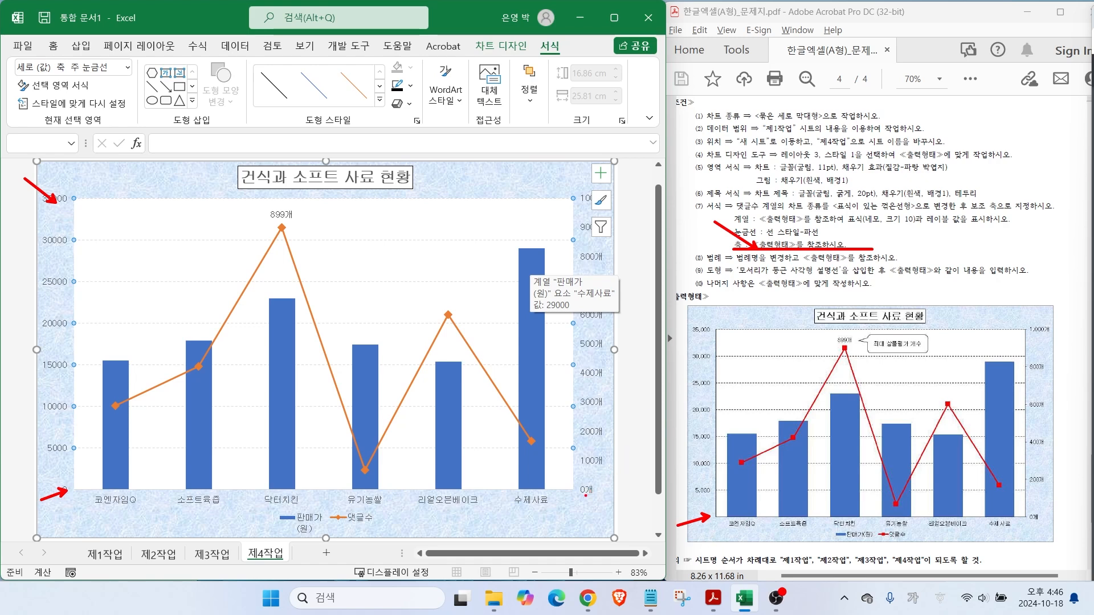
drag(596, 492, 647, 501)
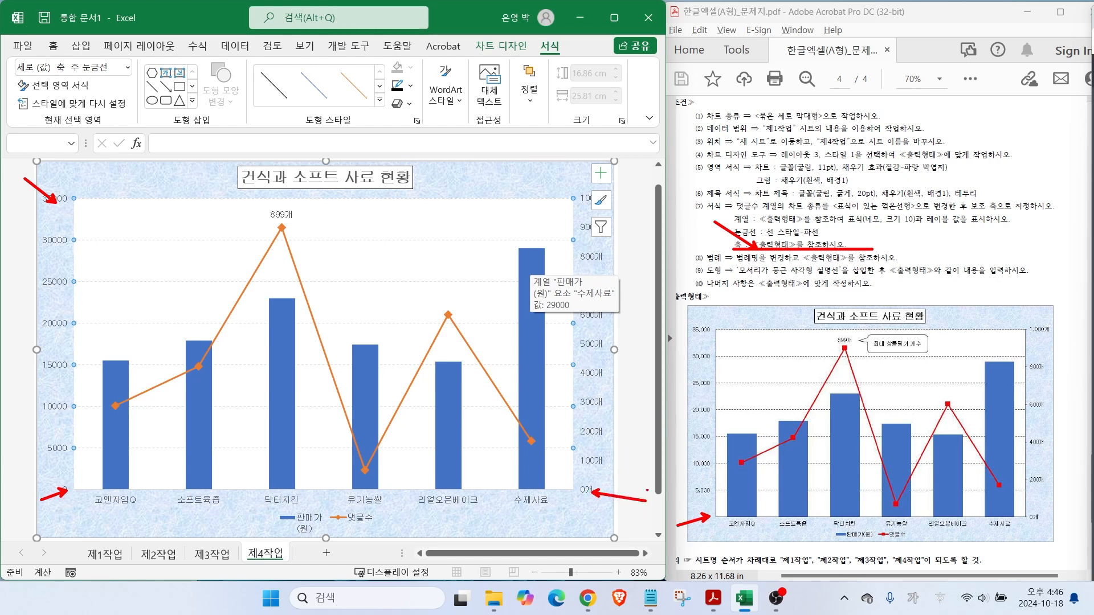
drag(588, 202, 636, 177)
mouse_move(1041, 492)
mouse_down()
mouse_move(1031, 516)
mouse_move(1050, 498)
mouse_up()
drag(1041, 445, 1040, 473)
mouse_move(1008, 400)
mouse_down()
mouse_move(1044, 429)
mouse_move(1017, 416)
mouse_up()
drag(1035, 372, 1038, 399)
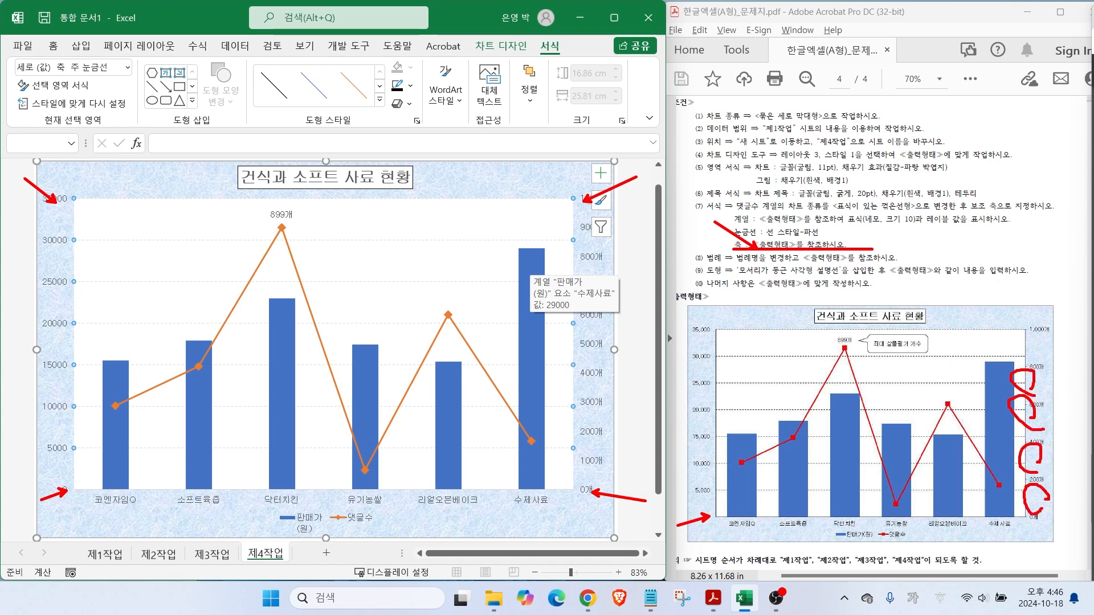
key(Escape)
Set the primary vertical axis's number format category to 회계.
click(61, 371)
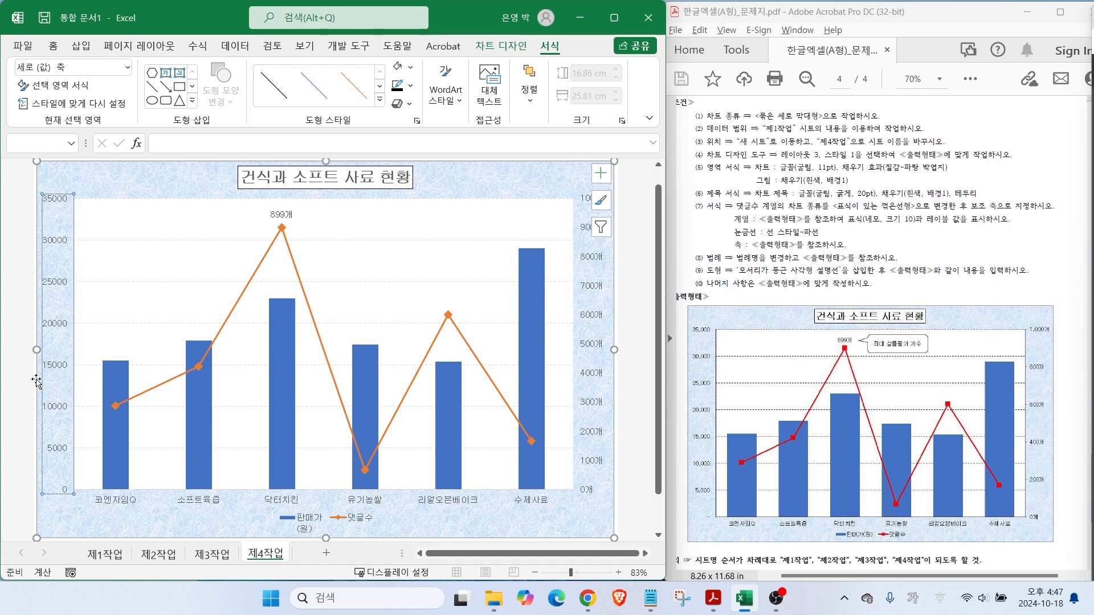
right_click(58, 367)
click(105, 544)
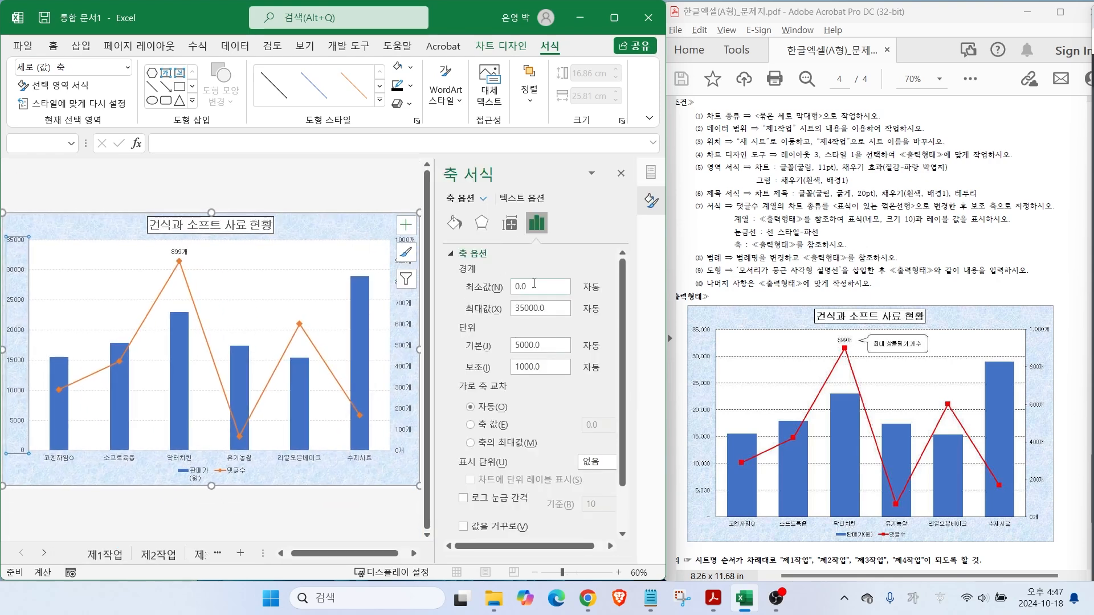
mouse_move(533, 291)
mouse_down()
mouse_move(557, 288)
mouse_move(564, 316)
mouse_up()
drag(546, 353, 587, 341)
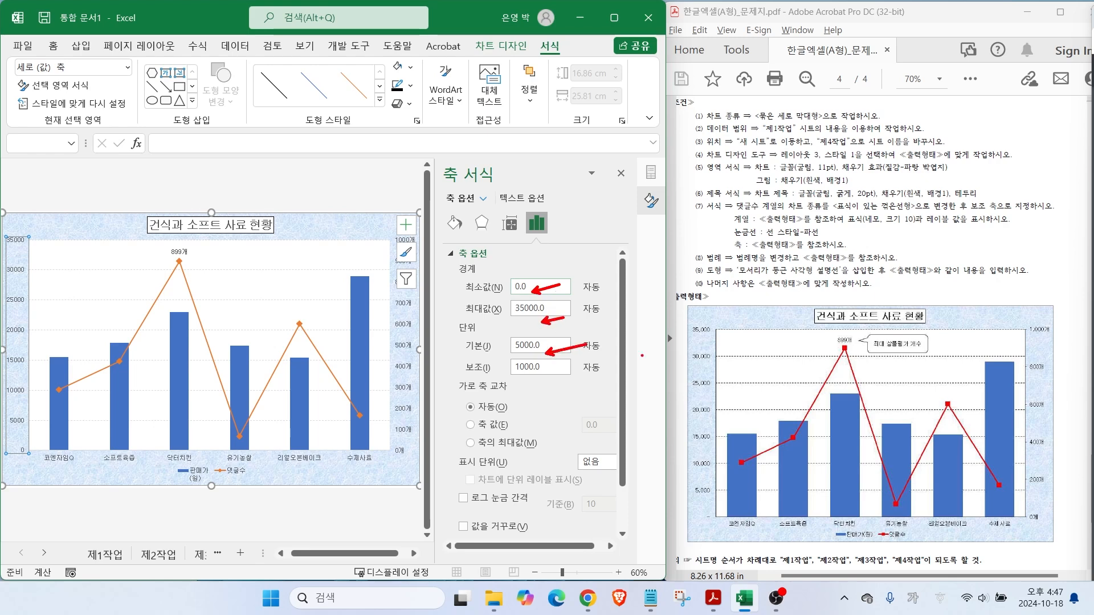
mouse_move(713, 364)
mouse_down()
mouse_move(738, 357)
mouse_move(732, 384)
mouse_up()
key(Escape)
drag(624, 415, 623, 459)
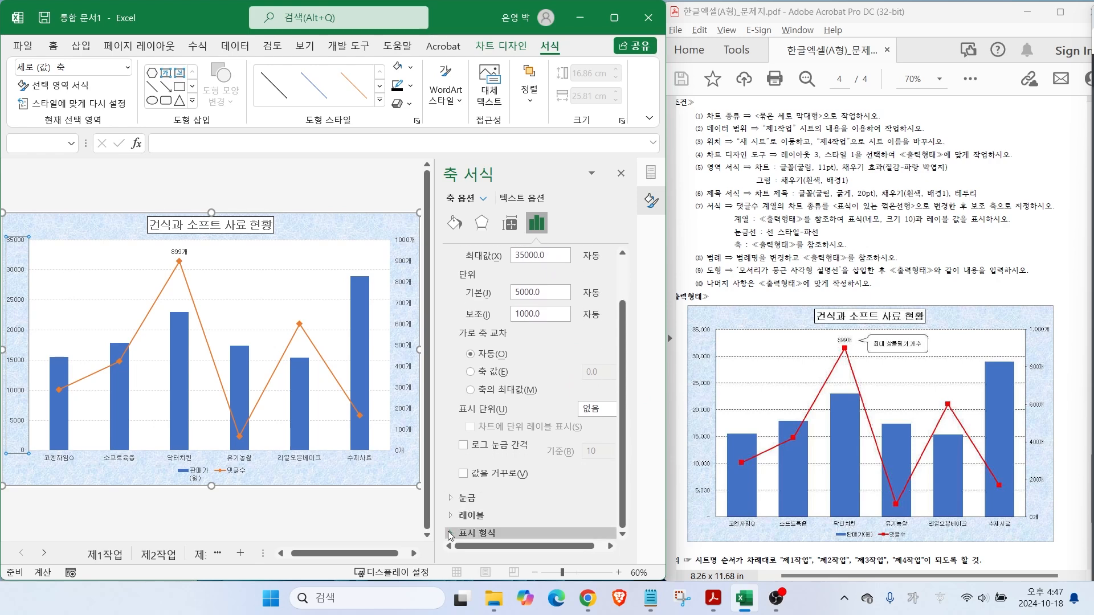
scroll(520, 504, down, 3)
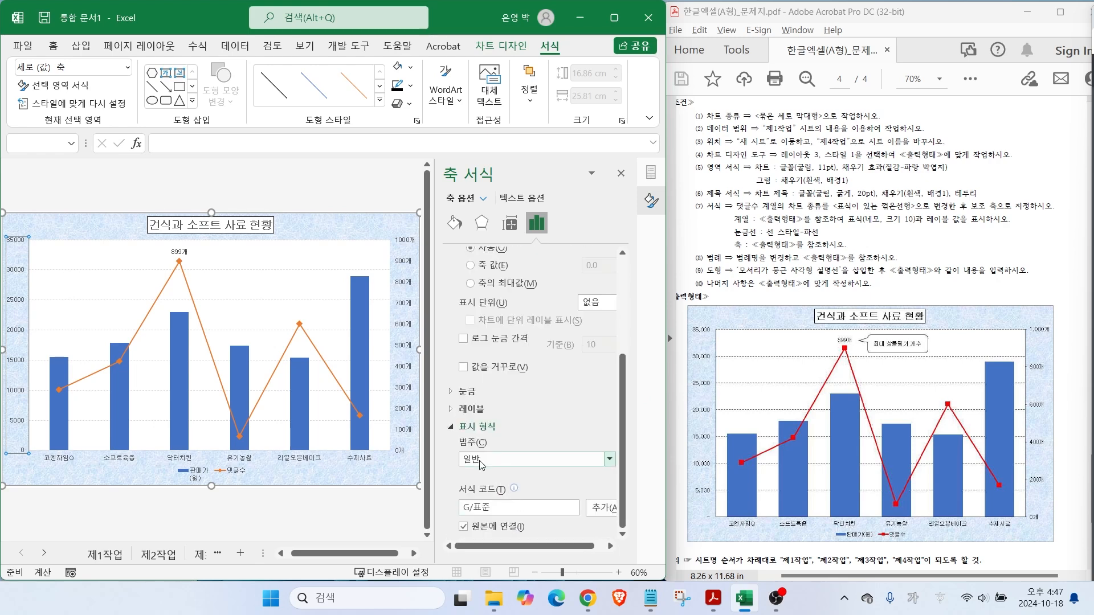
drag(493, 456, 516, 441)
key(Escape)
click(604, 462)
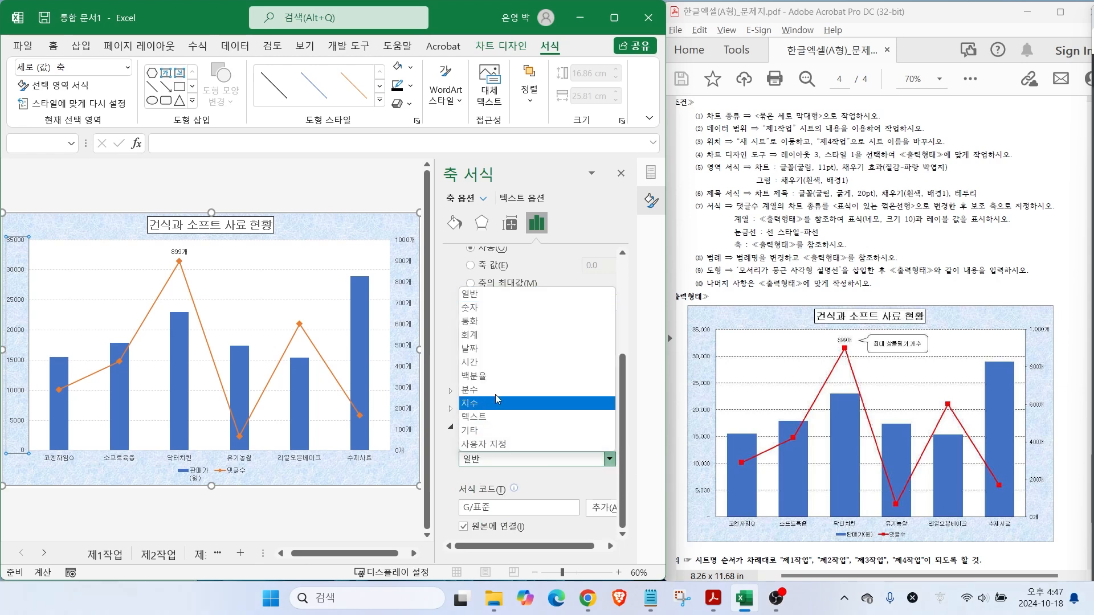
click(486, 331)
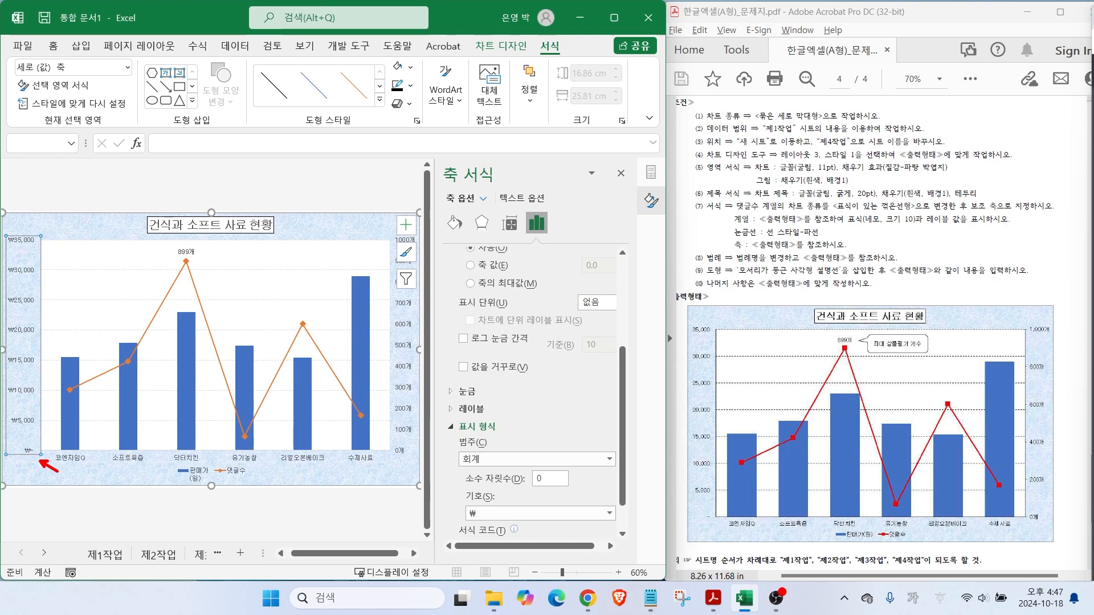
Set the currency symbol of the primary vertical axis's 회계 number format to 없음.
mouse_move(506, 520)
mouse_down()
mouse_move(451, 525)
mouse_move(505, 505)
mouse_up()
click(490, 513)
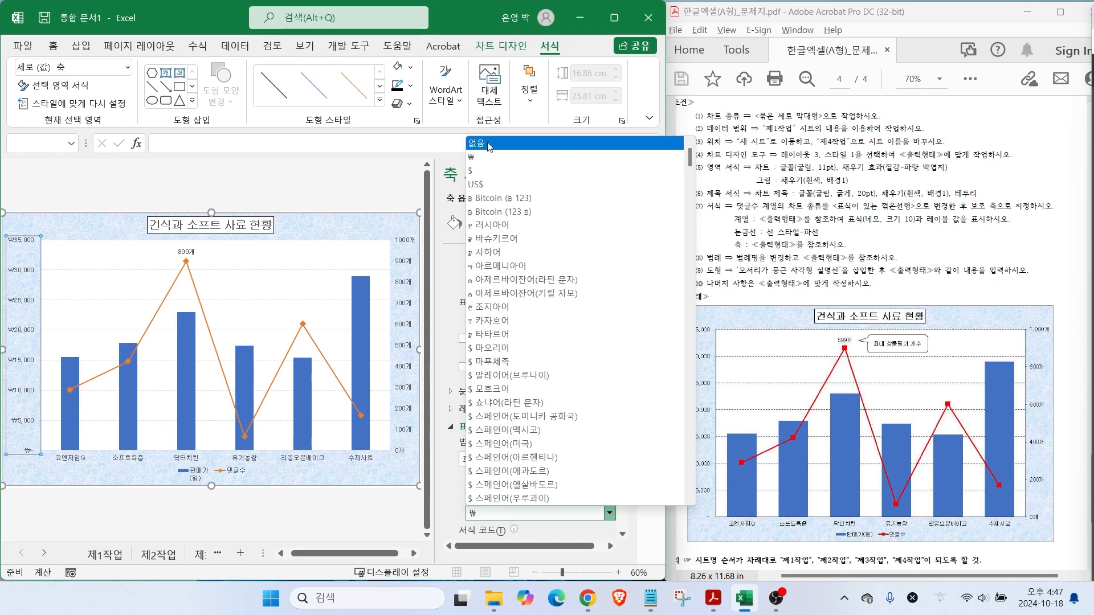
click(489, 145)
drag(37, 455, 64, 470)
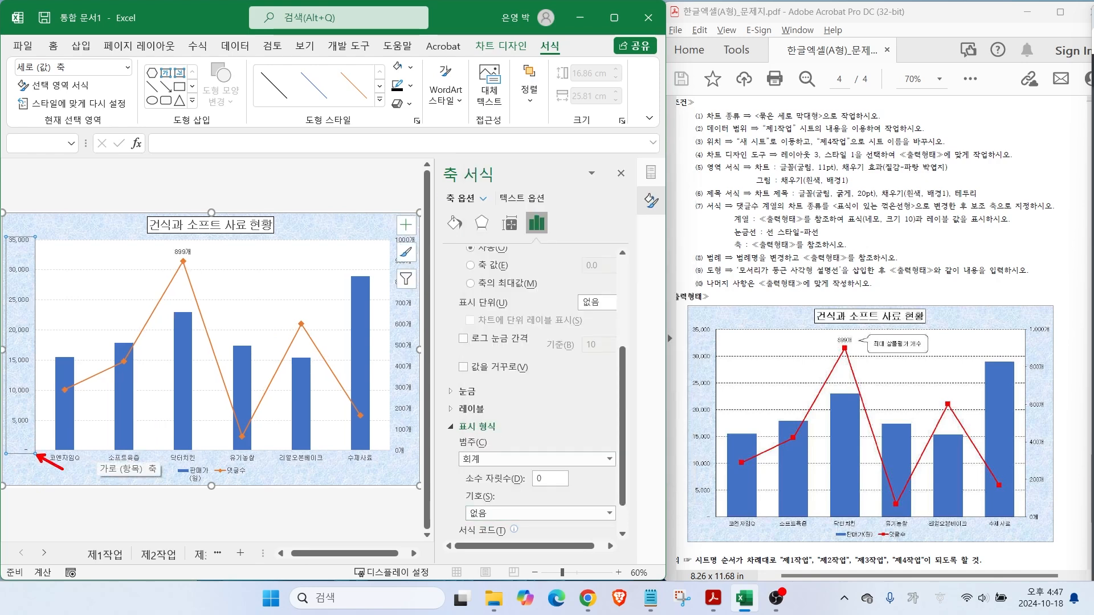
drag(37, 240, 73, 219)
Set the secondary vertical axis's major unit (기본) to 200.
click(404, 327)
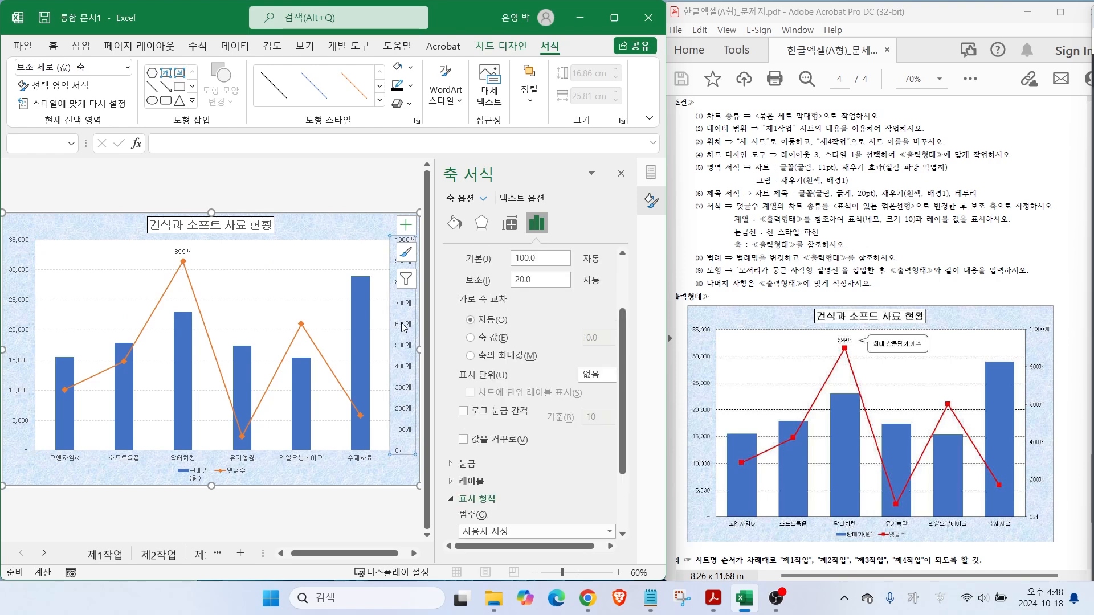
mouse_move(552, 288)
mouse_down()
mouse_move(489, 298)
mouse_move(555, 253)
mouse_up()
key(Escape)
drag(622, 330, 621, 278)
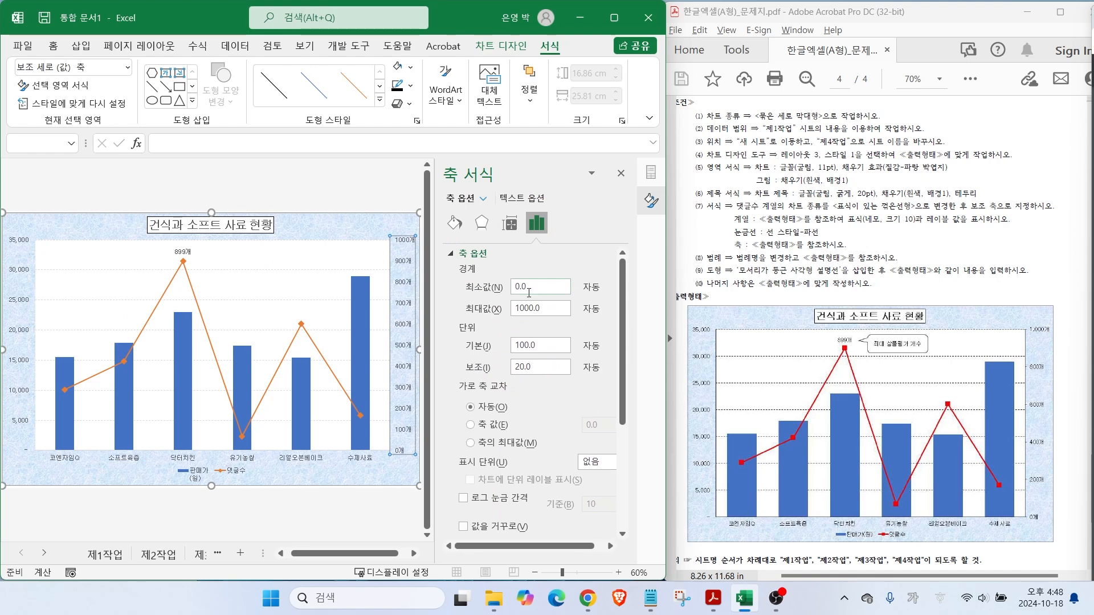
drag(527, 281, 562, 267)
drag(539, 309, 572, 312)
drag(502, 356, 568, 355)
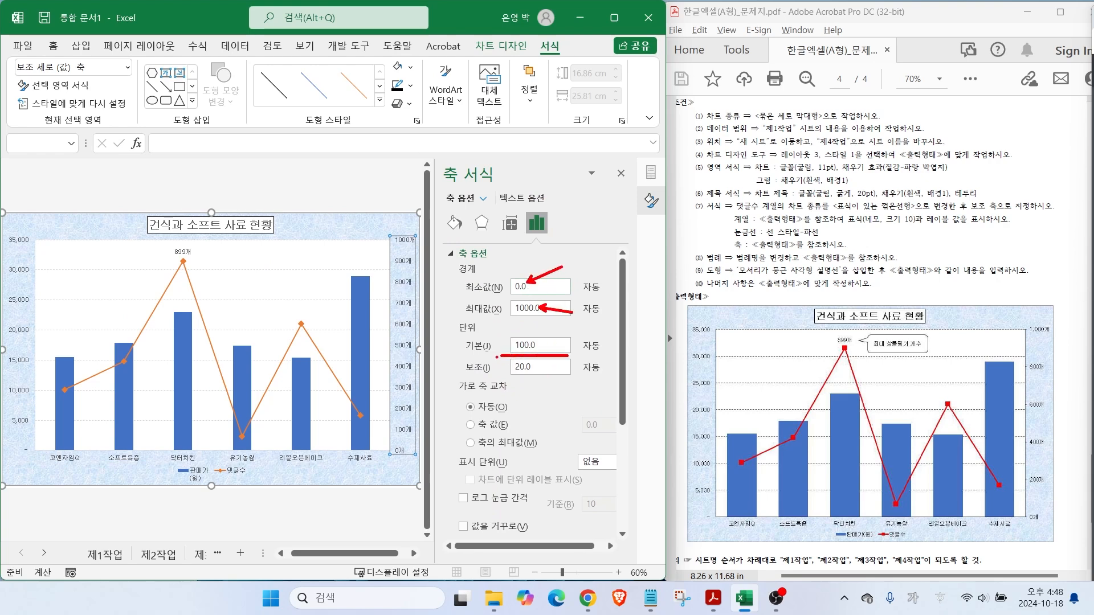
click(496, 345)
text(200)
key(Return)
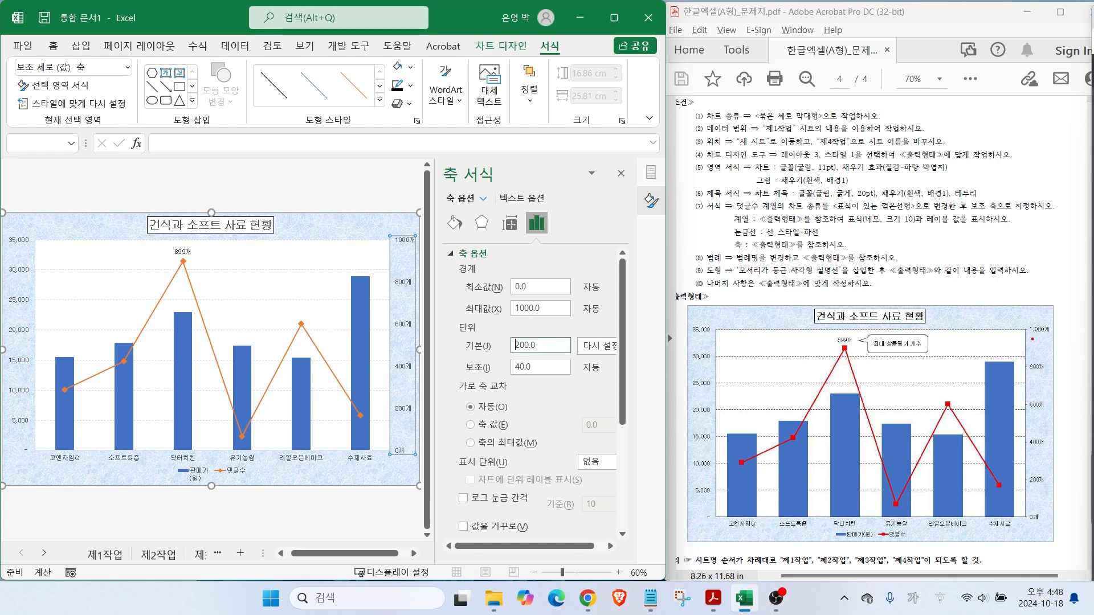
drag(1031, 487, 1014, 474)
drag(1036, 451, 1016, 435)
drag(1031, 412, 1007, 378)
drag(1024, 369, 1007, 344)
drag(1035, 330, 1005, 312)
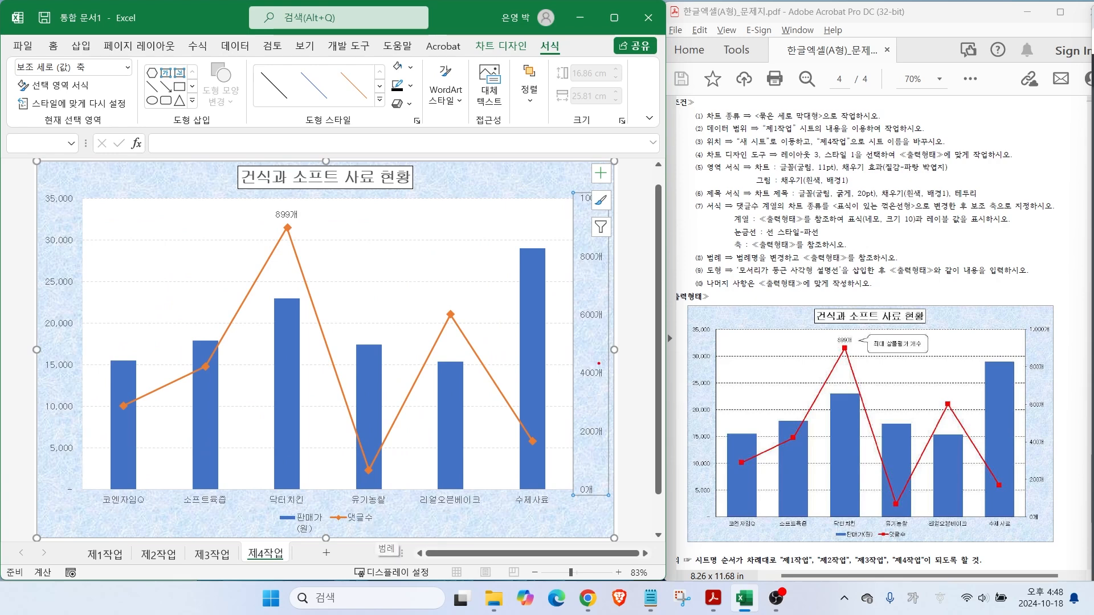
drag(706, 265, 898, 265)
mouse_move(295, 531)
mouse_down()
mouse_move(274, 528)
mouse_move(297, 505)
mouse_move(349, 502)
mouse_move(359, 525)
mouse_up()
drag(276, 506, 373, 540)
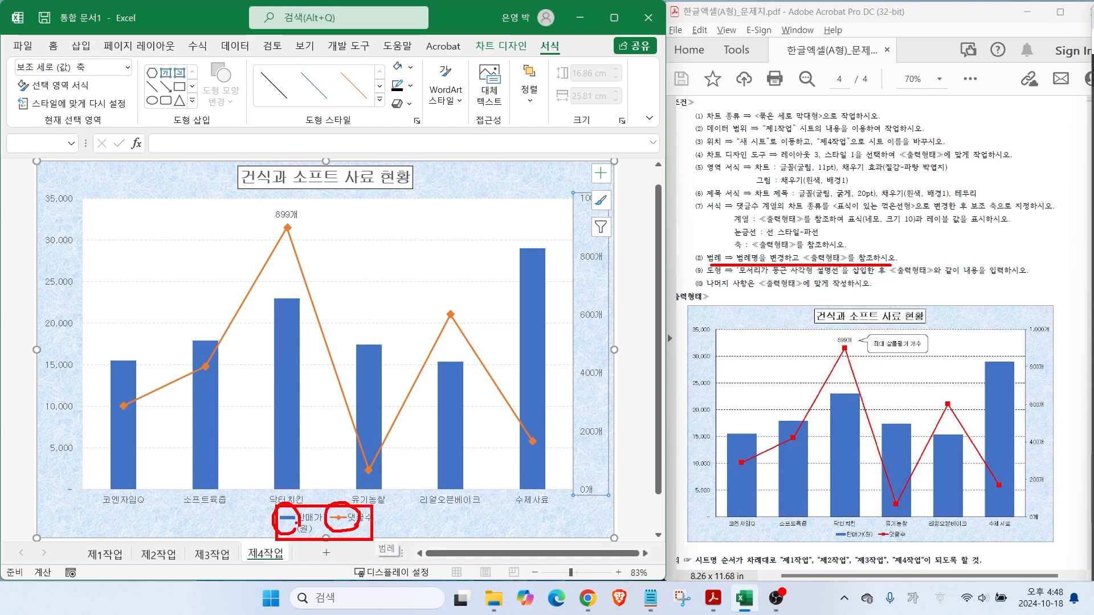
Examine the legend's position, border and effect settings in its formatting pane, and close the pane.
click(307, 522)
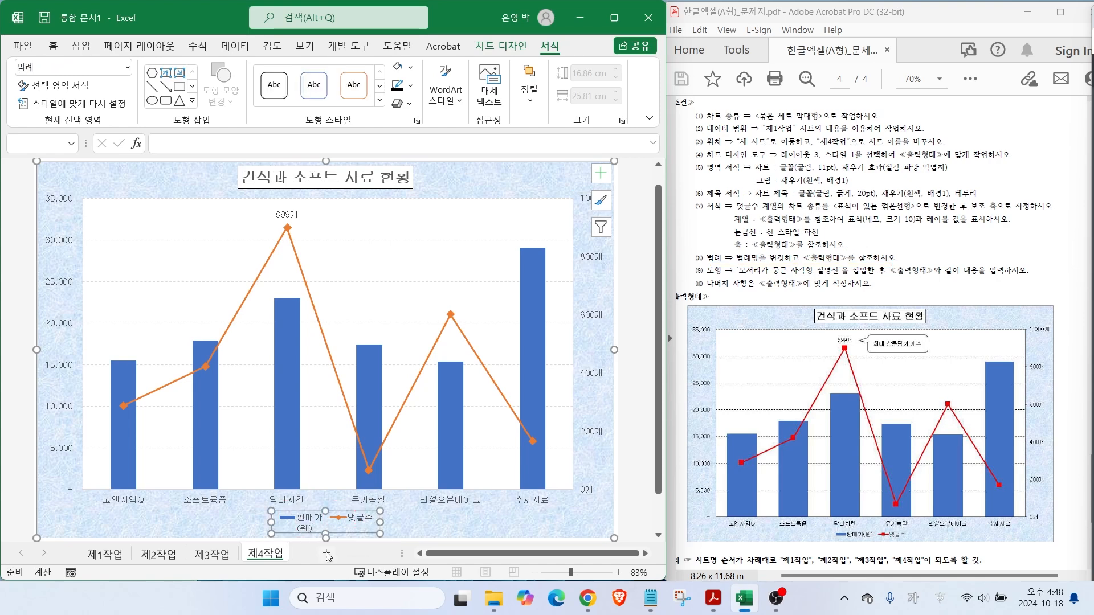
drag(298, 506, 320, 537)
mouse_move(875, 546)
mouse_down()
mouse_move(850, 538)
mouse_move(873, 546)
mouse_up()
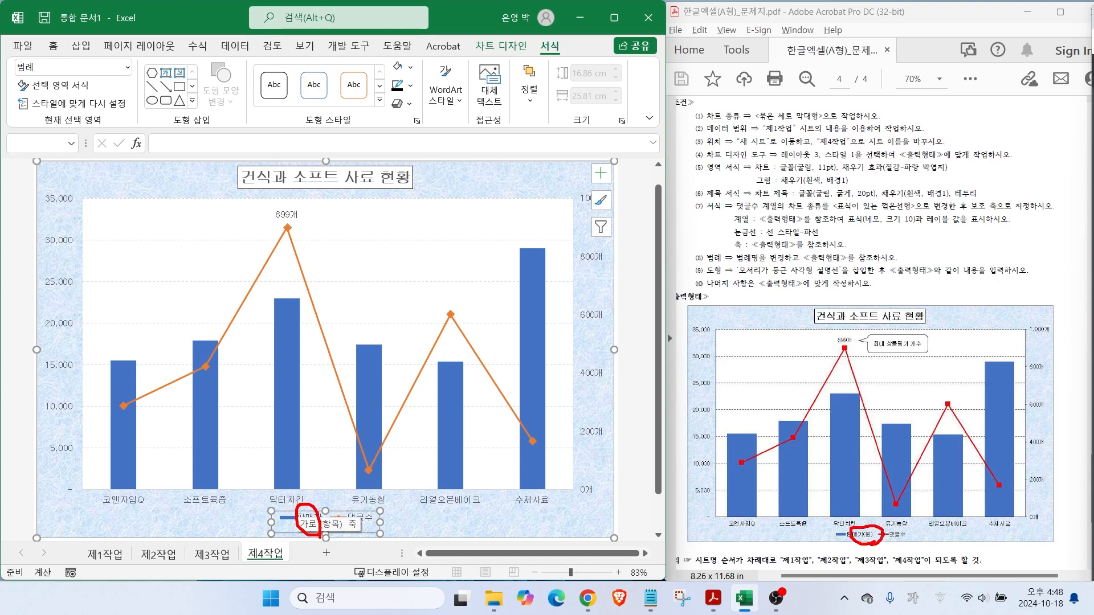
key(Escape)
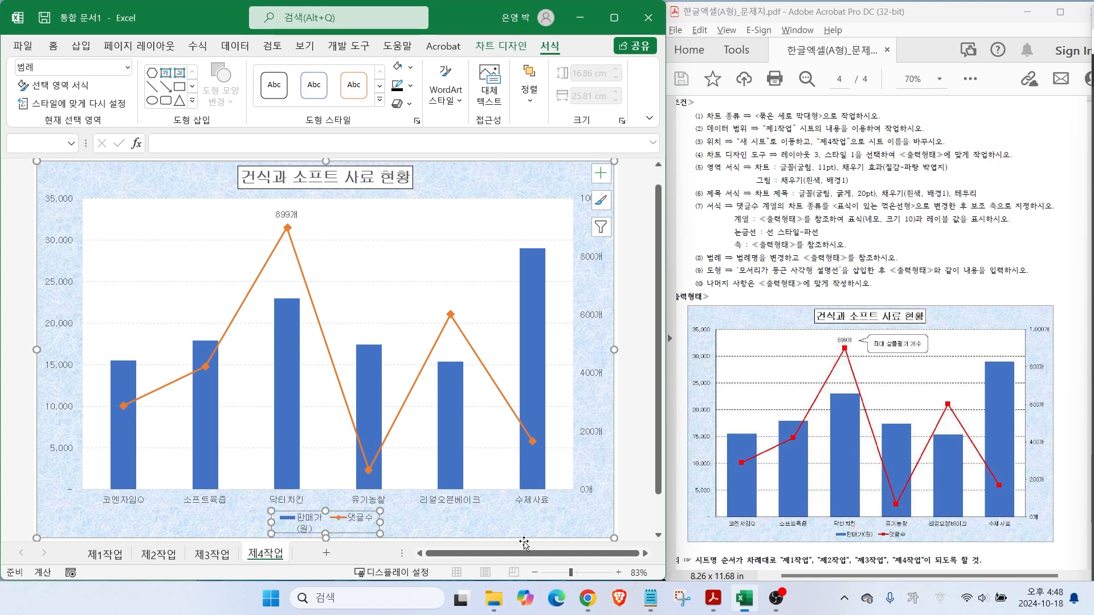
right_click(307, 523)
click(348, 509)
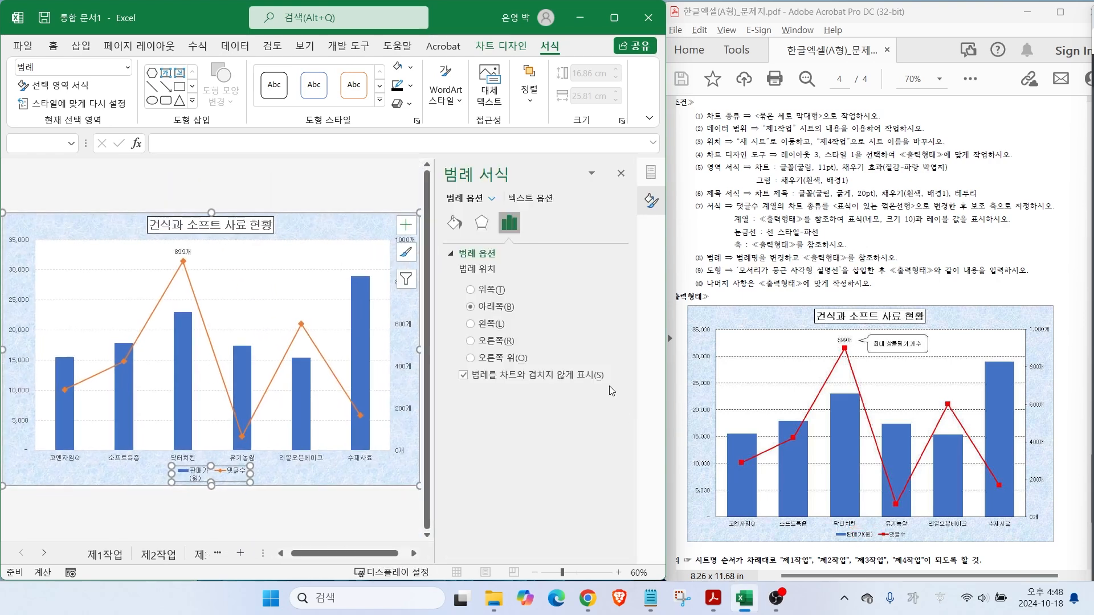
click(455, 224)
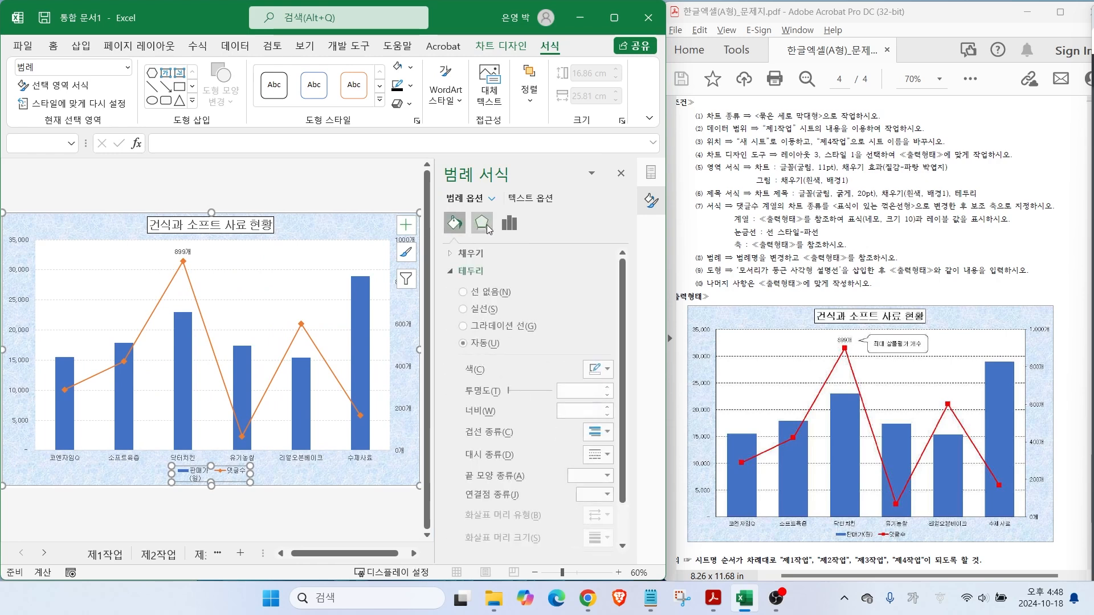
click(481, 223)
click(508, 224)
click(454, 224)
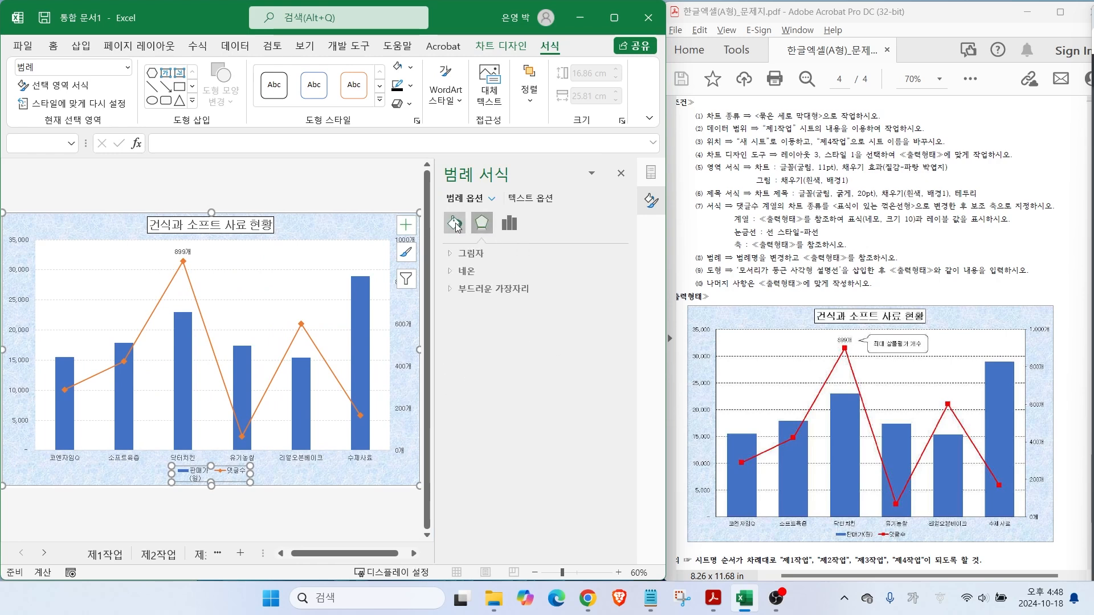
click(620, 173)
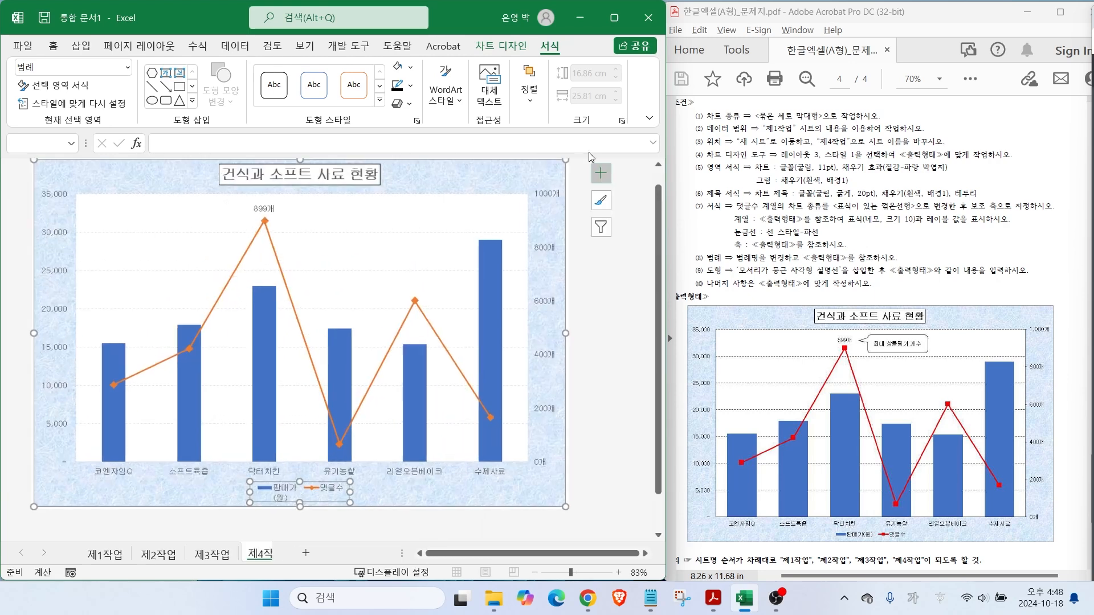
Edit the price series in the chart's data source, replacing its cell-referenced name with the single-line text 판매가(원).
click(491, 46)
mouse_move(527, 71)
mouse_down()
mouse_move(525, 32)
mouse_move(527, 63)
mouse_up()
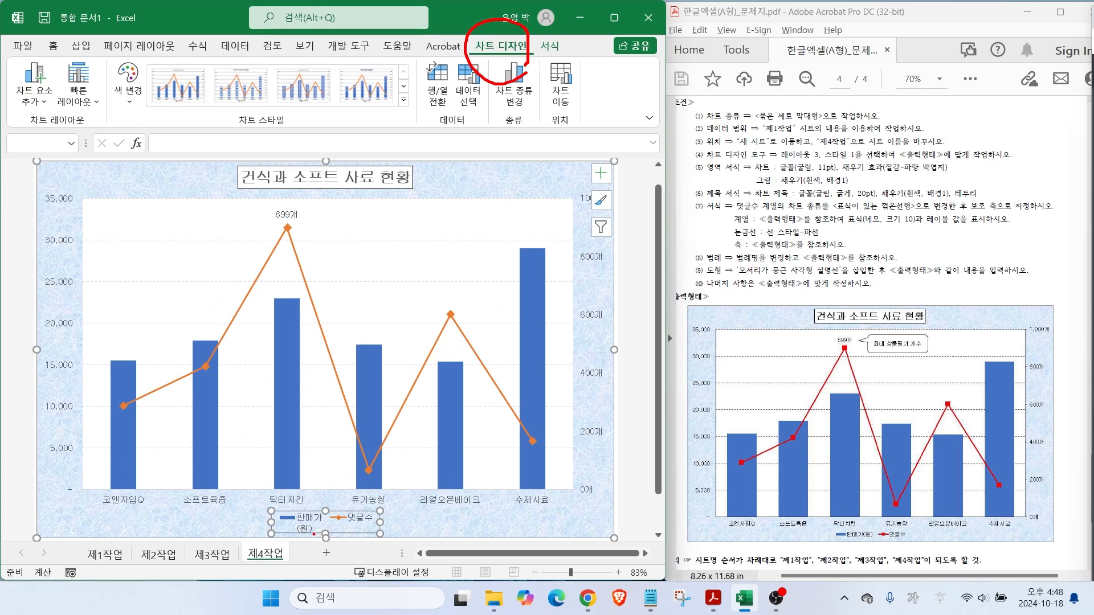
mouse_move(489, 101)
mouse_down()
mouse_move(442, 113)
mouse_move(485, 67)
mouse_move(490, 108)
mouse_move(524, 143)
mouse_up()
key(Escape)
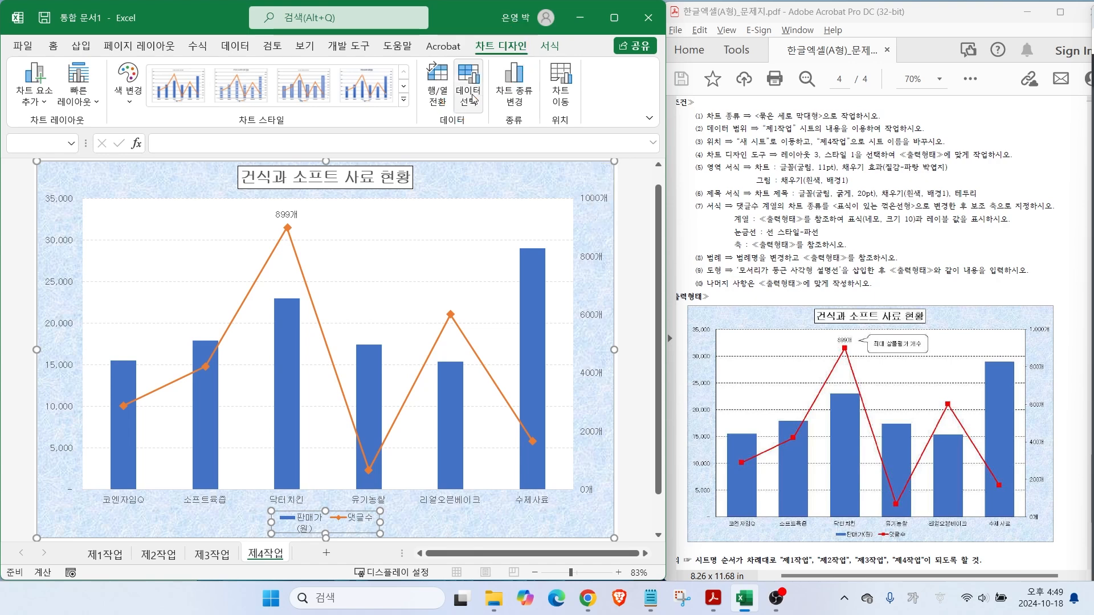
click(468, 91)
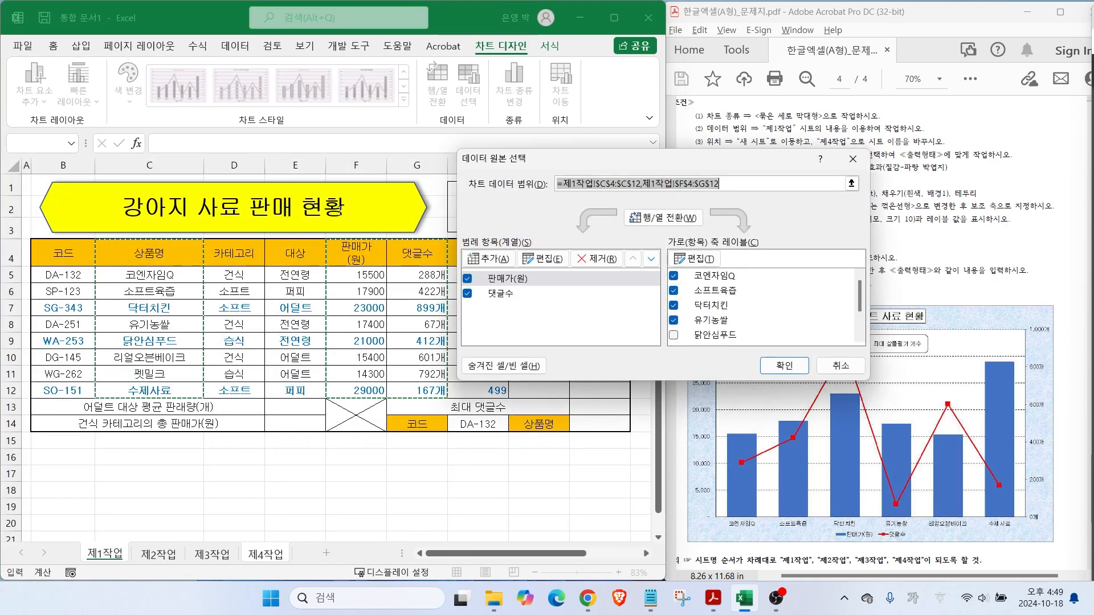
drag(534, 247, 509, 276)
mouse_move(392, 259)
mouse_down()
mouse_move(355, 267)
mouse_move(363, 232)
mouse_up()
key(Escape)
click(517, 279)
click(543, 259)
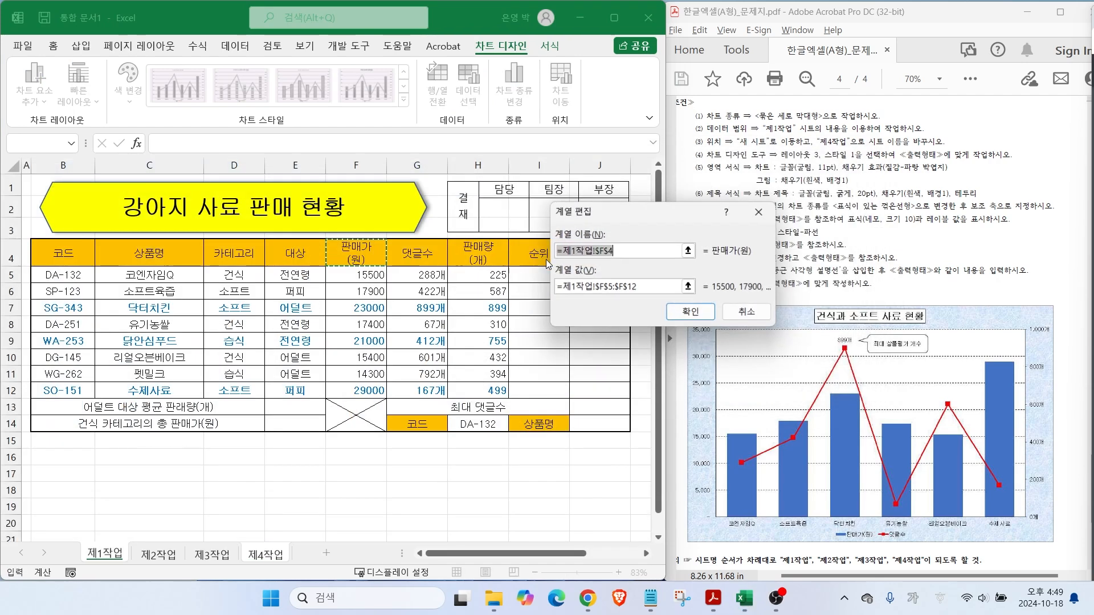
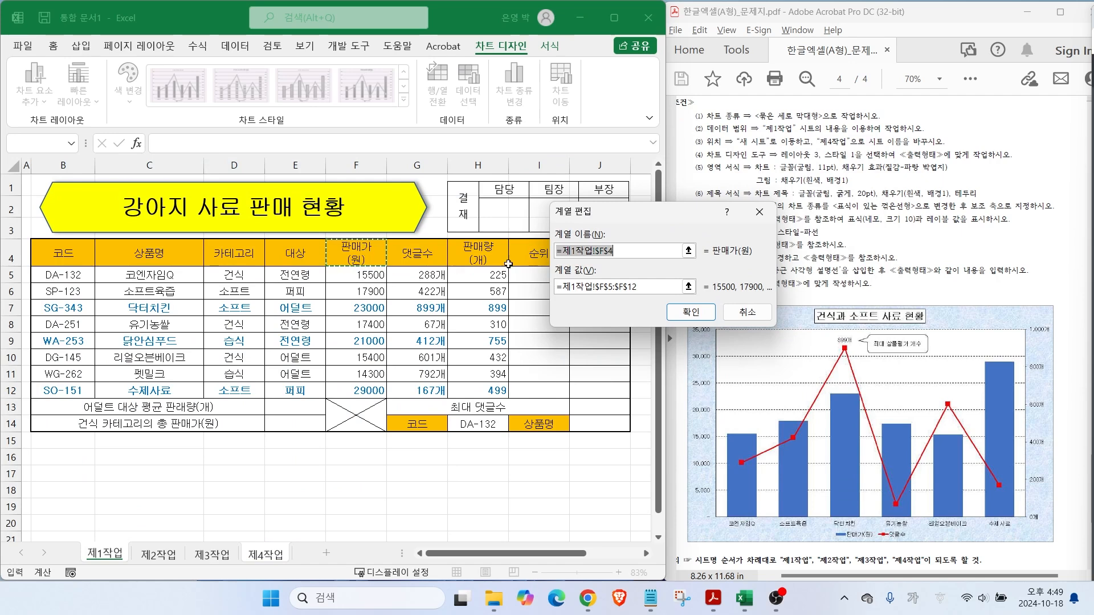
text(판매가()
text(원)
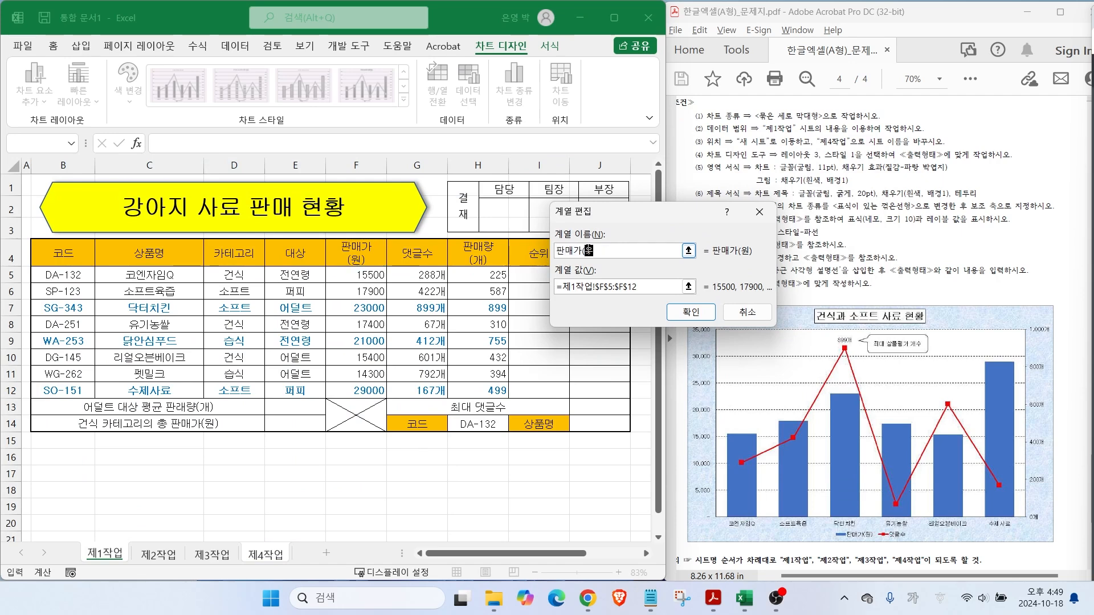
text())
click(693, 316)
click(792, 365)
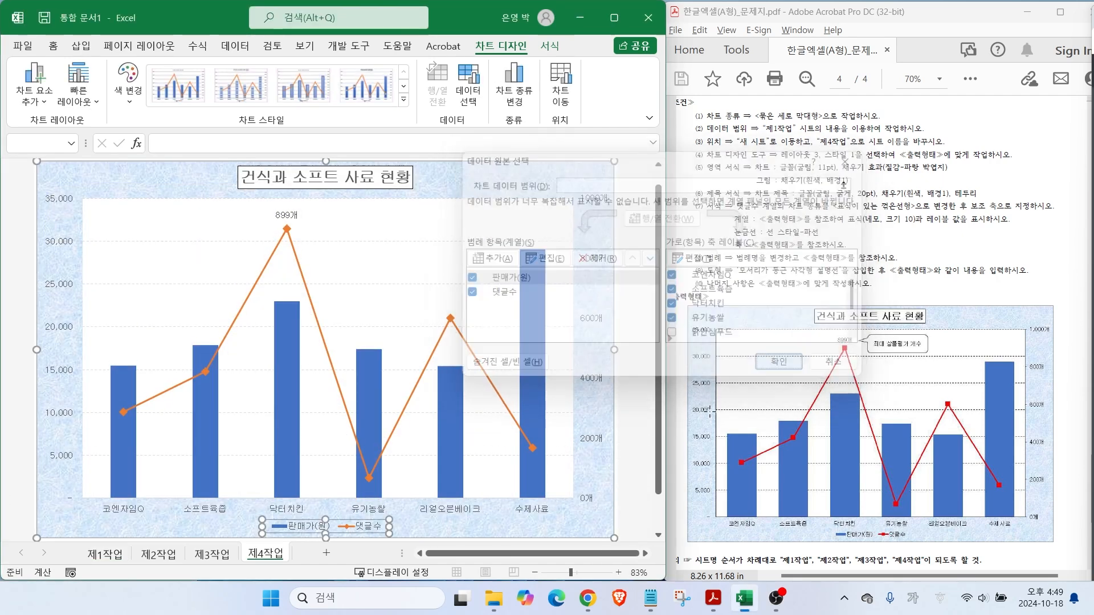
drag(306, 514, 272, 478)
drag(852, 525, 822, 503)
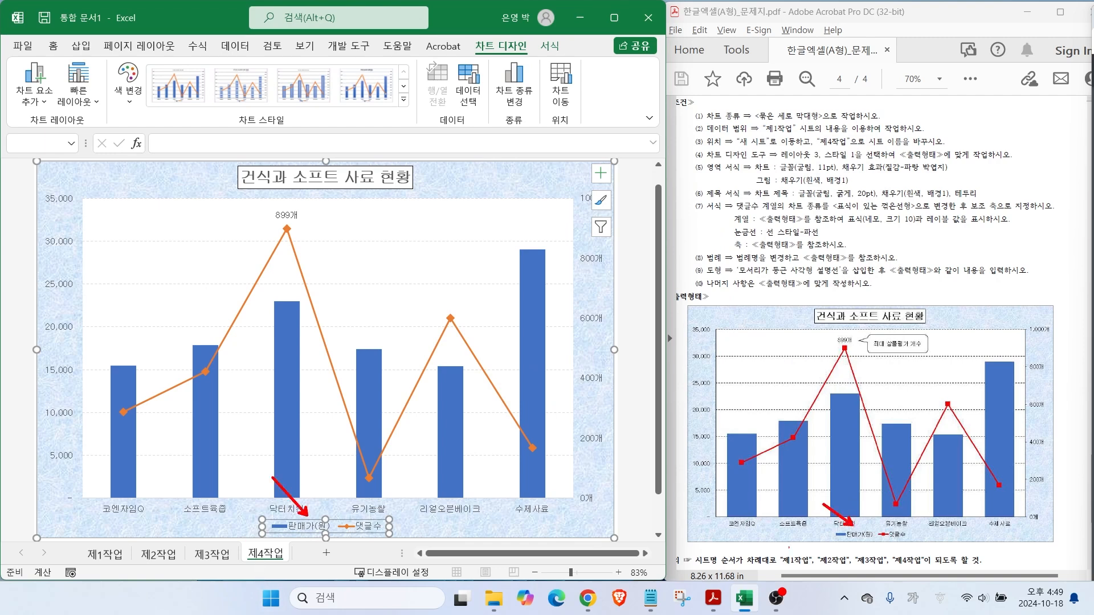
key(Escape)
mouse_move(963, 369)
mouse_down()
mouse_move(940, 311)
mouse_move(955, 376)
mouse_up()
key(Escape)
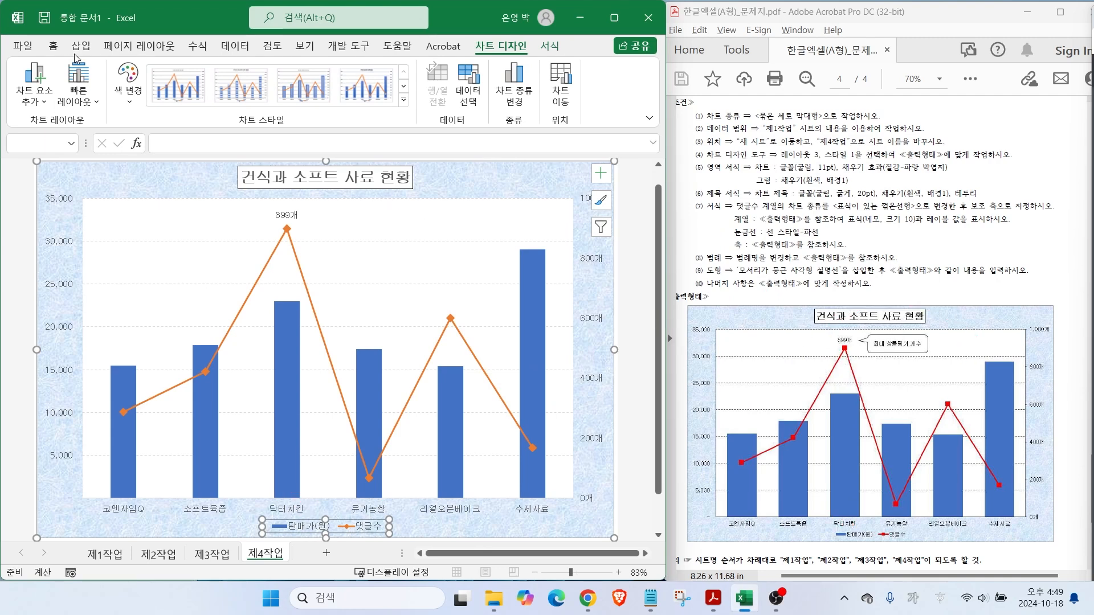
Draw a rounded rectangular callout (모서리가 둥근 사각형 설명선) beside the 899개 data label and point its tail at the label.
click(80, 46)
click(70, 91)
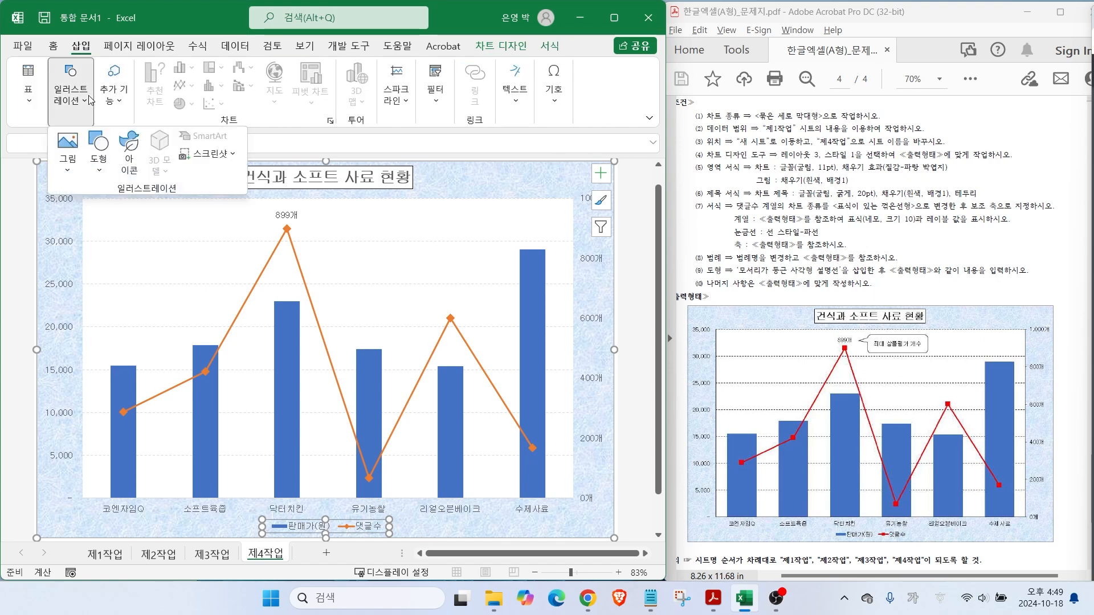
click(98, 153)
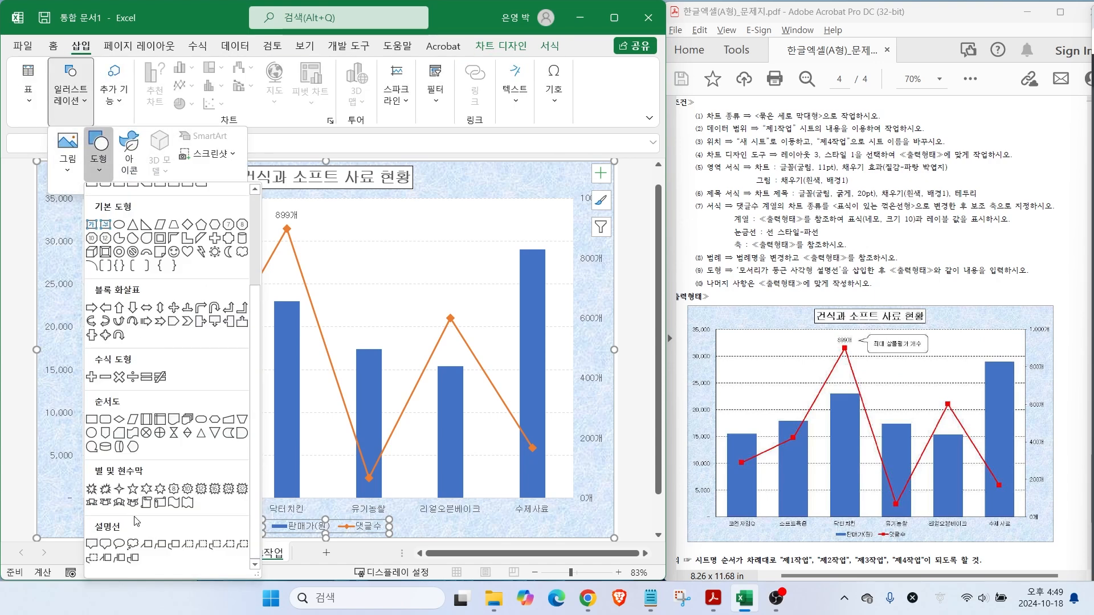
click(105, 543)
drag(323, 203, 451, 238)
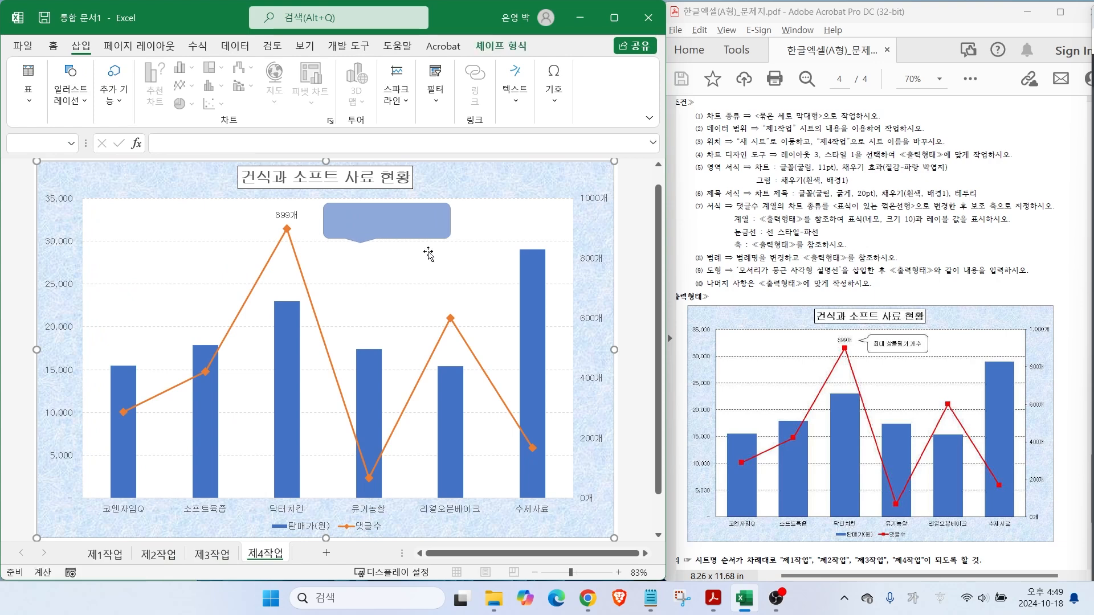
drag(360, 244, 307, 217)
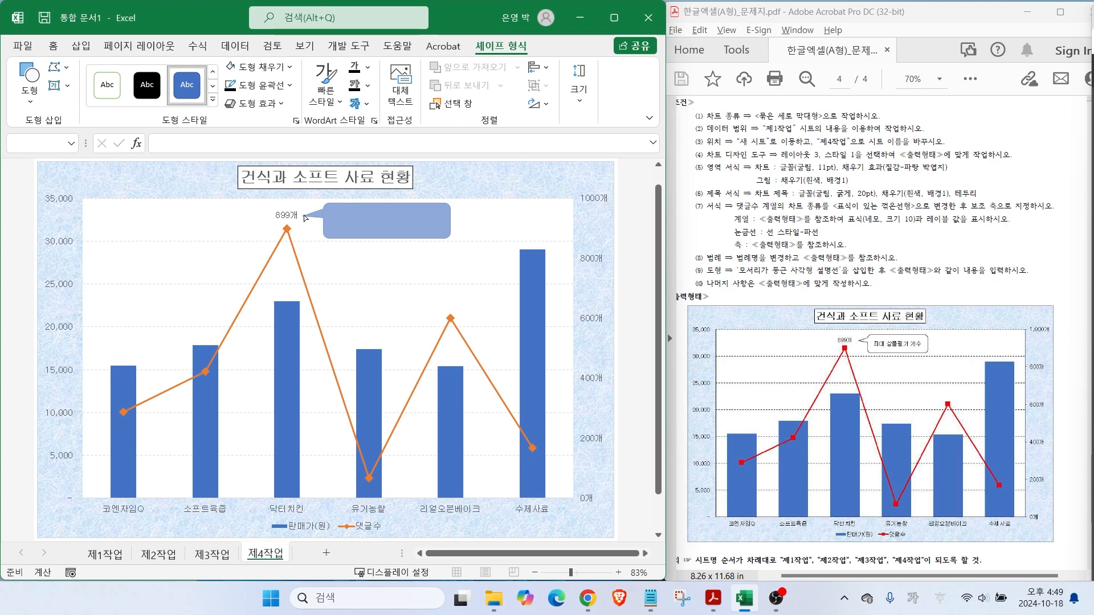
drag(306, 217, 306, 217)
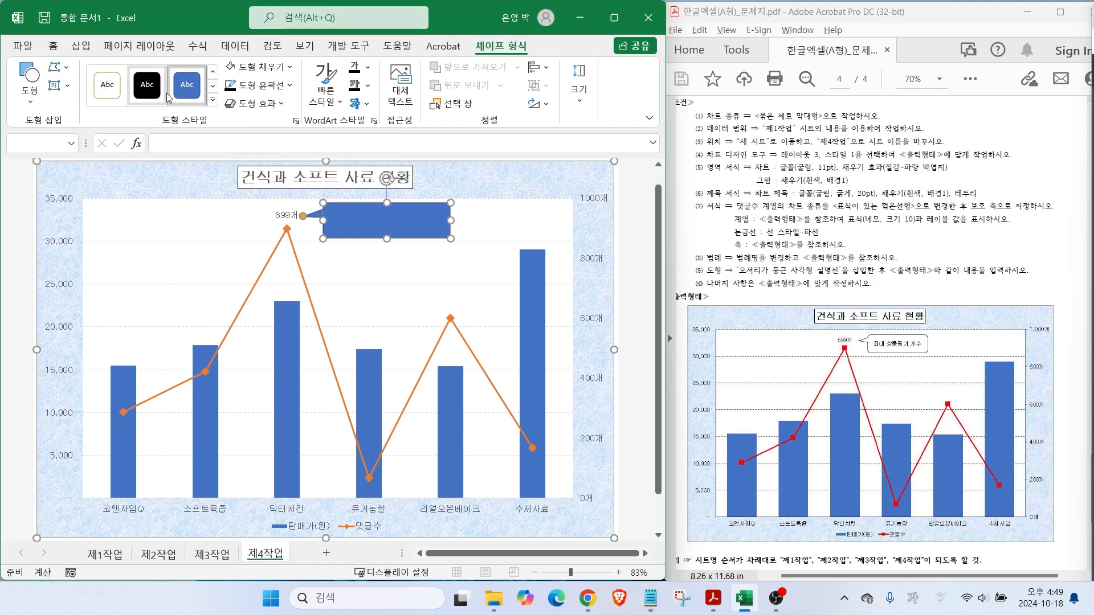
Apply the white theme style with a black outline to the callout and shrink it slightly.
click(213, 99)
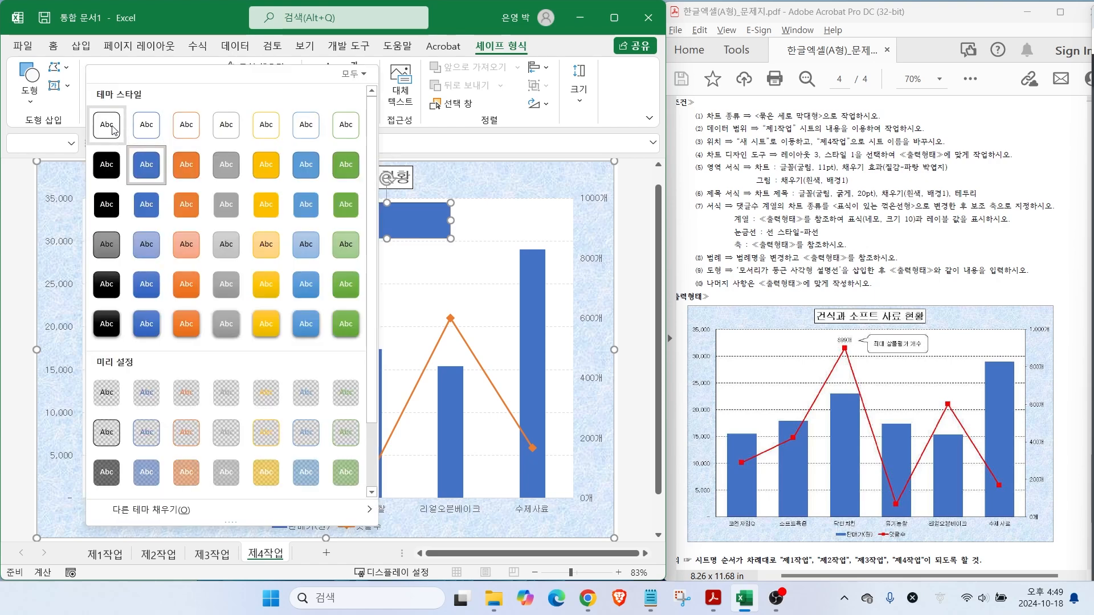
click(123, 138)
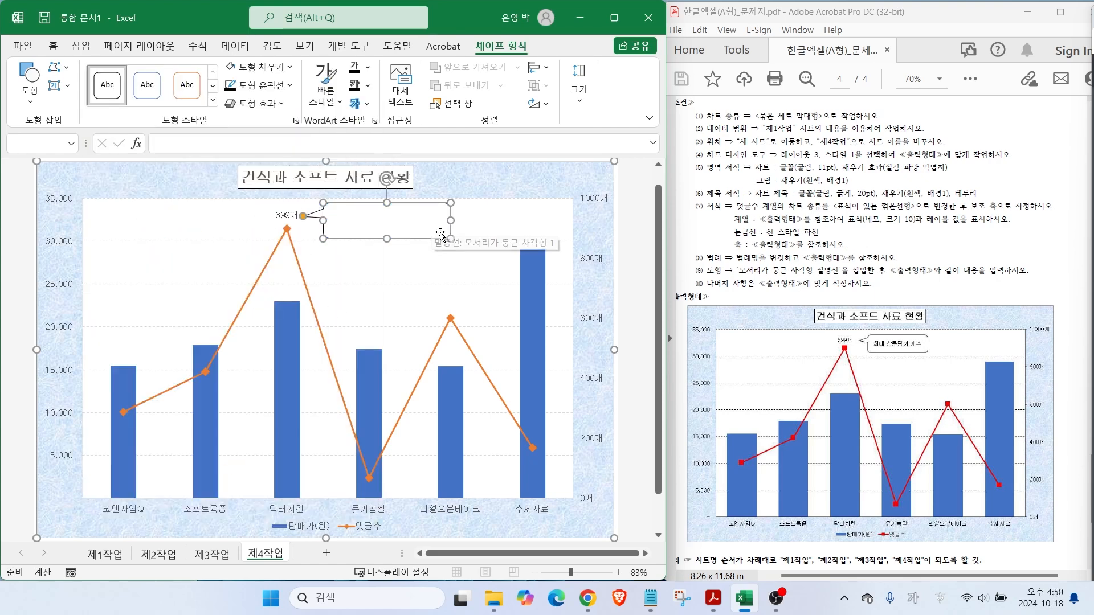
drag(452, 243, 444, 233)
Enter 최대 상품평가 개수 in the callout and centre the text horizontally and vertically.
text(최)
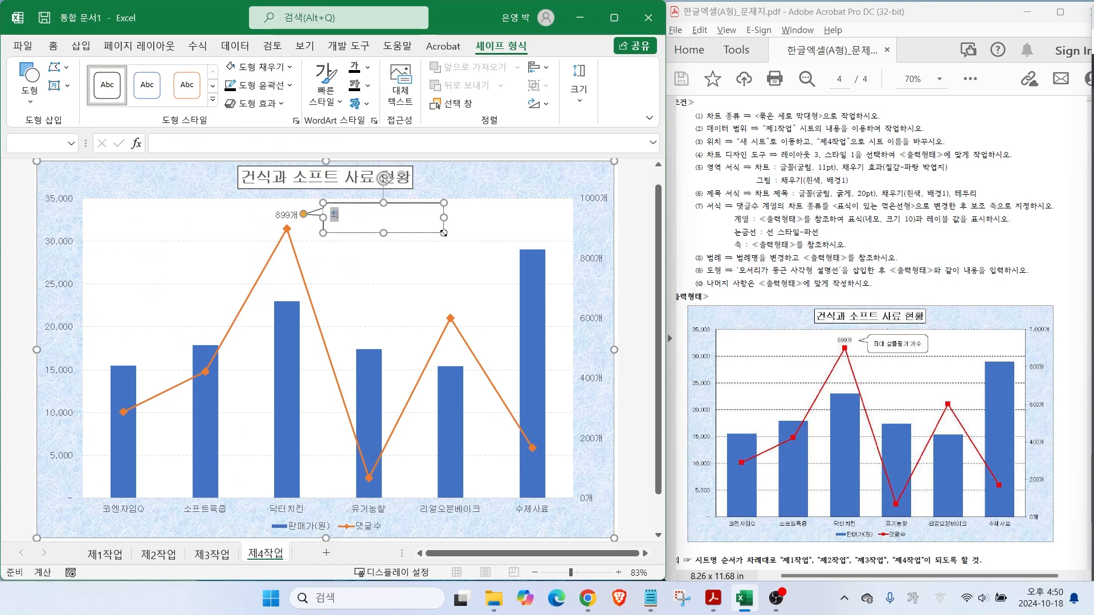
text(대 상품평가 개수)
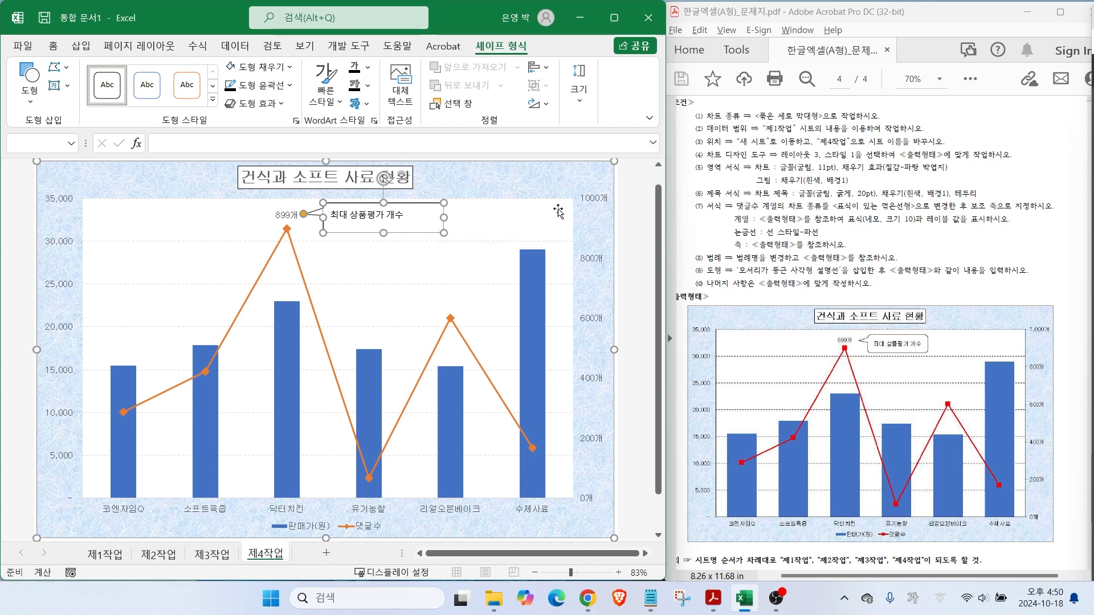
click(60, 53)
click(249, 67)
click(249, 84)
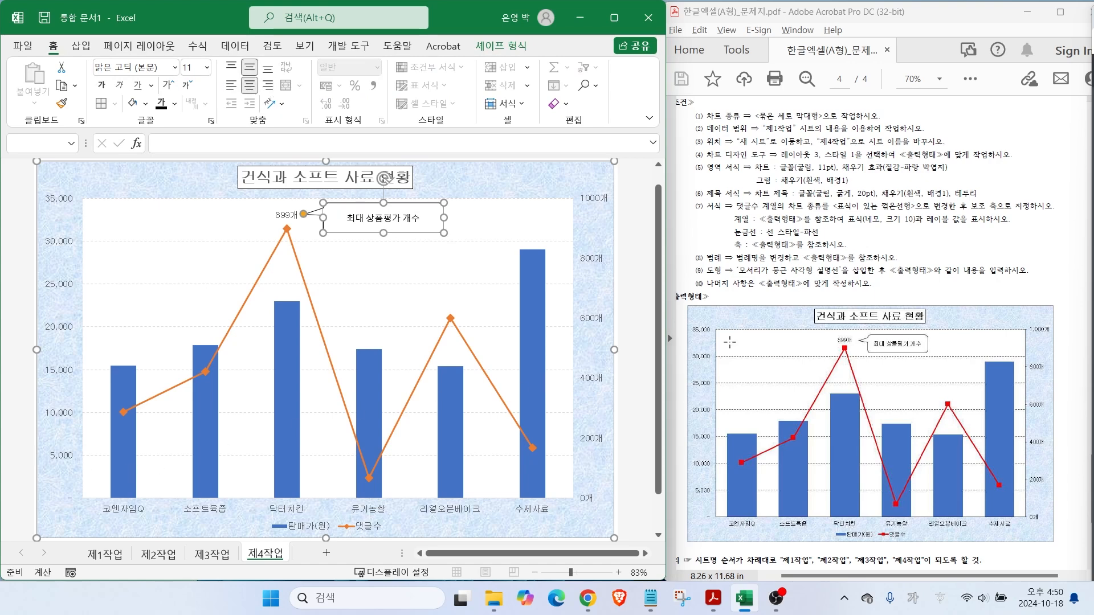
drag(738, 291, 877, 292)
drag(172, 439, 127, 456)
key(Escape)
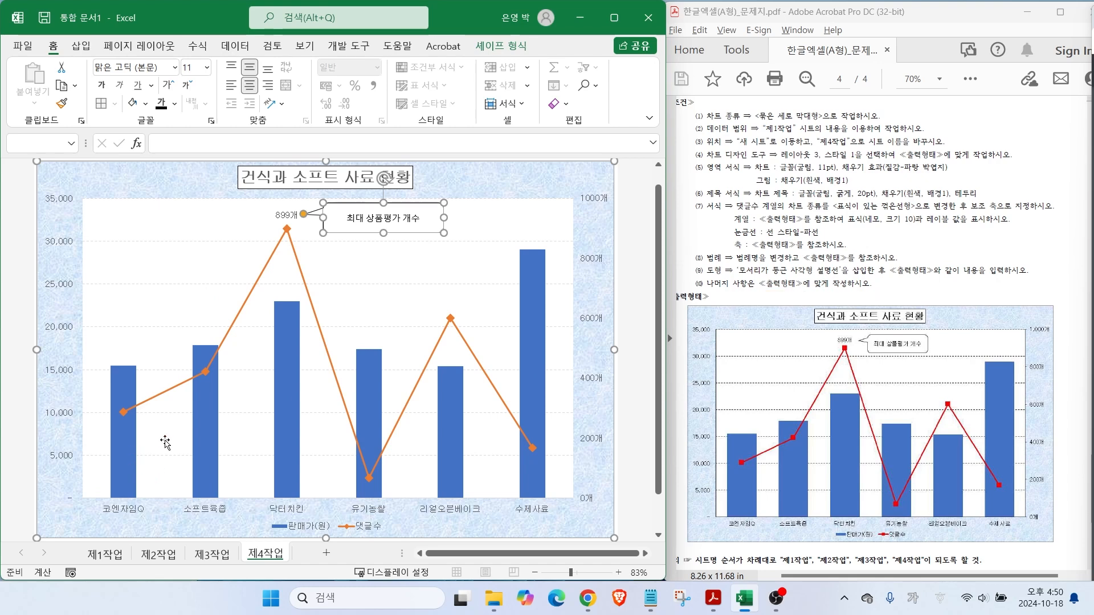
Set the 판매가(원) column series' overlap (계열 겹치기) to 35% and gap width (간격 너비) to 90%, and close the formatting pane.
click(129, 443)
right_click(128, 442)
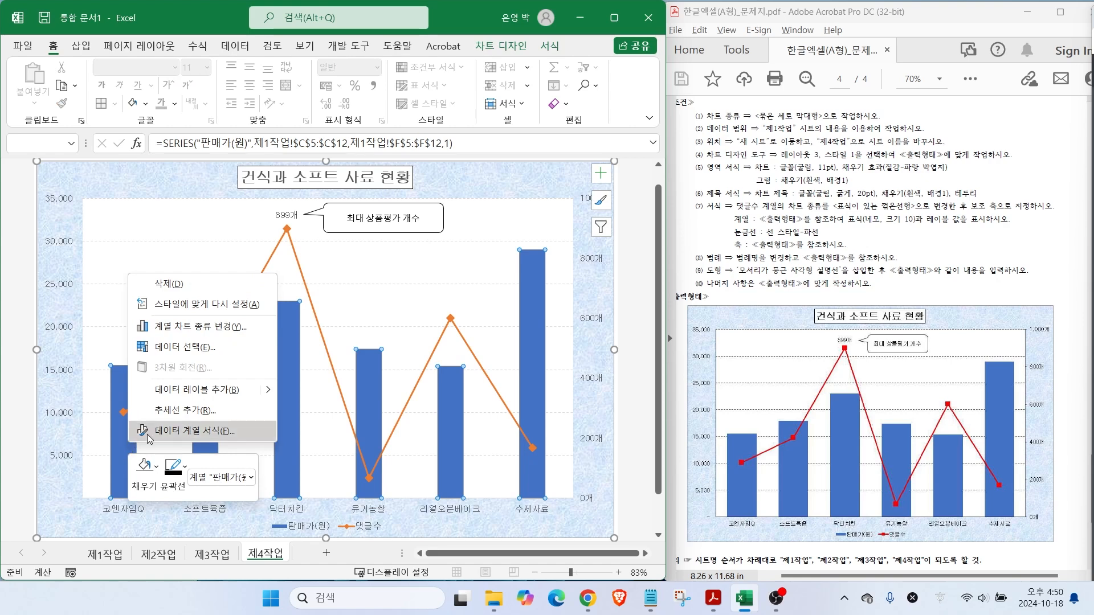
click(177, 434)
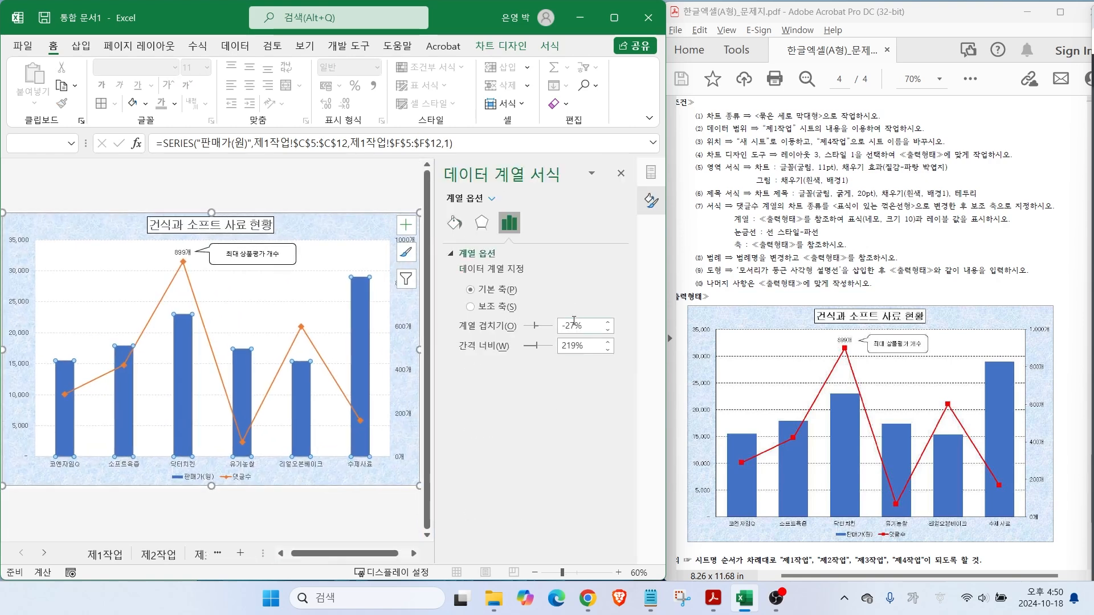
drag(447, 311, 615, 365)
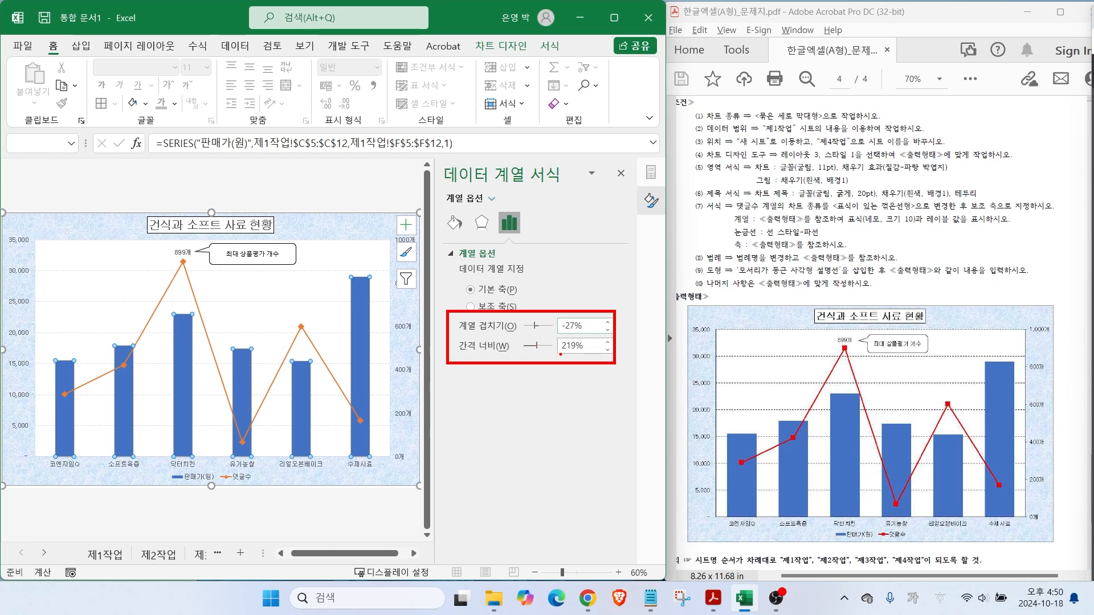
key(Escape)
mouse_move(534, 326)
mouse_down()
mouse_move(548, 346)
mouse_move(528, 349)
mouse_up()
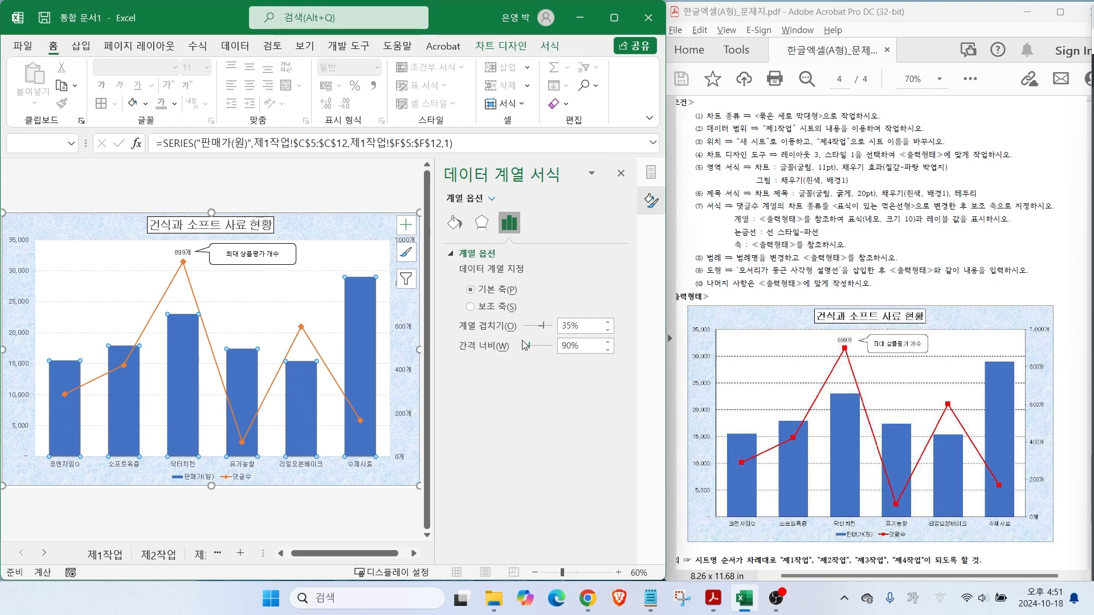
click(621, 173)
ctrl+scroll(484, 214, up, 2)
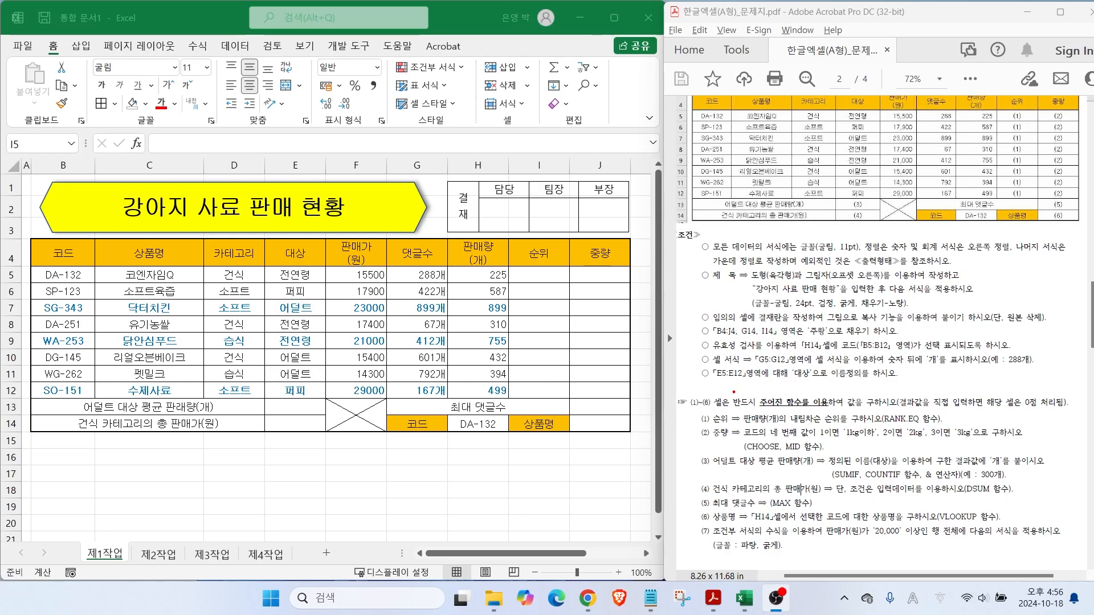
Examine function conditions (1) to (6) in the exam PDF for 제1작업, noting the functions required for each, starting with the RANK.EQ task.
drag(691, 409, 718, 526)
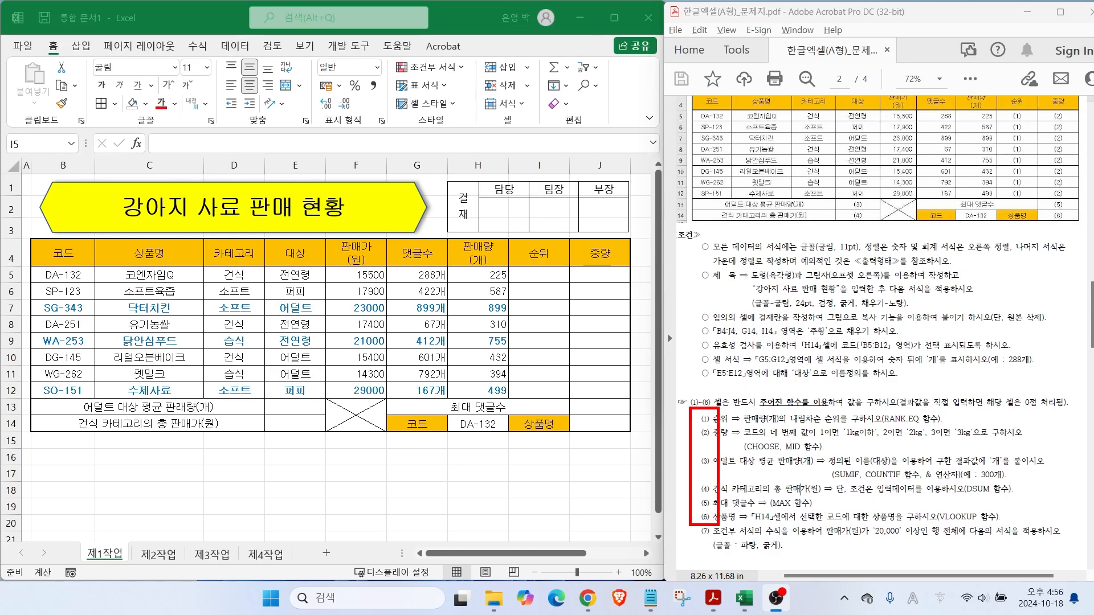
drag(870, 424, 947, 425)
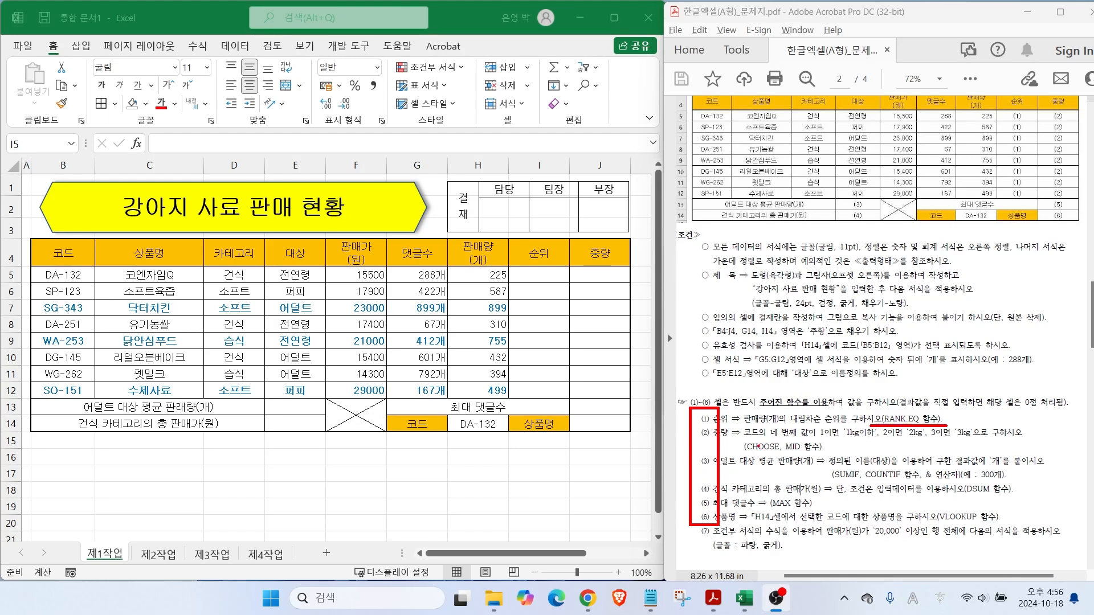
drag(739, 455, 845, 456)
mouse_move(802, 422)
mouse_down()
mouse_move(773, 440)
mouse_move(797, 443)
mouse_up()
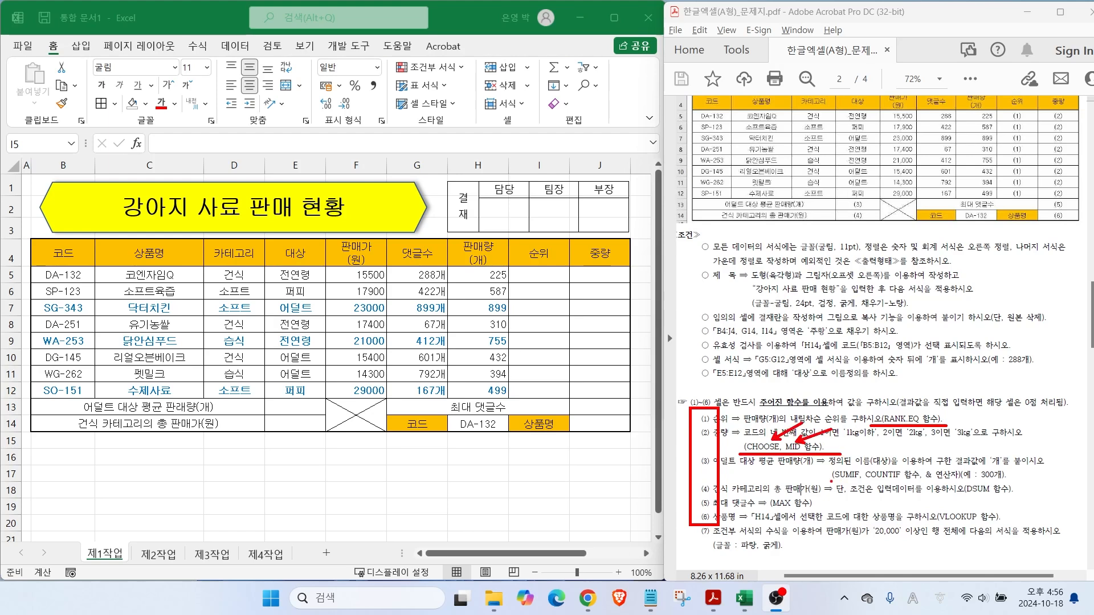
mouse_move(830, 481)
mouse_down()
mouse_move(915, 480)
mouse_move(856, 471)
mouse_move(879, 471)
mouse_up()
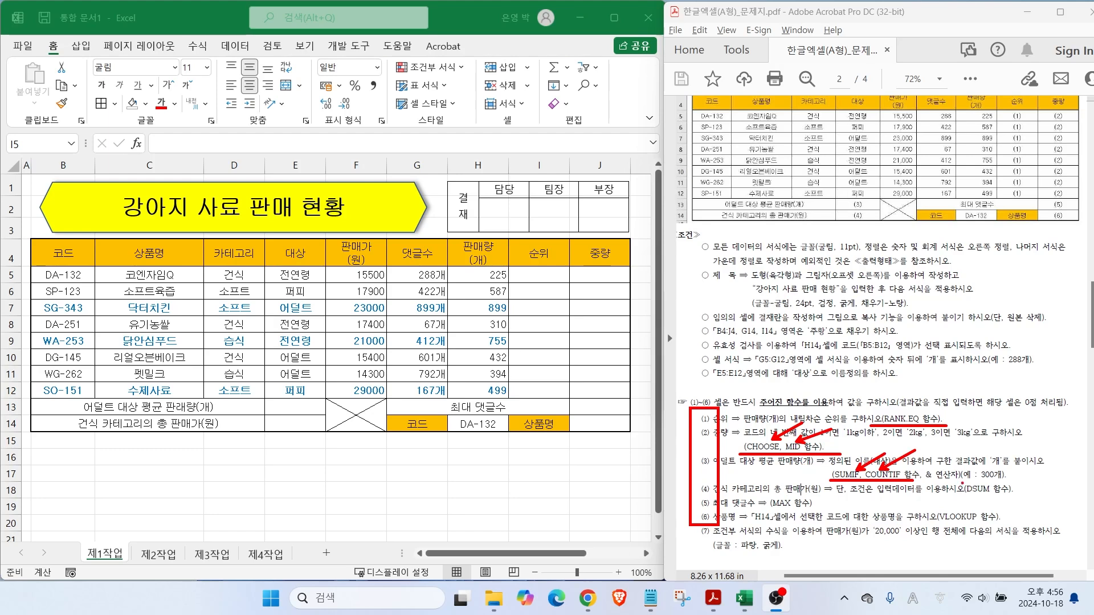
drag(954, 497, 1030, 496)
key(Escape)
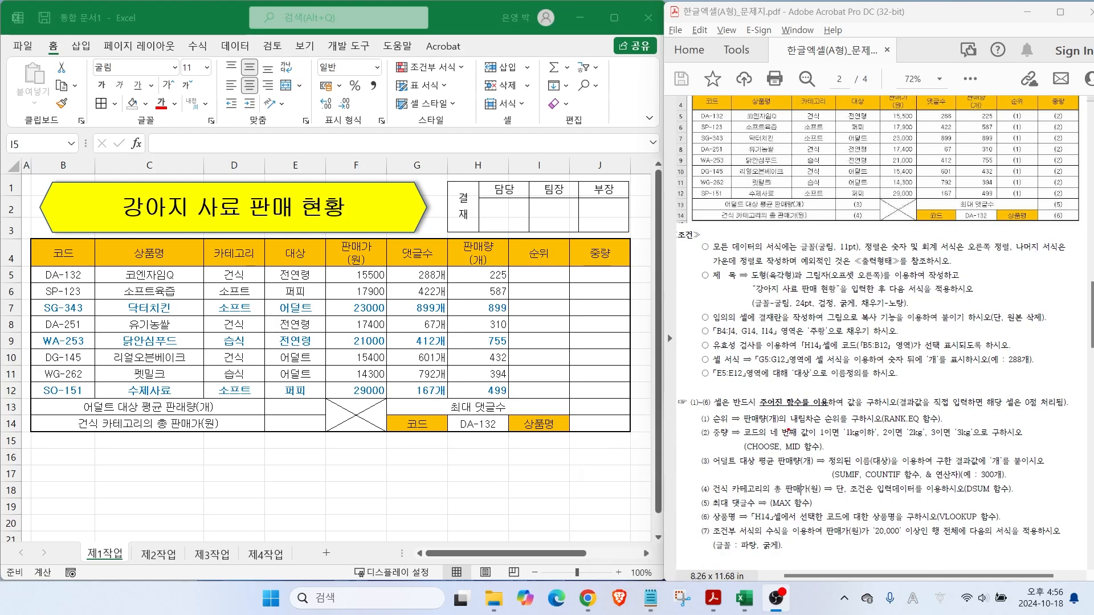
drag(737, 424, 918, 419)
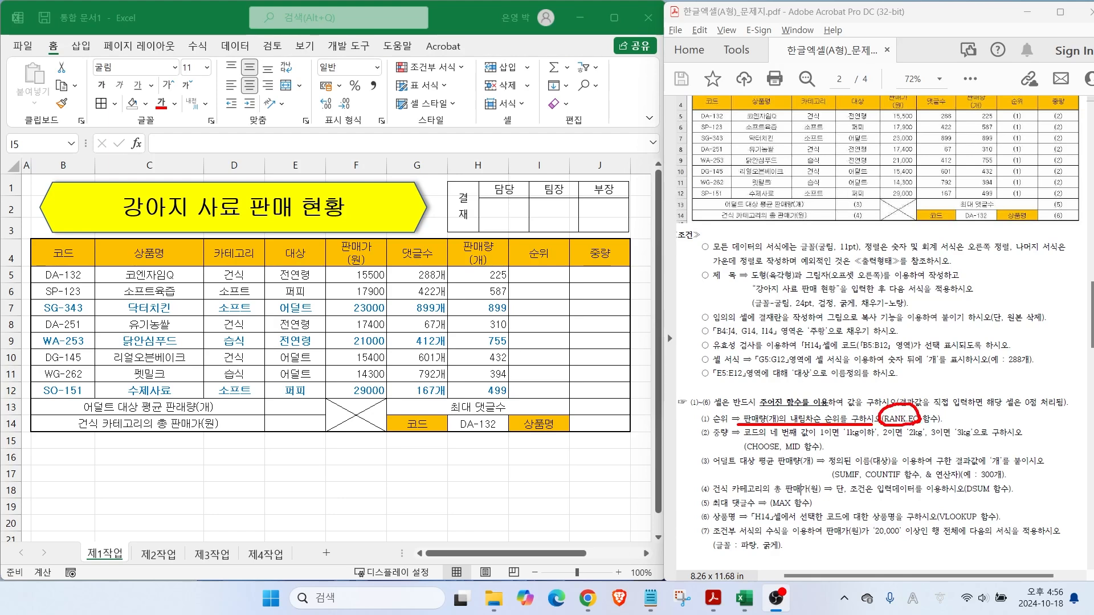
Switch to the 1번문제 notes in Notepad and study the RANK.EQ syntax for descending and ascending ranking.
click(650, 599)
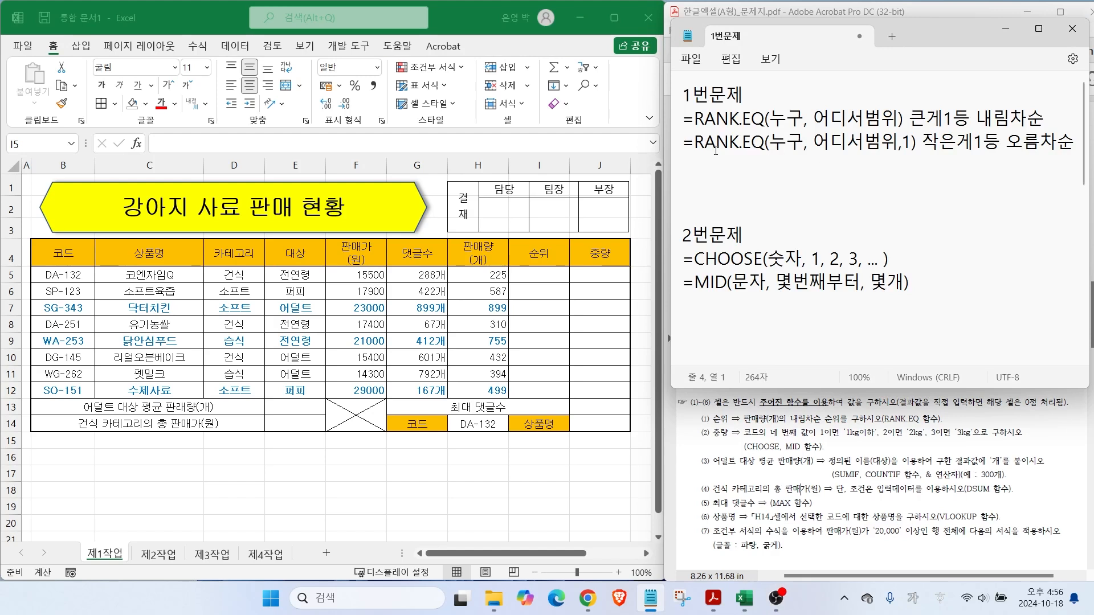
mouse_move(689, 129)
mouse_down()
mouse_move(767, 130)
mouse_move(782, 104)
mouse_up()
mouse_move(880, 126)
mouse_down()
mouse_move(824, 125)
mouse_move(868, 96)
mouse_move(886, 117)
mouse_move(907, 109)
mouse_move(900, 125)
mouse_up()
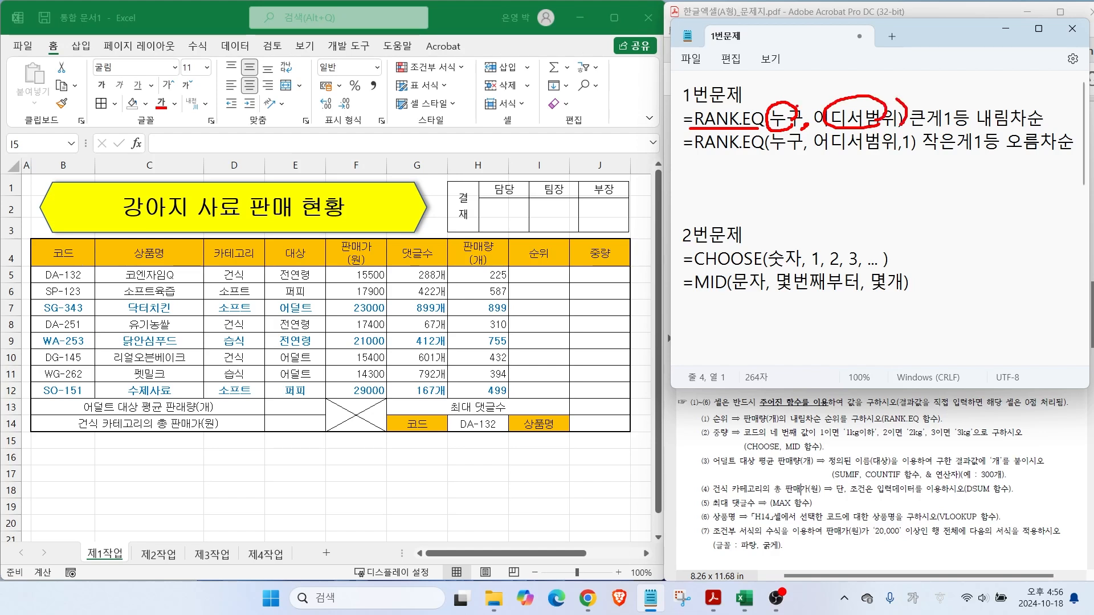
drag(756, 107, 763, 125)
drag(913, 153, 898, 136)
key(Escape)
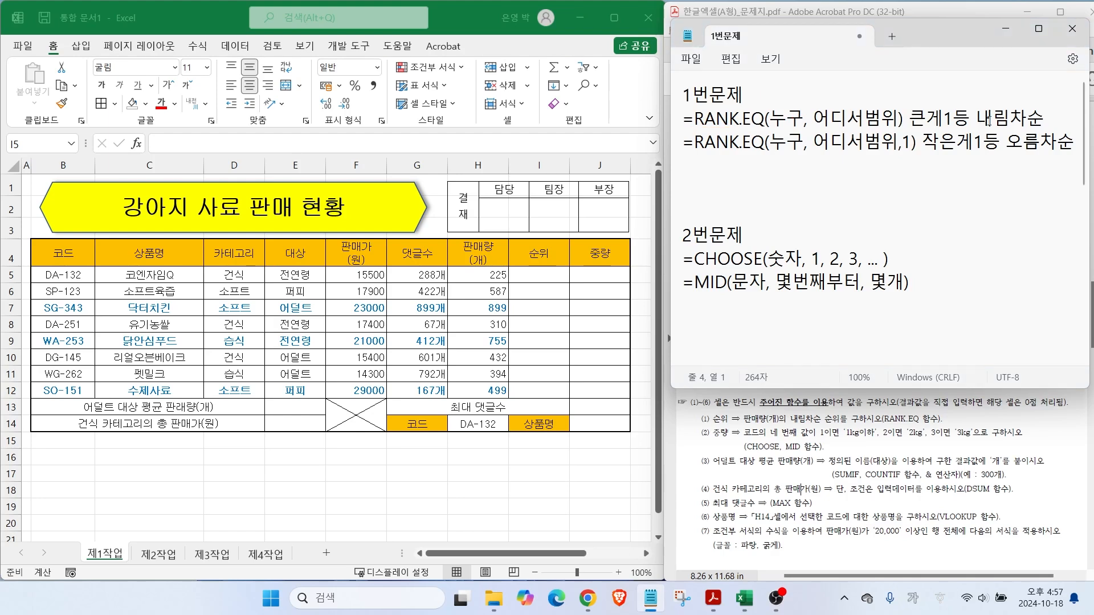
drag(990, 108, 1027, 90)
mouse_move(787, 156)
mouse_down()
mouse_move(807, 179)
mouse_move(797, 203)
mouse_move(823, 193)
mouse_move(837, 206)
mouse_move(883, 206)
mouse_up()
drag(895, 195, 896, 210)
drag(829, 139, 916, 174)
drag(902, 150, 928, 169)
drag(927, 168, 912, 174)
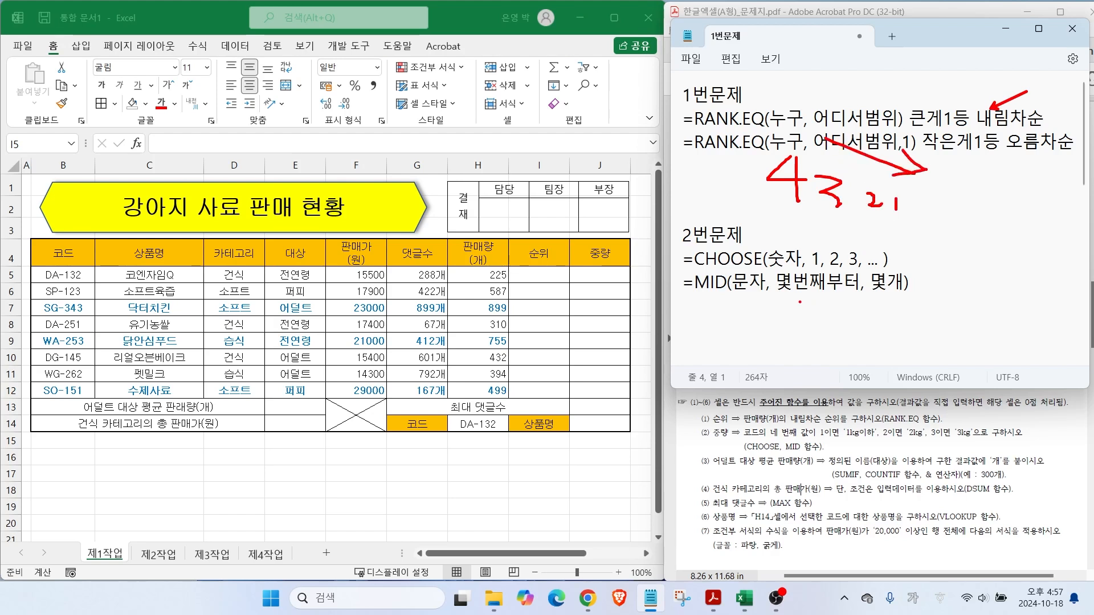
Compare the descending and ascending RANK.EQ forms in the notes against the 내림차순 순위 condition (1) in the exam PDF.
drag(832, 294, 853, 310)
drag(883, 261, 906, 309)
mouse_move(972, 248)
mouse_down()
mouse_move(1001, 285)
mouse_move(947, 297)
mouse_up()
drag(795, 277, 923, 227)
drag(923, 226, 912, 247)
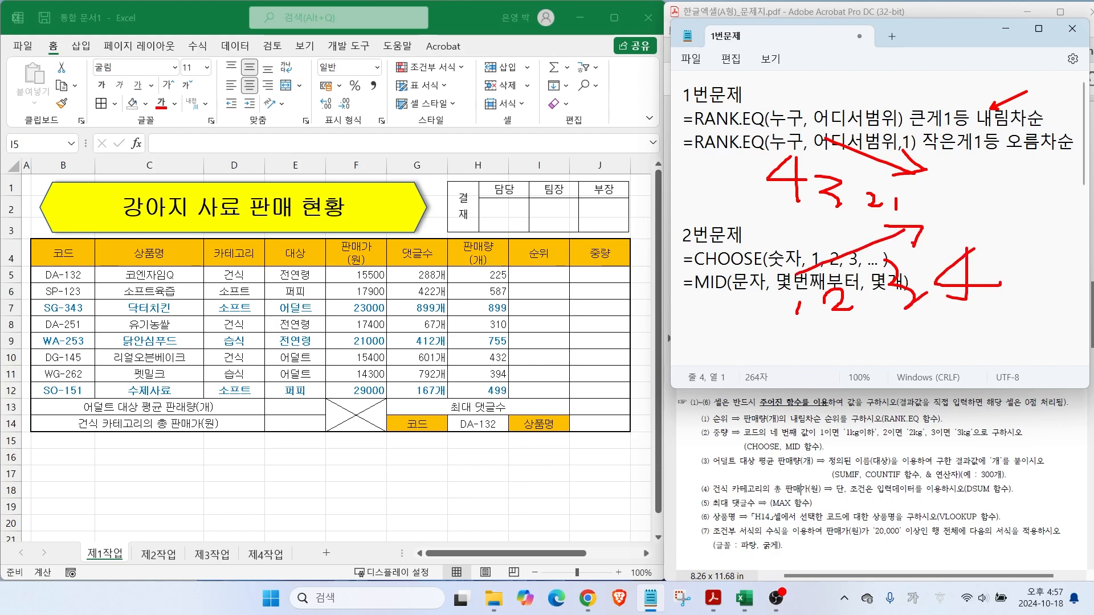
key(e)
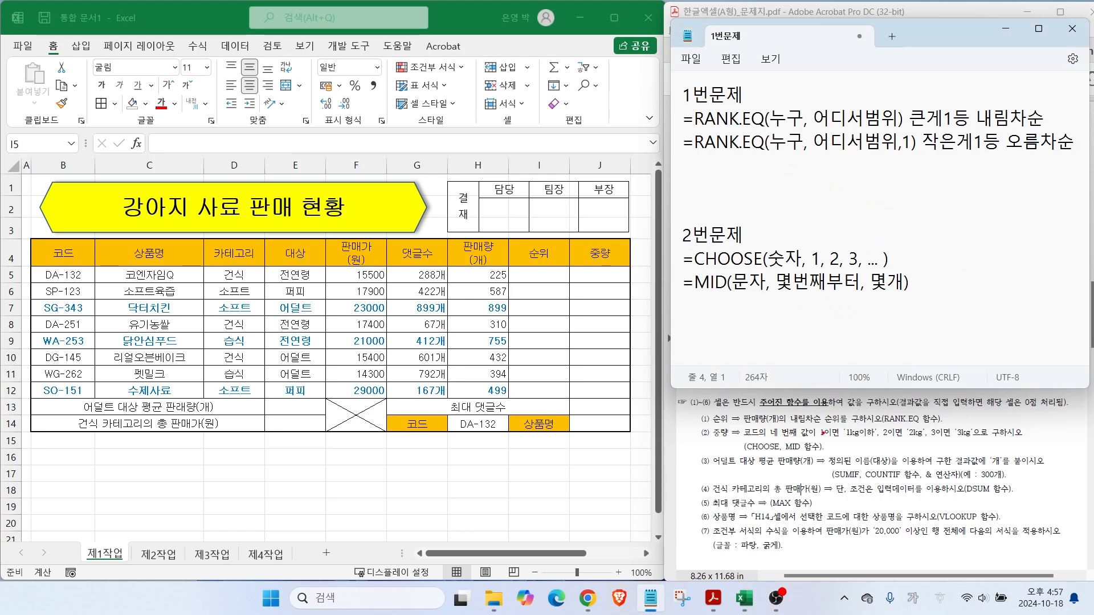
drag(787, 426, 886, 424)
drag(681, 129, 1014, 128)
drag(867, 88, 821, 106)
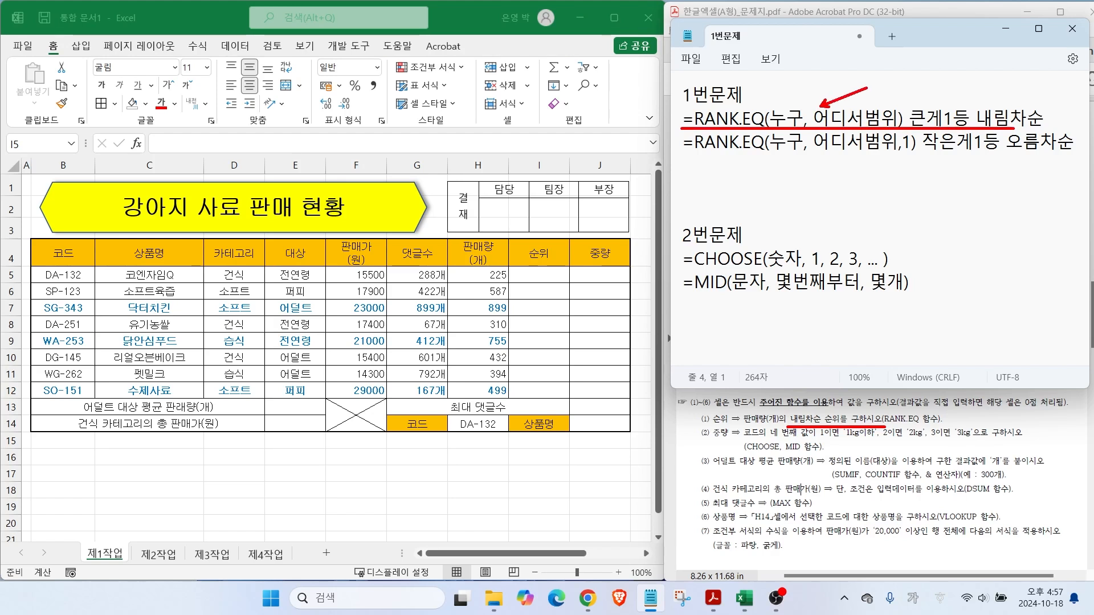
key(e)
Replace the ascending RANK.EQ line under 1번문제 in the notes with the formula start =RANK.EQ(.
drag(688, 142, 1047, 155)
key(Delete)
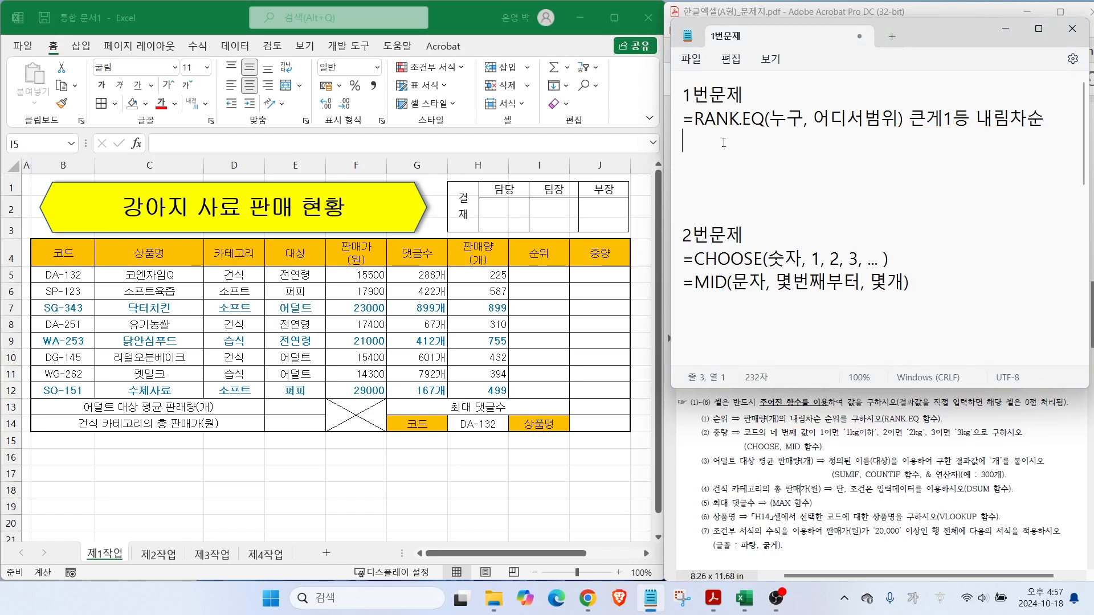
text(=ㄱ)
key(BackSpace)
key(Hangul)
text(RANK.EQ()
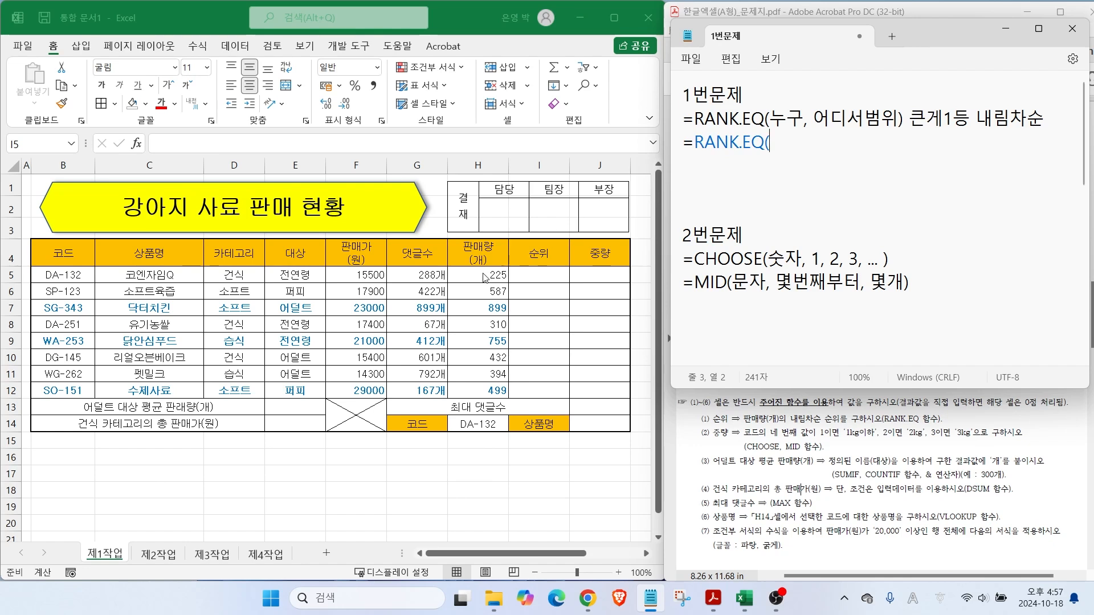
Complete the RANK.EQ formula in the notes with H5 as the ranked value and H5:H12 as the range.
key(ctrl+2)
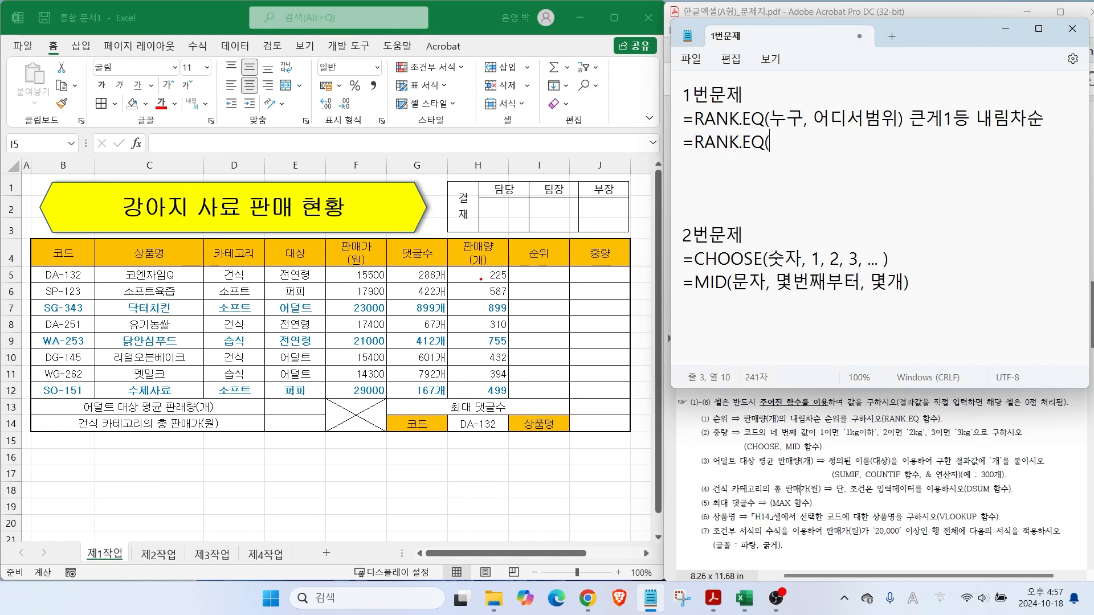
drag(457, 267, 509, 282)
key(Escape)
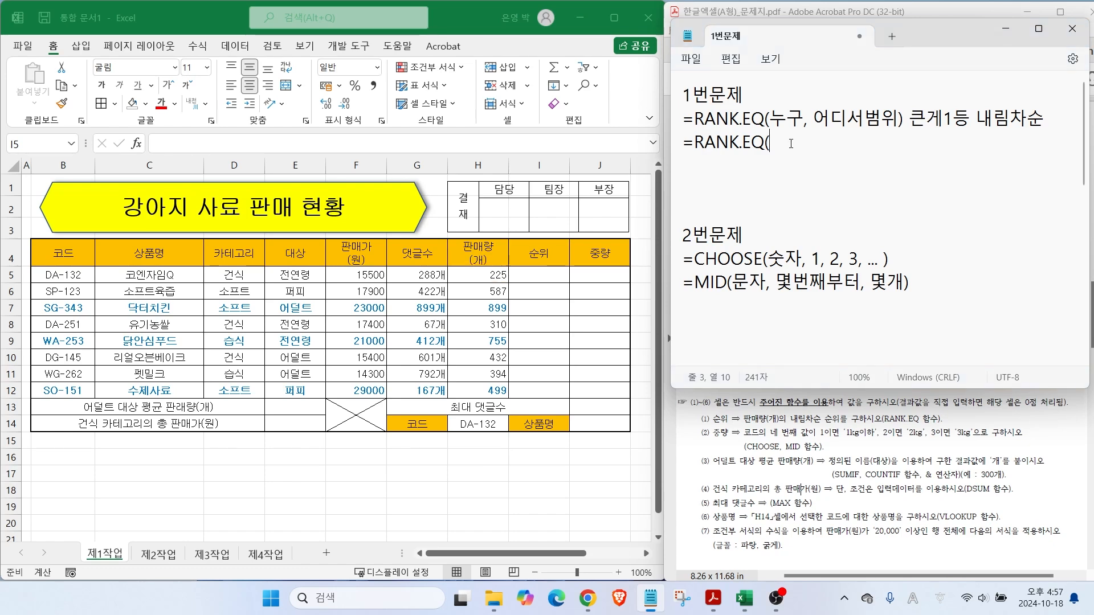
text(H5,)
key(ctrl+2)
drag(447, 269, 517, 399)
key(Escape)
text(H5:H12))
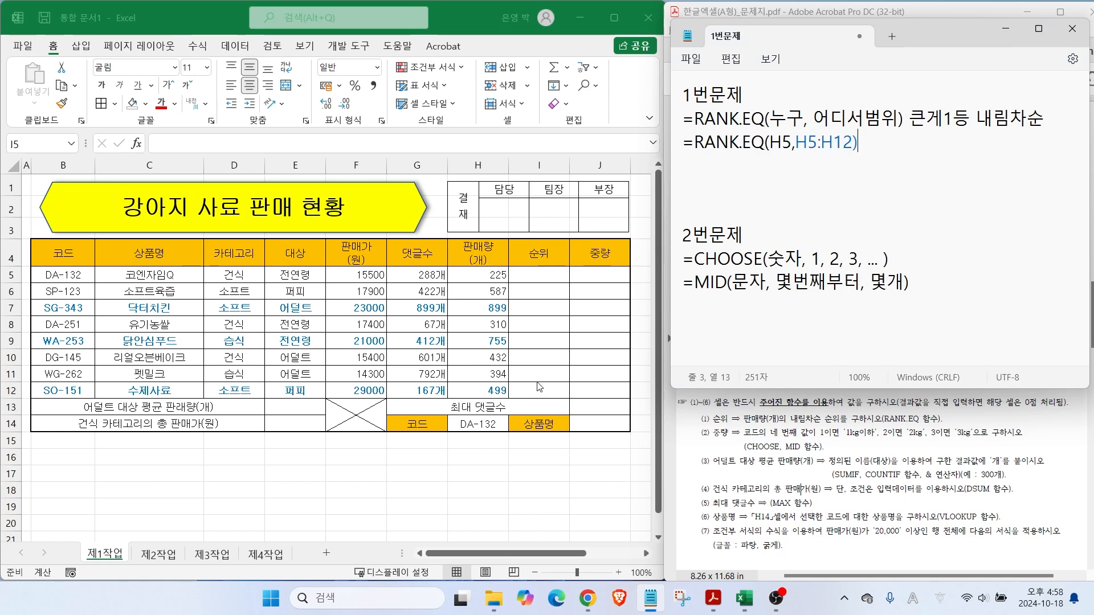
Switch to Excel, enter =RANK.EQ(H5,H5:H12) in I5 and fill it down to I12.
click(531, 276)
text(=)
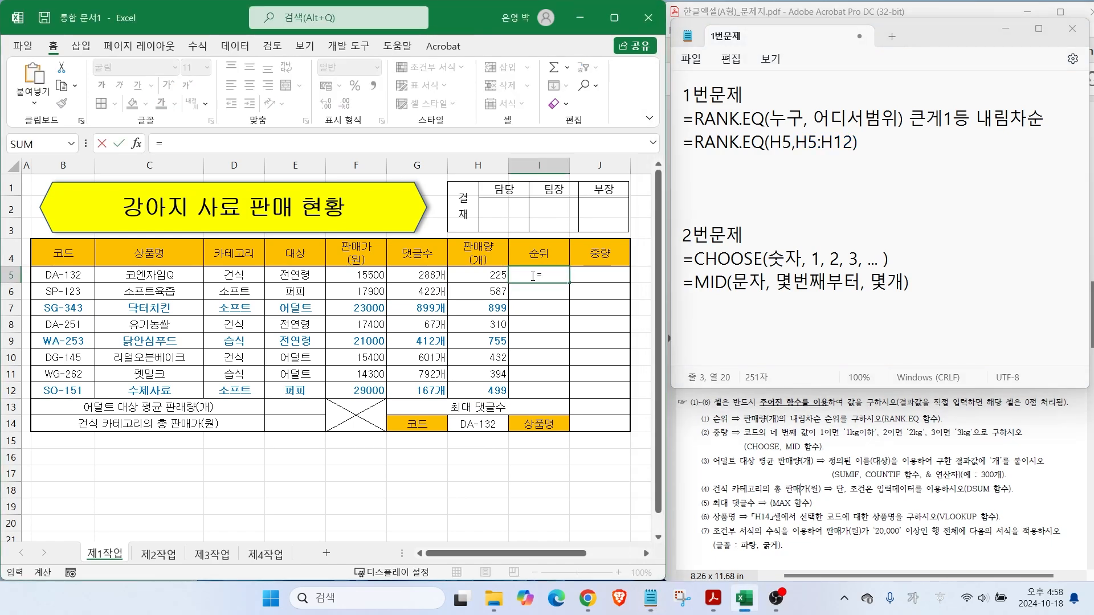
text(R)
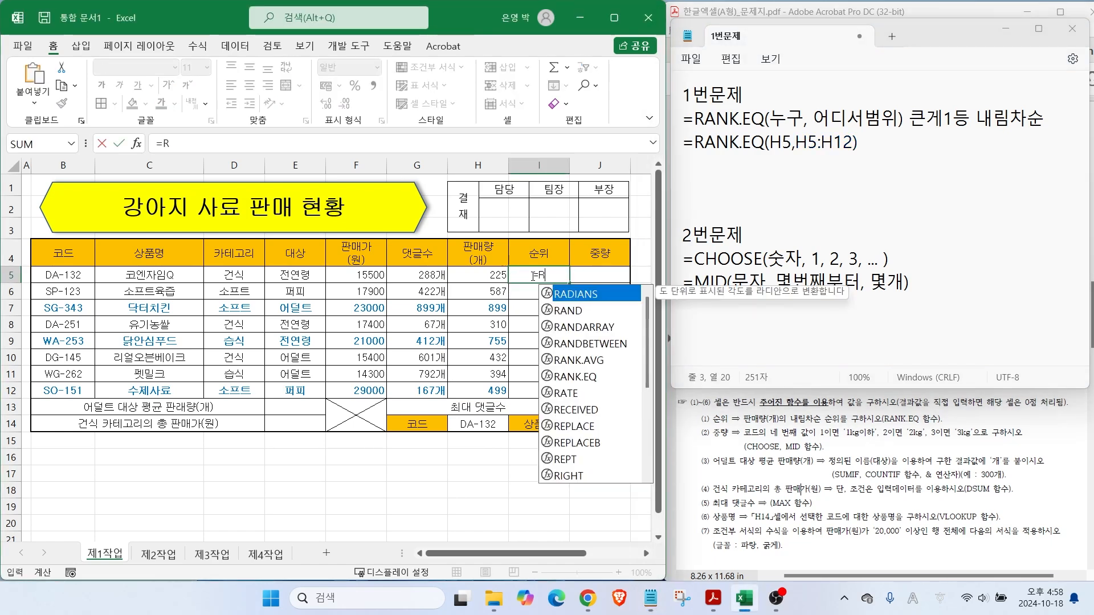
click(584, 377)
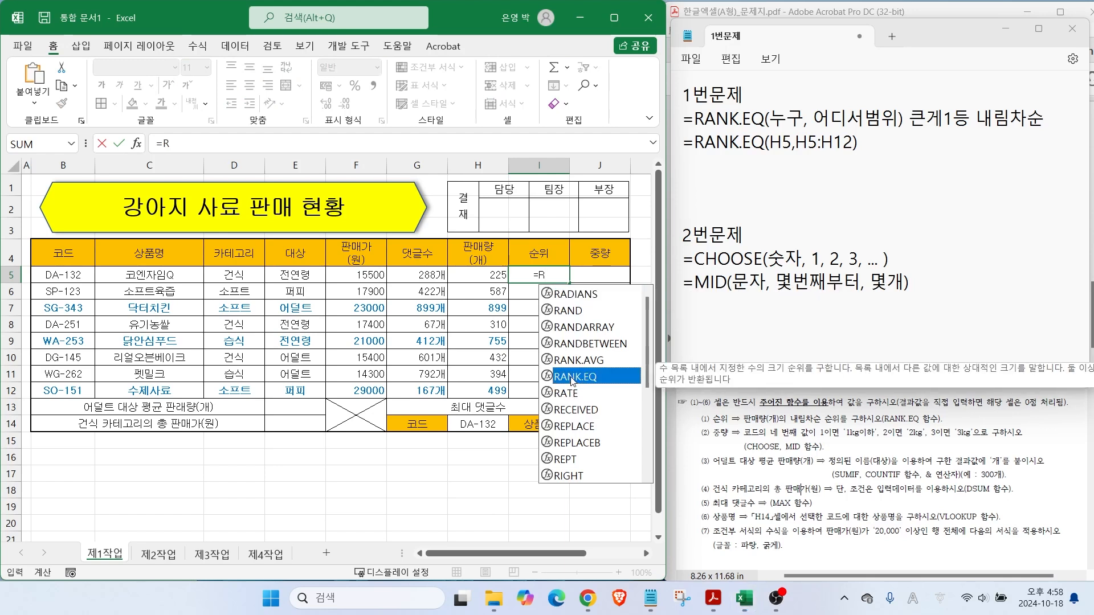
double_click(572, 376)
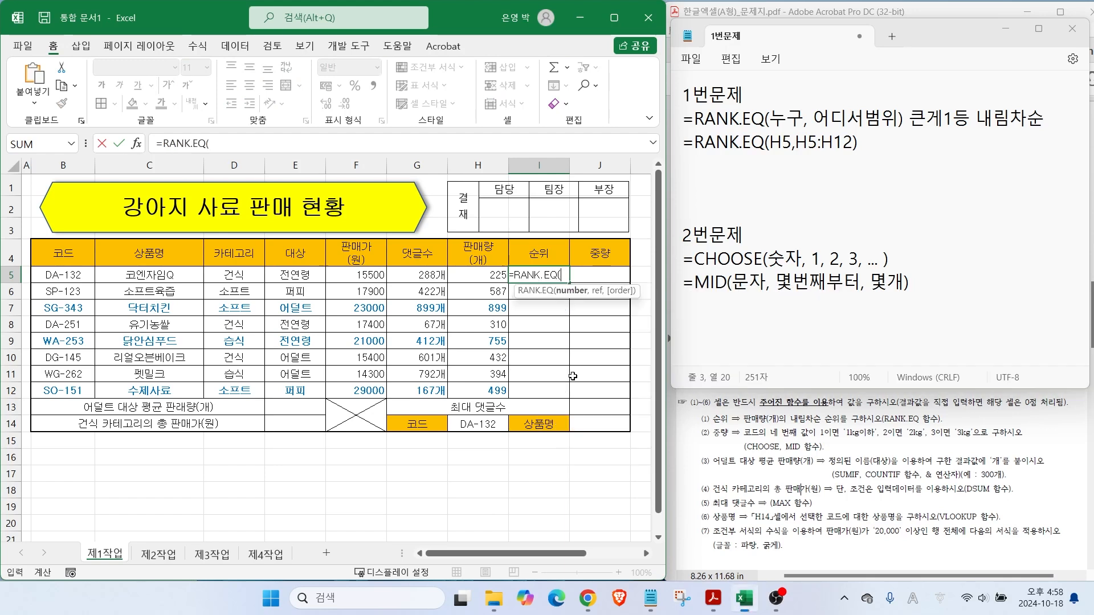
click(470, 273)
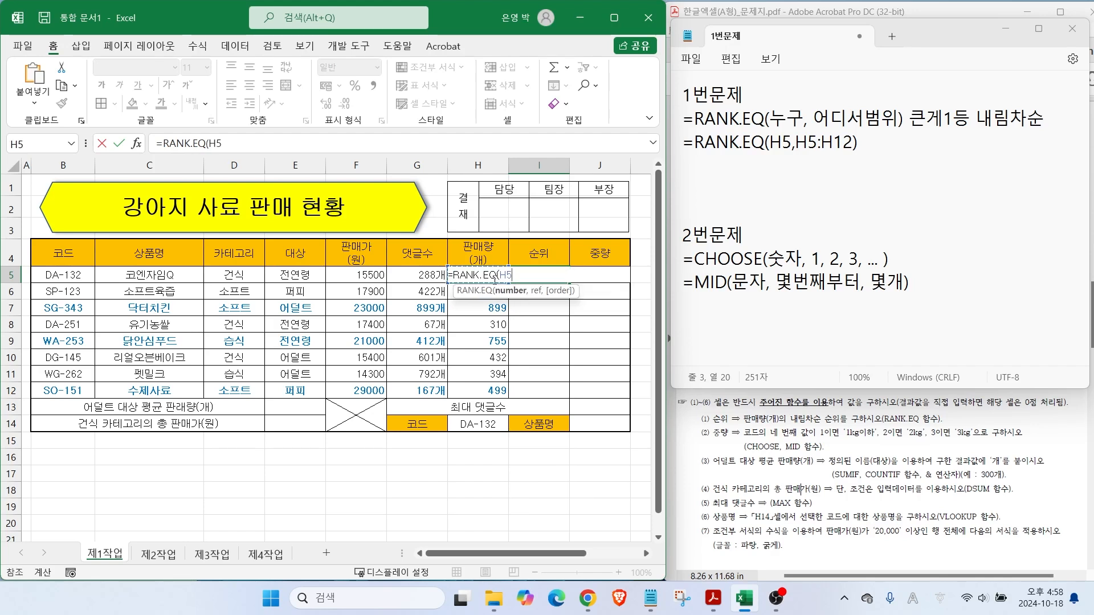
text(,)
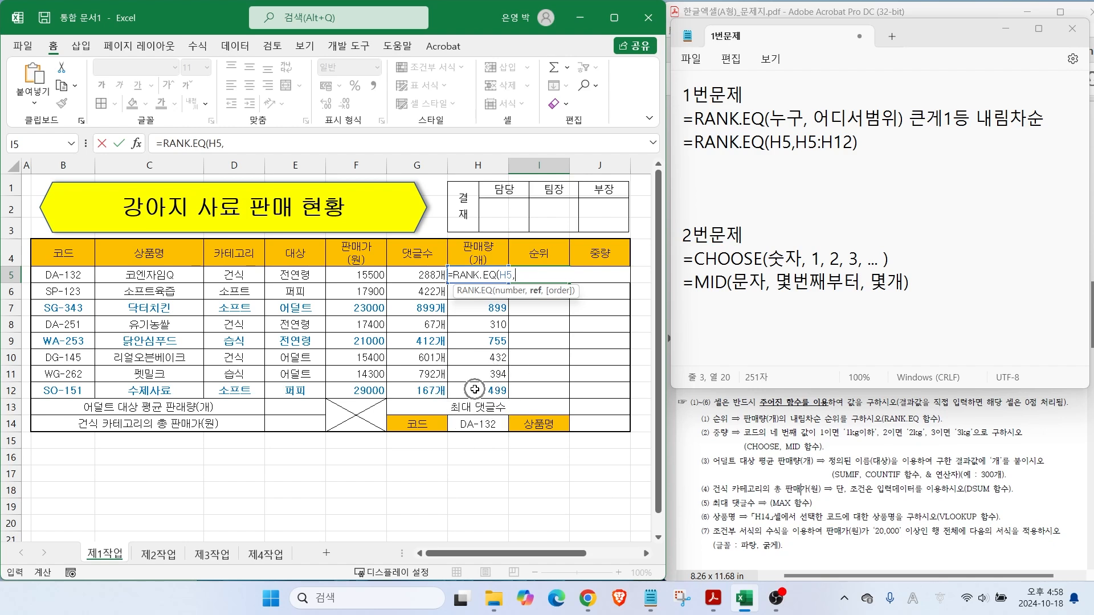
drag(475, 389, 473, 274)
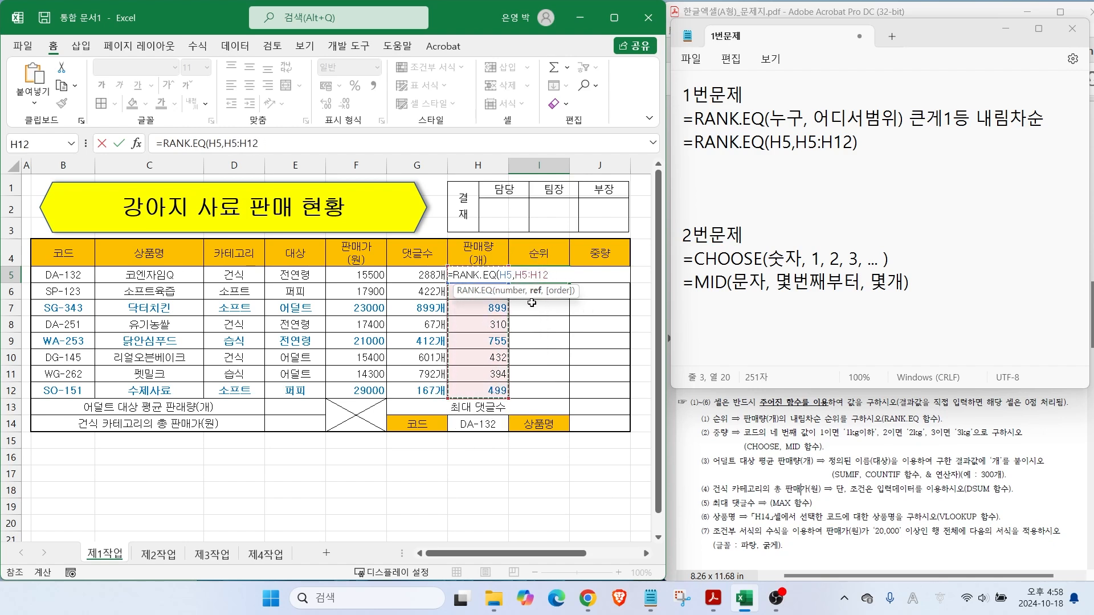
text())
key(Return)
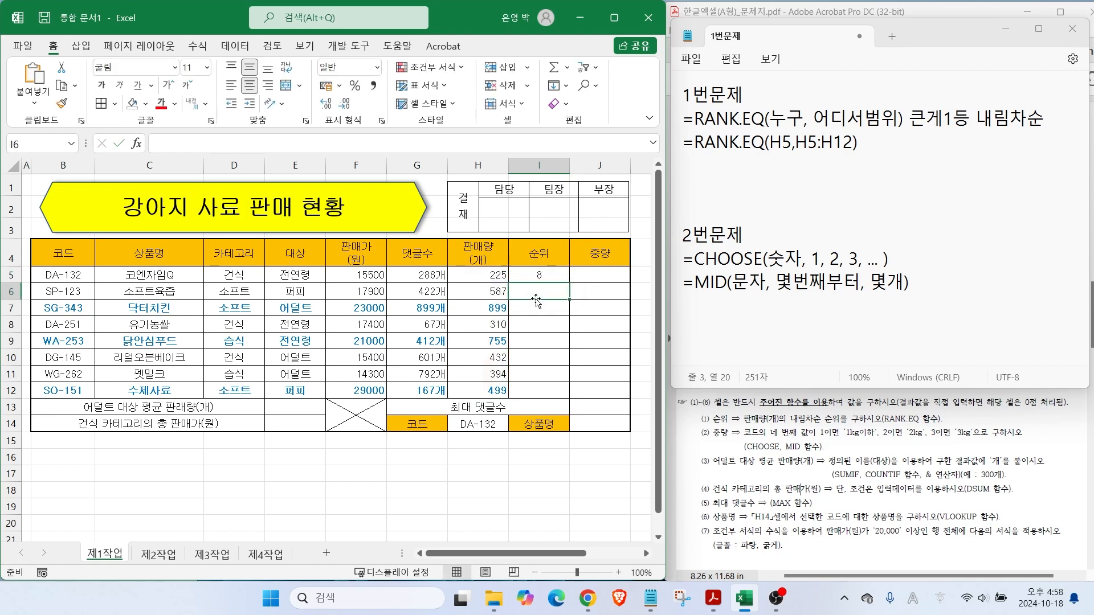
click(548, 272)
drag(569, 282, 580, 431)
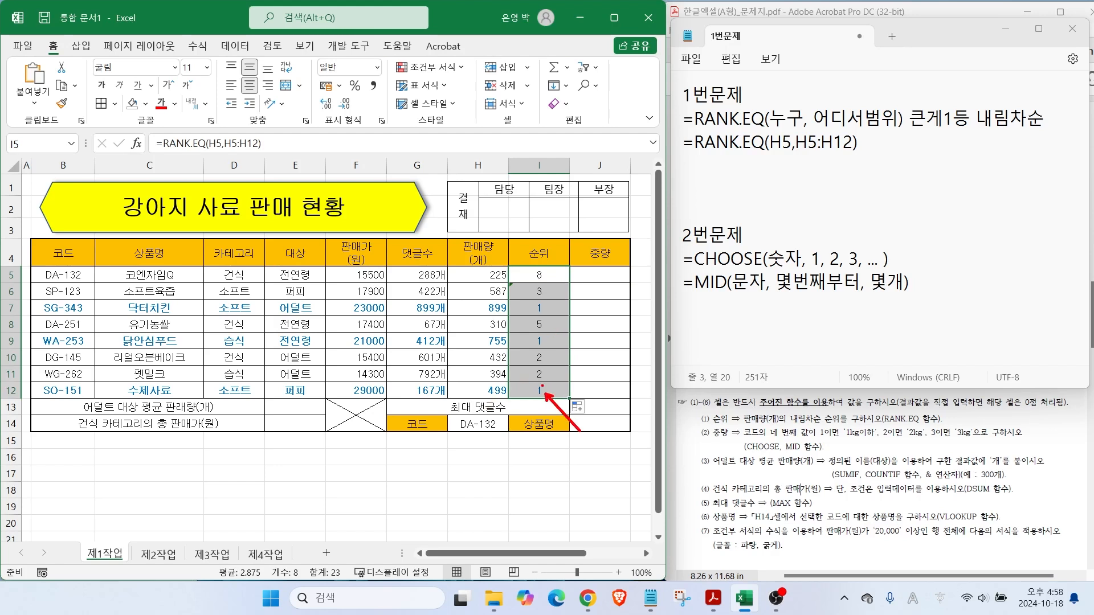
Compare the ranks in I5 and I12 with their 판매량 values, and examine the cell references in both RANK.EQ formulas.
click(536, 274)
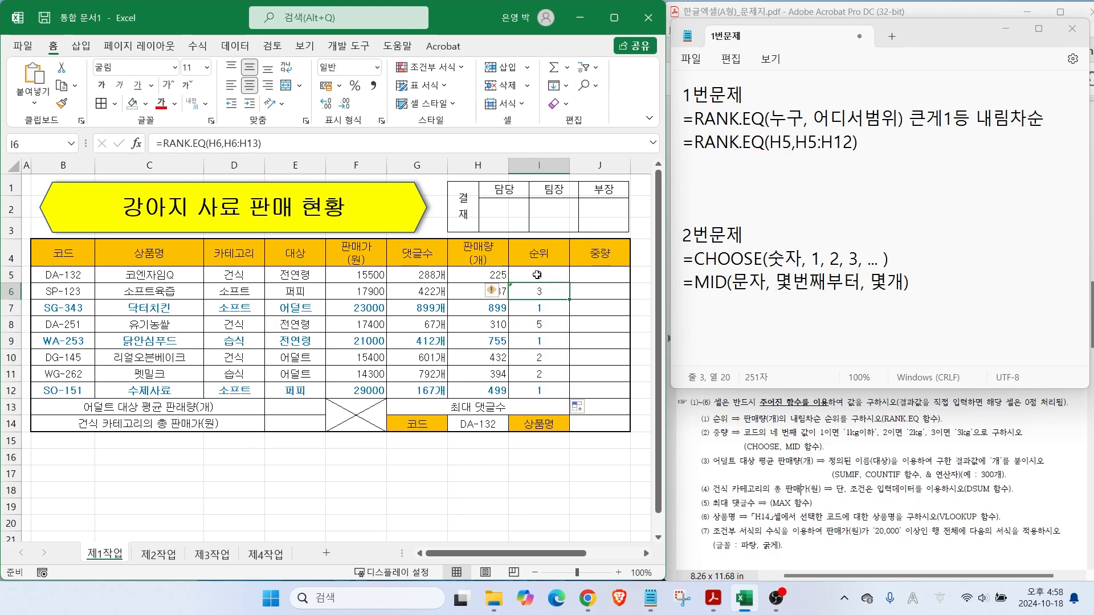
drag(461, 282, 576, 281)
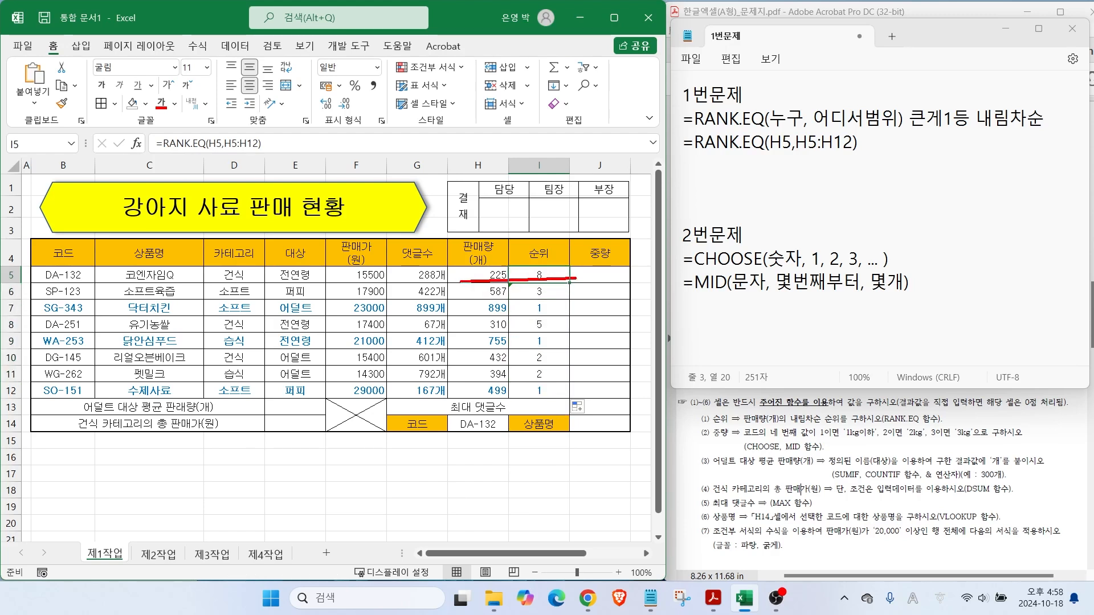
drag(515, 248, 483, 265)
drag(583, 243, 540, 265)
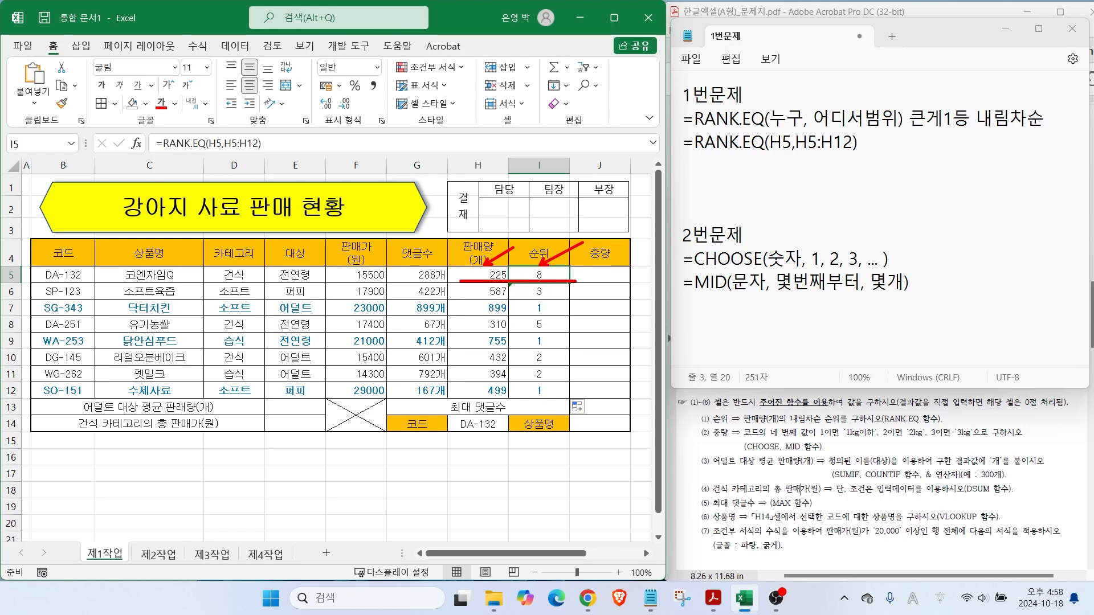
mouse_move(467, 400)
mouse_down()
mouse_move(557, 400)
mouse_move(495, 380)
mouse_up()
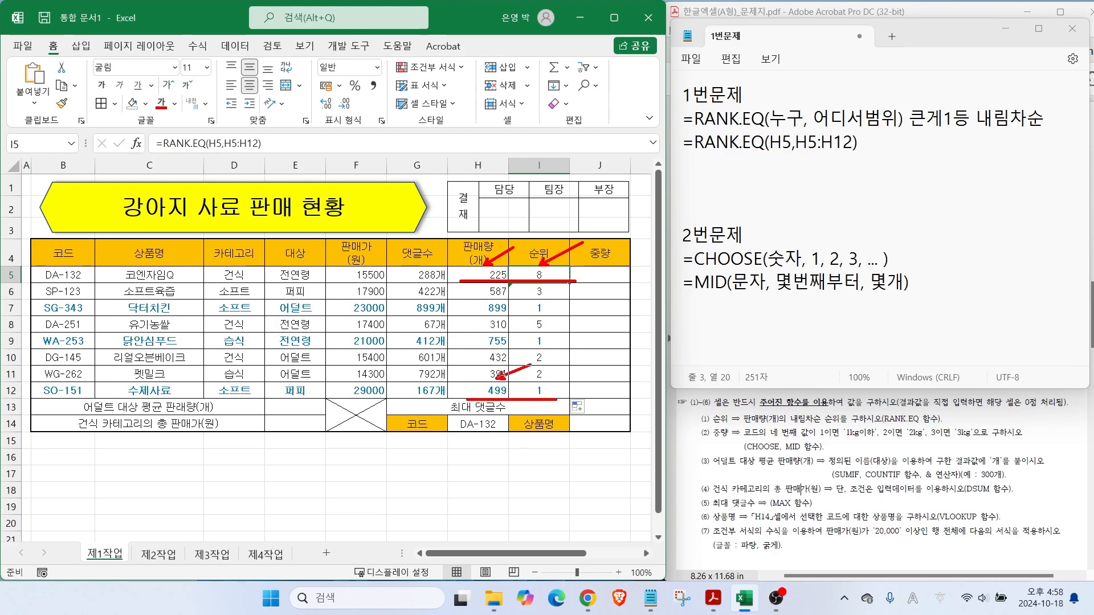
drag(576, 361, 540, 377)
key(Escape)
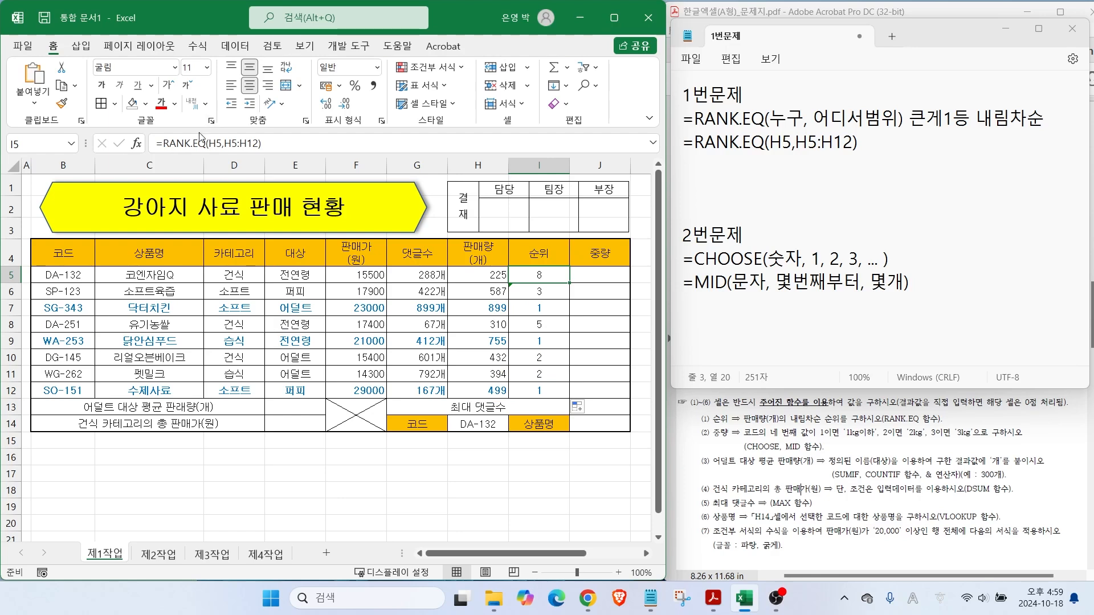
mouse_move(260, 146)
mouse_down()
mouse_move(206, 145)
mouse_move(269, 152)
mouse_up()
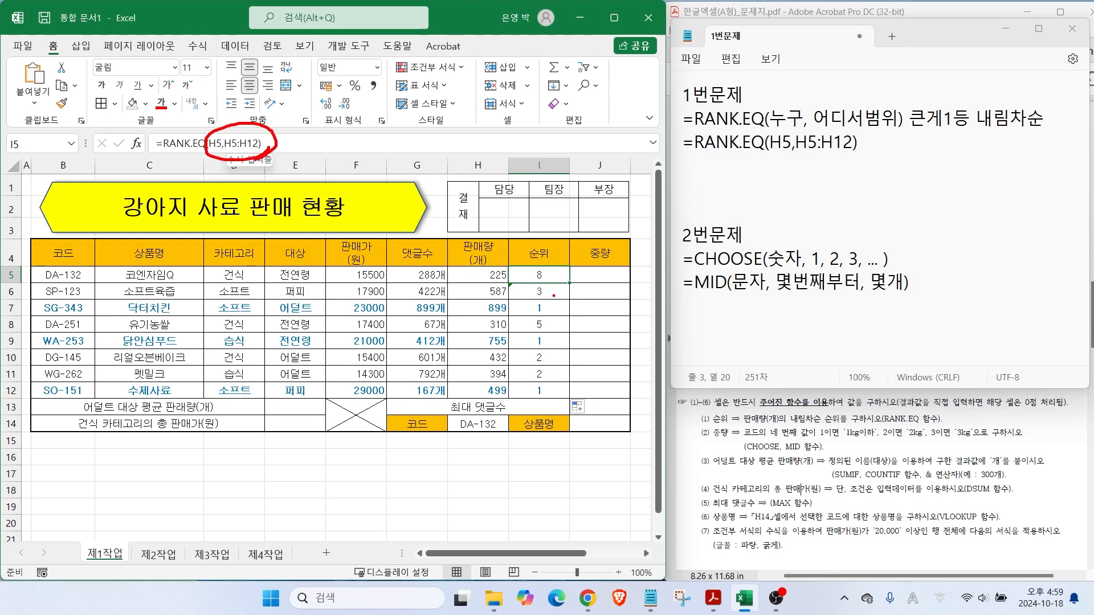
key(Escape)
click(546, 393)
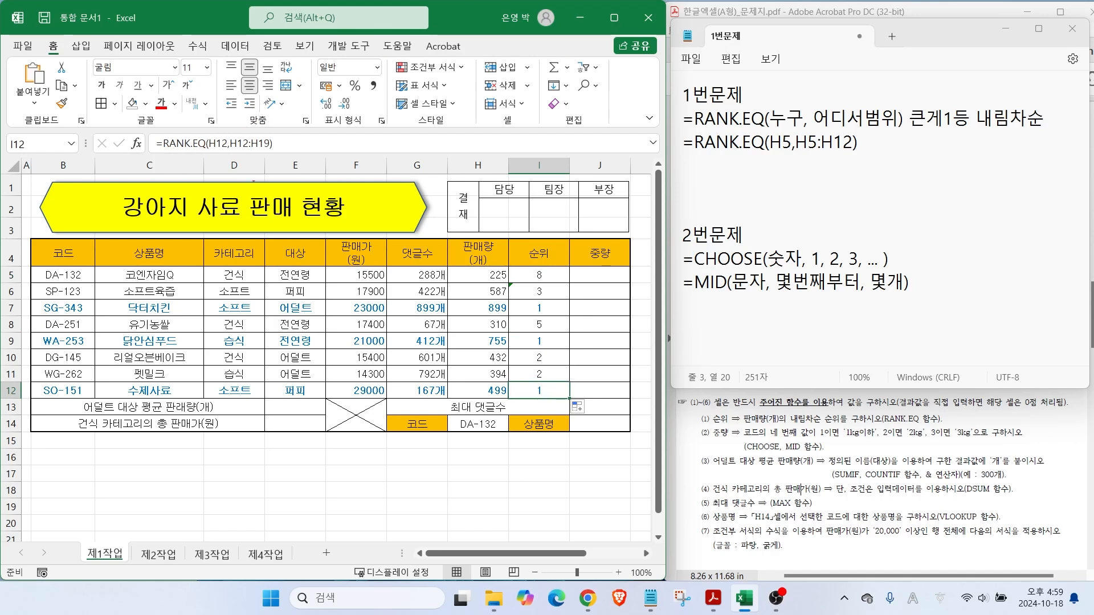
mouse_move(224, 119)
mouse_down()
mouse_move(207, 137)
mouse_move(236, 135)
mouse_up()
drag(455, 385, 501, 540)
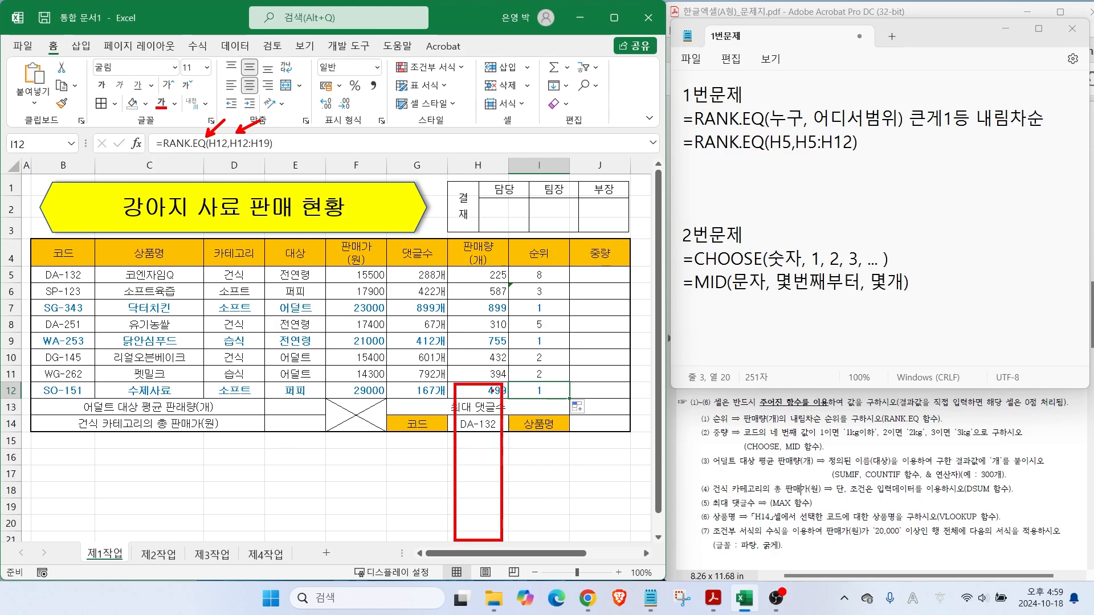
drag(482, 405, 483, 479)
mouse_move(479, 404)
mouse_down()
mouse_move(473, 385)
mouse_move(505, 393)
mouse_up()
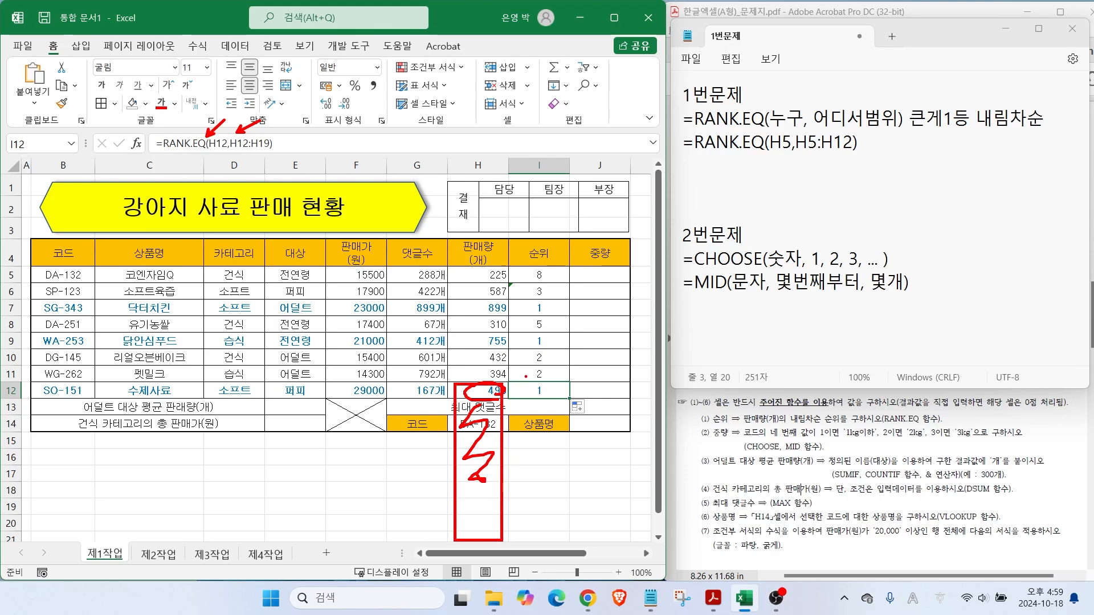
Clear the ranking formulas from I5:I12.
key(Escape)
drag(533, 276, 538, 392)
key(Delete)
Enter a RANK.EQ formula in I5 that ranks H5 within the absolute range $H$5:$H$12.
click(529, 277)
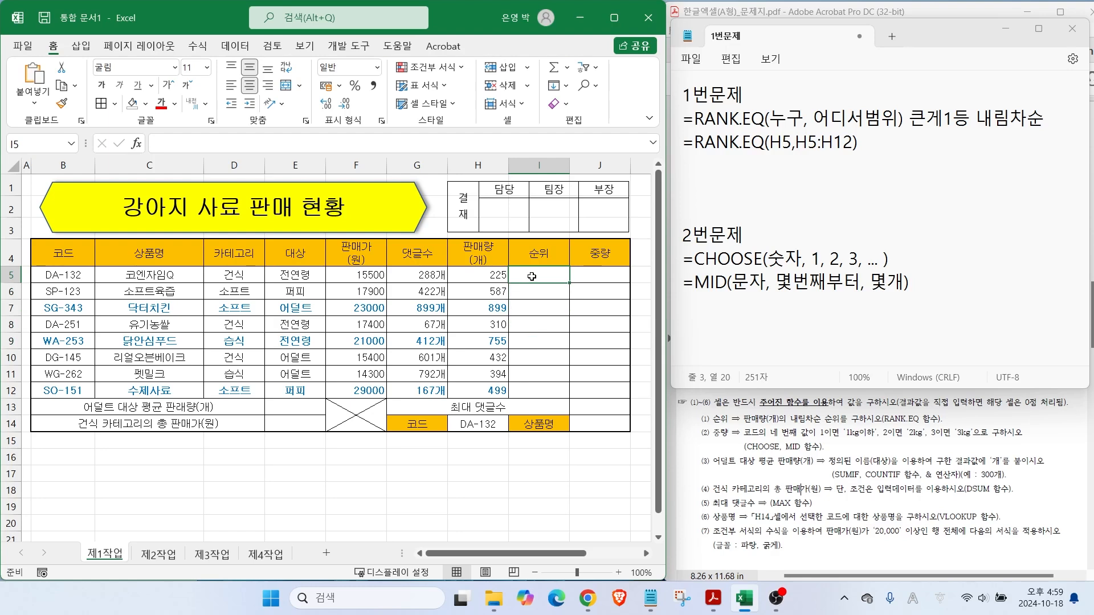
text(=R)
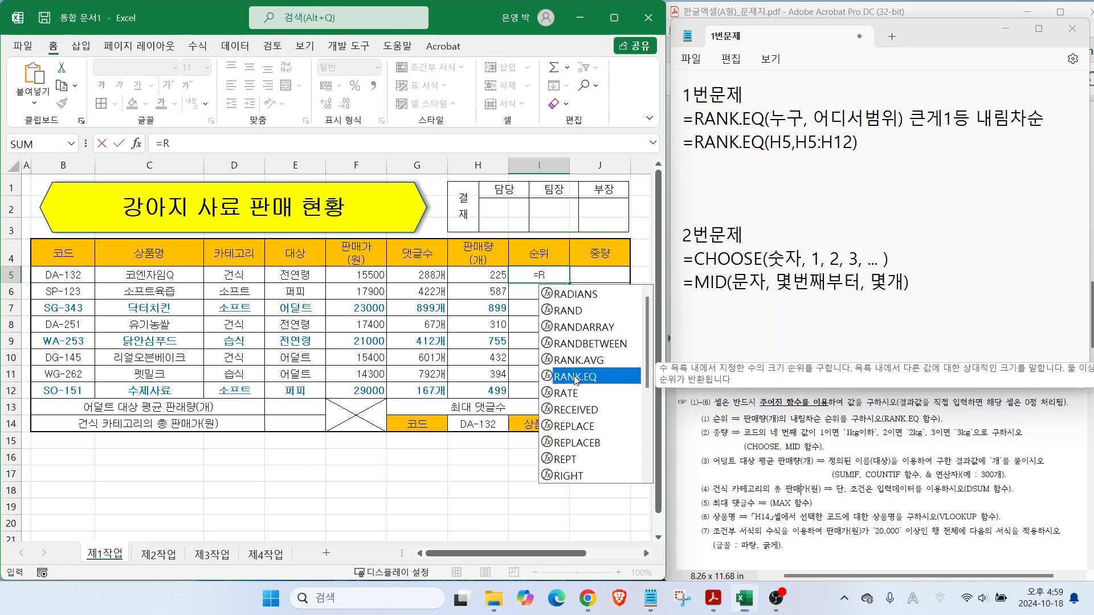
double_click(576, 377)
click(470, 275)
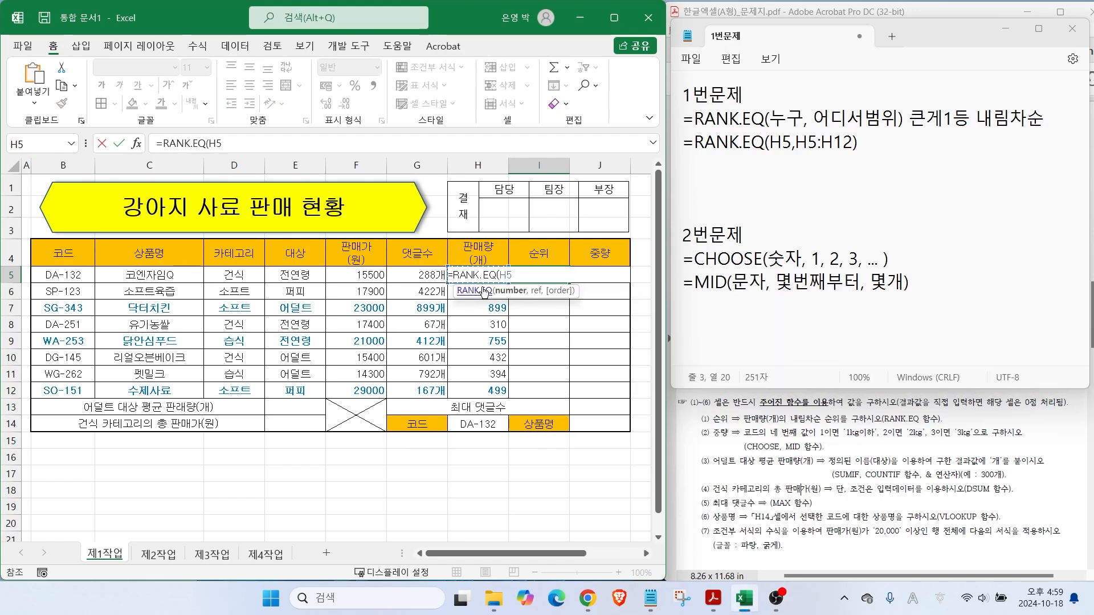
text(,)
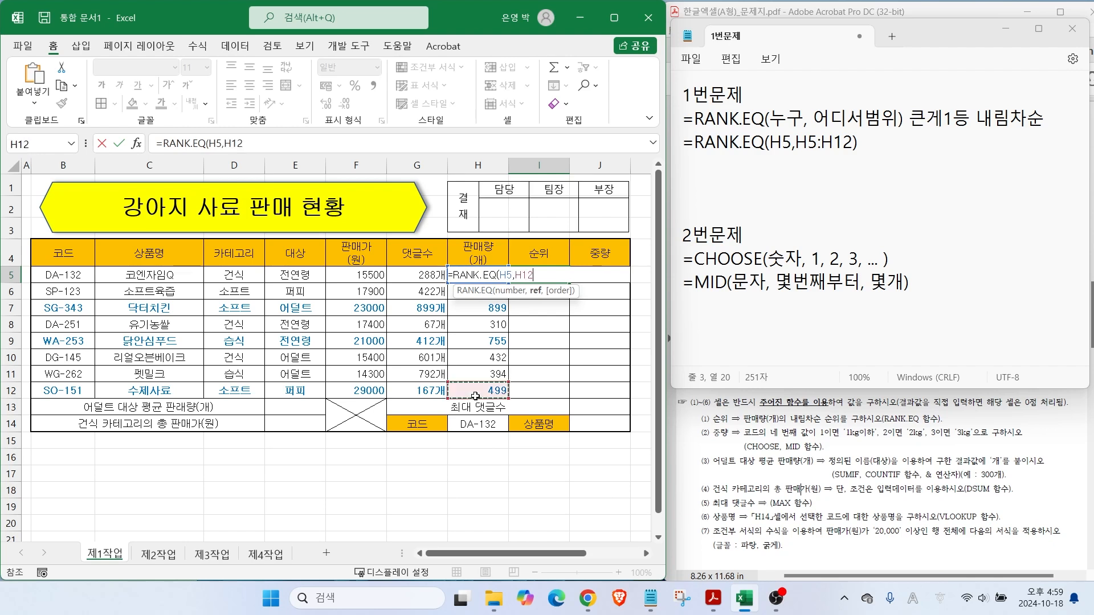
drag(475, 392, 469, 278)
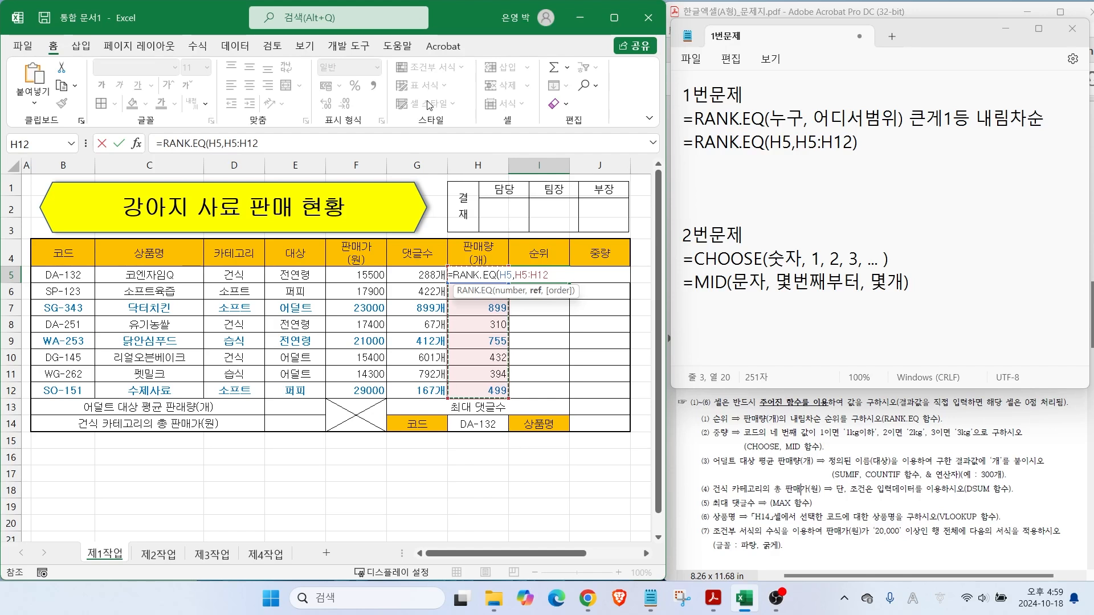
key(F4)
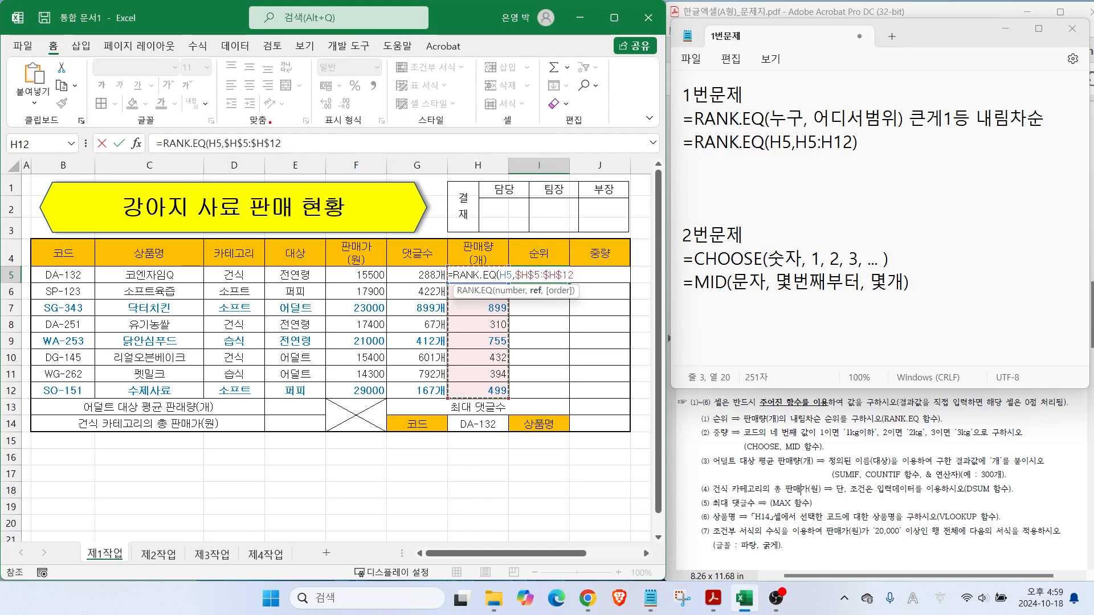
mouse_move(224, 136)
mouse_down()
mouse_move(256, 113)
mouse_move(257, 133)
mouse_move(306, 117)
mouse_up()
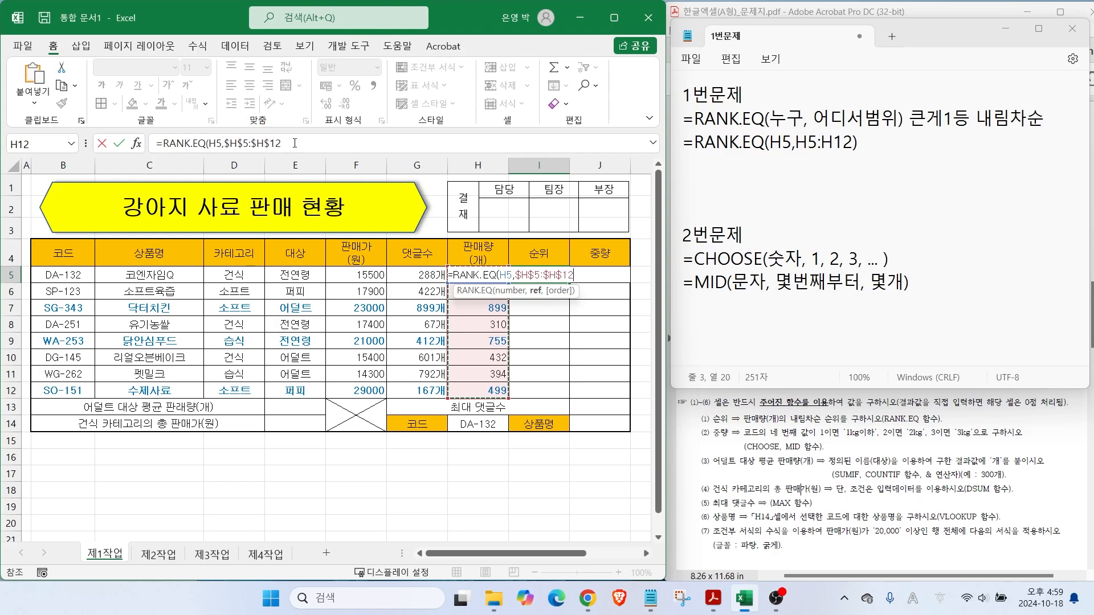
click(294, 143)
key(Return)
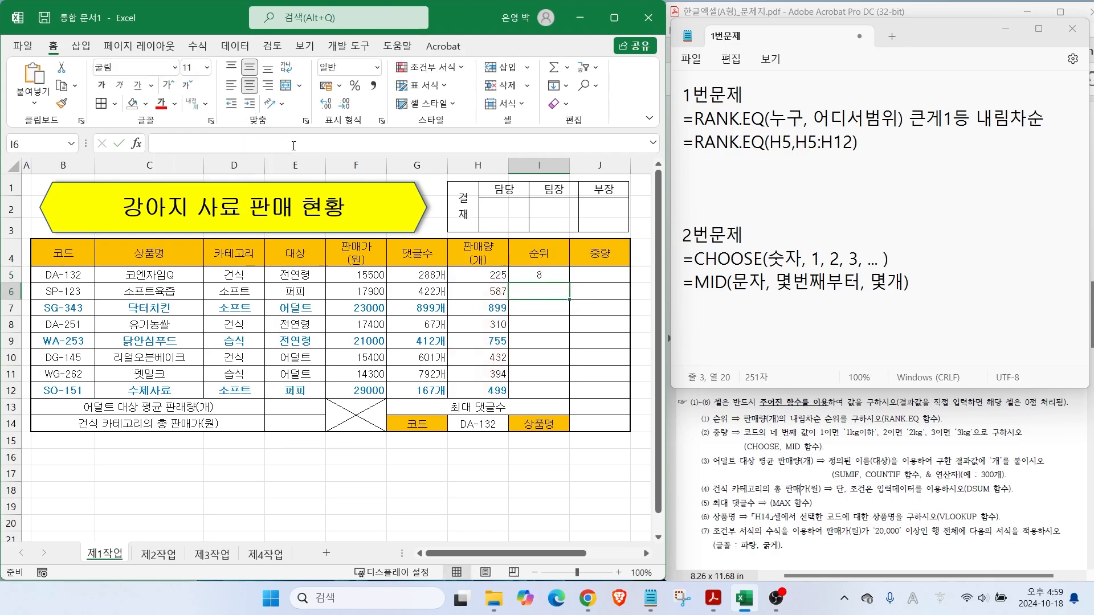
Fill the absolute-range RANK.EQ formula from I5 down to I12.
click(552, 277)
drag(568, 285, 568, 396)
click(544, 467)
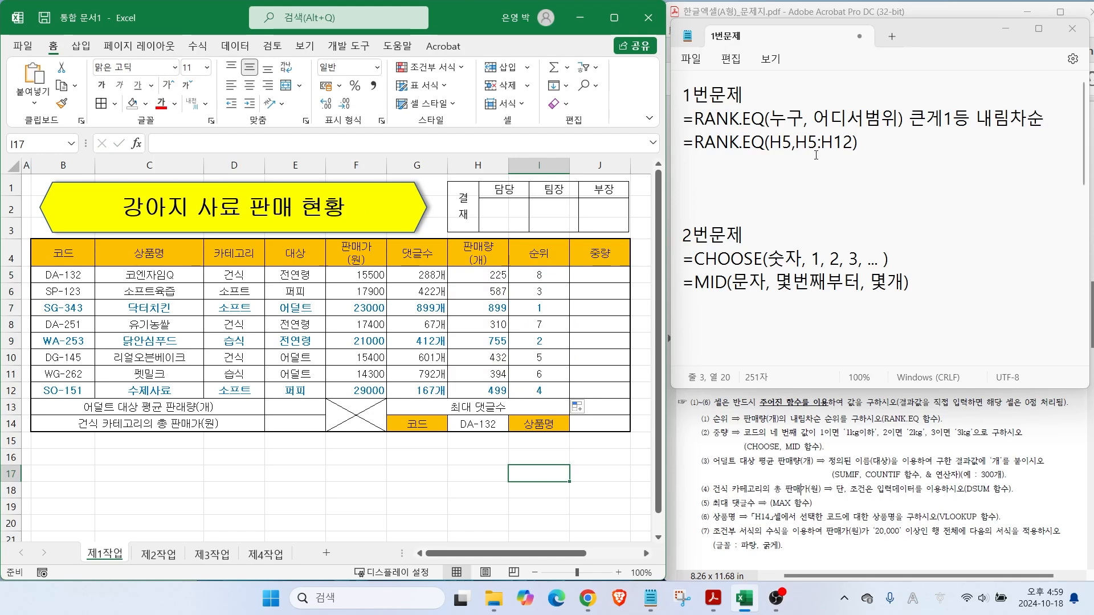
Review the range argument of the RANK.EQ note for 1번문제 and where it needs absolute $ references.
mouse_move(869, 155)
mouse_down()
mouse_move(813, 164)
mouse_move(815, 133)
mouse_move(861, 160)
mouse_move(818, 123)
mouse_move(881, 121)
mouse_up()
mouse_move(917, 155)
mouse_down()
mouse_move(883, 187)
mouse_move(909, 210)
mouse_up()
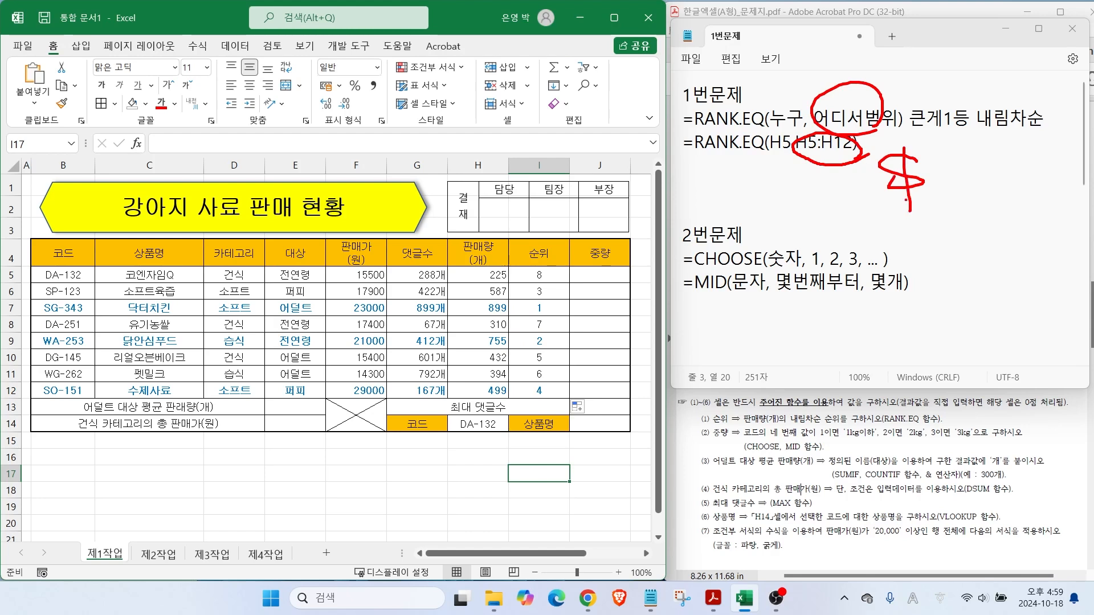
key(Escape)
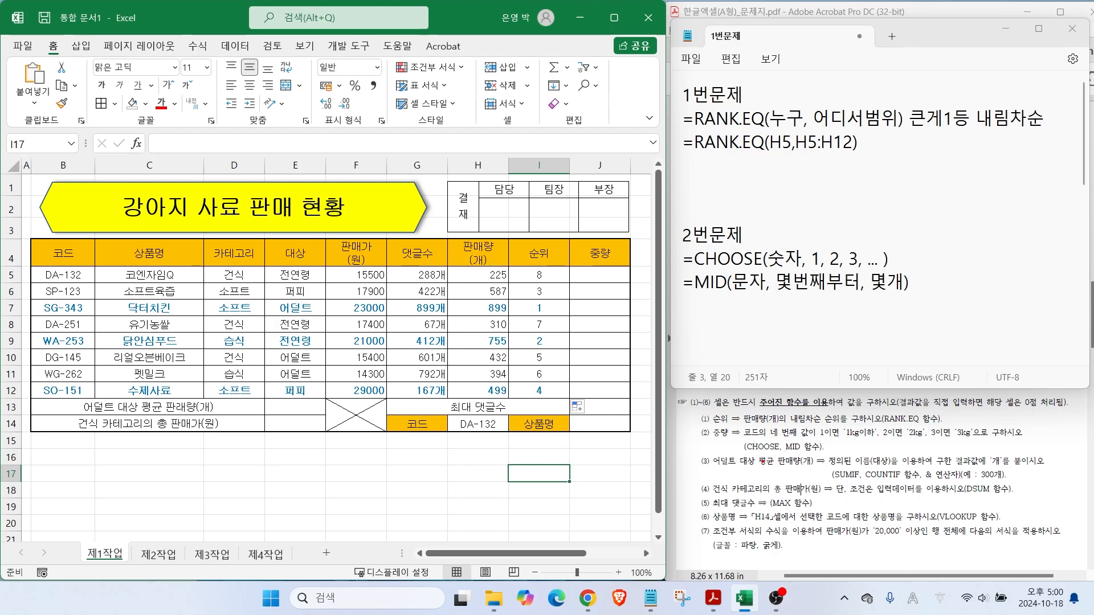
Examine condition (2) for 중량 in the exam PDF and the number and choice arguments in the CHOOSE note.
drag(741, 442, 864, 440)
mouse_move(861, 419)
mouse_down()
mouse_move(875, 403)
mouse_move(974, 399)
mouse_up()
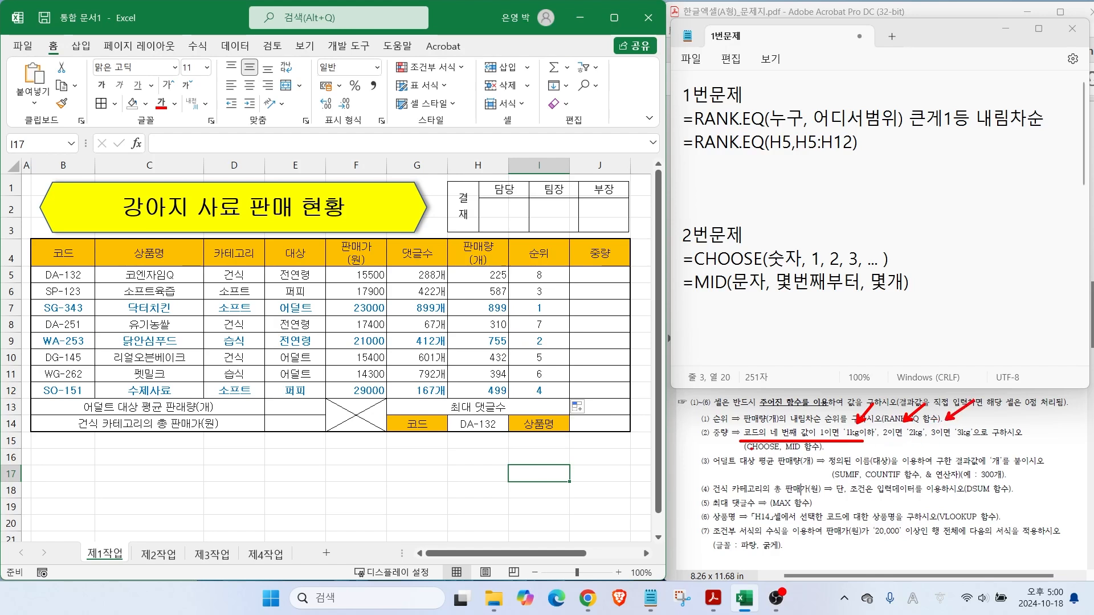
drag(741, 459, 832, 456)
key(Escape)
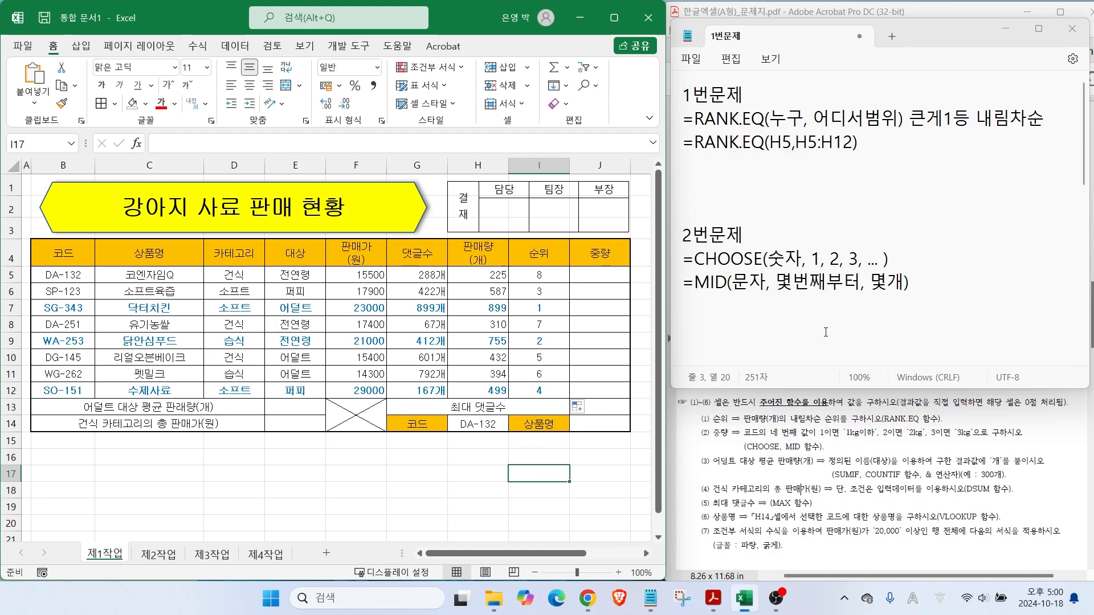
mouse_move(791, 262)
mouse_down()
mouse_move(769, 249)
mouse_move(791, 261)
mouse_up()
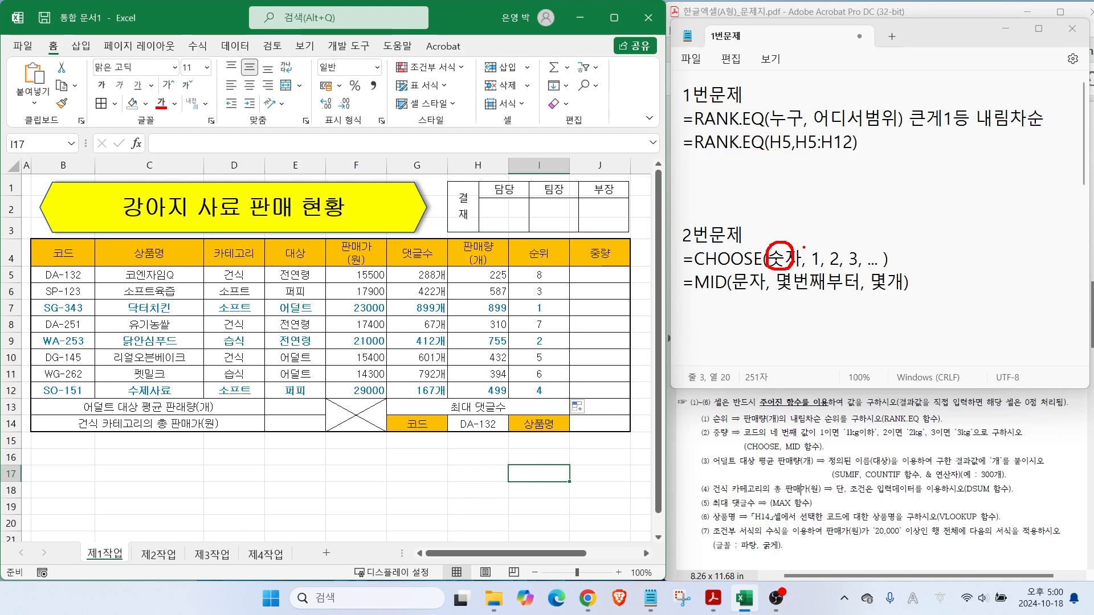
drag(798, 204, 815, 246)
drag(835, 205, 835, 248)
drag(883, 201, 850, 245)
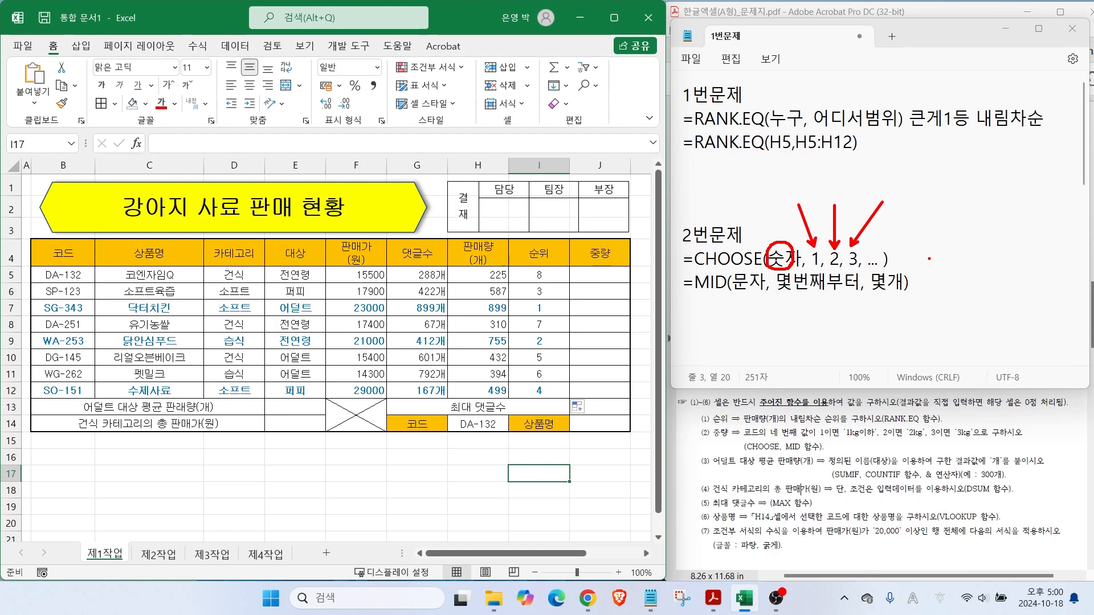
key(Escape)
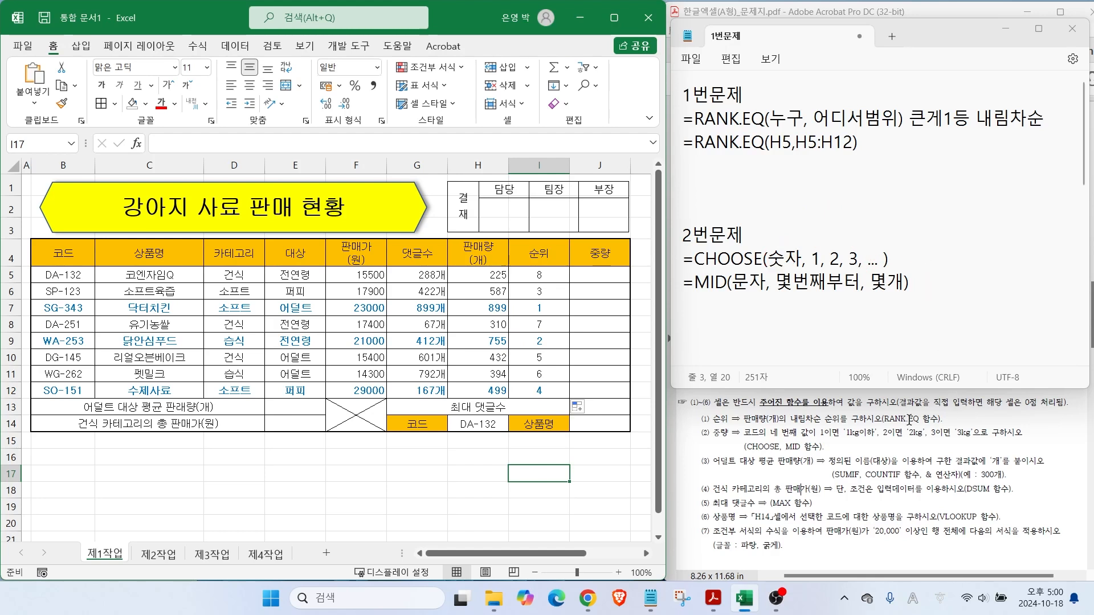
Start a =CHOOSE( line below the MID note in 2번문제, leaving a blank gap for the first argument before a comma.
click(927, 315)
text(=)
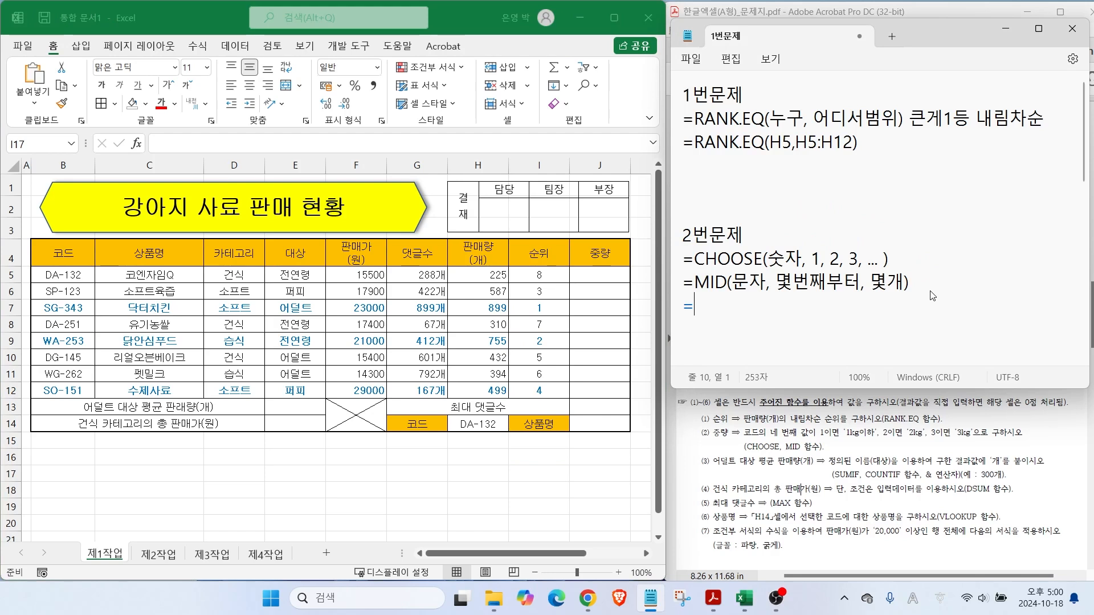
text(CHOOSE)
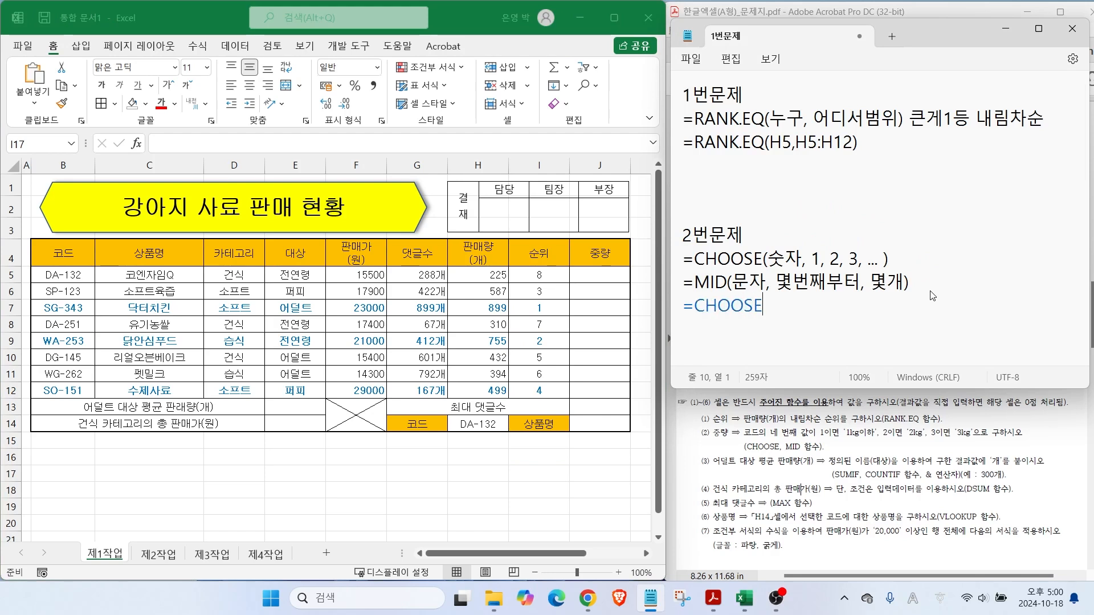
text((           , )
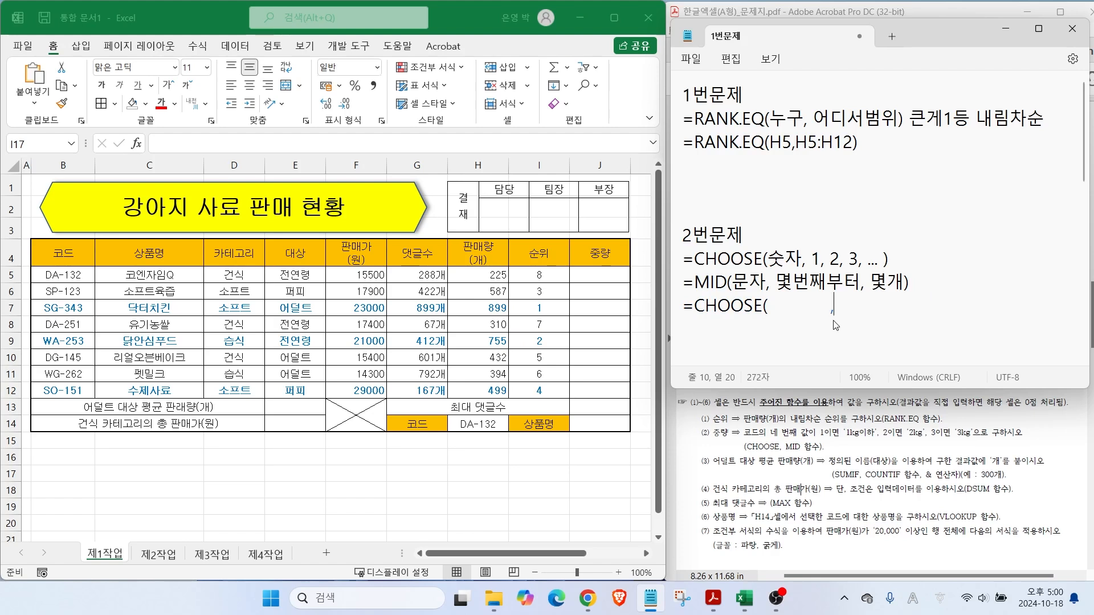
Add "1kg이하" as the first choice in the CHOOSE note, followed by a comma.
text(")
text(1)
text(ㅏㅎDLG)
key(BackSpace)
key(BackSpace)
key(BackSpace)
key(BackSpace)
key(BackSpace)
key(BackSpace)
text(1)
key(Hangul)
text(ㅏ)
key(BackSpace)
text(kg)
key(Hangul)
text(이하)
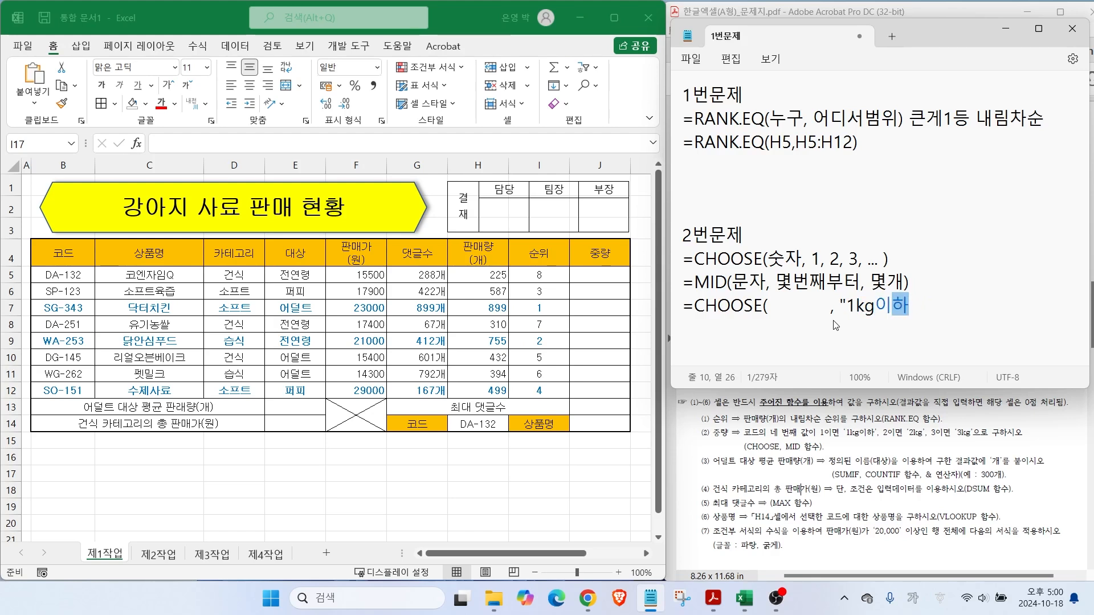
text(",)
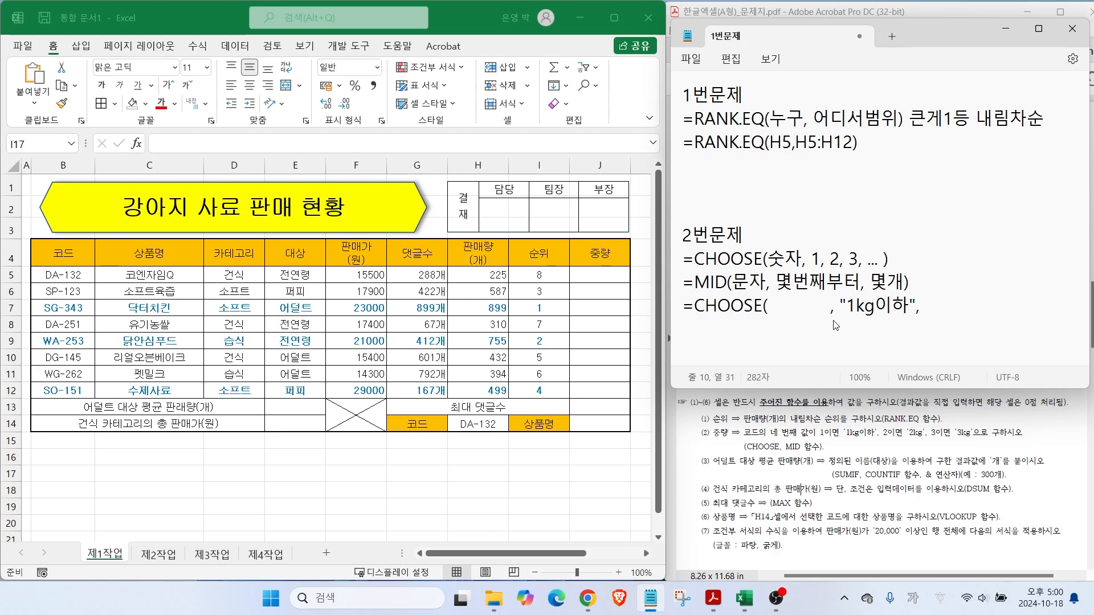
Add "2kg" and "3kg" as the remaining choices and close the parenthesis of the CHOOSE note.
text( "2kg" ,")
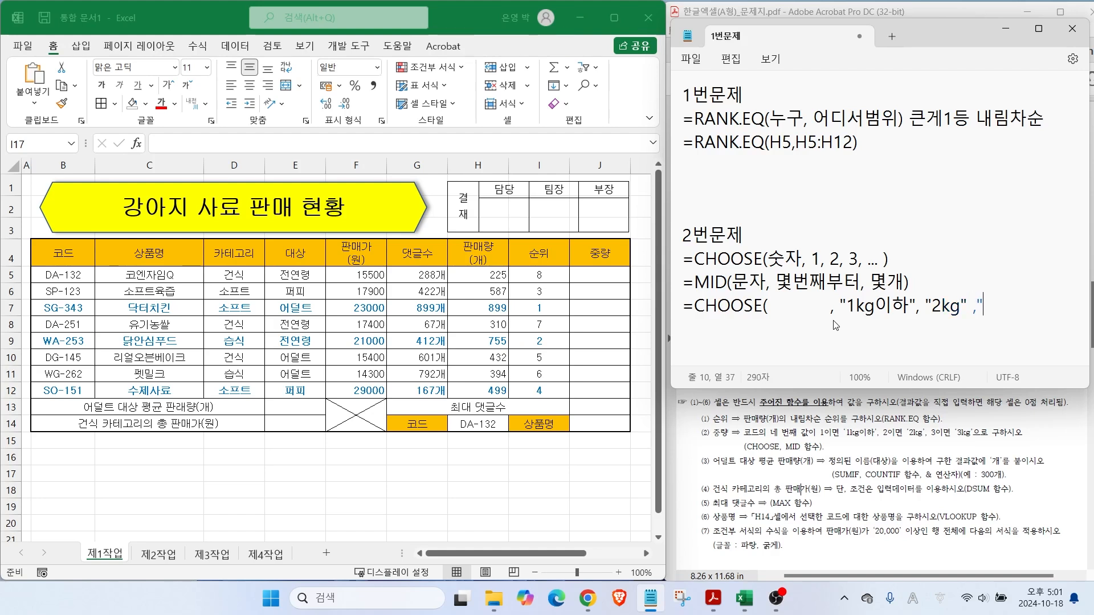
text(k)
key(BackSpace)
text(3kg")
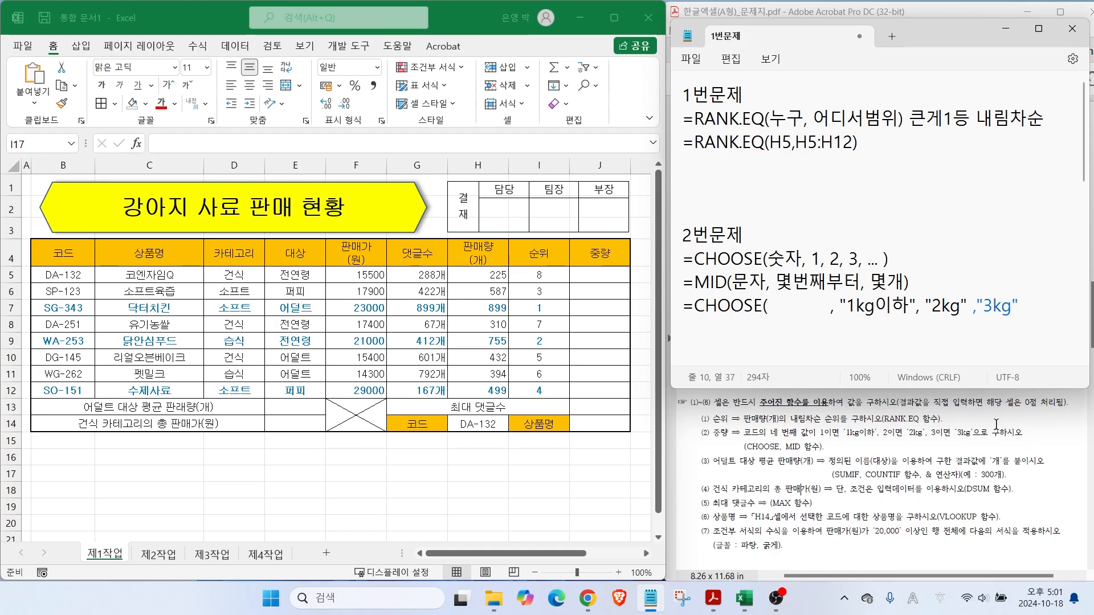
text())
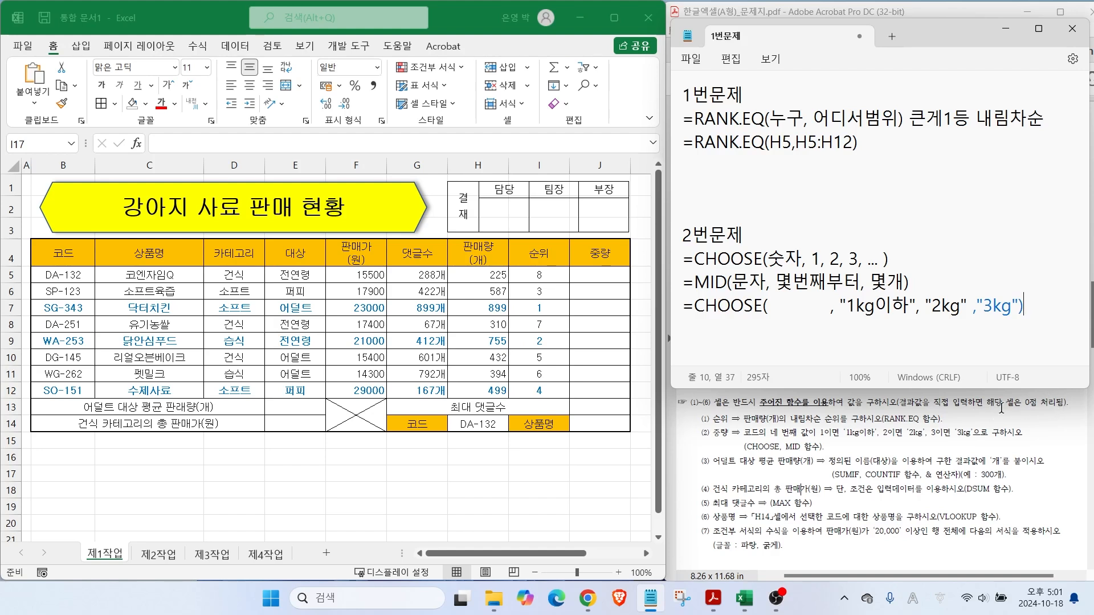
Compare CHOOSE's blank first argument with condition (2), and examine the fourth character of the codes in column B.
mouse_move(822, 316)
mouse_down()
mouse_move(782, 296)
mouse_move(826, 321)
mouse_up()
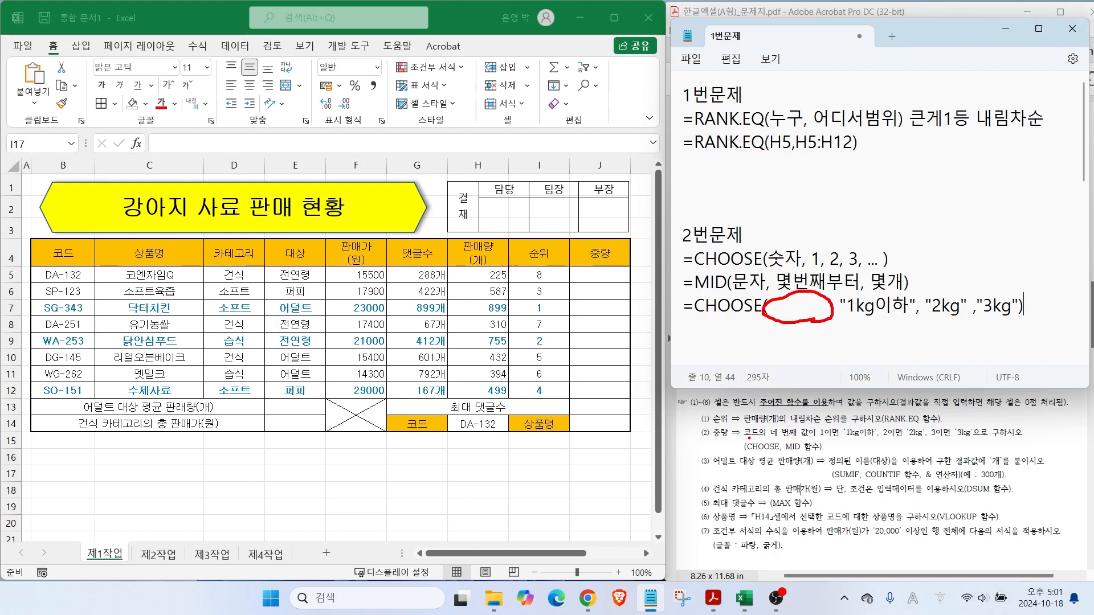
drag(767, 440, 875, 440)
mouse_move(50, 272)
mouse_down()
mouse_move(78, 245)
mouse_move(71, 267)
mouse_up()
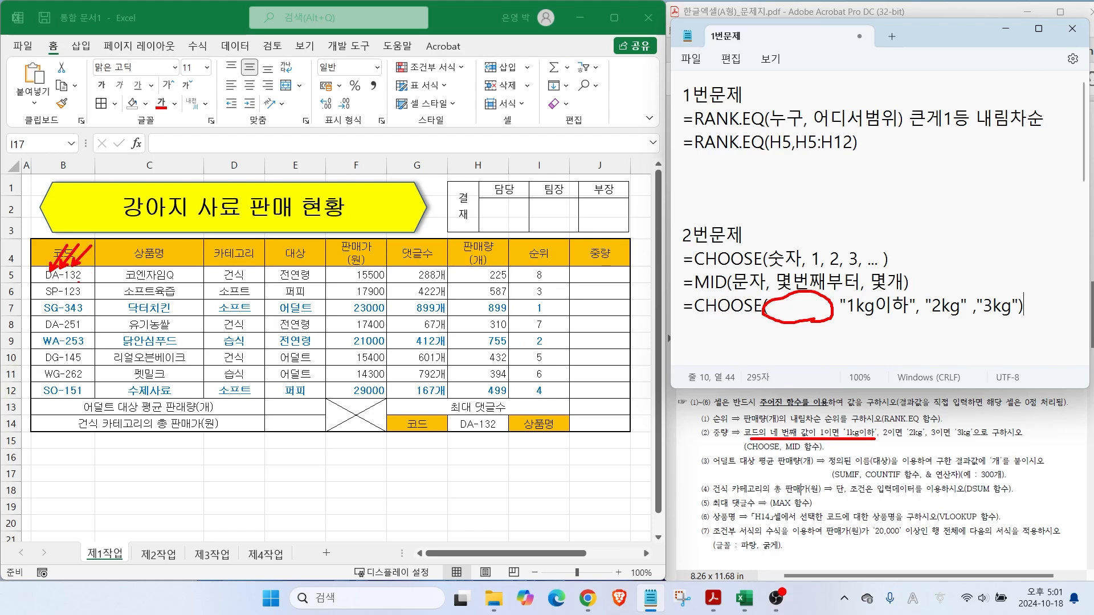
drag(68, 281, 71, 269)
mouse_move(69, 313)
mouse_down()
mouse_move(60, 305)
mouse_move(74, 311)
mouse_up()
drag(74, 376, 56, 379)
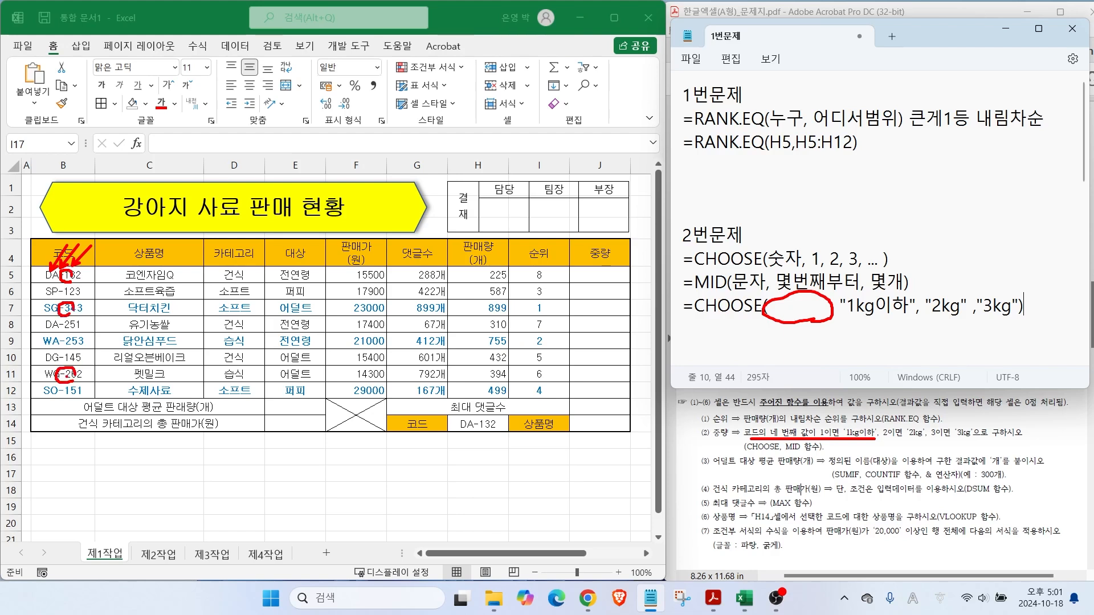
key(Escape)
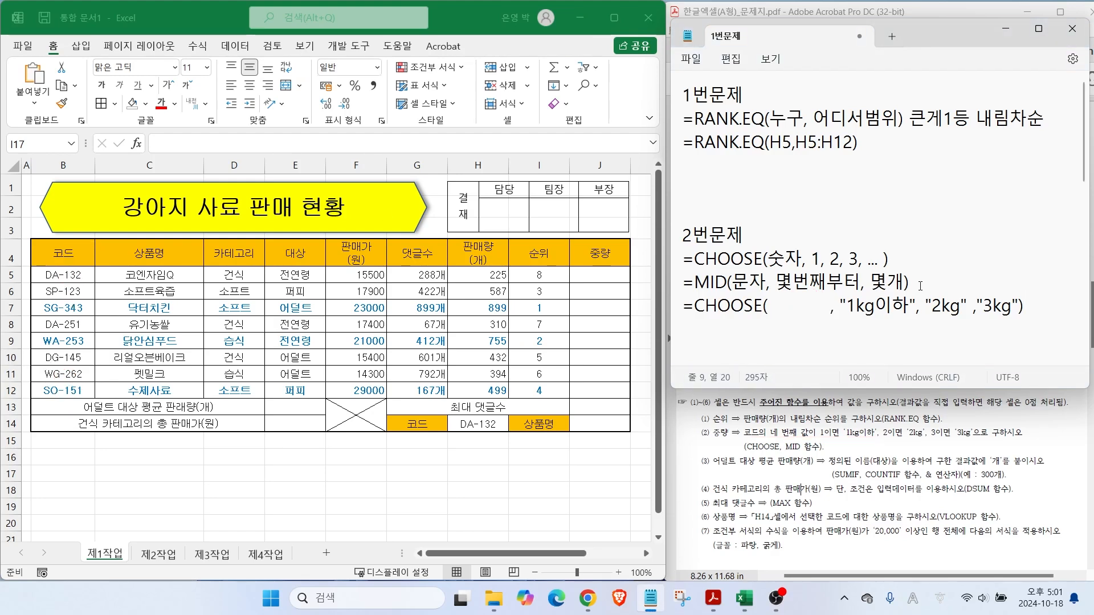
Write mid(b5,4,1) on a new line above the CHOOSE note to extract the code's fourth character.
key(Return)
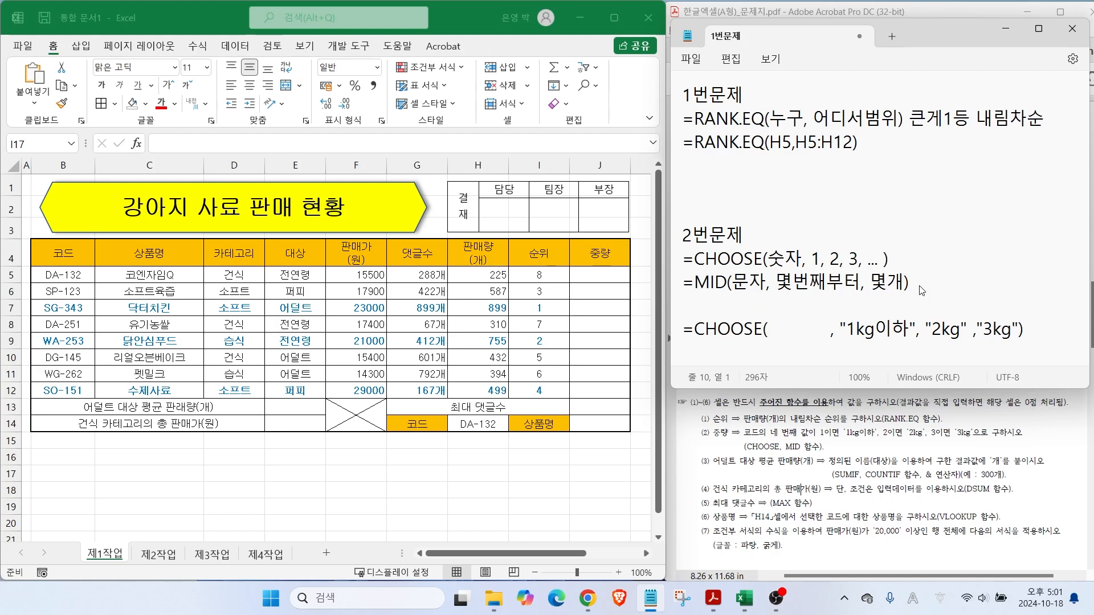
text(mid()
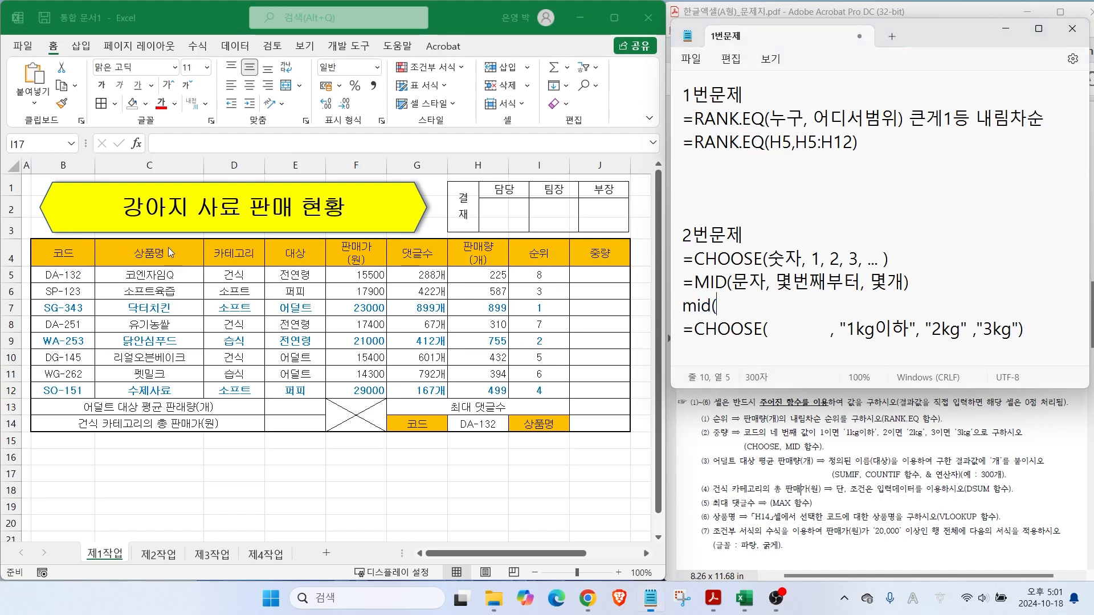
text(b)
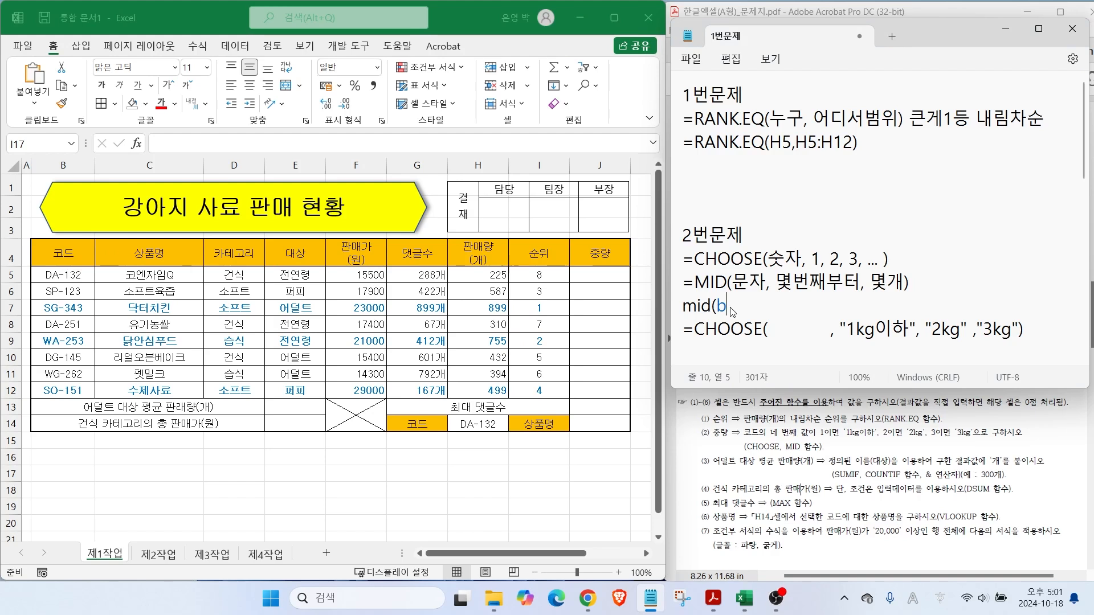
text(5,)
mouse_move(766, 436)
mouse_down()
mouse_move(834, 437)
mouse_move(786, 426)
mouse_move(809, 403)
mouse_up()
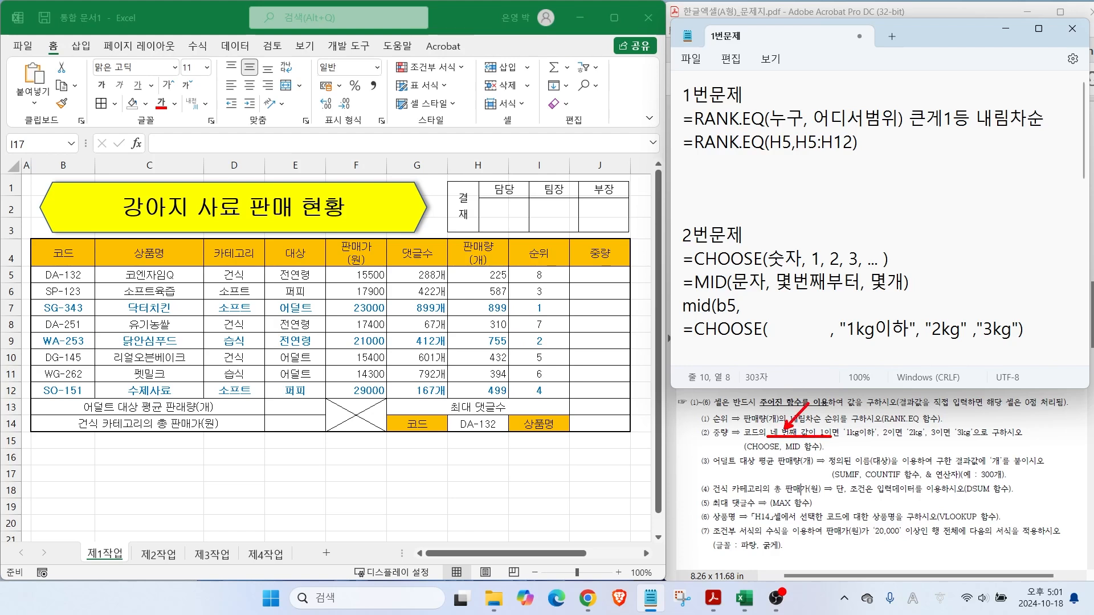
key(Escape)
text(4)
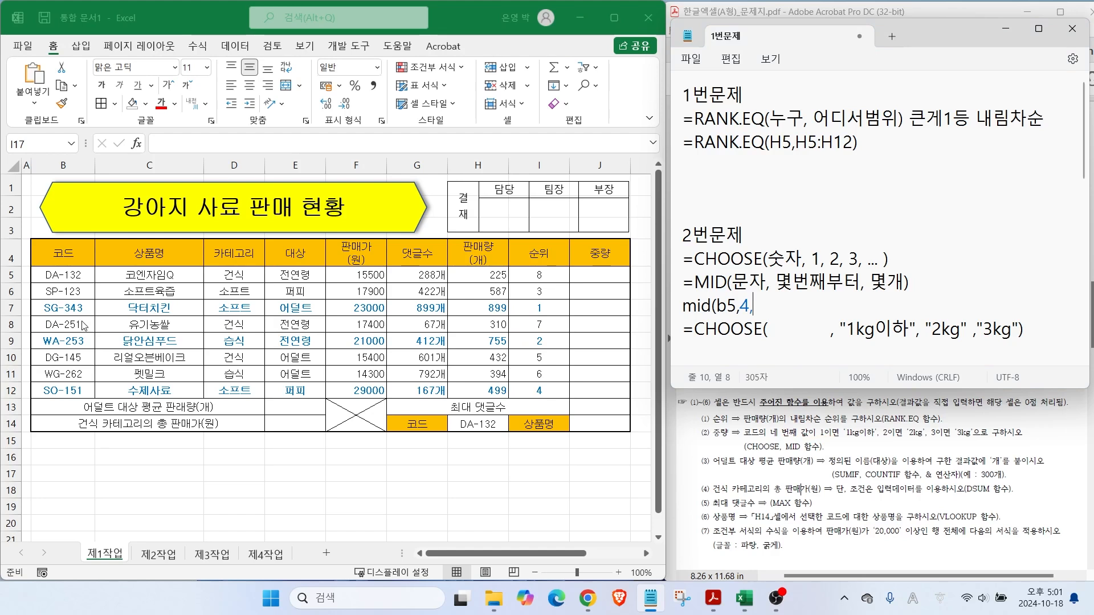
text(,)
drag(103, 254, 76, 269)
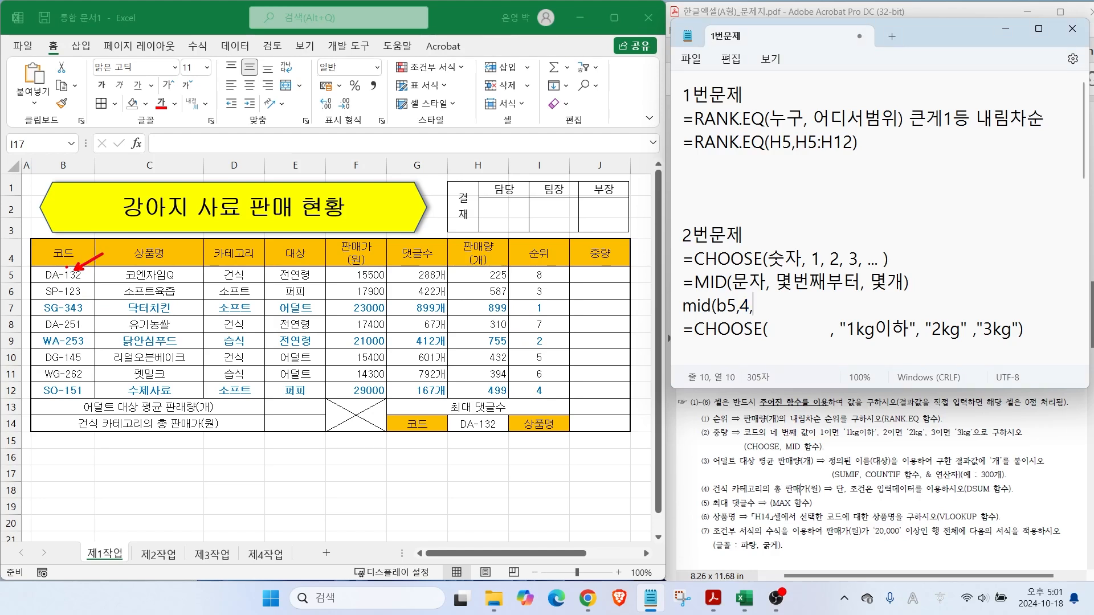
drag(75, 224, 67, 267)
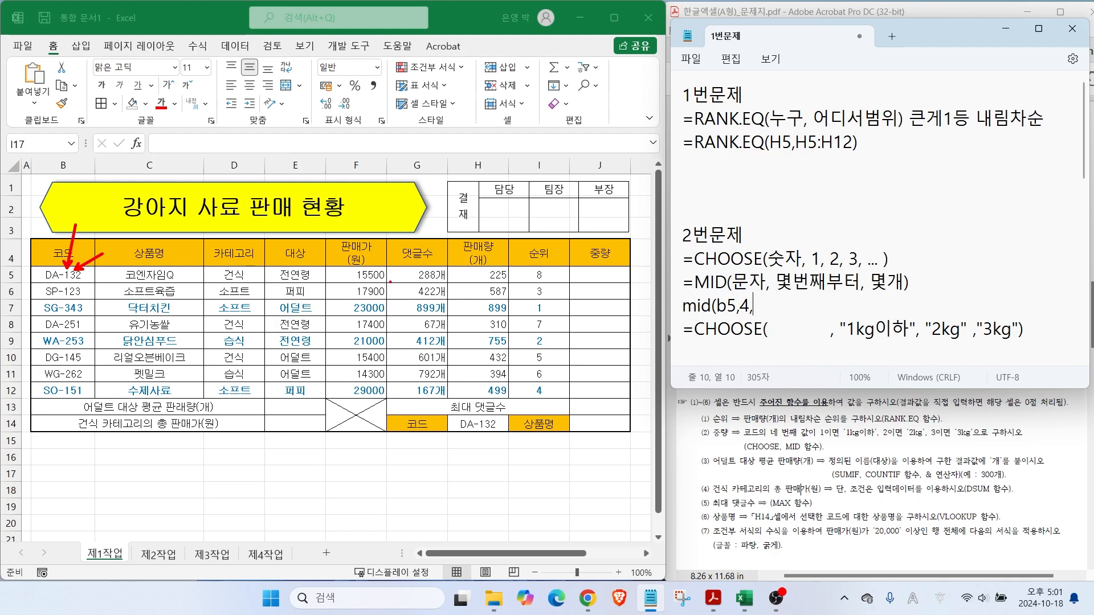
key(Escape)
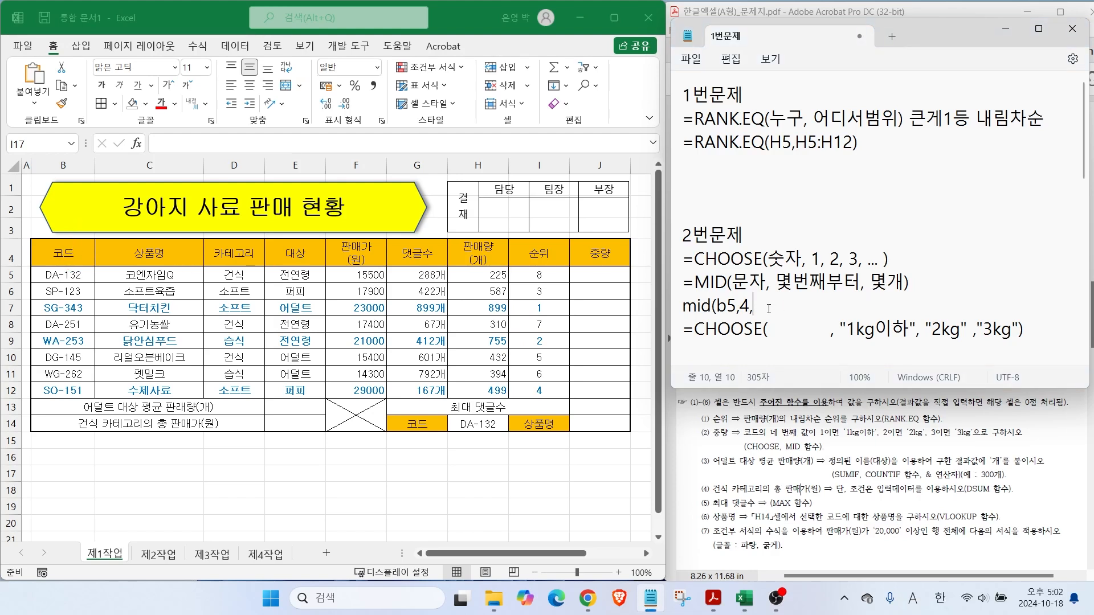
text(1))
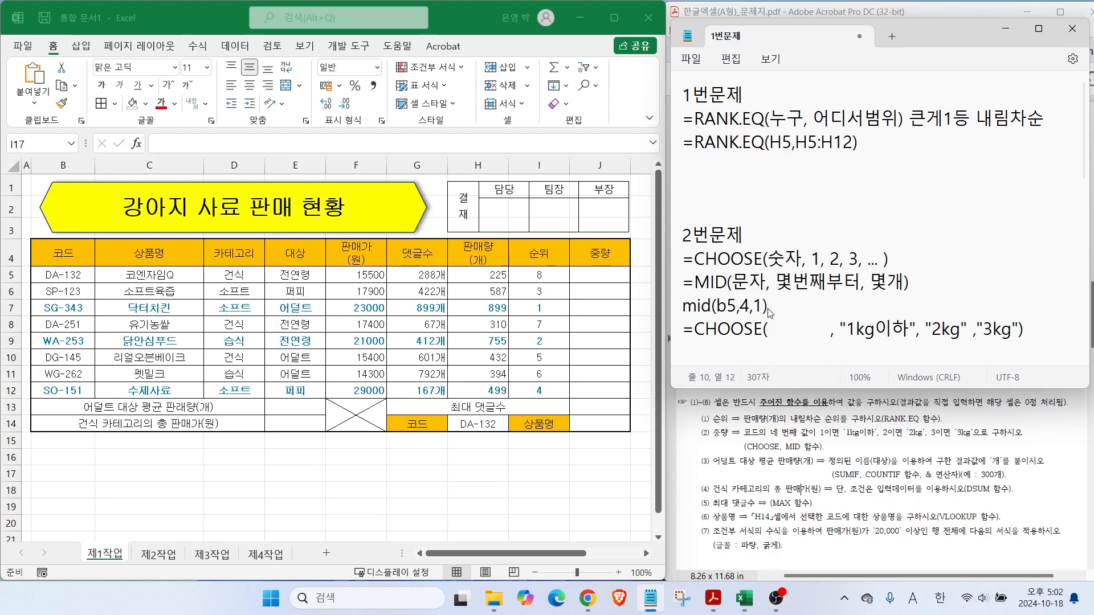
Move the mid(b5,4,1) text into the blank first argument of the CHOOSE note.
drag(686, 306, 780, 311)
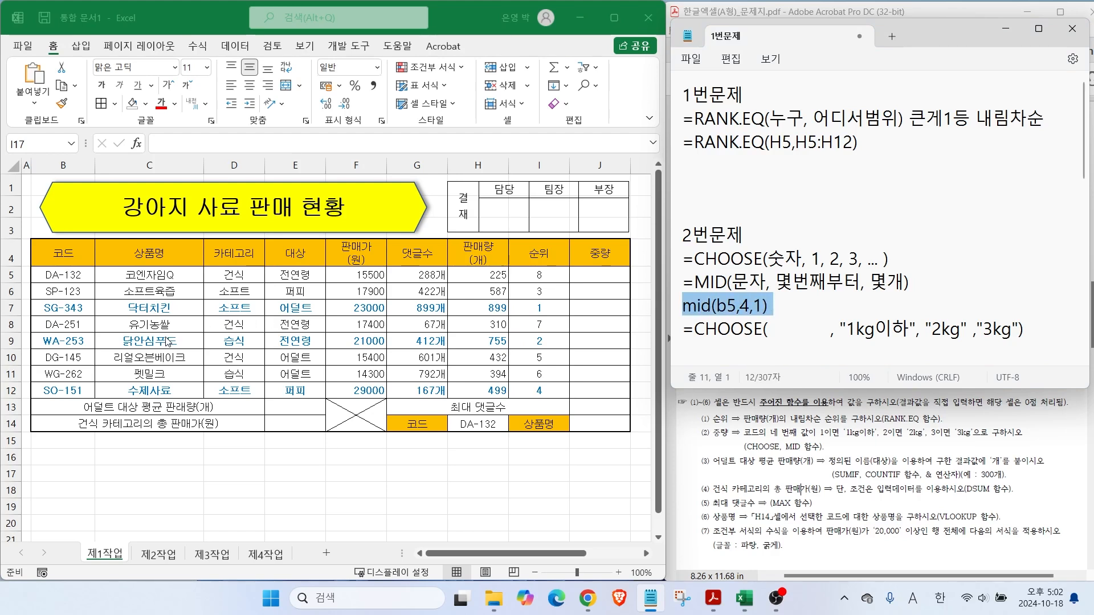
mouse_move(89, 242)
mouse_down()
mouse_move(66, 272)
mouse_move(67, 304)
mouse_up()
drag(94, 366, 69, 345)
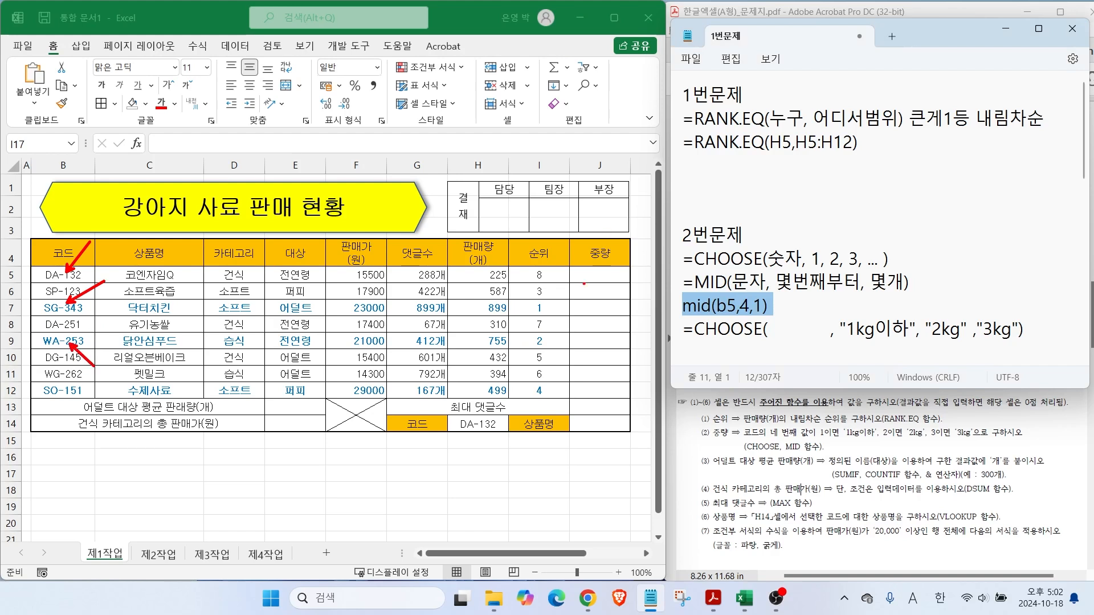
key(Escape)
drag(712, 309, 777, 331)
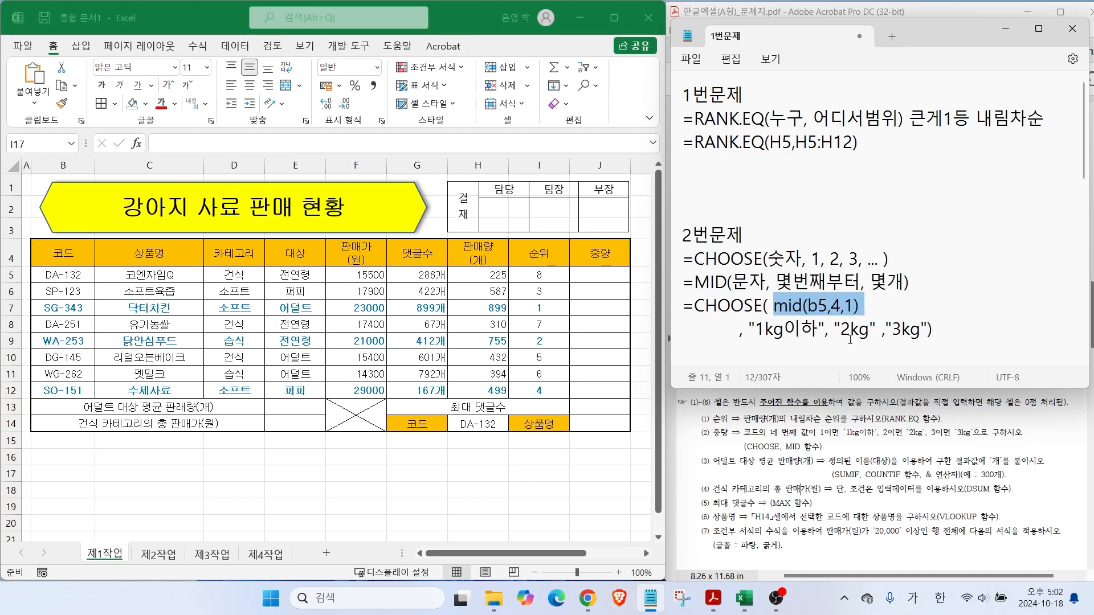
Remove the line break and extra spaces after mid(b5,4,1) so the CHOOSE note sits on one line.
click(874, 309)
key(Delete)
key(Delete)
key(Delete)
key(Delete)
key(Delete)
key(Delete)
key(Delete)
key(Delete)
key(Delete)
key(Delete)
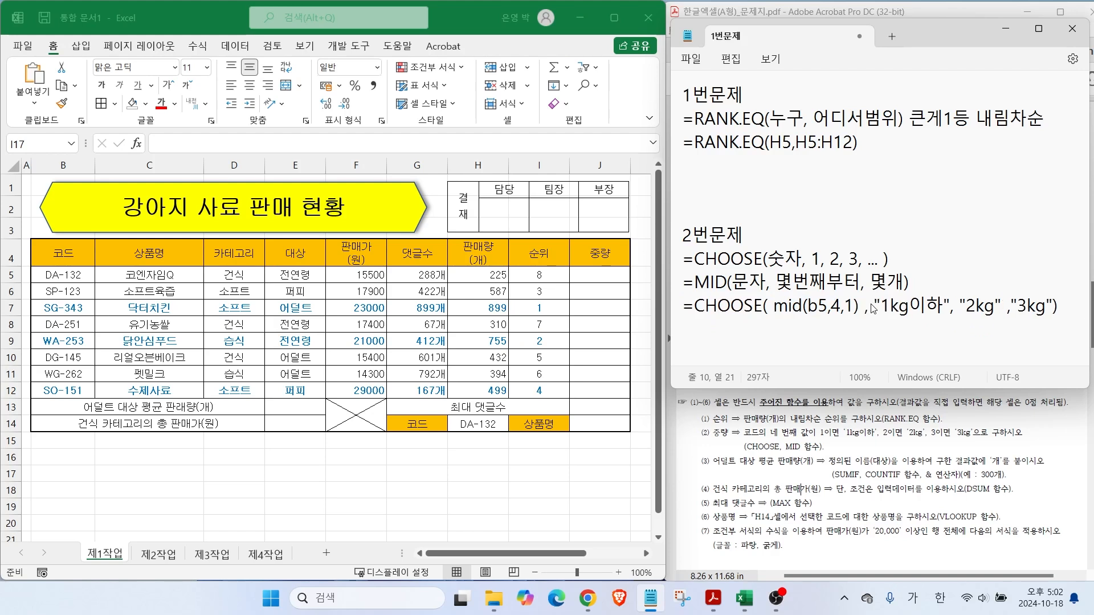
Start a CHOOSE formula in J5 with MID(B5,4,1) as its index number.
click(594, 274)
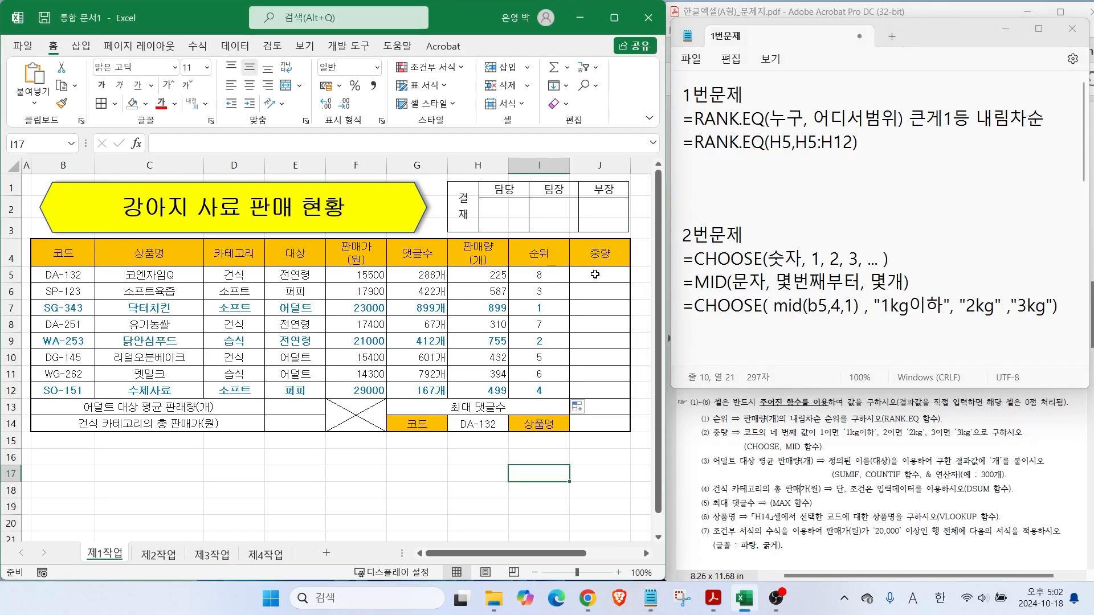
text(=)
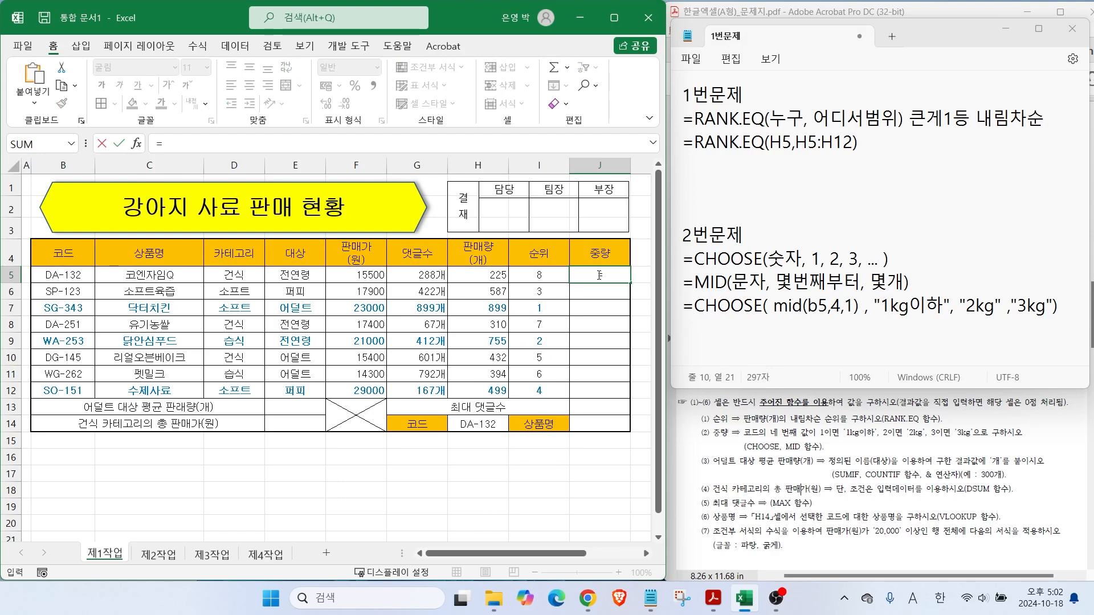
text(ch)
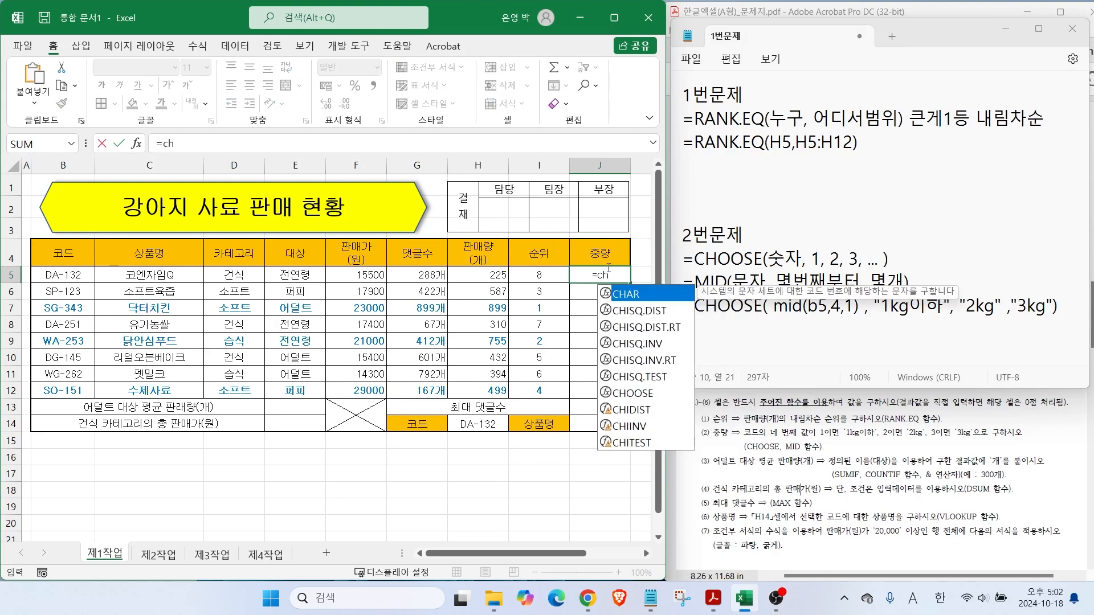
double_click(633, 394)
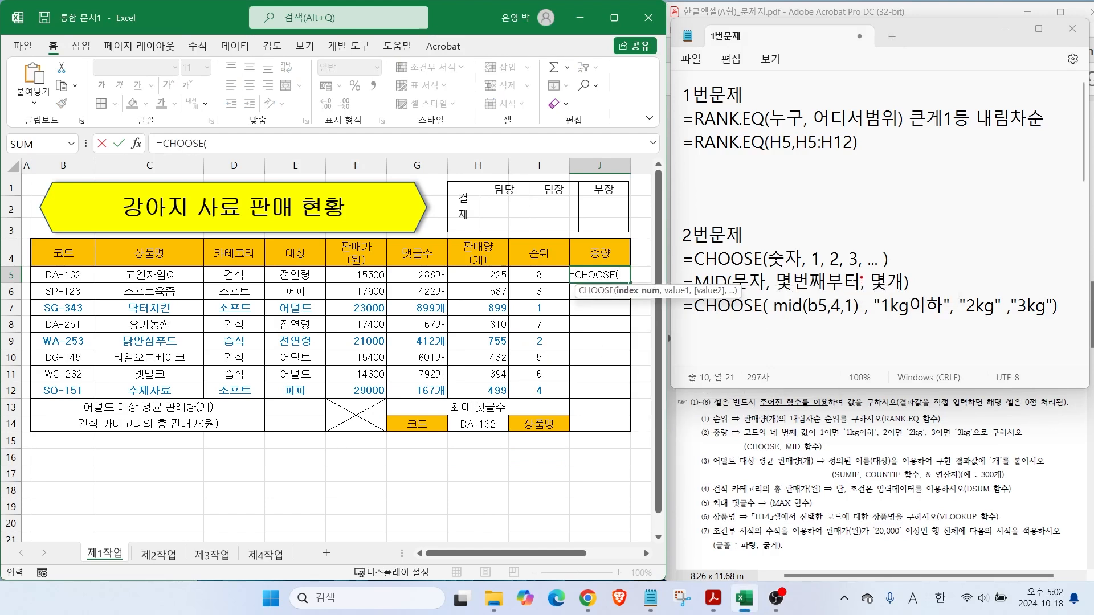
mouse_move(854, 327)
mouse_down()
mouse_move(769, 320)
mouse_move(867, 326)
mouse_move(842, 334)
mouse_up()
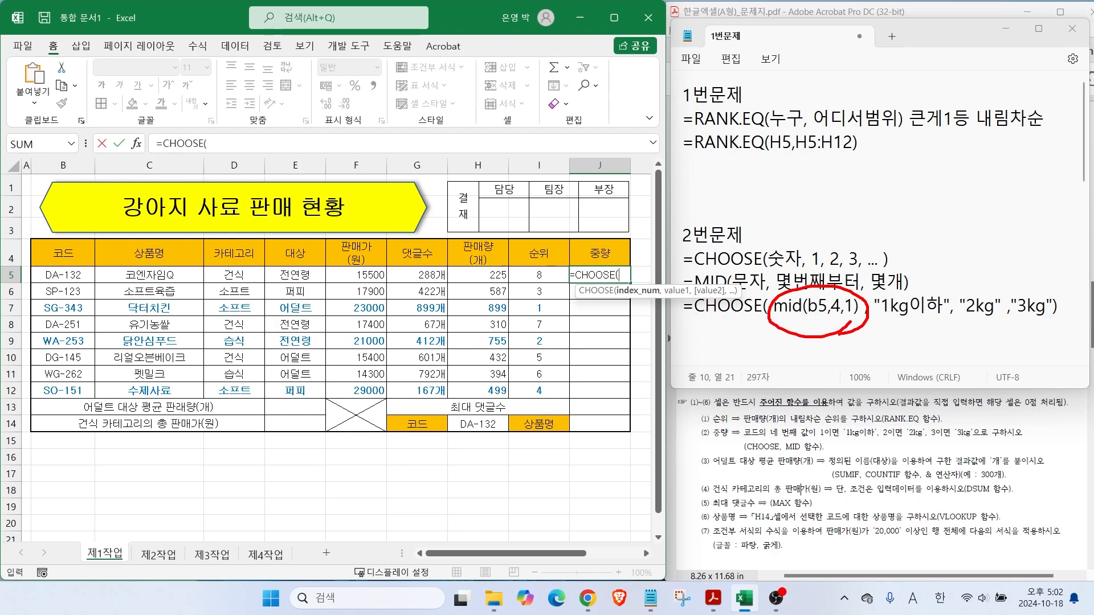
key(Escape)
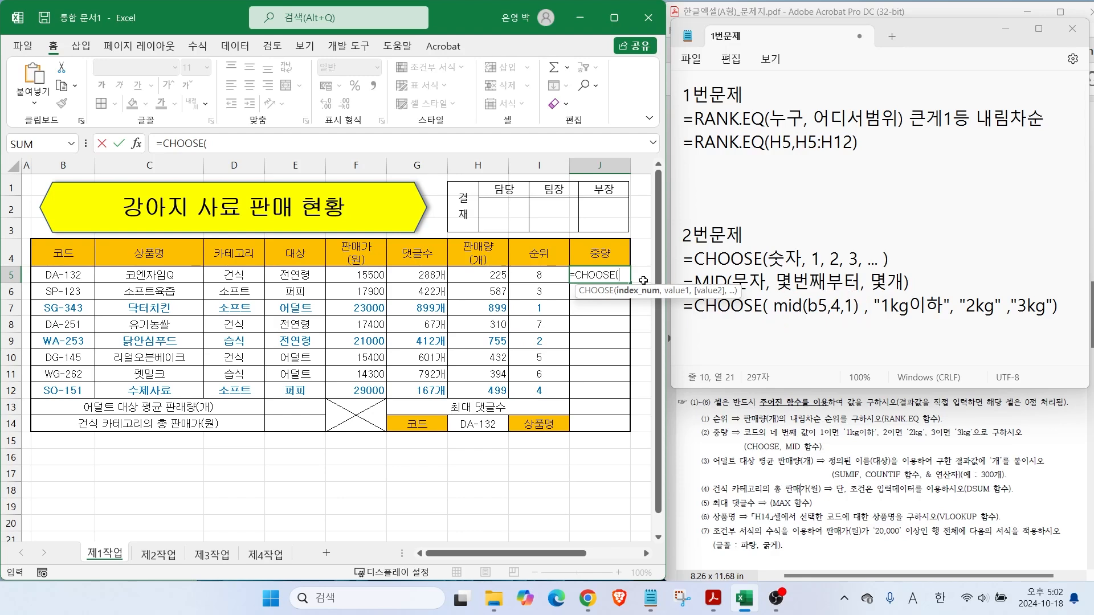
text(m)
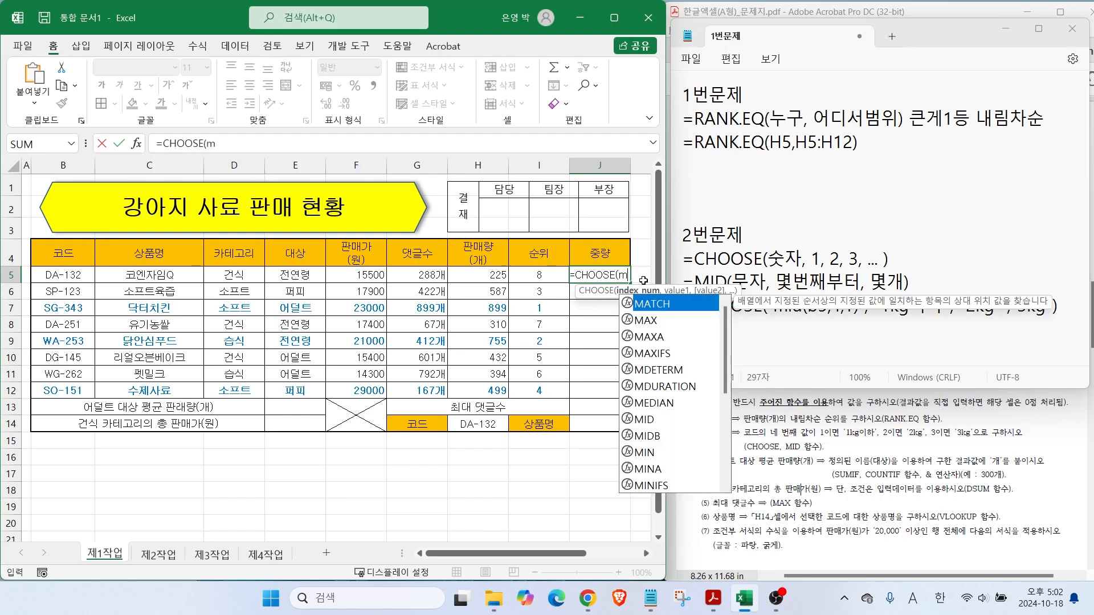
double_click(646, 419)
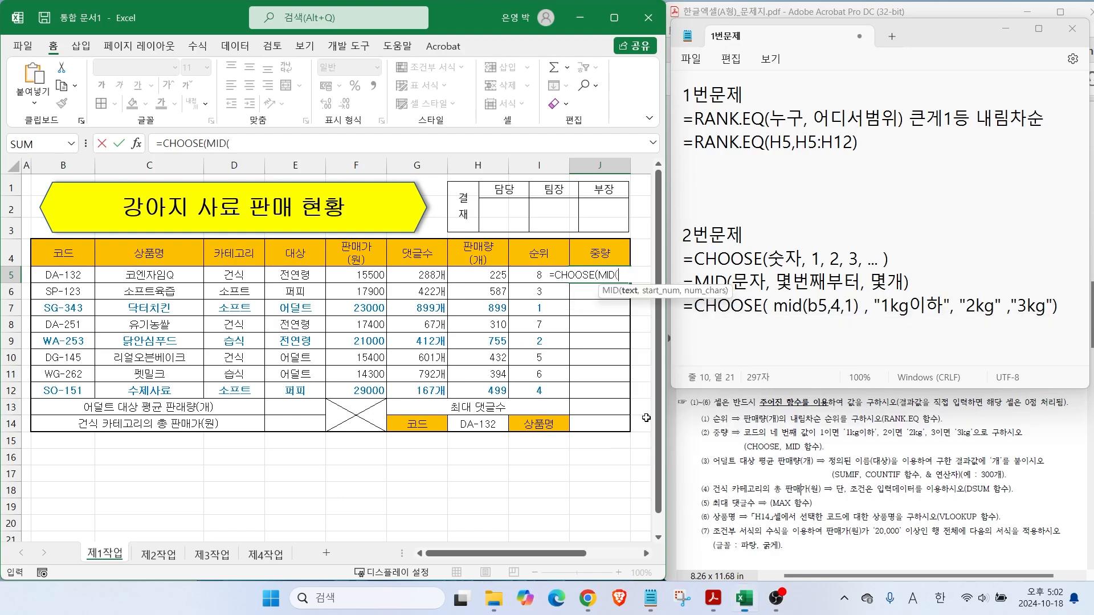
click(57, 273)
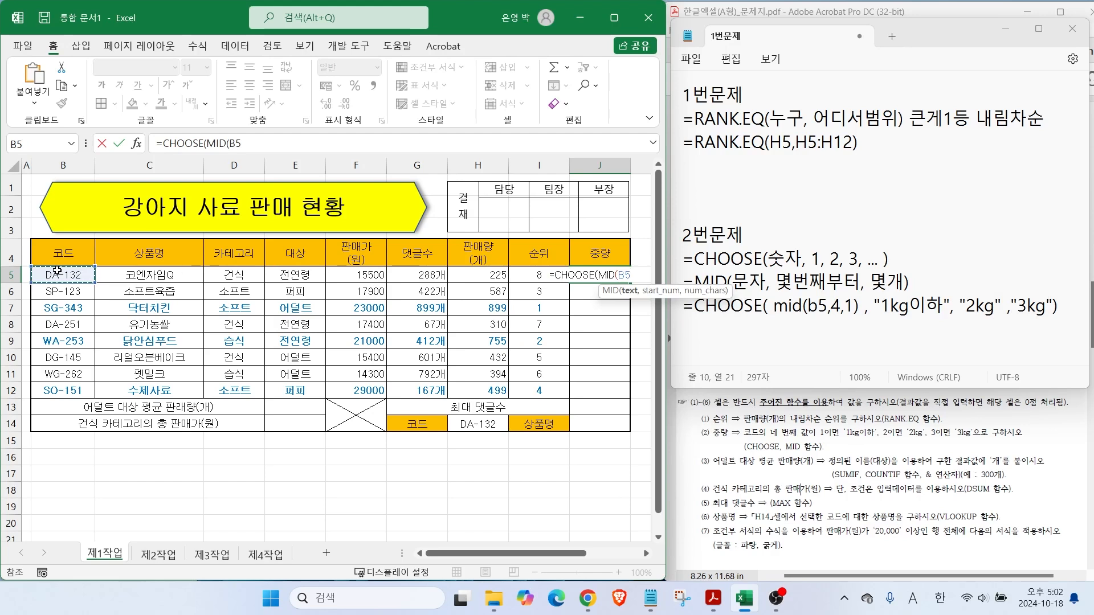
text(,)
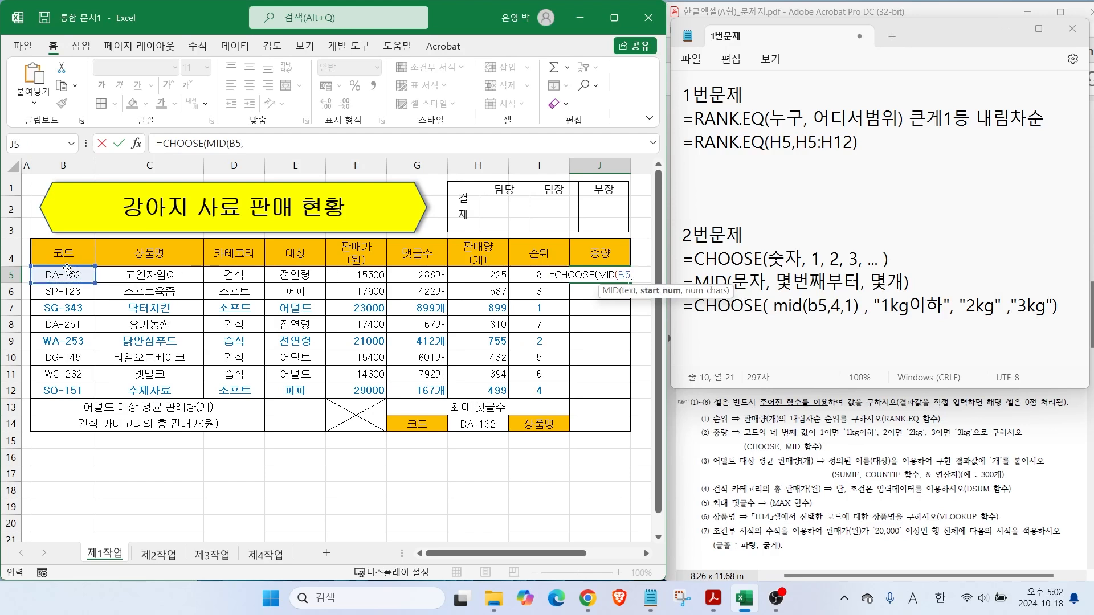
text(4,1))
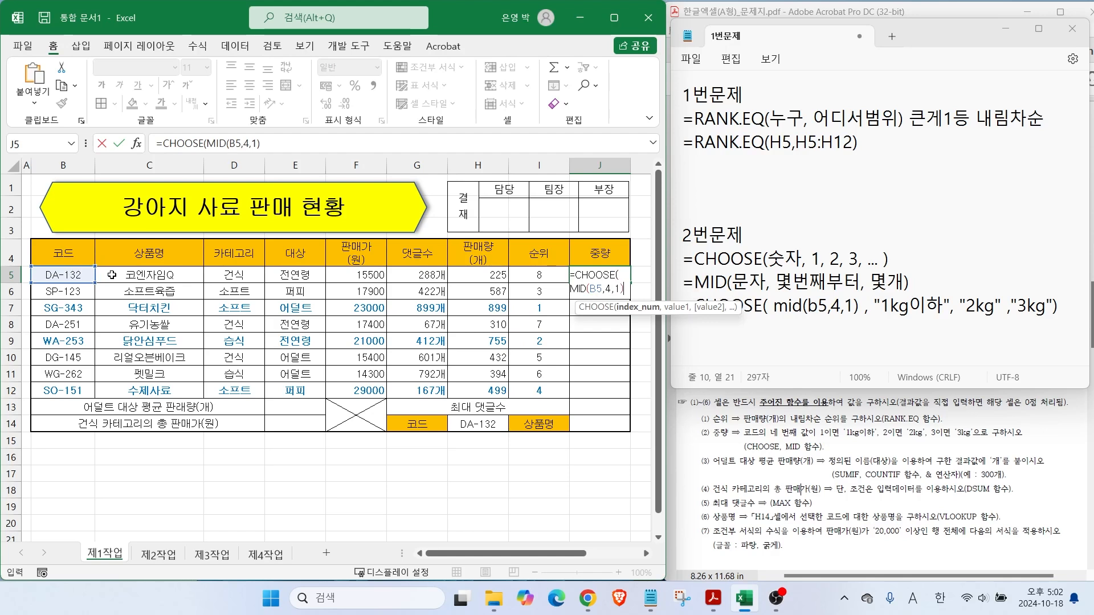
Complete the CHOOSE formula in J5 with the values "1kg이하", "2kg" and "3kg", and enter it.
text(,)
text( "1)
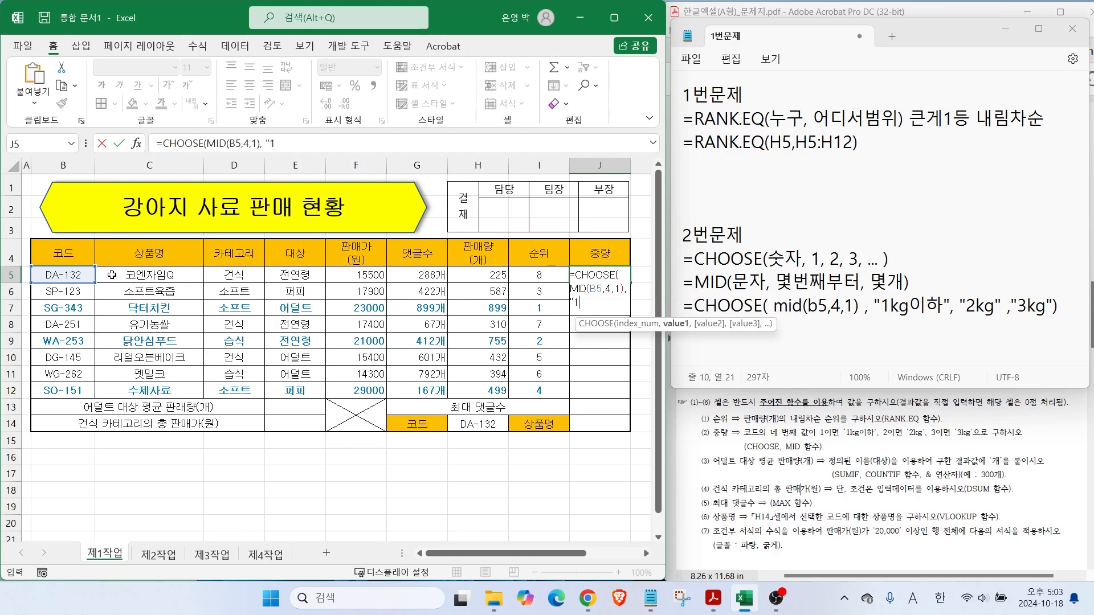
key(Hangul)
text(1ㅏ)
key(BackSpace)
key(Hangul)
text(kg)
key(Hangul)
text(일)
key(BackSpace)
text(하", "2)
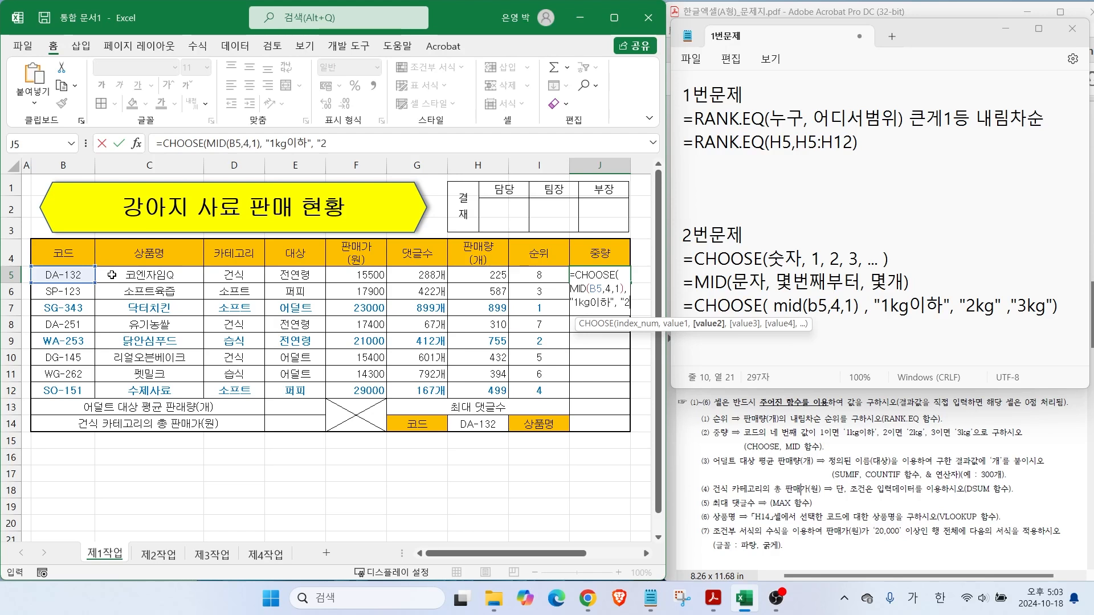
key(Hangul)
text(2kg", ")
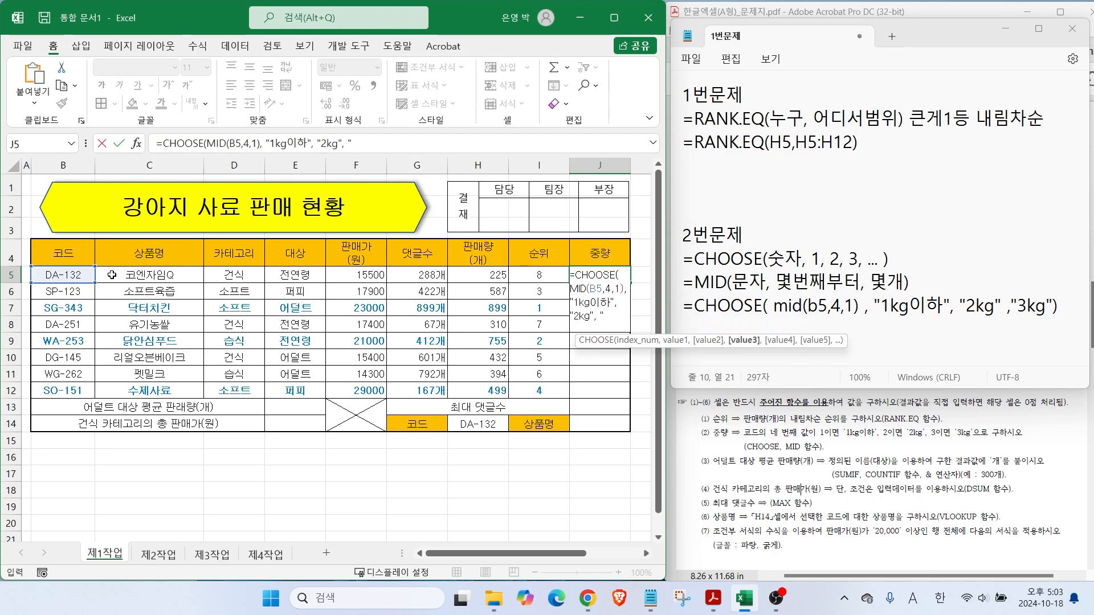
text(3kg"))
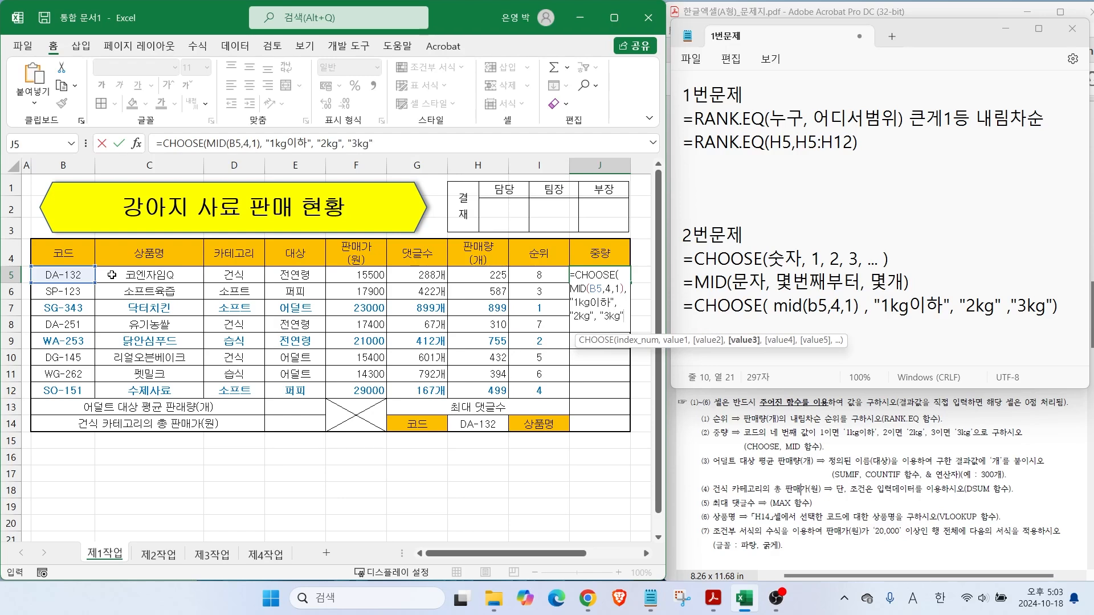
key(Return)
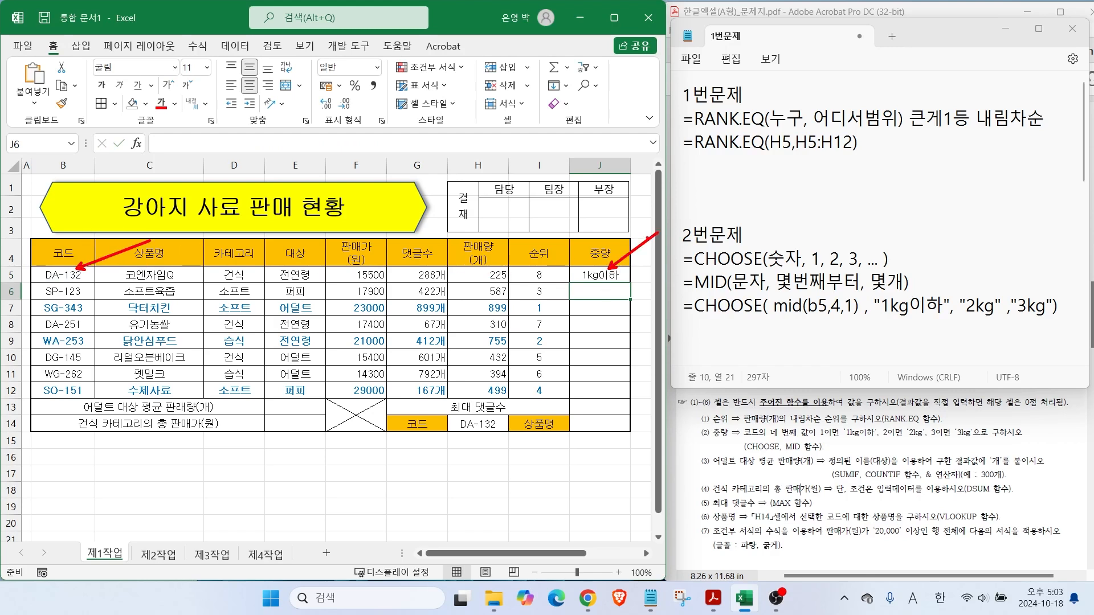
Fill the 중량 formula from J5 down through J12.
click(595, 273)
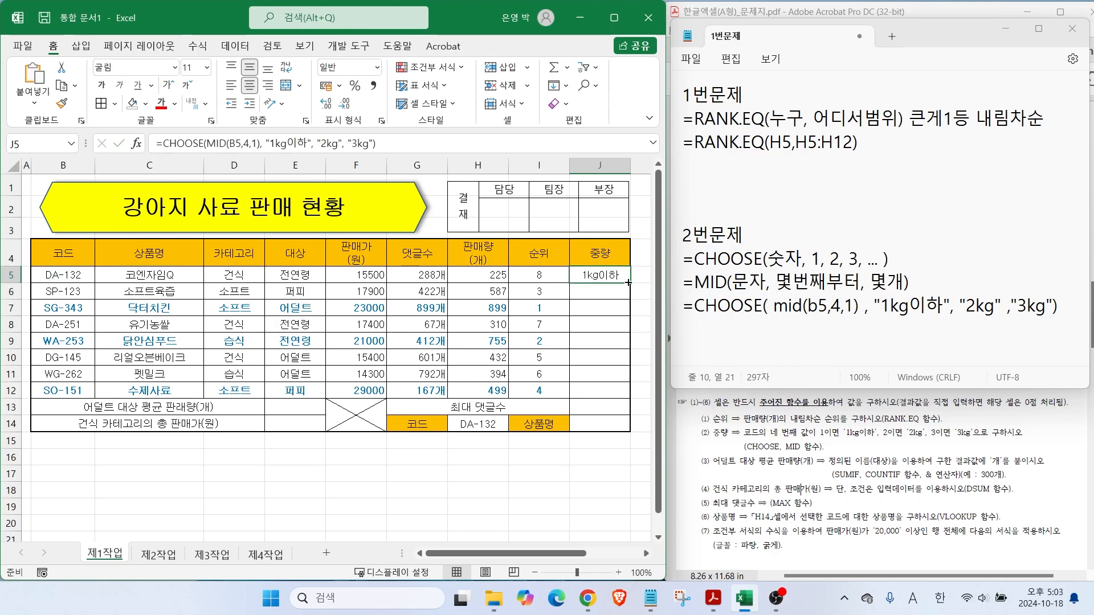
drag(628, 283, 631, 402)
click(552, 474)
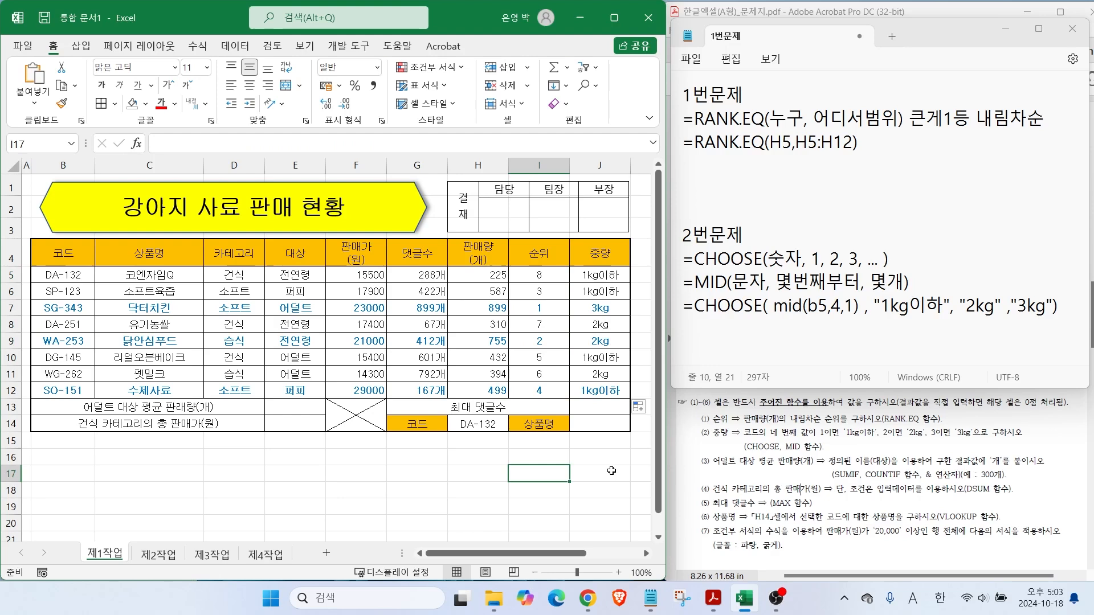
Read condition (3) on the 어덜트 average 판매량 and compare it with the SUMIF and COUNTIF notes under 3번문제.
scroll(889, 342, down, 4)
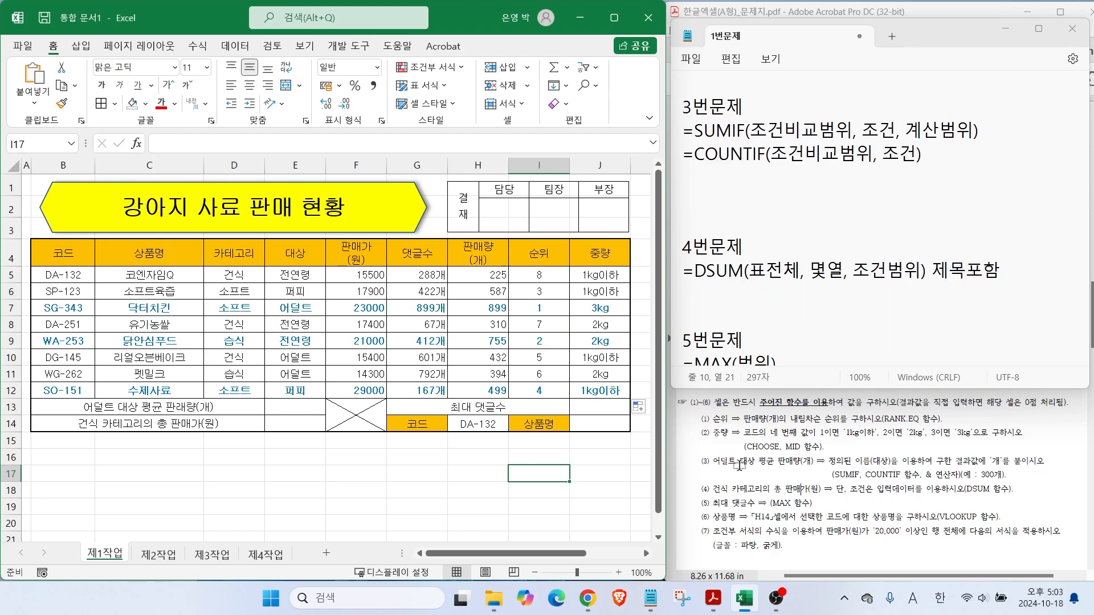
drag(717, 471, 819, 470)
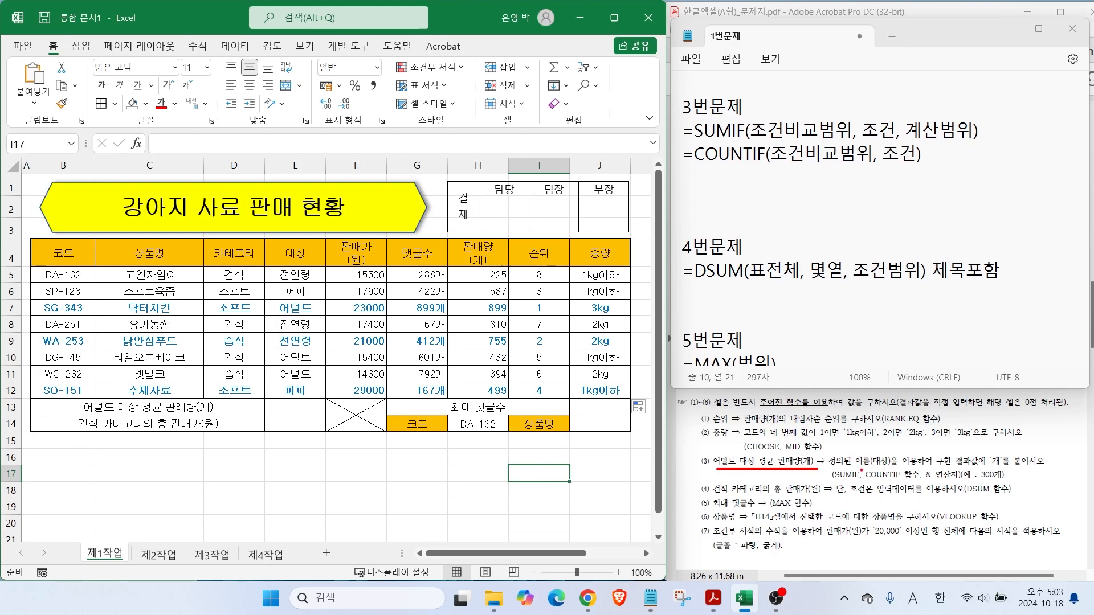
drag(844, 467, 892, 466)
mouse_move(1004, 465)
mouse_down()
mouse_move(963, 466)
mouse_move(980, 449)
mouse_move(1016, 453)
mouse_up()
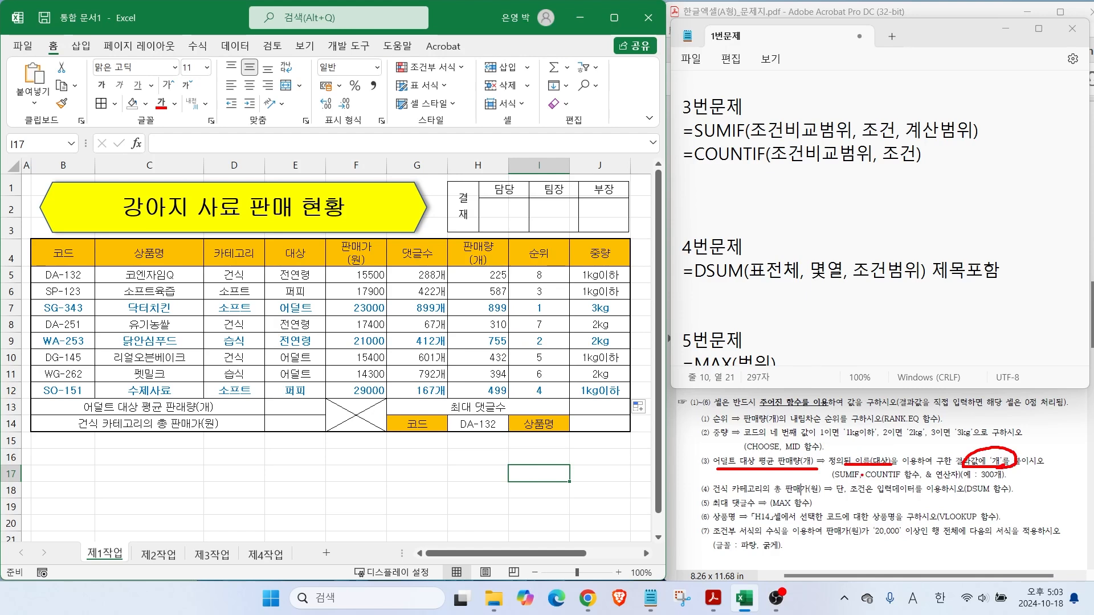
drag(832, 479, 971, 479)
key(Escape)
key(ctrl+2)
drag(768, 103, 735, 122)
drag(776, 191, 744, 166)
key(Escape)
key(ctrl+2)
Illustrate the average required by condition (3) with four subjects: 400 divided by 4 equals 100.
drag(728, 471, 846, 472)
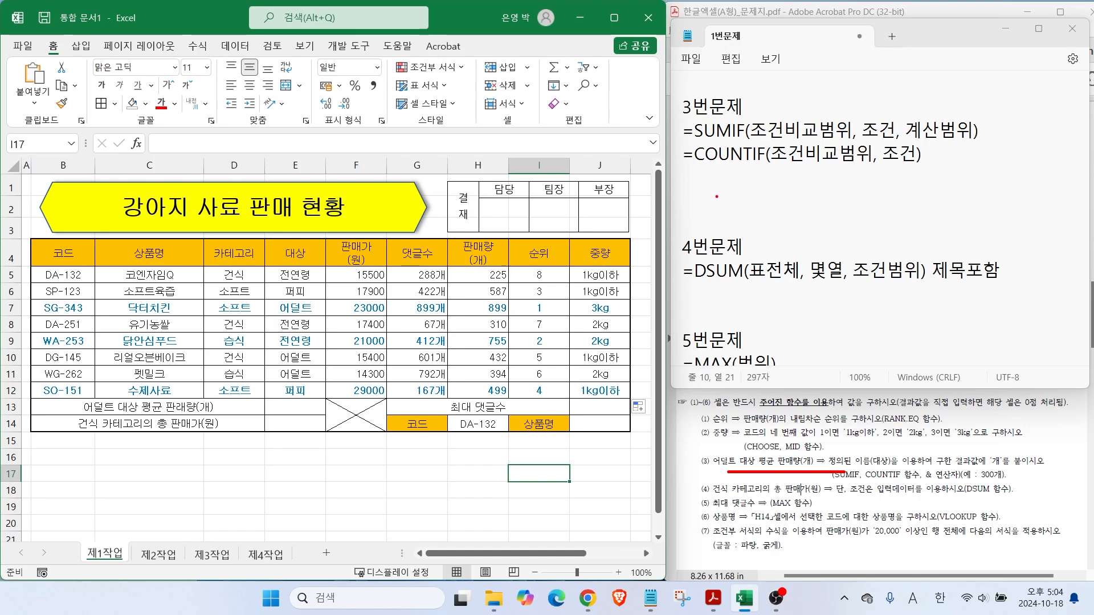
mouse_move(714, 183)
mouse_down()
mouse_move(702, 203)
mouse_move(736, 201)
mouse_up()
drag(731, 205, 764, 193)
mouse_move(765, 191)
mouse_down()
mouse_move(786, 191)
mouse_move(766, 182)
mouse_move(782, 212)
mouse_up()
drag(781, 214, 775, 226)
drag(812, 178, 834, 202)
drag(815, 180, 818, 213)
mouse_move(833, 189)
mouse_down()
mouse_move(826, 196)
mouse_move(847, 190)
mouse_up()
mouse_move(950, 188)
mouse_down()
mouse_move(956, 205)
mouse_move(969, 191)
mouse_move(999, 194)
mouse_up()
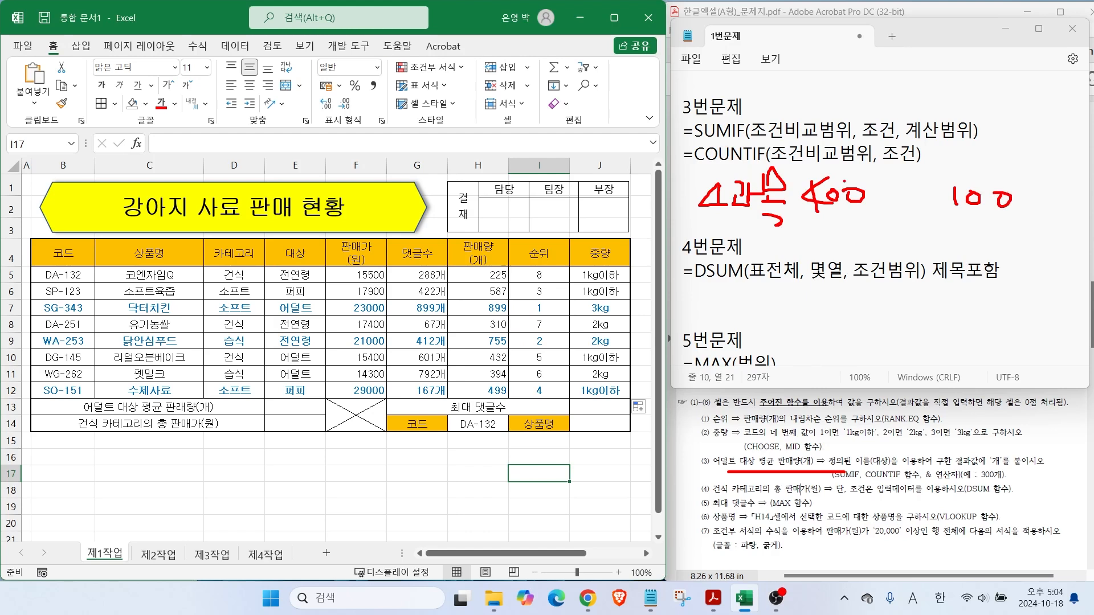
mouse_move(864, 218)
mouse_down()
mouse_move(805, 212)
mouse_move(870, 169)
mouse_move(863, 215)
mouse_up()
drag(904, 151, 851, 233)
mouse_move(730, 216)
mouse_down()
mouse_move(737, 194)
mouse_move(732, 208)
mouse_up()
mouse_move(896, 186)
mouse_down()
mouse_move(893, 215)
mouse_move(938, 191)
mouse_move(931, 199)
mouse_up()
mouse_move(1015, 205)
mouse_down()
mouse_move(989, 220)
mouse_move(1020, 183)
mouse_move(982, 223)
mouse_up()
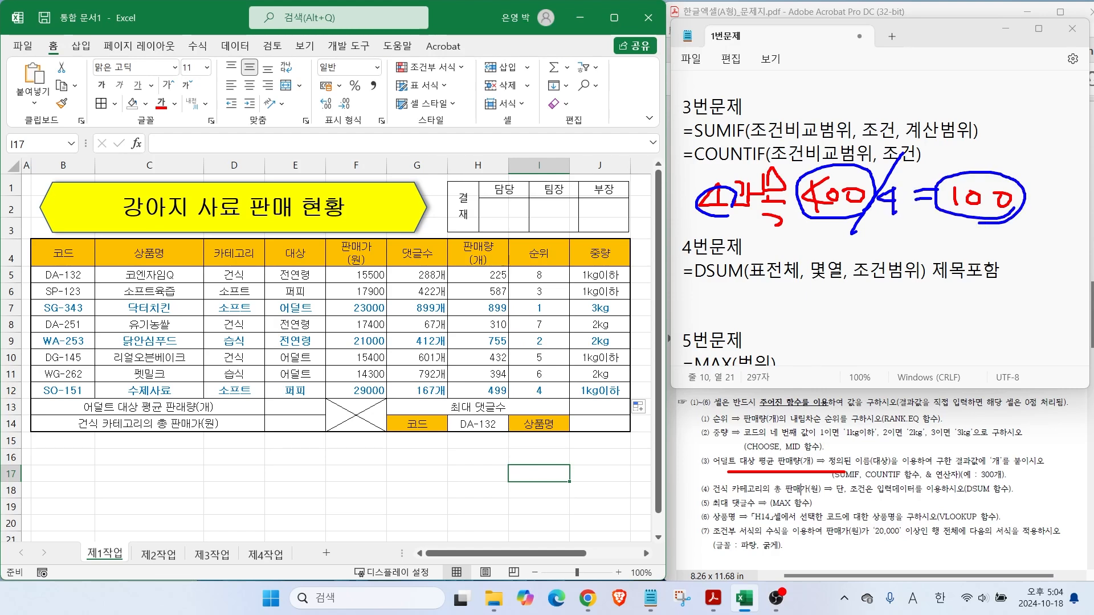
Relate the average to sum divided by count, matching each part to the SUMIF and COUNTIF notes.
drag(817, 229, 804, 255)
mouse_move(824, 240)
mouse_down()
mouse_move(827, 249)
mouse_move(858, 237)
mouse_move(886, 260)
mouse_move(933, 235)
mouse_move(975, 244)
mouse_move(989, 229)
mouse_up()
drag(980, 224, 984, 247)
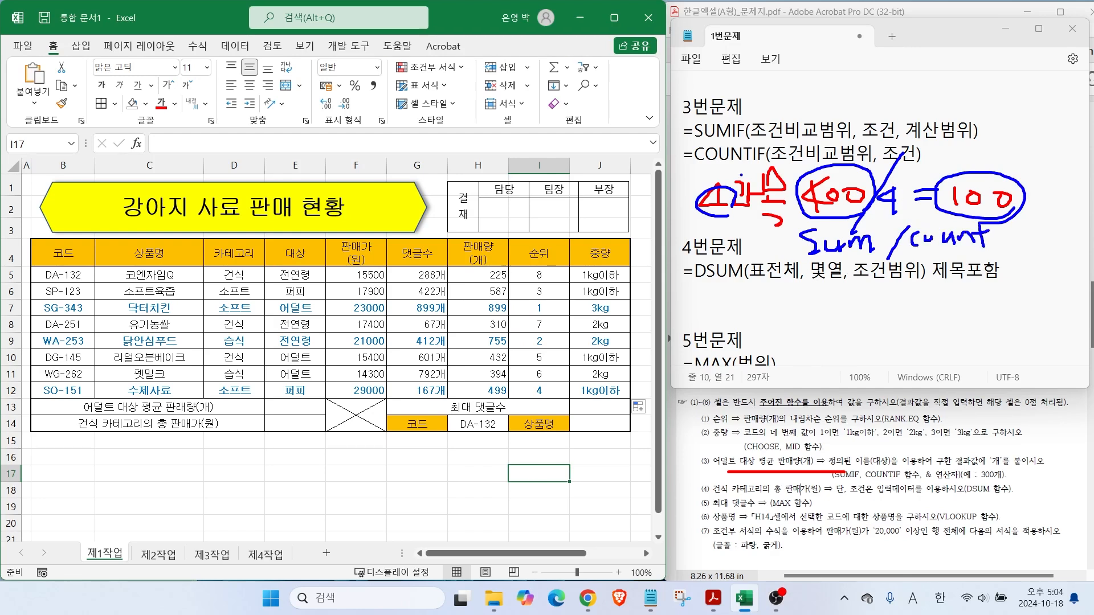
drag(705, 128, 740, 100)
drag(721, 166, 761, 194)
key(Escape)
Begin a formula note below the COUNTIF line with =sumif(e5:e12, taking the 대상 data as the comparison range.
click(723, 180)
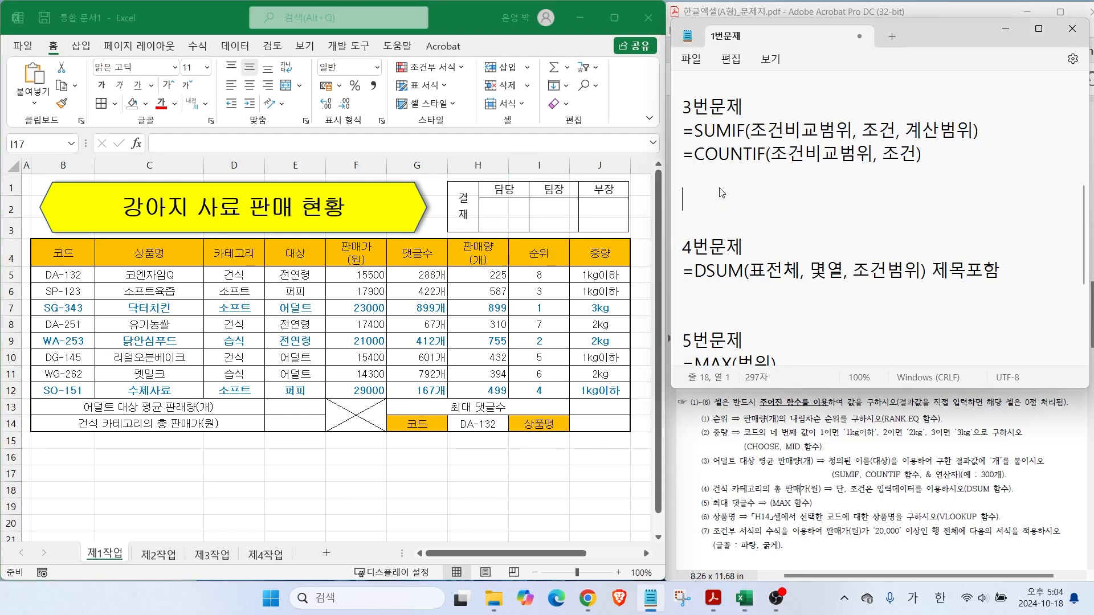
click(693, 182)
text(=ㄴ)
key(BackSpace)
key(Hangul)
text(sumif()
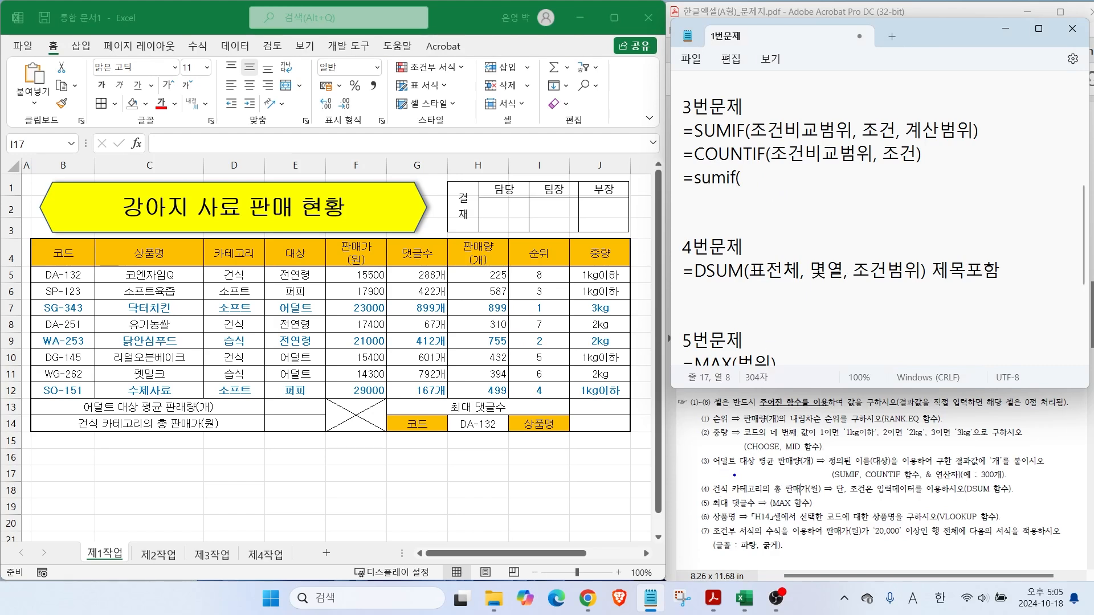
drag(713, 464, 784, 467)
drag(265, 264, 317, 406)
mouse_move(296, 272)
mouse_down()
mouse_move(279, 318)
mouse_move(309, 397)
mouse_up()
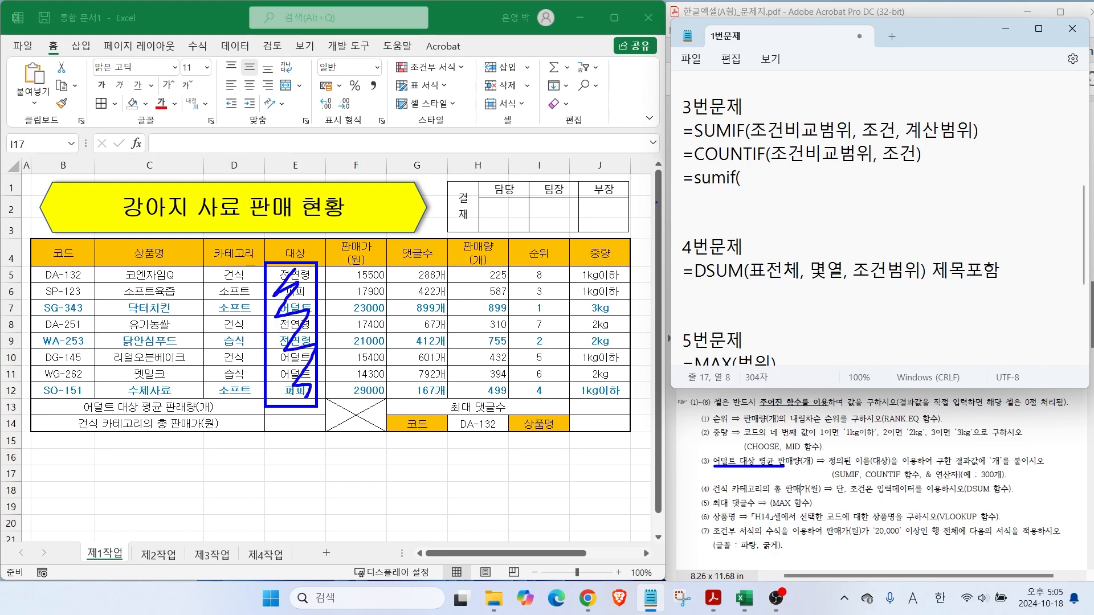
key(Escape)
text(e5:e12,)
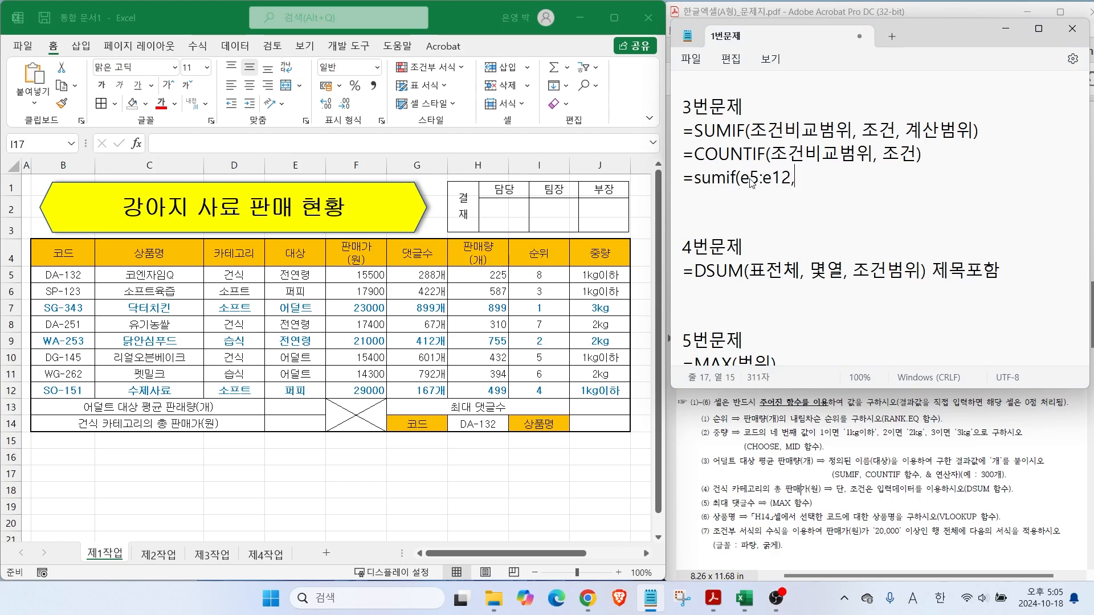
Add "어덜트" as the condition in the sumif note, followed by a comma.
key(ctrl+2)
drag(755, 138, 850, 133)
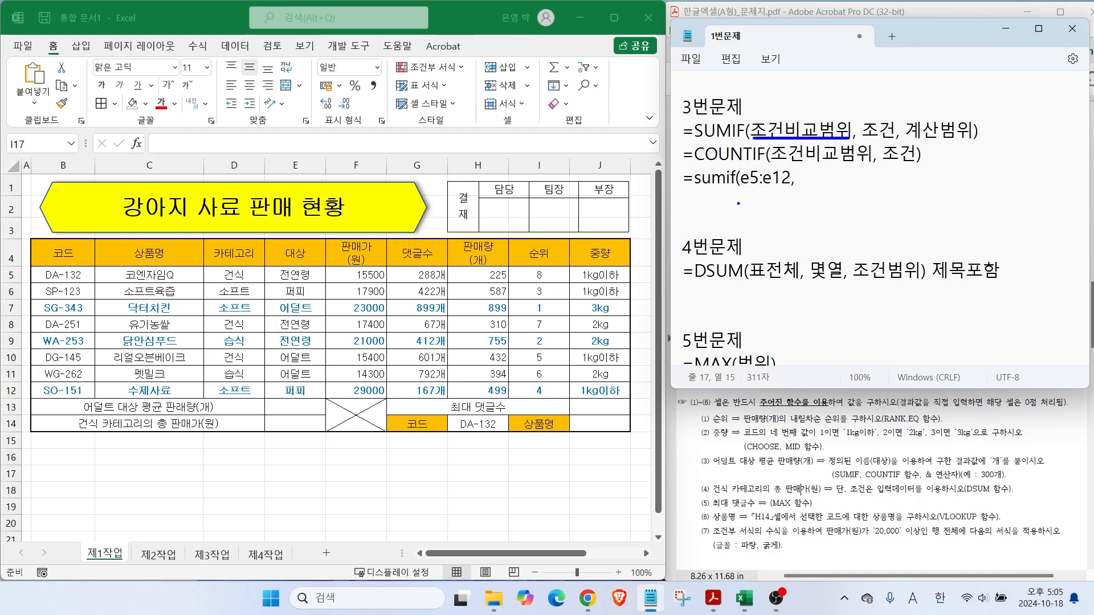
key(Escape)
text("d)
key(BackSpace)
key(Hangul)
text(얻덜트)
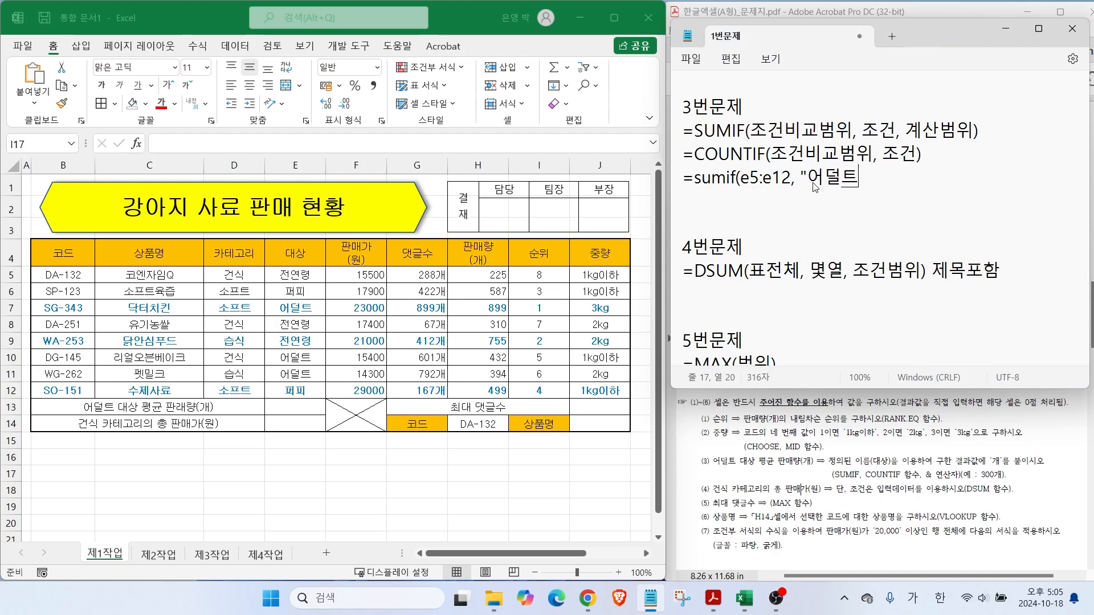
text(",)
Outline the 대상 data in the table and point out each 어덜트 entry in it.
drag(267, 261, 340, 408)
drag(299, 308, 340, 291)
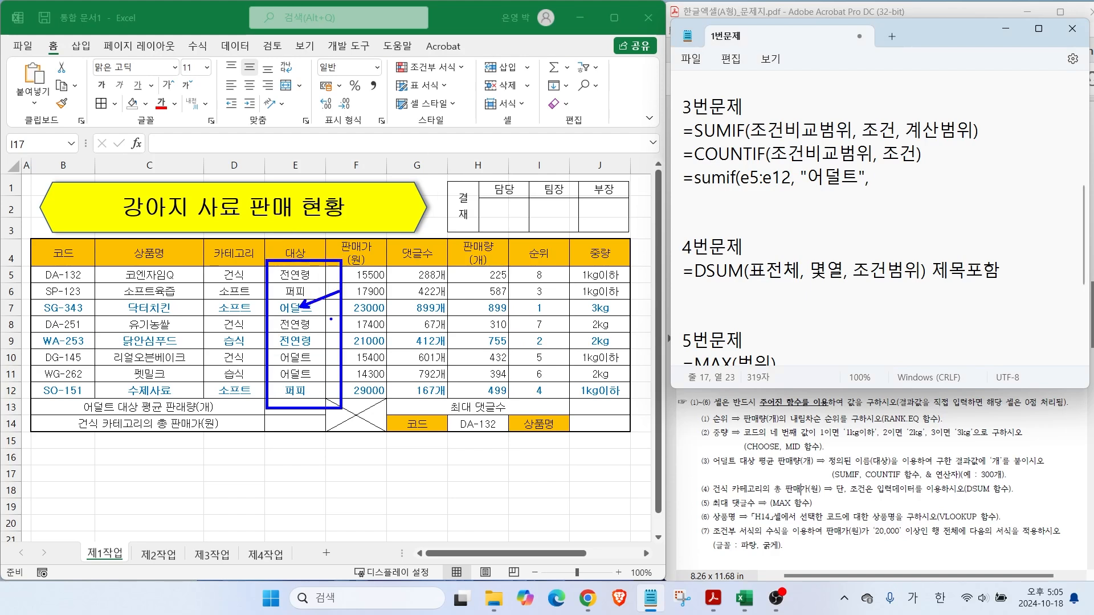
mouse_move(310, 355)
mouse_down()
mouse_move(340, 345)
mouse_move(341, 368)
mouse_up()
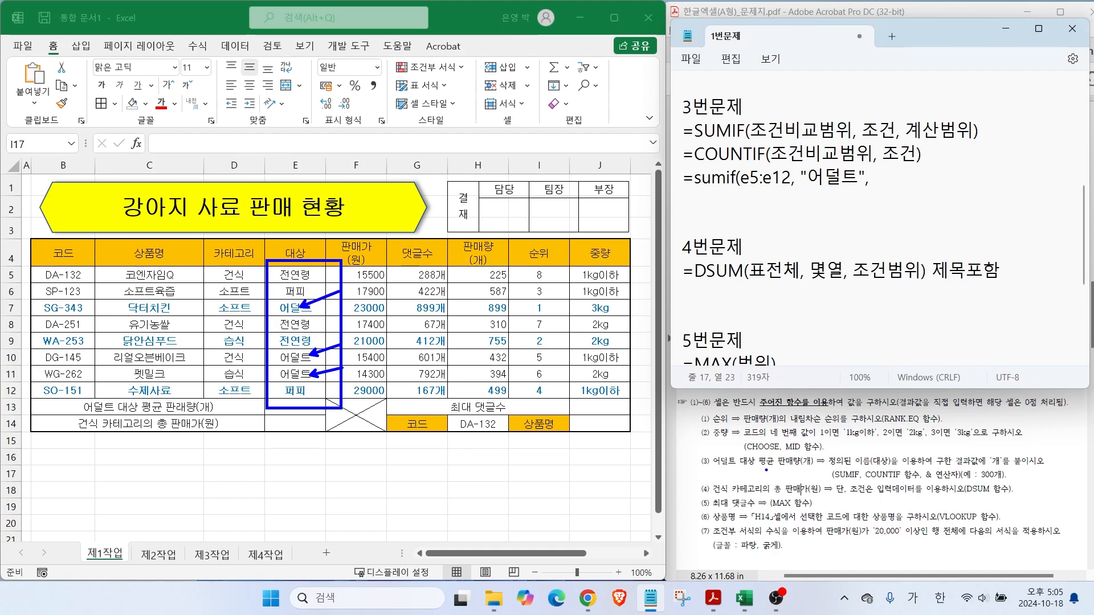
Underline the average 판매량 requirement of condition (3) and trace the 어덜트 rows across to their 판매량 values.
drag(731, 469, 834, 468)
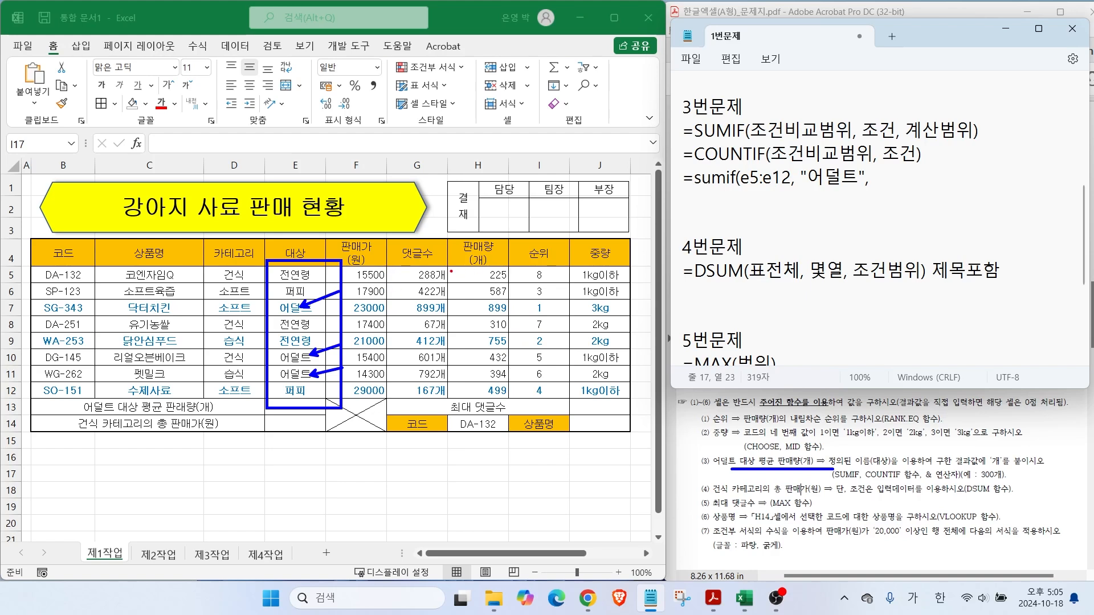
drag(447, 267, 512, 407)
drag(281, 312, 508, 312)
drag(282, 362, 521, 361)
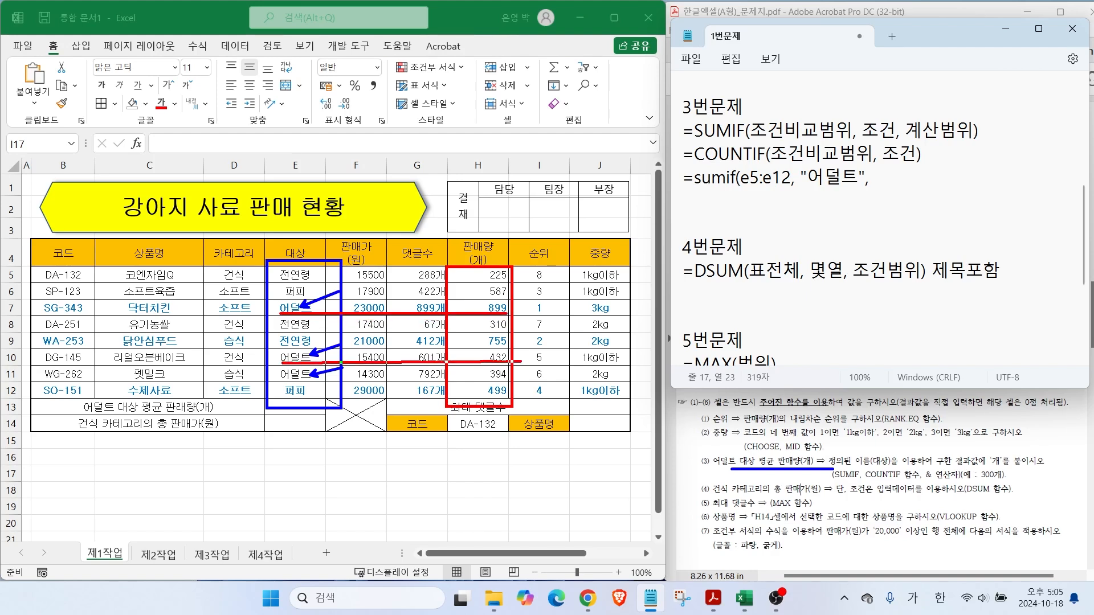
drag(283, 383, 513, 382)
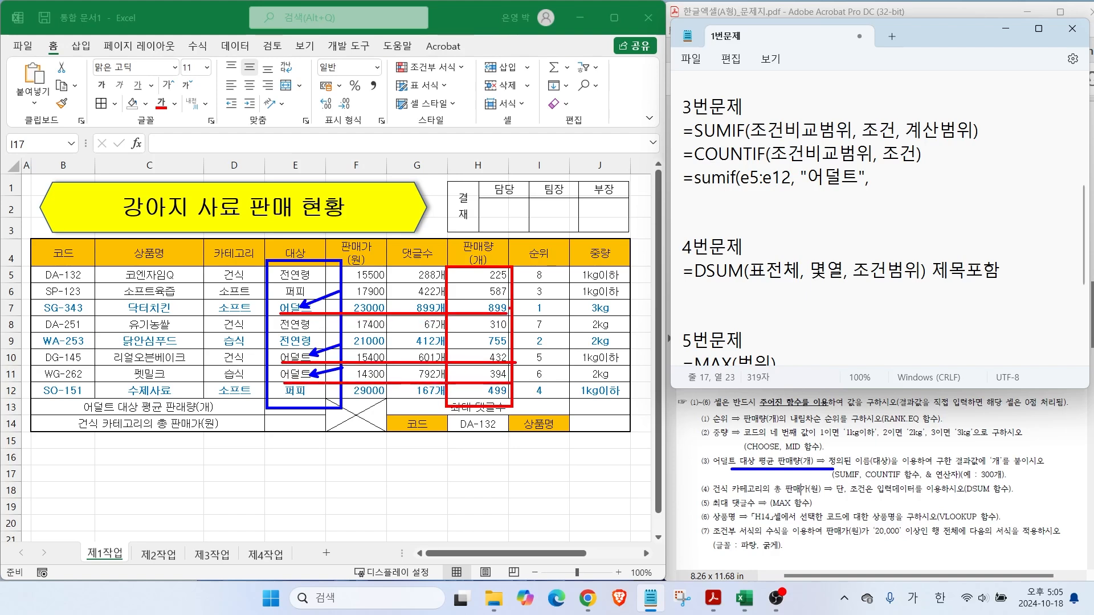
drag(485, 308, 515, 325)
mouse_move(477, 359)
mouse_down()
mouse_move(505, 356)
mouse_move(513, 378)
mouse_up()
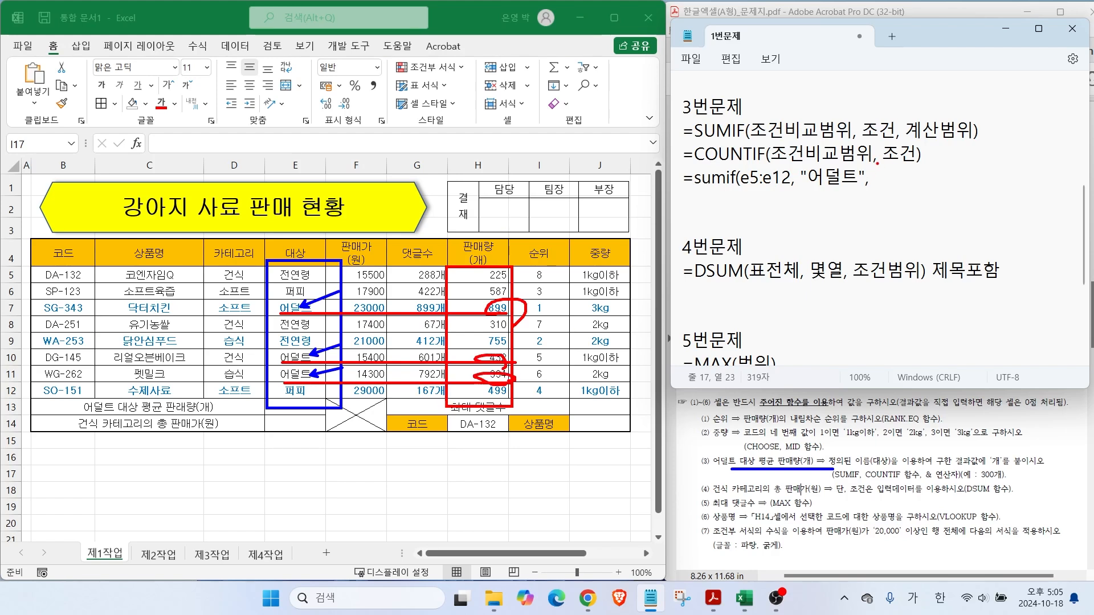
key(Escape)
Complete the sumif note with h5:h12 as the calculation range and a closing parenthesis.
text(ㅗ)
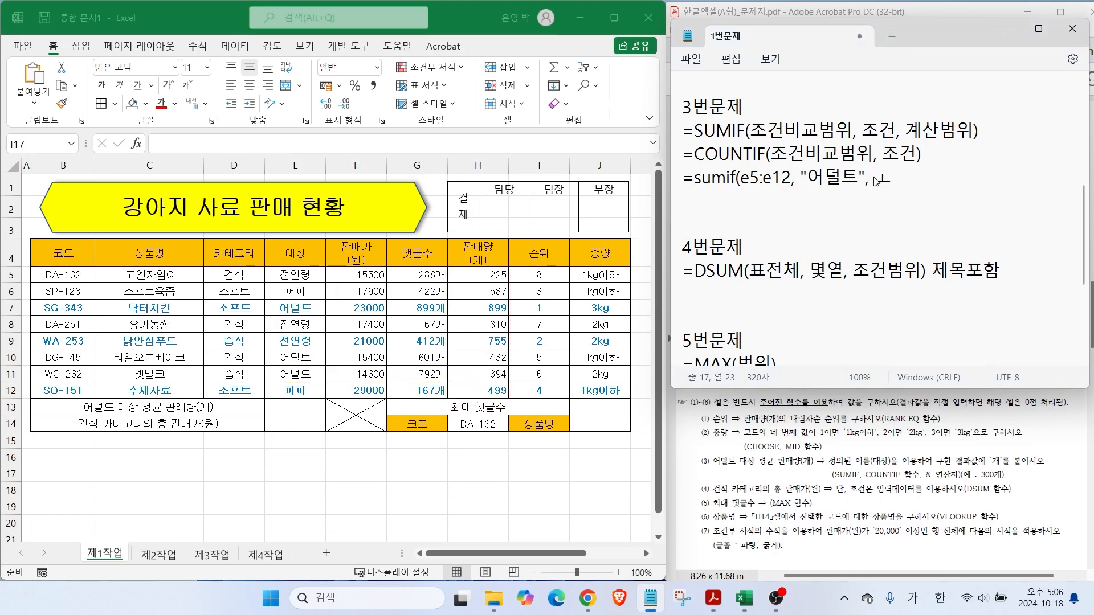
key(BackSpace)
key(Hangul)
text(h5:h12))
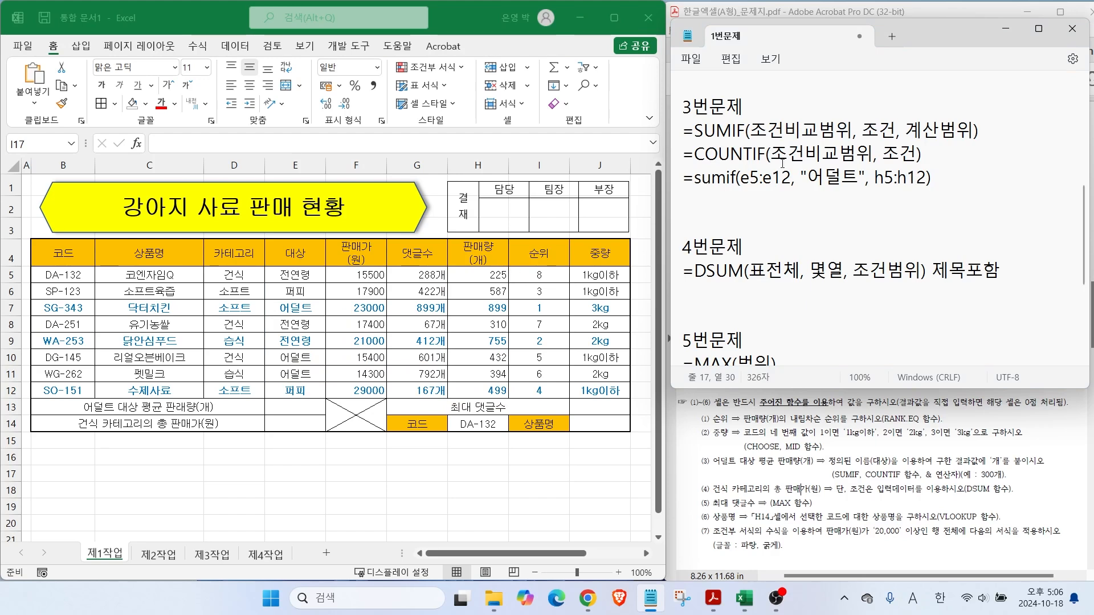
Begin a countif( note on a new line below the sumif note.
key(Return)
text(countif)
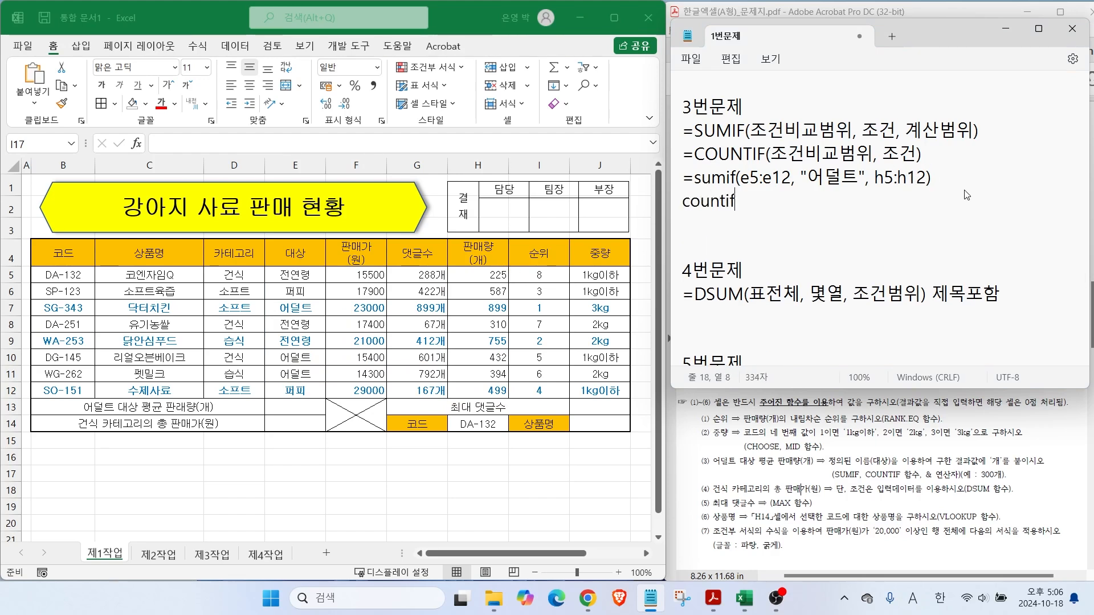
text(()
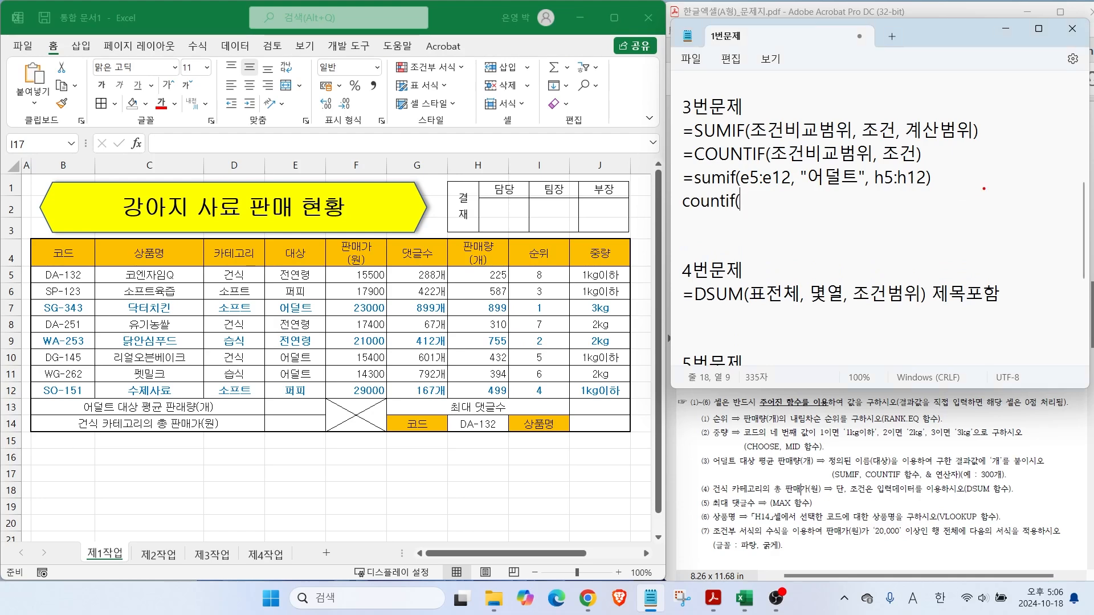
Match the COUNTIF arguments to e5:e12 and "어덜트" in the sumif note, and point out the 어덜트 entries to count.
drag(782, 165, 870, 163)
drag(779, 183, 798, 189)
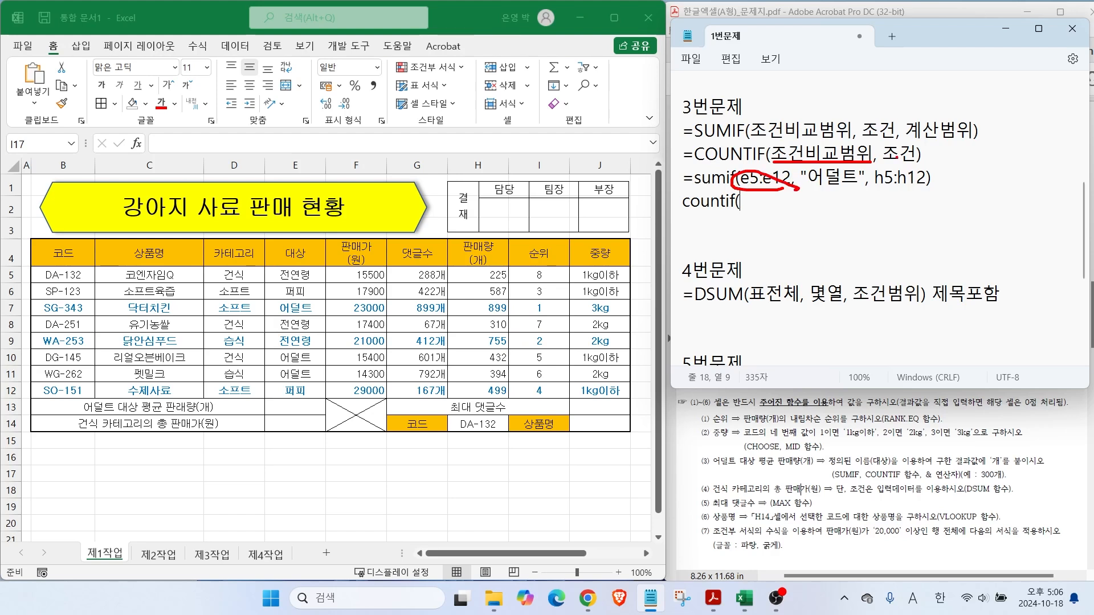
mouse_move(911, 161)
mouse_down()
mouse_move(892, 158)
mouse_move(922, 153)
mouse_up()
mouse_move(855, 185)
mouse_down()
mouse_move(820, 165)
mouse_move(850, 178)
mouse_up()
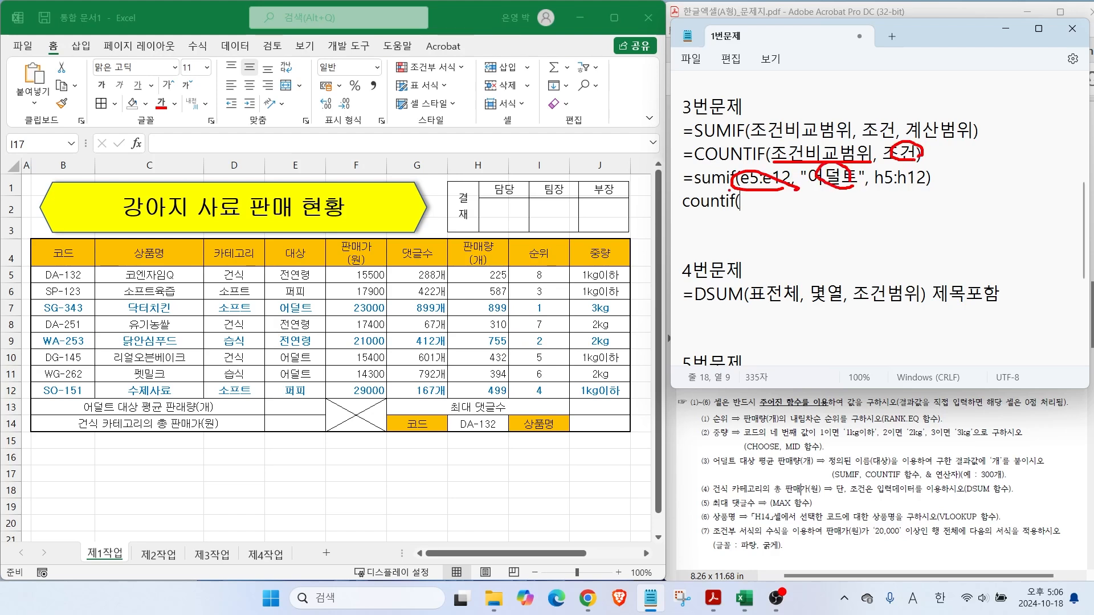
mouse_move(266, 268)
mouse_down()
mouse_move(309, 349)
mouse_move(316, 396)
mouse_up()
drag(351, 295, 308, 305)
mouse_move(350, 340)
mouse_down()
mouse_move(305, 356)
mouse_move(306, 372)
mouse_up()
click(333, 377)
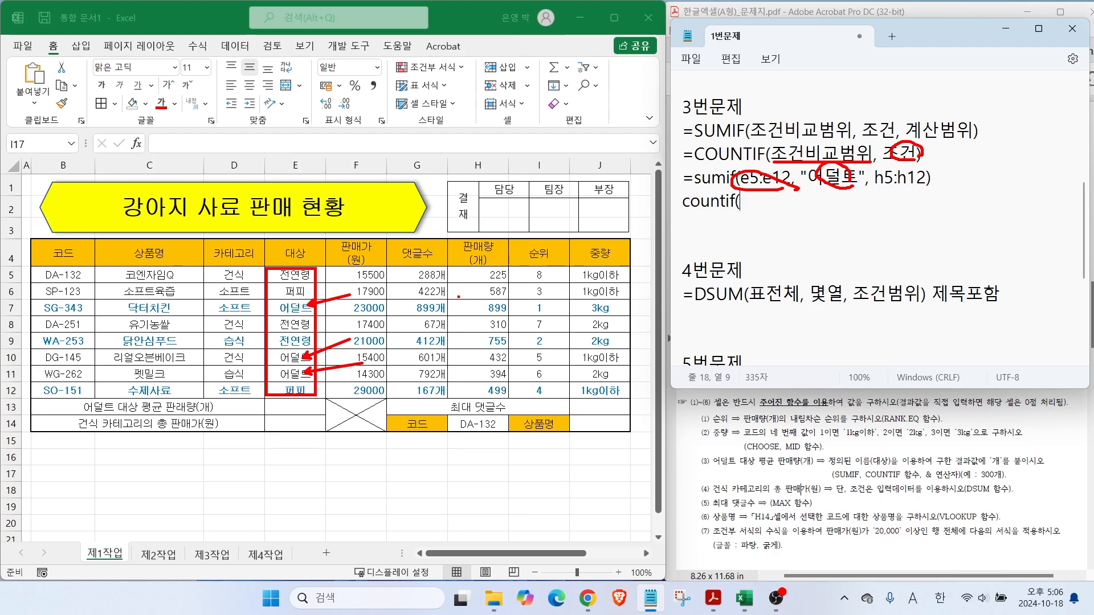
key(Escape)
Copy e5:e12, "어덜트" from the sumif note into the countif note and close its parenthesis.
drag(740, 178, 868, 188)
key(ctrl+c)
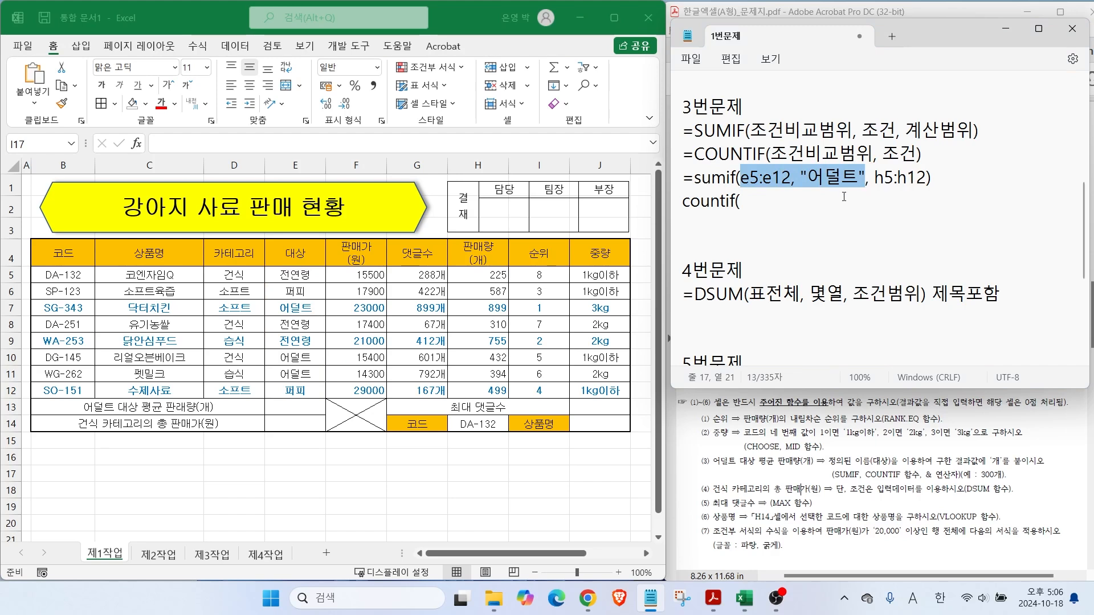
click(774, 211)
key(ctrl+v)
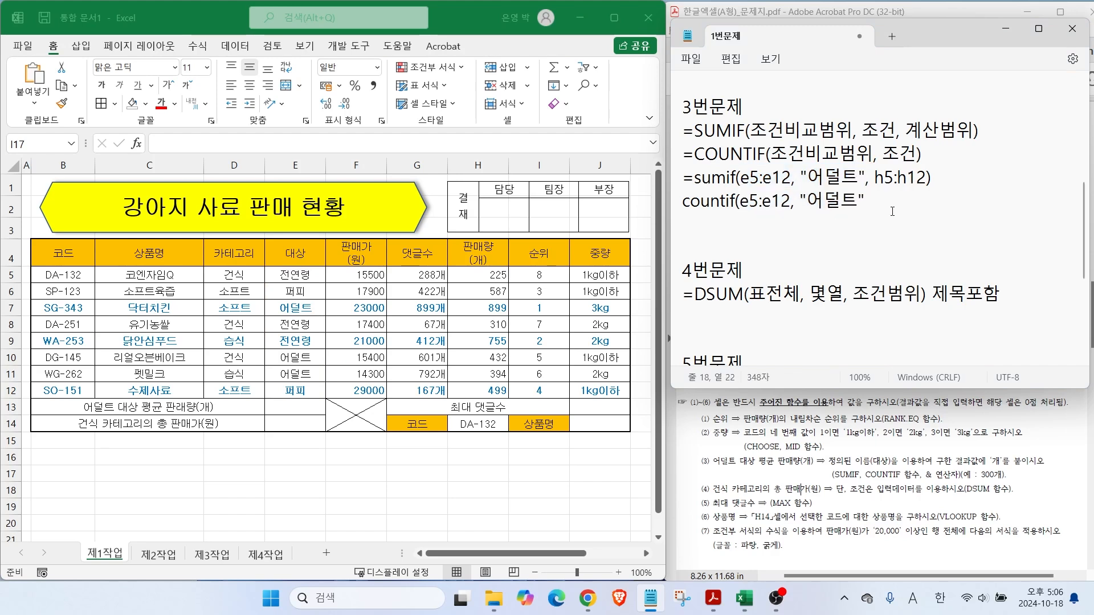
text())
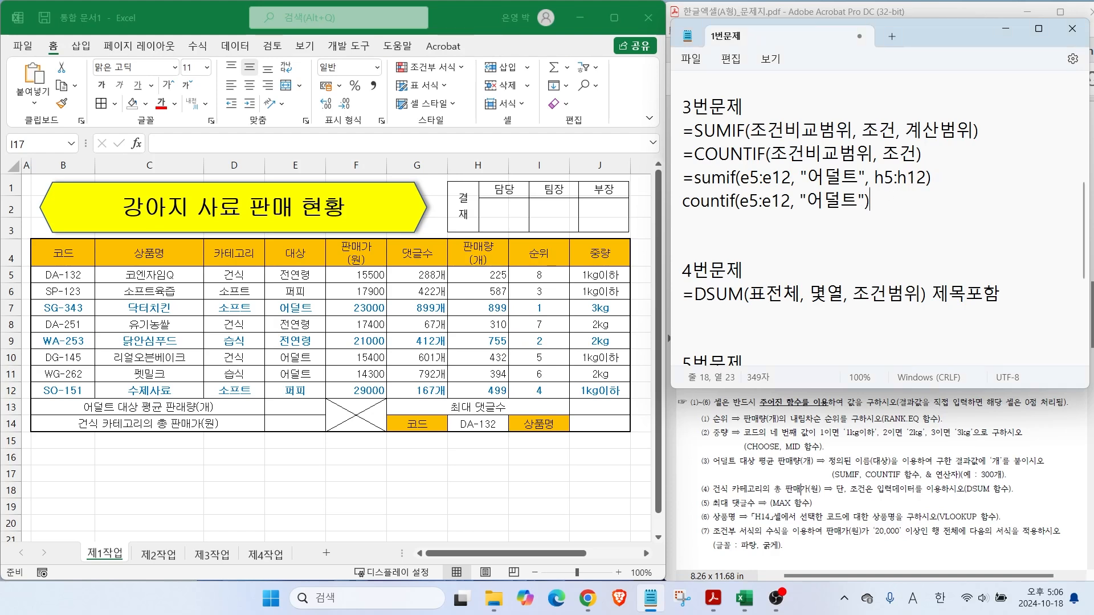
Add a division sign / after the sumif note and review the sumif and countif parts of the combined formula.
drag(970, 151, 933, 194)
click(940, 190)
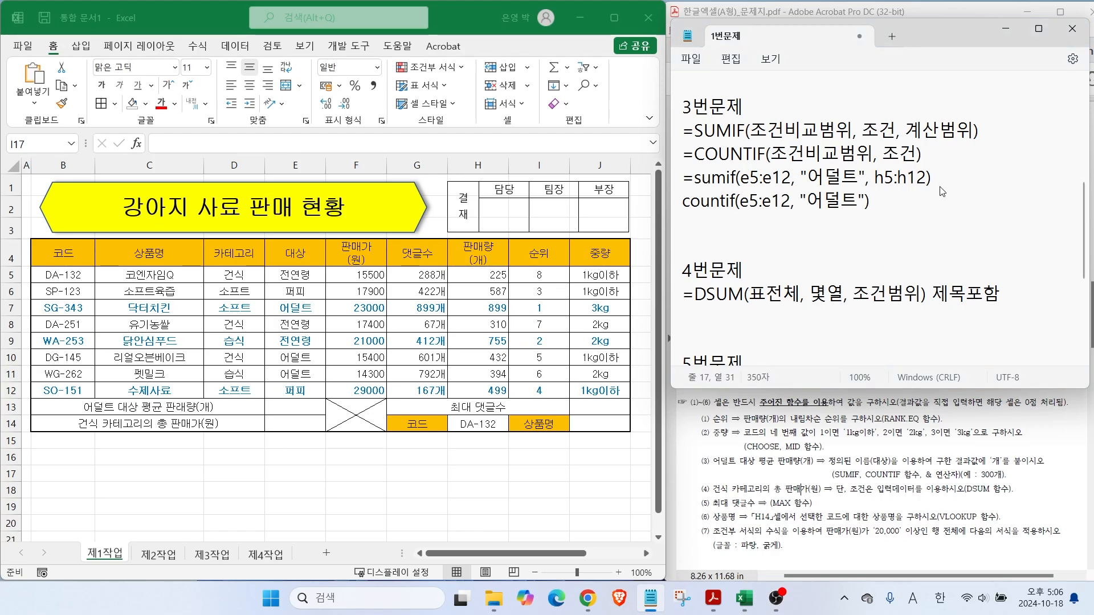
text(/)
drag(697, 178, 946, 178)
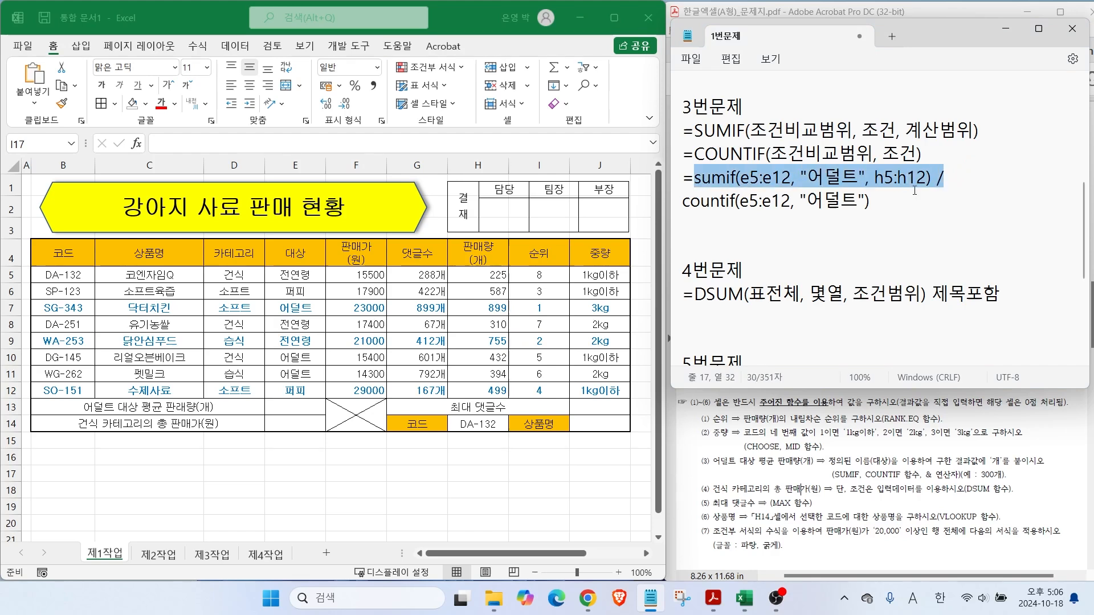
drag(679, 200, 715, 223)
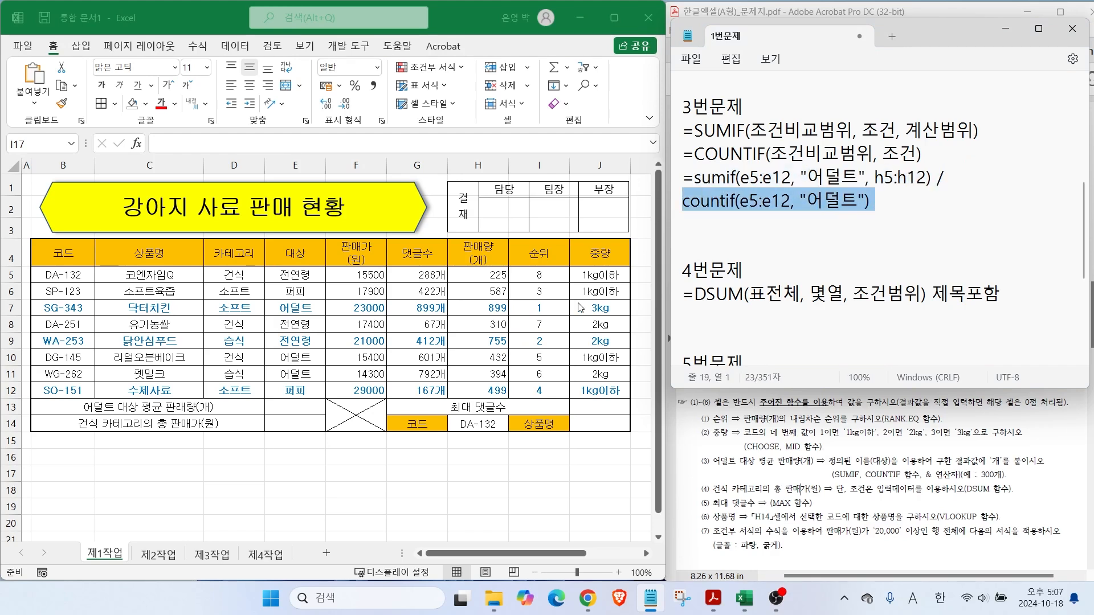
click(959, 233)
Begin a SUMIF formula in E13 with the 대상 data E5:E12 as the comparison range.
click(283, 409)
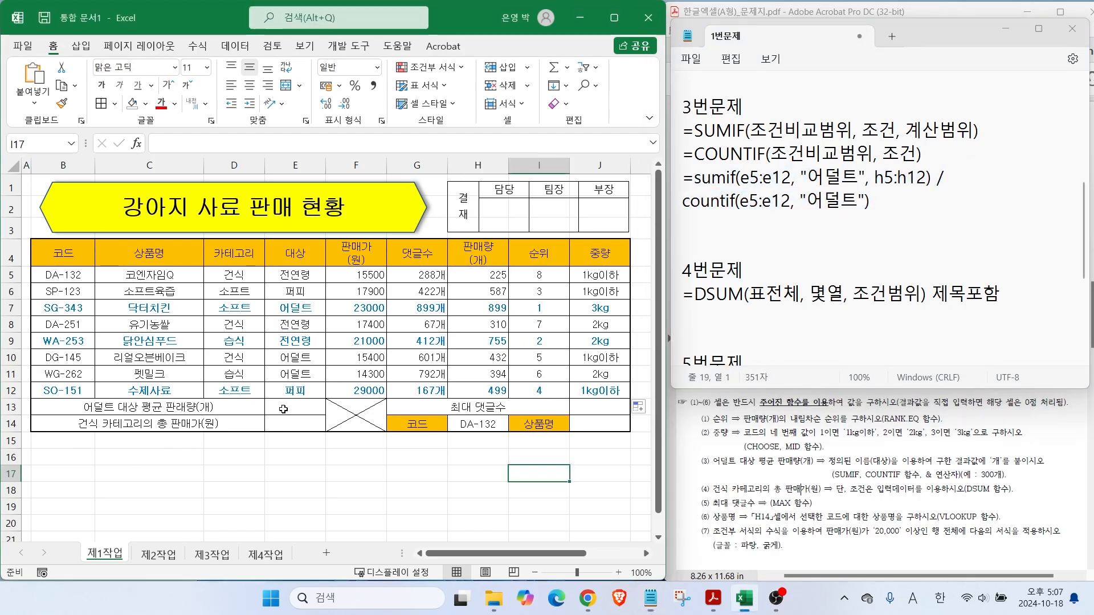
click(283, 409)
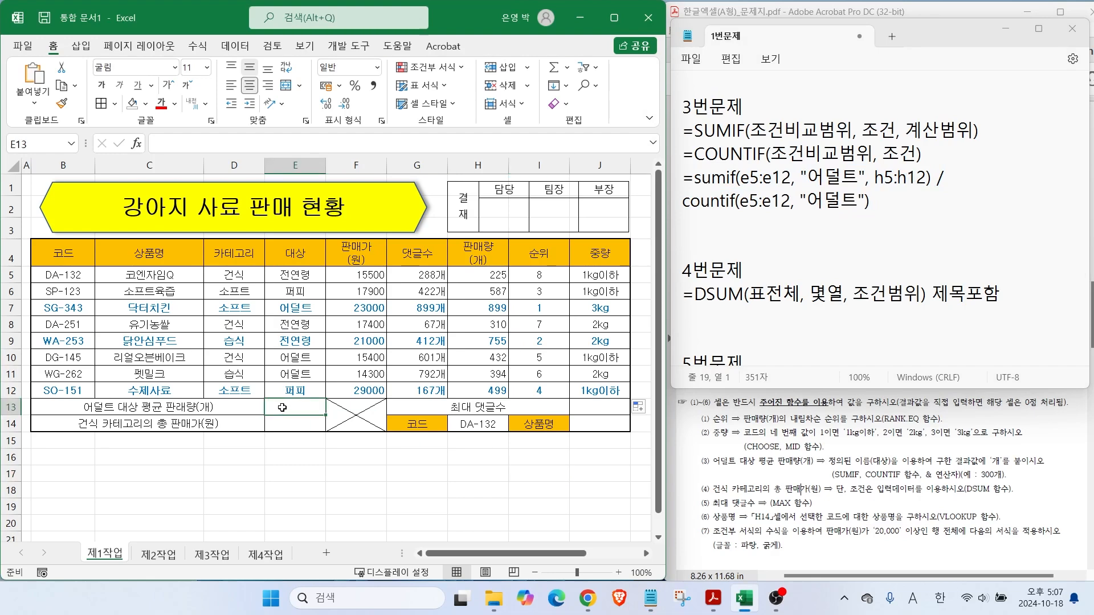
text(=su)
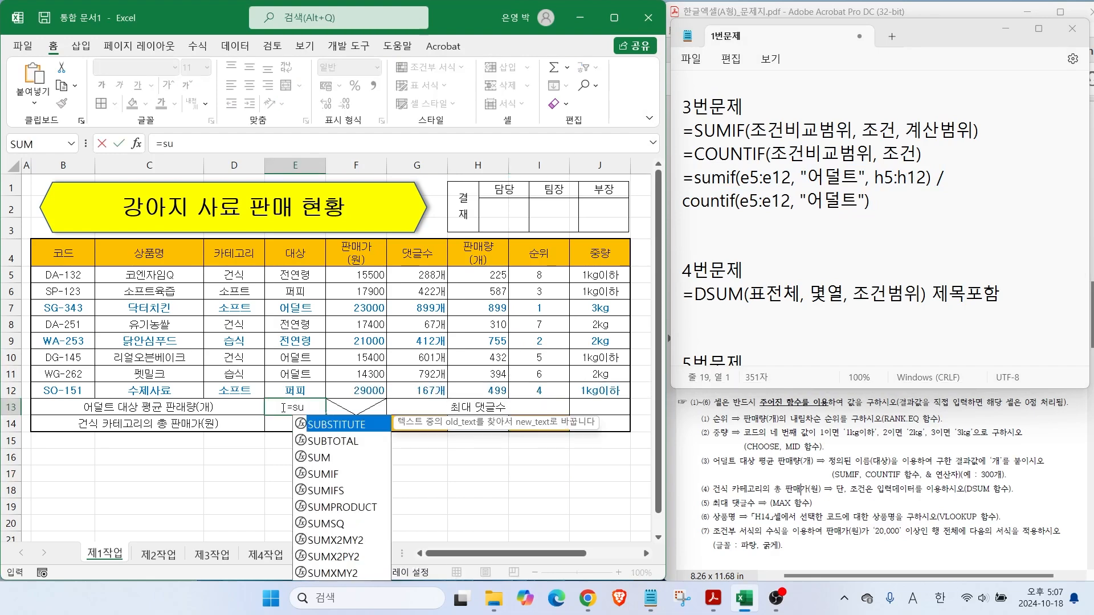
double_click(324, 474)
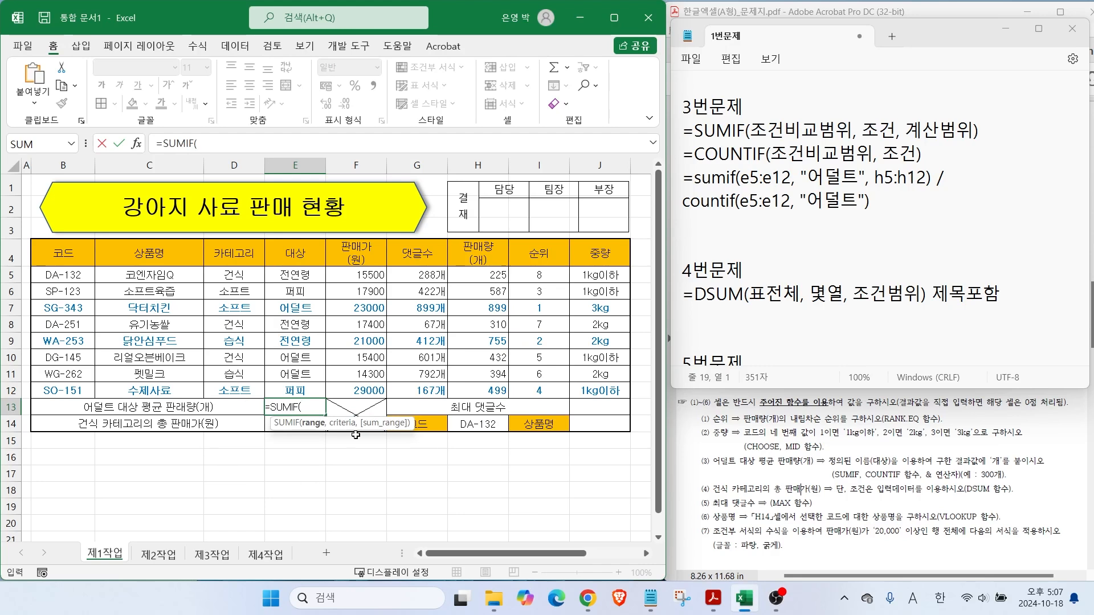
drag(295, 275, 294, 390)
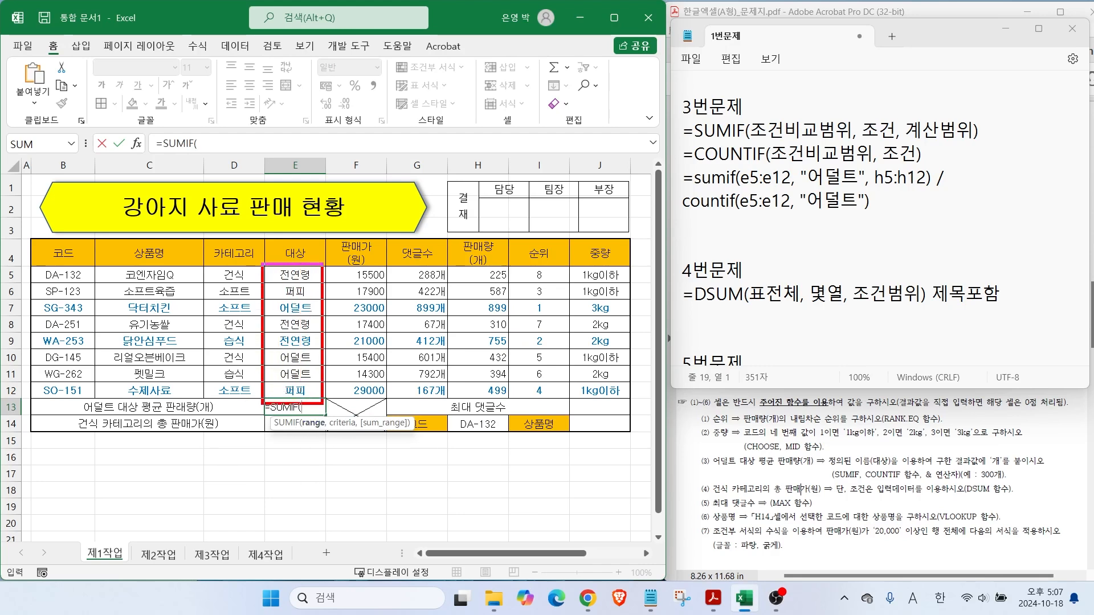
drag(295, 275, 296, 389)
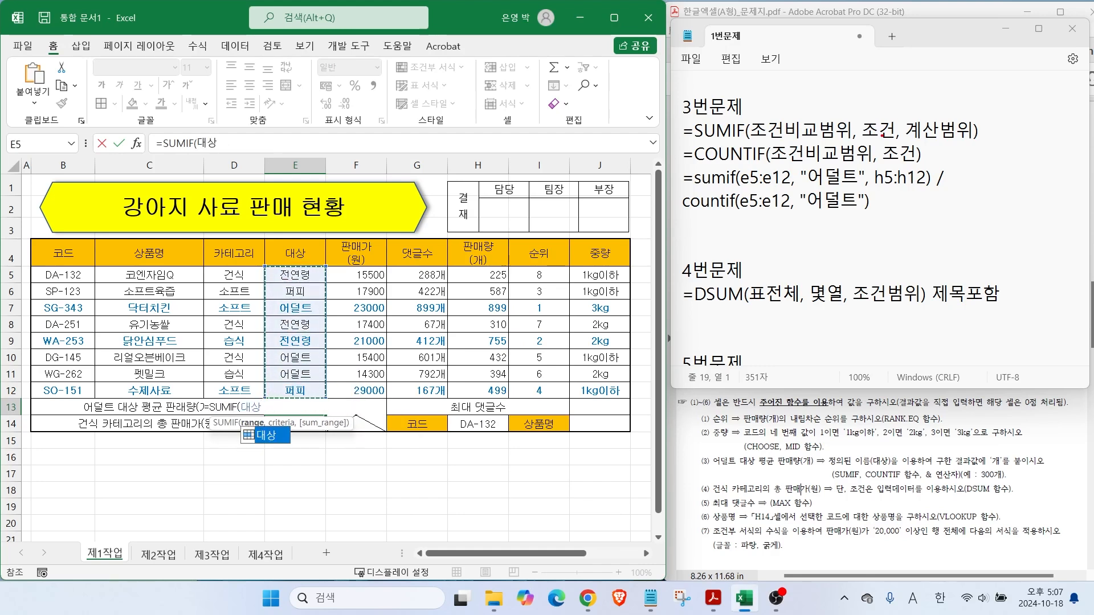
Compare e5:e12 in the note with the defined name 대상 in the E13 formula.
mouse_move(753, 166)
mouse_down()
mouse_move(763, 128)
mouse_move(805, 139)
mouse_move(810, 129)
mouse_up()
mouse_move(227, 152)
mouse_down()
mouse_move(196, 154)
mouse_move(227, 132)
mouse_move(229, 149)
mouse_up()
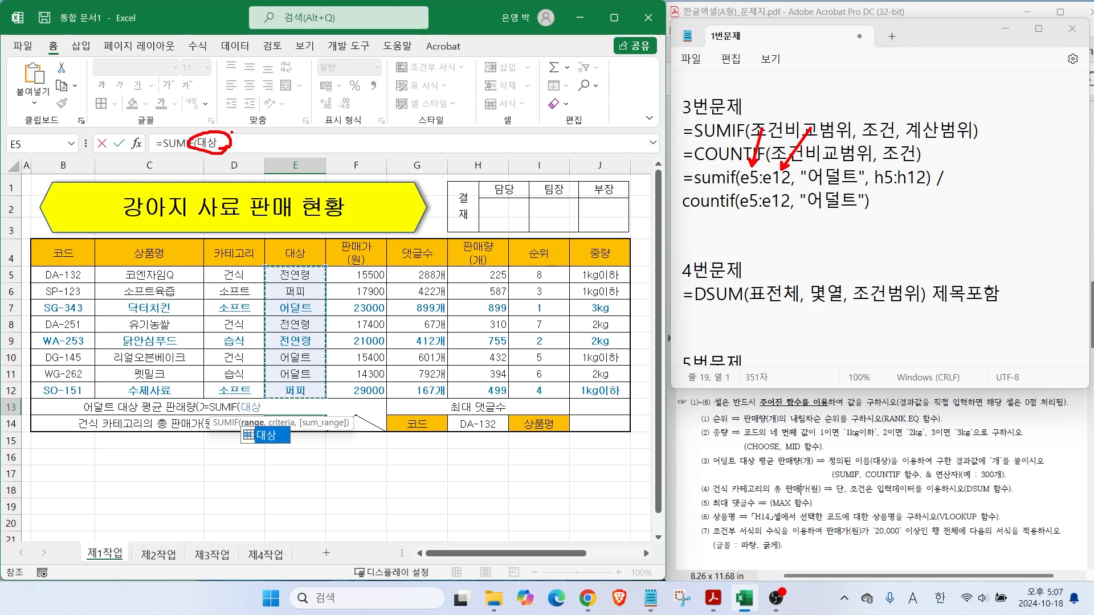
mouse_move(42, 162)
mouse_down()
mouse_move(48, 139)
mouse_move(46, 160)
mouse_up()
key(Escape)
Add cell E7, an 어덜트 entry, as the SUMIF condition in the E13 formula, followed by a comma.
click(224, 144)
text(,)
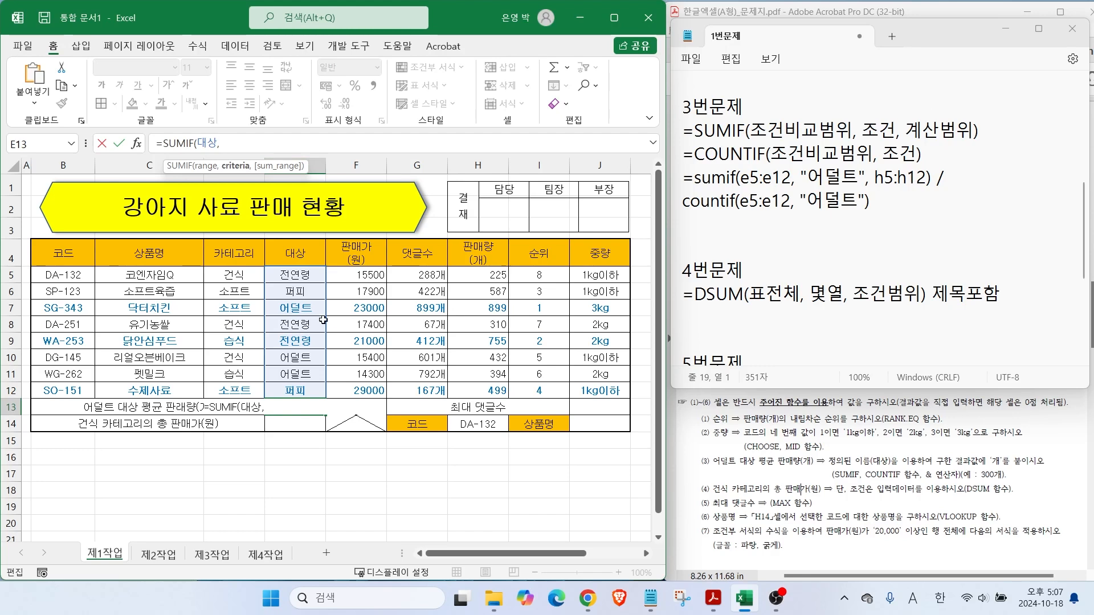
mouse_move(305, 309)
mouse_down()
mouse_move(360, 285)
mouse_move(269, 309)
mouse_move(315, 312)
mouse_up()
key(Escape)
click(294, 308)
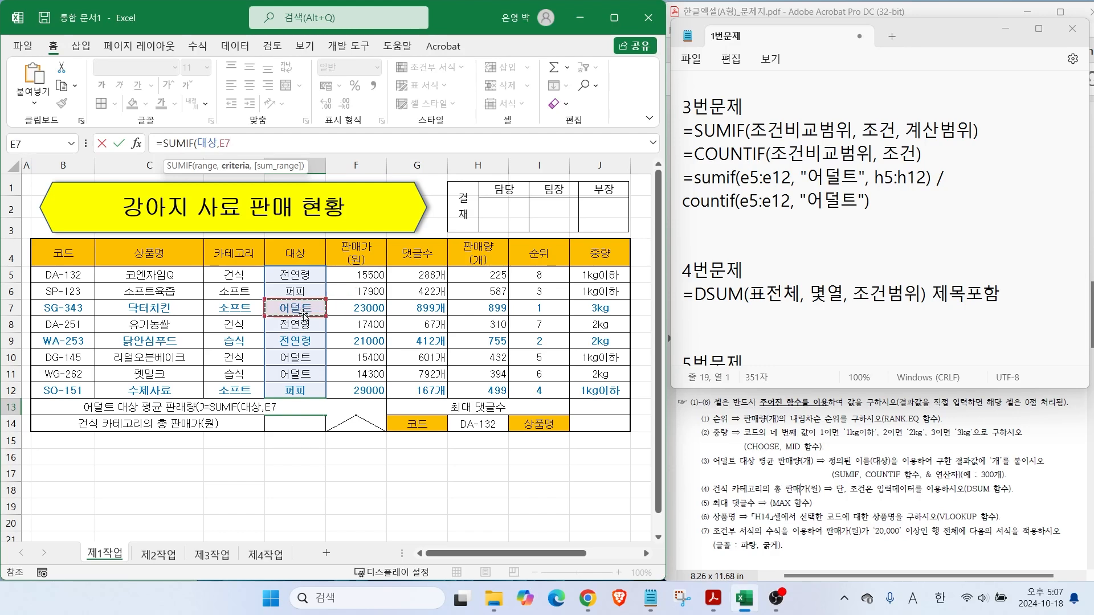
click(298, 354)
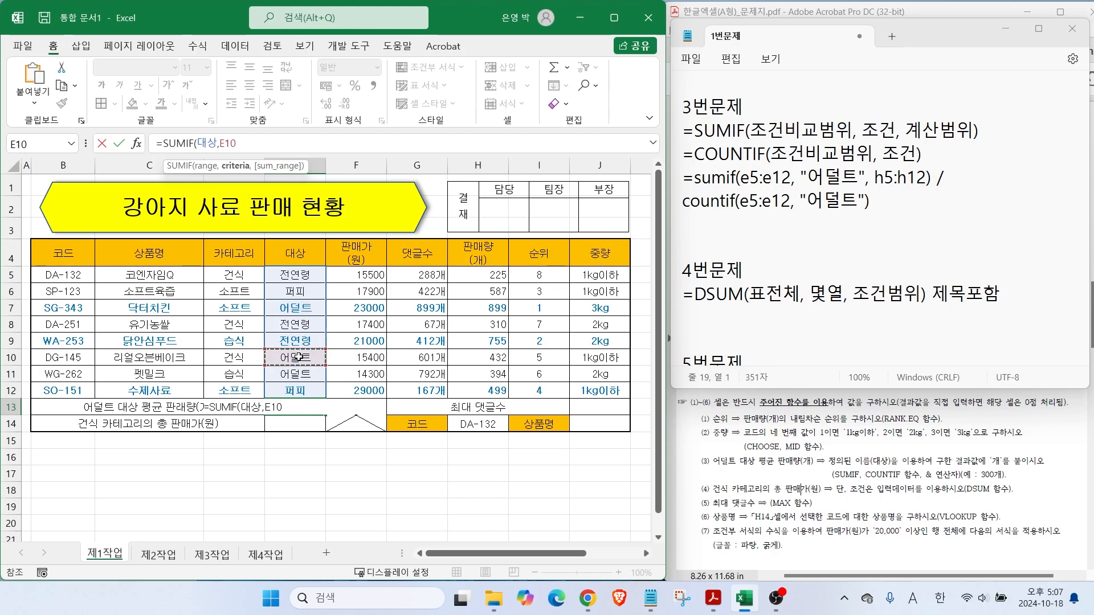
click(302, 372)
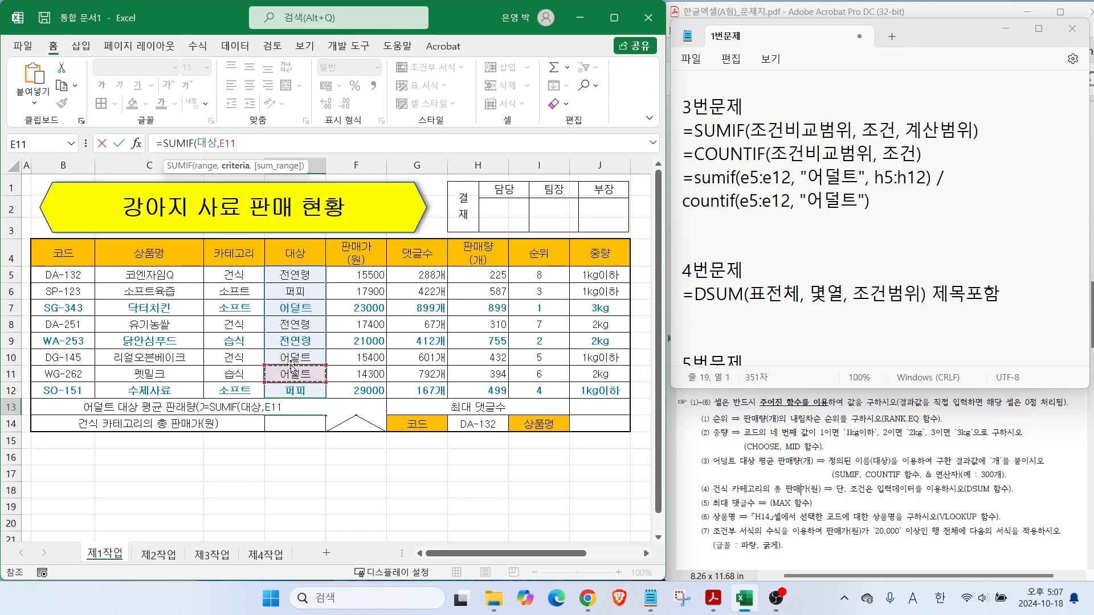
click(294, 308)
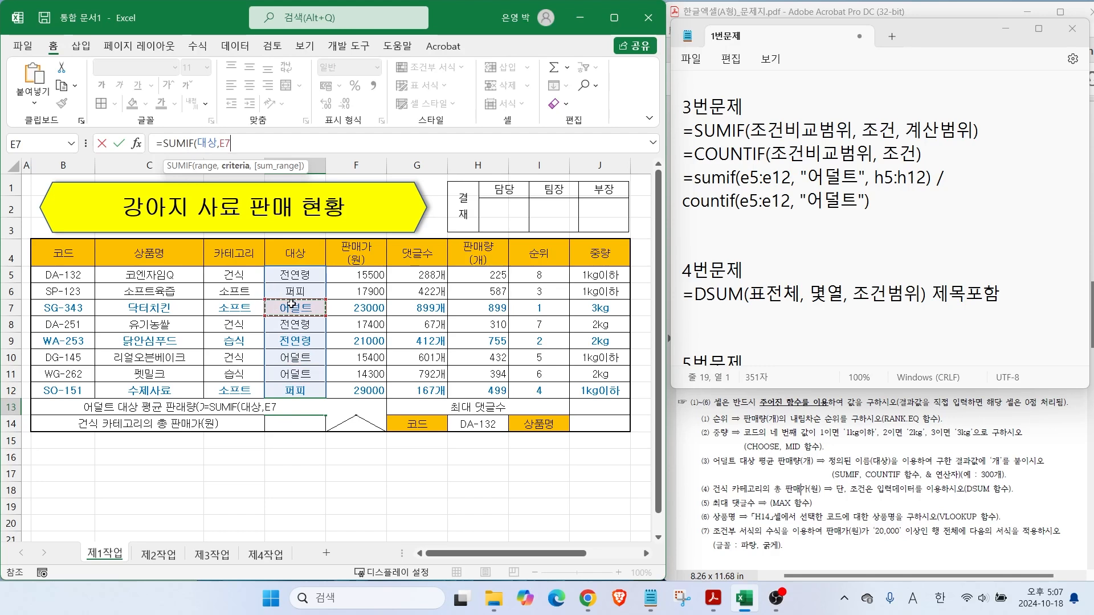
text(,)
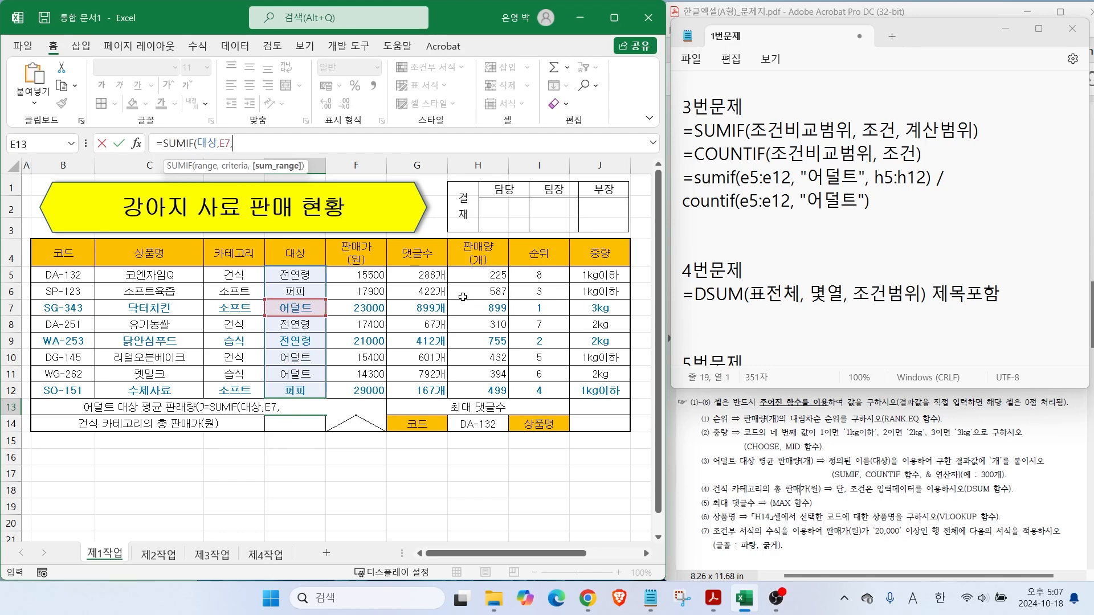
Add the 판매량 data H5:H12 as the sum range and close the SUMIF function in E13.
drag(470, 278, 483, 384)
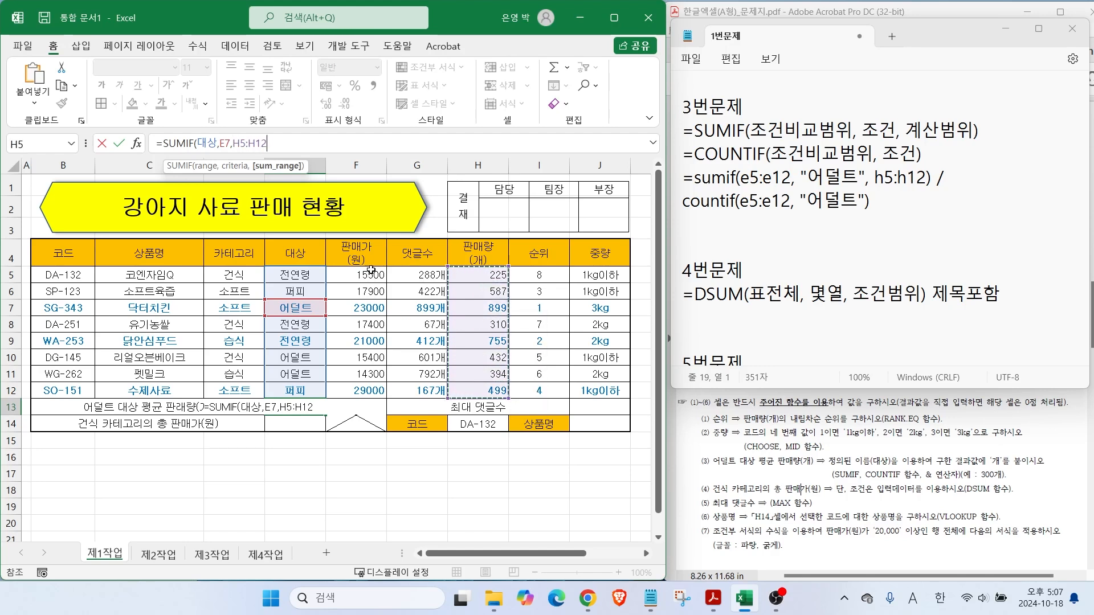
text())
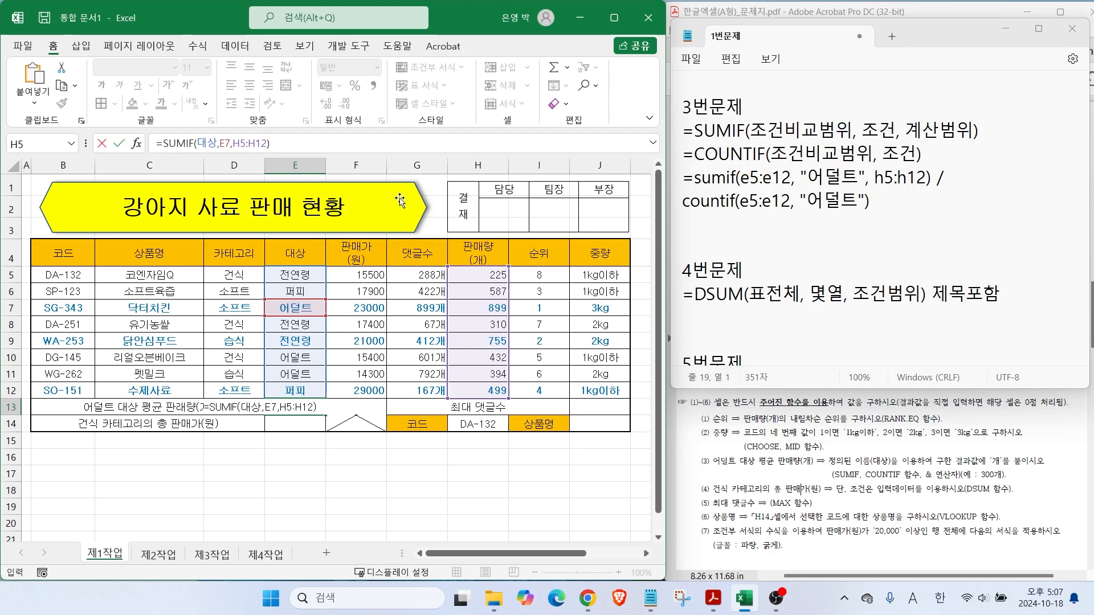
mouse_move(288, 160)
mouse_down()
mouse_move(142, 132)
mouse_move(282, 160)
mouse_up()
drag(334, 78, 256, 180)
key(Escape)
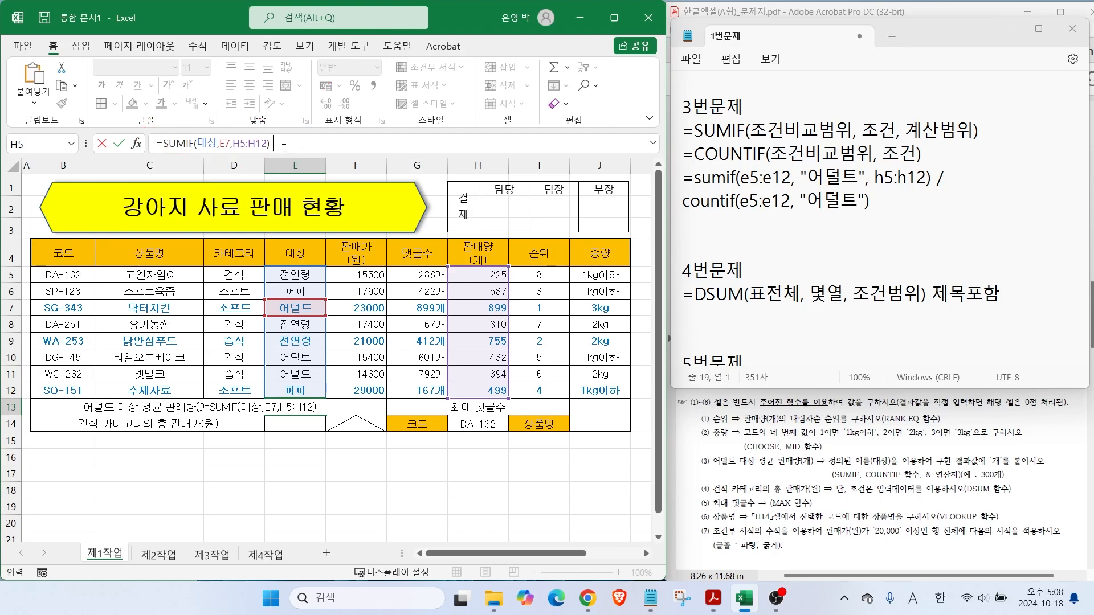
Divide the SUMIF in E13 by COUNTIF(대상,E7), using the 대상 data E5:E12 and the 어덜트 cell E7, and enter the formula.
text(/ cou)
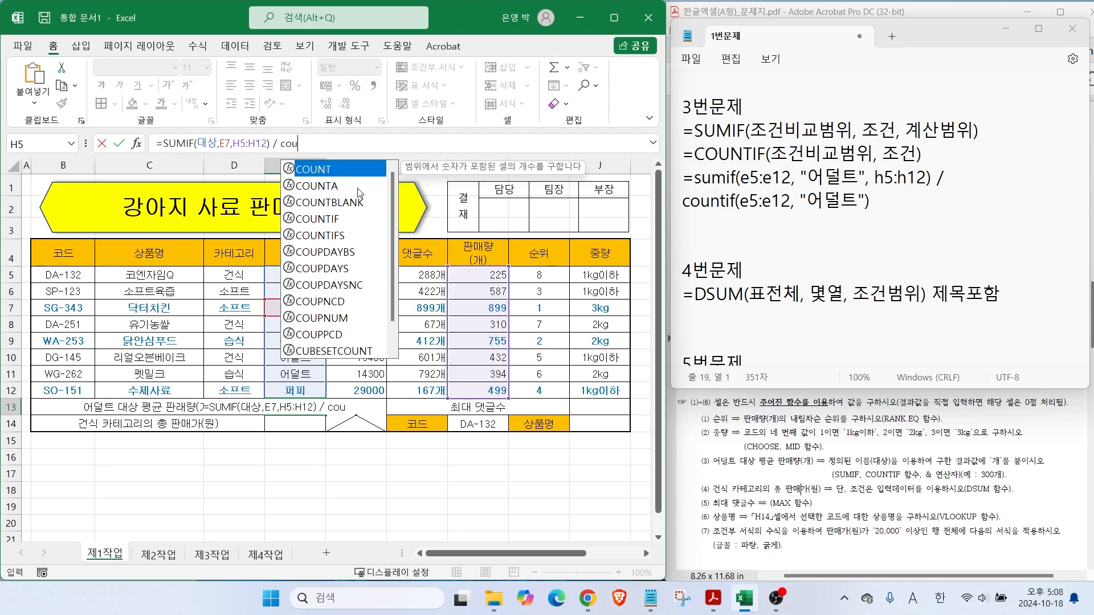
double_click(322, 219)
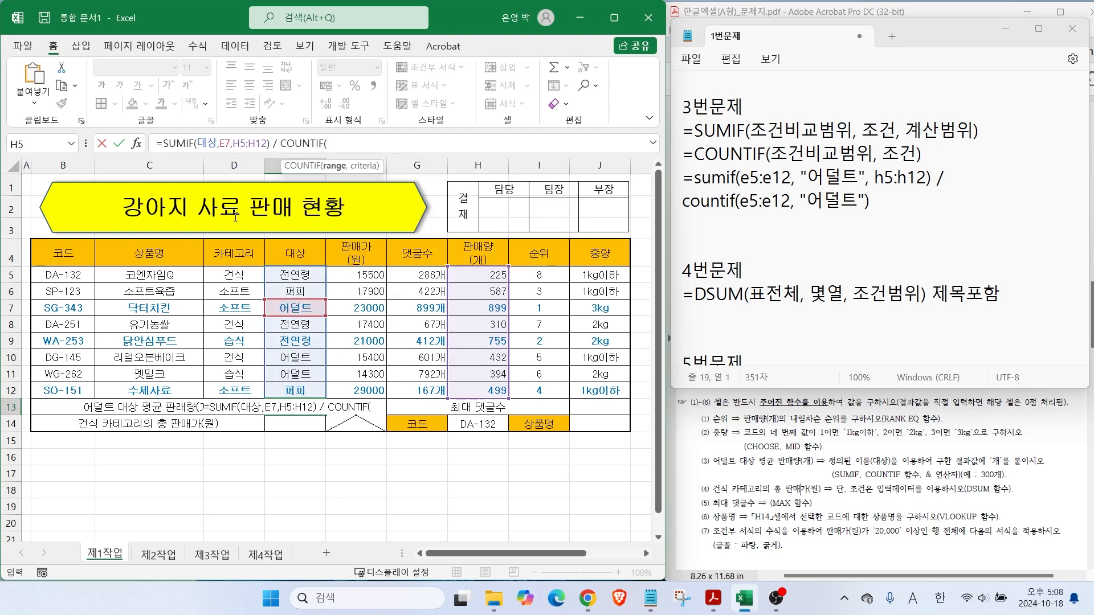
drag(290, 275, 294, 390)
text(,)
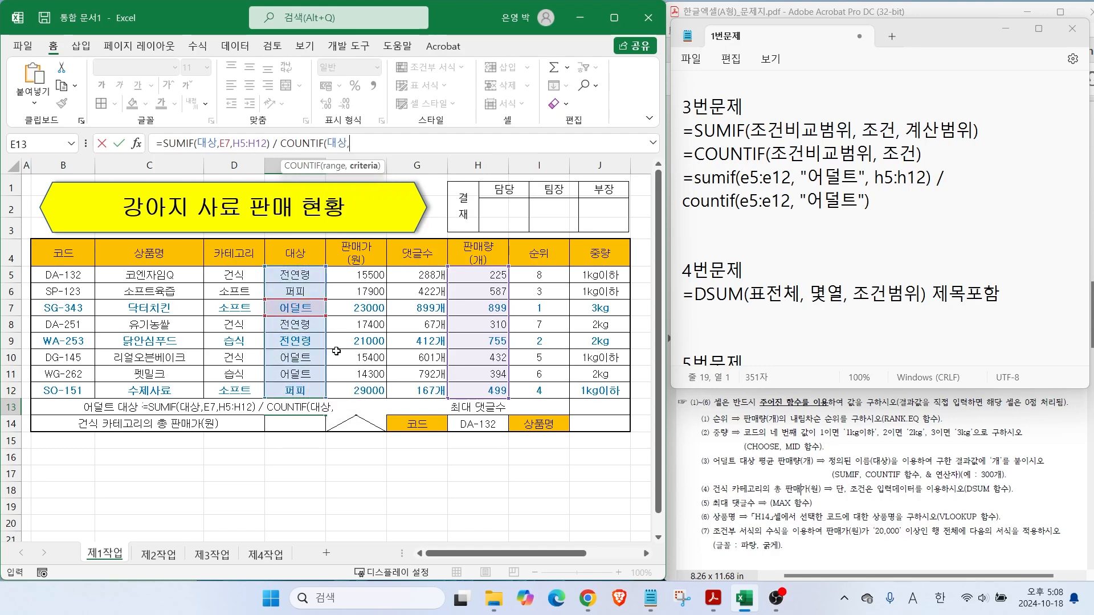
click(289, 308)
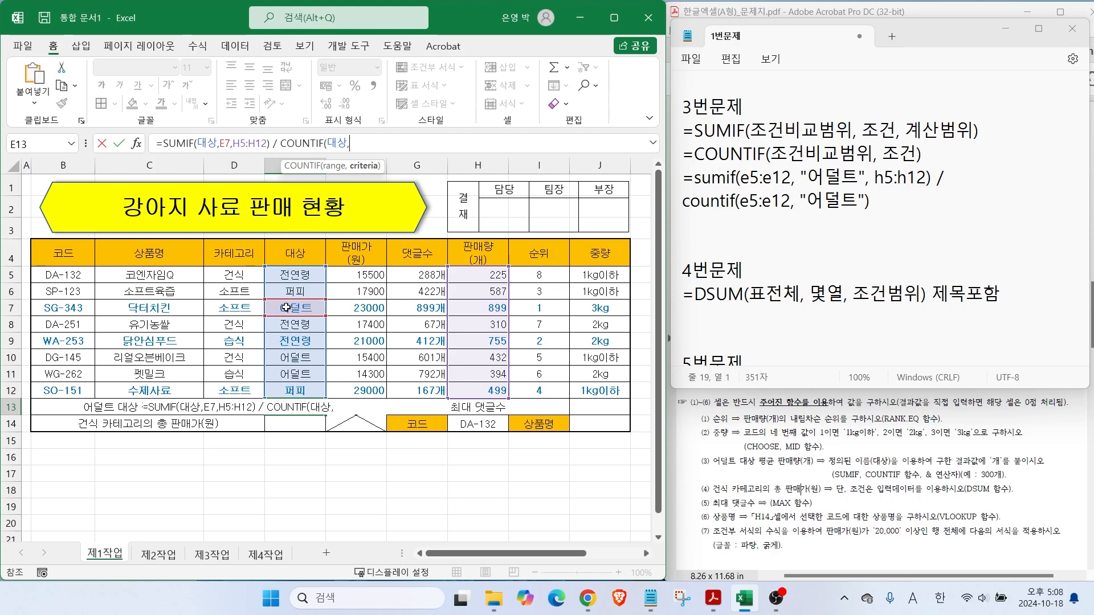
click(297, 358)
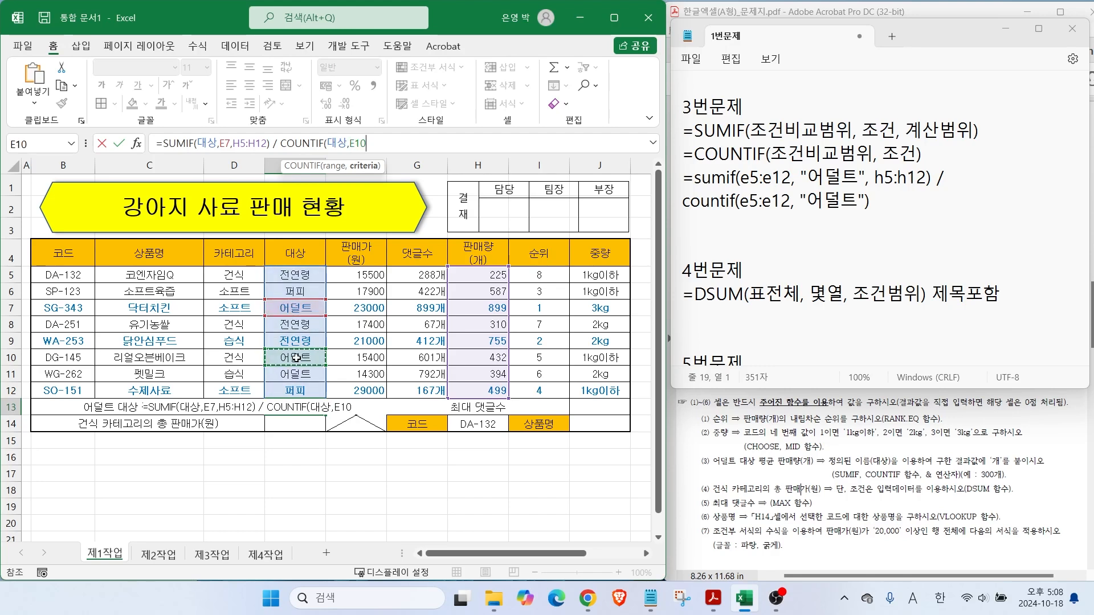
click(299, 374)
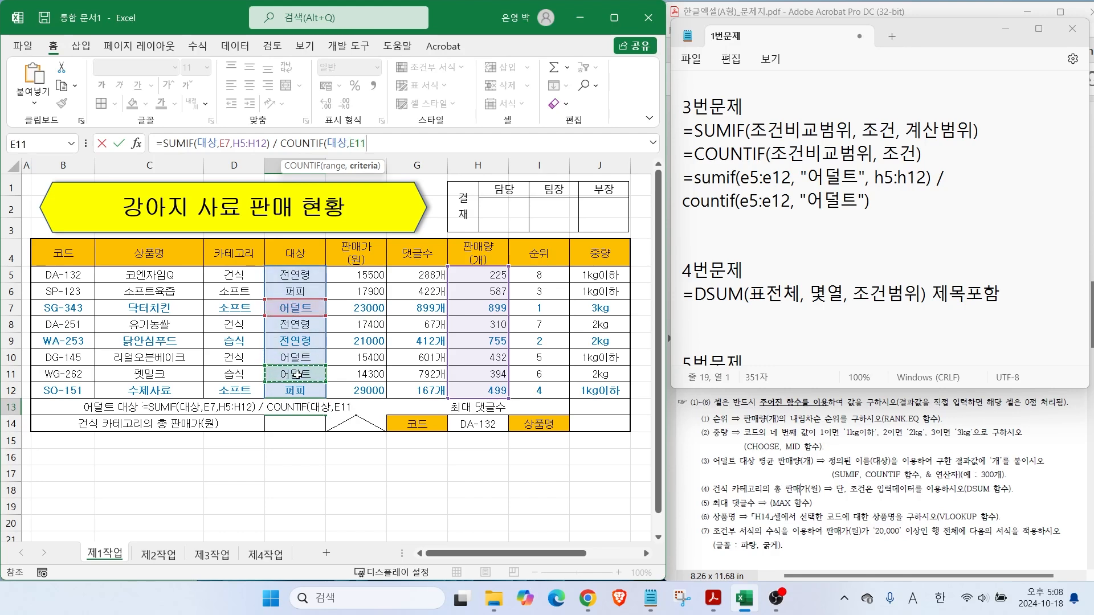
click(295, 308)
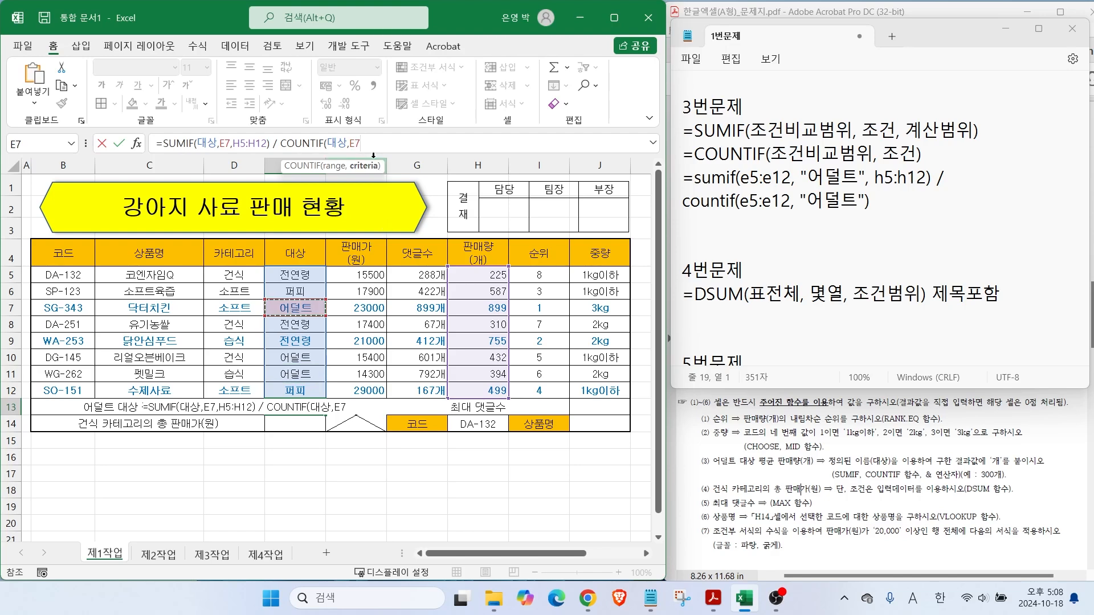
text())
key(Return)
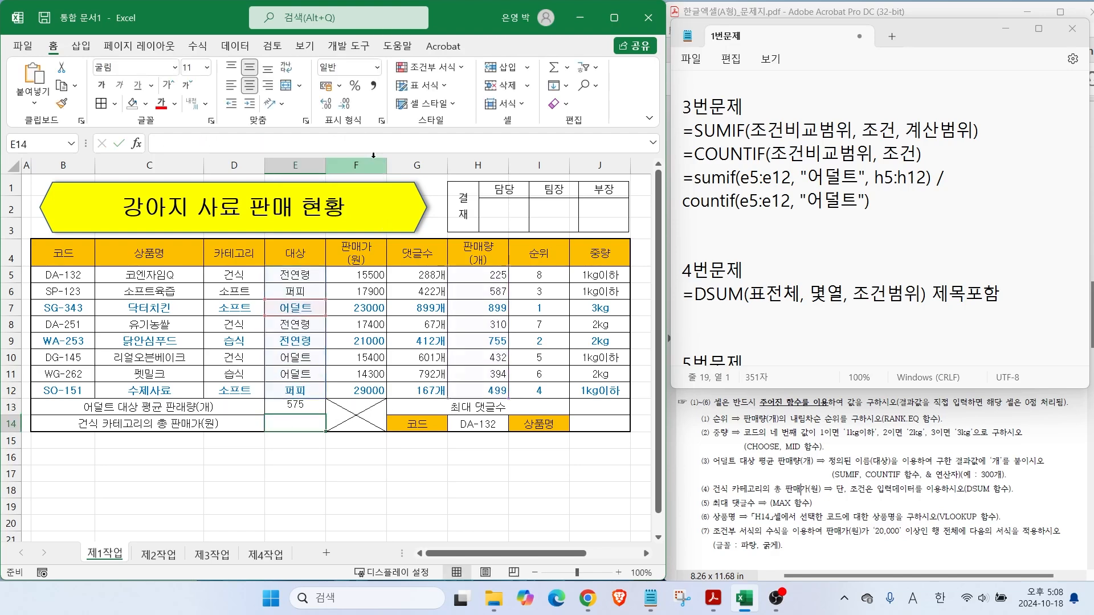
Append & "개" to the E13 average formula, as condition (3) of the exam PDF requires.
click(292, 407)
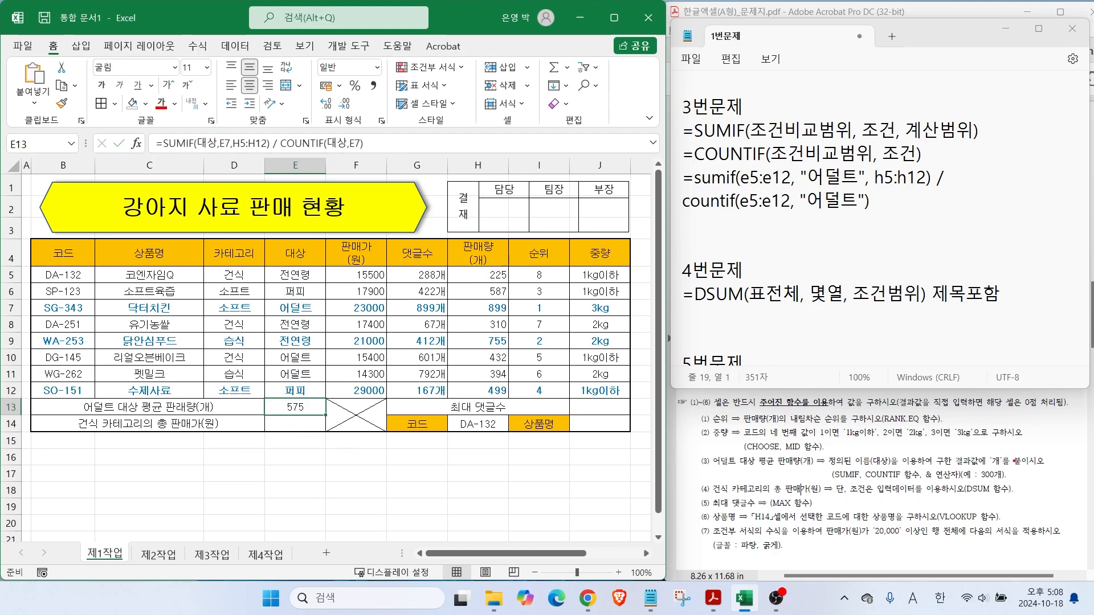
mouse_move(982, 456)
mouse_down()
mouse_move(1018, 468)
mouse_move(1006, 448)
mouse_up()
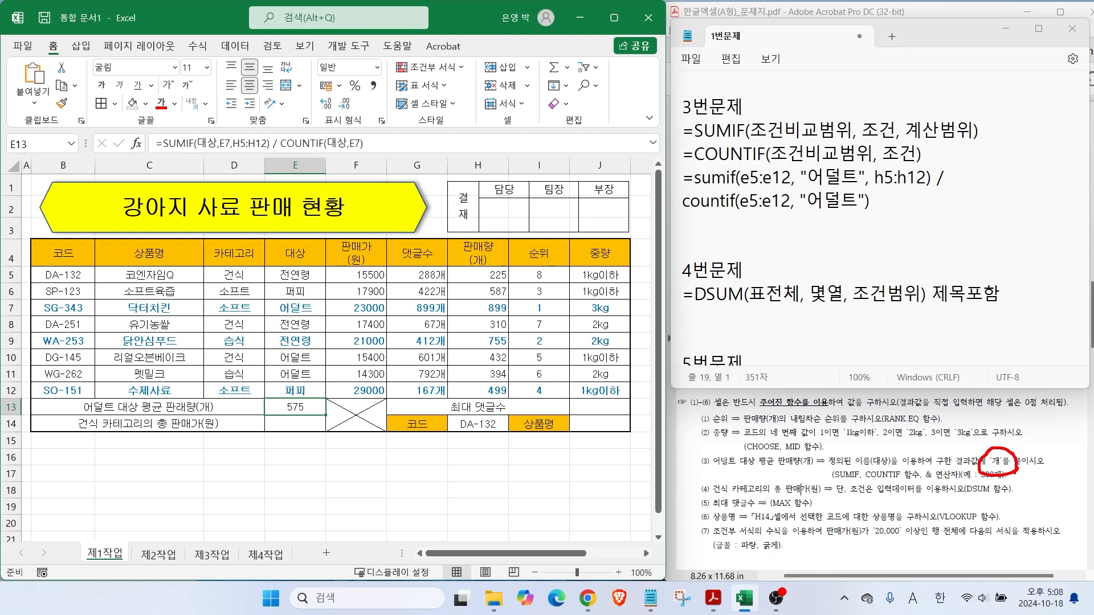
click(388, 148)
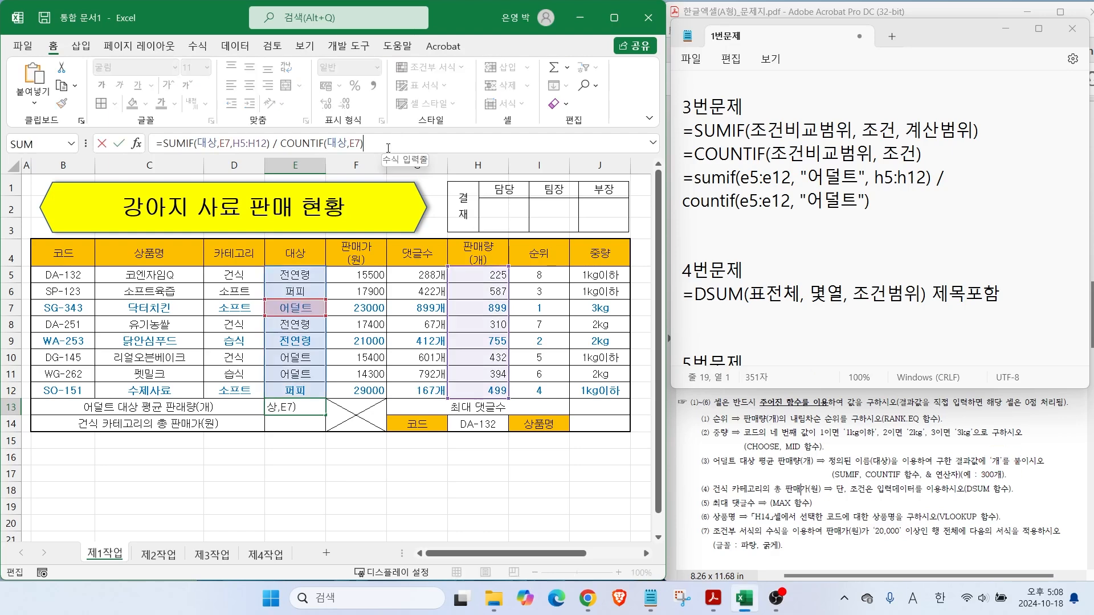
text(&)
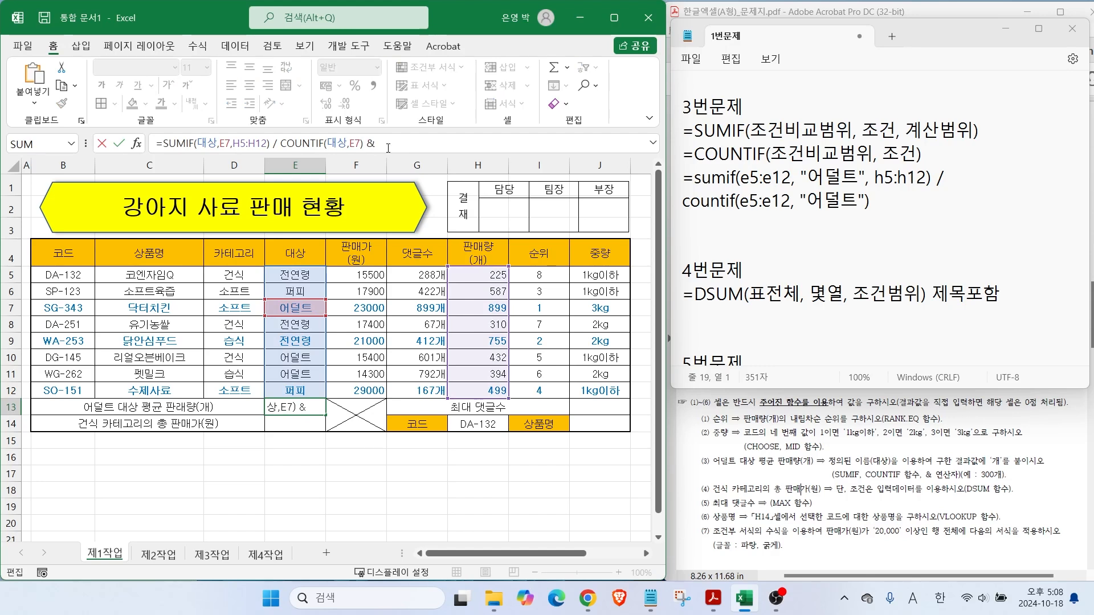
text( "개")
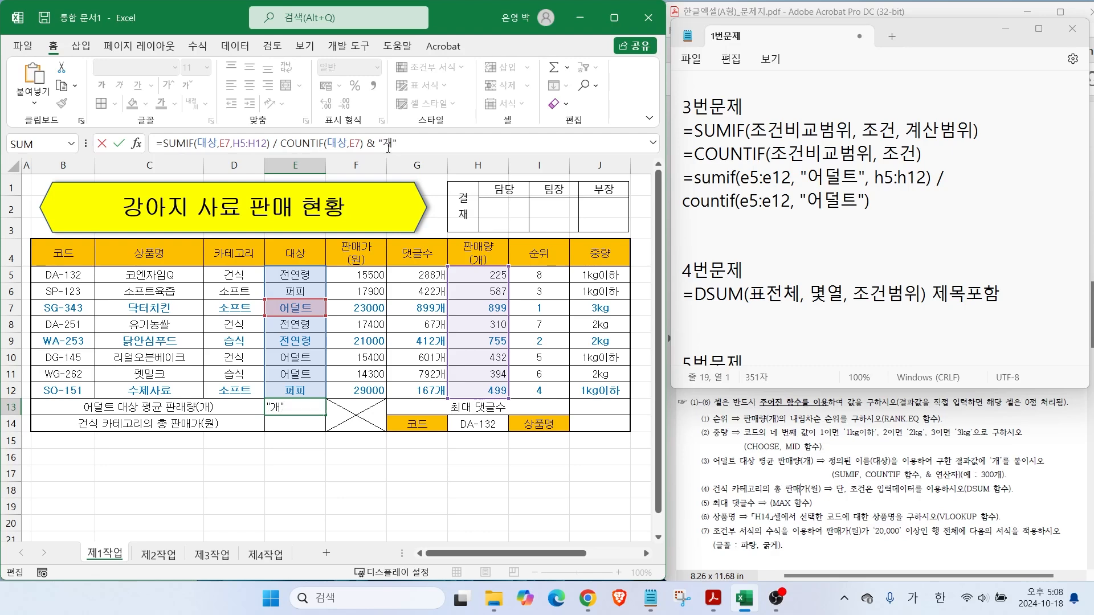
key(Return)
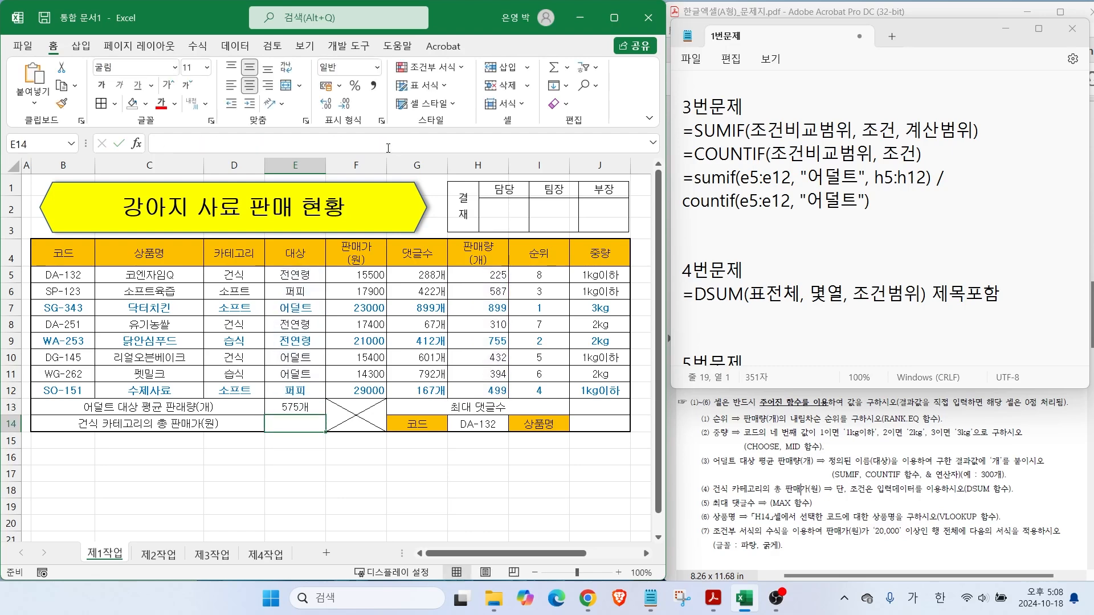
click(311, 409)
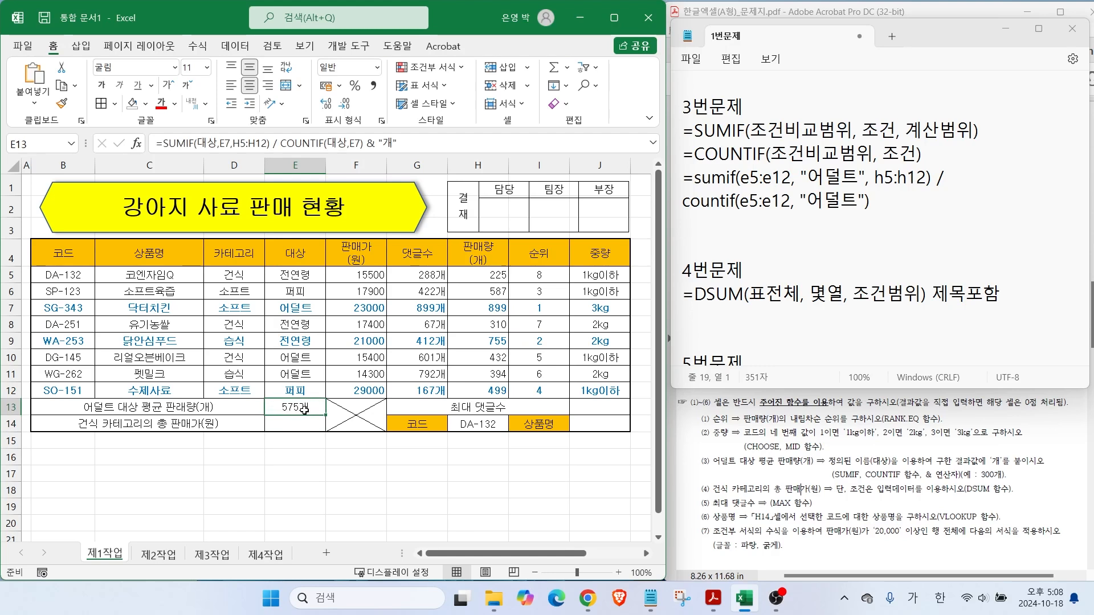
click(308, 453)
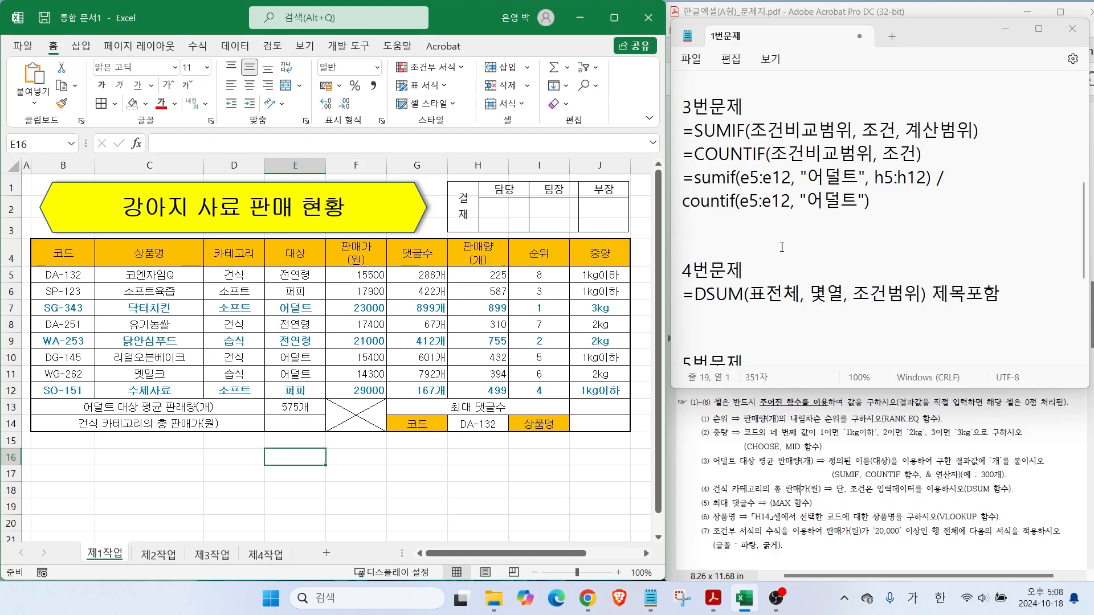
Examine exam condition (4) on the 건식 카테고리 total 판매가 and the DSUM syntax under 4번문제, including the header-row requirement.
scroll(756, 260, down, 3)
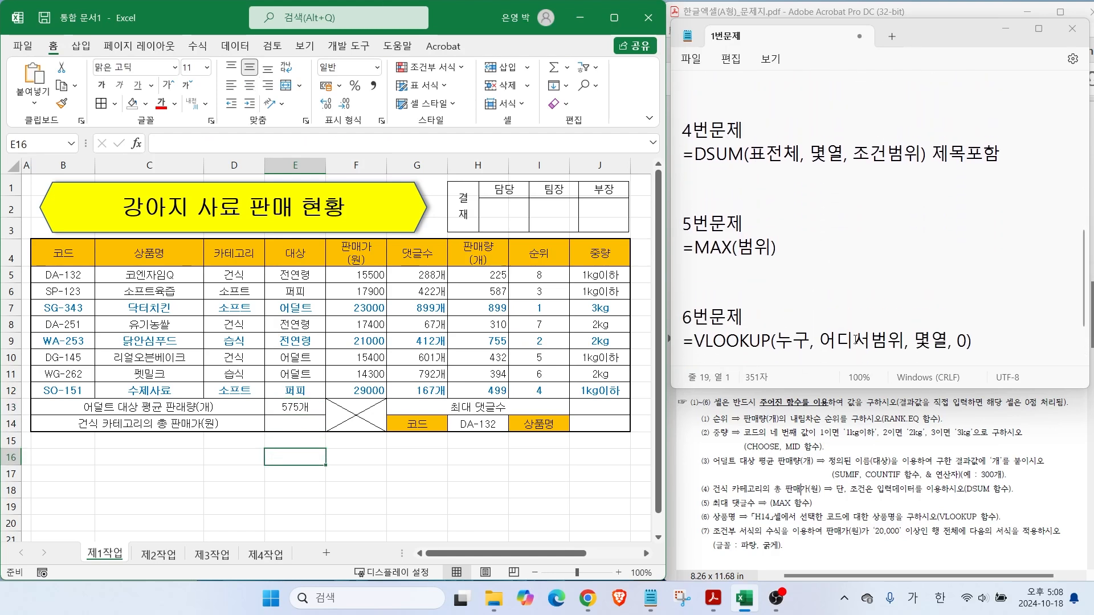
drag(1083, 245, 1082, 260)
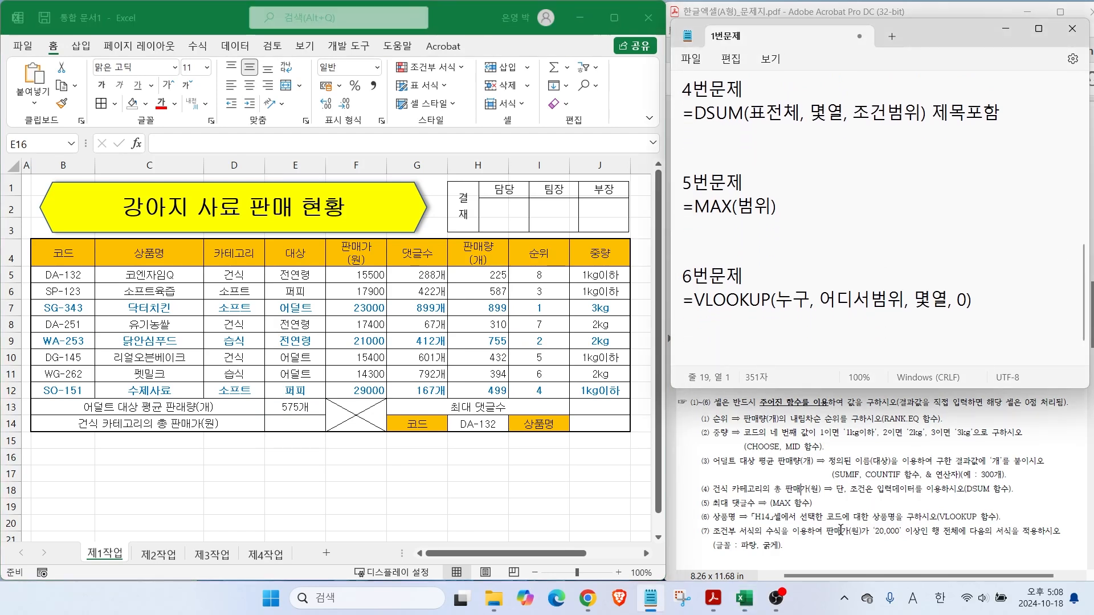
drag(713, 496, 824, 496)
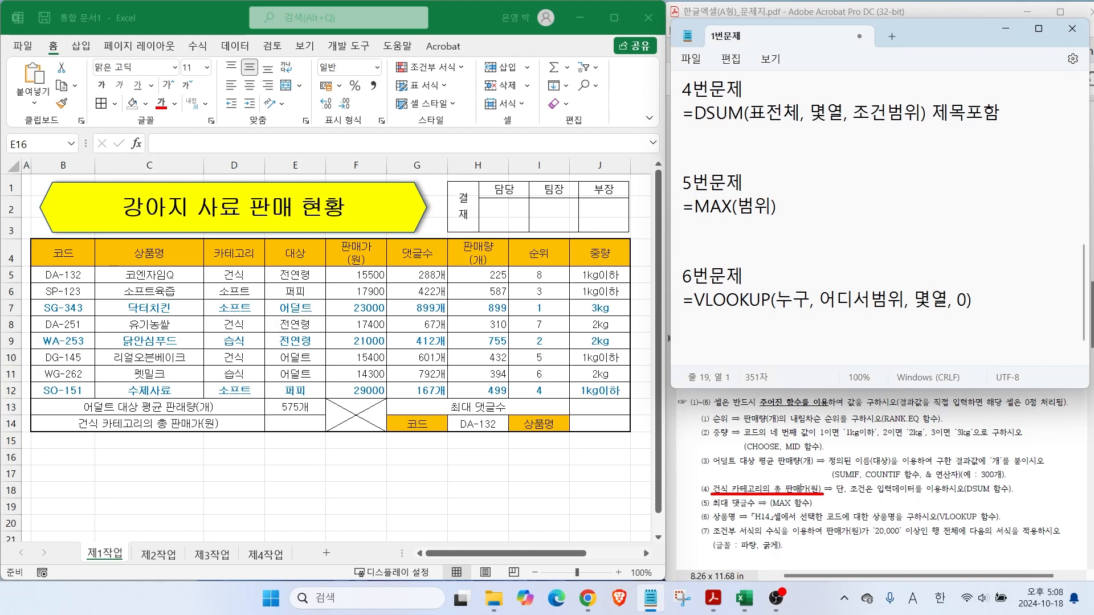
drag(956, 495, 1042, 496)
mouse_move(746, 149)
mouse_down()
mouse_move(727, 125)
mouse_move(702, 127)
mouse_move(686, 98)
mouse_move(711, 118)
mouse_up()
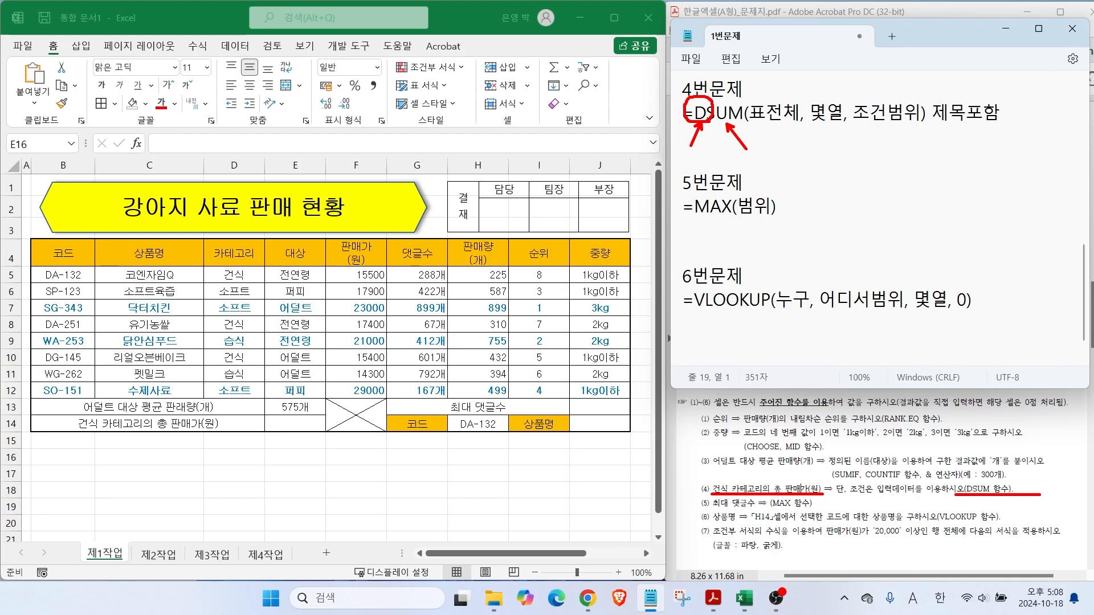
drag(927, 92, 1005, 140)
drag(1012, 66, 998, 79)
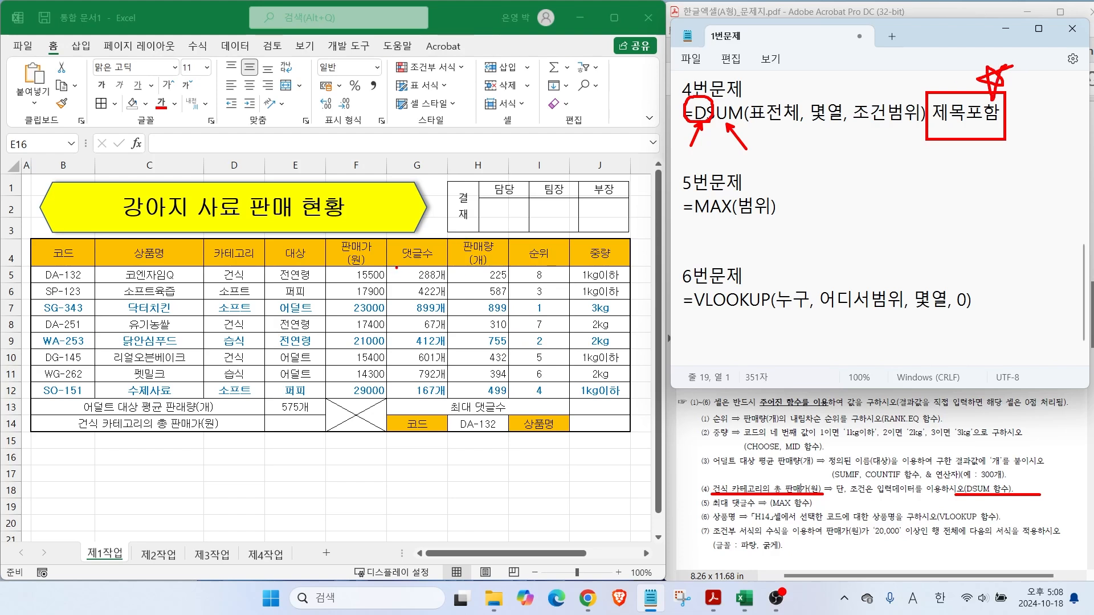
drag(384, 266, 449, 395)
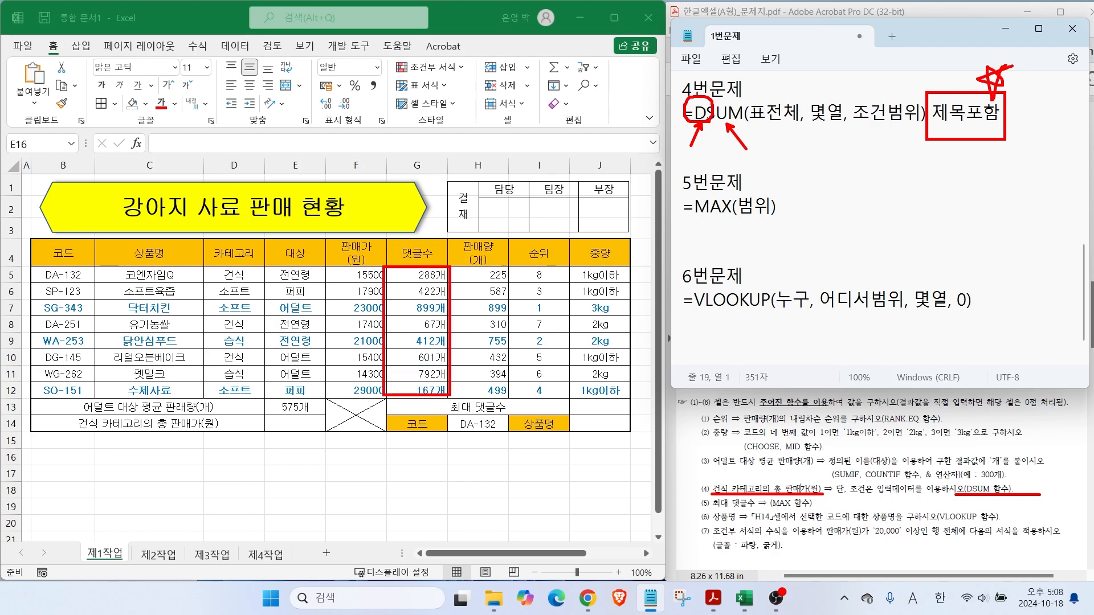
mouse_move(428, 229)
mouse_down()
mouse_move(401, 256)
mouse_move(427, 258)
mouse_up()
mouse_move(385, 231)
mouse_down()
mouse_move(399, 228)
mouse_move(458, 342)
mouse_move(378, 239)
mouse_up()
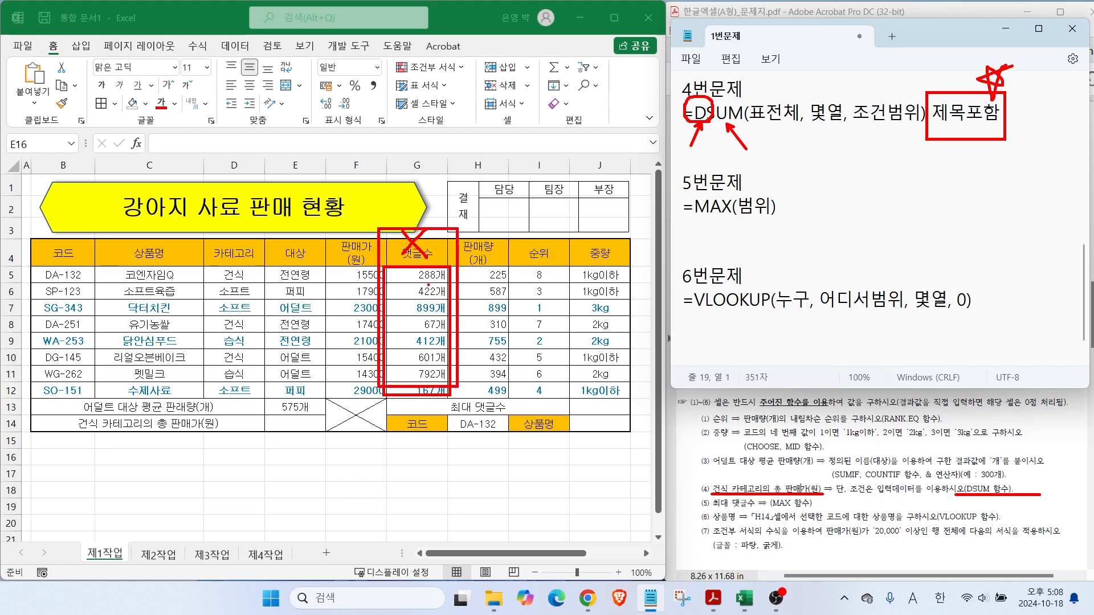
key(Escape)
Begin a worked example under the DSUM syntax in the 4번문제 note: =dsum(b4:j12, covering the whole table with its headers.
click(702, 137)
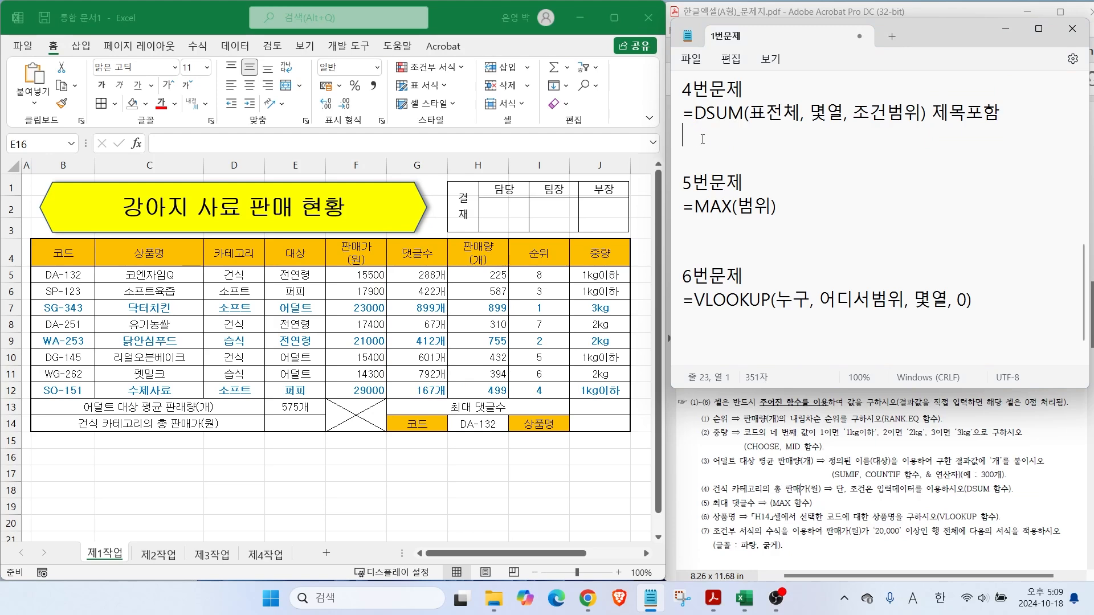
text(=dsum()
mouse_move(32, 235)
mouse_down()
mouse_move(113, 288)
mouse_move(635, 397)
mouse_up()
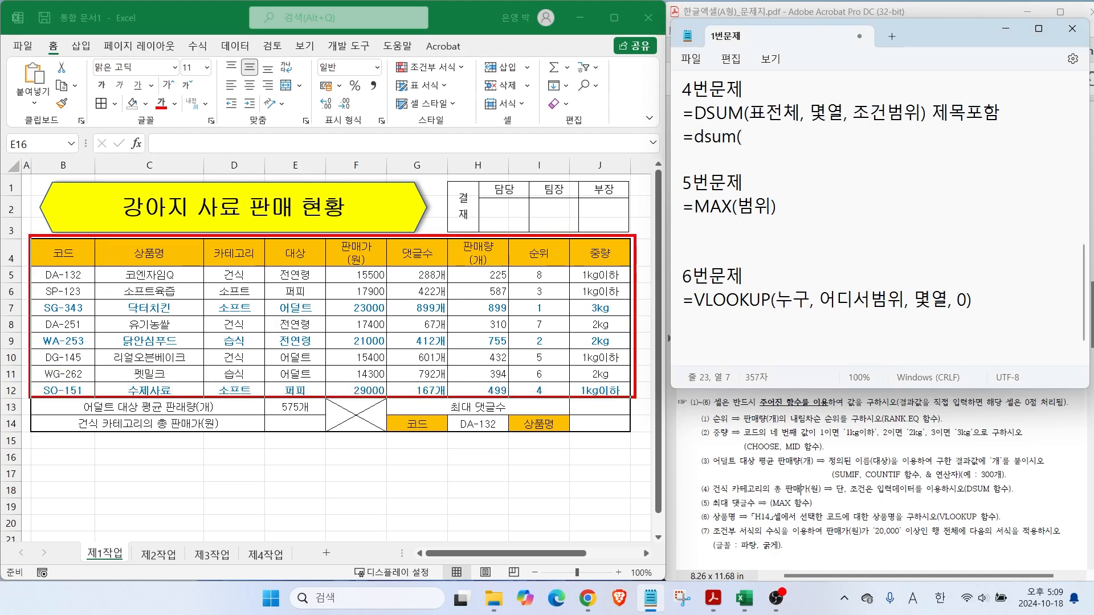
key(Escape)
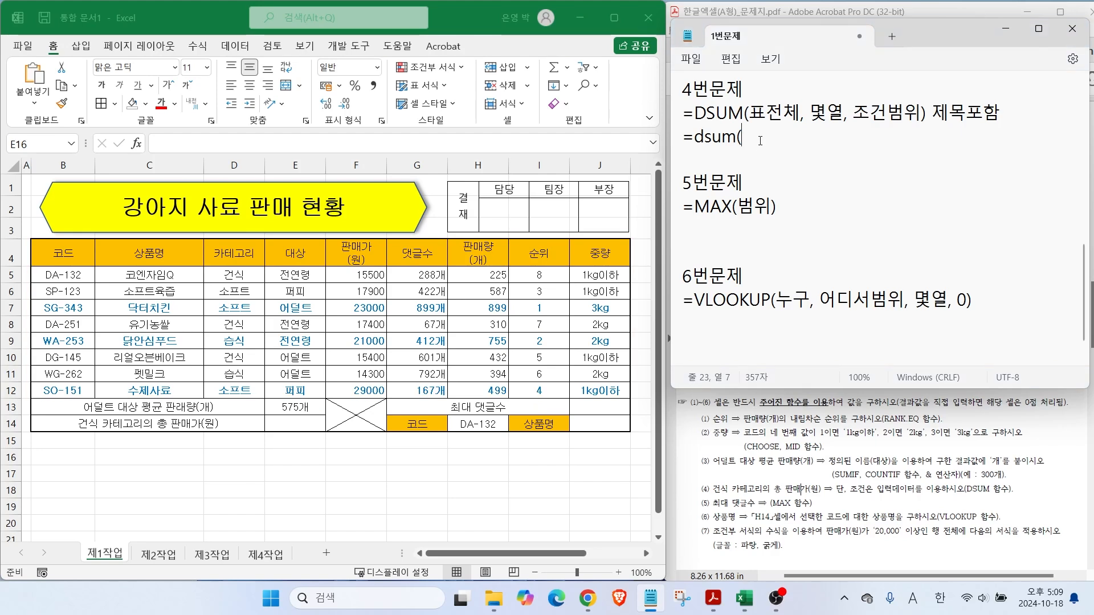
text(b4:j12,)
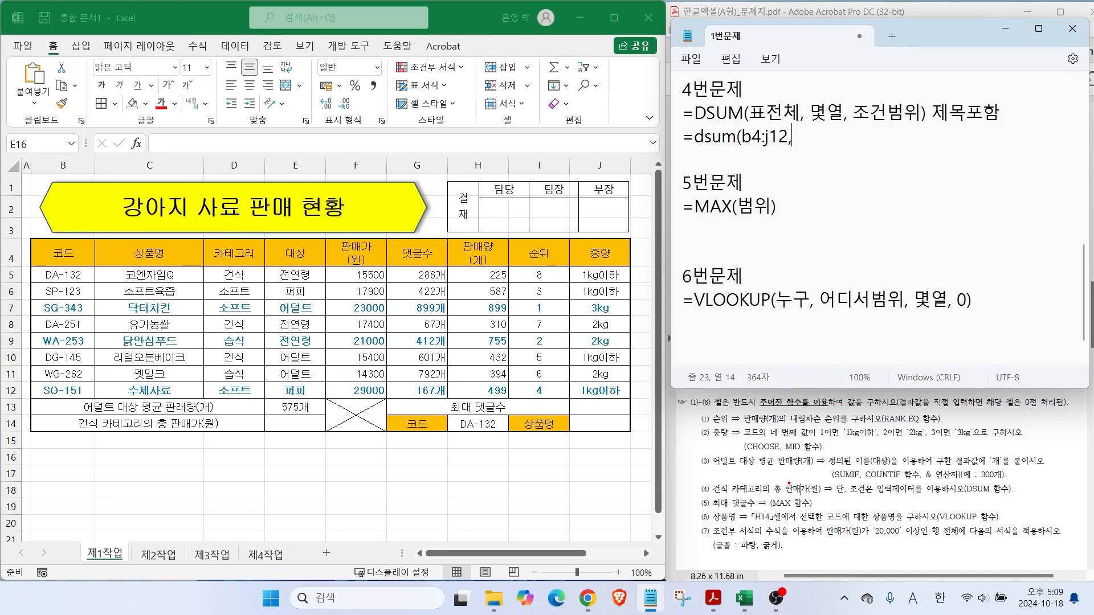
Count the table columns from 코드 to 판매가 and add 5, as the column argument of the dsum example.
drag(789, 484, 832, 447)
mouse_move(381, 275)
mouse_down()
mouse_move(370, 219)
mouse_move(382, 267)
mouse_up()
drag(115, 222, 68, 251)
drag(212, 210, 142, 251)
drag(288, 198, 223, 244)
drag(343, 212, 301, 249)
drag(404, 202, 358, 243)
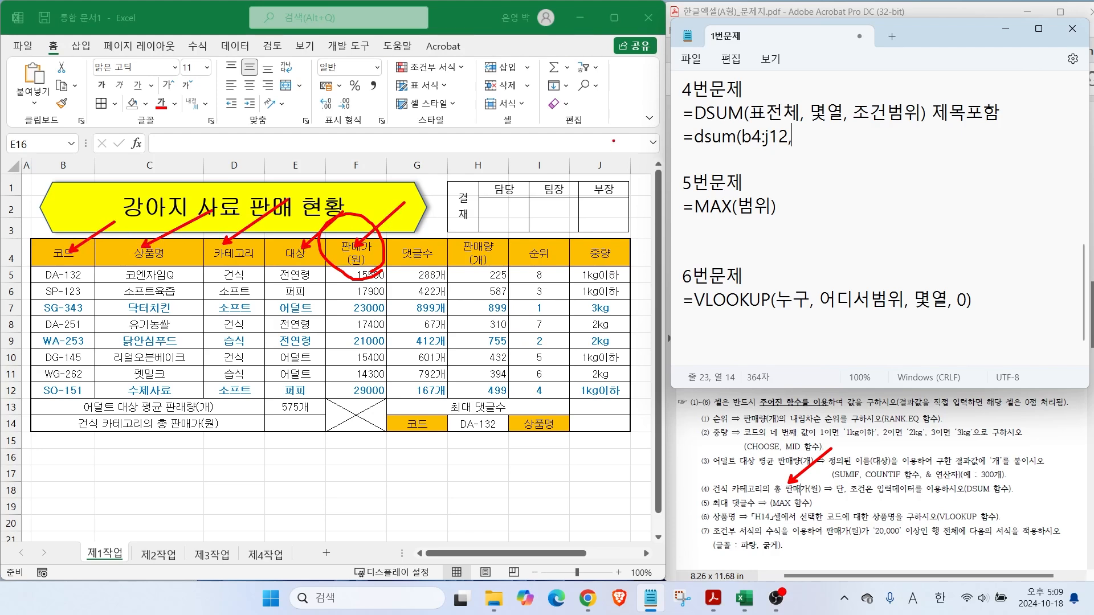
mouse_move(30, 230)
mouse_down()
mouse_move(418, 373)
mouse_move(642, 417)
mouse_move(638, 405)
mouse_up()
mouse_move(825, 112)
mouse_down()
mouse_move(818, 165)
mouse_move(850, 128)
mouse_up()
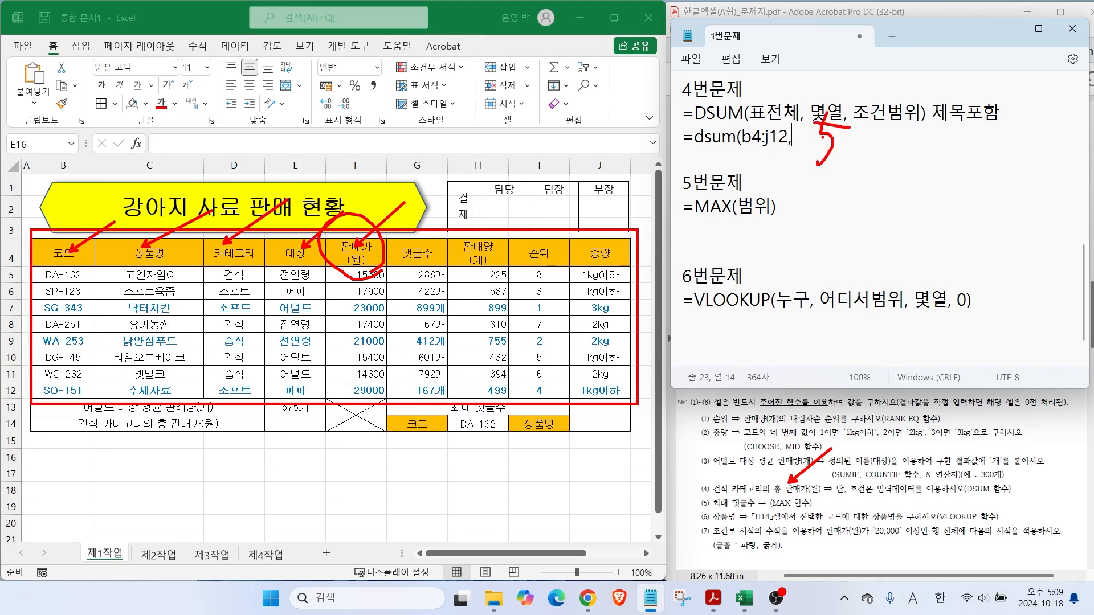
key(Escape)
text(5,)
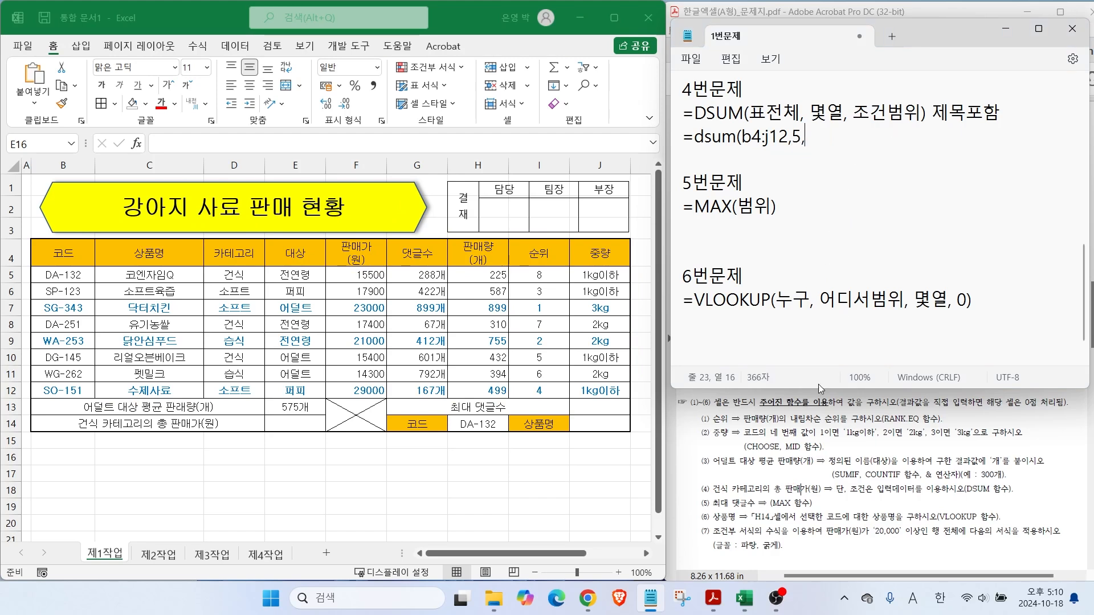
Complete the dsum example in the note with the criteria range d4:d5, the 카테고리 header and its 건식 entry.
key(ctrl+2)
mouse_move(761, 495)
mouse_down()
mouse_move(750, 477)
mouse_move(762, 491)
mouse_up()
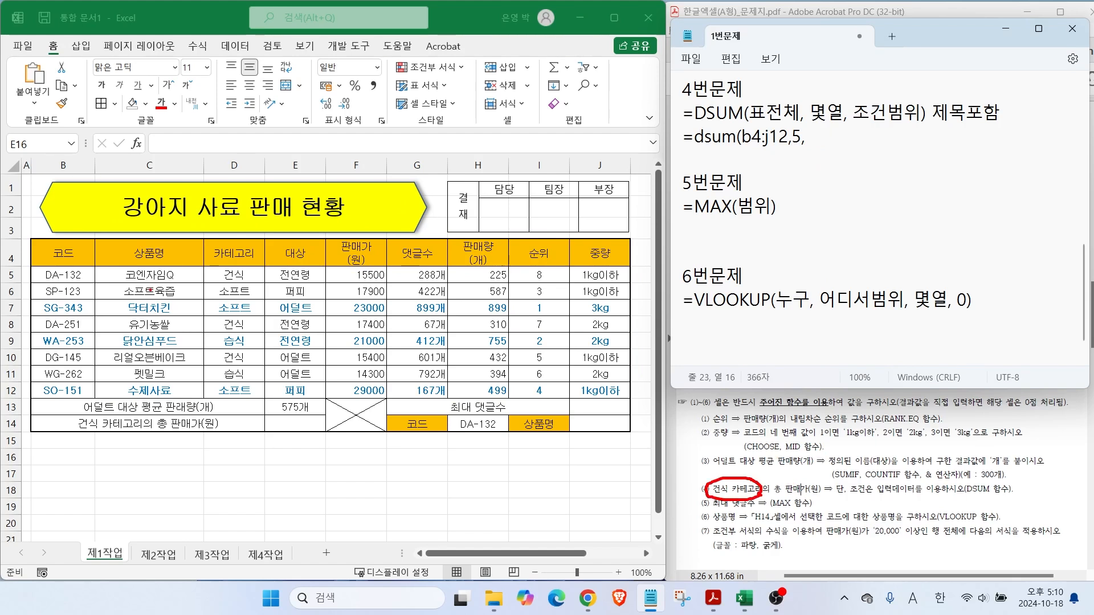
mouse_move(237, 284)
mouse_down()
mouse_move(230, 266)
mouse_move(251, 276)
mouse_move(201, 240)
mouse_move(257, 245)
mouse_move(245, 280)
mouse_up()
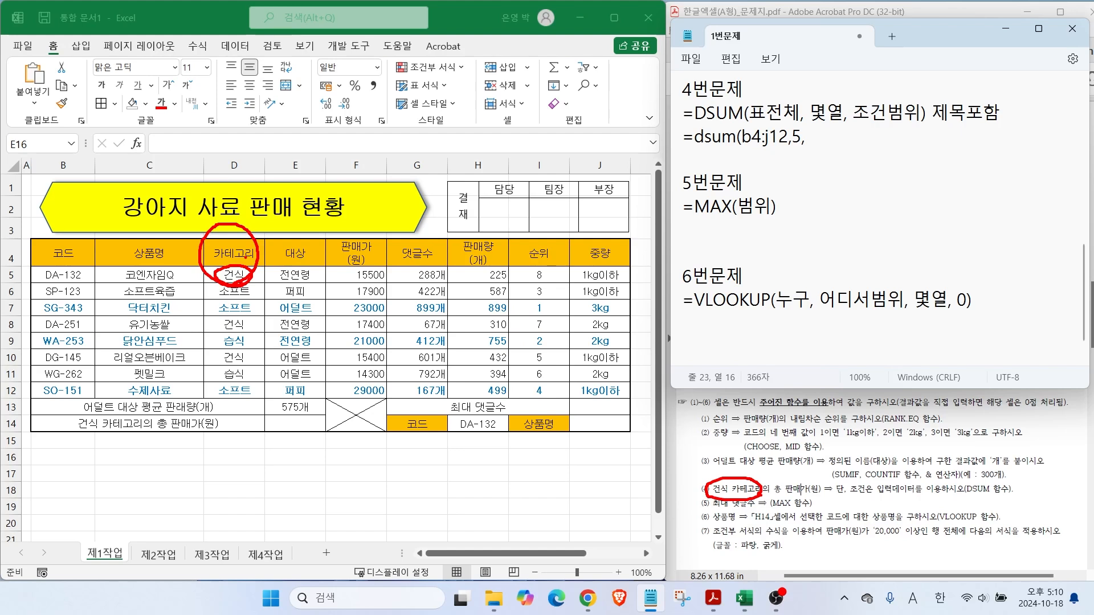
key(Escape)
text(d4)
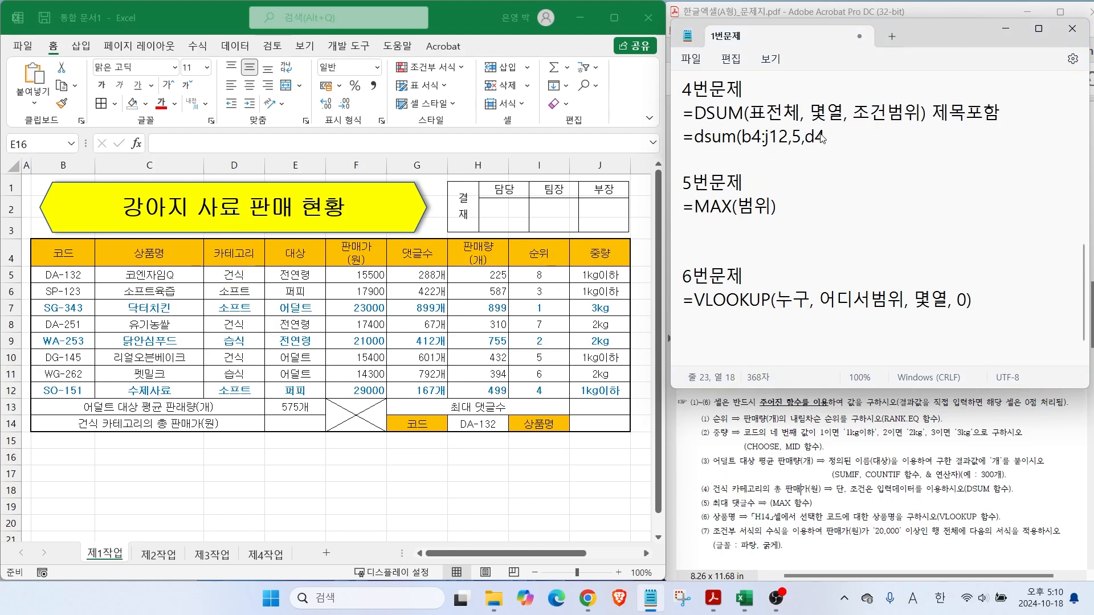
text(:d5))
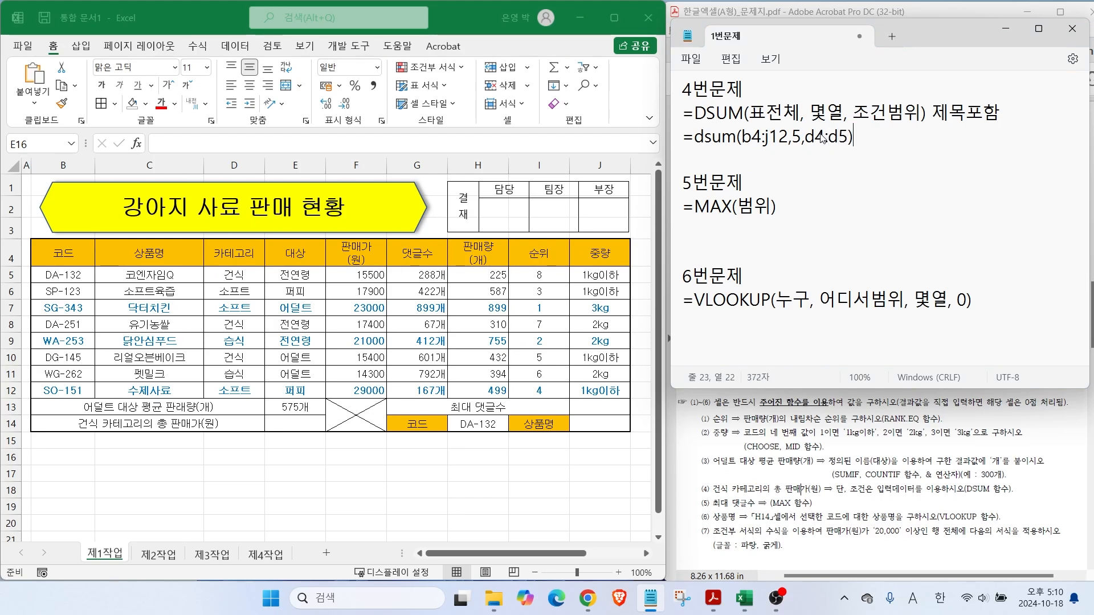
Begin a DSUM formula in E14 with the whole table including headers, B4:J12, as the database range.
click(286, 421)
click(291, 422)
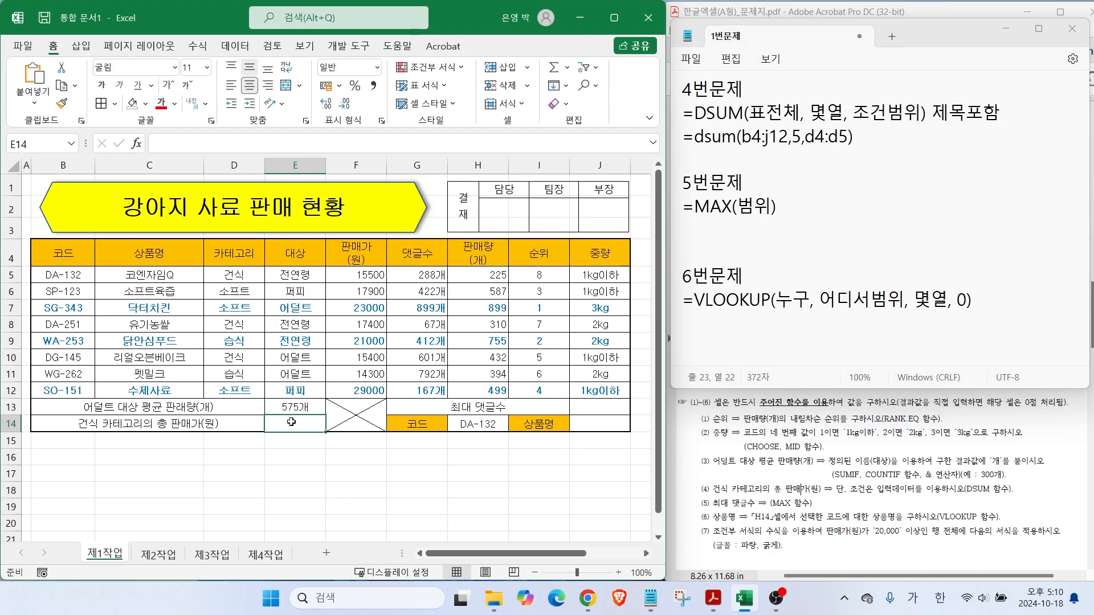
text(=ㅇ)
key(Hangul)
key(BackSpace)
text(ds)
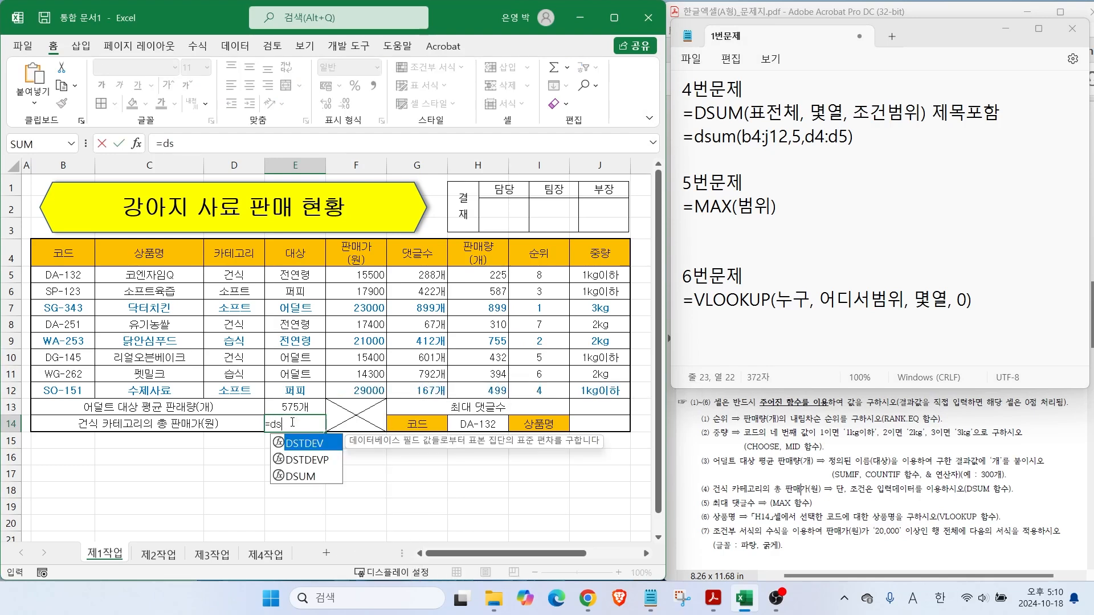
double_click(307, 481)
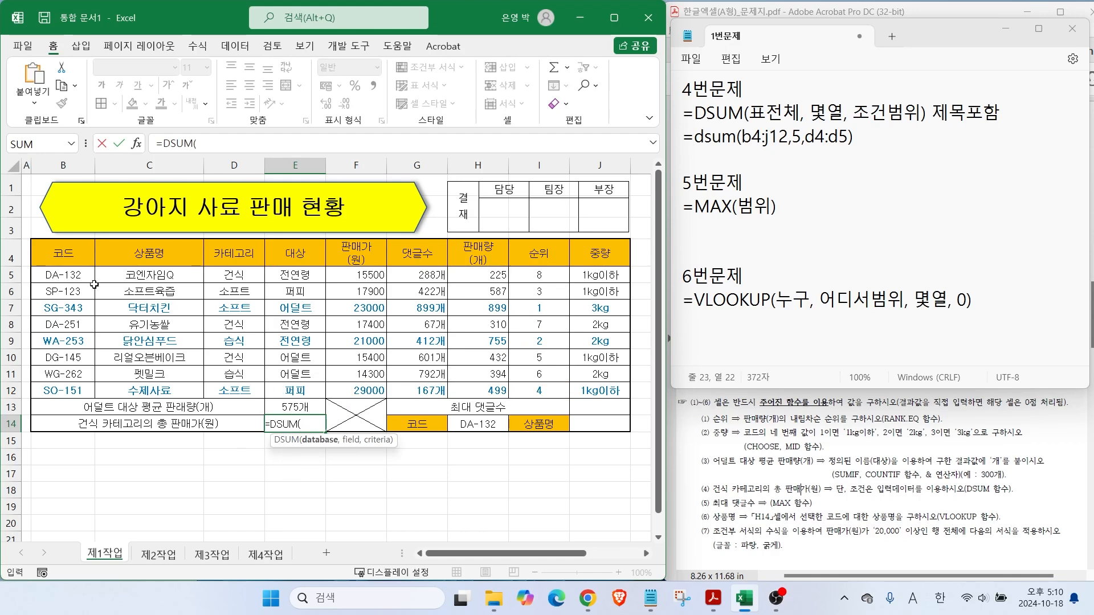
drag(64, 255, 600, 391)
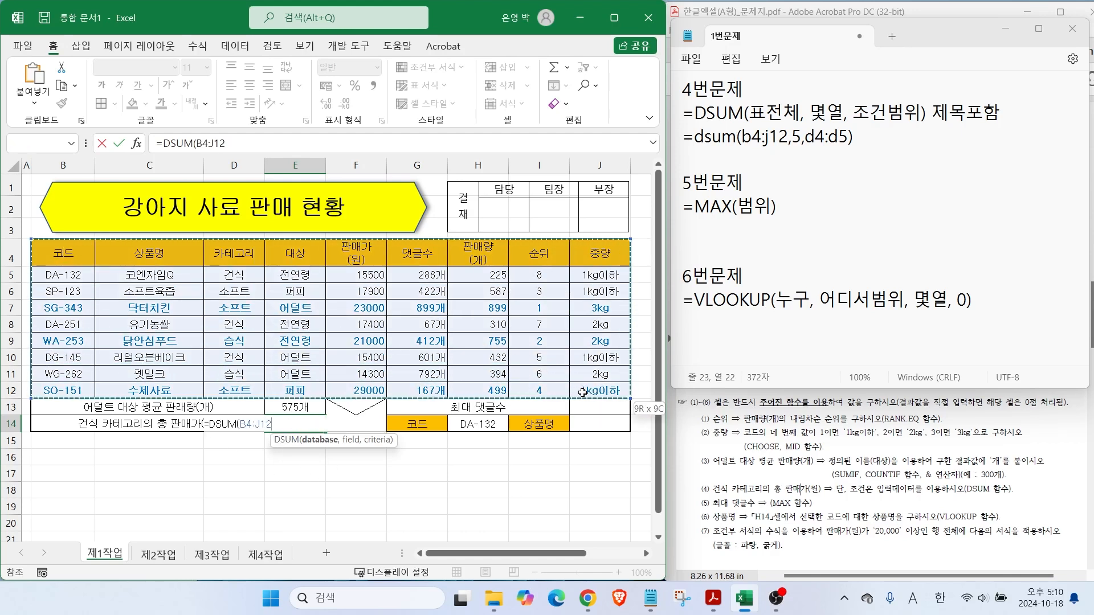
text(,)
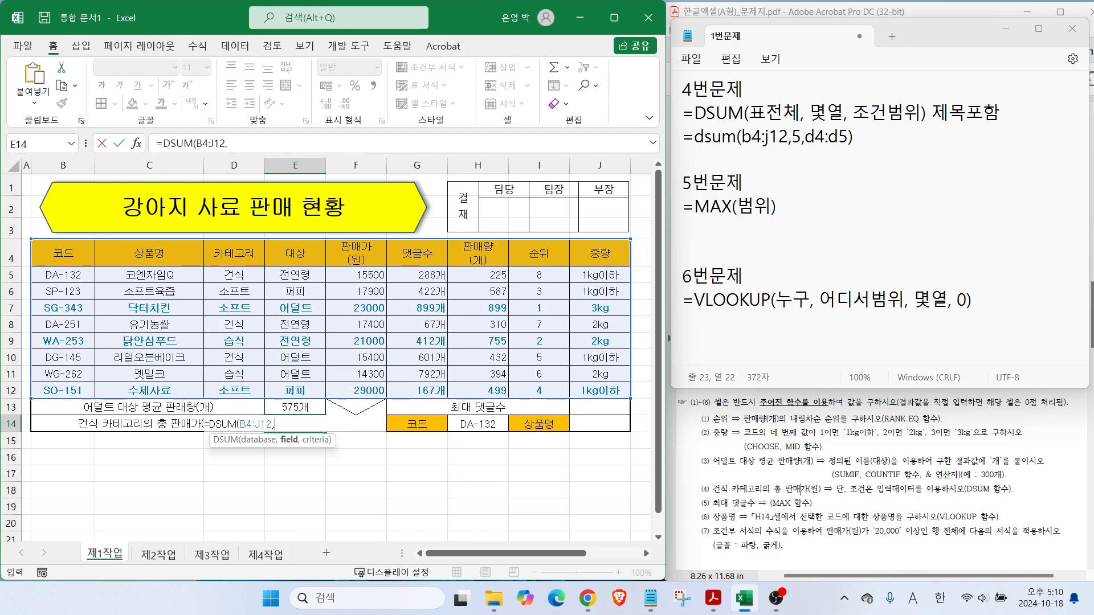
Complete the DSUM formula in E14 with the 판매가 header F4 as field and D4:D5 as the criteria range.
drag(390, 221, 353, 250)
drag(326, 233, 388, 267)
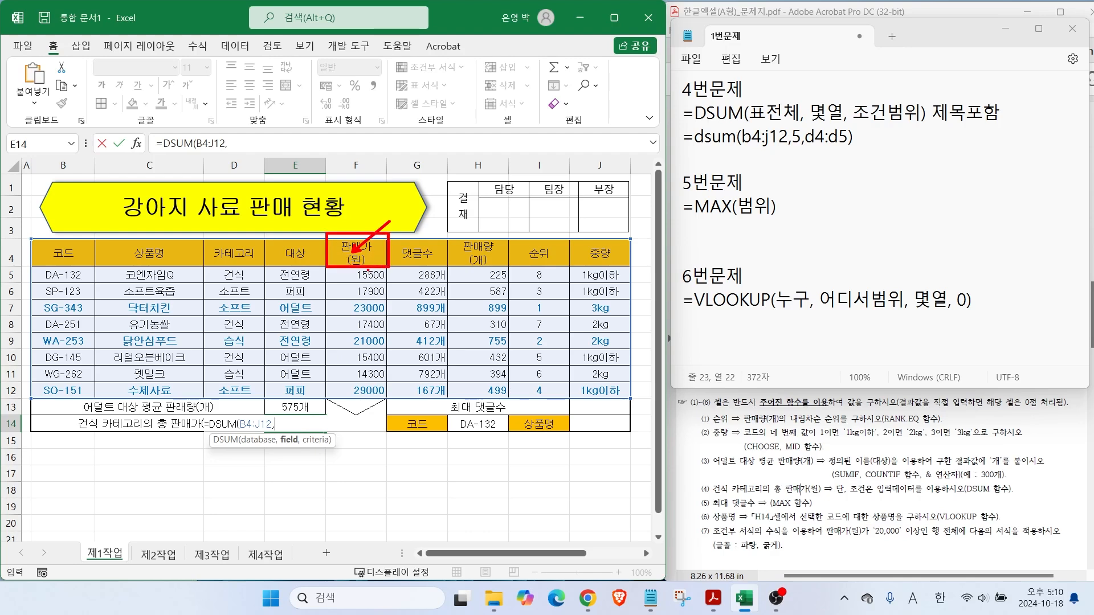
click(354, 259)
text(,)
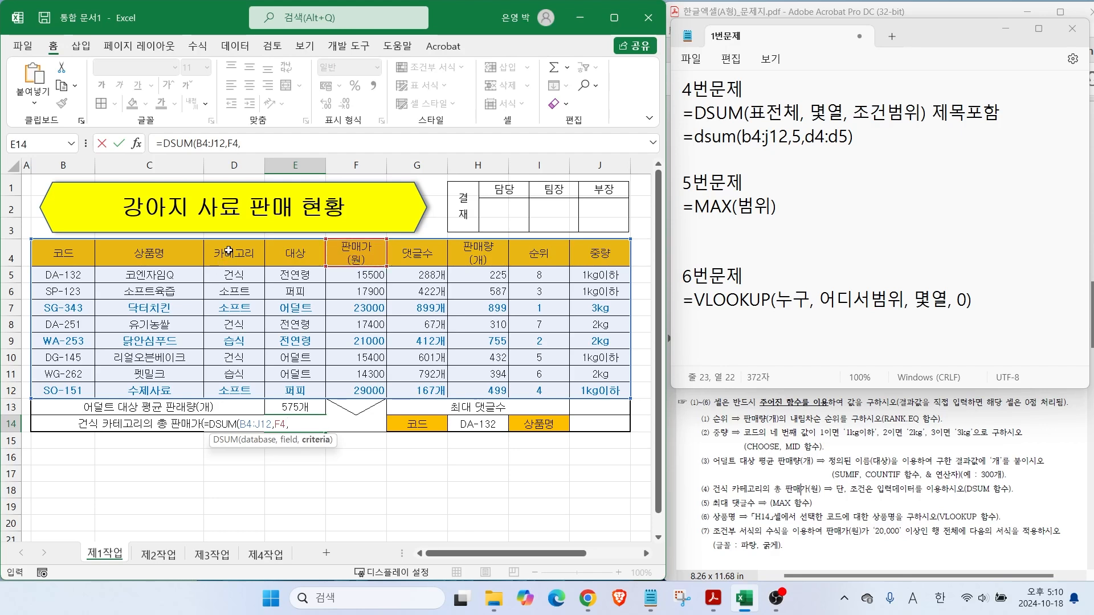
click(228, 278)
drag(228, 277, 228, 248)
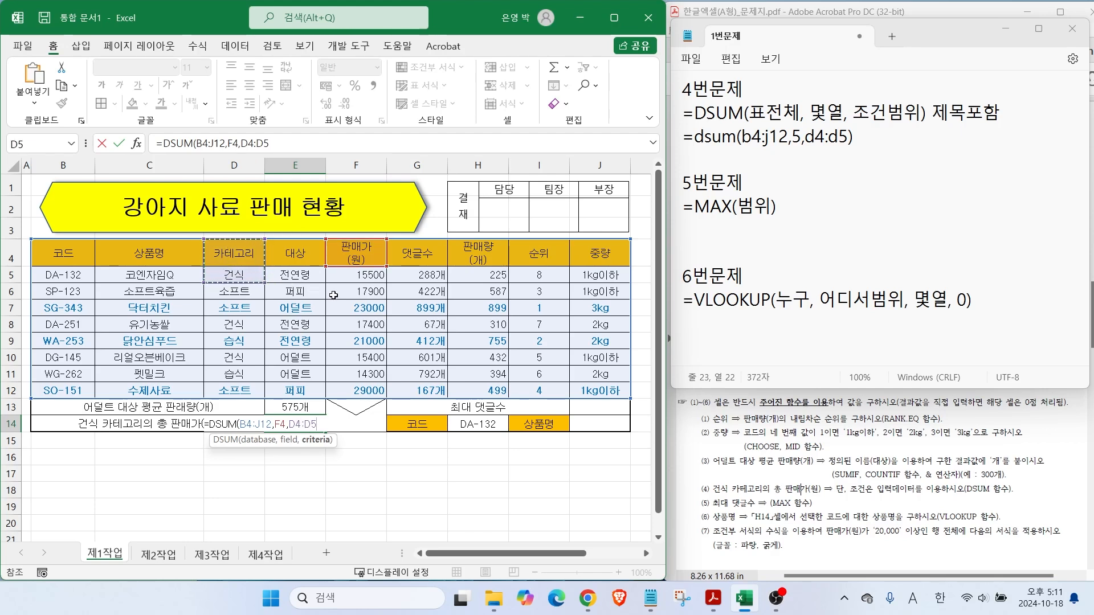
key(Return)
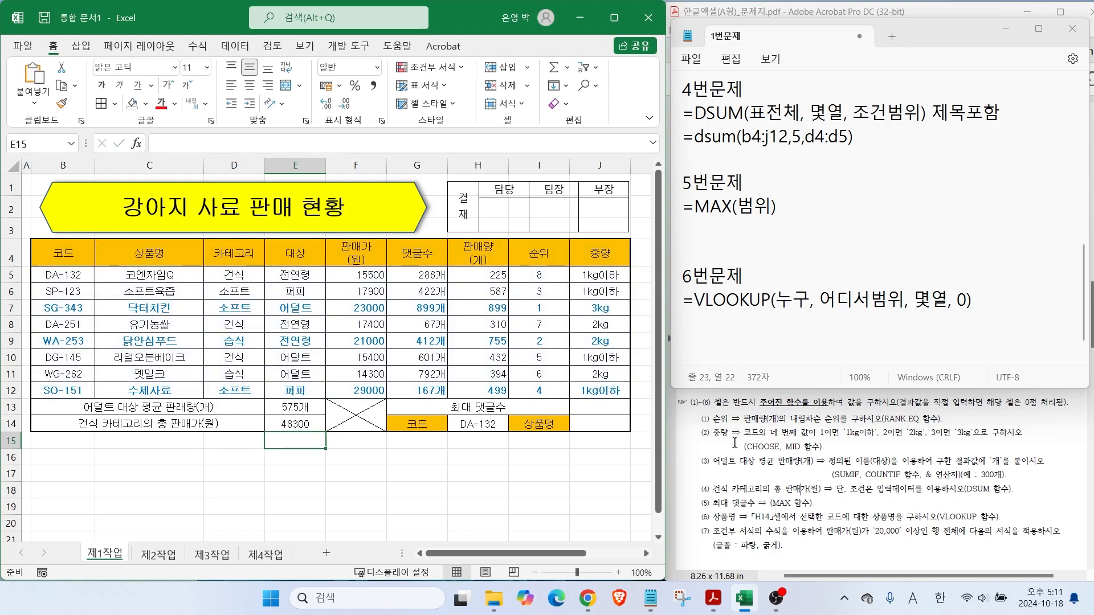
Following exam condition (5), calculate the 최대 댓글수 in J13 with MAX over the 댓글수 values G5:G12.
click(722, 505)
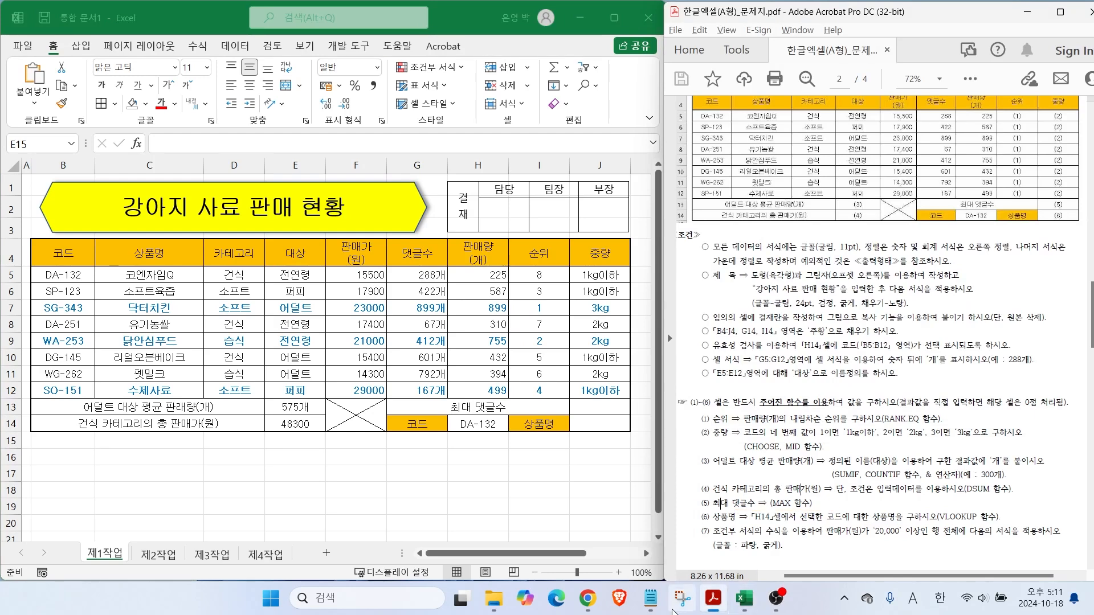
click(650, 599)
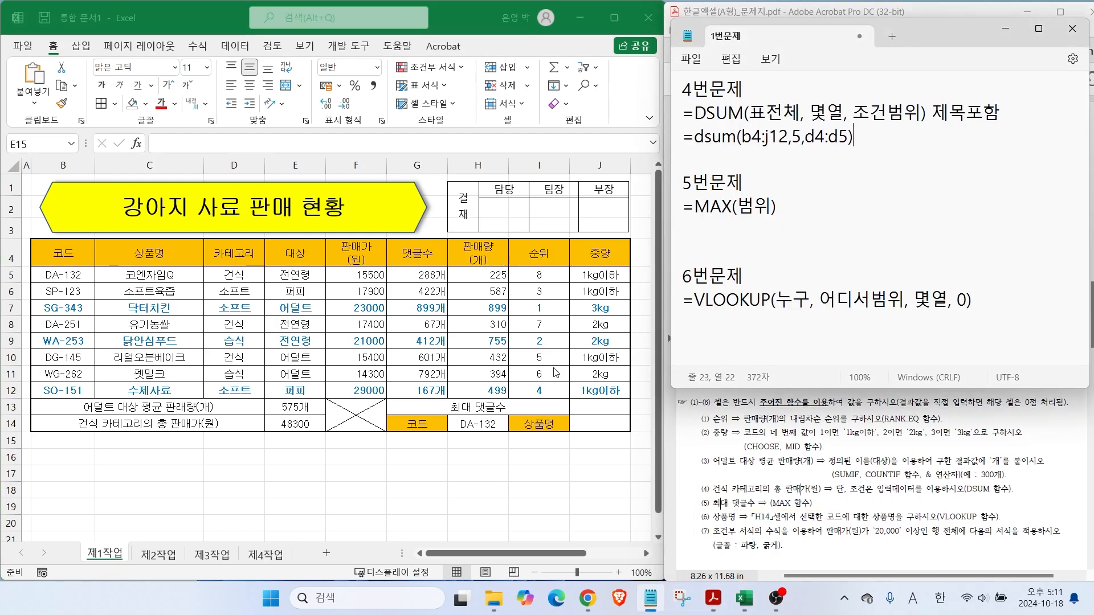
click(591, 408)
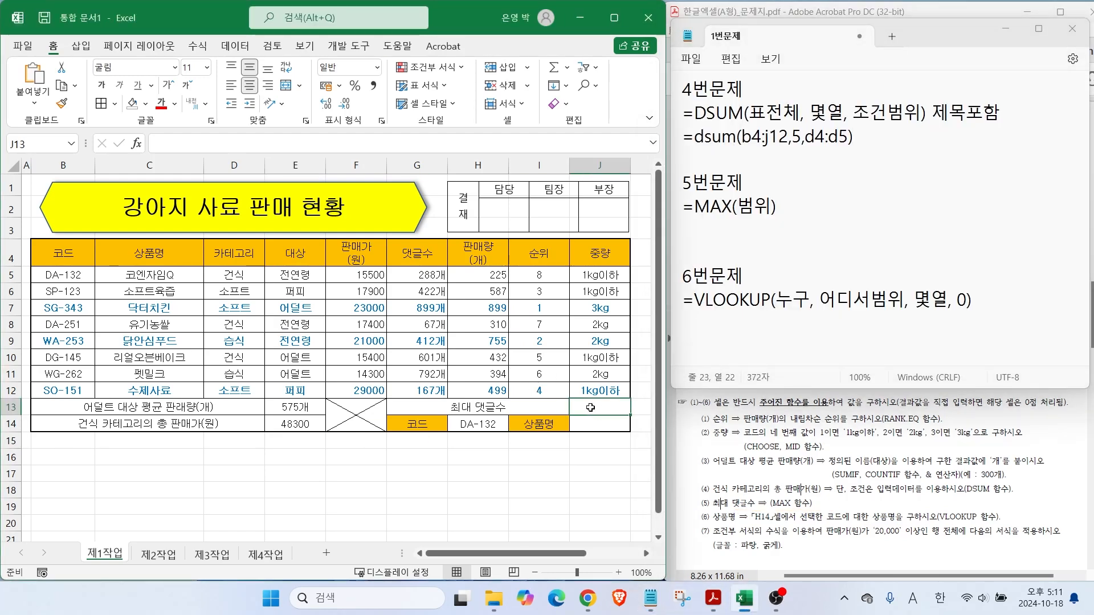
click(693, 236)
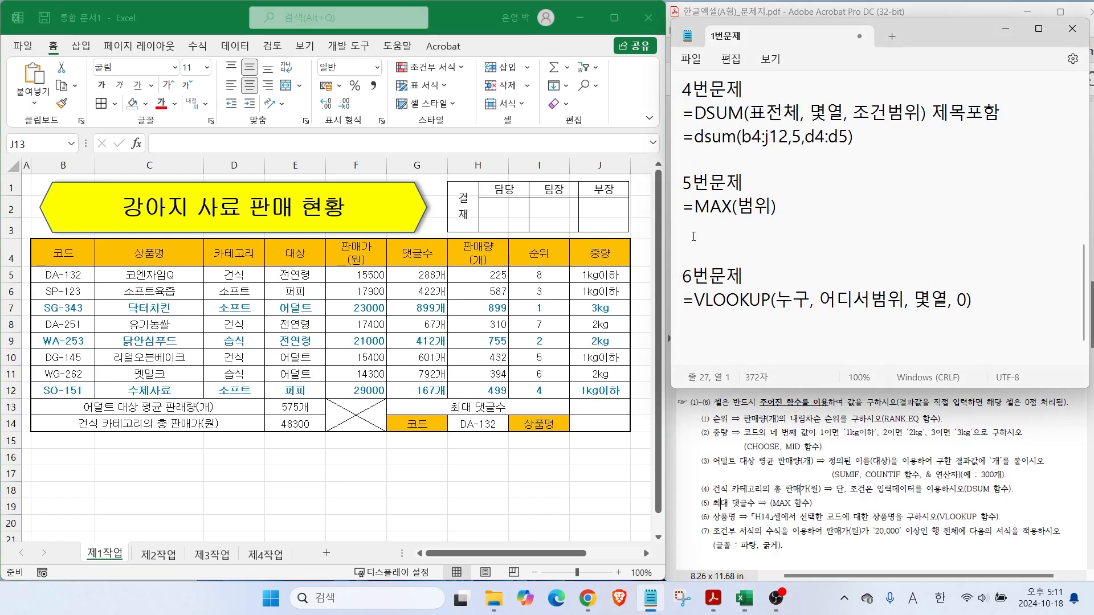
click(584, 407)
text(=m)
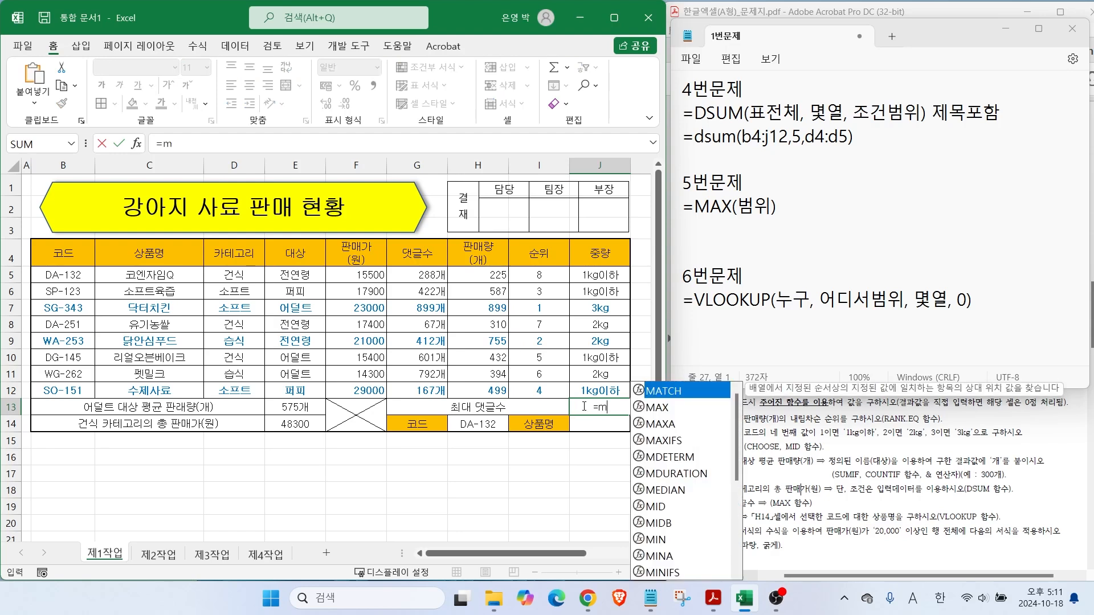
double_click(655, 408)
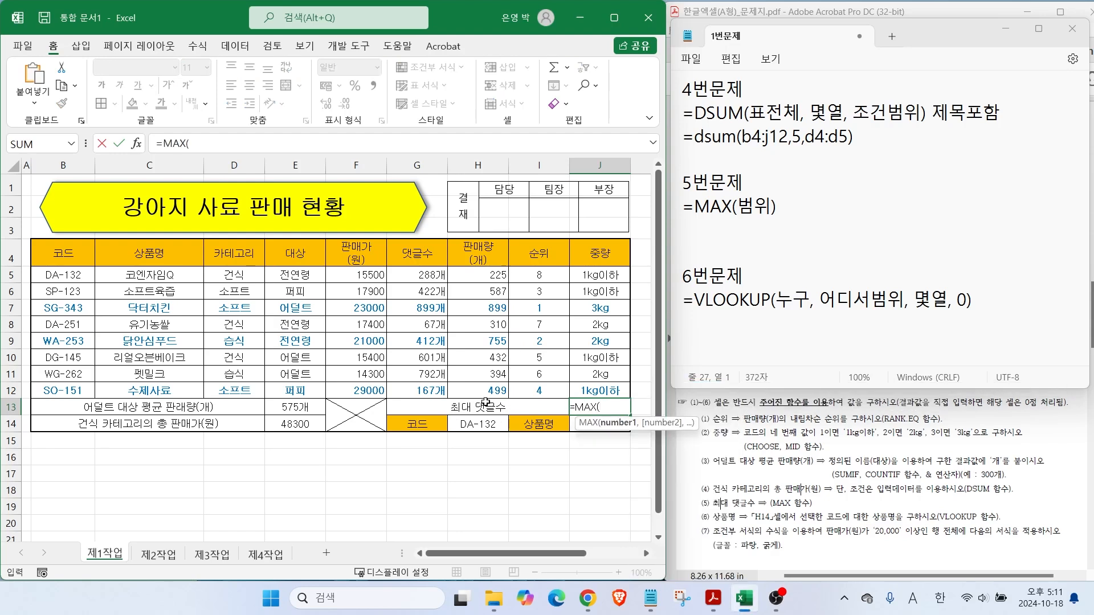
mouse_move(388, 263)
mouse_down()
mouse_move(449, 373)
mouse_move(448, 395)
mouse_up()
key(Escape)
drag(413, 276, 427, 389)
key(Return)
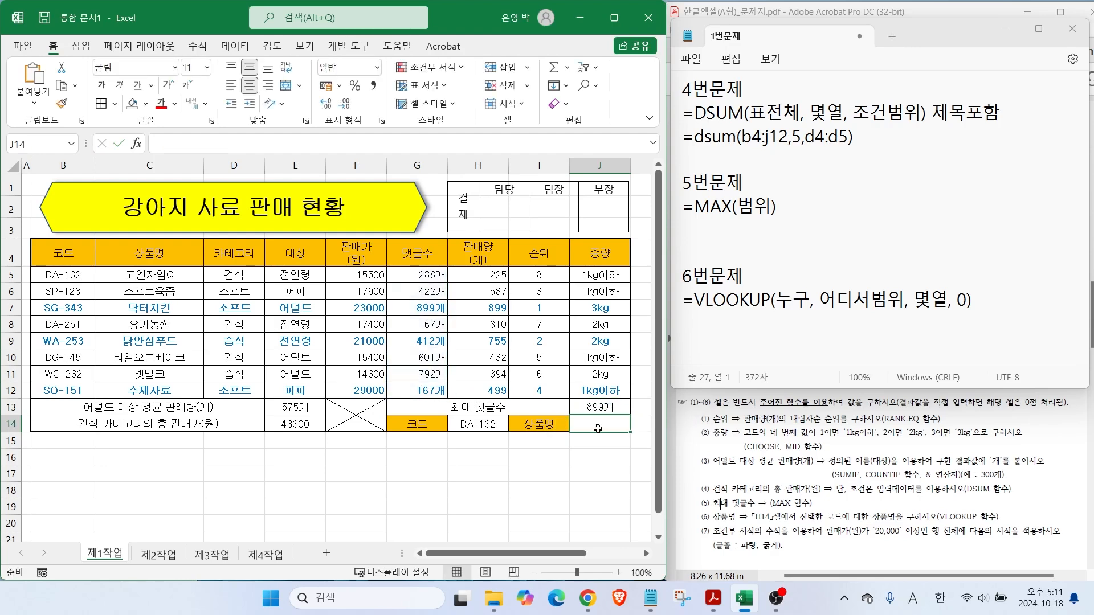
drag(445, 311, 476, 297)
key(Escape)
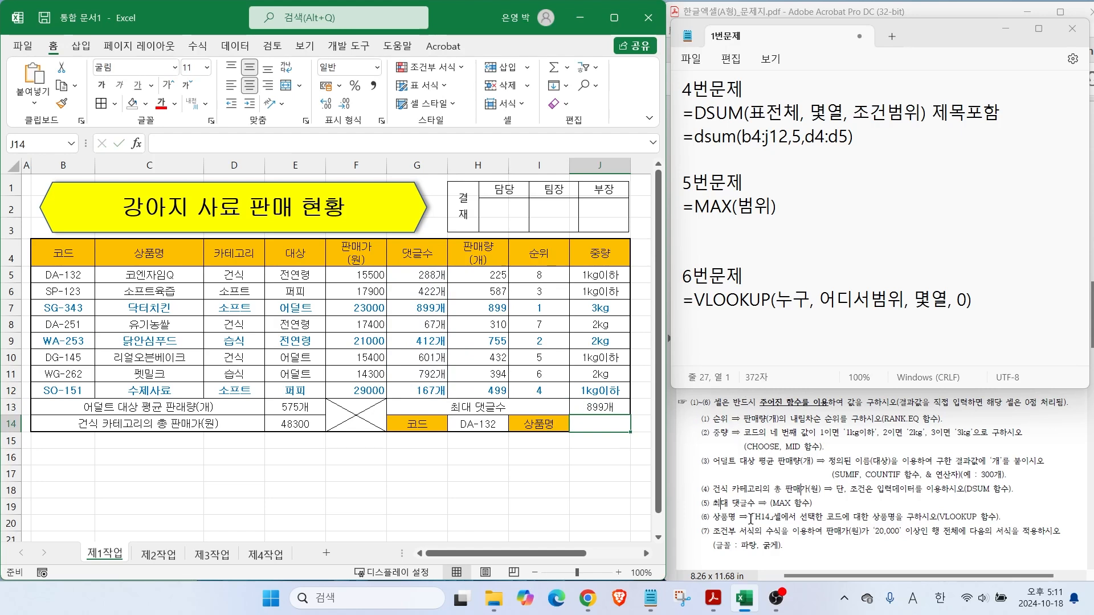
Examine exam condition (6) on the 상품명 for the code in H14 and each argument of the VLOOKUP syntax under 6번문제.
drag(713, 522, 1040, 522)
drag(765, 514, 789, 489)
mouse_move(498, 435)
mouse_down()
mouse_move(479, 442)
mouse_move(495, 404)
mouse_move(495, 437)
mouse_up()
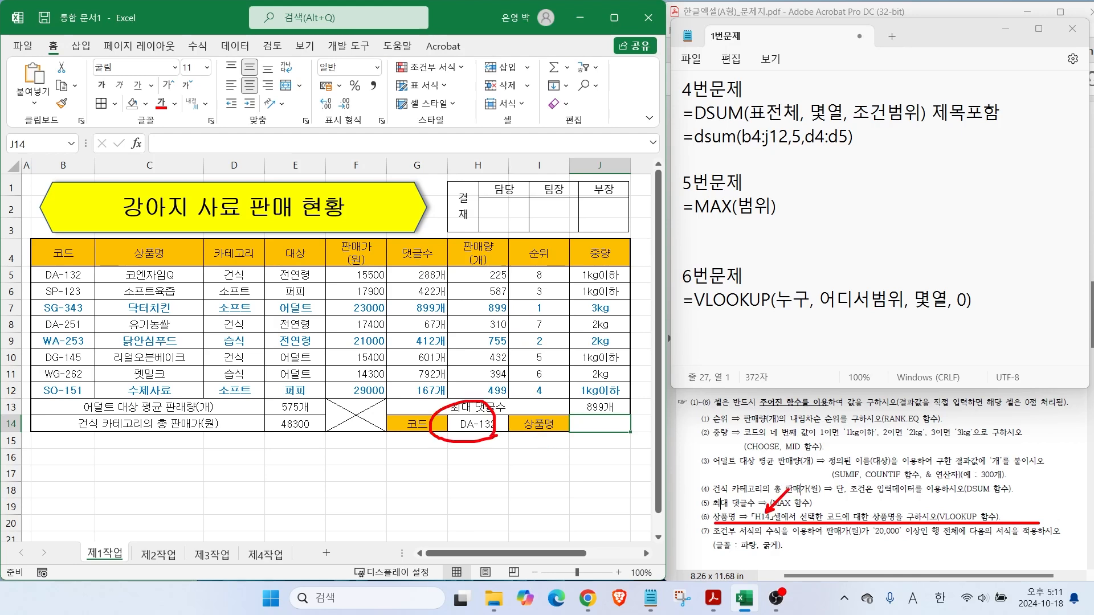
mouse_move(605, 442)
mouse_down()
mouse_move(601, 399)
mouse_move(626, 432)
mouse_up()
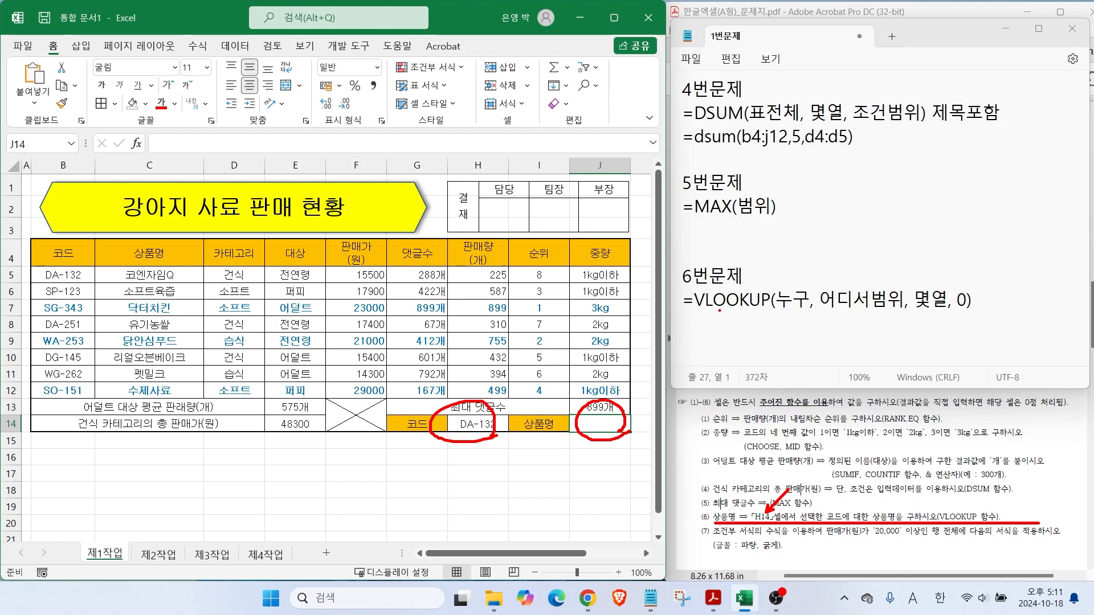
mouse_move(807, 306)
mouse_down()
mouse_move(775, 315)
mouse_move(788, 283)
mouse_move(809, 308)
mouse_up()
mouse_move(893, 312)
mouse_down()
mouse_move(829, 291)
mouse_move(890, 308)
mouse_up()
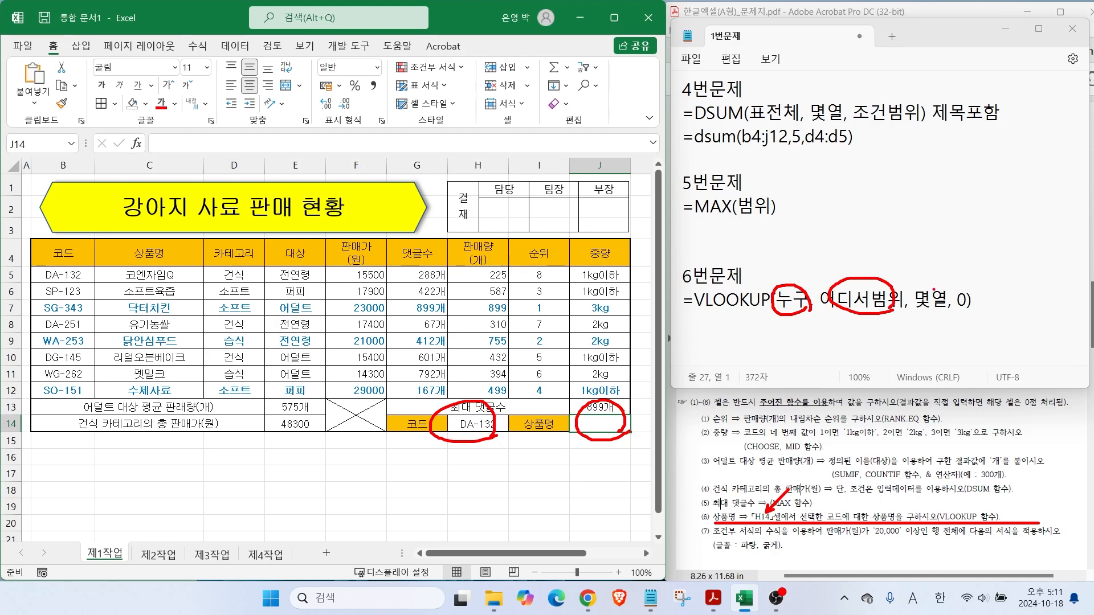
mouse_move(935, 310)
mouse_down()
mouse_move(917, 291)
mouse_move(978, 288)
mouse_move(1027, 256)
mouse_up()
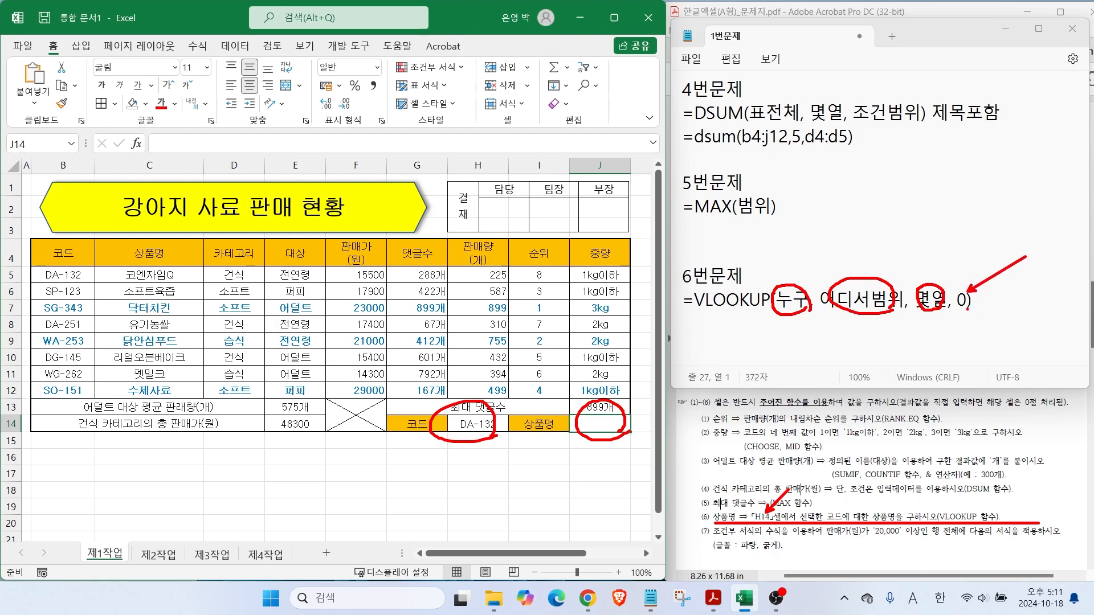
key(Escape)
Begin a worked example under the VLOOKUP syntax in the 6번문제 note: =vlookup(h14, using the 코드 cell as lookup value.
click(981, 307)
key(Return)
text(=vlookup()
mouse_move(478, 147)
mouse_down()
mouse_move(509, 284)
mouse_move(496, 450)
mouse_move(478, 451)
mouse_up()
drag(5, 427, 504, 424)
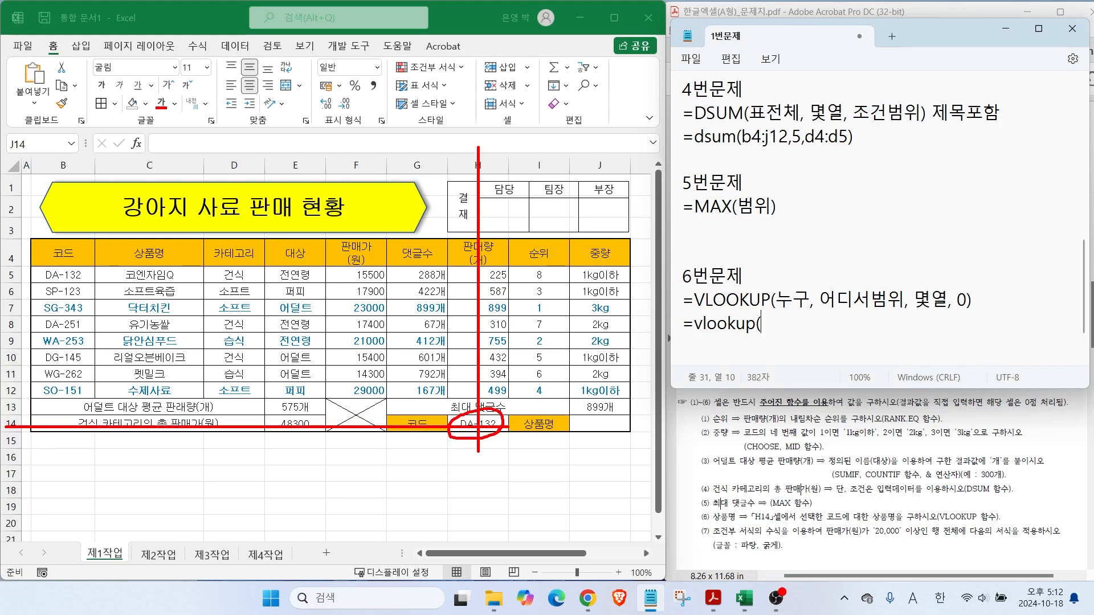
mouse_move(613, 425)
mouse_down()
mouse_move(622, 425)
mouse_move(591, 439)
mouse_up()
key(Escape)
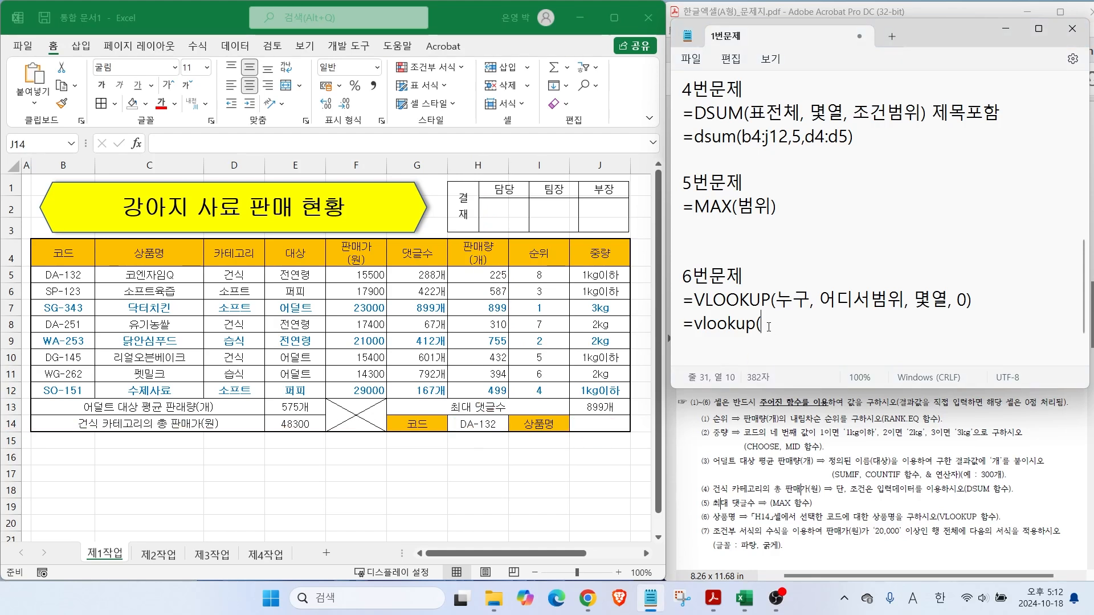
text(h14,)
Add the range b5:c12, covering the 코드 and 상품명 data without headers, to the vlookup example in the note.
mouse_move(438, 432)
mouse_down()
mouse_move(434, 417)
mouse_move(426, 447)
mouse_up()
mouse_move(561, 434)
mouse_down()
mouse_move(533, 444)
mouse_move(575, 418)
mouse_move(568, 441)
mouse_up()
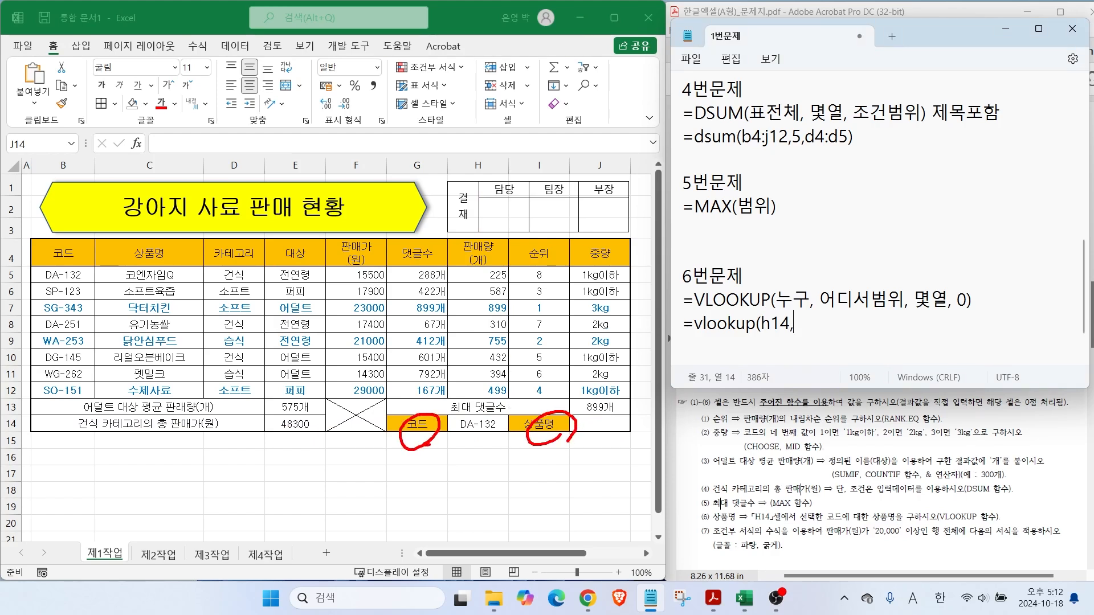
drag(55, 242, 118, 183)
drag(139, 243, 225, 186)
mouse_move(26, 260)
mouse_down()
mouse_move(58, 270)
mouse_move(200, 383)
mouse_move(209, 405)
mouse_up()
mouse_move(90, 273)
mouse_down()
mouse_move(60, 315)
mouse_move(143, 382)
mouse_up()
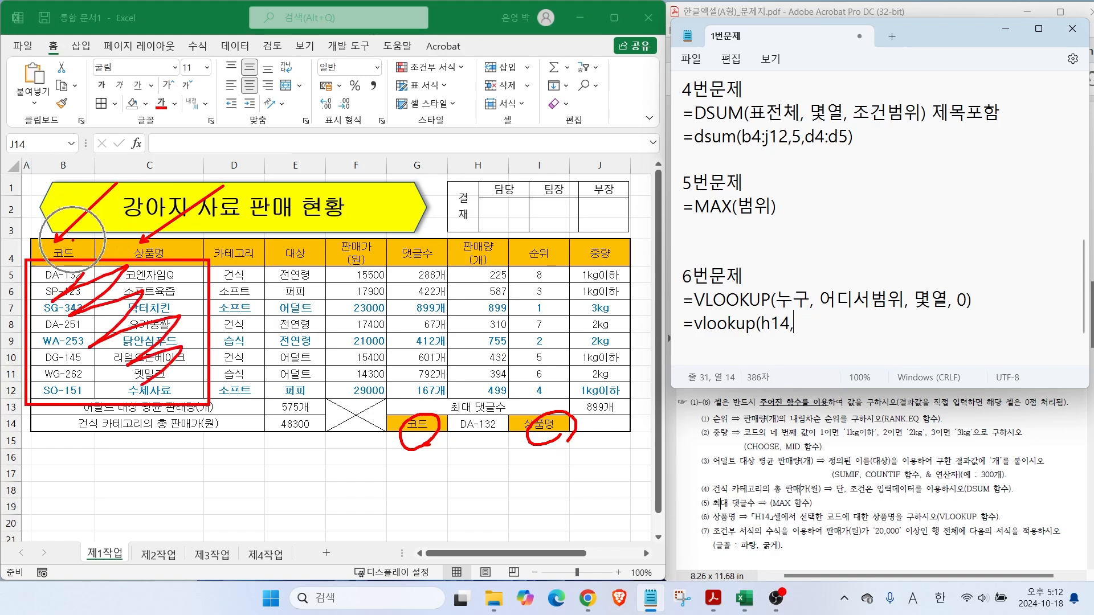
key(Escape)
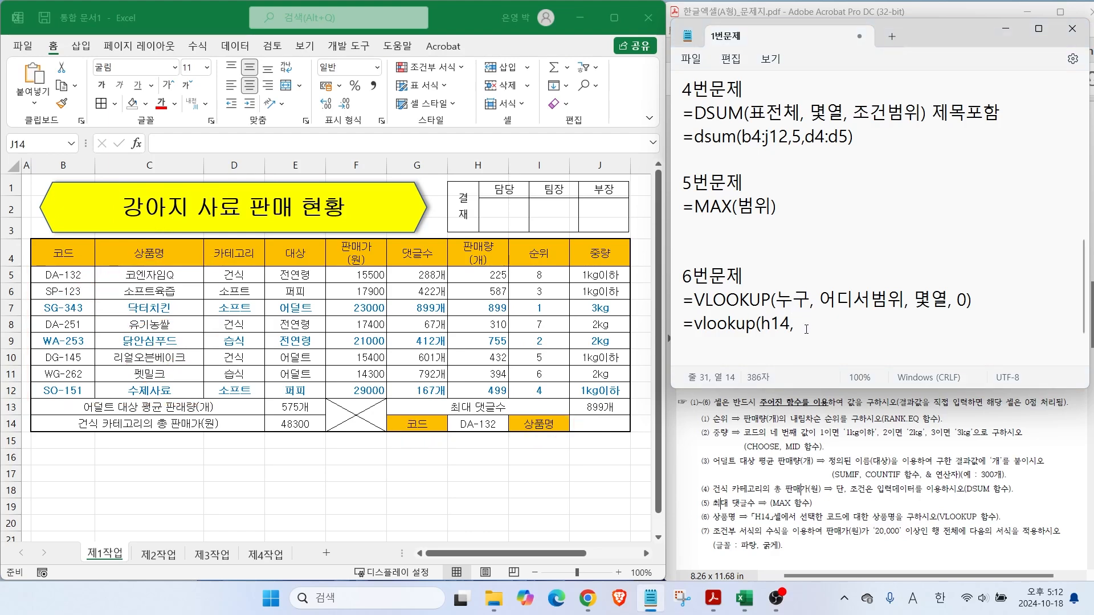
text(b5:c12,)
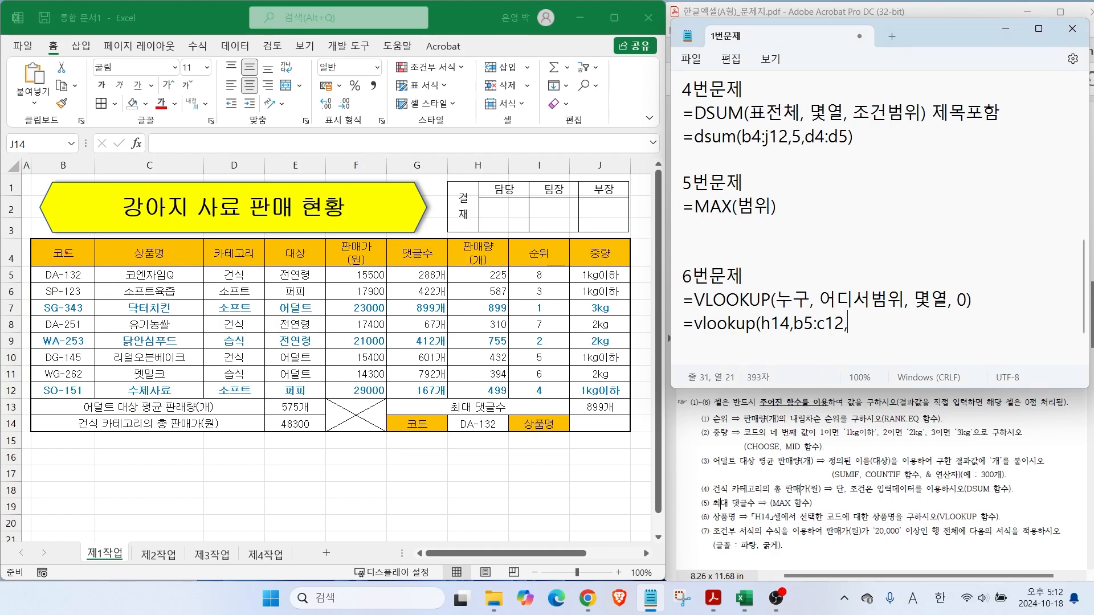
Complete the vlookup example in the note with 2, the 상품명 column's position in the range, and 0 as the final argument.
mouse_move(27, 261)
mouse_down()
mouse_move(181, 356)
mouse_move(210, 406)
mouse_up()
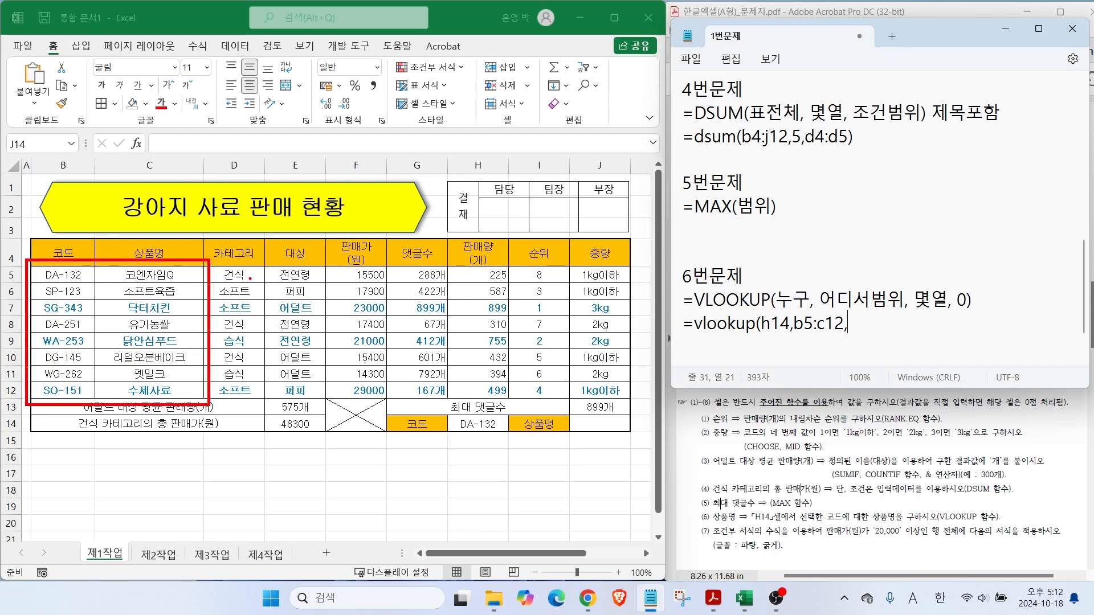
drag(84, 271, 67, 300)
mouse_move(129, 285)
mouse_down()
mouse_move(136, 303)
mouse_move(167, 295)
mouse_up()
drag(163, 258, 217, 202)
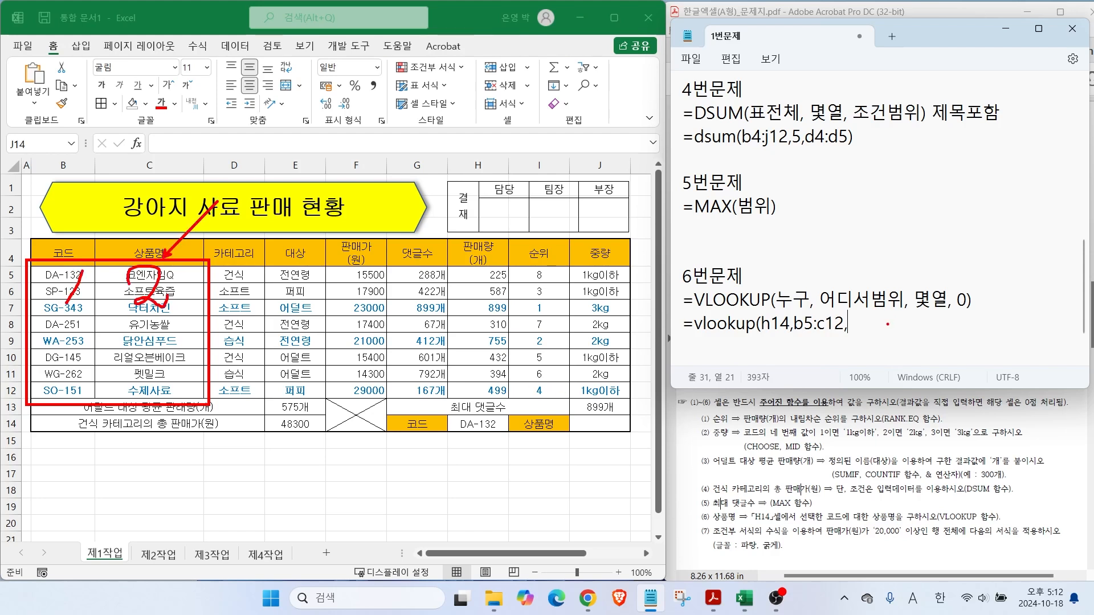
key(Escape)
text(2)
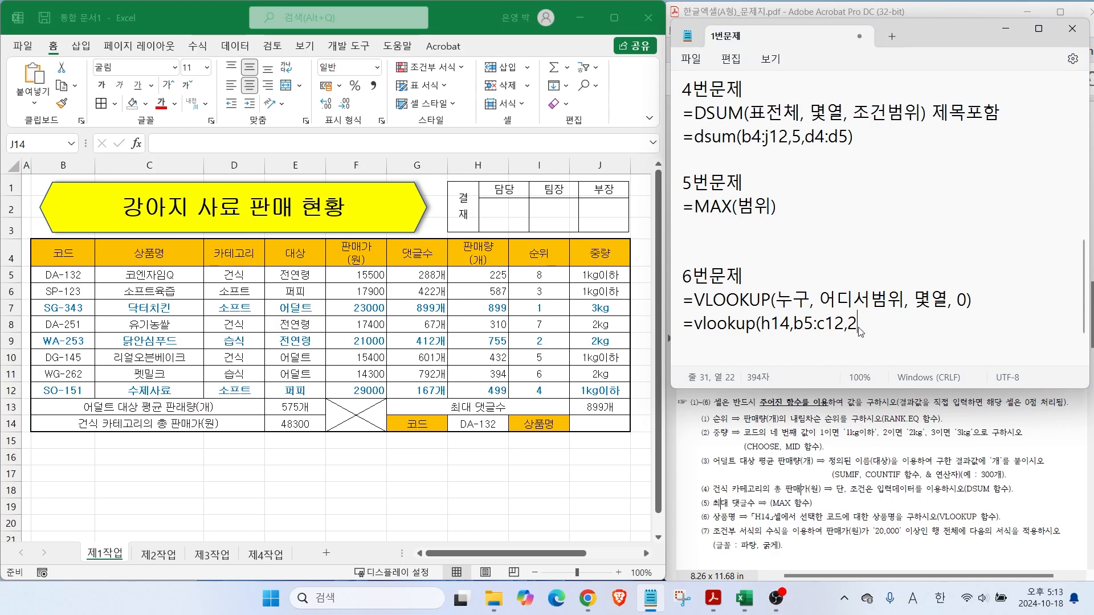
text(,0))
Begin a VLOOKUP formula in J14 with H14 as the lookup value and B5:C12 as the table range.
click(599, 422)
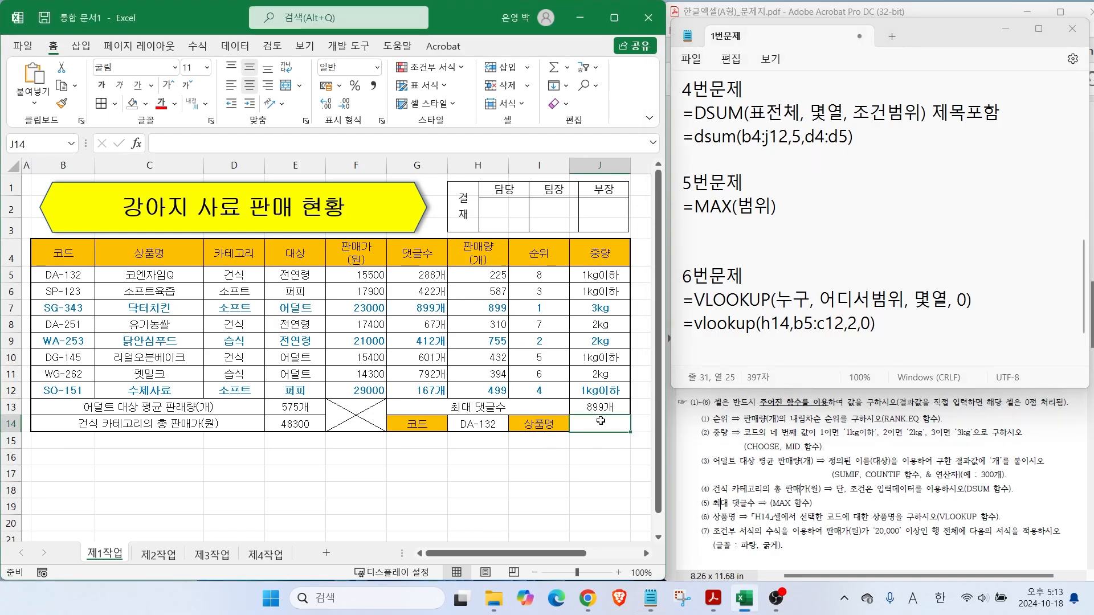
text(=)
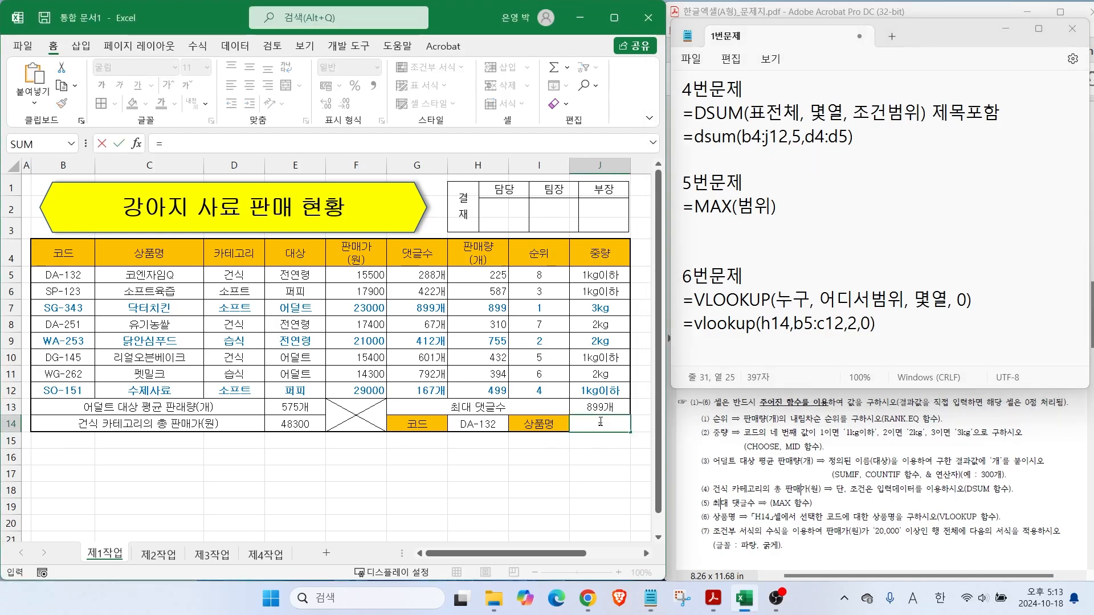
text(v)
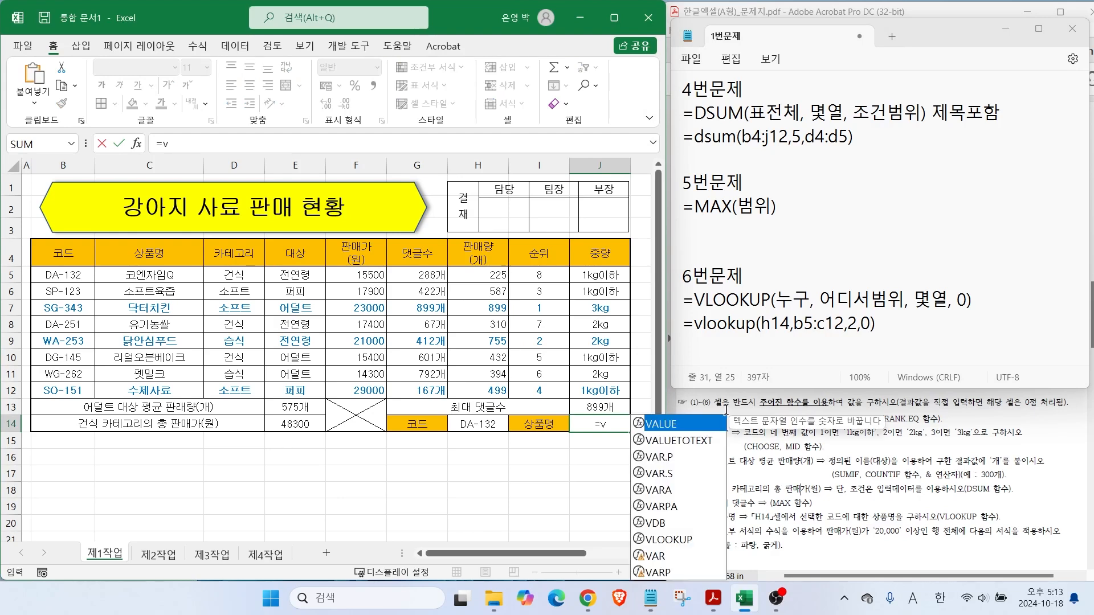
double_click(687, 539)
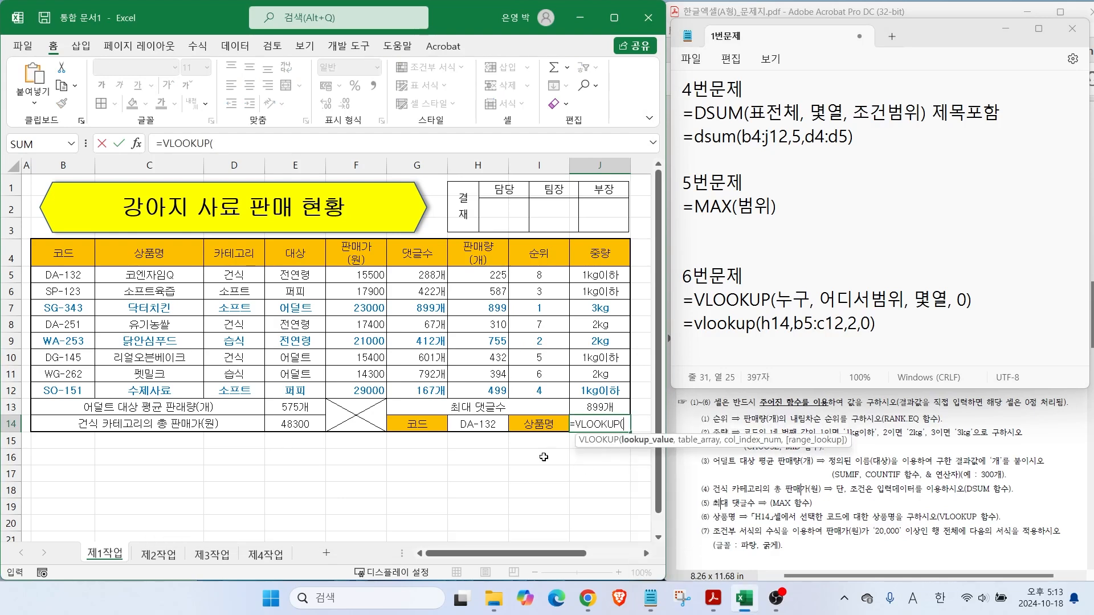
click(474, 427)
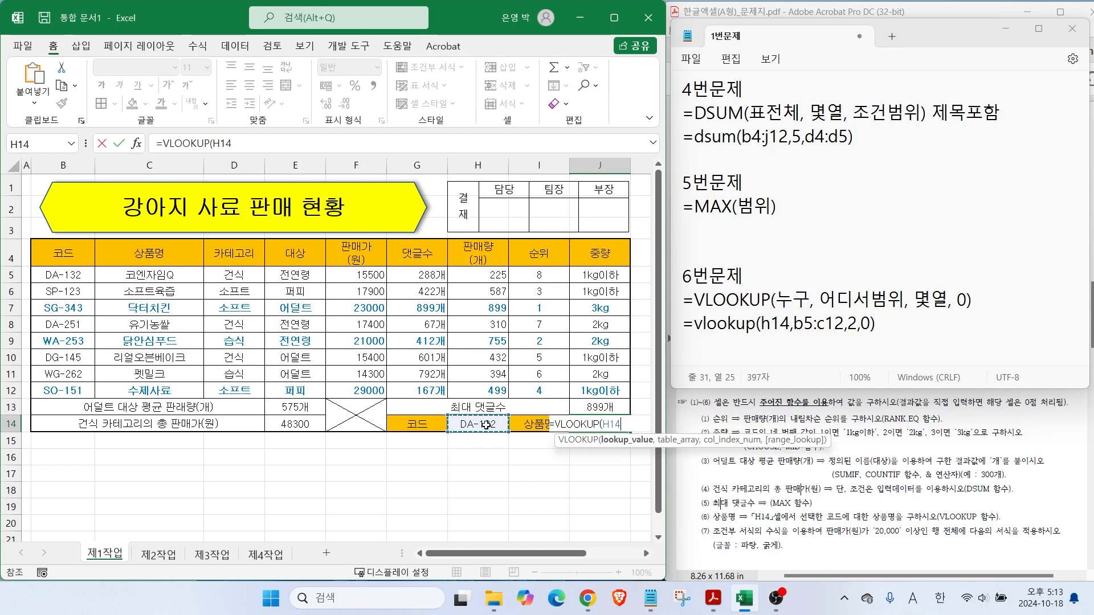
text(,)
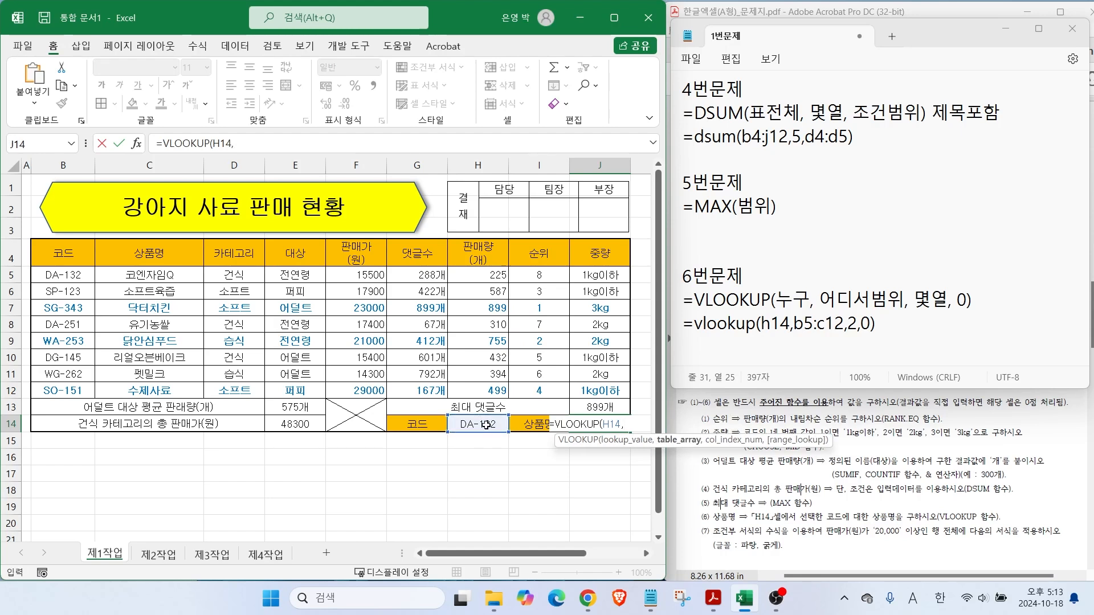
drag(50, 272, 140, 391)
text(,)
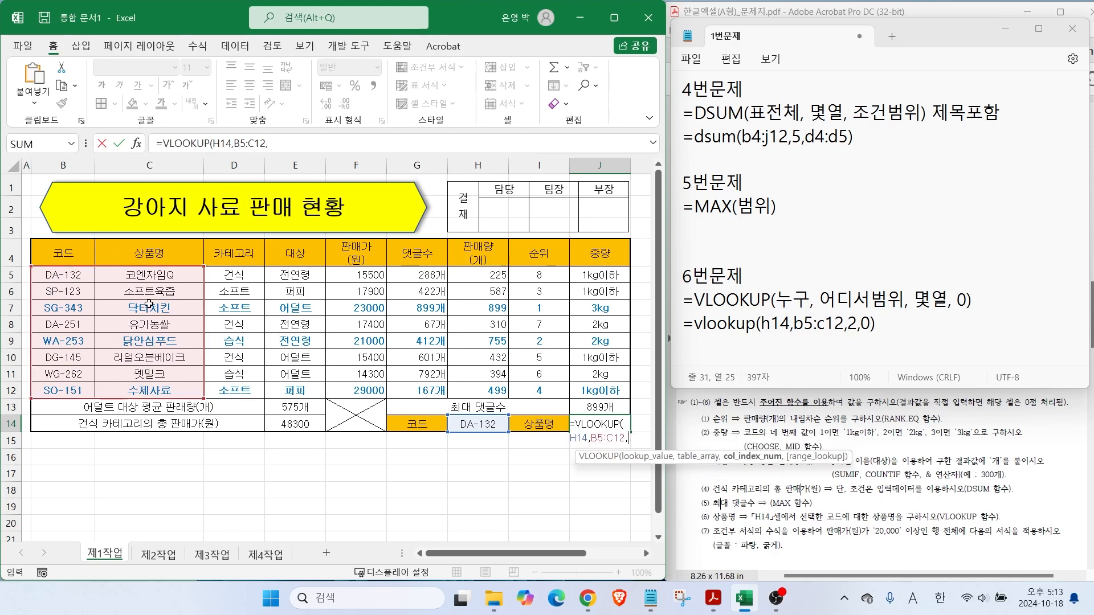
Complete the J14 VLOOKUP formula with column number 2 and FALSE for an exact match, and enter it.
text(2)
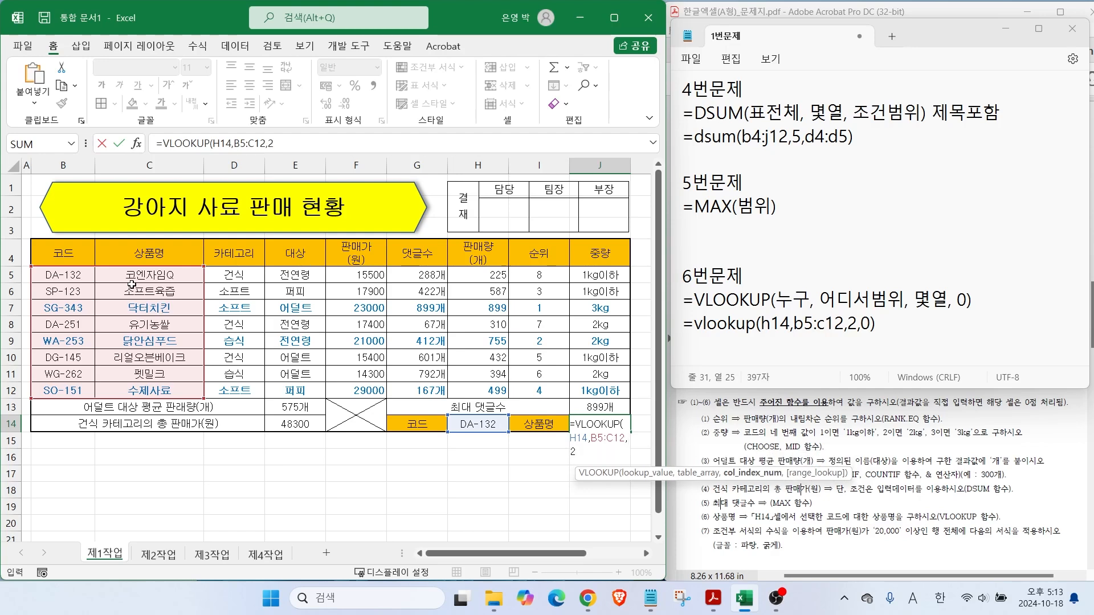
text(,)
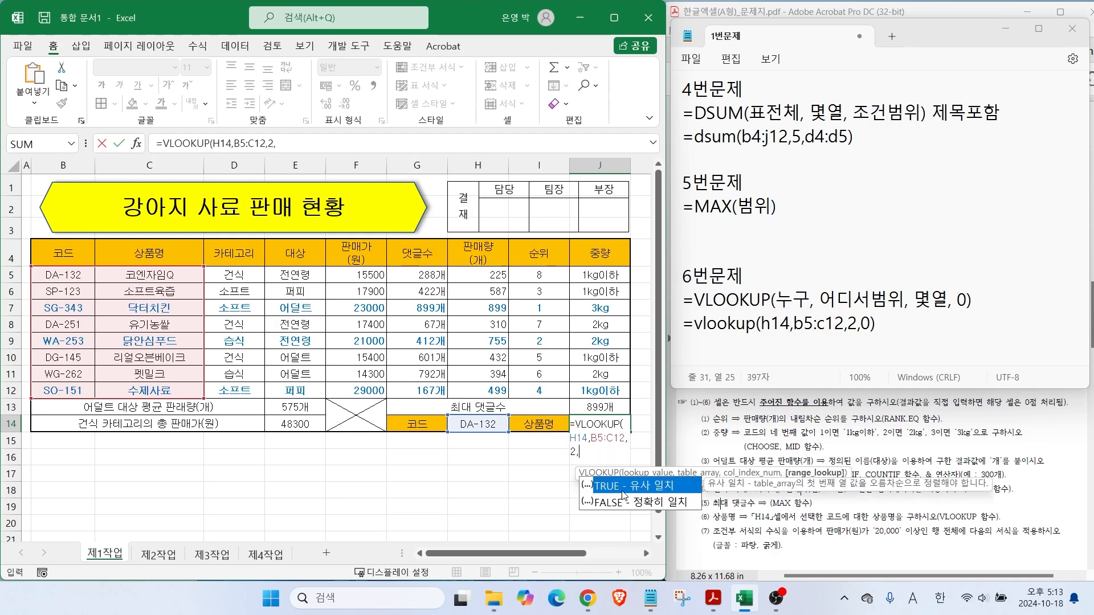
click(638, 504)
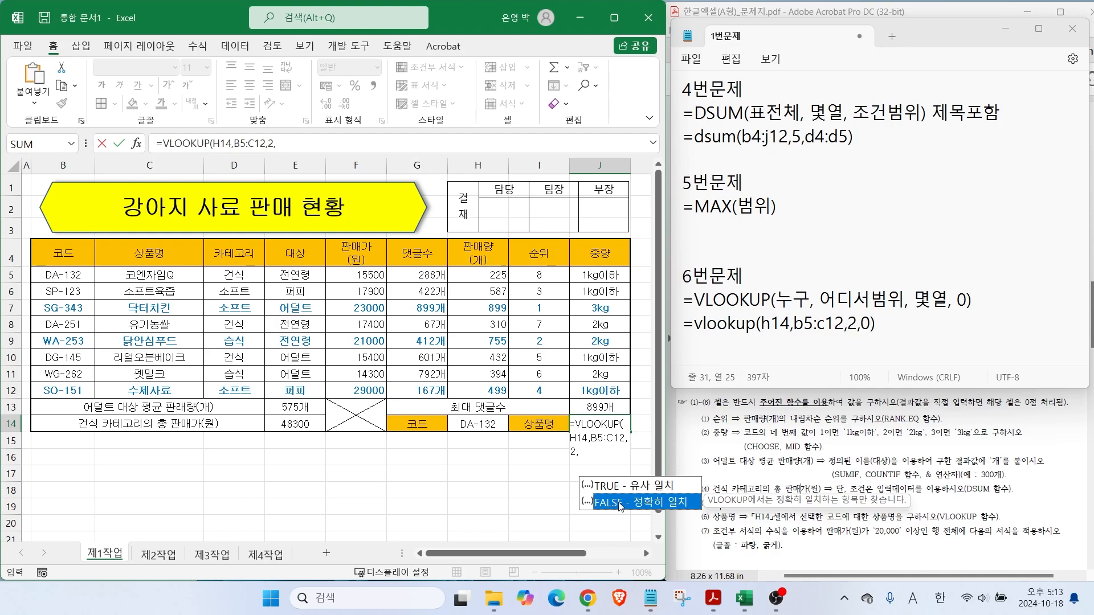
double_click(621, 502)
key(Return)
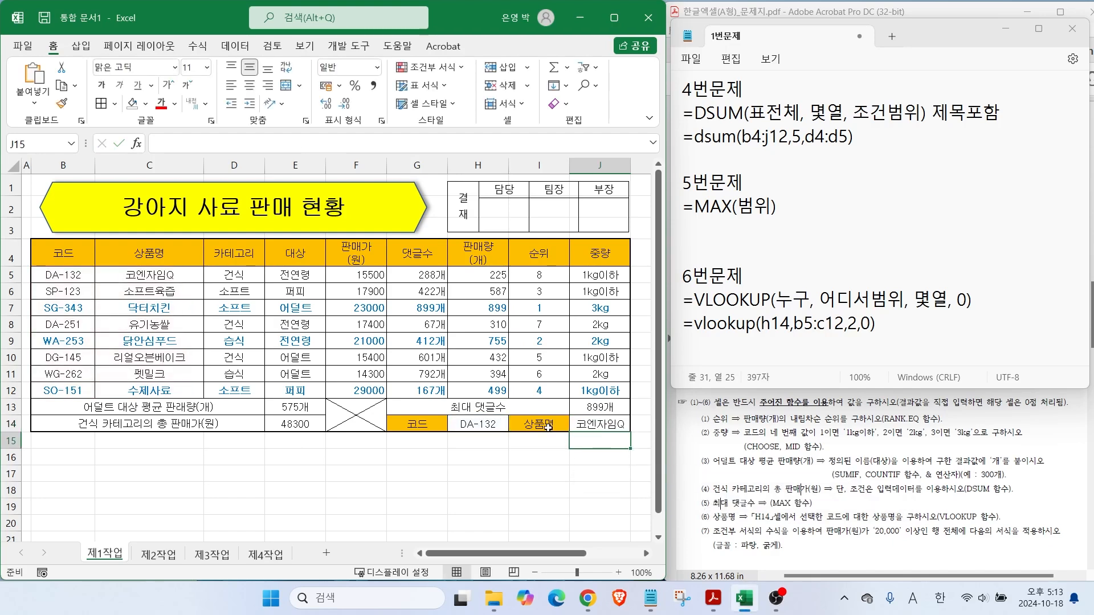
Check the 상품명 returned in J14 against the table row for the code in H14.
drag(478, 418, 516, 384)
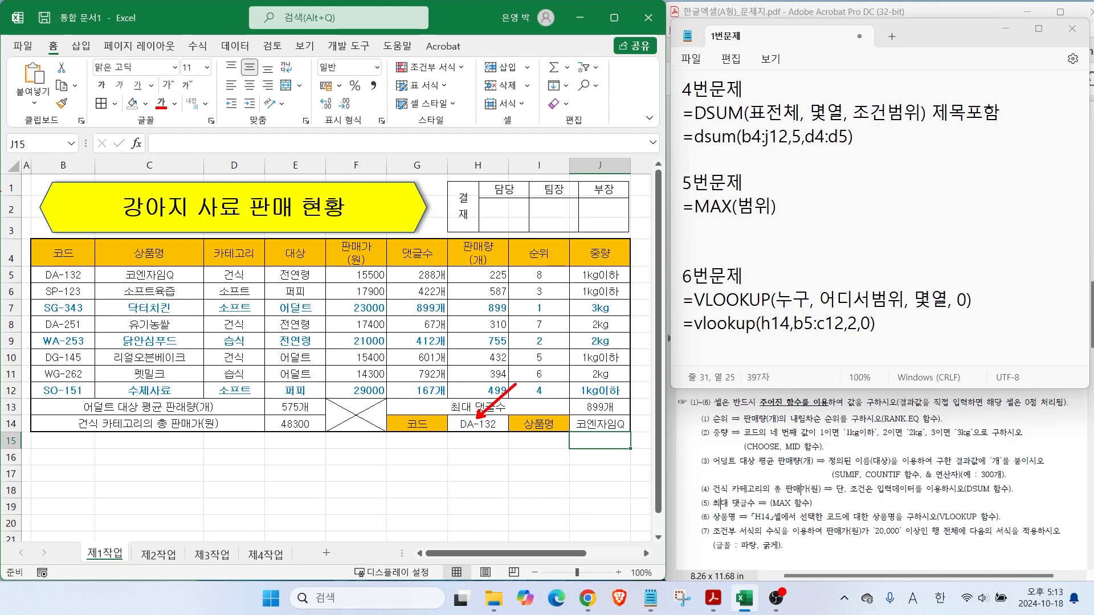
mouse_move(57, 272)
mouse_down()
mouse_move(96, 249)
mouse_move(171, 280)
mouse_up()
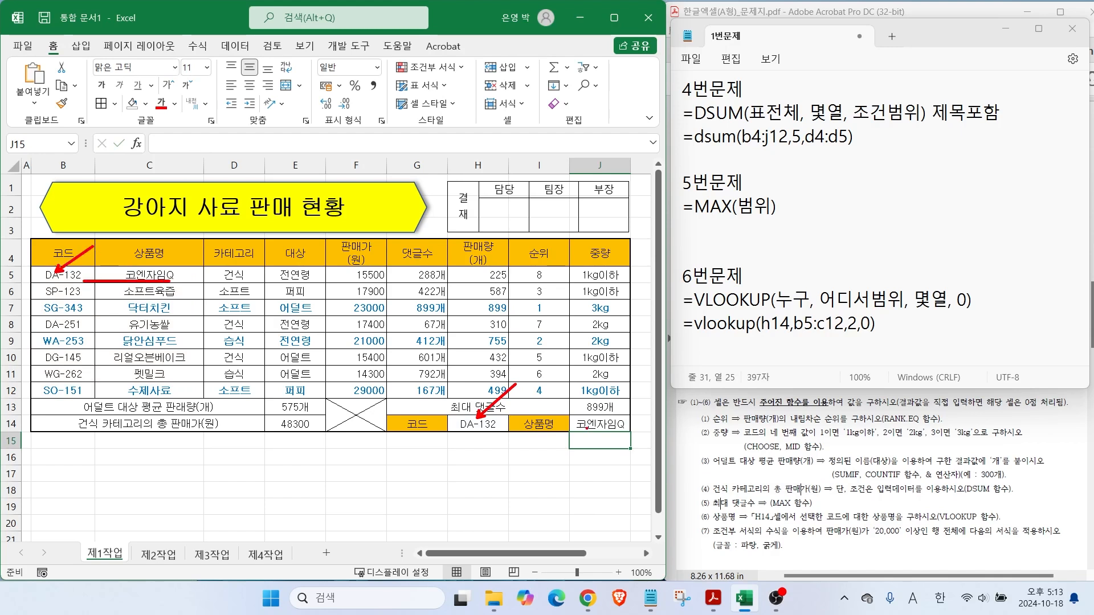
key(Escape)
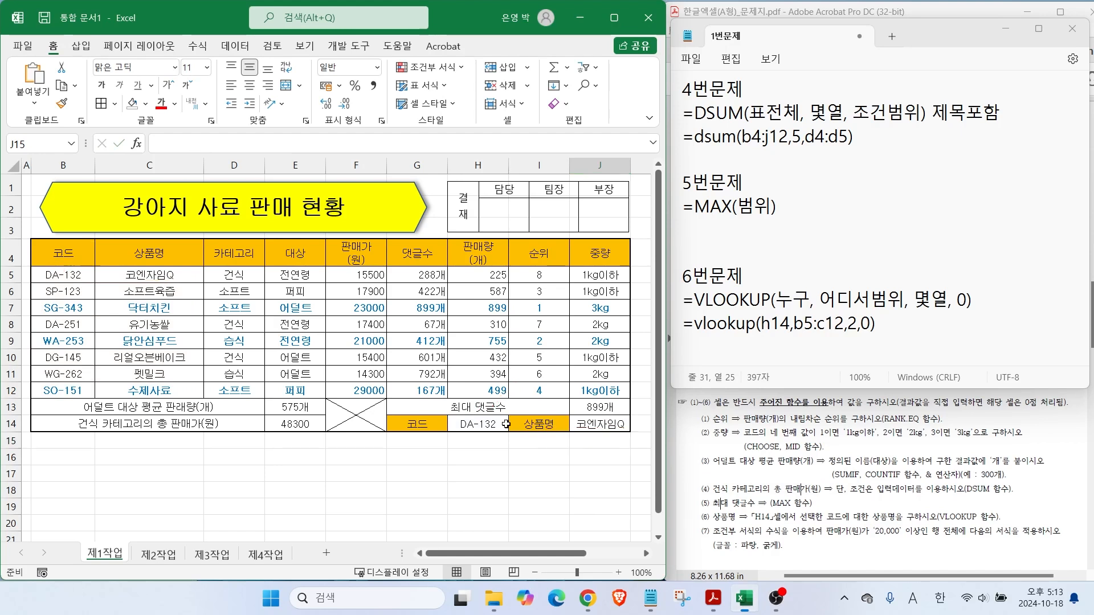
Choose DA-251 as the code in H14 and compare the 상품명 in J14 with that code's table row.
click(493, 423)
click(514, 424)
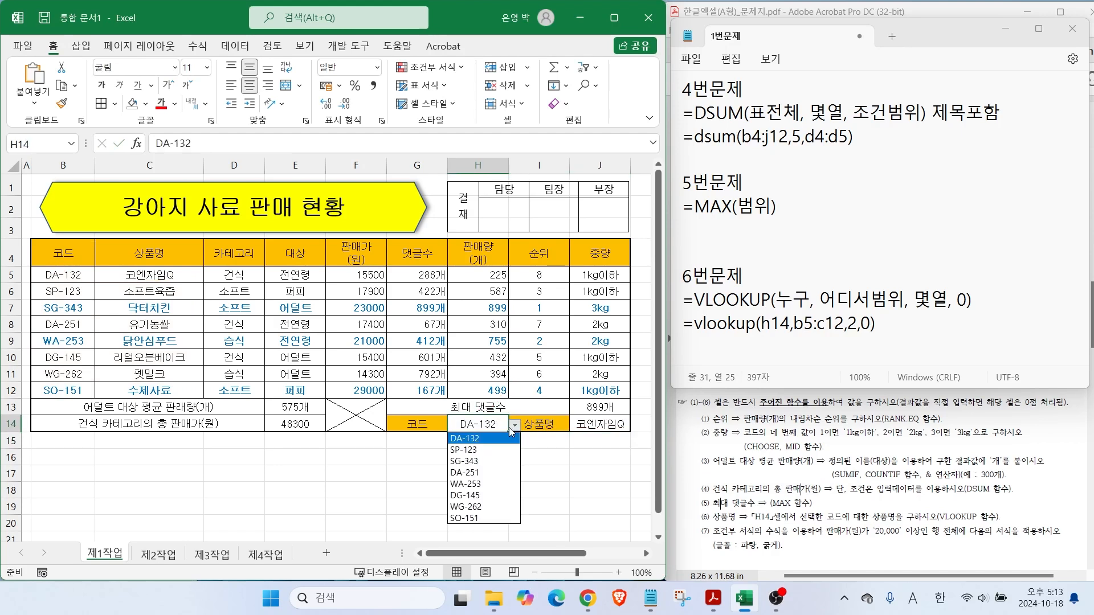
click(481, 473)
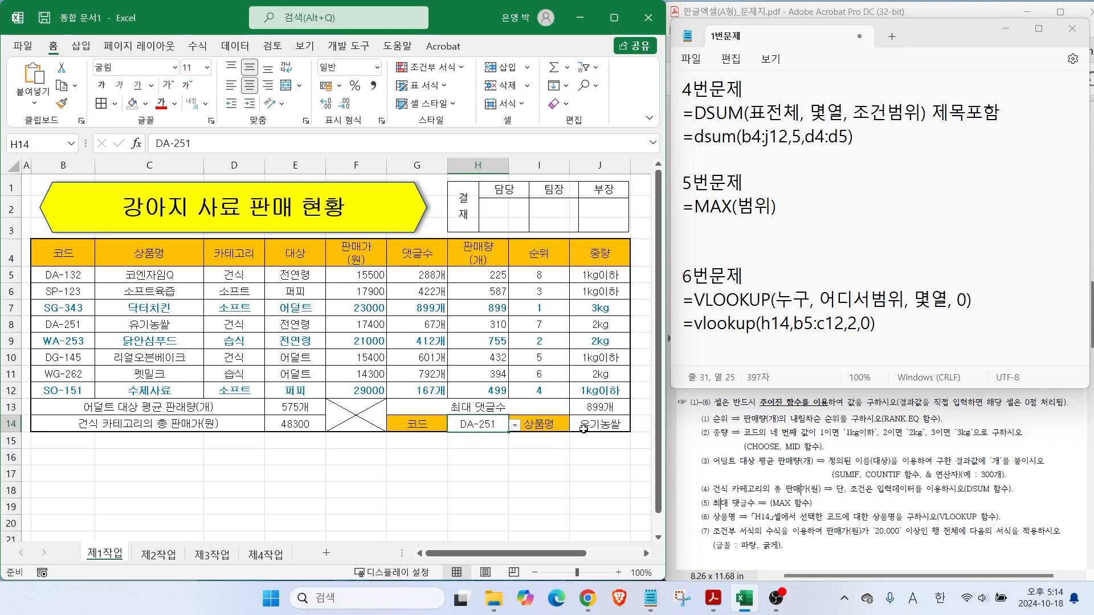
drag(34, 326, 201, 334)
drag(496, 421, 539, 402)
drag(614, 423, 642, 402)
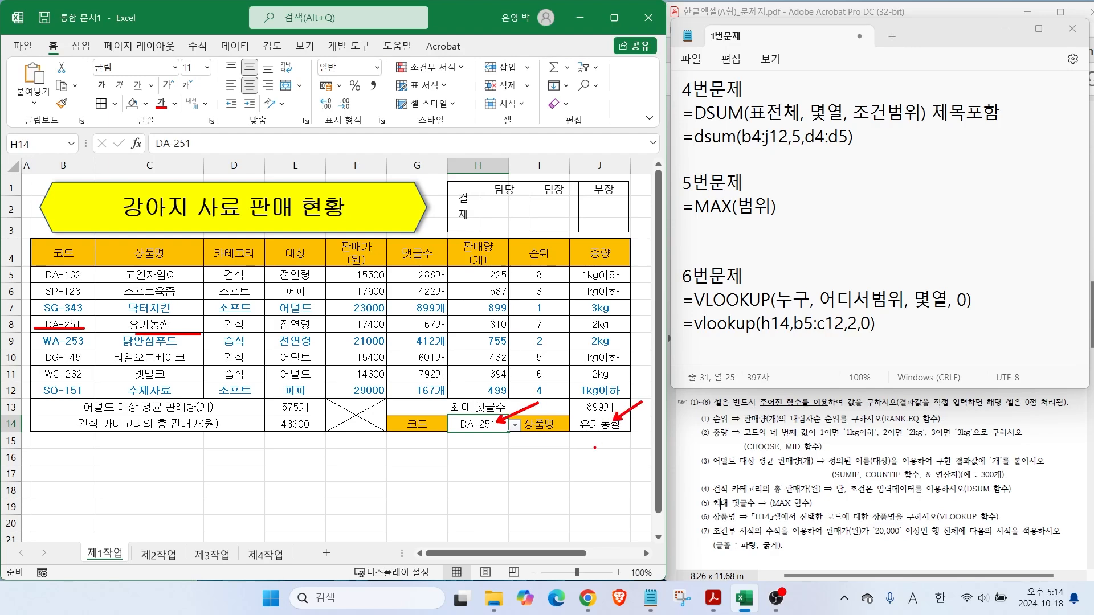
key(Escape)
click(595, 456)
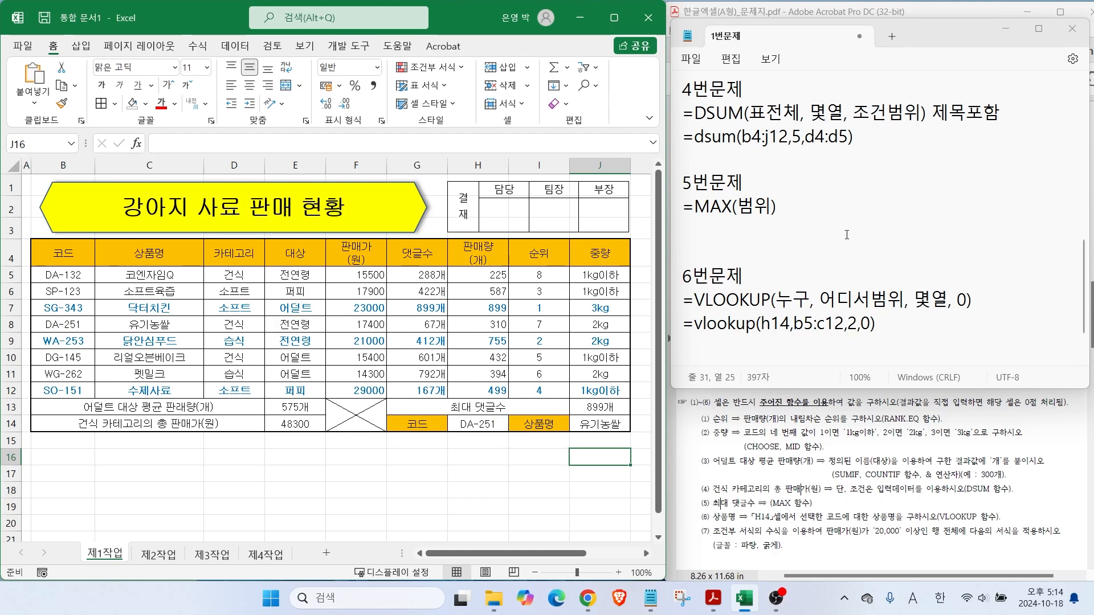
Review the function syntax notes from 3번문제 back up to 1번문제, including SUMIF, COUNTIF, CHOOSE, MID and RANK.EQ.
scroll(823, 261, up, 3)
scroll(819, 263, up, 1)
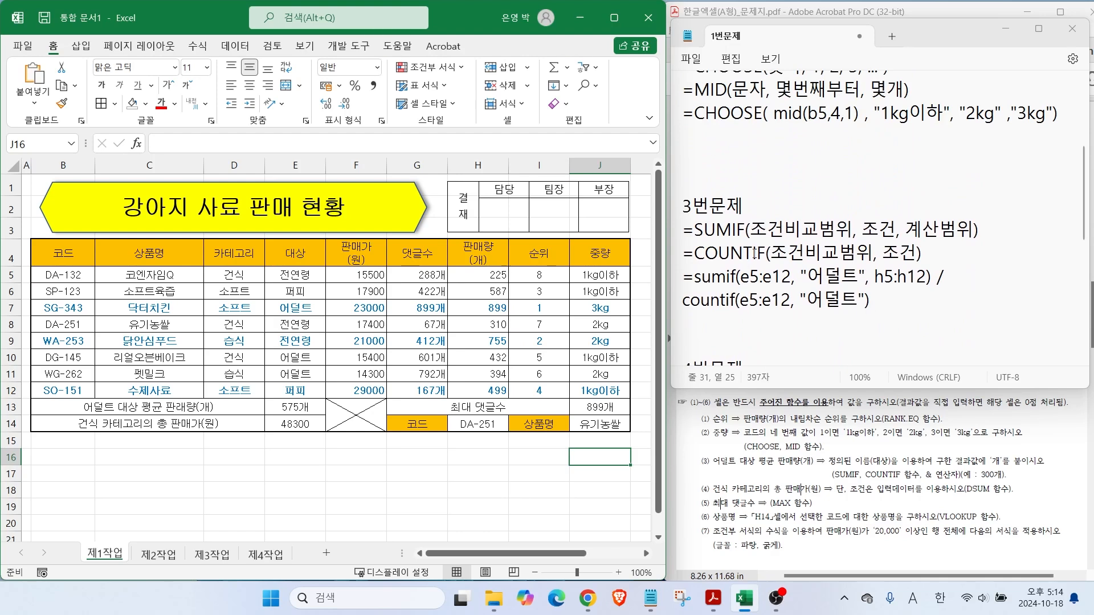
drag(903, 299, 683, 229)
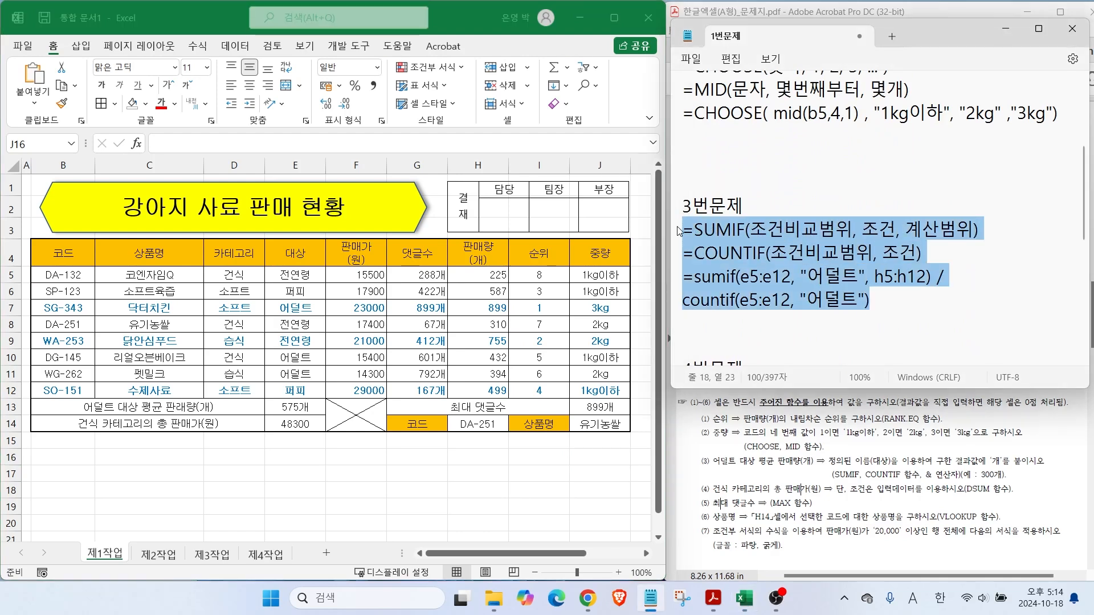
click(805, 279)
scroll(805, 278, up, 3)
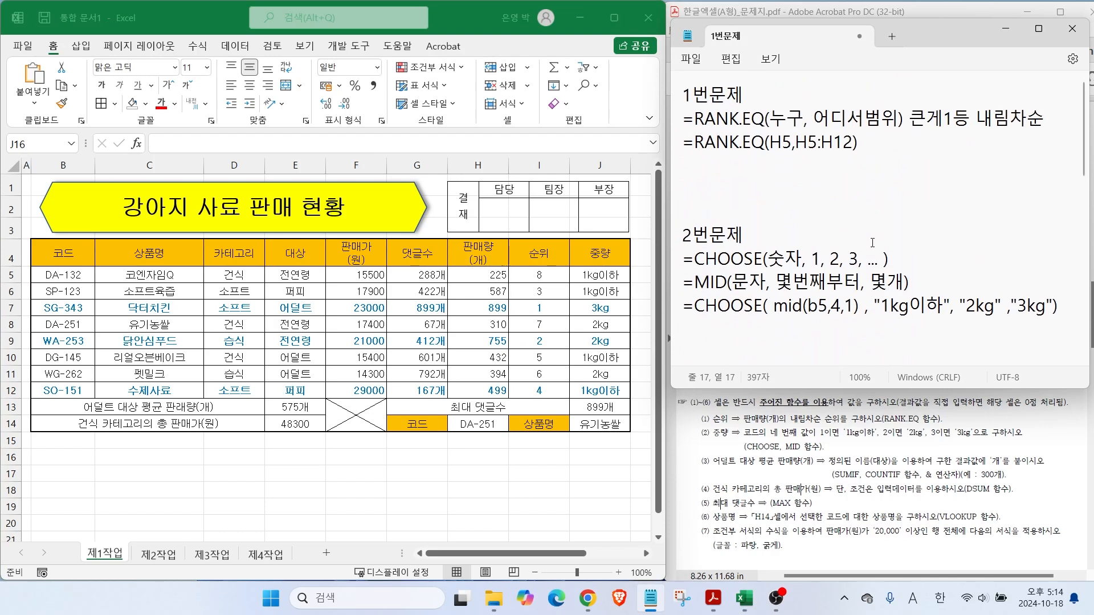